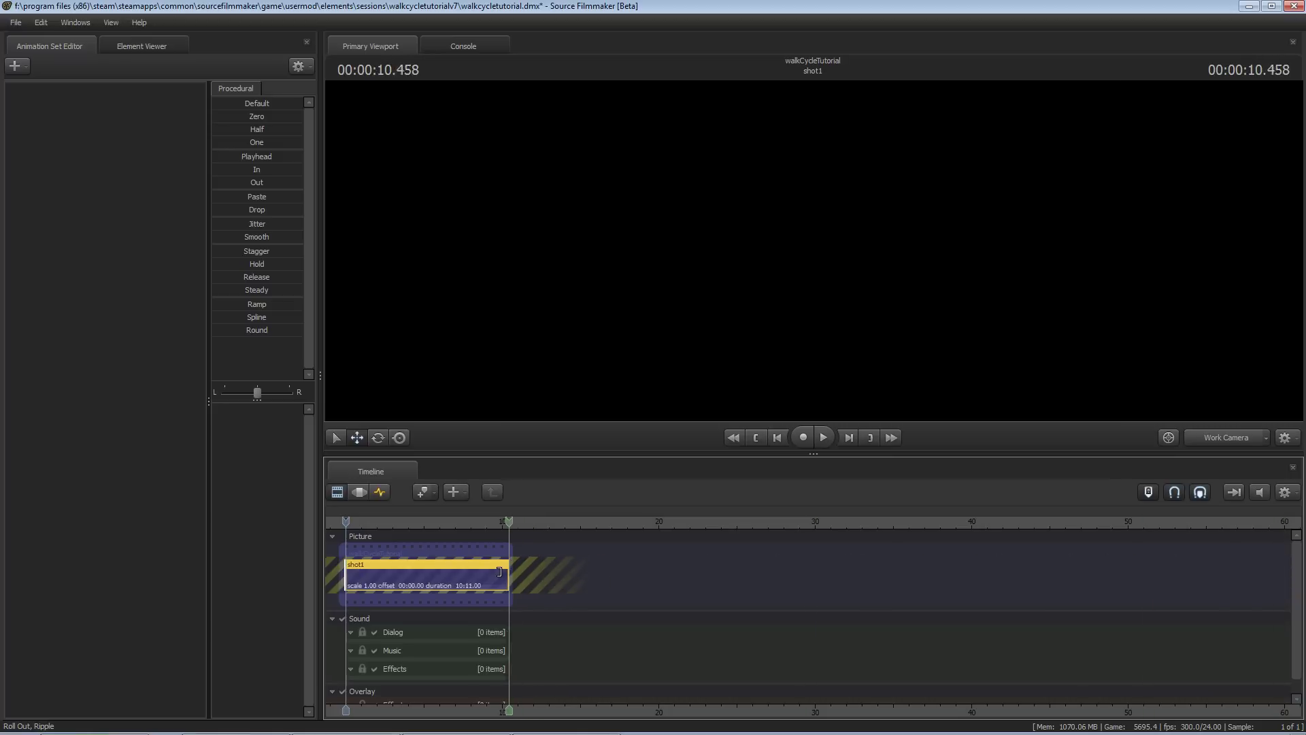
- Switch the timeline to the graph editor and set the key mode to Stepped
left_click(379, 492)
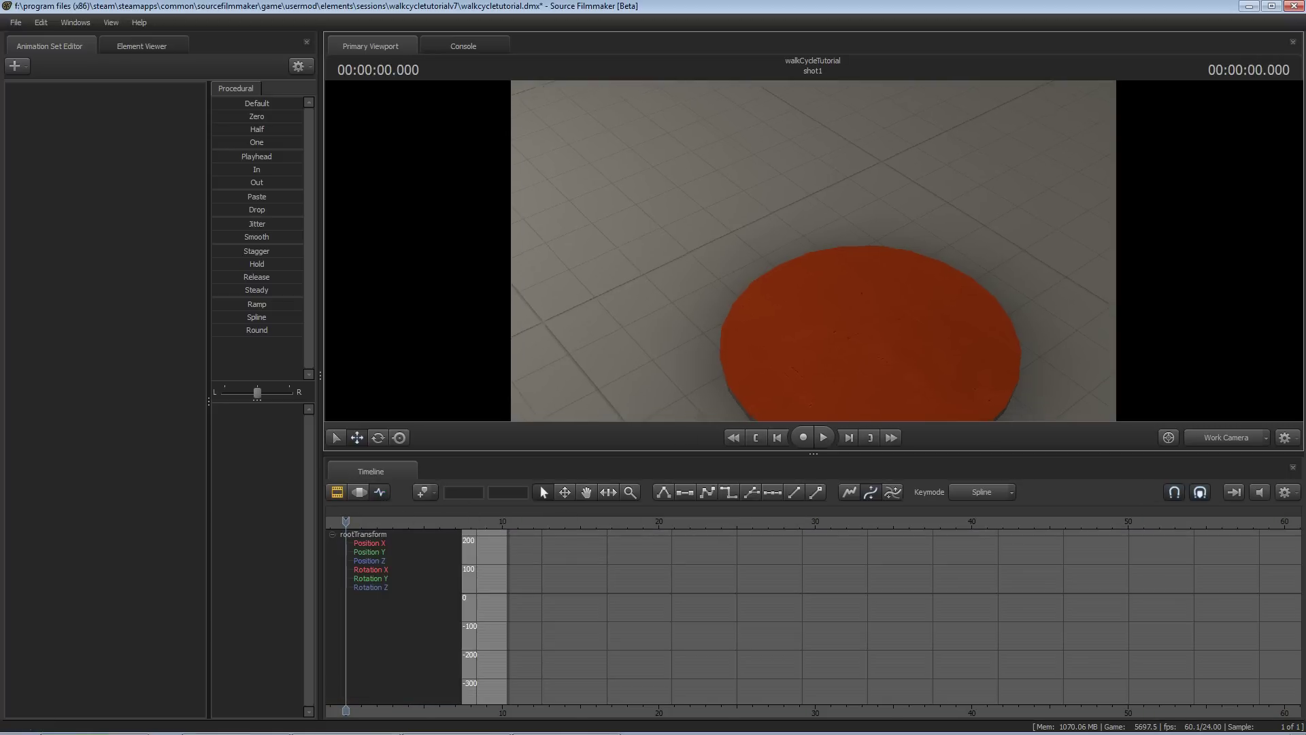
left_click(1011, 491)
left_click(972, 511)
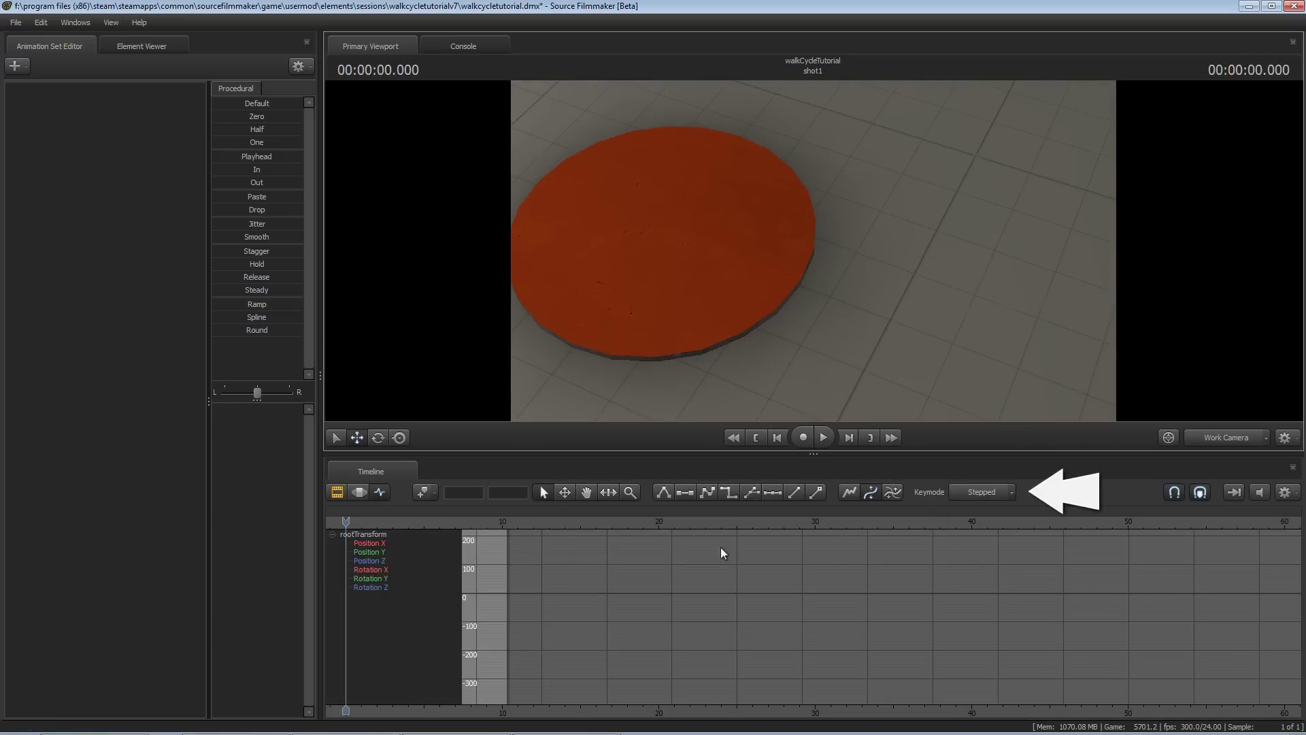
middle_click_drag(900, 632, 1211, 640)
- Create an animation set for a new model using player\hwm\scout.mdl
right_click(97, 130)
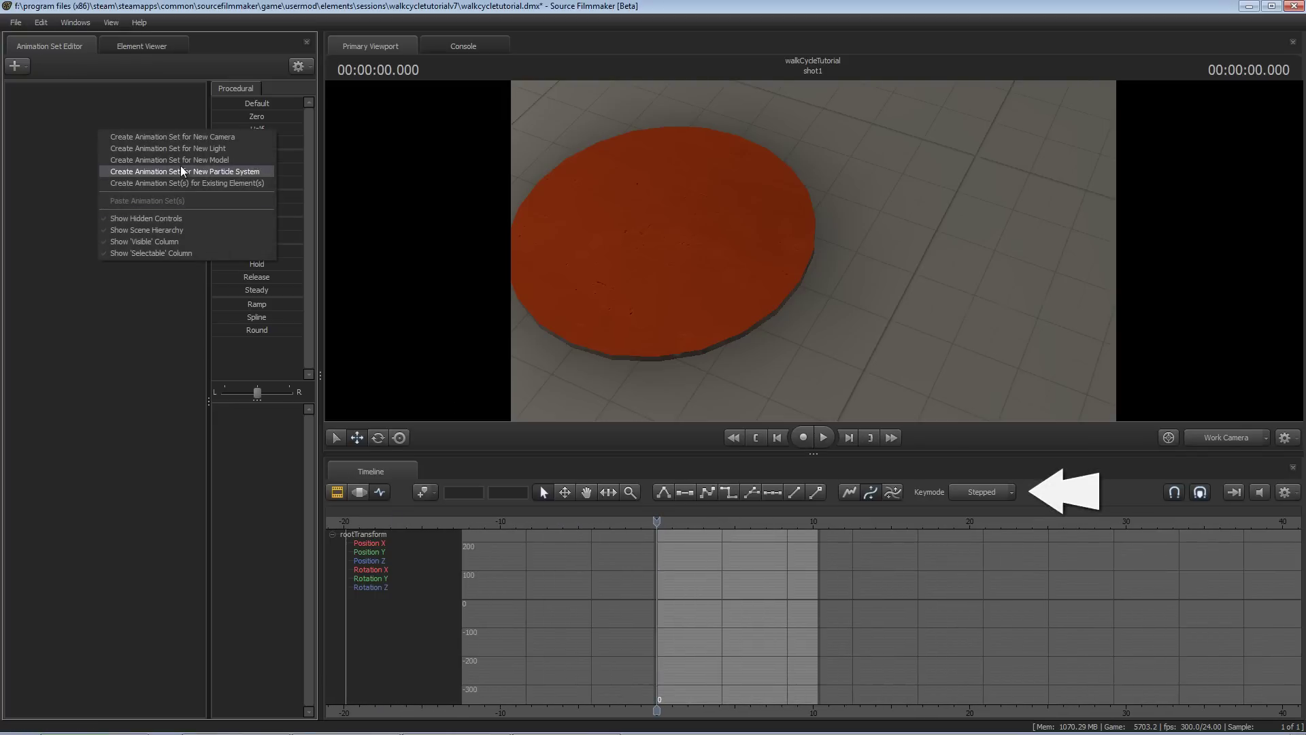
left_click(201, 160)
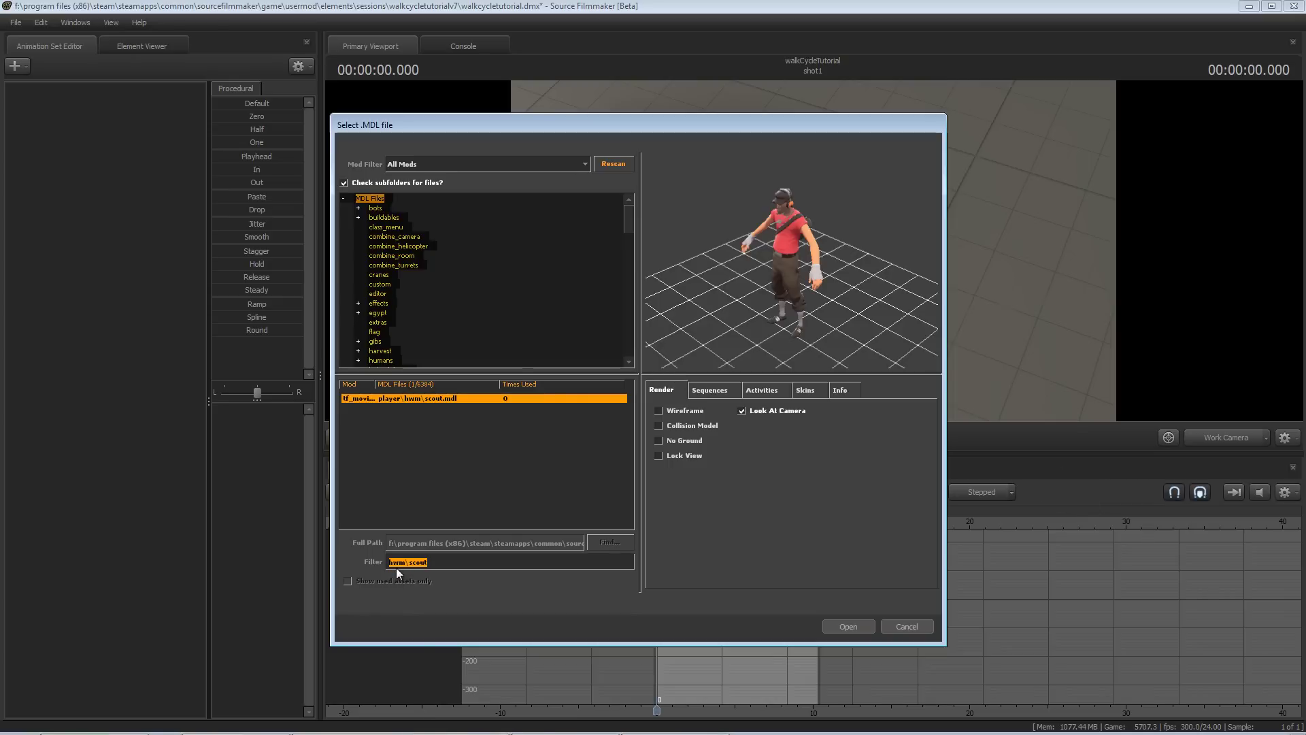
left_click(426, 396)
left_click(847, 625)
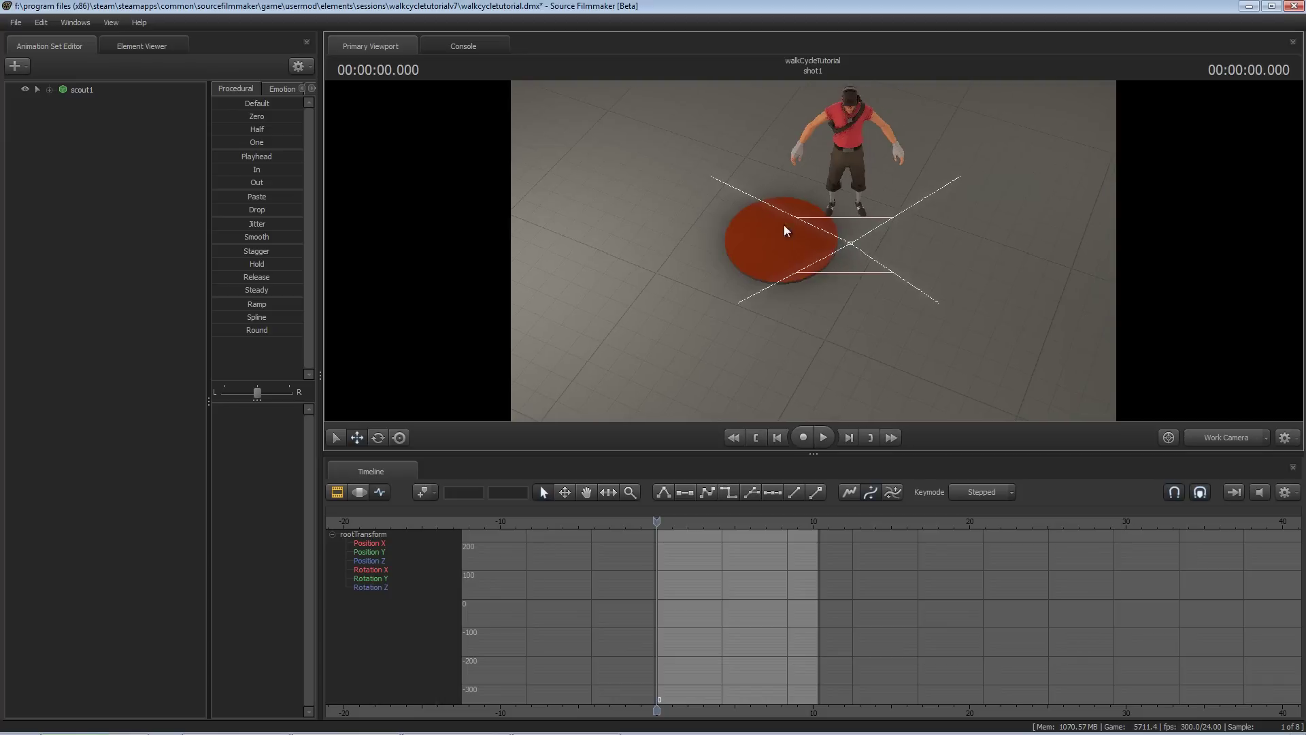
- Expand the scout1 animation set, select all its controls and frame the scout in the viewport
left_click(38, 89)
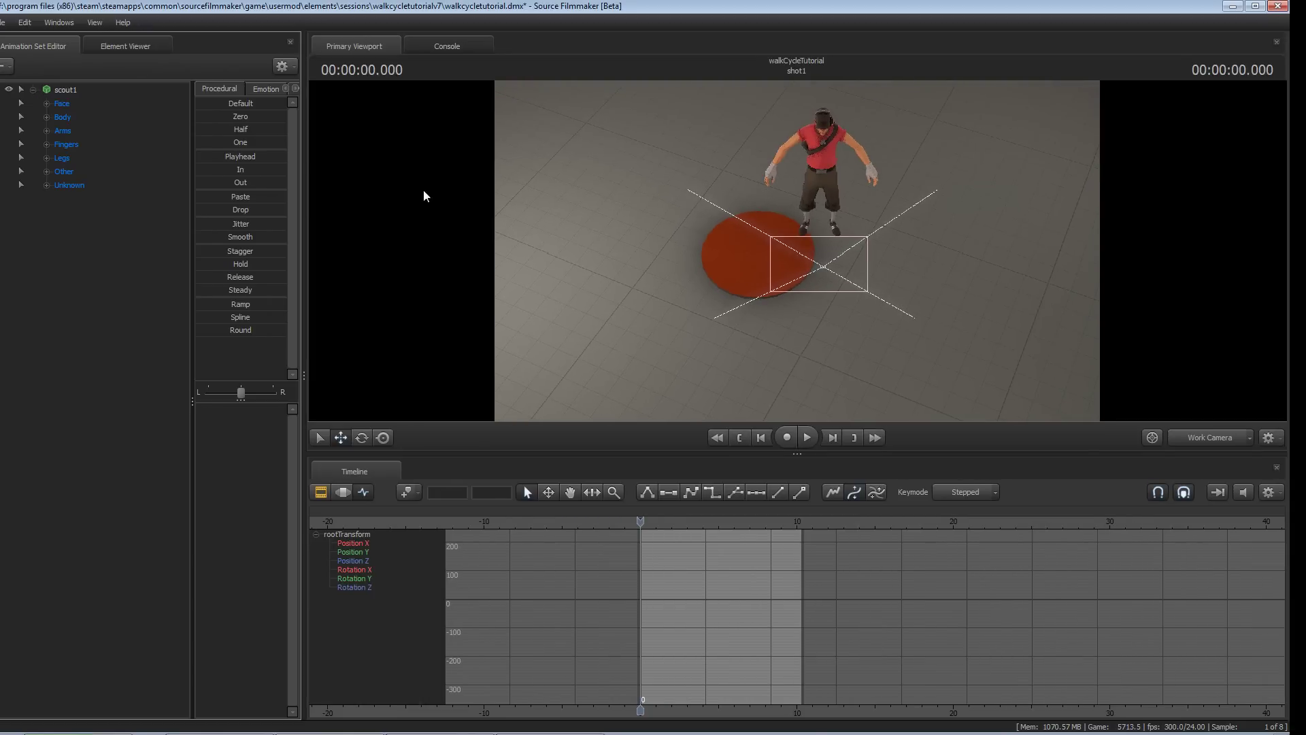
left_click(71, 90)
mouse_move(772, 243)
left_mouse_down("alt")
mouse_move(755, 240)
mouse_move(816, 231)
mouse_move(773, 242)
left_mouse_up("alt")
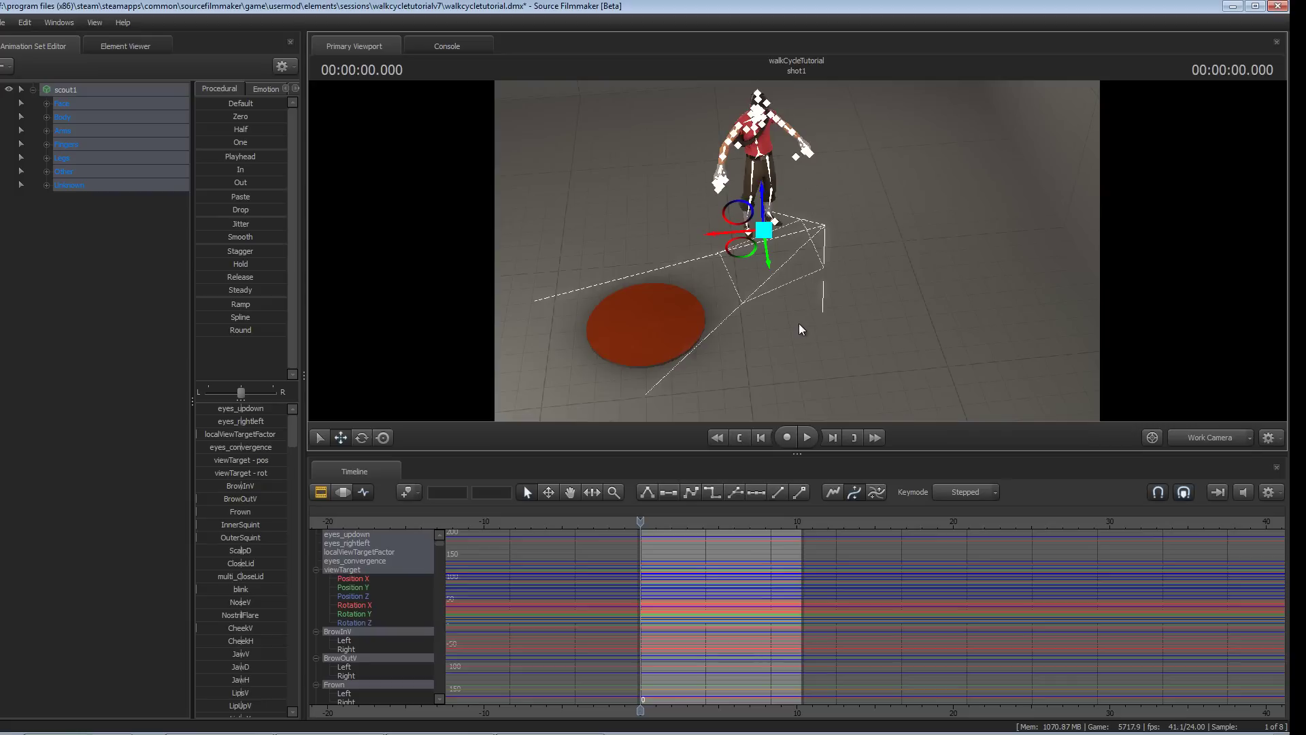
key("f")
left_click_drag(647, 318, 741, 370, "alt")
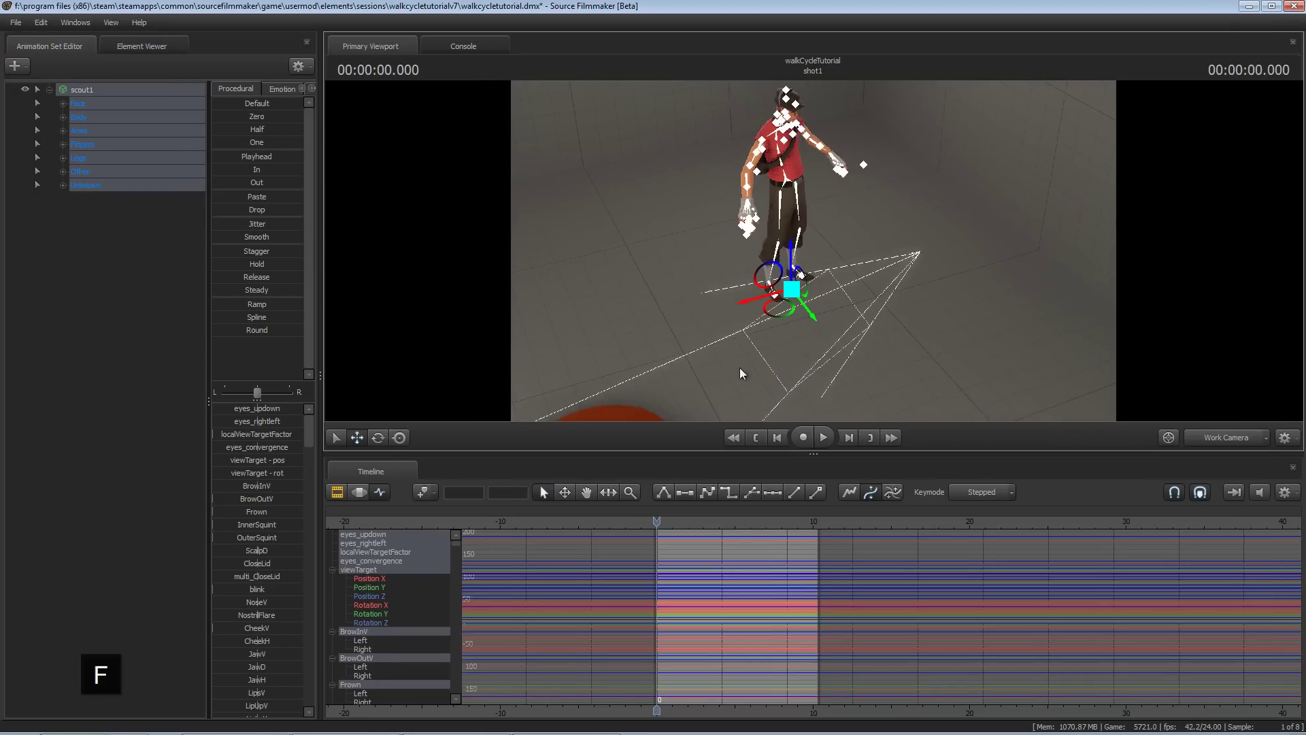
- Reset the scout's rootTransform in the Body group to zero, moving the character to the origin, and collapse the group
left_click(66, 119)
left_click(96, 132)
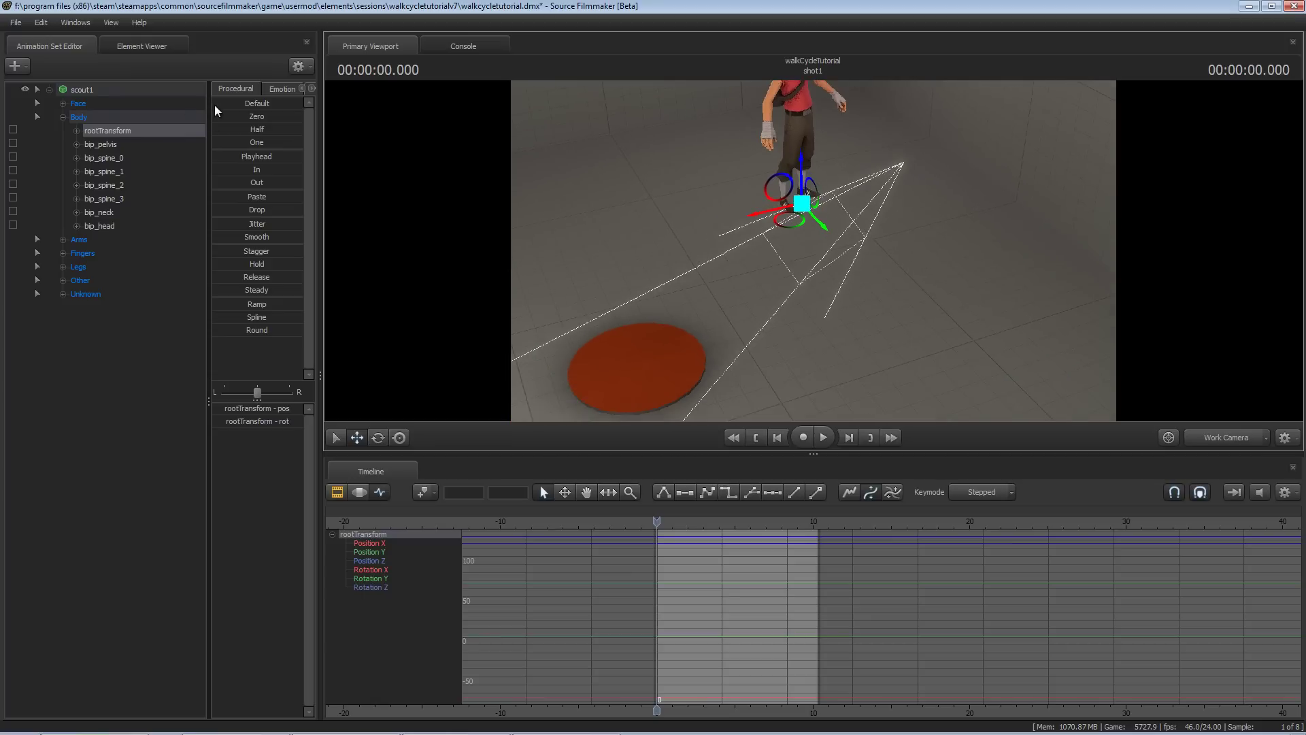
left_click_drag(214, 105, 433, 219)
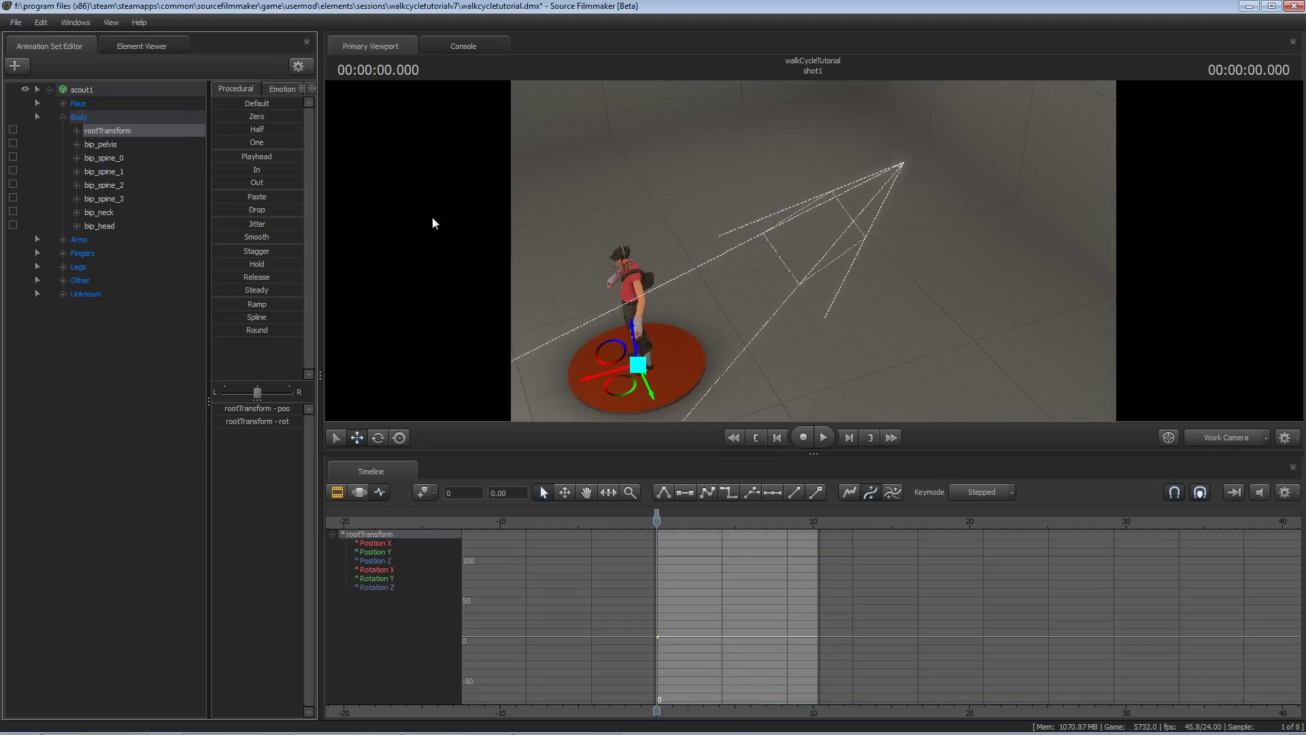
left_click_drag(734, 272, 829, 211)
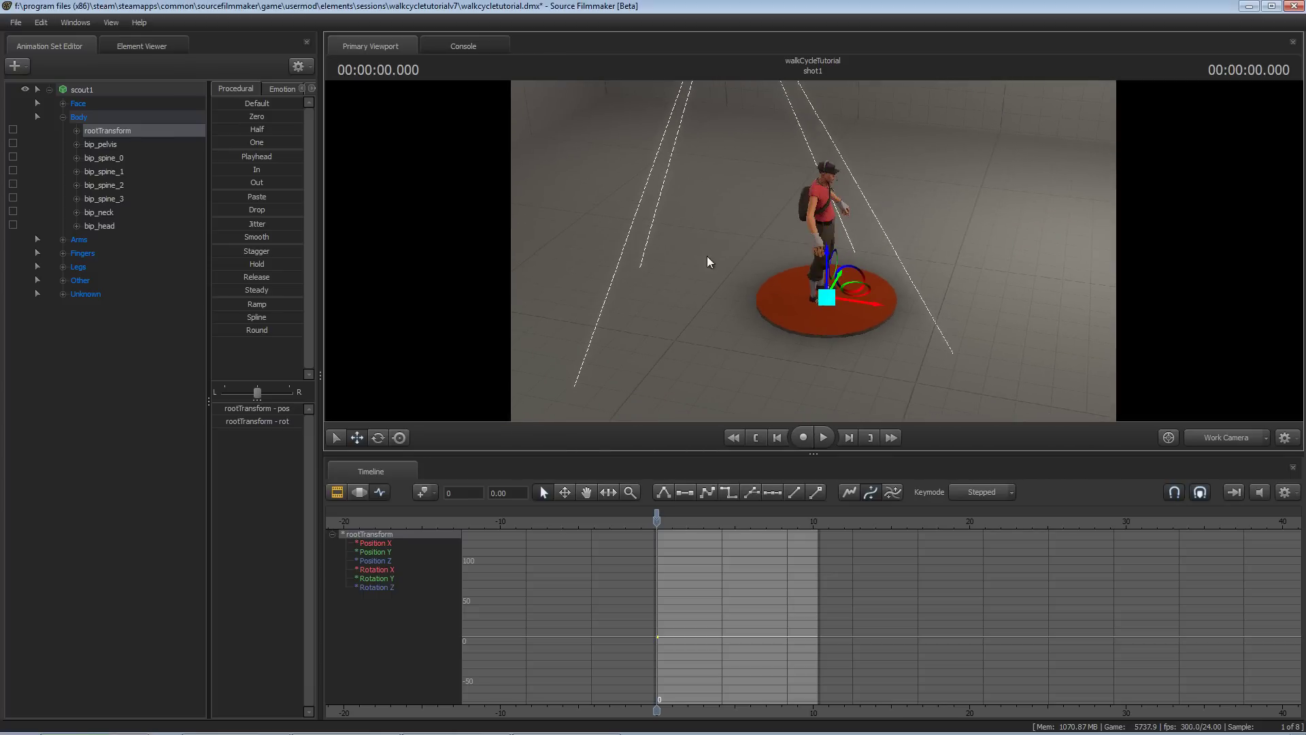
left_click_drag(820, 304, 354, 141)
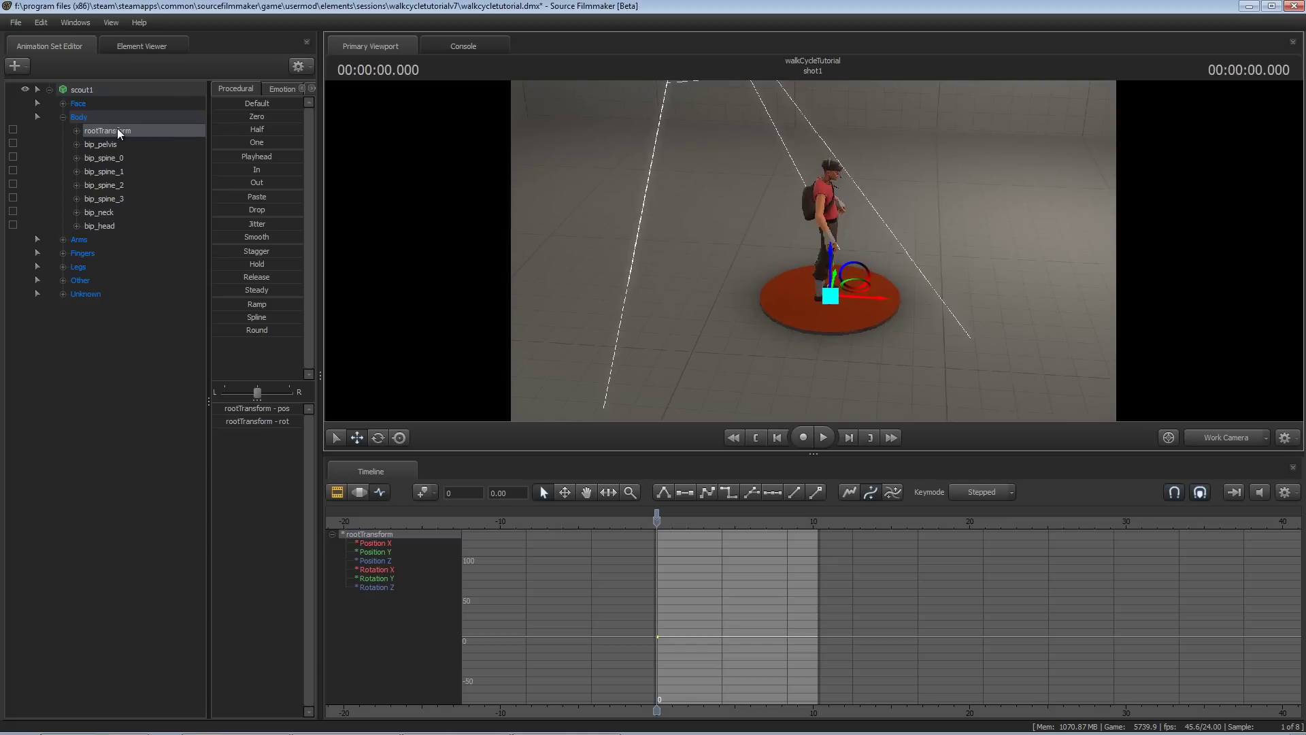
left_click_drag(812, 295, 806, 255)
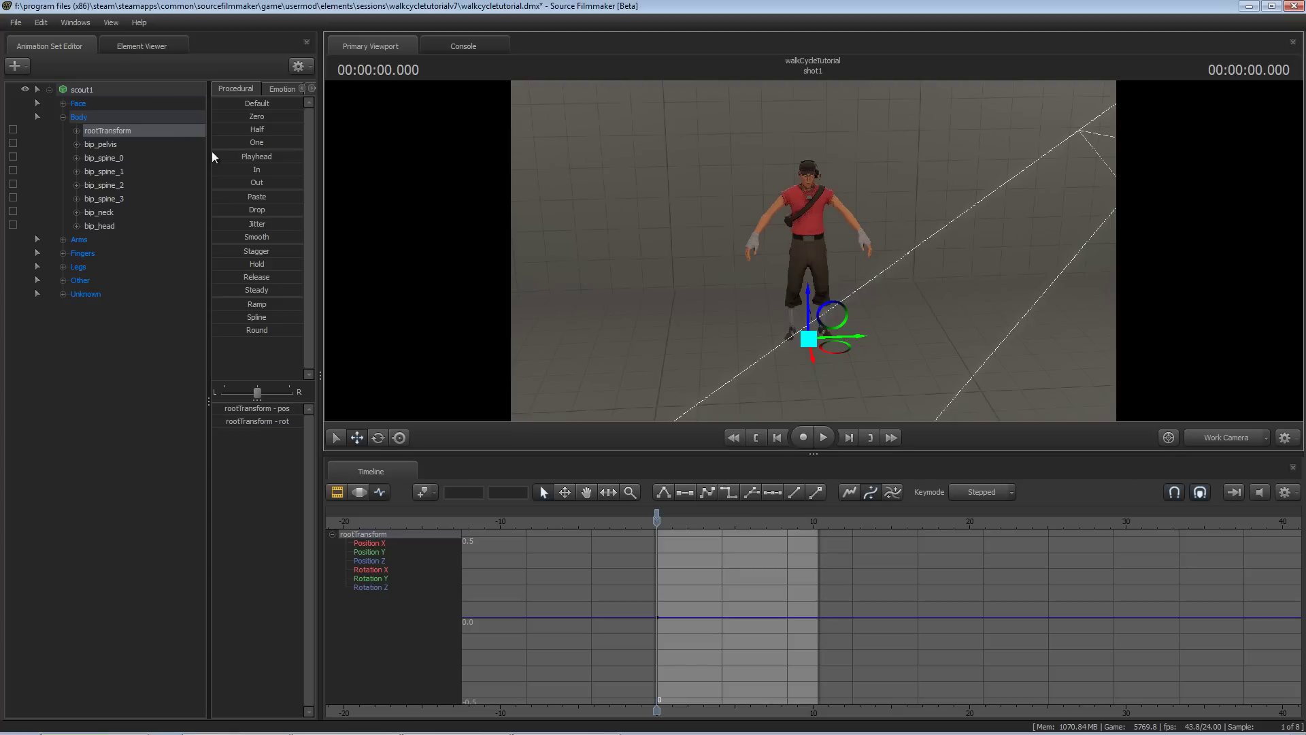
left_click(63, 117)
left_click(77, 91)
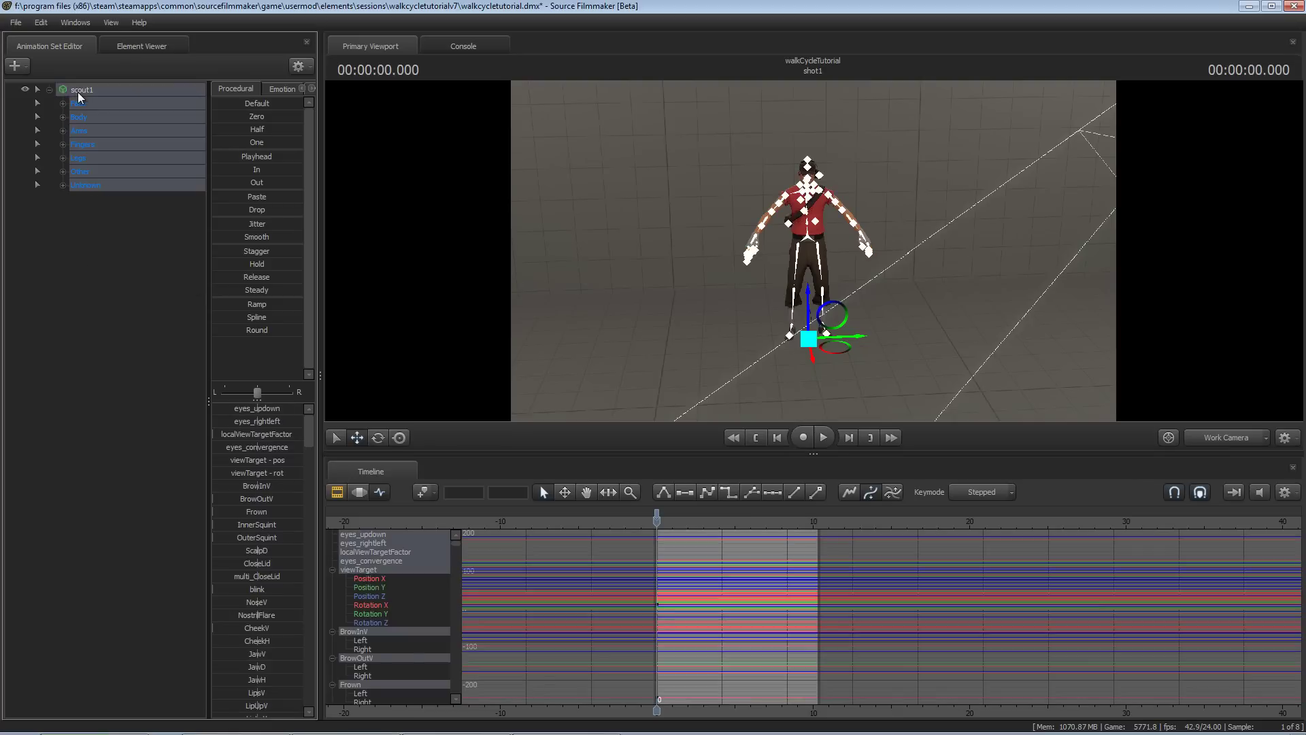
right_click(77, 92)
mouse_move(143, 208)
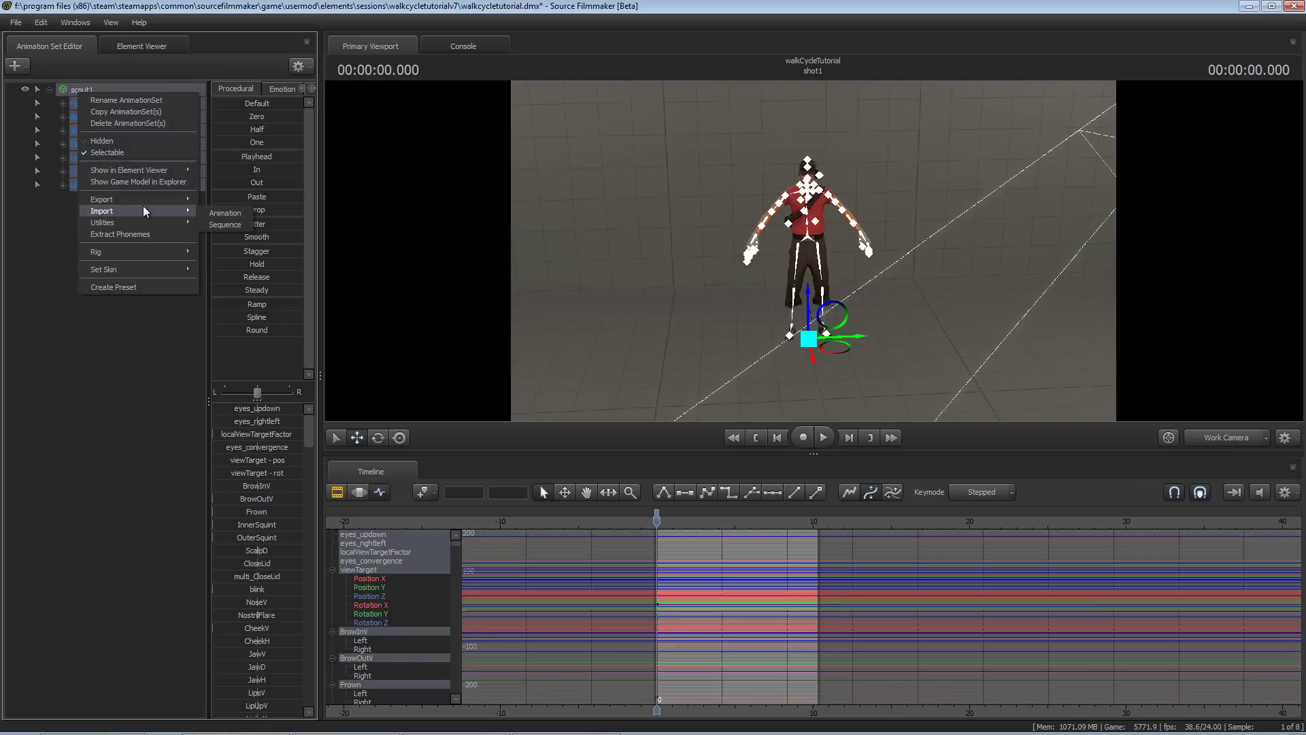
left_click_drag(650, 256, 712, 243, "alt")
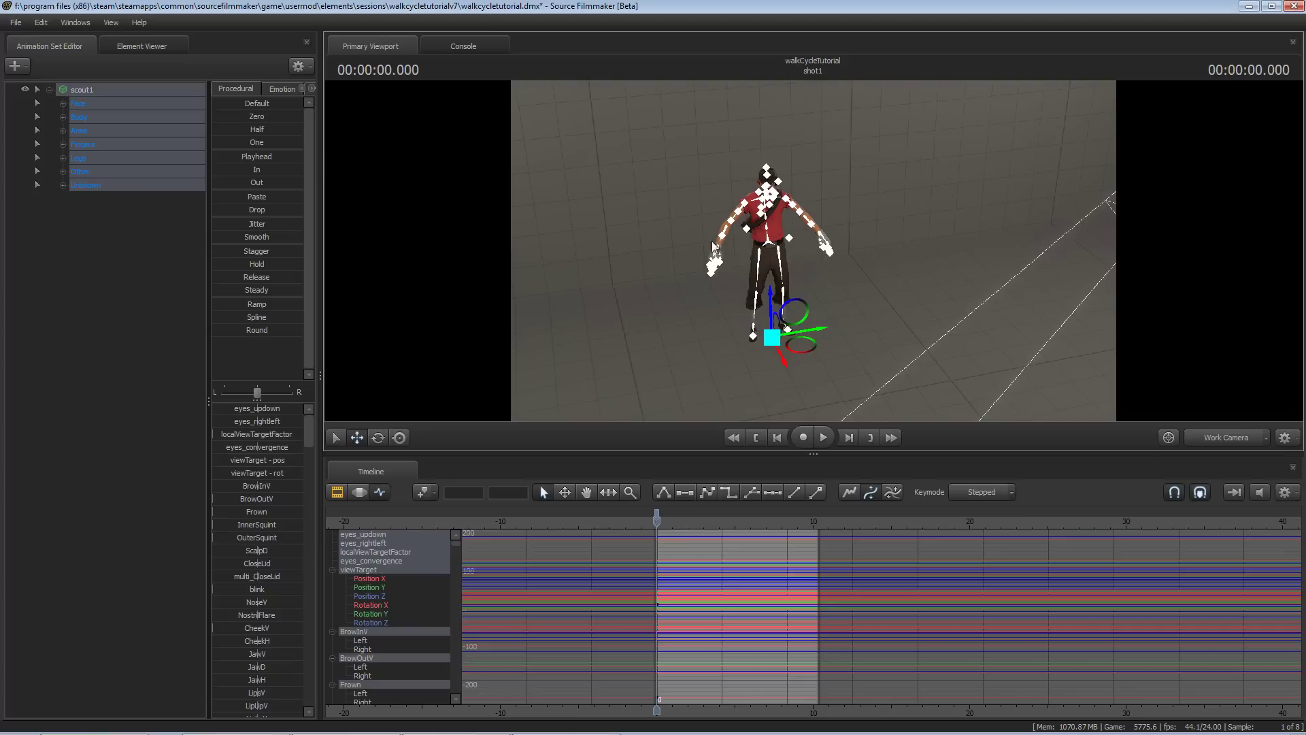
- Turn off Selectable for the scout's Unknown control group
right_click(99, 190)
left_click(80, 185)
right_click(81, 187)
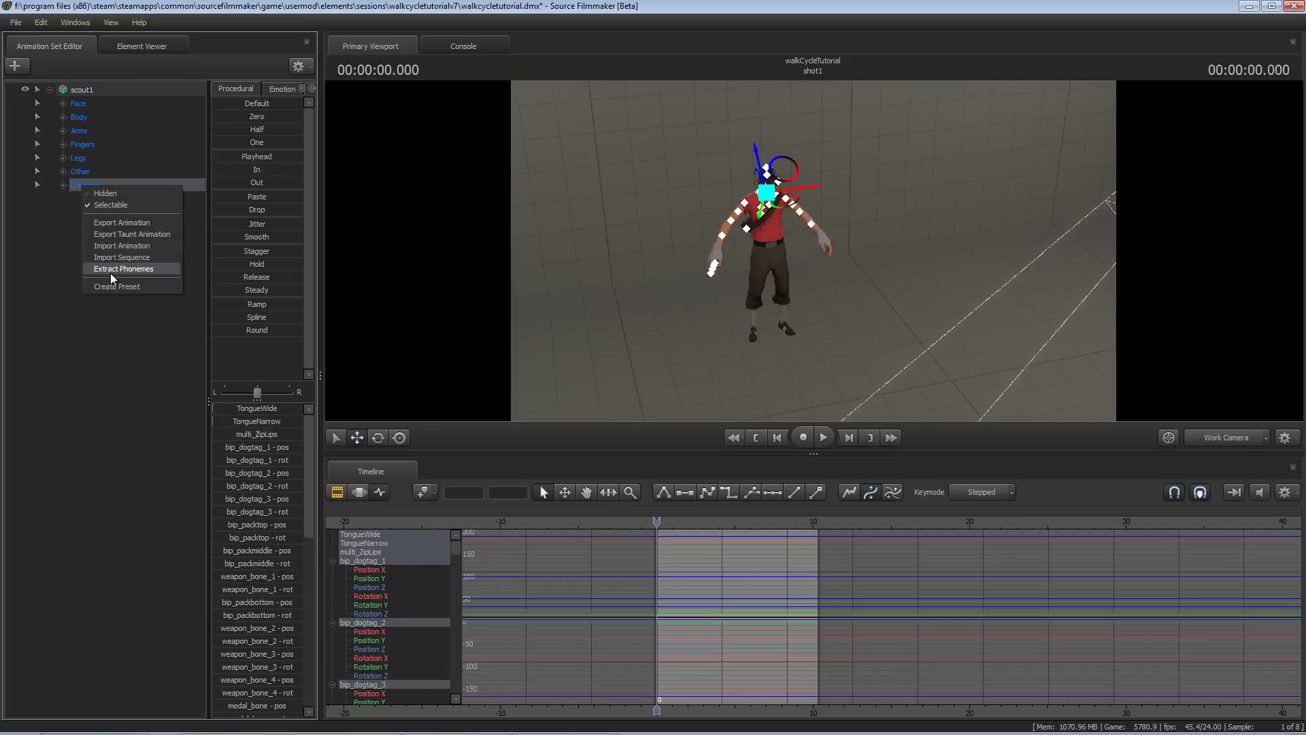
left_click(107, 206)
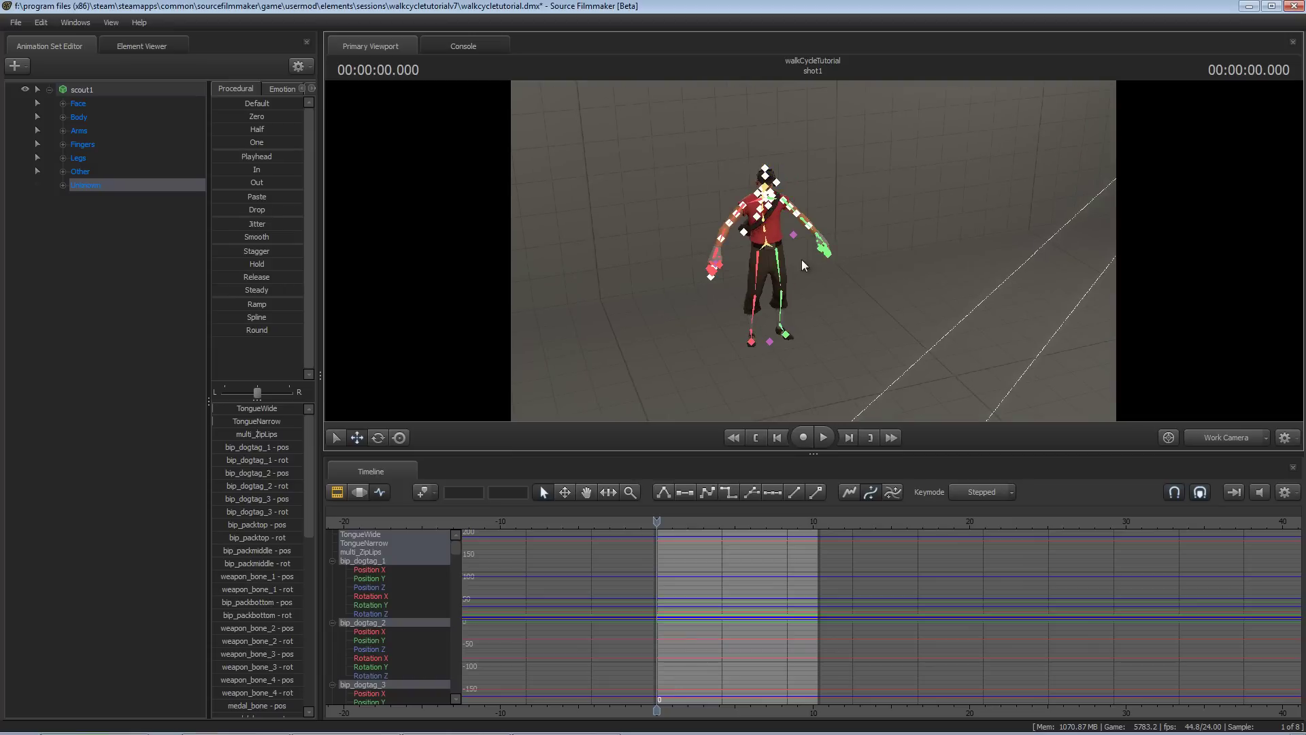
- Select the right upper arm bone bip_upperArm_R and try rotating it with the Rotate tool
key("ctrl")
key("ctrl")
mouse_move(812, 250)
left_mouse_down()
mouse_move(834, 253)
mouse_move(812, 250)
left_mouse_up()
key("w")
key("s")
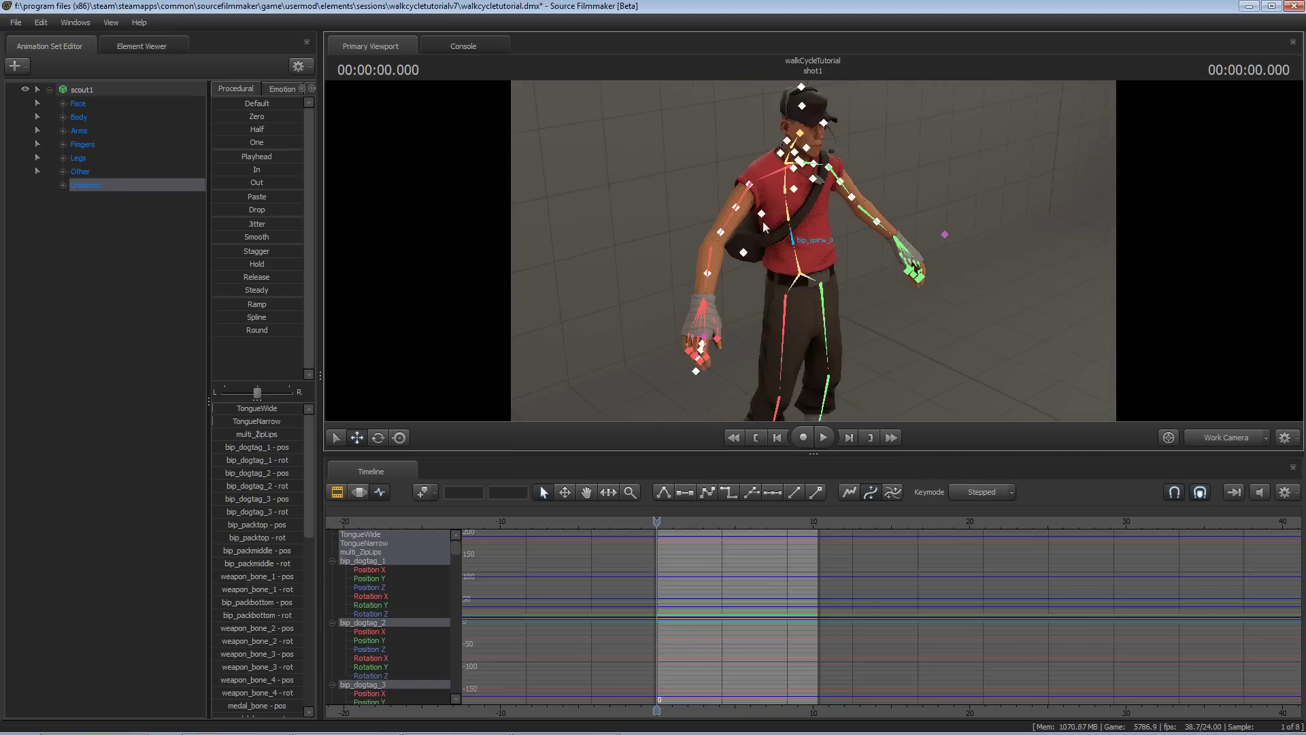
left_click(744, 193, "ctrl")
key("e")
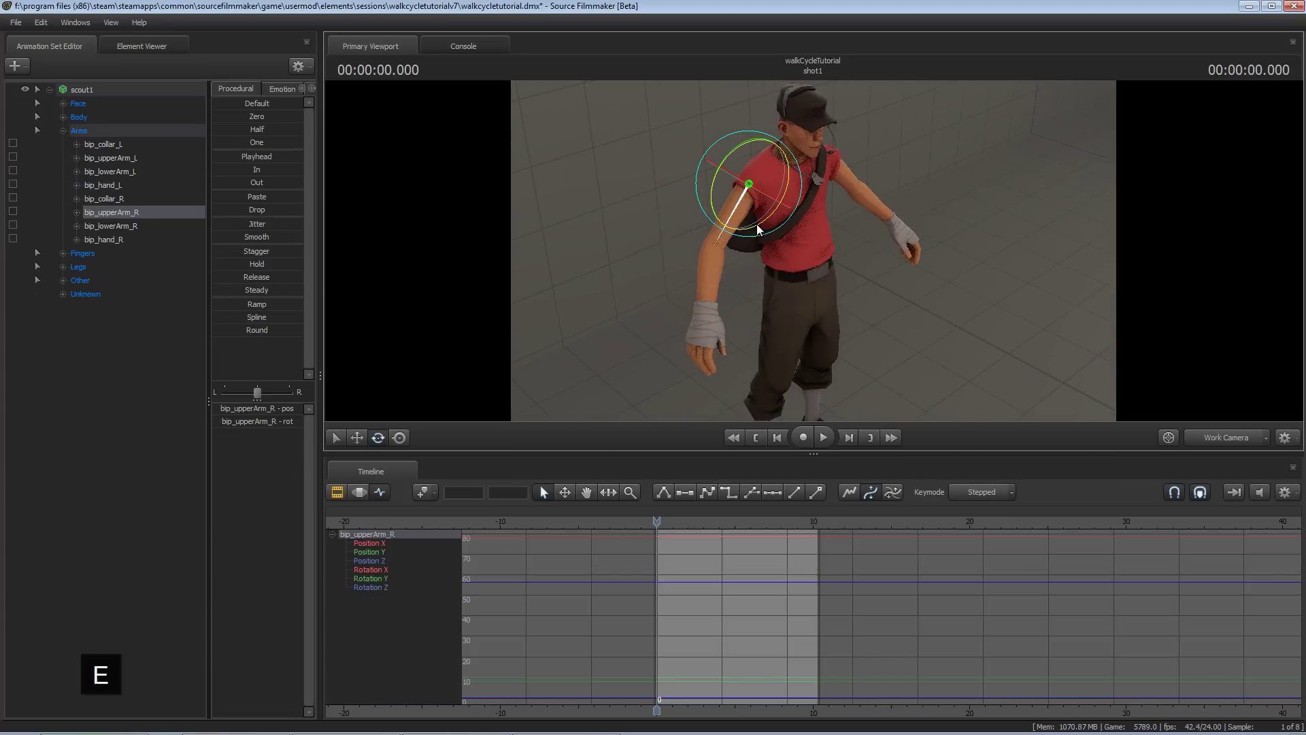
mouse_move(763, 222)
left_mouse_down()
mouse_move(773, 215)
mouse_move(761, 223)
left_mouse_up()
- Try rotating the right collar bone bip_collar_R and undo the rotation
key("ctrl")
left_click(764, 172, "ctrl")
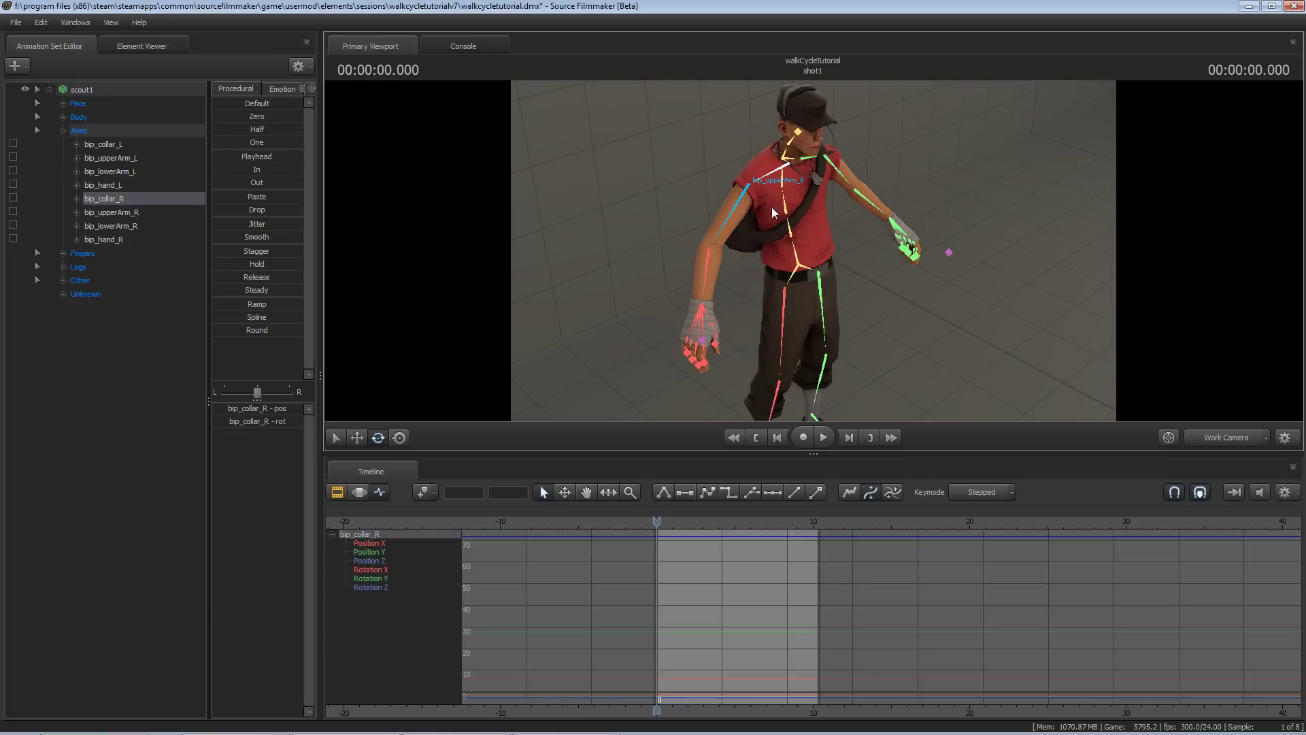
mouse_move(782, 184)
left_mouse_down()
mouse_move(784, 195)
mouse_move(773, 189)
left_mouse_up()
key("ctrl")
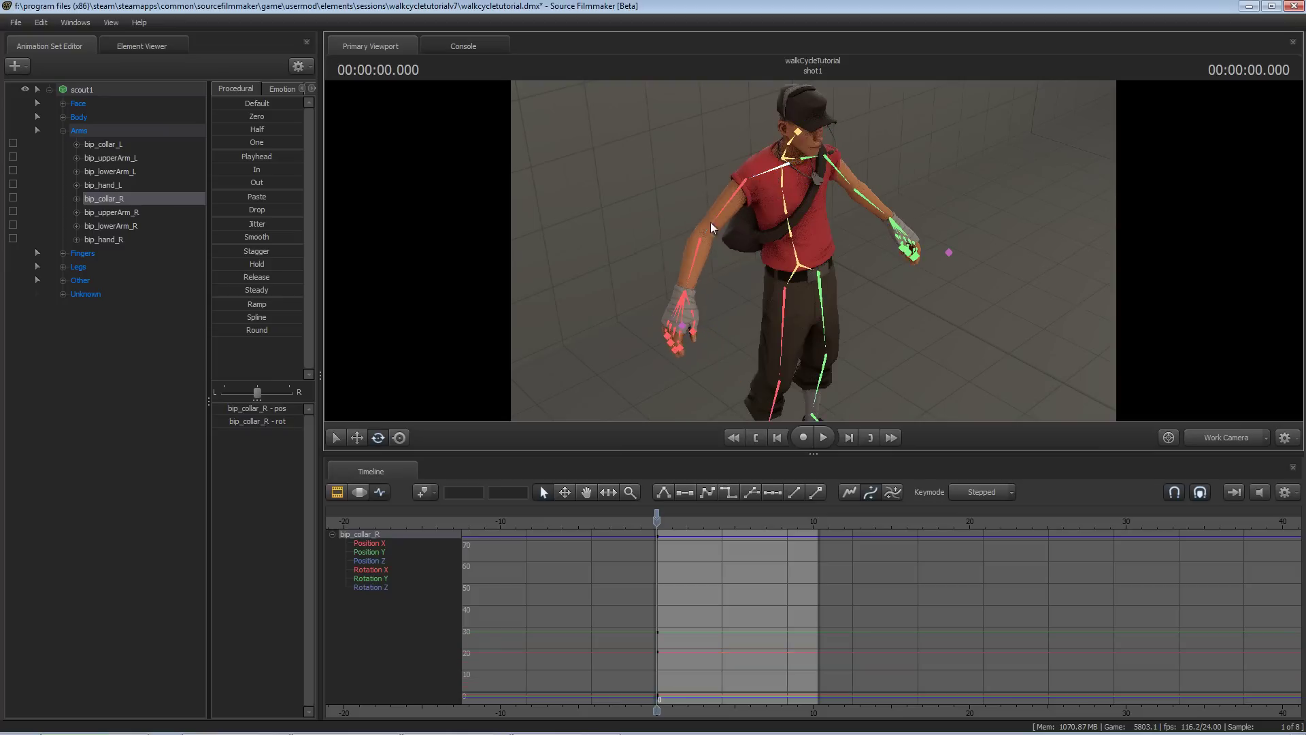
key("ctrl+z")
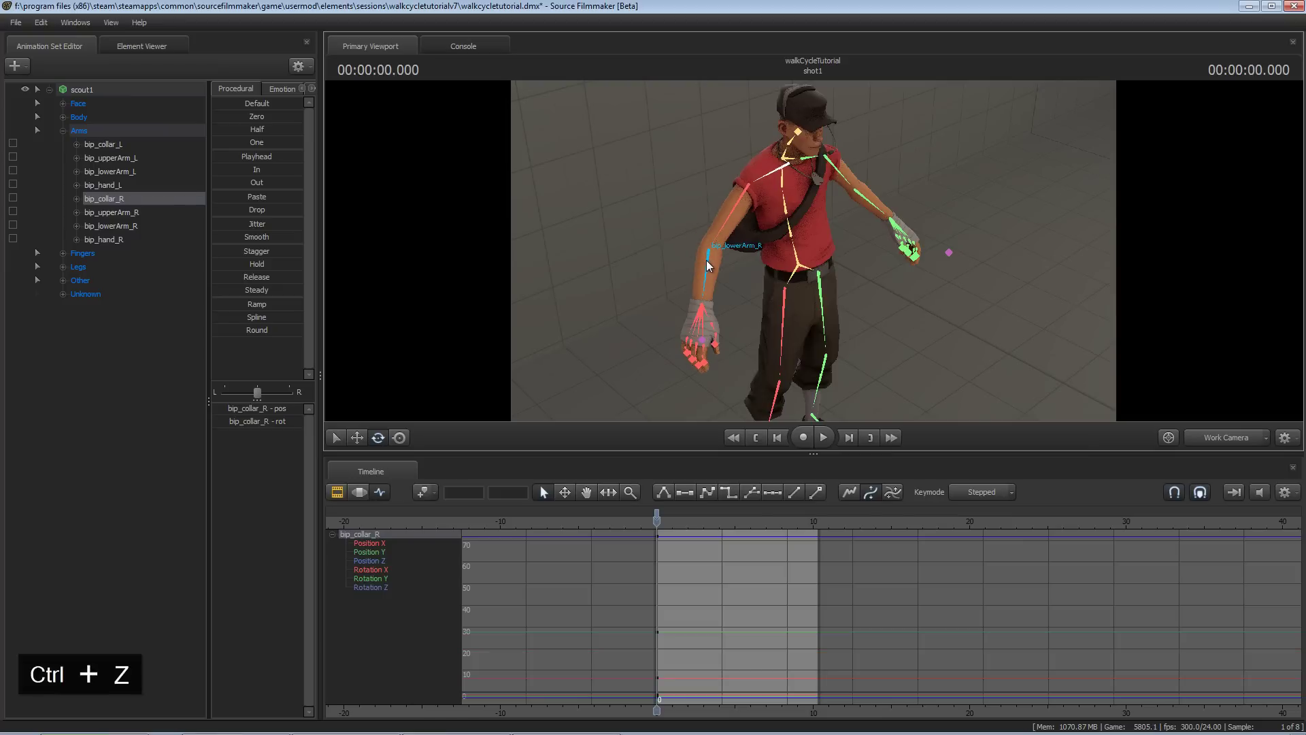
- Try rotating the right forearm bone bip_lowerArm_R and undo the rotation
left_click(706, 260)
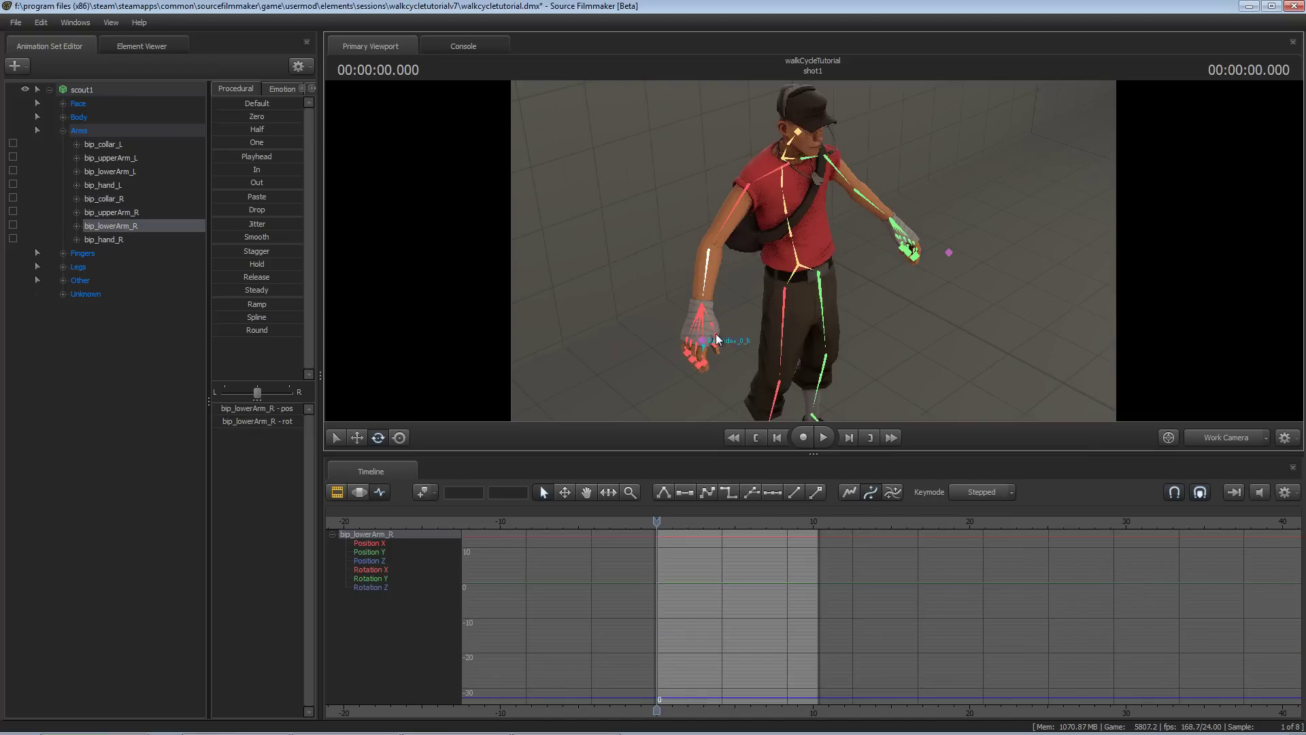
mouse_move(726, 284)
left_mouse_down()
mouse_move(713, 296)
mouse_move(723, 293)
left_mouse_up()
key("ctrl+z")
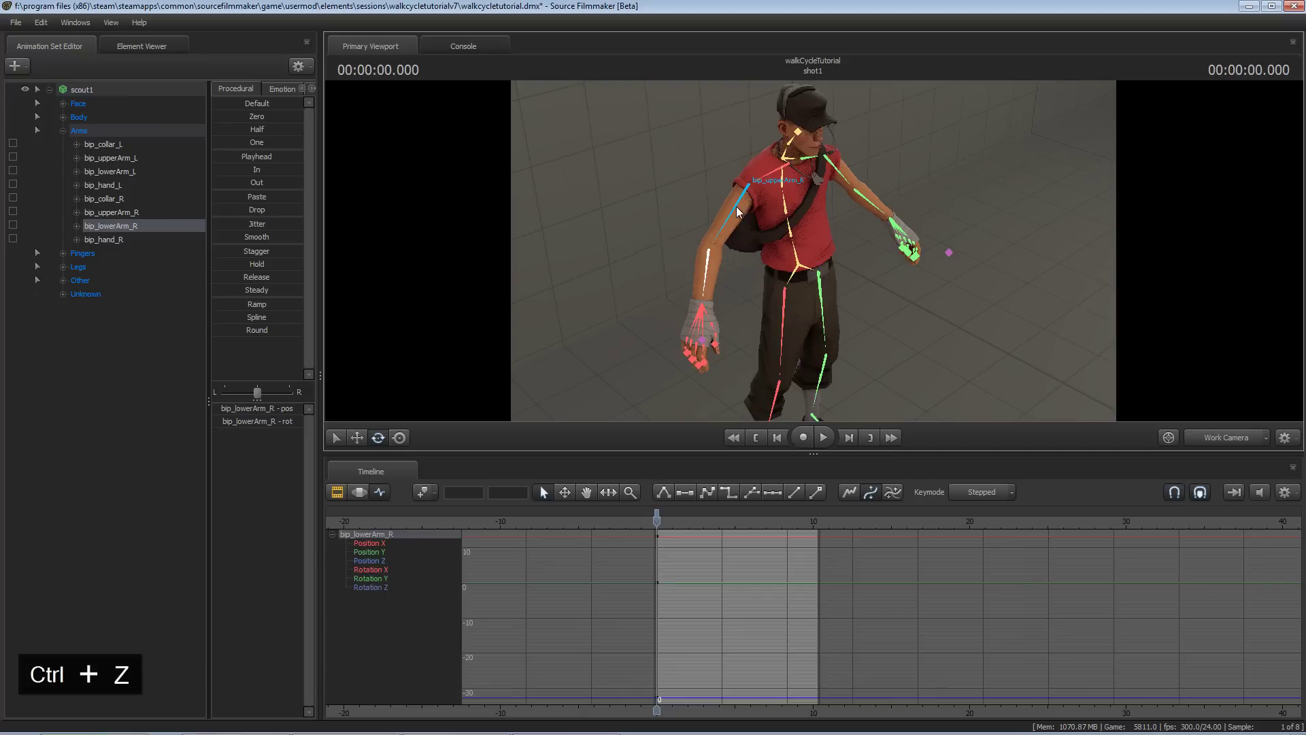
- Try rotating the pelvis bone bip_pelvis and undo the rotation
left_click(795, 265)
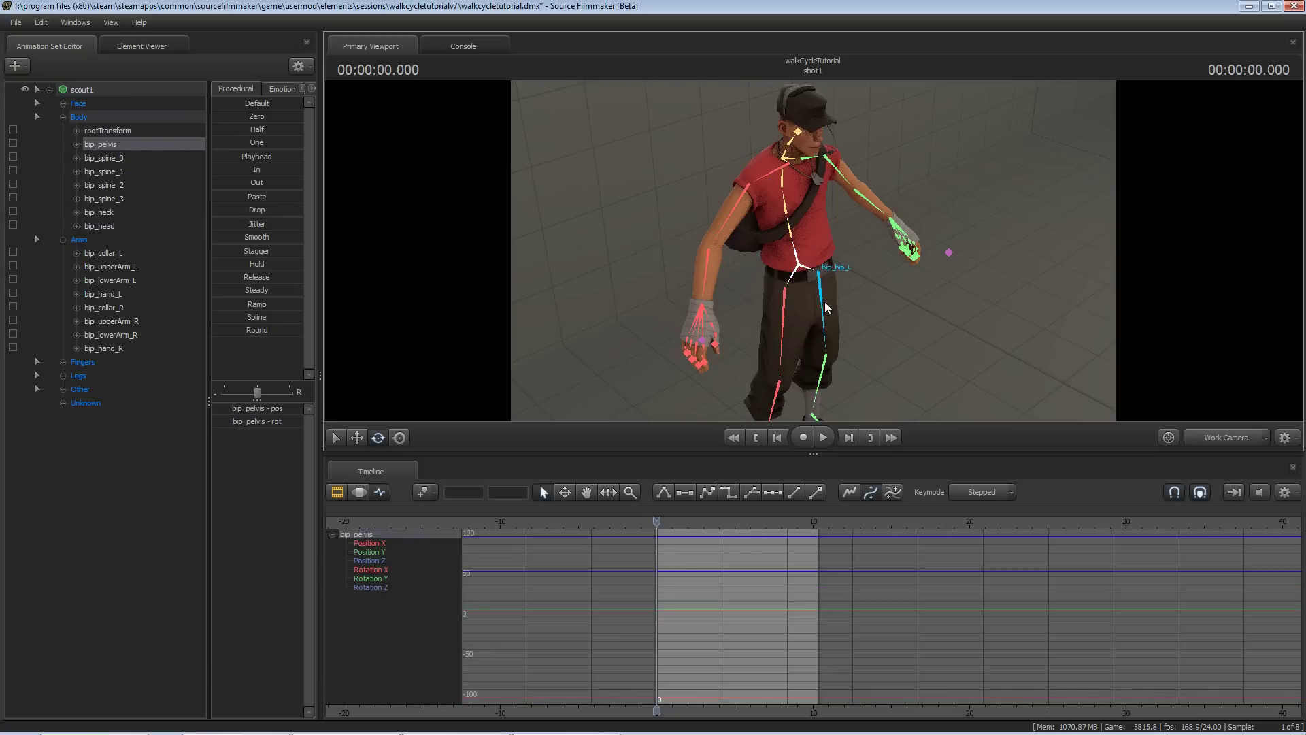
key("e")
mouse_move(824, 252)
left_mouse_down()
mouse_move(791, 321)
mouse_move(742, 267)
mouse_move(819, 256)
left_mouse_up()
key("ctrl+z")
- Try rotating bip_upperArm_R once more and undo that rotation
key("ctrl")
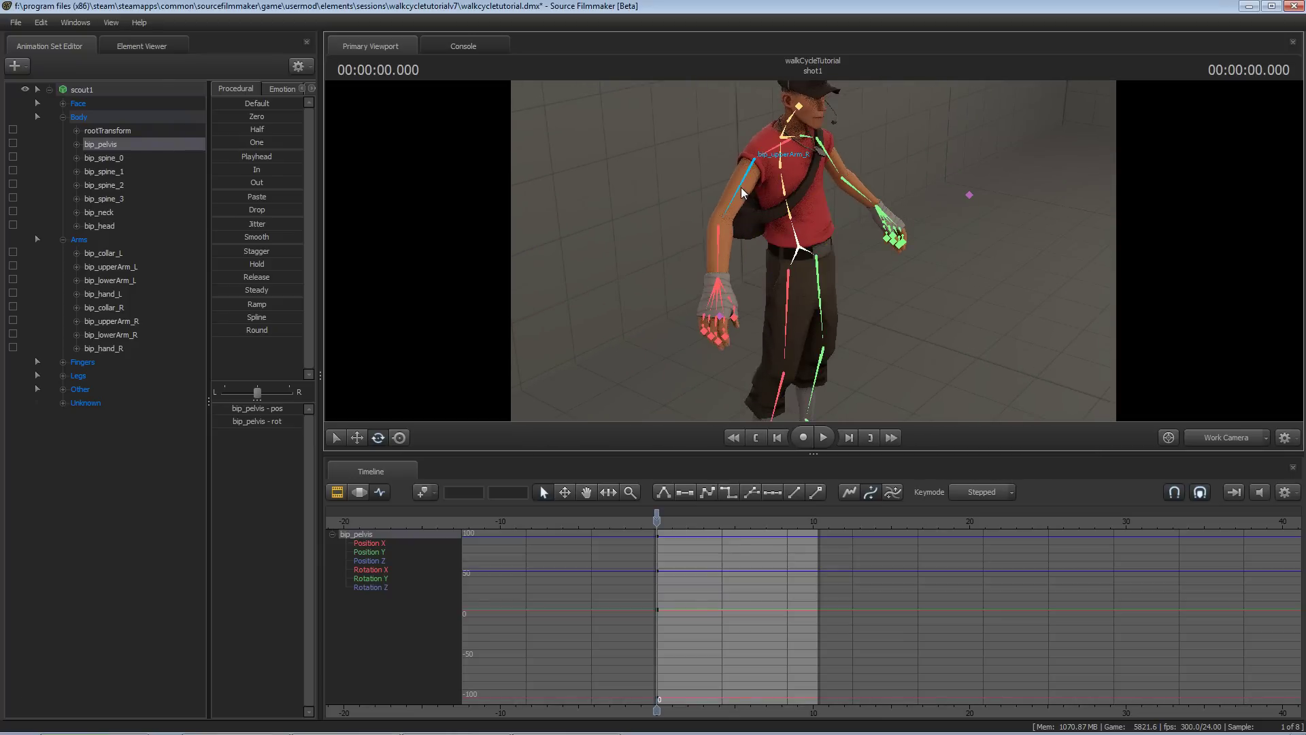
left_click(743, 194, "ctrl")
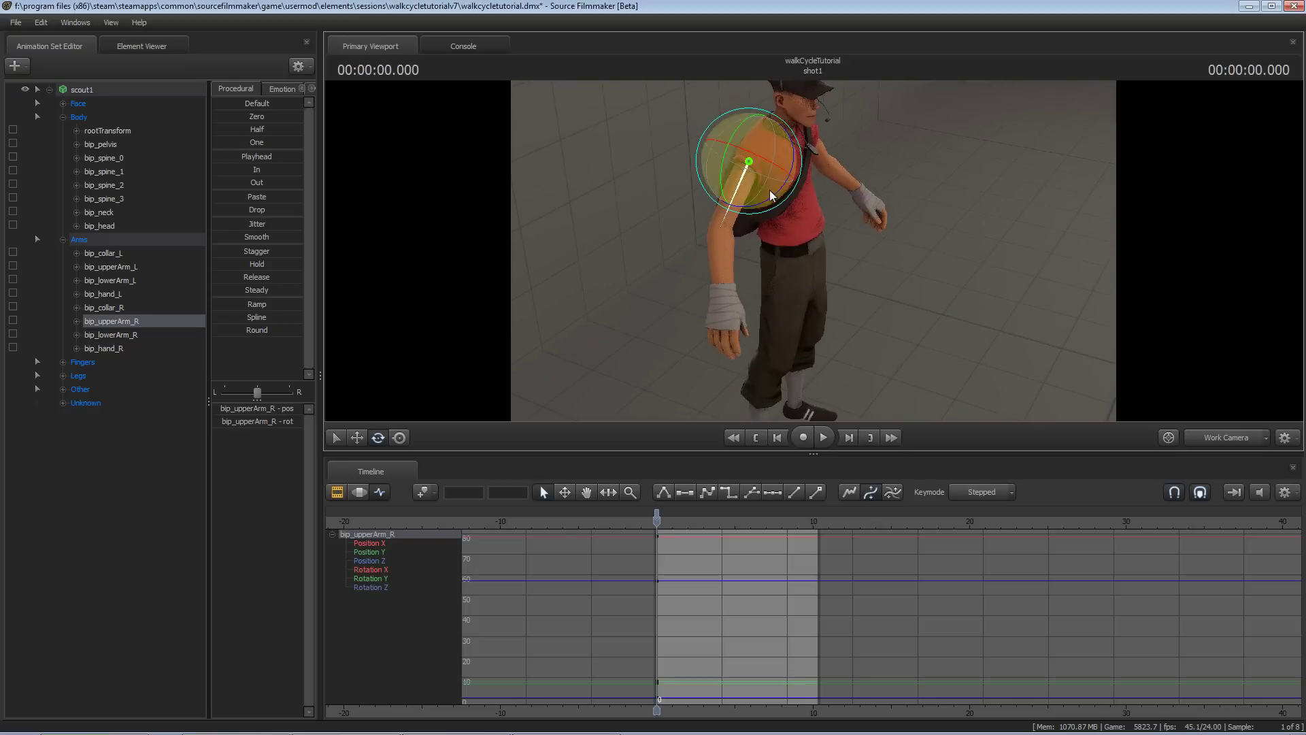
left_click_drag(772, 194, 783, 191)
key("ctrl+z")
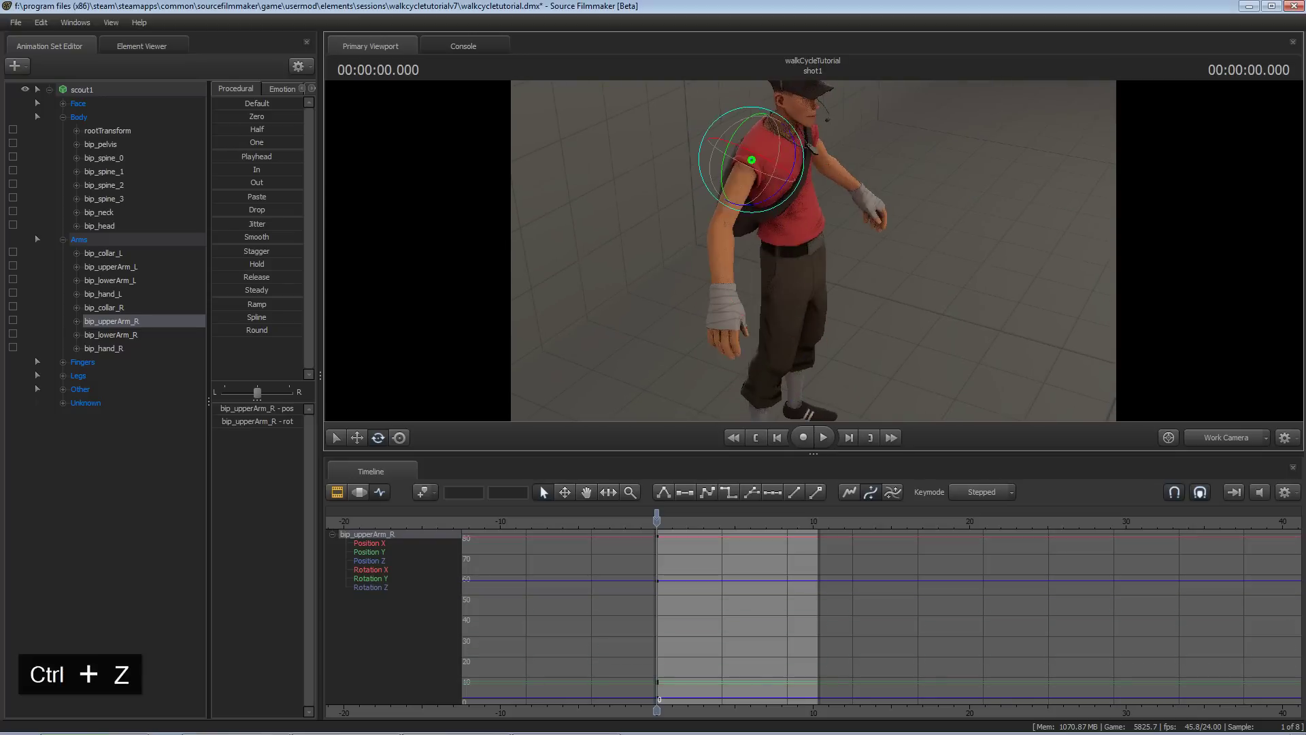
- Collapse the Body group and apply the rig_biped_simple rig script to the scout1 animation set
left_click_drag(887, 261, 810, 256, "alt")
left_click(63, 117)
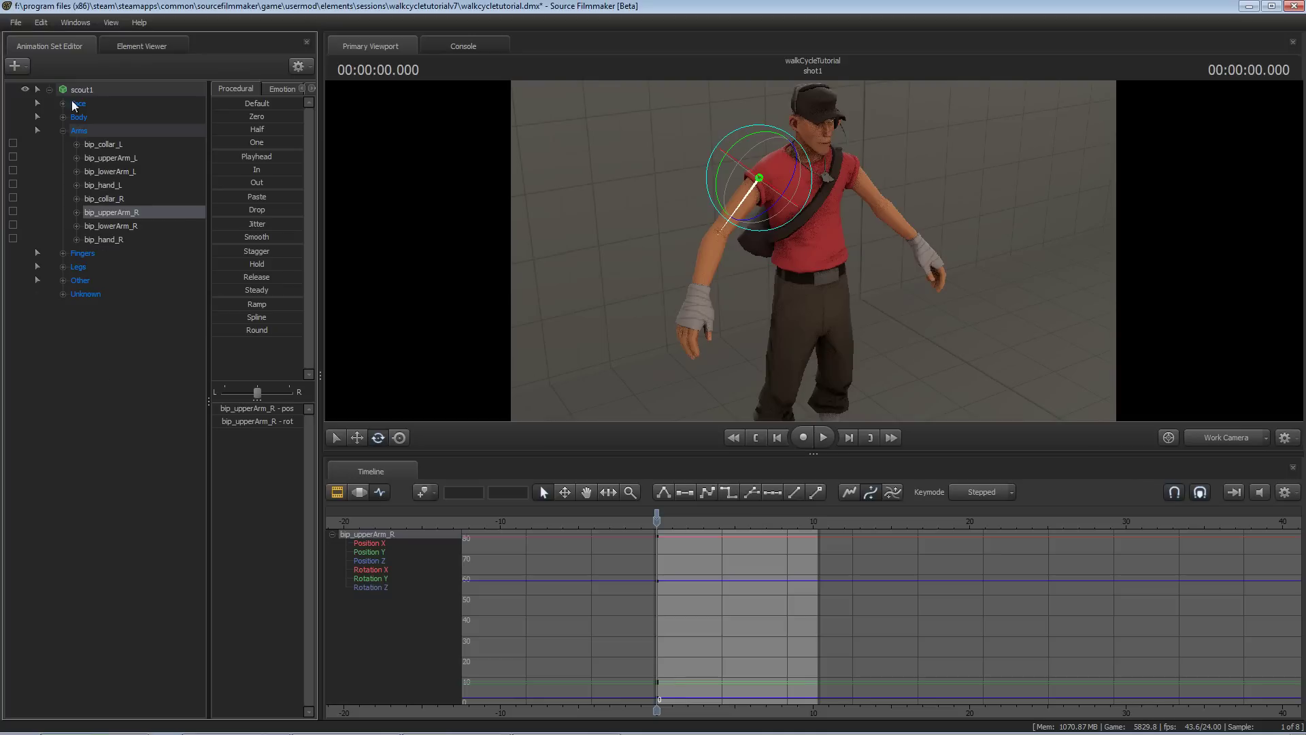
right_click(81, 87)
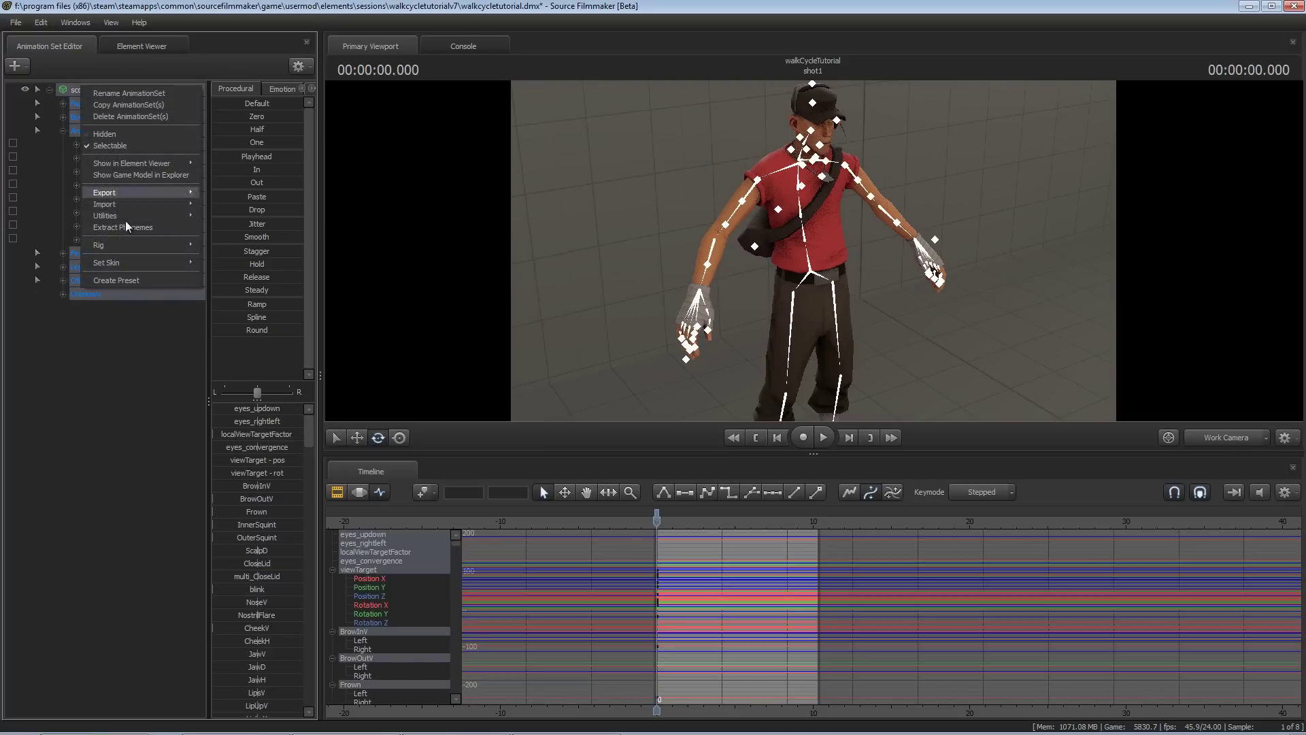
mouse_move(129, 243)
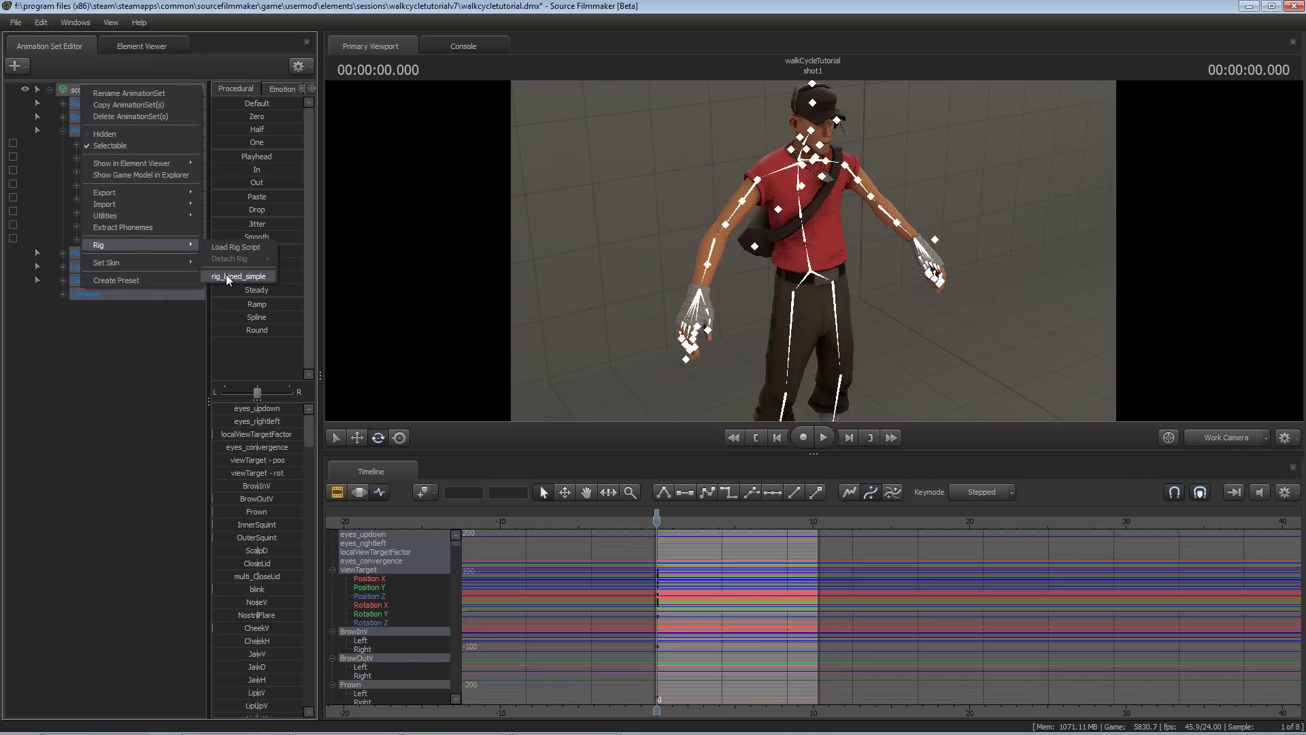
left_click(263, 279)
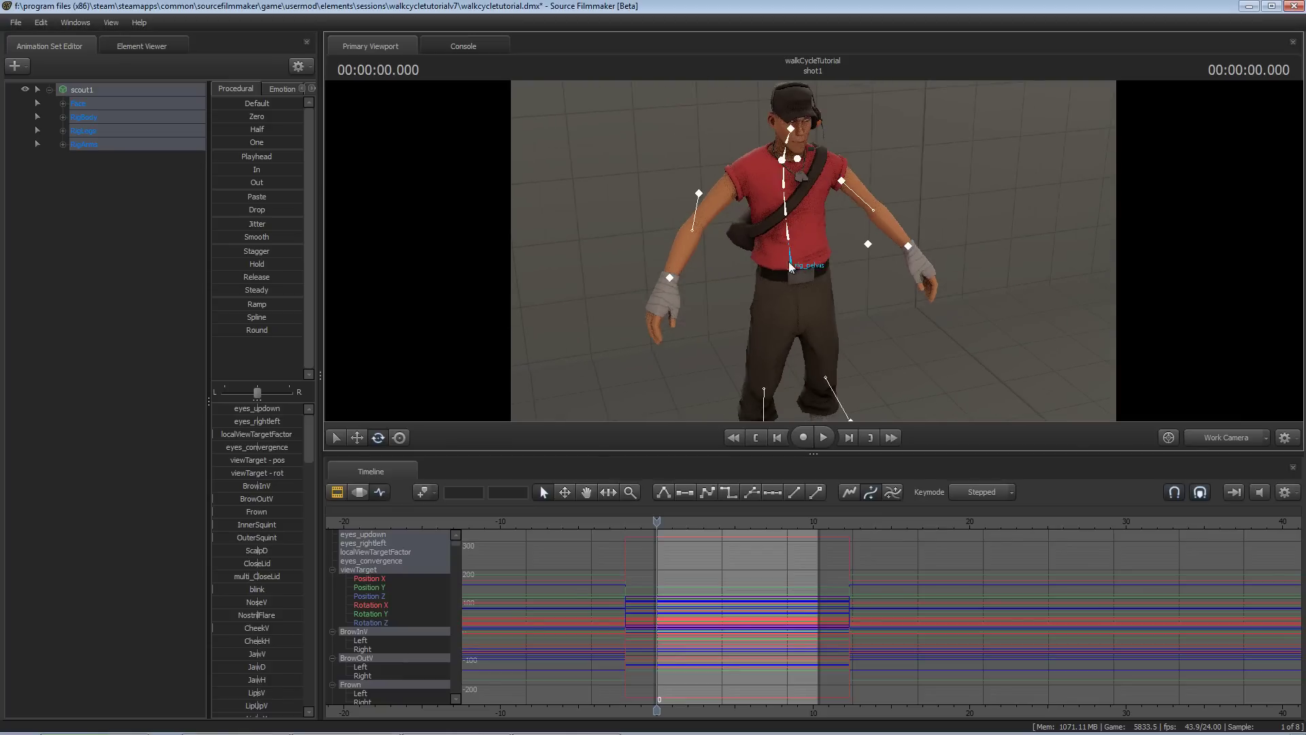
- Select the right hand control rig_hand_R and reposition it with the Move tool
left_click(670, 278, "ctrl")
left_click_drag(770, 290, 683, 223, "alt")
key("w")
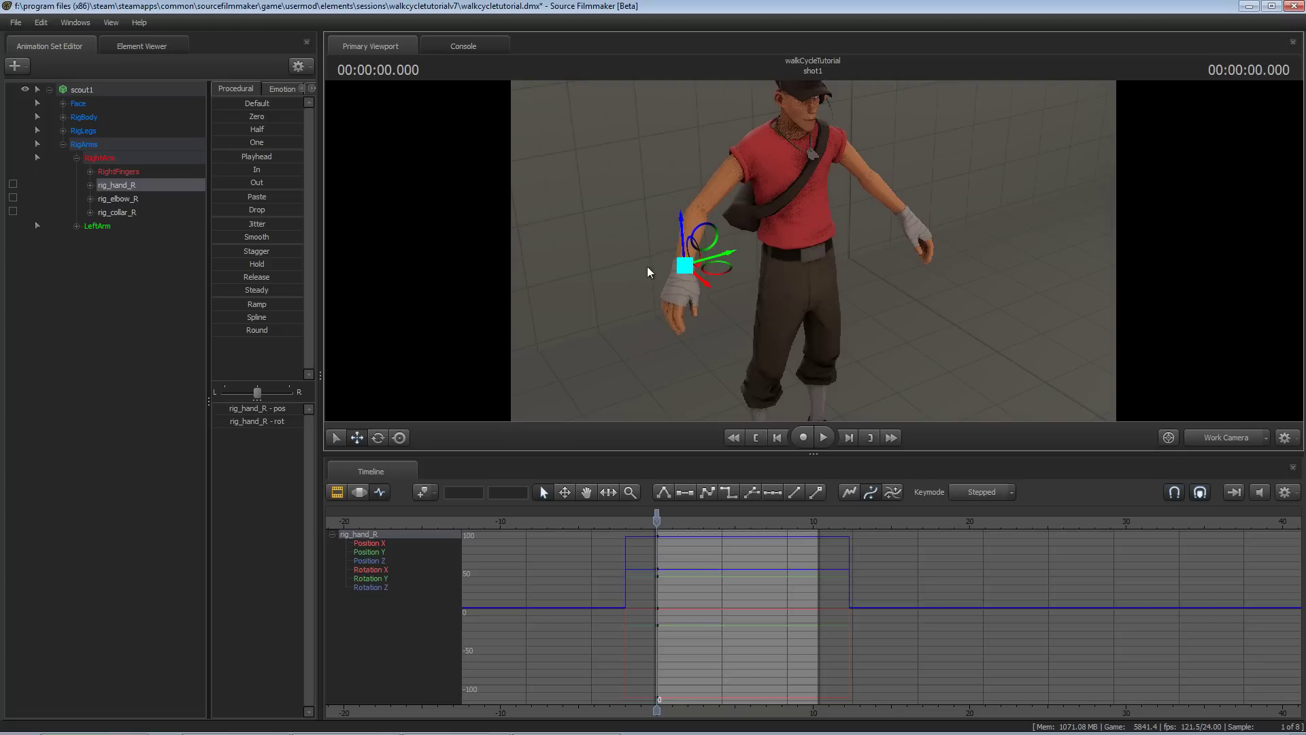
left_click_drag(647, 267, 848, 256, "alt")
left_click_drag(723, 264, 803, 265)
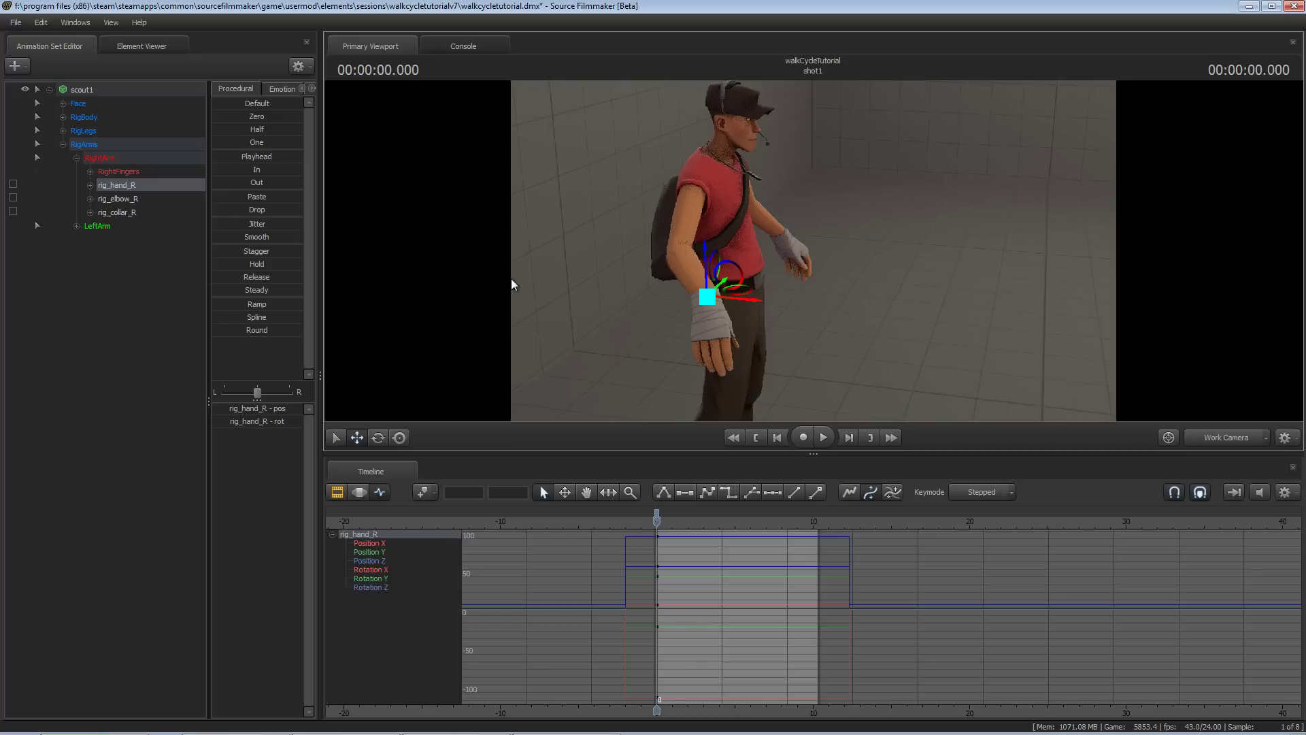
- Finish positioning the right hand control rig_hand_R and select the left hand control rig_hand_L on the model
left_click_drag(679, 340, 813, 250)
left_click_drag(576, 284, 813, 251)
left_click_drag(722, 213, 868, 250)
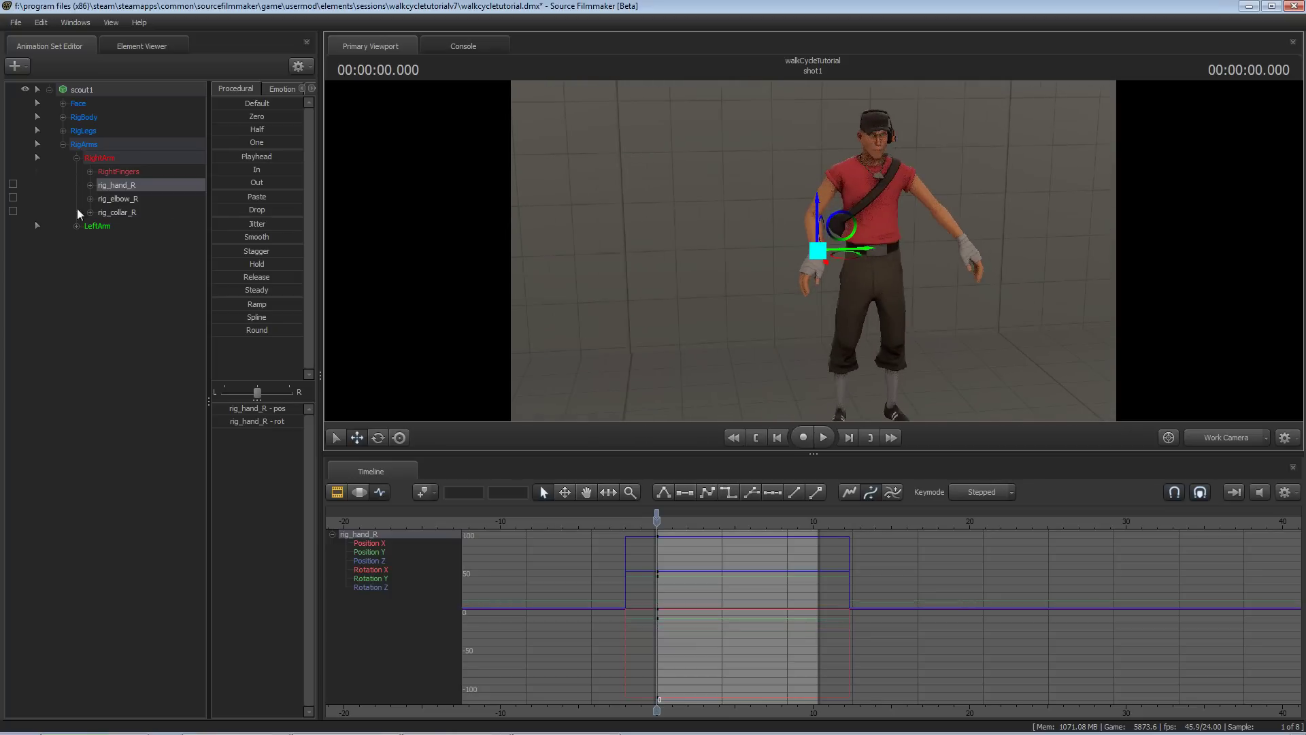
key("ctrl")
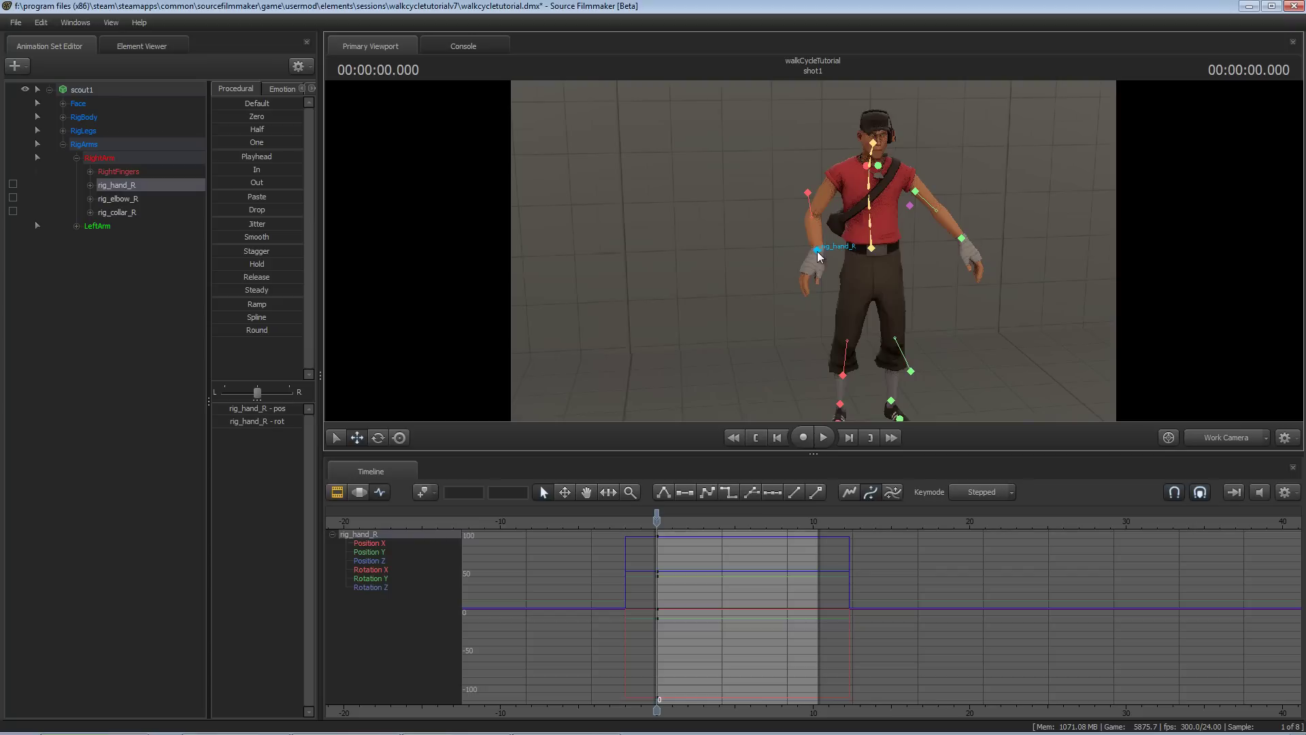
left_click(966, 240)
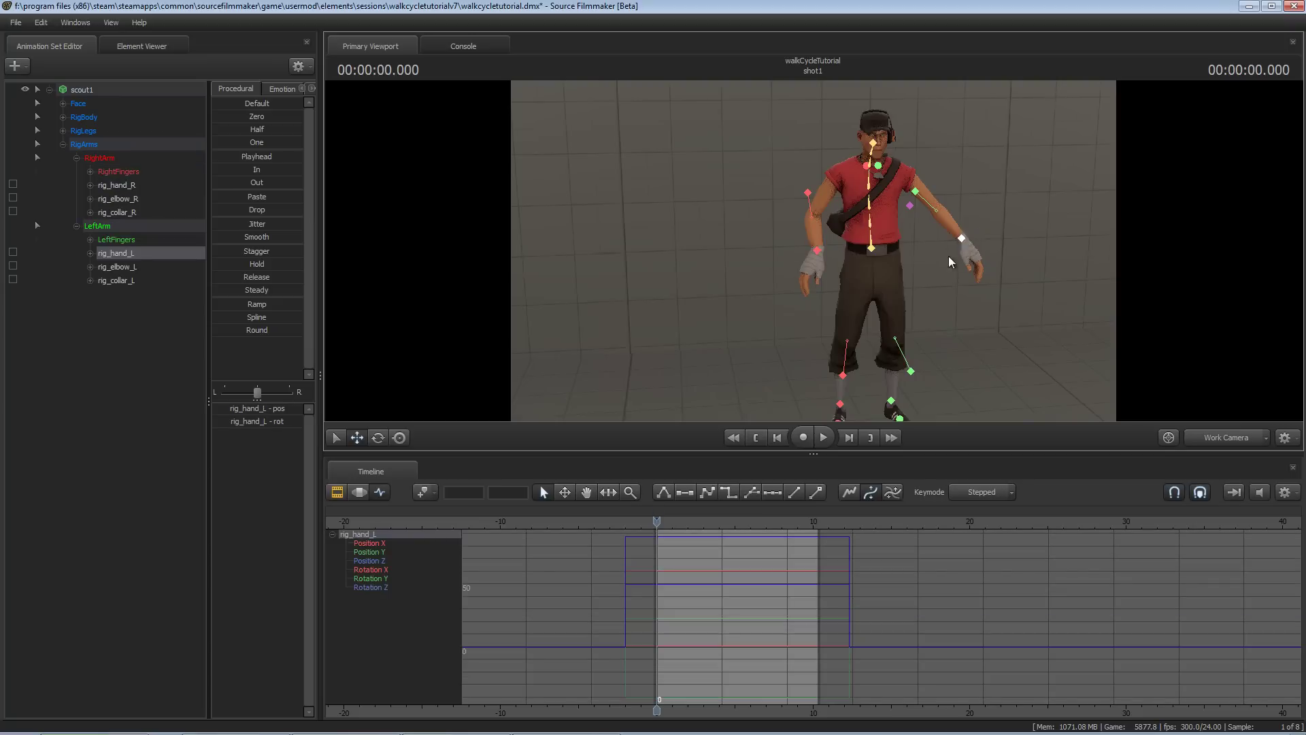
left_click_drag(967, 240, 629, 255, "alt")
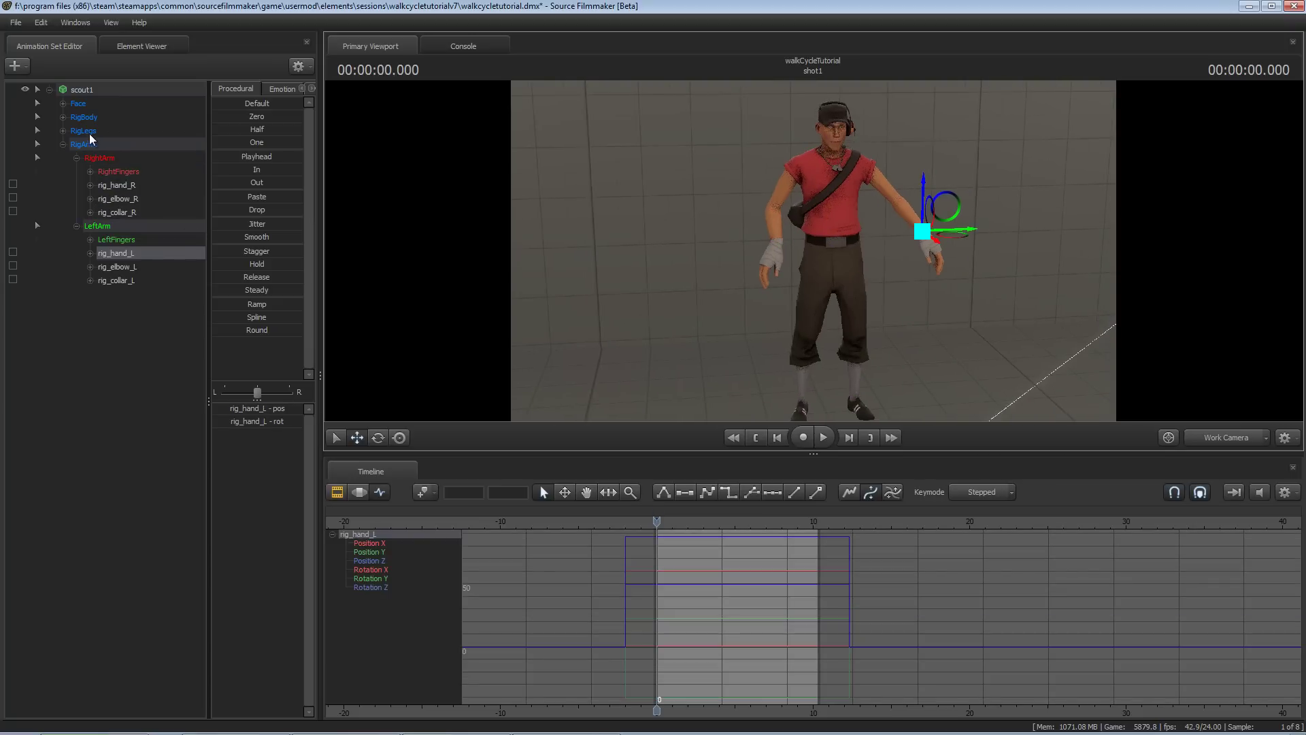
- Expand the RigBody group and lock both rig_hand_R and rig_hand_L to the rig_pelvis control
left_click(63, 117)
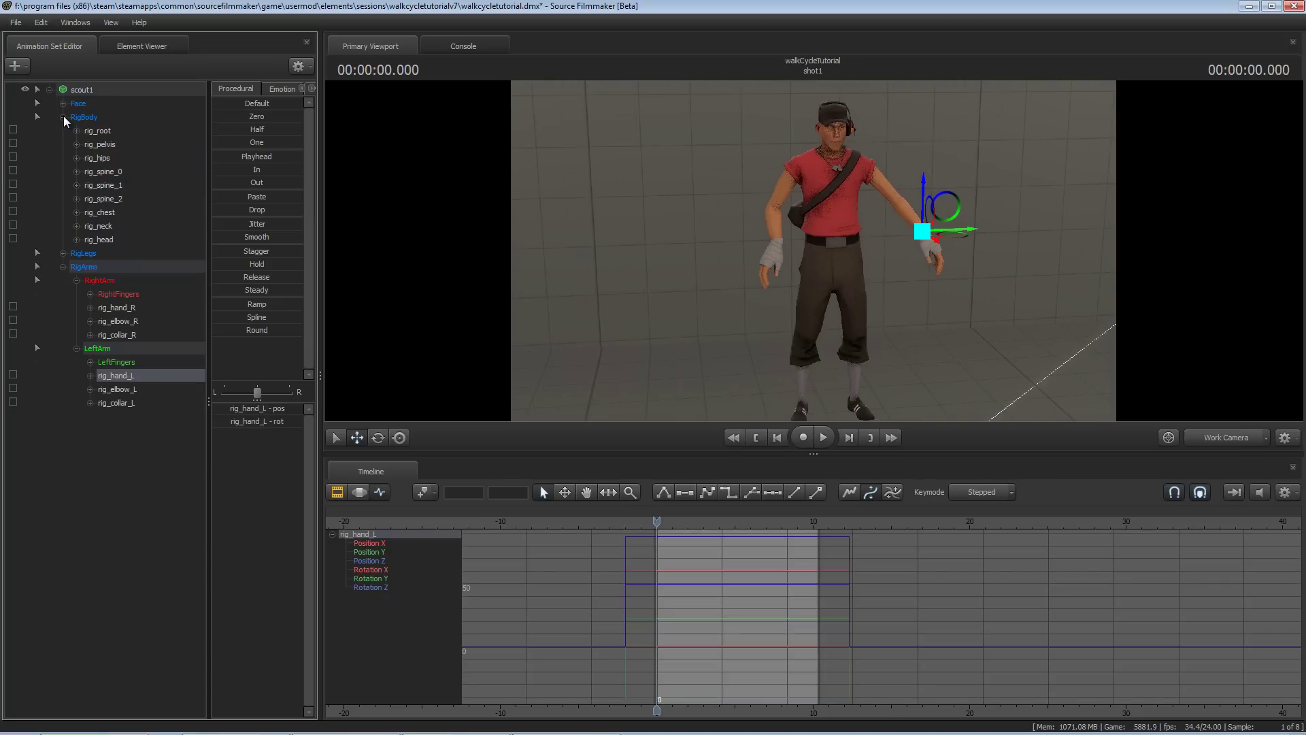
left_click(99, 144)
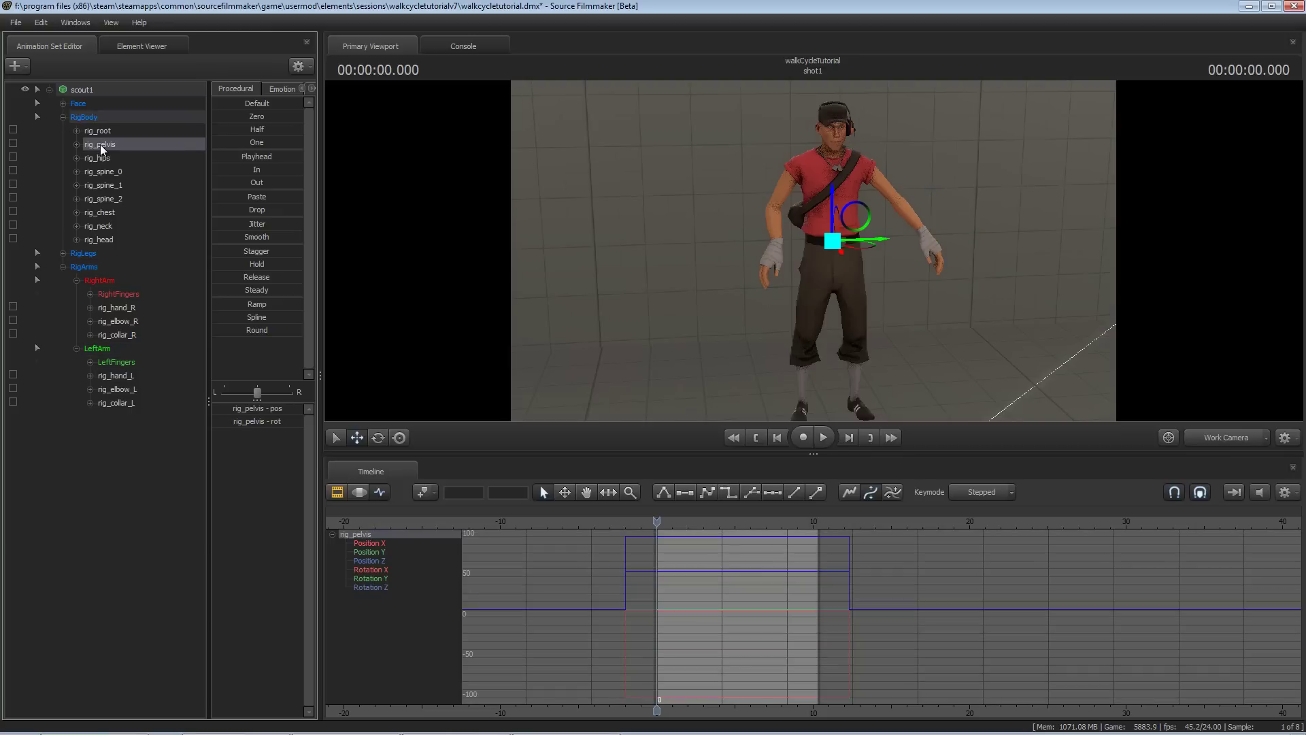
left_click_drag(100, 144, 111, 308)
left_click_drag(97, 146, 105, 374)
left_click_drag(613, 299, 816, 299, "alt")
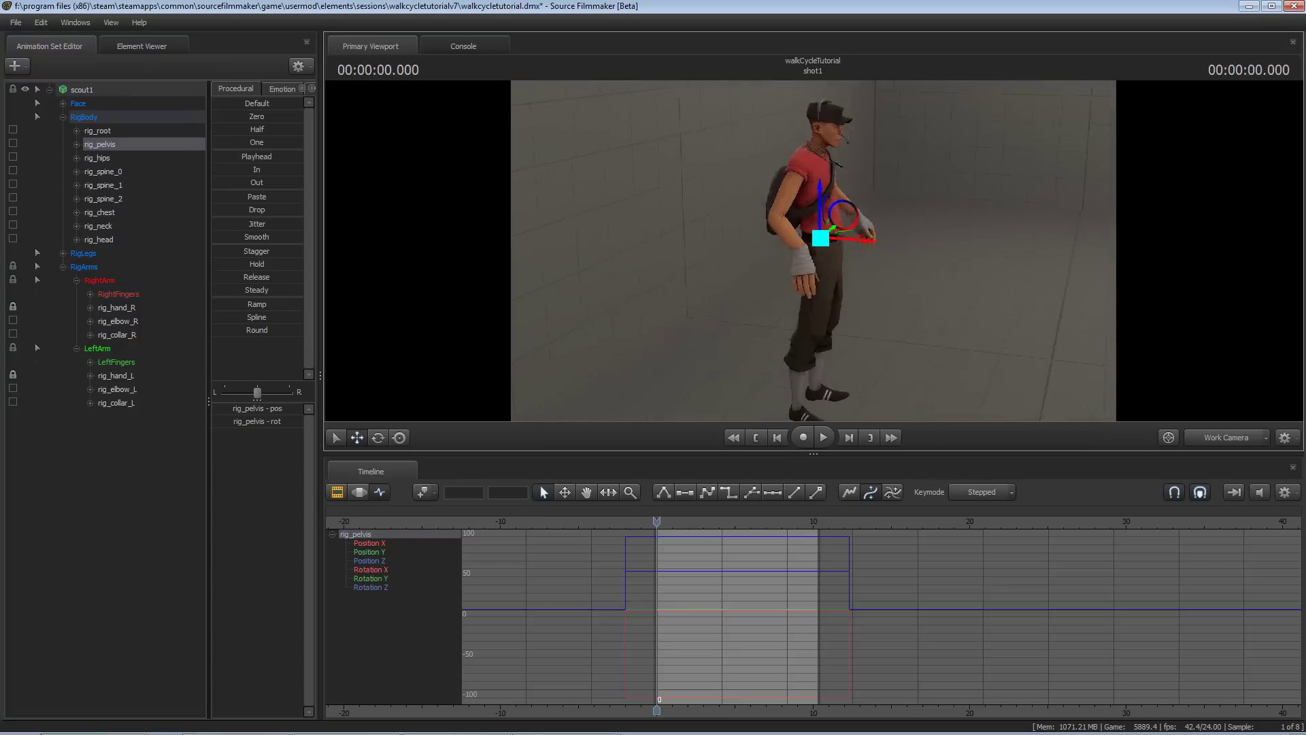
- Try moving rig_pelvis backward to test the hand locks and undo the moves
left_click_drag(882, 238, 795, 242)
key("ctrl+z")
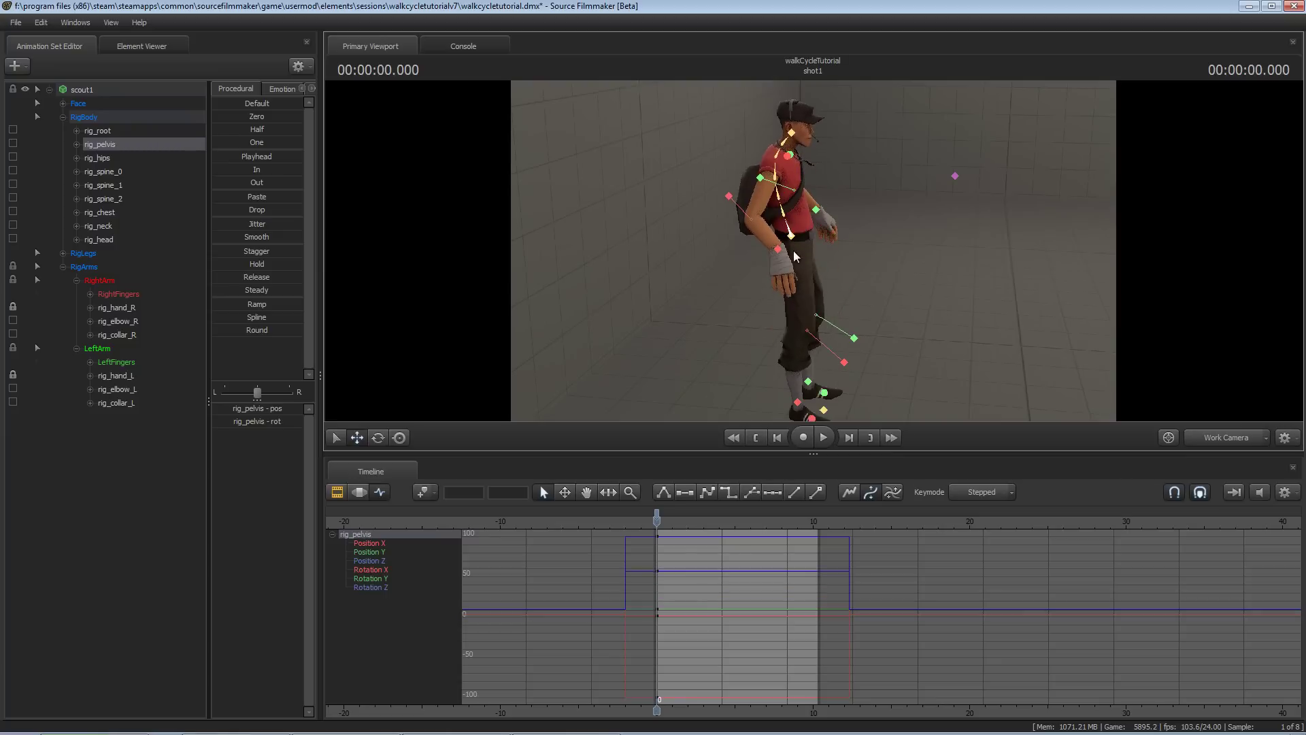
key("ctrl+z")
key("ctrl+z")
key("ctrl+z")
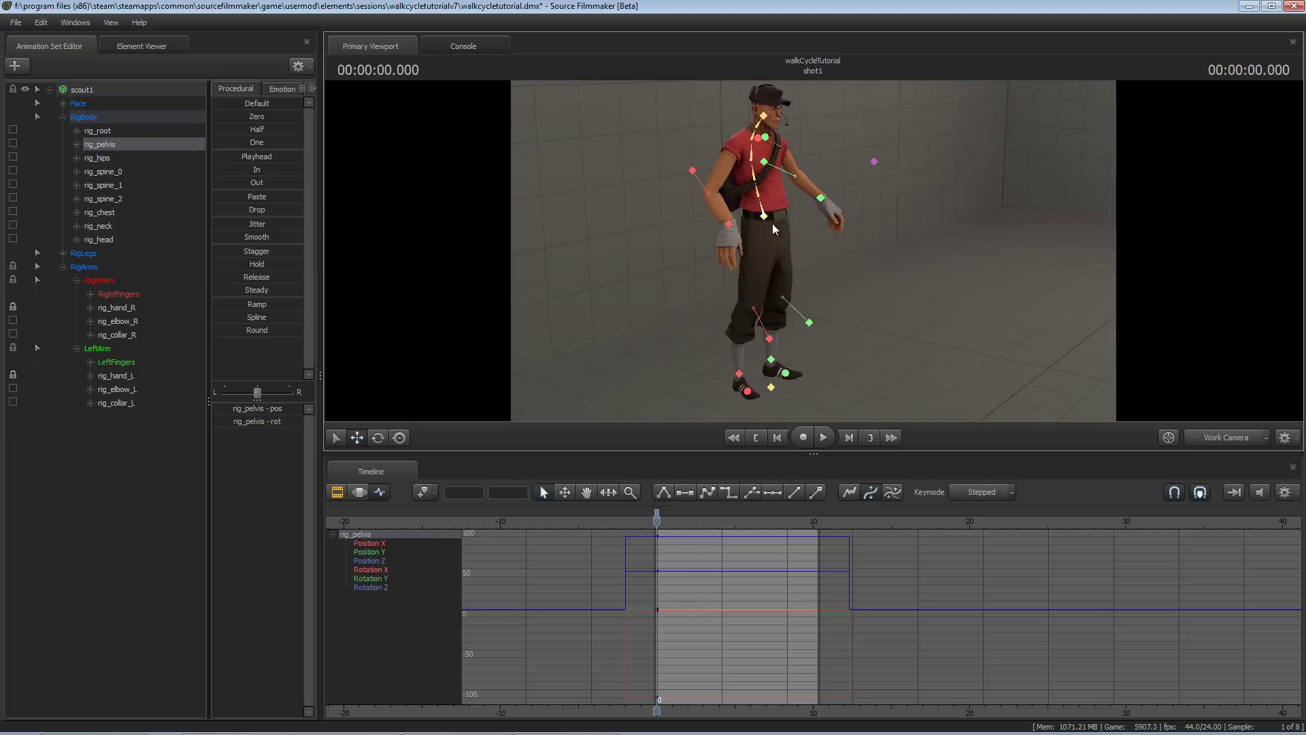
left_click_drag(755, 227, 798, 285, "alt")
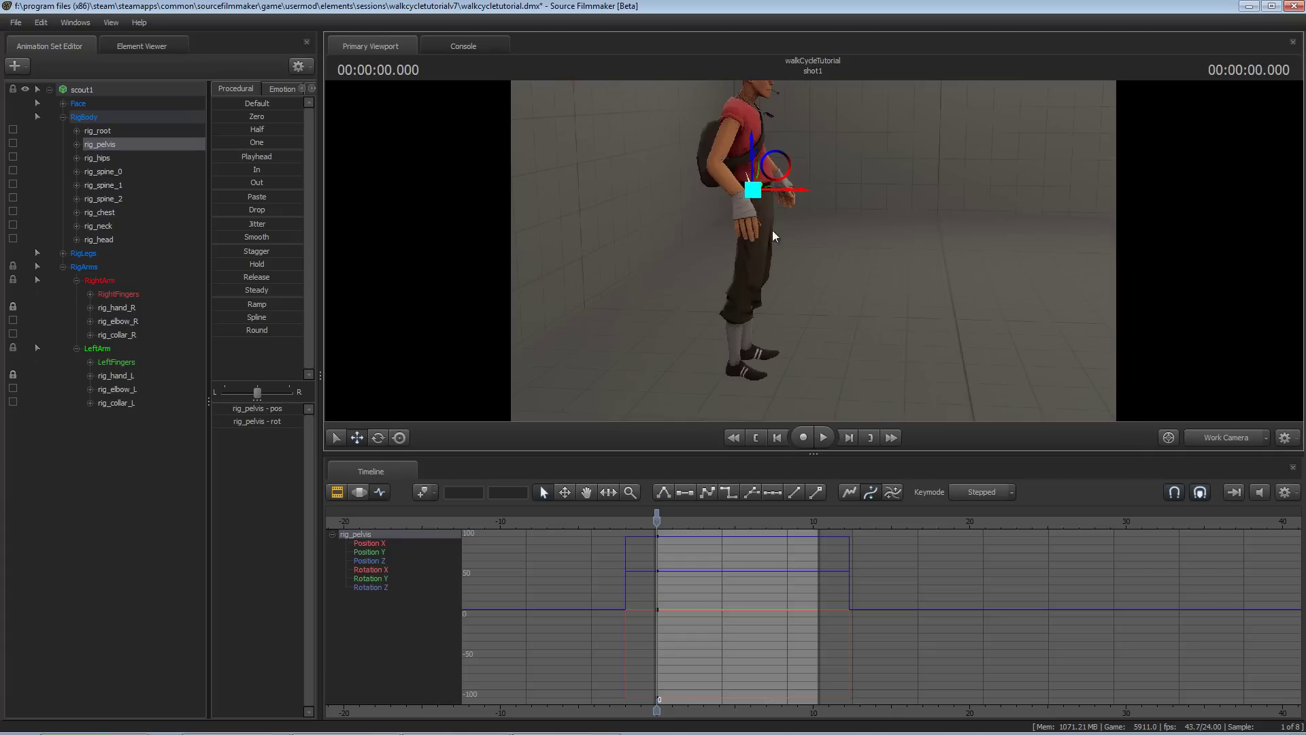
key("ctrl")
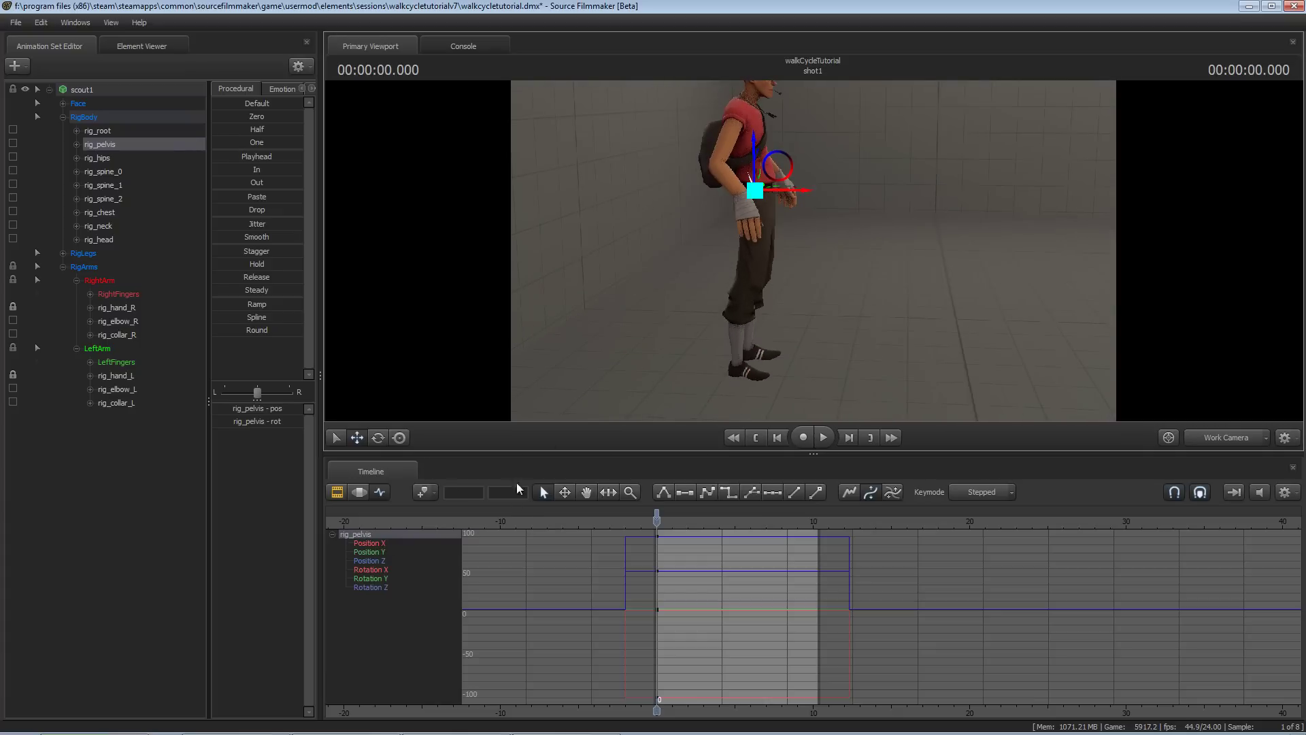
- Set the Position X key of rig_pelvis at frame 0 to 0 in the graph editor
left_click(367, 543)
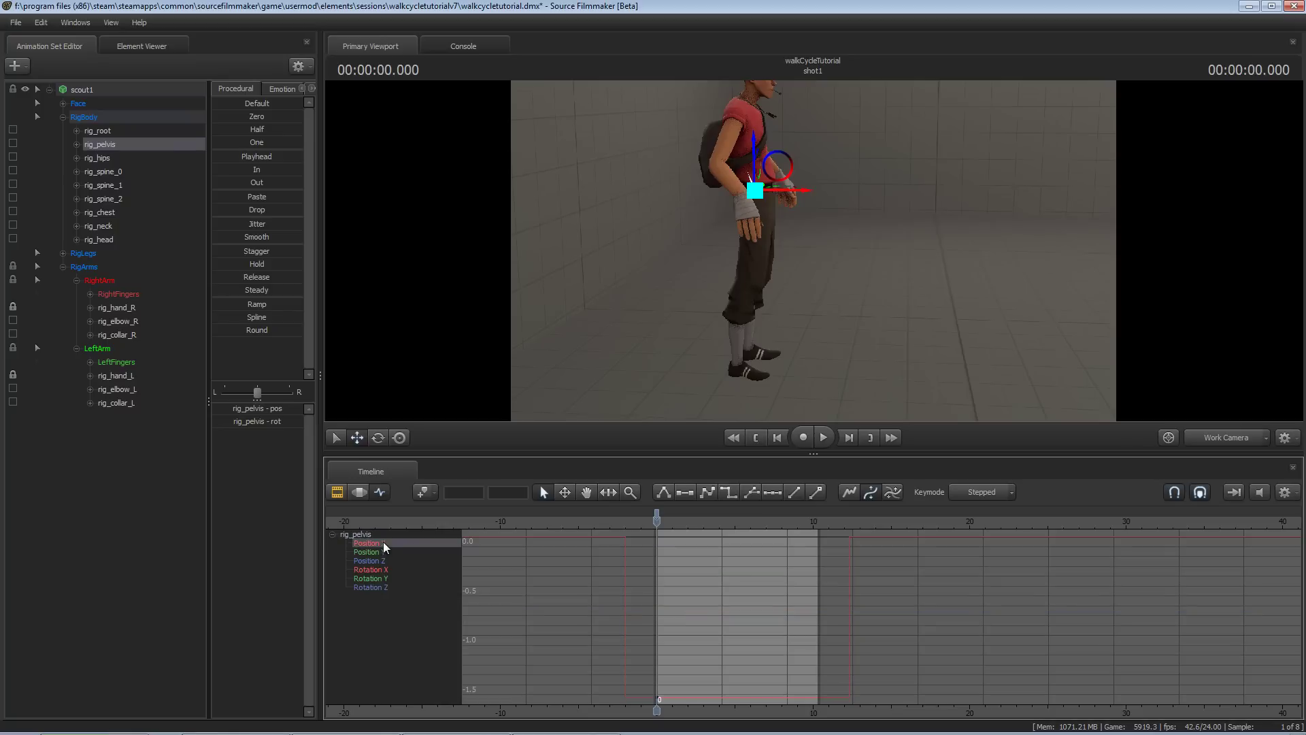
right_click_drag(653, 625, 641, 627, "alt")
middle_click_drag(640, 627, 638, 600, "alt")
left_click_drag(640, 604, 669, 646)
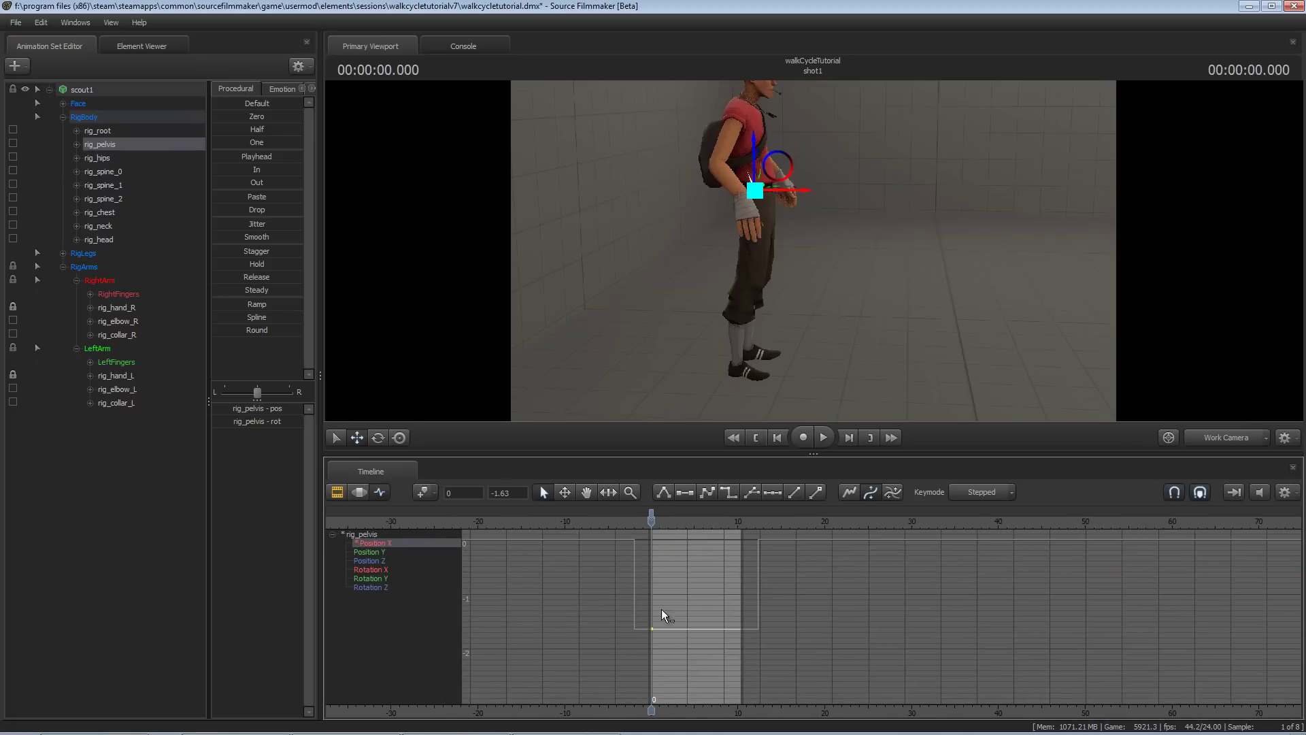
type("0")
key("Return")
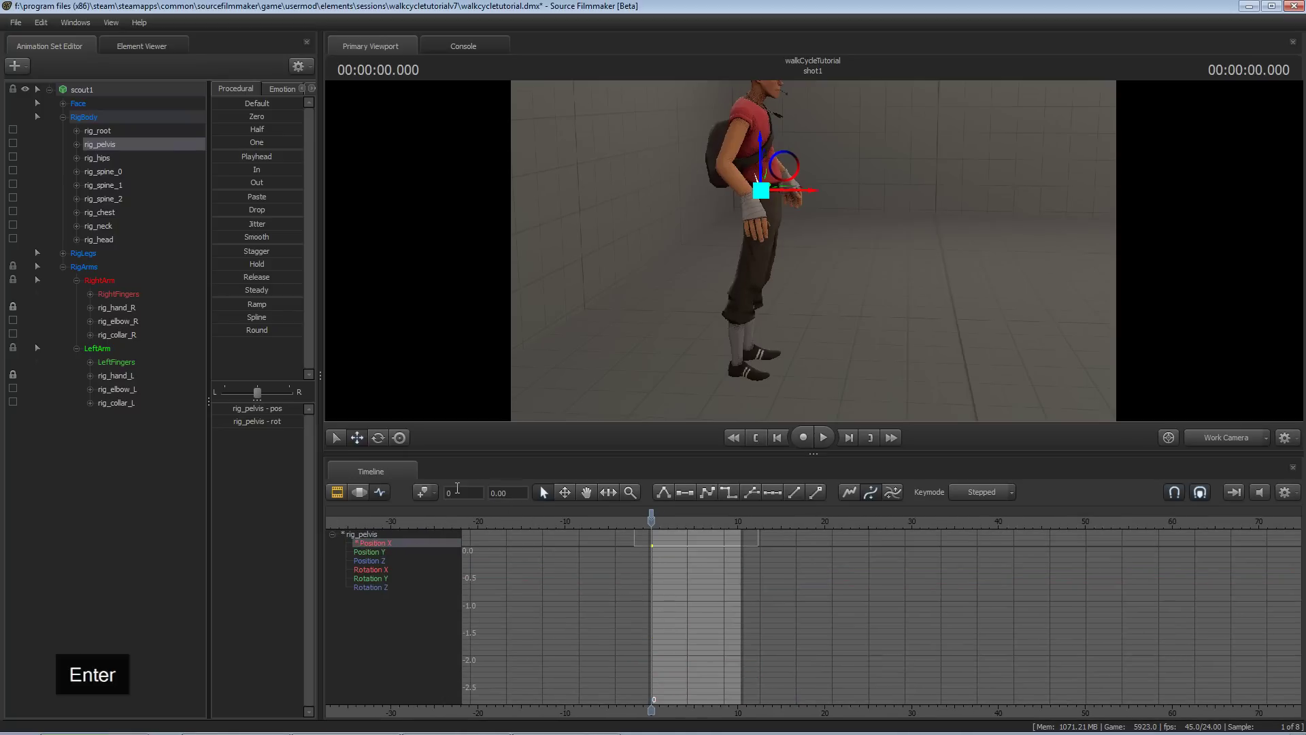
- Isolate the Position Z curve of rig_pelvis and select its key at frame 0 in the graph editor
left_click_drag(756, 345, 813, 251, "alt")
middle_click_drag(813, 251, 810, 263, "alt")
mouse_move(810, 264)
left_mouse_down("alt")
mouse_move(813, 250)
mouse_move(789, 267)
left_mouse_up("alt")
middle_click_drag(790, 266, 789, 297, "alt")
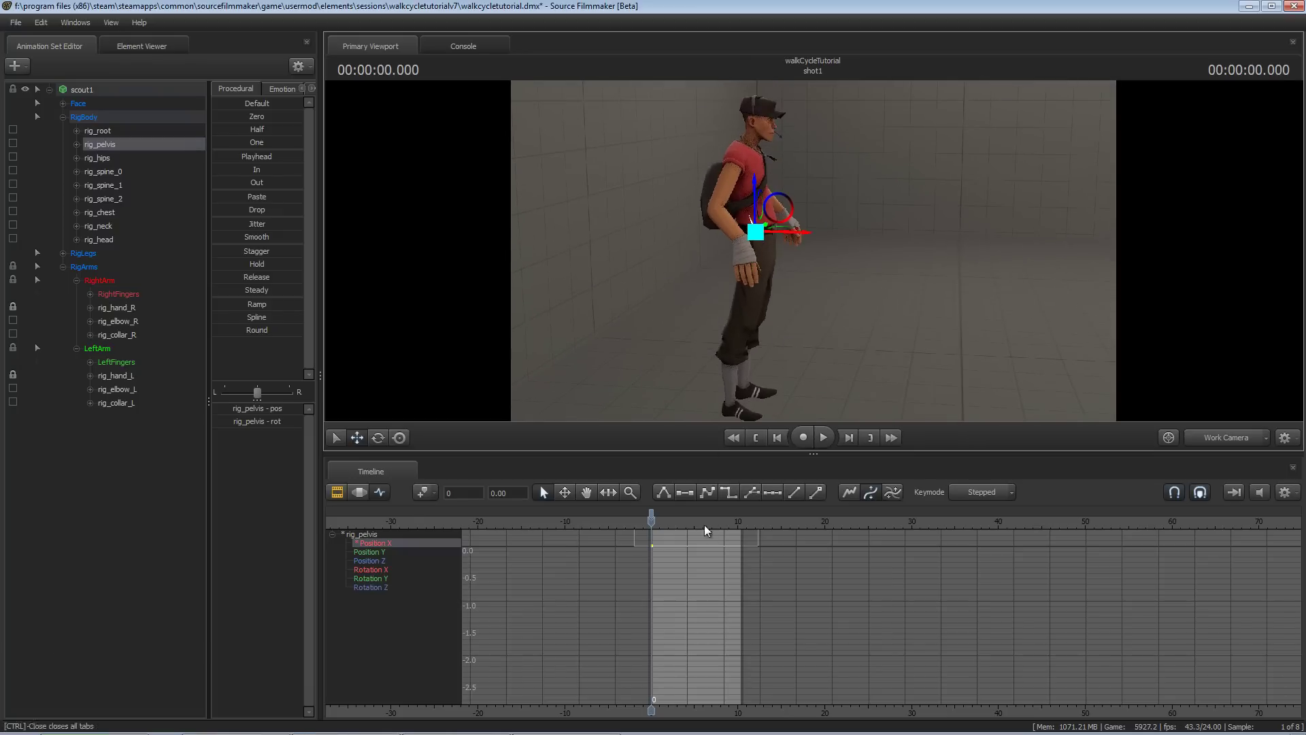
middle_click_drag(704, 527, 721, 530, "alt")
left_click(382, 563)
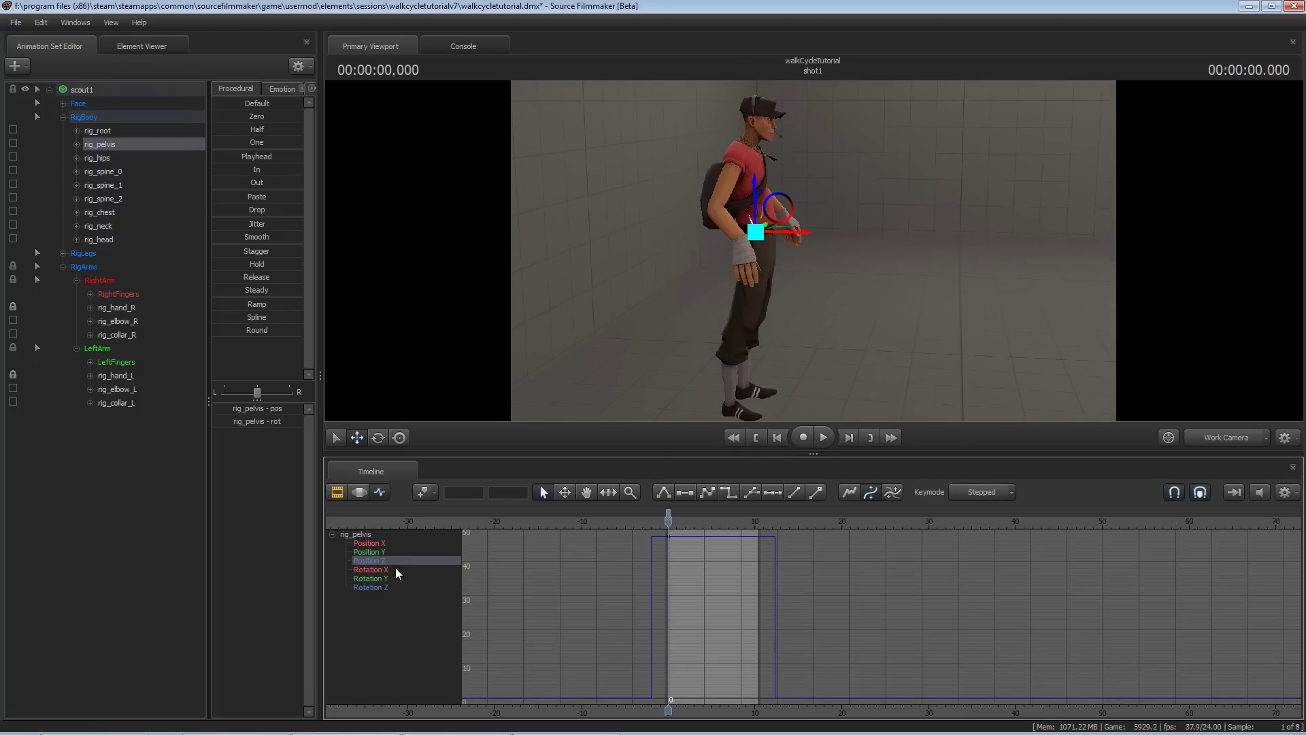
right_click_drag(729, 600, 683, 597, "alt")
middle_click_drag(682, 596, 677, 607, "alt")
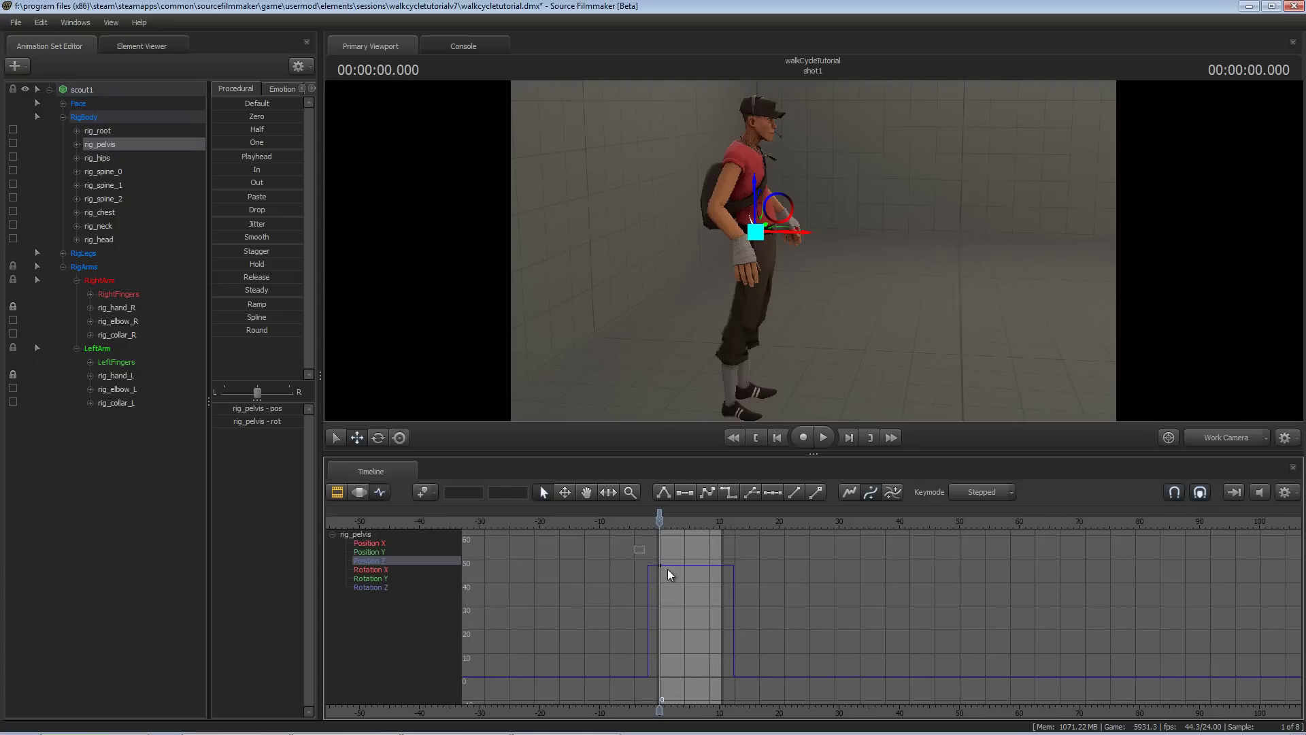
left_click_drag(667, 569, 680, 614)
left_click_drag(682, 619, 689, 565)
mouse_move(814, 258)
left_mouse_down()
mouse_move(838, 254)
mouse_move(812, 285)
mouse_move(686, 310)
mouse_move(805, 258)
mouse_move(809, 280)
left_mouse_up()
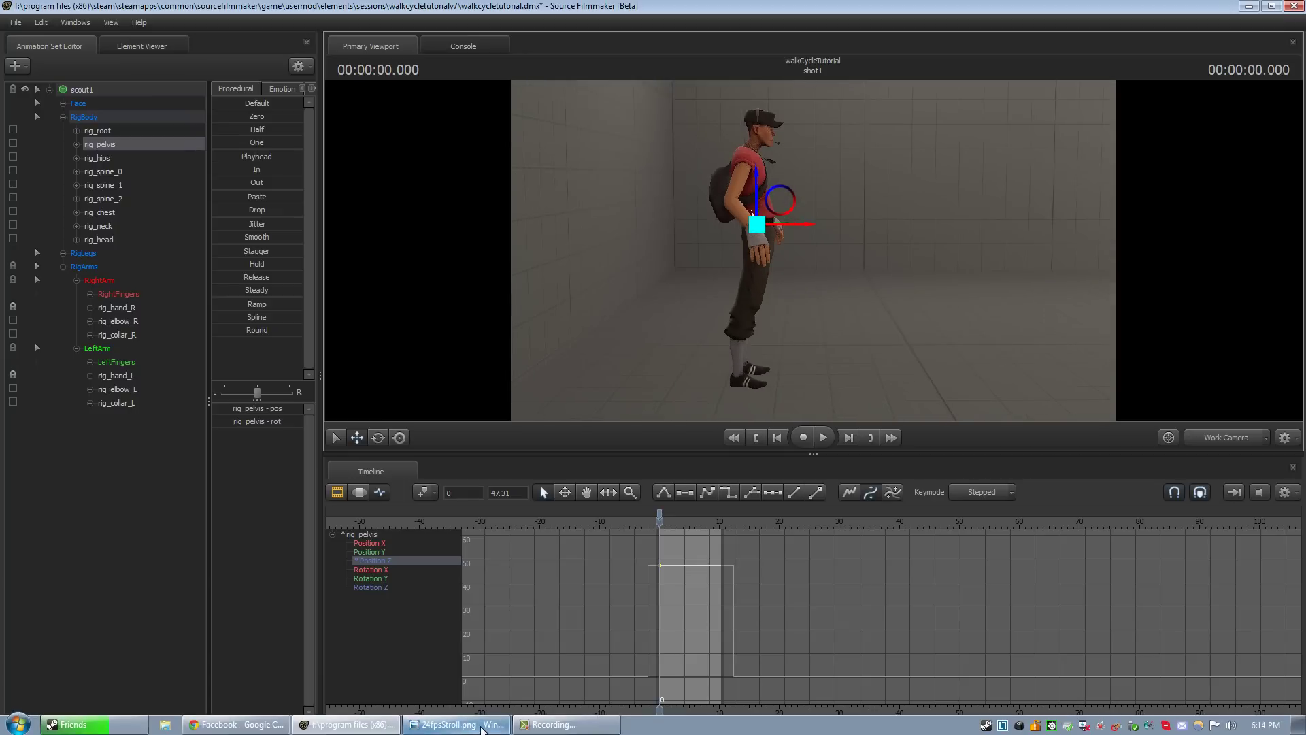
- Switch to the 24fpsStroll.png walk reference, narrow its window, and fit the Source Filmmaker window beside it
left_click(482, 727)
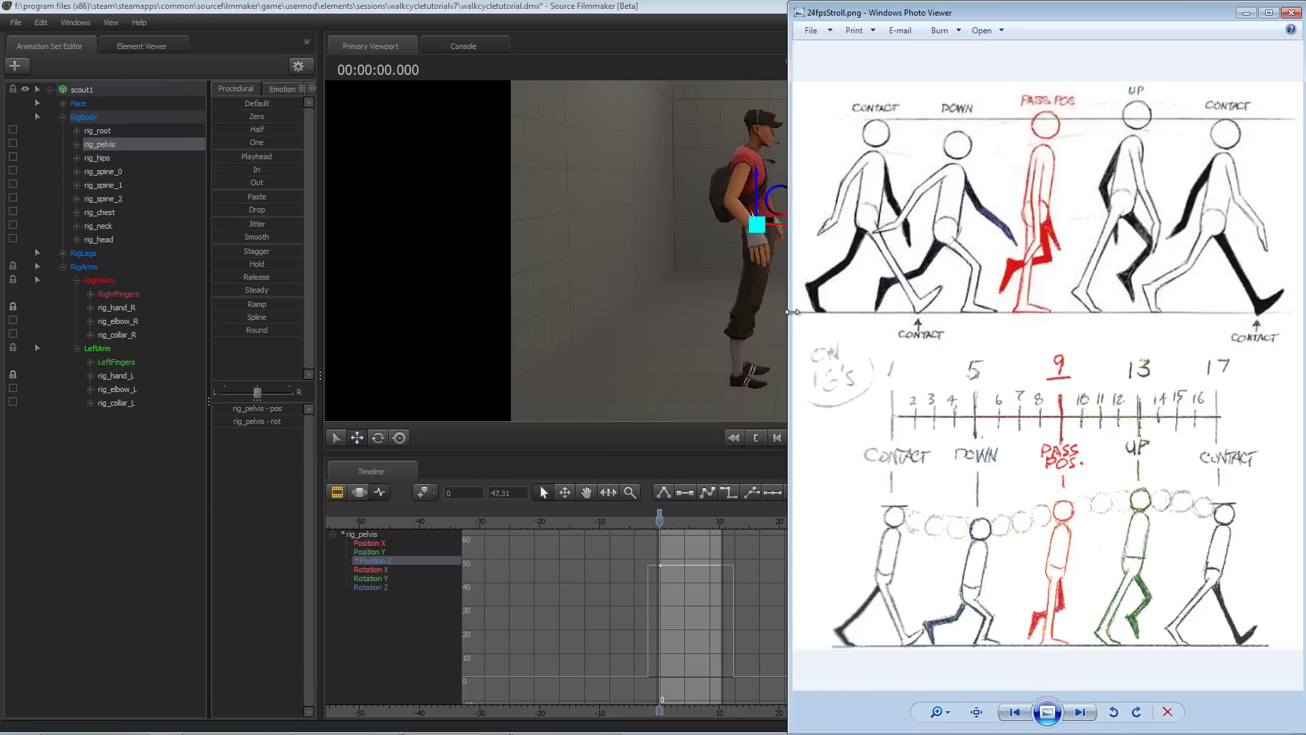
left_click_drag(793, 312, 973, 322)
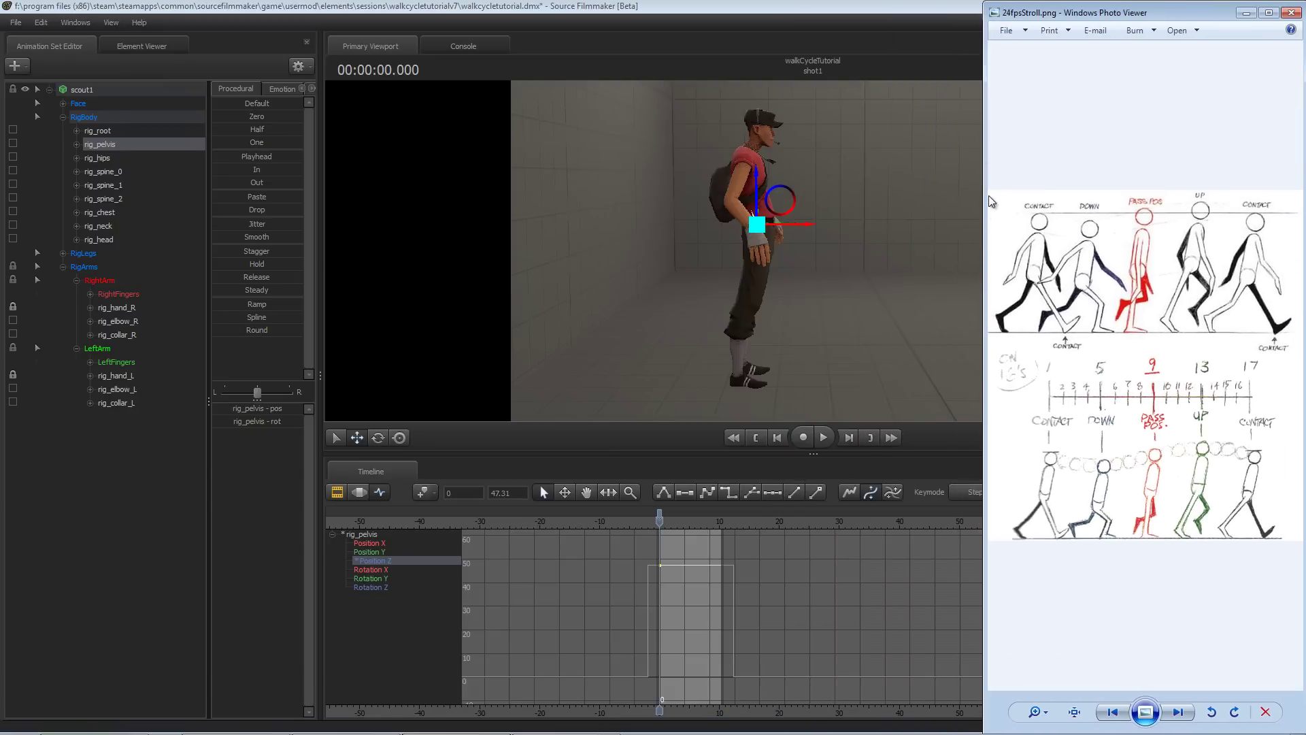
key("super+Left")
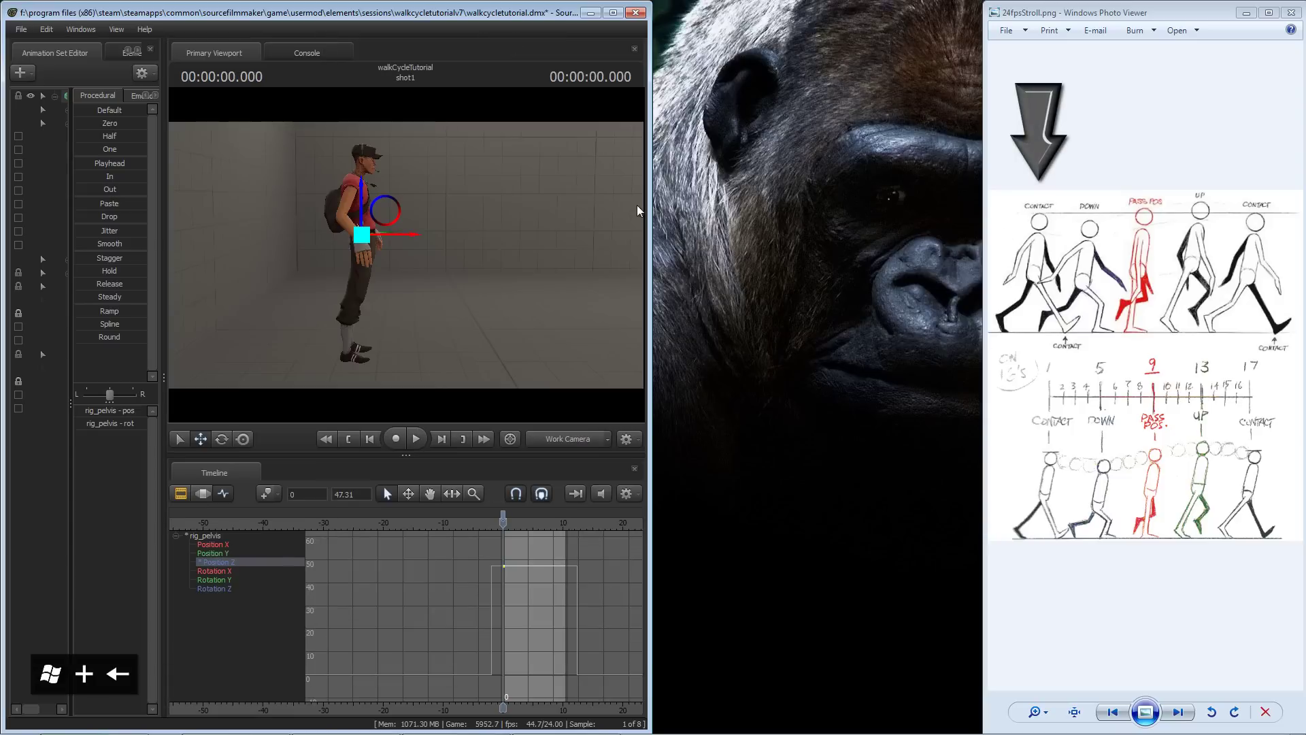
left_click_drag(649, 207, 978, 206)
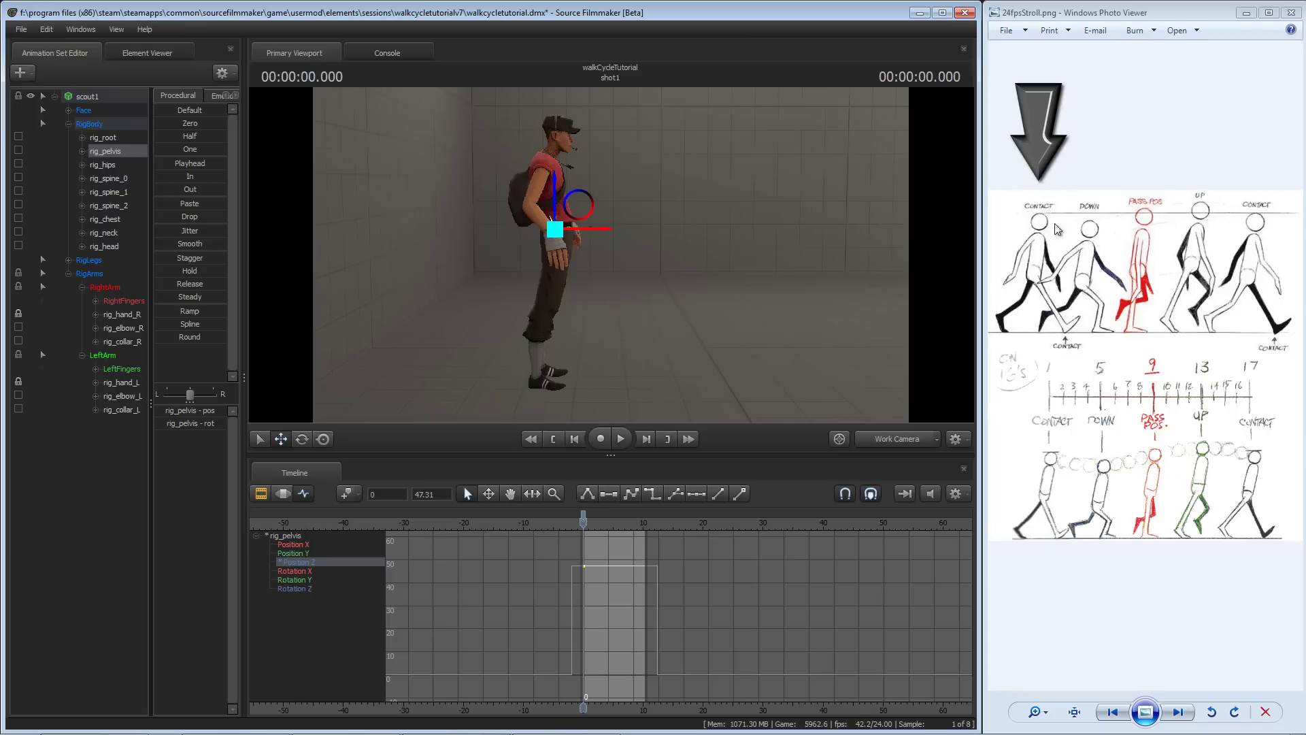
- Lower rig_pelvis to 45.16 on Position Z and rotate it so the body leans slightly forward
mouse_move(607, 255)
left_mouse_down()
mouse_move(607, 245)
mouse_move(613, 259)
left_mouse_up()
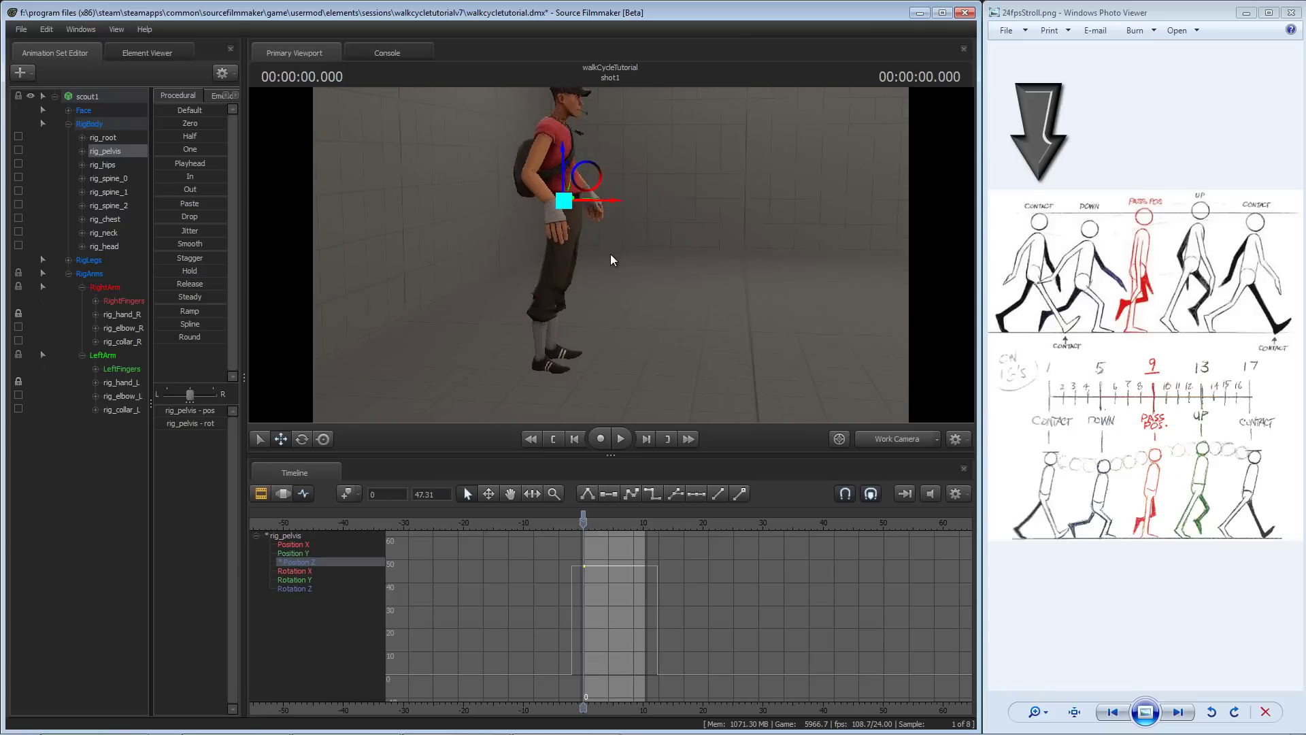
key("e")
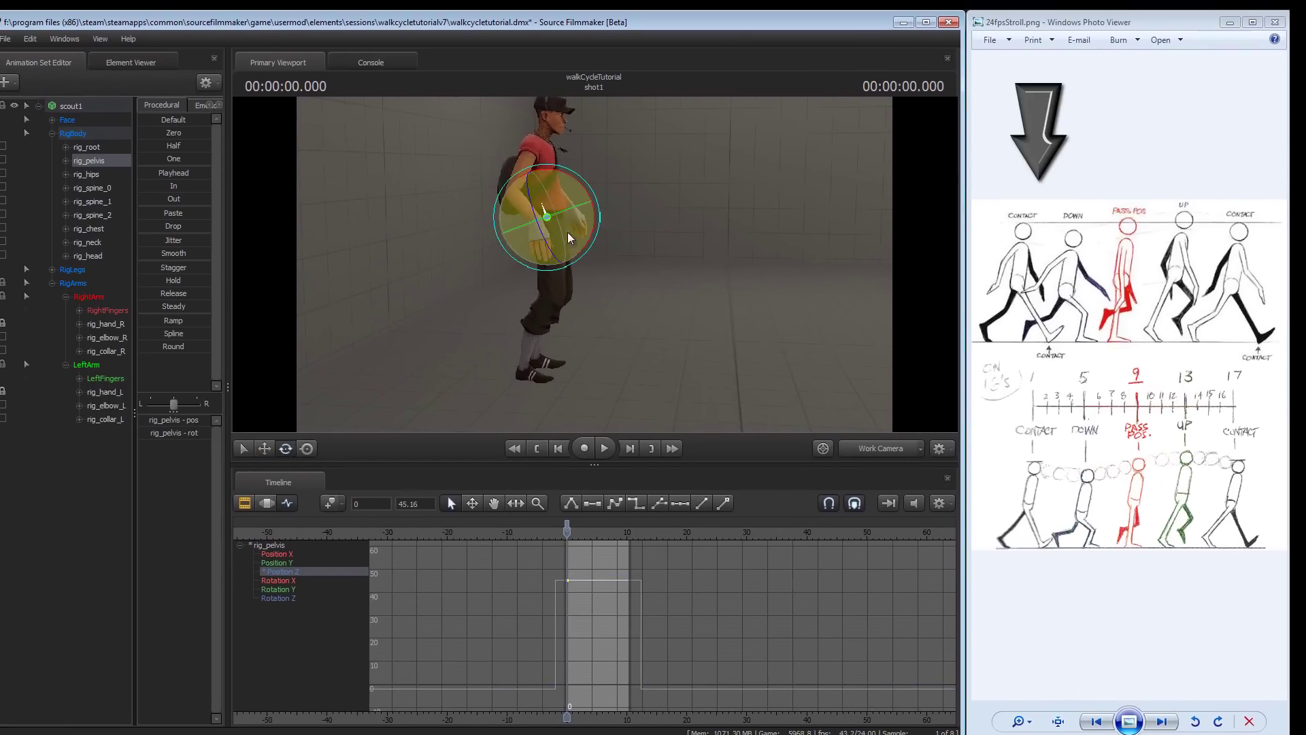
key("ctrl+z")
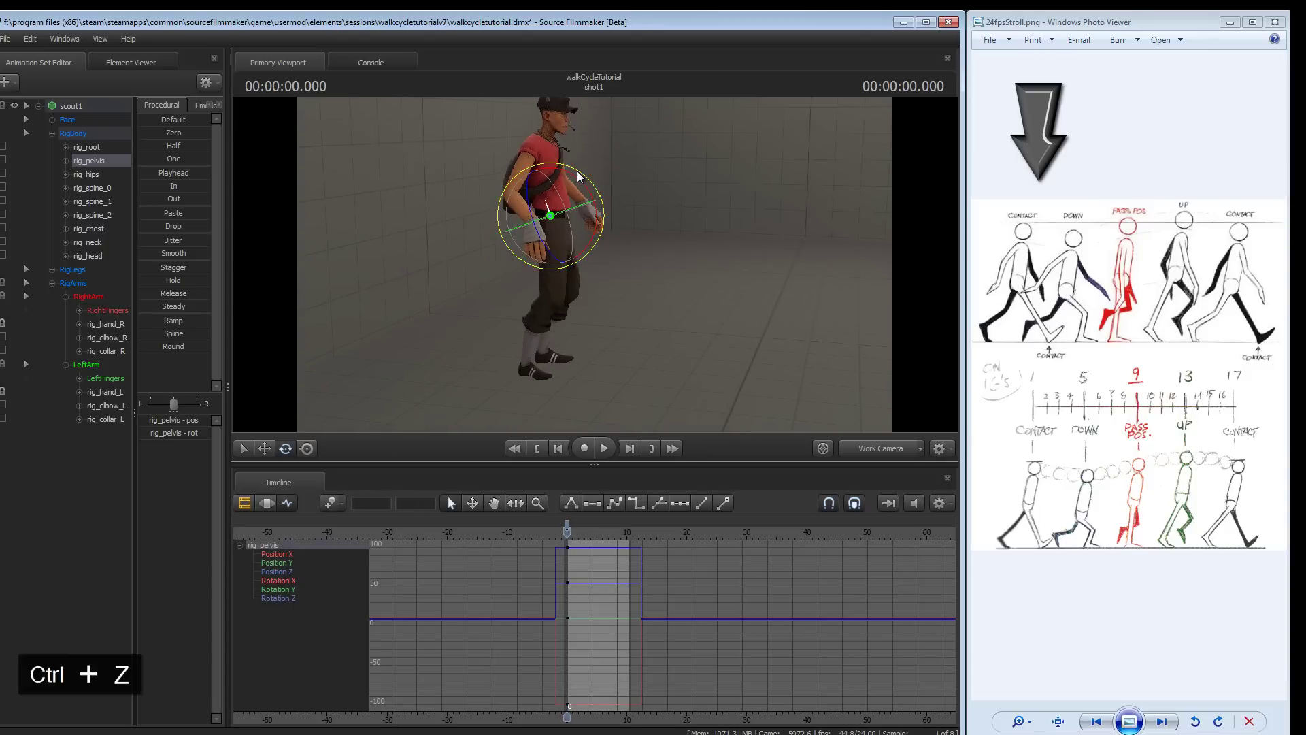
left_click_drag(578, 172, 681, 163)
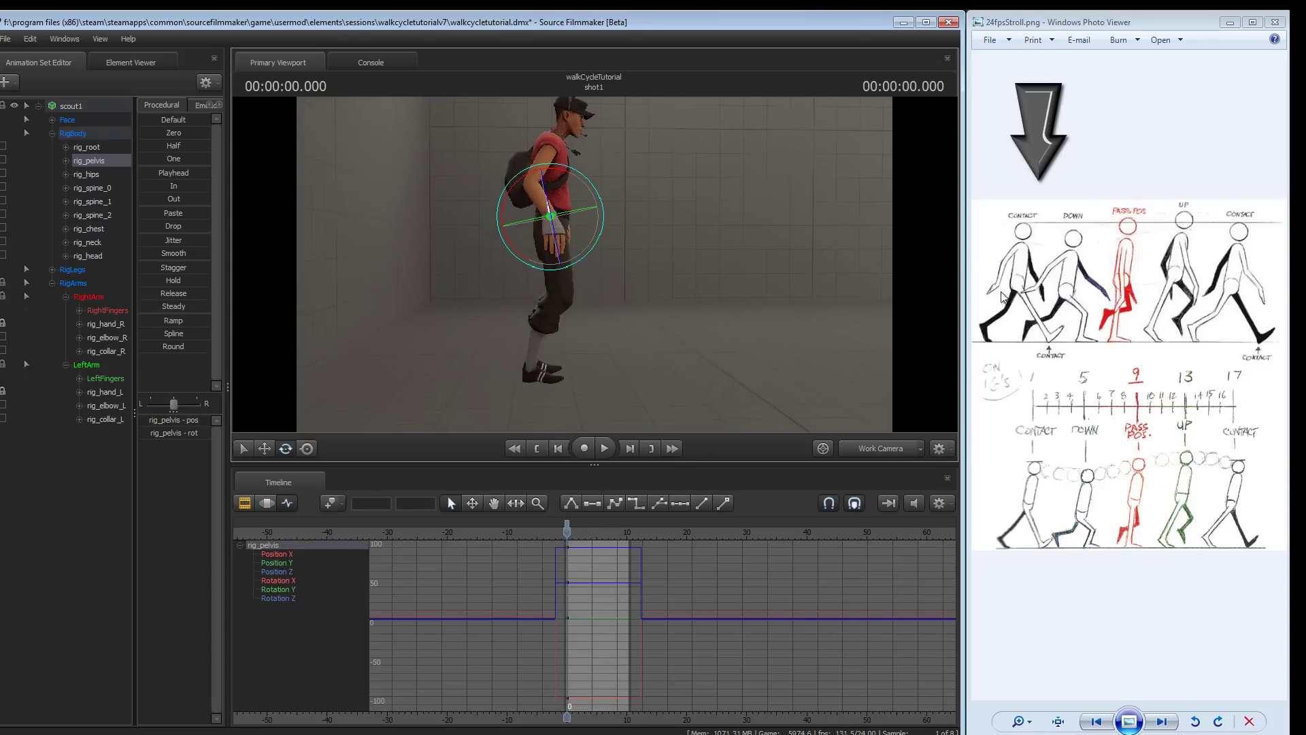
- Move the right foot control rig_foot_R forward and rotate its toes up for the contact pose
mouse_move(551, 209)
left_mouse_down("alt")
mouse_move(553, 225)
mouse_move(569, 192)
left_mouse_up("alt")
left_click_drag(569, 192, 591, 300, "alt")
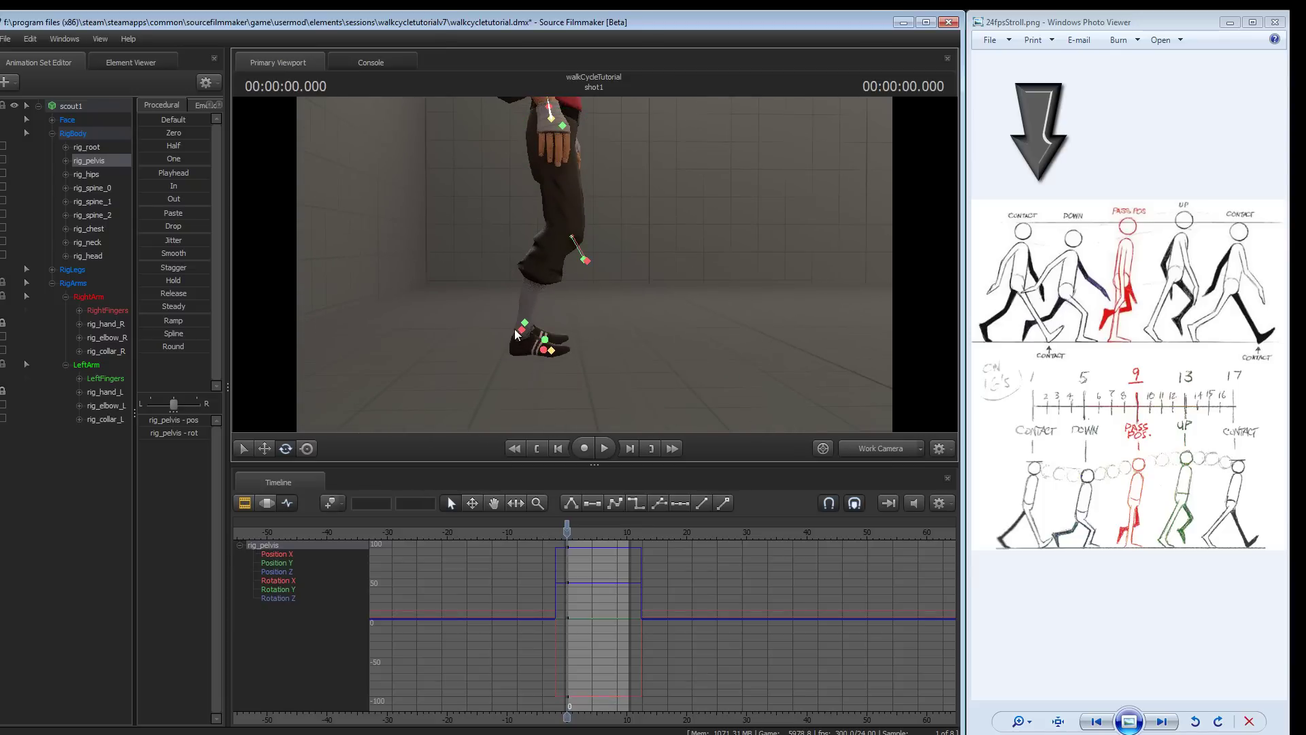
left_click(522, 332, "ctrl")
left_click_drag(571, 353, 652, 273, "alt")
key("w")
key("e")
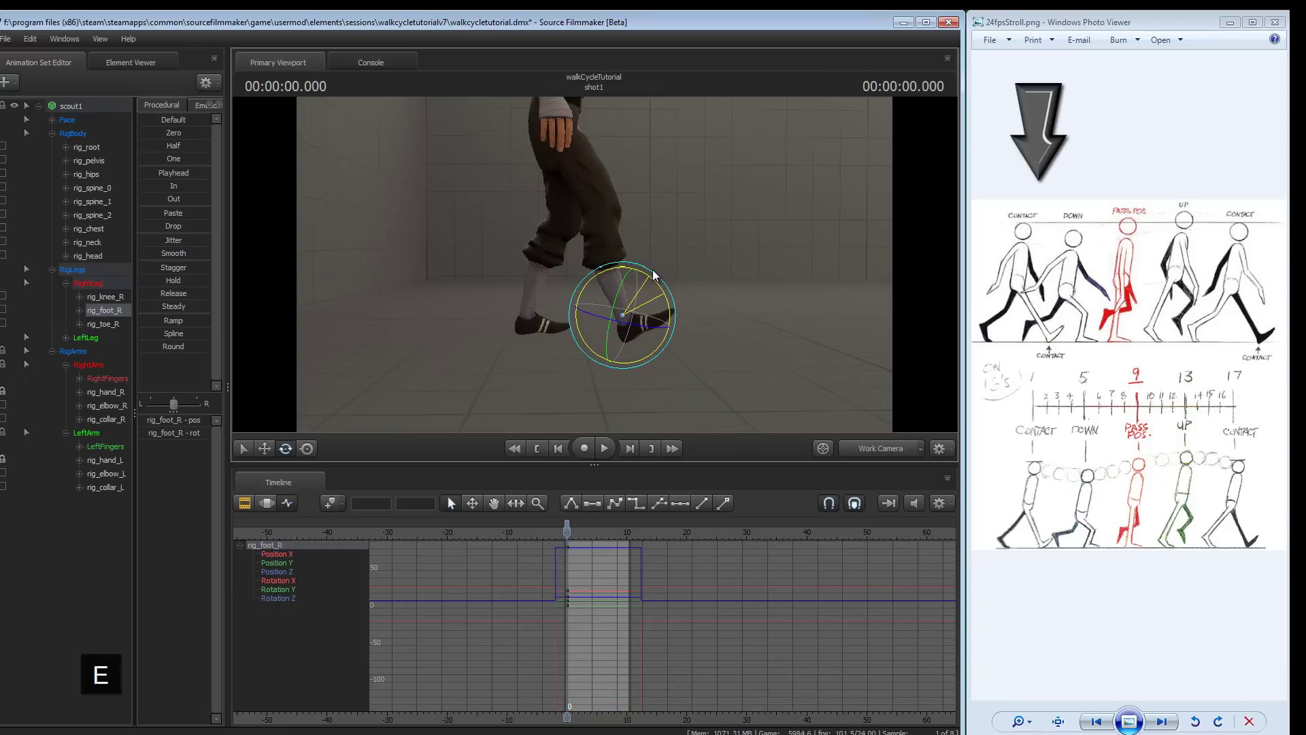
- Move the left foot control rig_foot_L backward, rotate its heel up and raise it for the contact pose
middle_click_drag(573, 226, 610, 237, "alt")
left_click(565, 315, "ctrl")
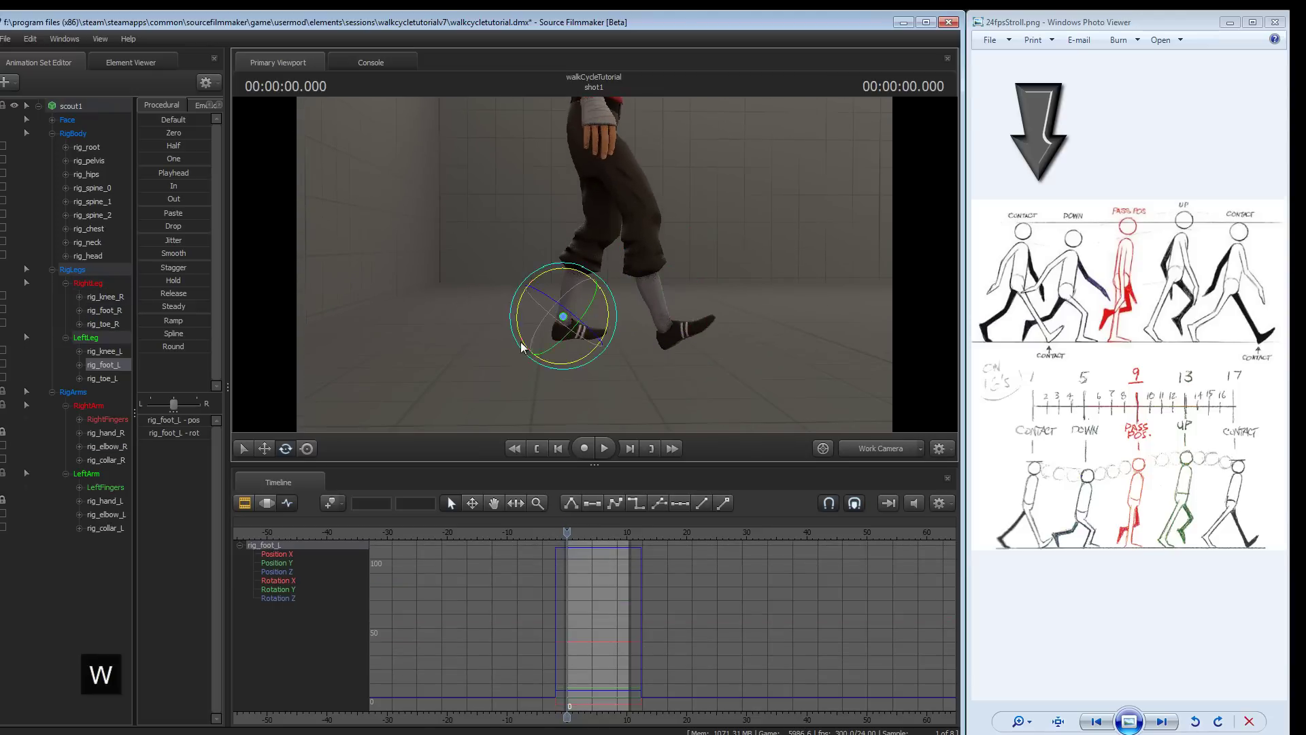
middle_click_drag(525, 347, 572, 342, "alt")
key("w")
mouse_move(651, 310)
left_mouse_down()
mouse_move(611, 311)
mouse_move(626, 309)
left_mouse_up()
key("e")
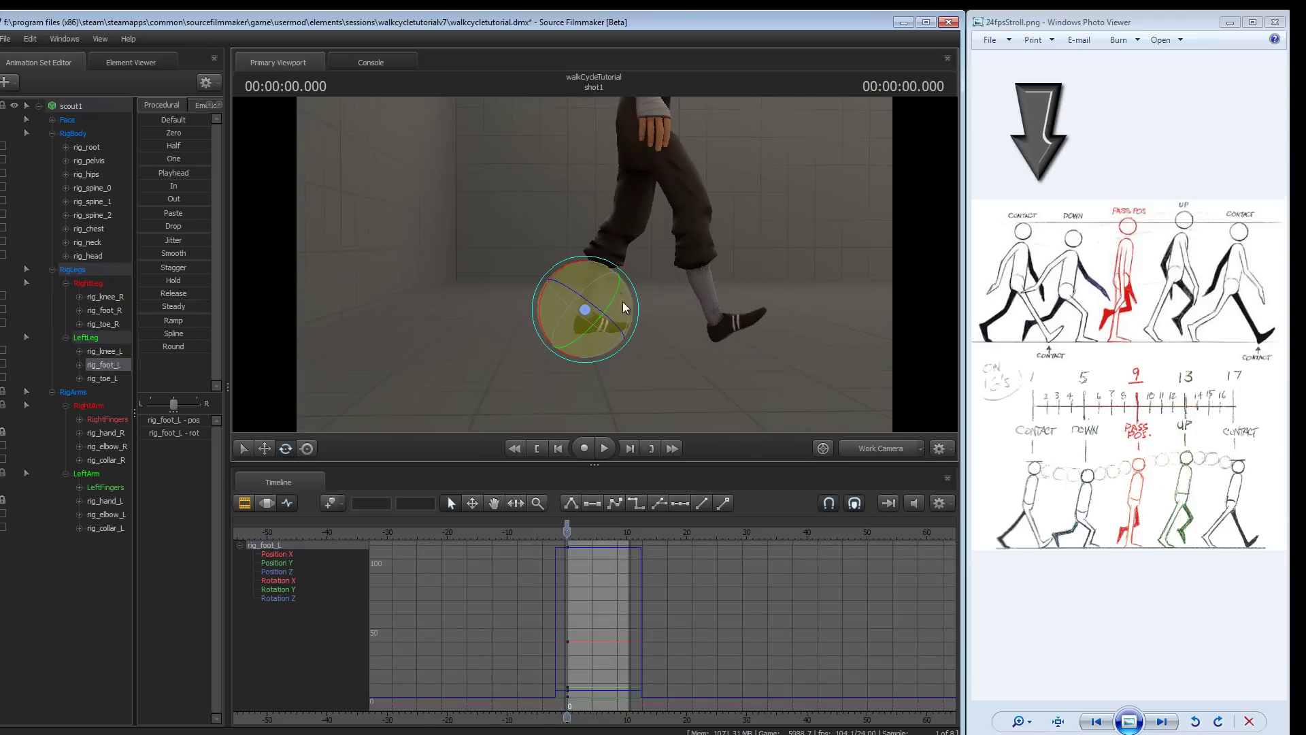
key("w")
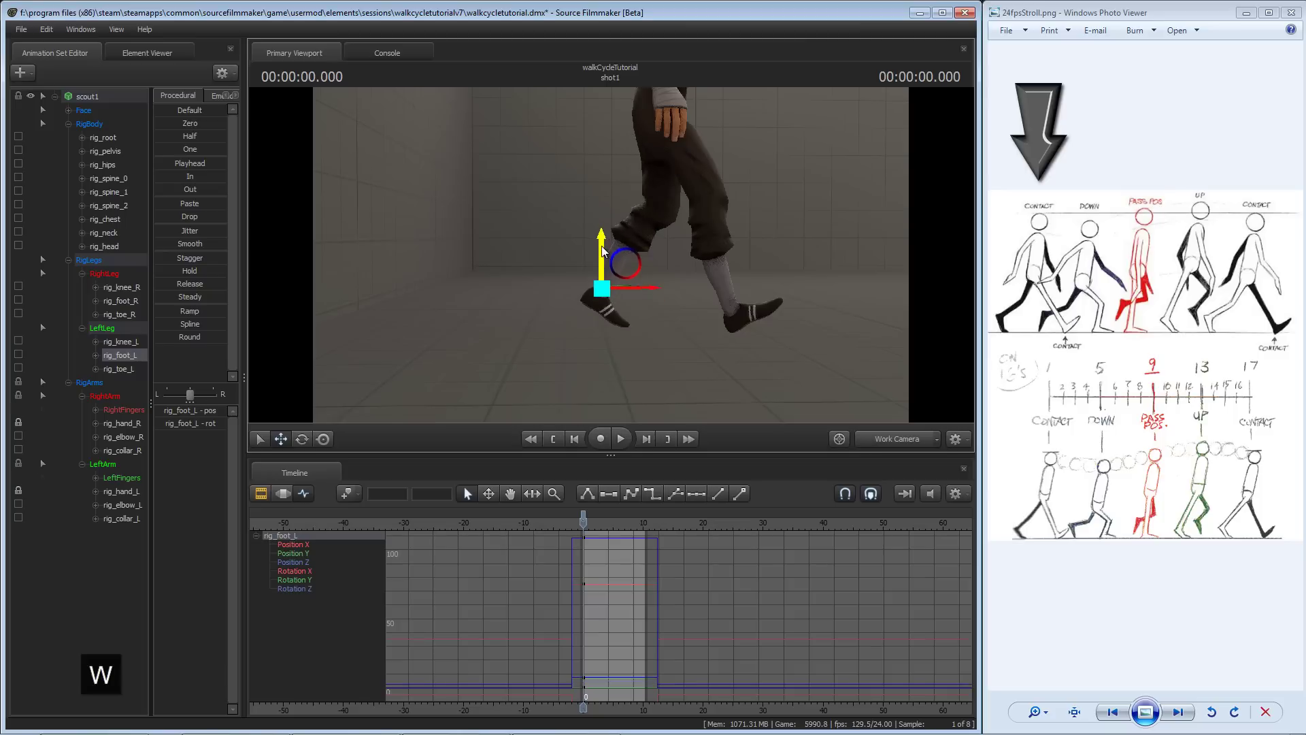
- Fine-tune the forward-backward position of rig_foot_L and pull rig_foot_R slightly back to adjust the stride length
middle_click_drag(651, 295, 645, 291)
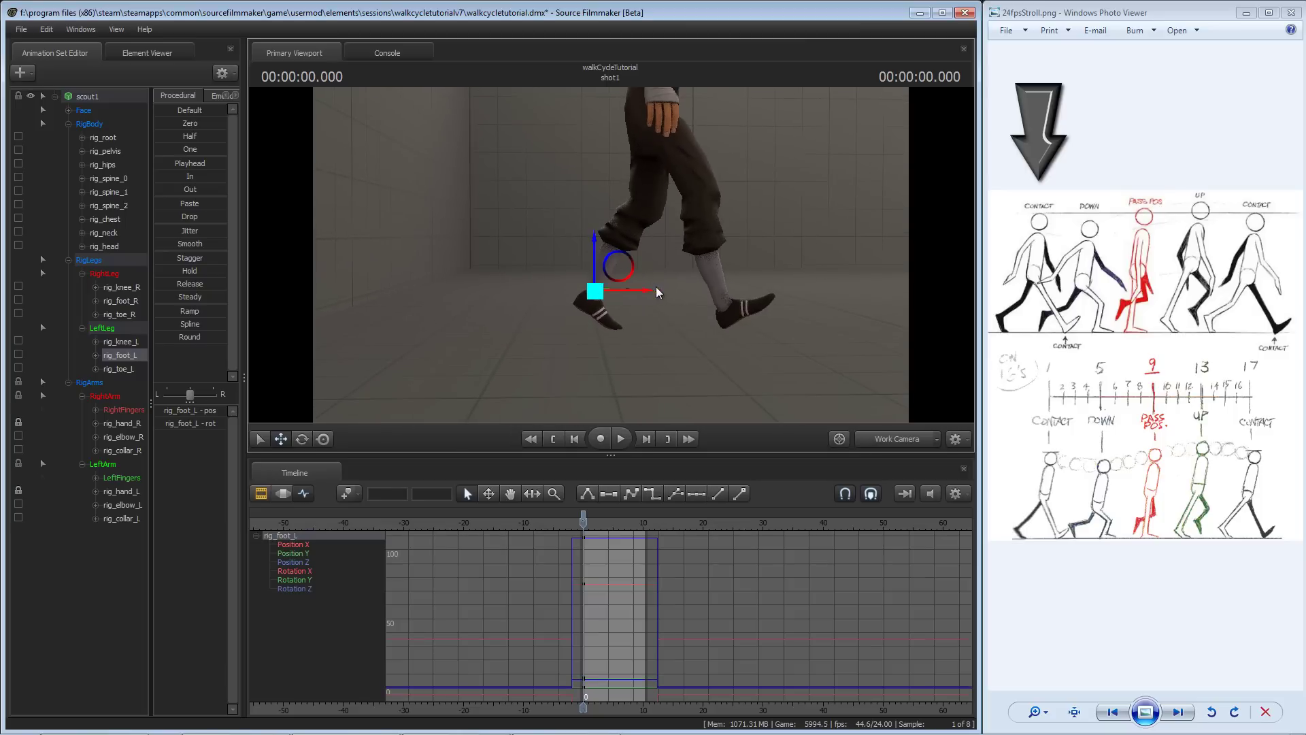
left_click_drag(652, 291, 640, 292)
middle_click_drag(629, 199, 609, 252, "alt")
right_click_drag(608, 252, 606, 282, "alt")
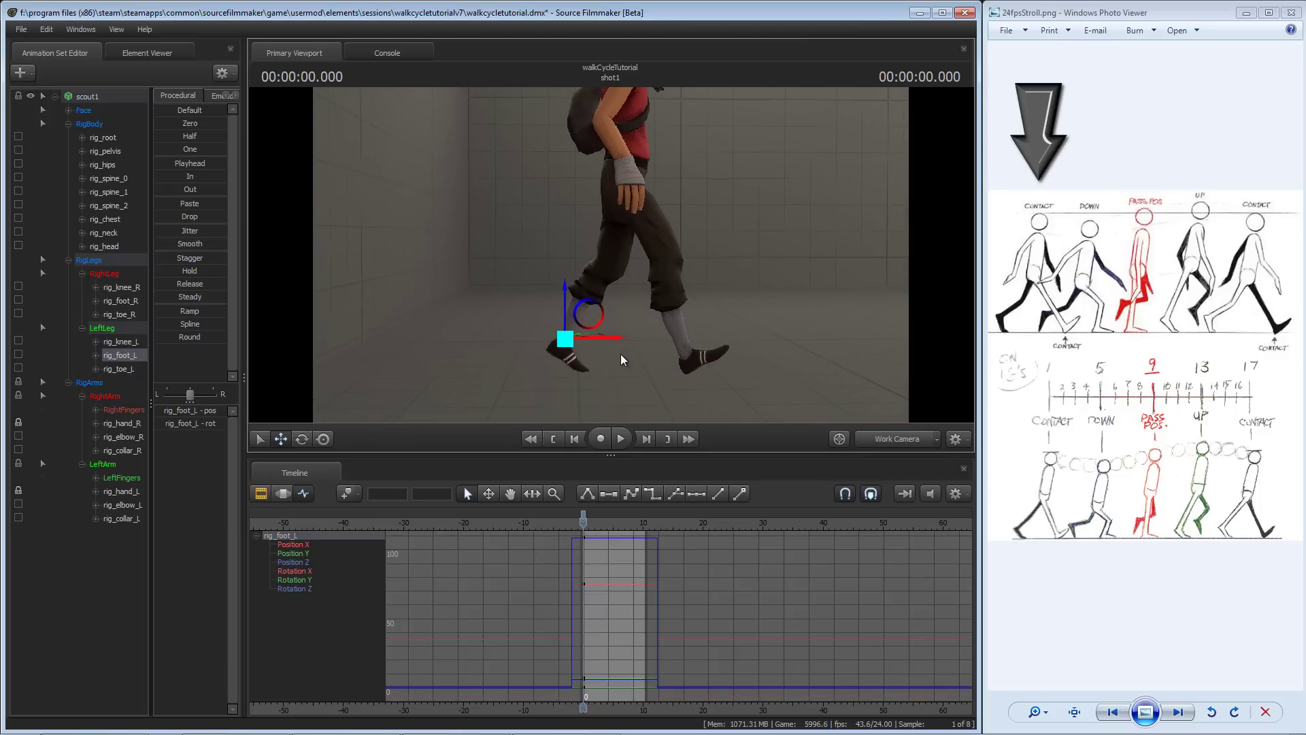
left_click_drag(618, 340, 629, 339)
middle_click_drag(625, 274, 615, 267, "alt")
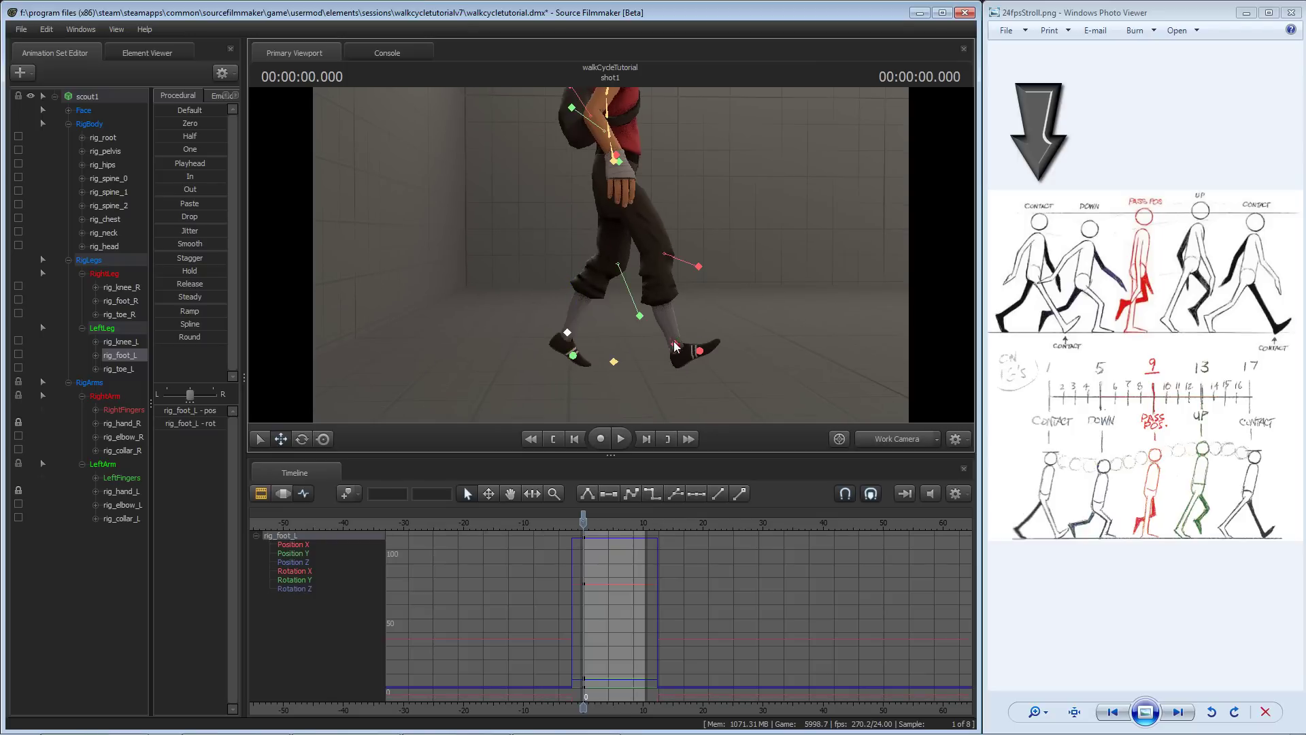
left_click(677, 344, "ctrl")
left_click_drag(717, 345, 711, 344)
middle_click_drag(665, 299, 660, 293, "alt")
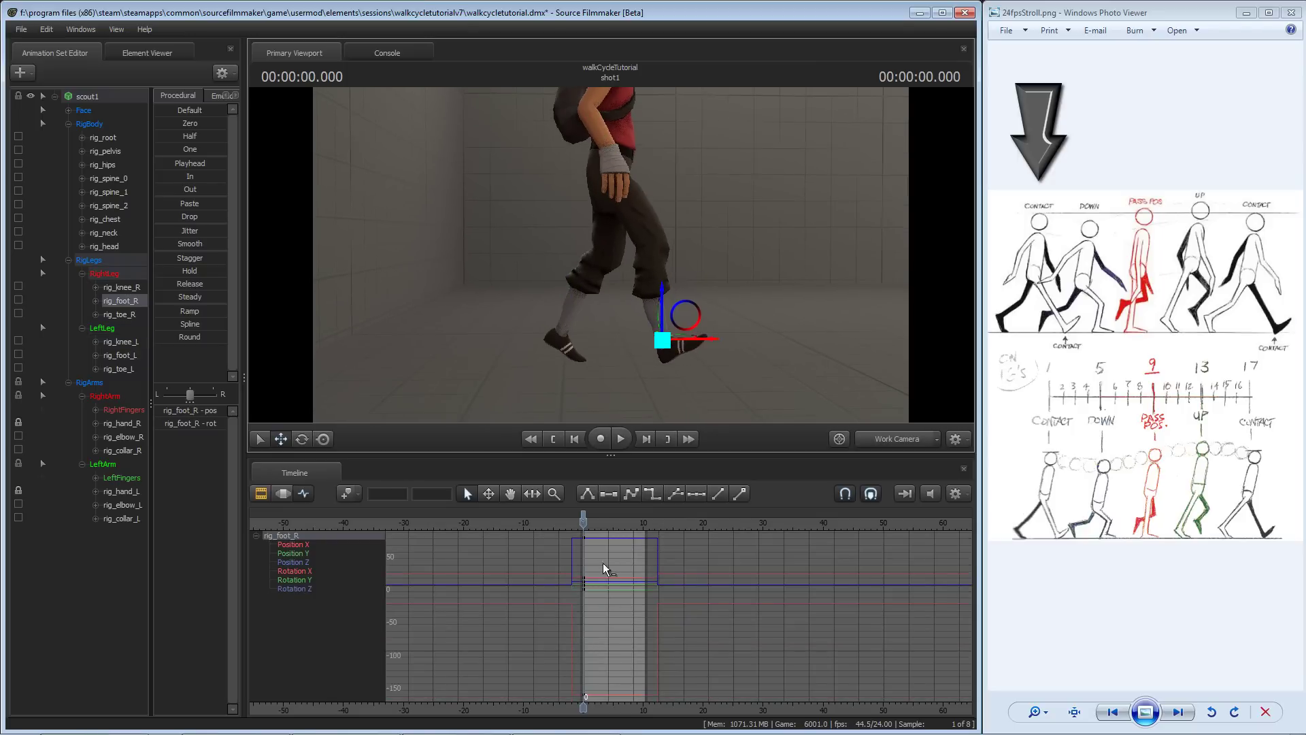
- Examine the Scout's full contact pose from the side, checking the positions of rig_foot_L and rig_foot_R
scroll(592, 590, "up", 5)
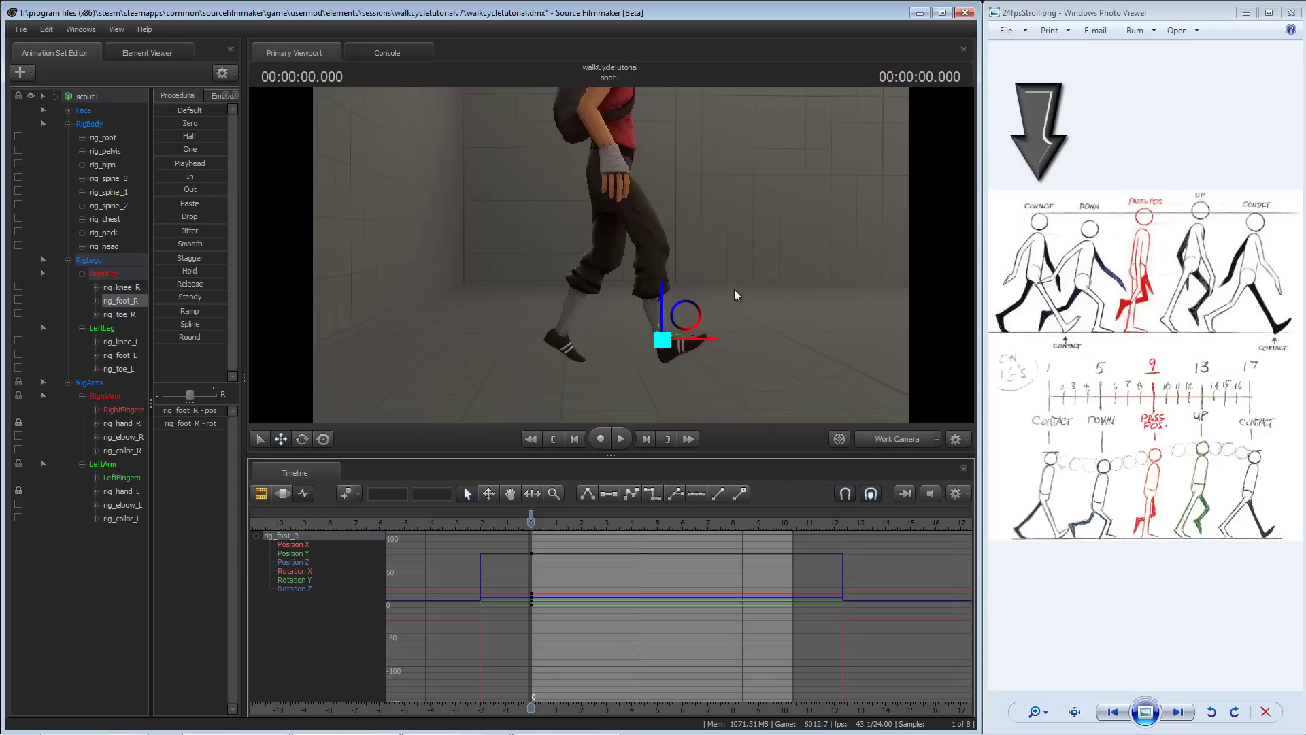
left_click_drag(735, 295, 617, 300)
key("s")
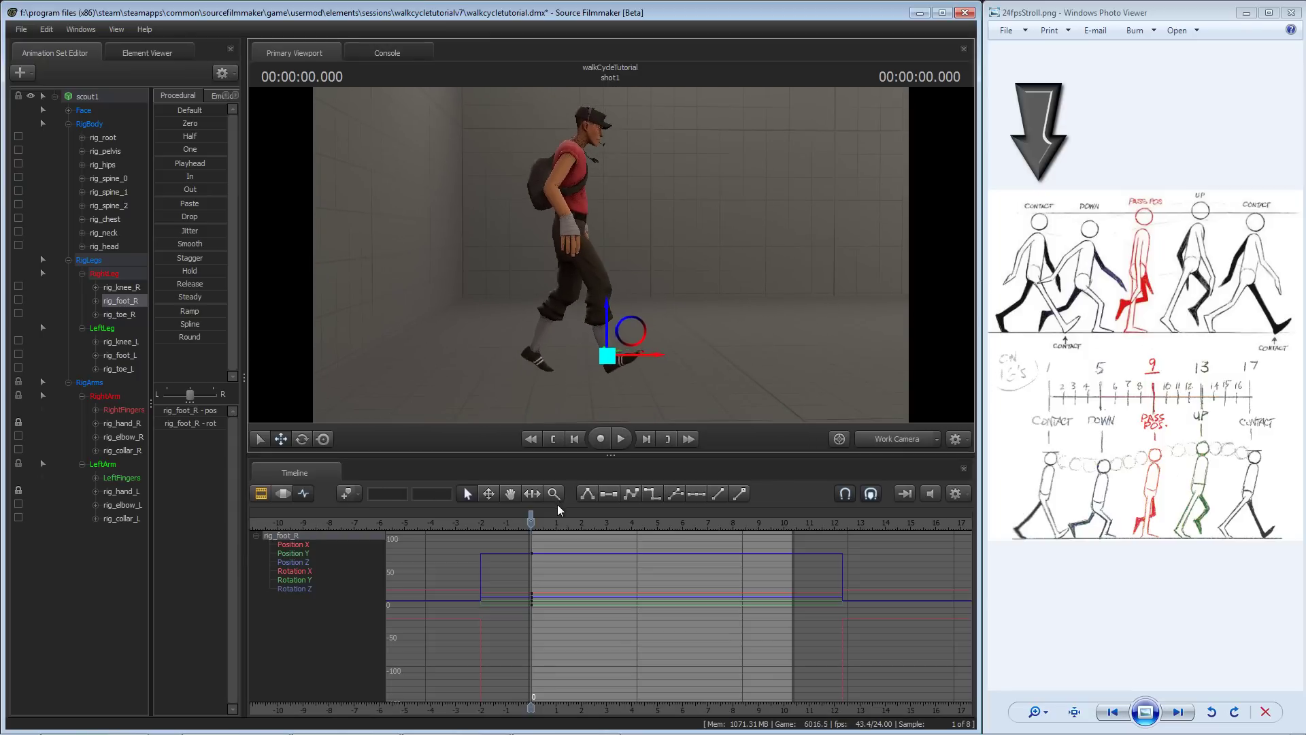
left_click_drag(573, 369, 610, 252)
left_click_drag(503, 337, 507, 333)
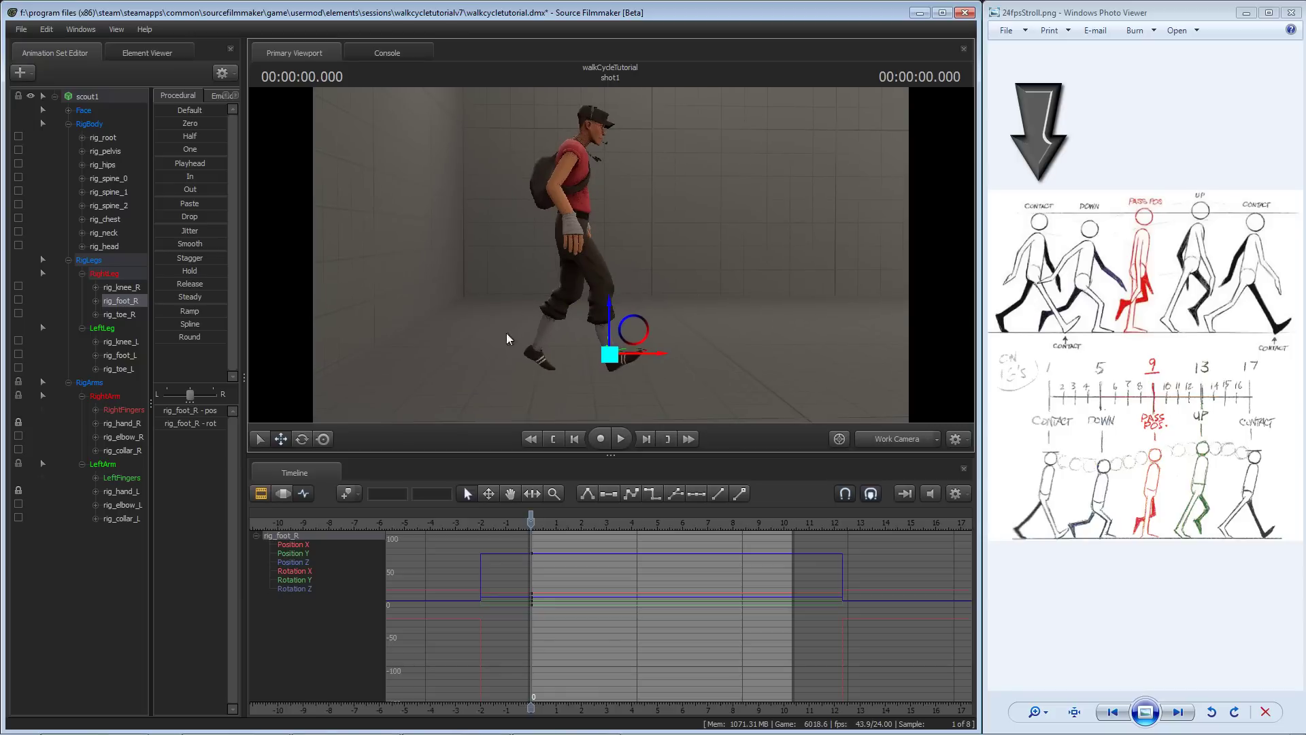
left_click(537, 351, "ctrl")
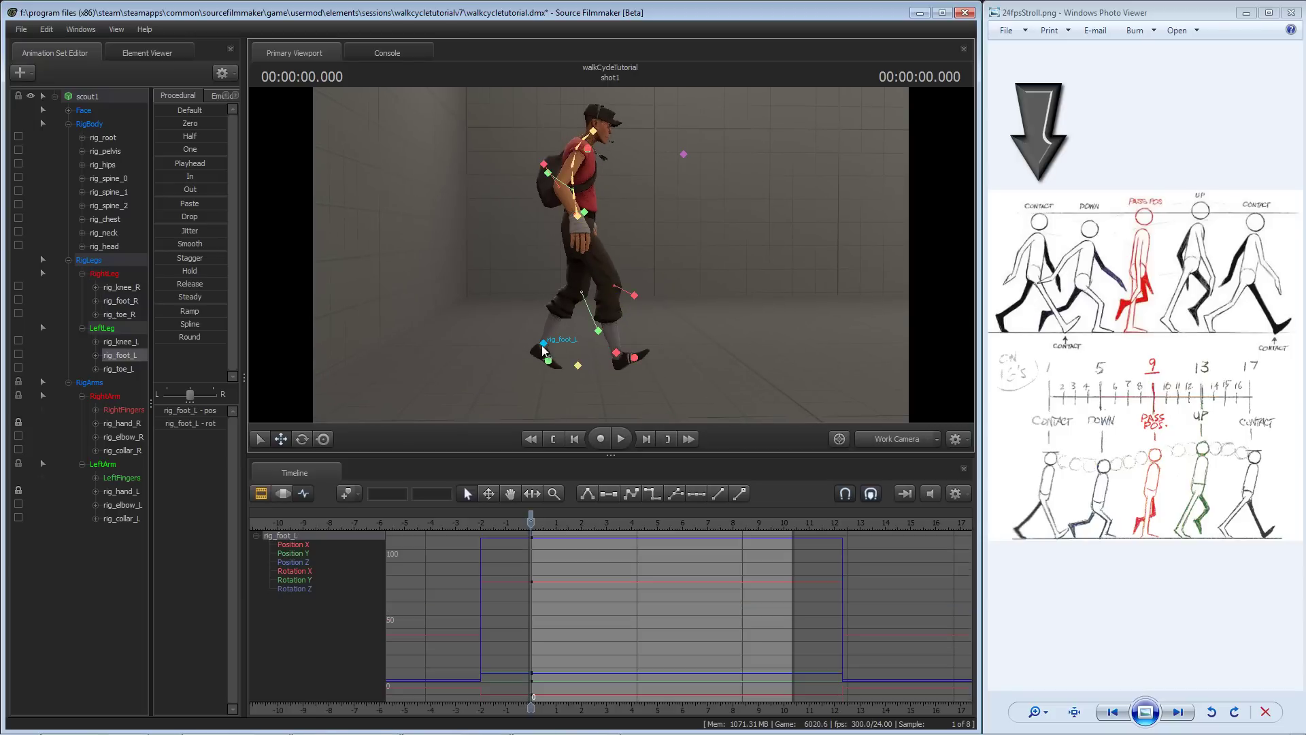
left_click(616, 354, "ctrl")
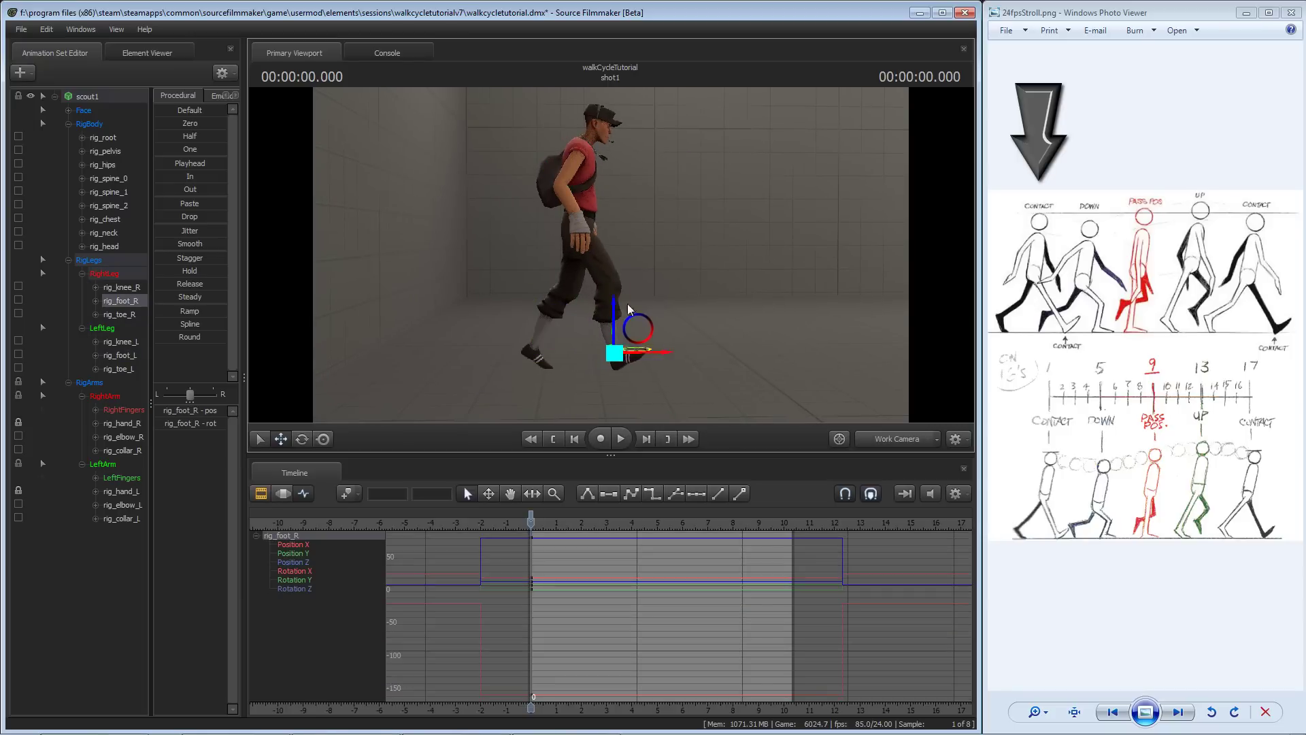
left_click_drag(627, 304, 594, 259)
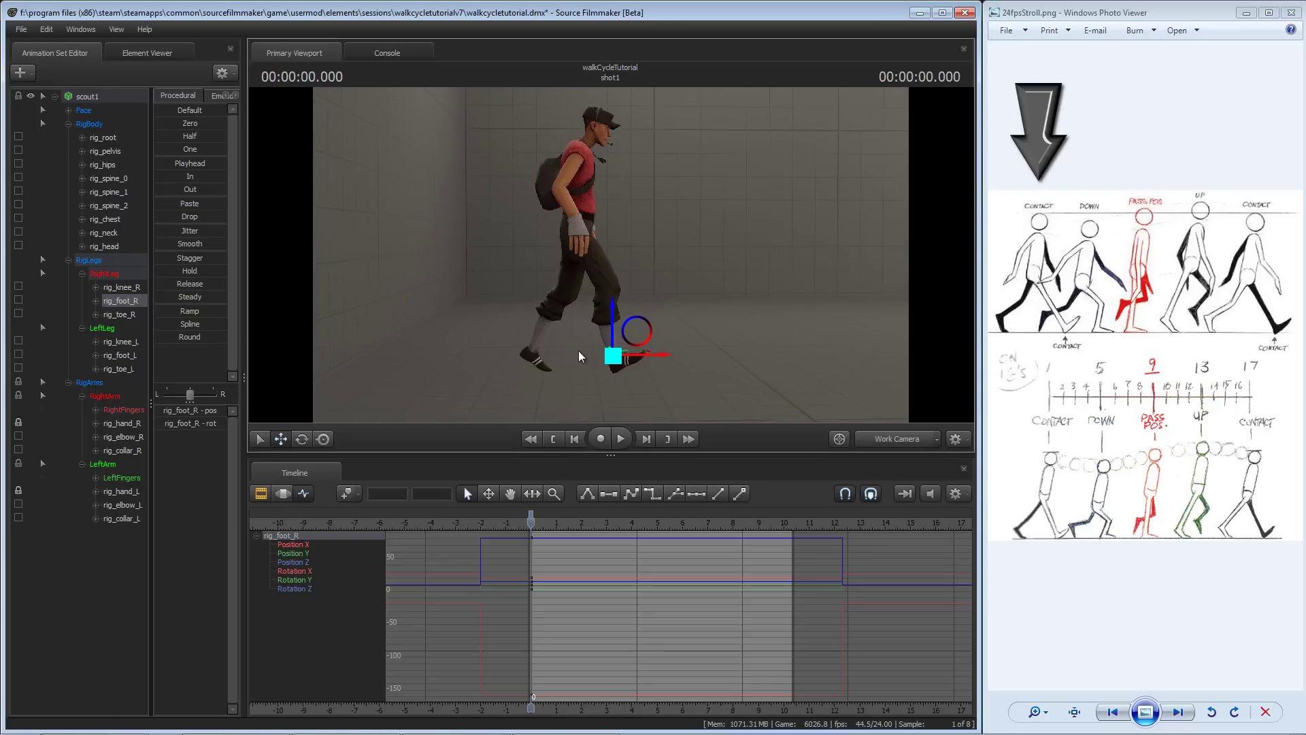
- Lower the rig_root control slightly at frame 0
key("w")
left_click_drag(578, 350, 578, 376)
left_click(563, 277, "ctrl")
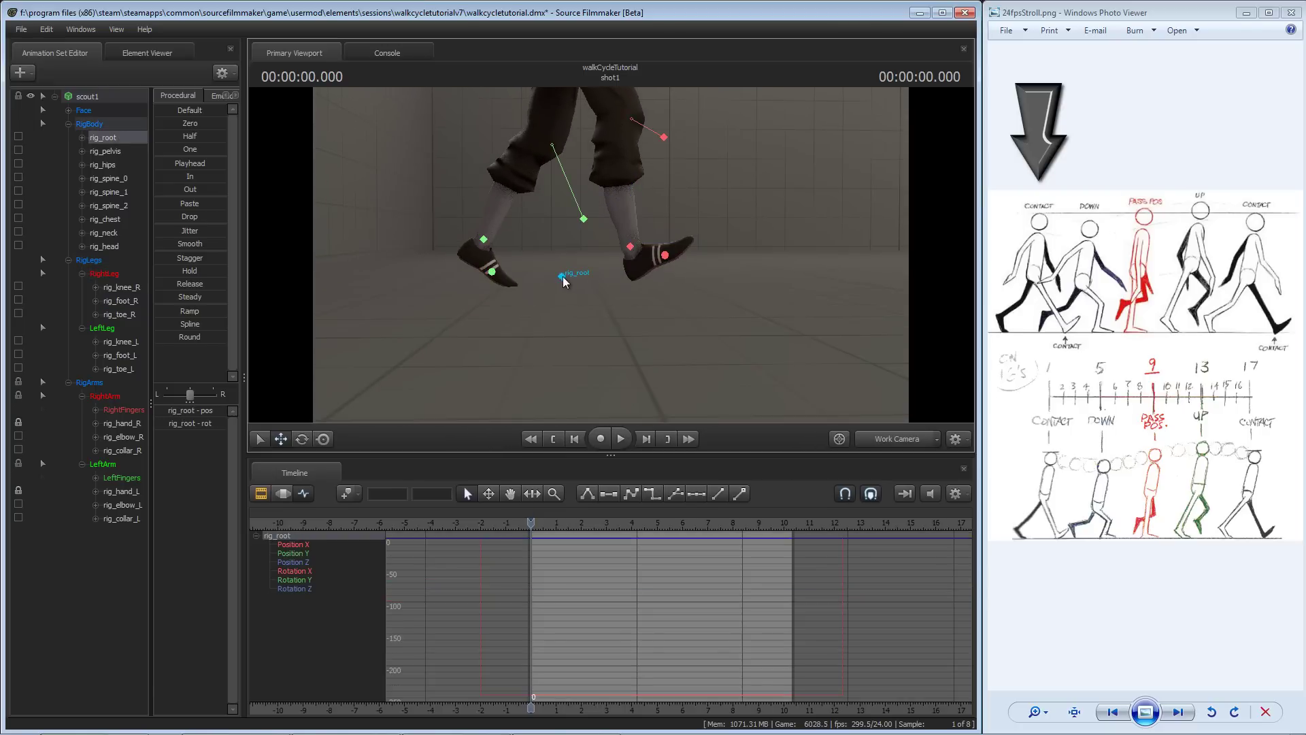
left_click_drag(563, 231, 562, 243)
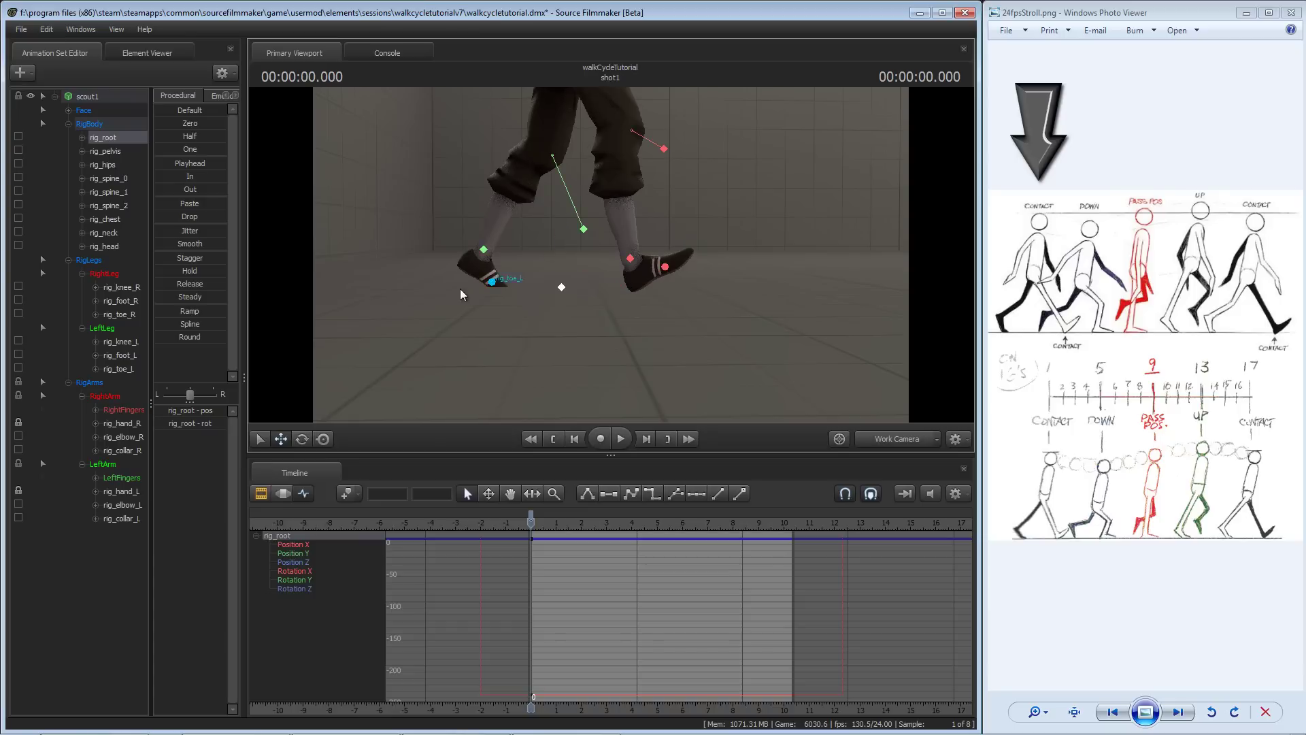
- Raise rig_foot_L and nudge rig_foot_R slightly up at frame 0 to even out the feet's height in the contact pose
left_click(483, 250)
left_click_drag(487, 205, 487, 190)
left_click(632, 262)
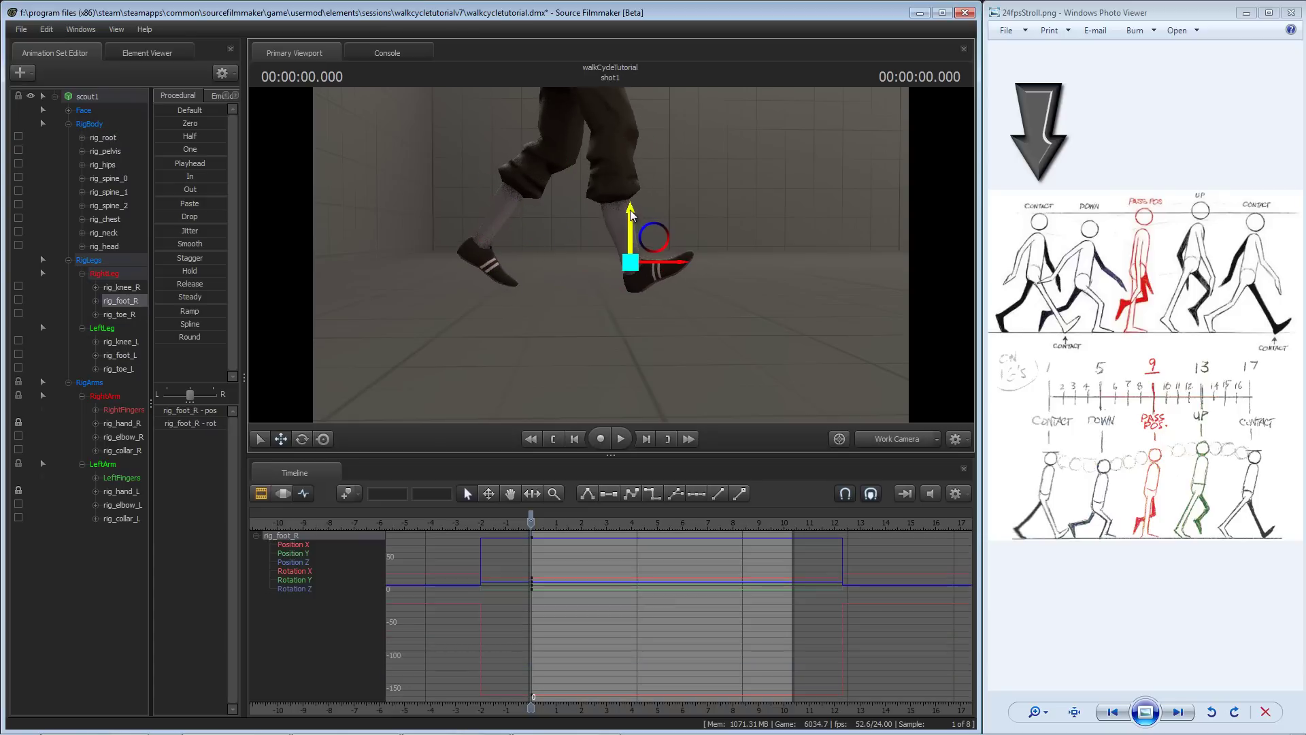
left_click_drag(632, 215, 633, 212)
key("w")
left_click_drag(576, 267, 397, 291)
left_click(401, 196)
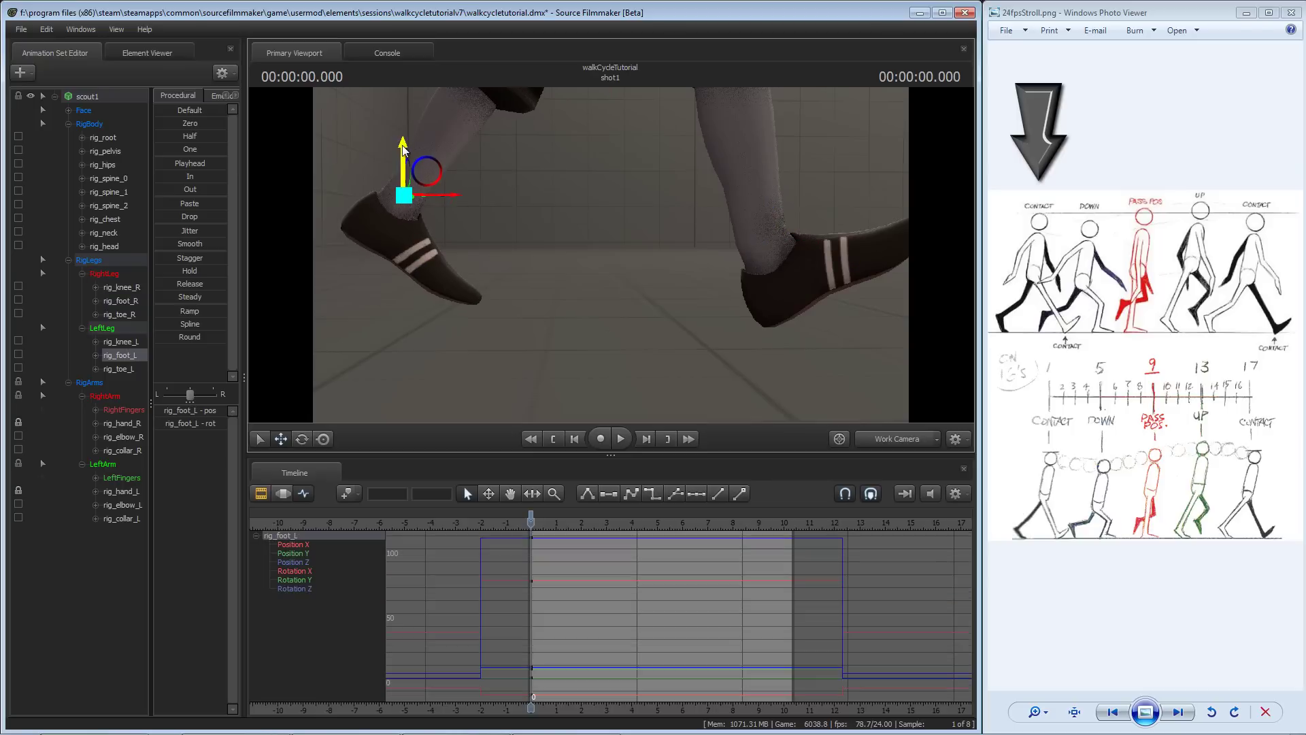
key("s")
left_click_drag(491, 181, 602, 280)
- Go to frame 4 on the timeline and lower rig_pelvis for the down pose
scroll(570, 565, "down", 1)
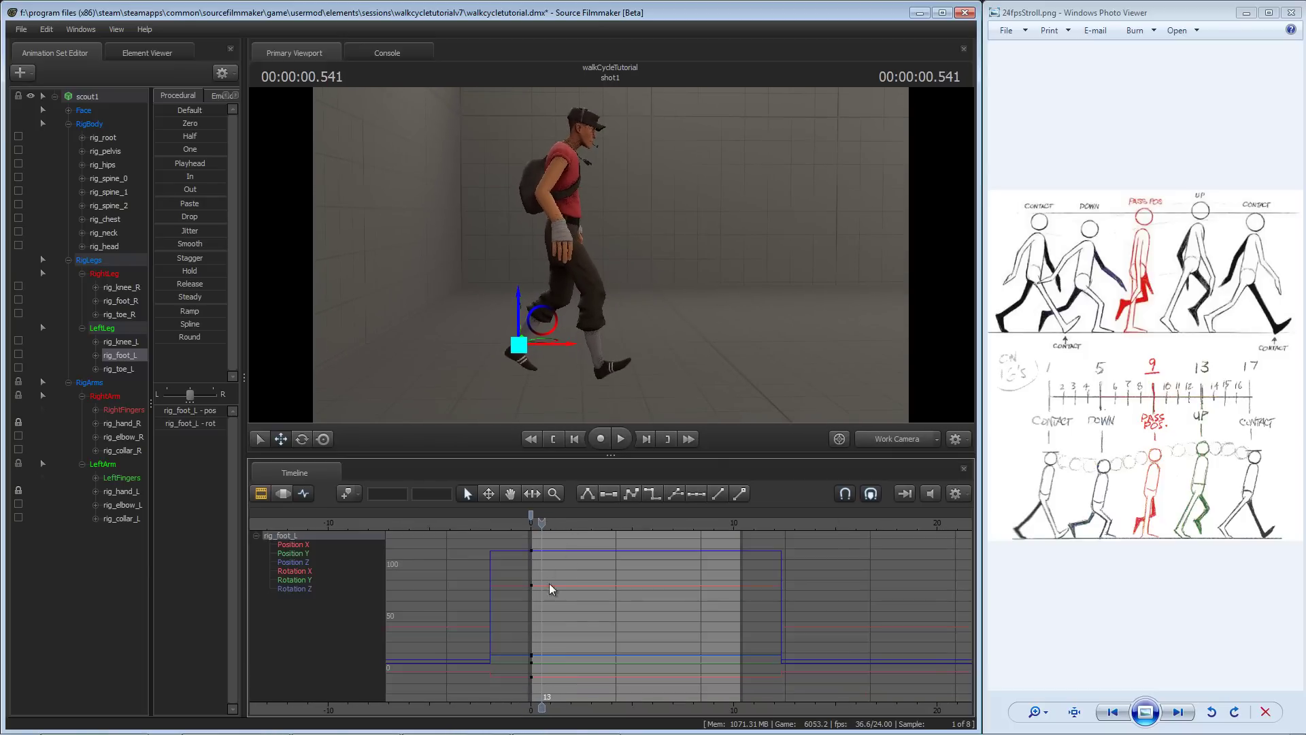
scroll(548, 621, "up", 6)
mouse_move(548, 622)
middle_mouse_down()
mouse_move(624, 621)
mouse_move(572, 613)
middle_mouse_up()
left_click(585, 523)
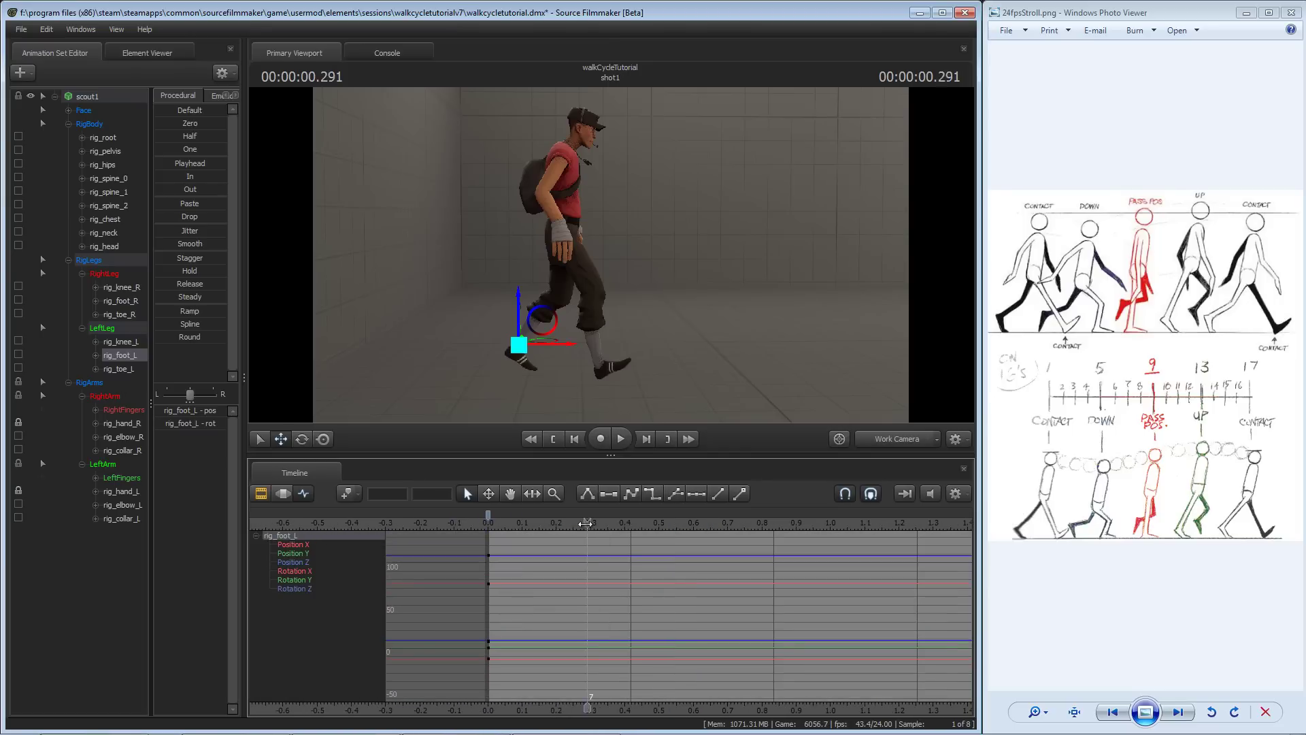
left_click_drag(612, 261, 607, 267)
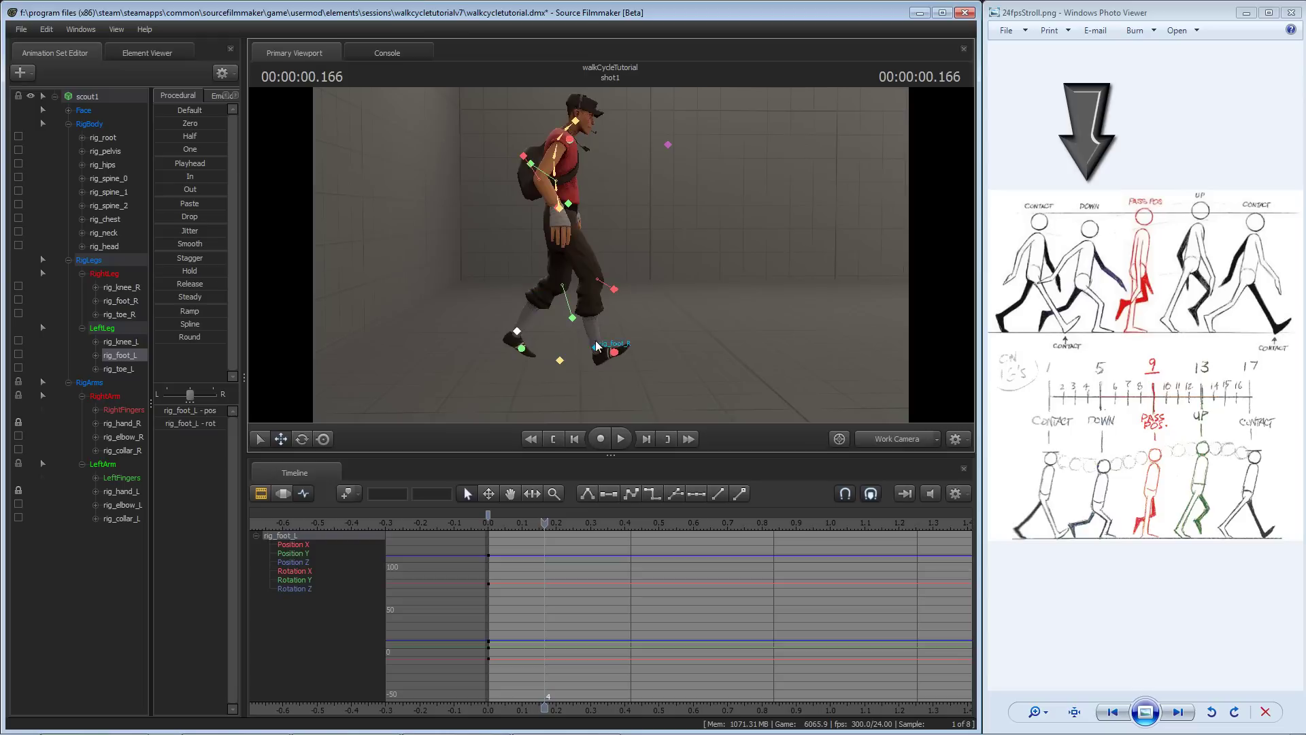
left_click(560, 209, "ctrl")
left_click_drag(559, 178, 636, 249)
- Rotate rig_foot_R flat at frame 4 and adjust its height so the sole rests on the floor
left_click(587, 322, "ctrl")
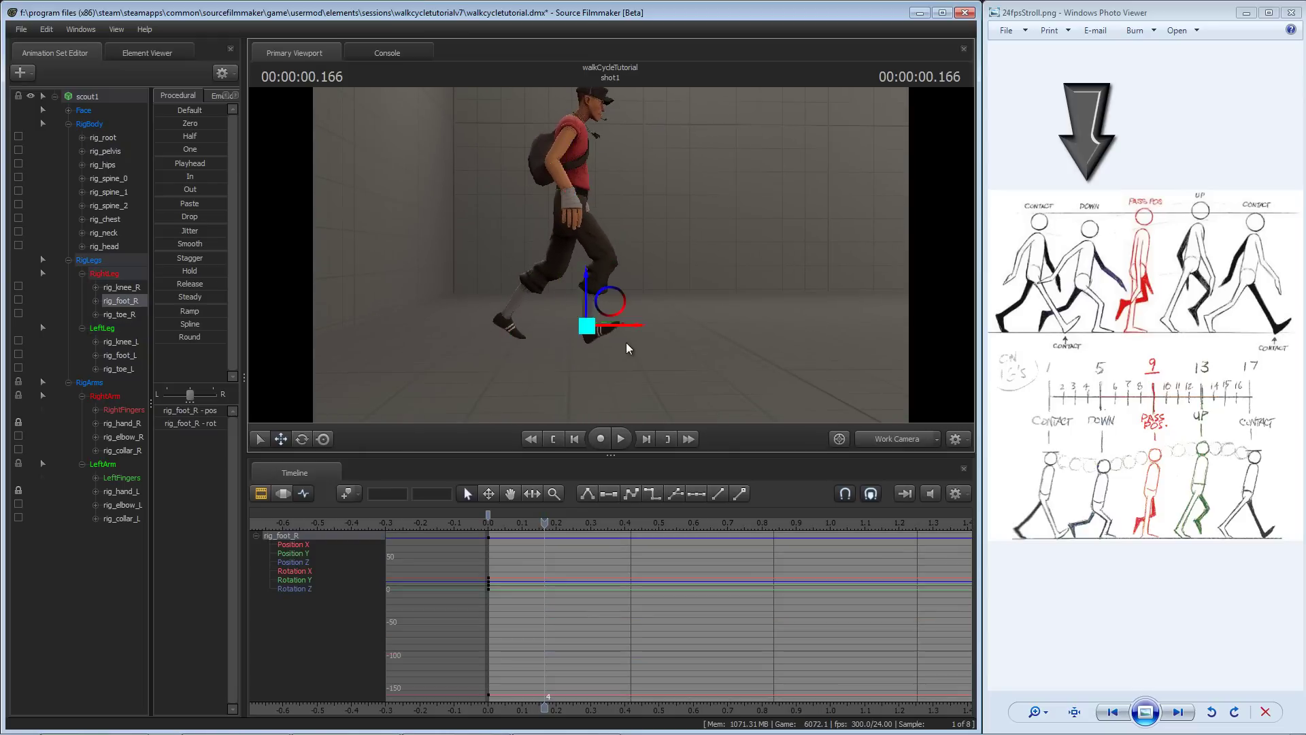
left_click_drag(625, 343, 612, 257)
mouse_move(622, 319)
left_mouse_down()
mouse_move(612, 256)
mouse_move(594, 276)
mouse_move(618, 331)
left_mouse_up()
key("w")
key("w")
key("e")
left_click_drag(627, 261, 639, 280)
key("w")
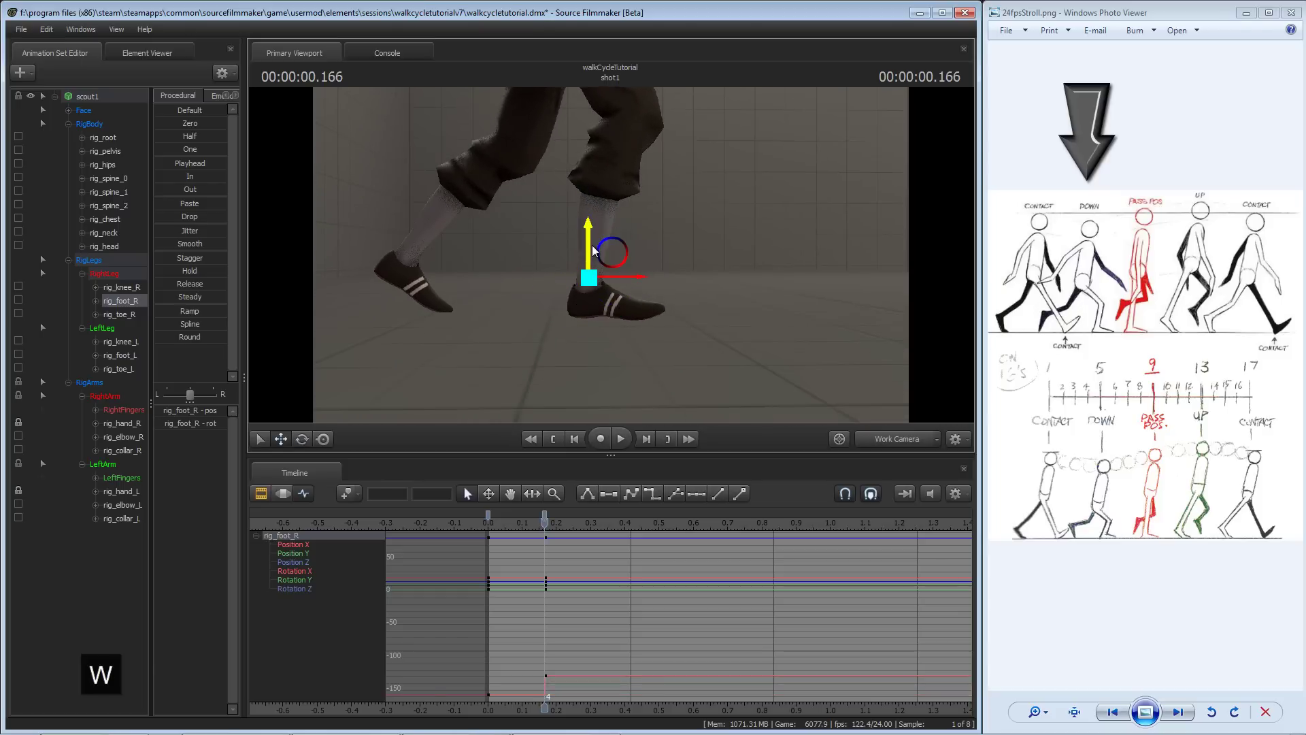
left_click_drag(590, 233, 608, 254)
key("w")
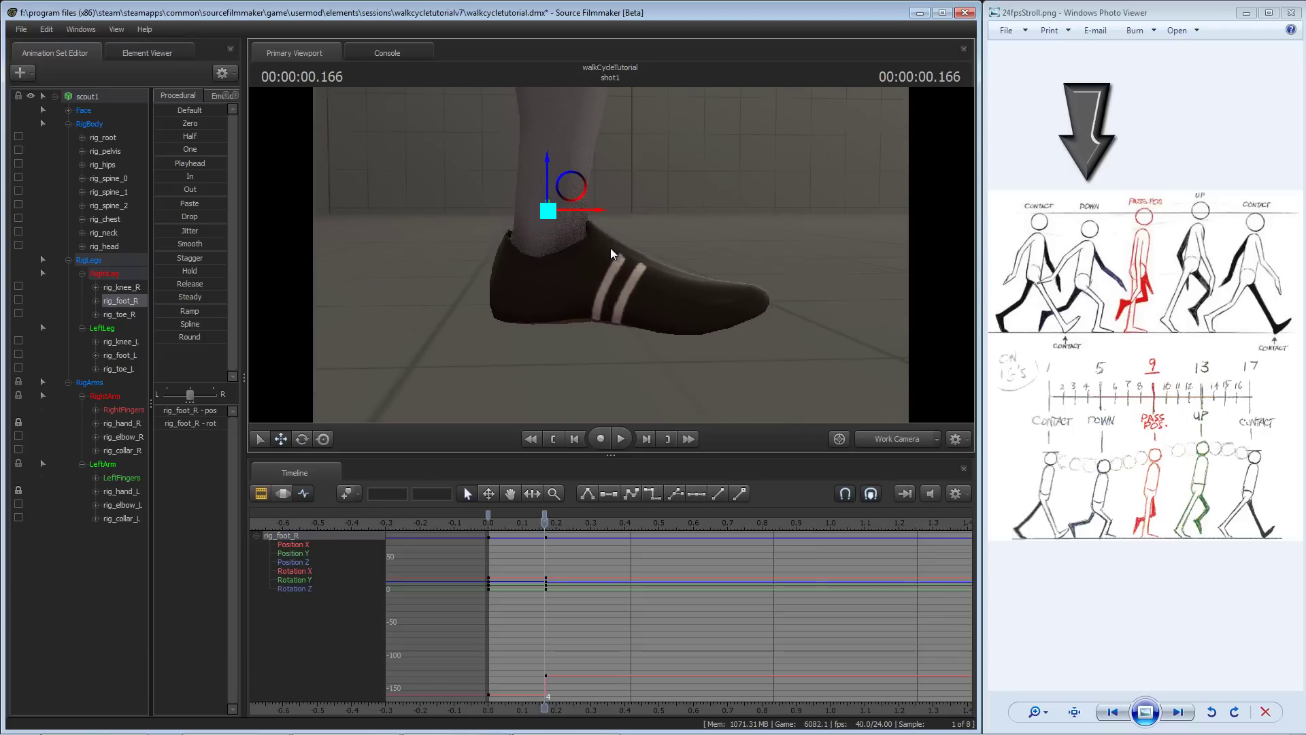
- Flip between the keys at frames 0 and 4 to compare the right heel's position
key("Up")
key("Down")
key("Up")
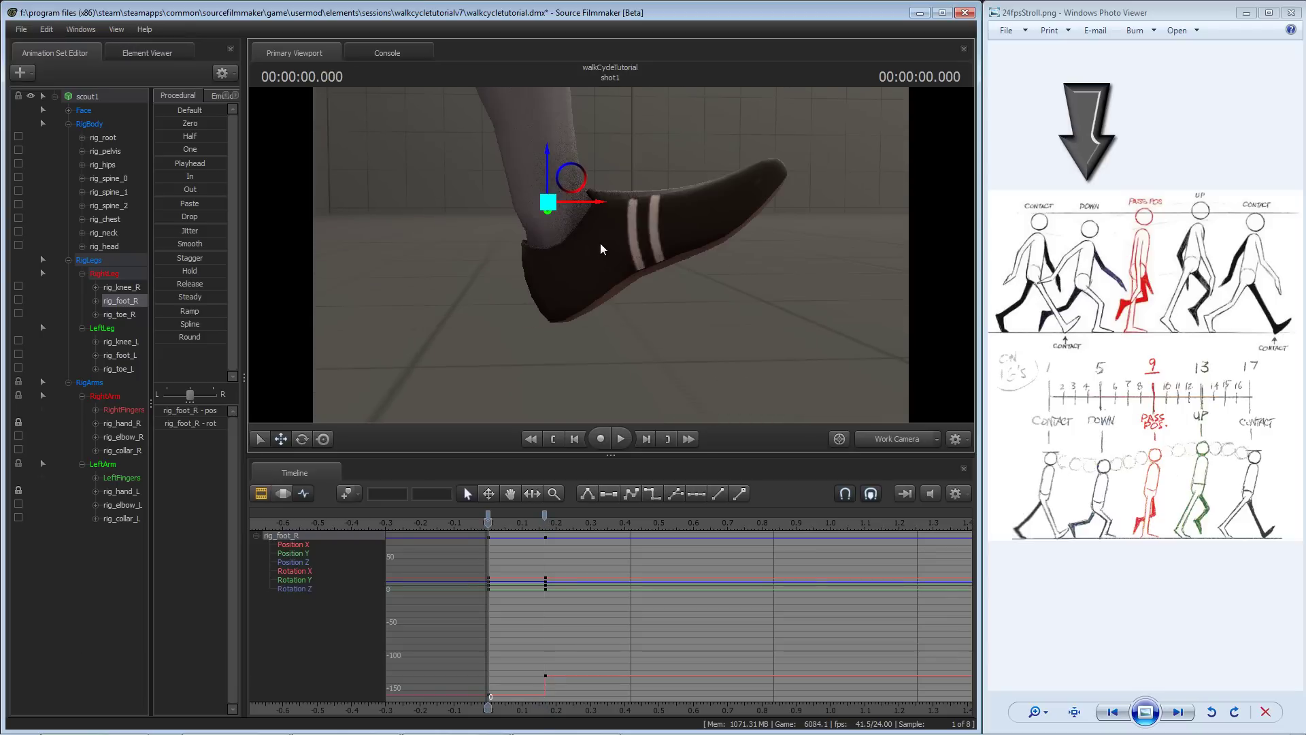
key("Down")
key("Up")
key("bracketleft")
key("Down")
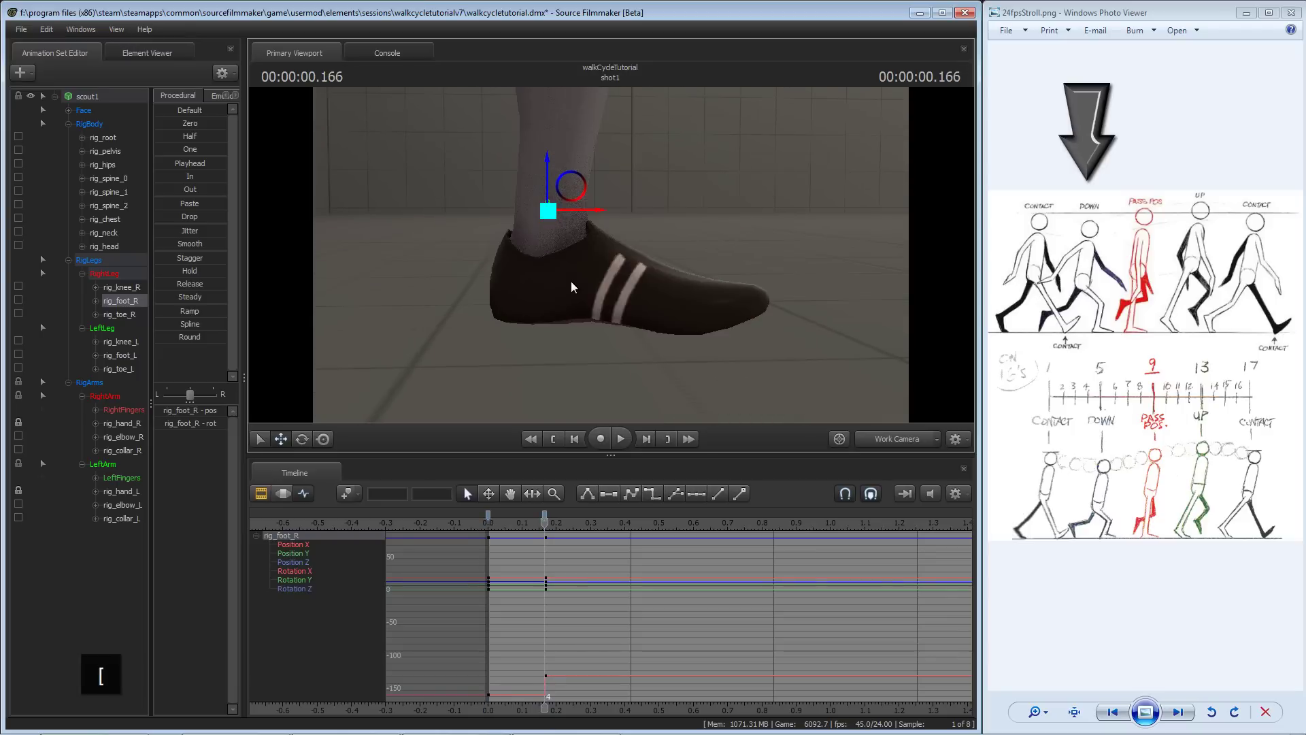
key("bracketleft")
key("bracketright")
key("bracketleft")
key("bracketright")
- Move rig_foot_R forward at frame 4 and check its heel against the contact pose at frame 0
left_click_drag(600, 213, 665, 212)
key("bracketleft")
key("bracketright")
key("bracketleft")
key("bracketright")
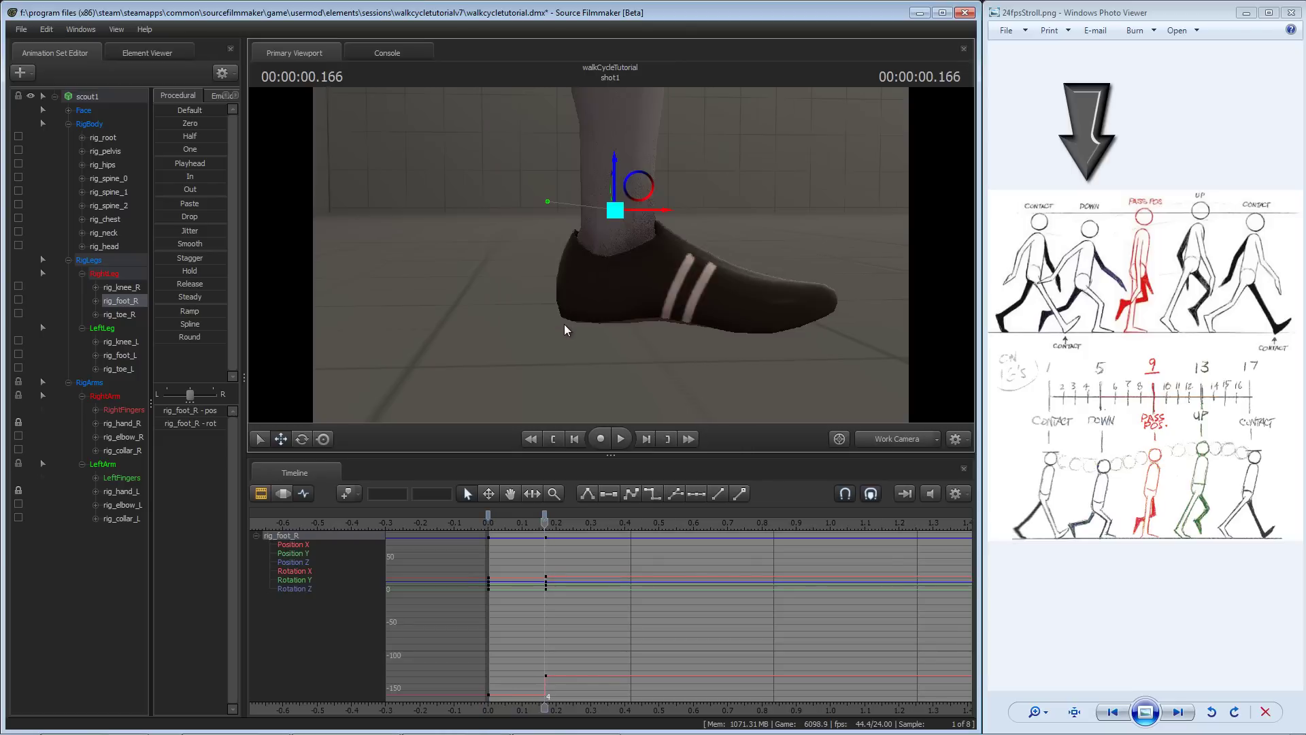
key("bracketleft")
key("bracketright")
key("bracketleft")
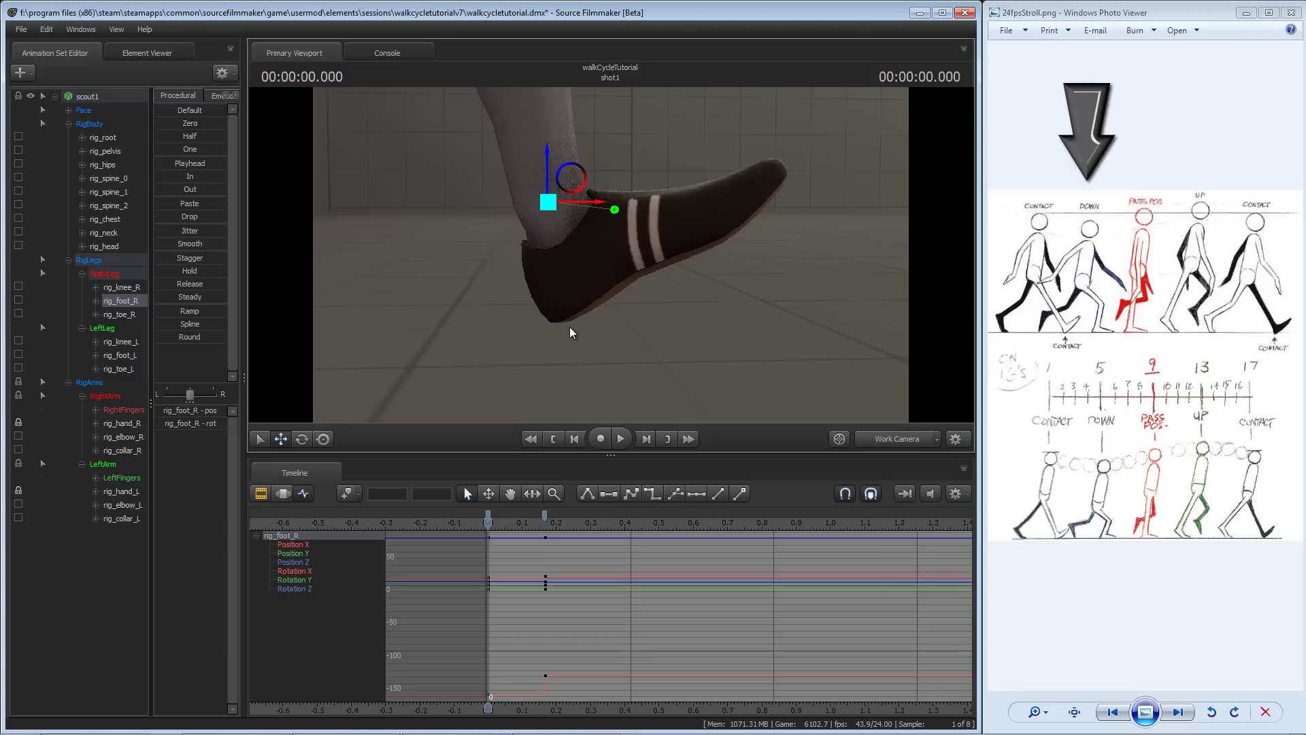
- Scrub past the key at frame 4 and jump between the keys at frames 0 and 4 to check the right heel for sliding
key("Right")
key("Right")
key("Left")
key("Left")
left_click_drag(515, 522, 556, 523)
key("]")
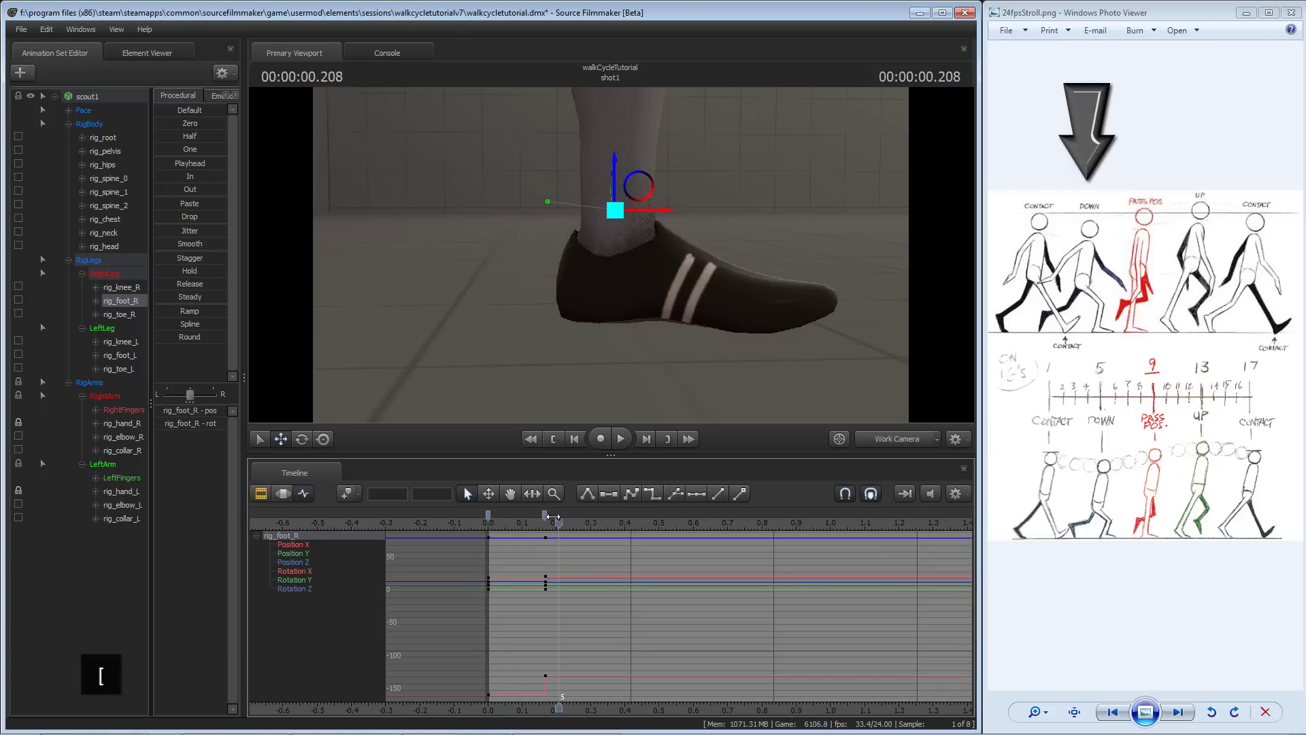
key("[")
key("[")
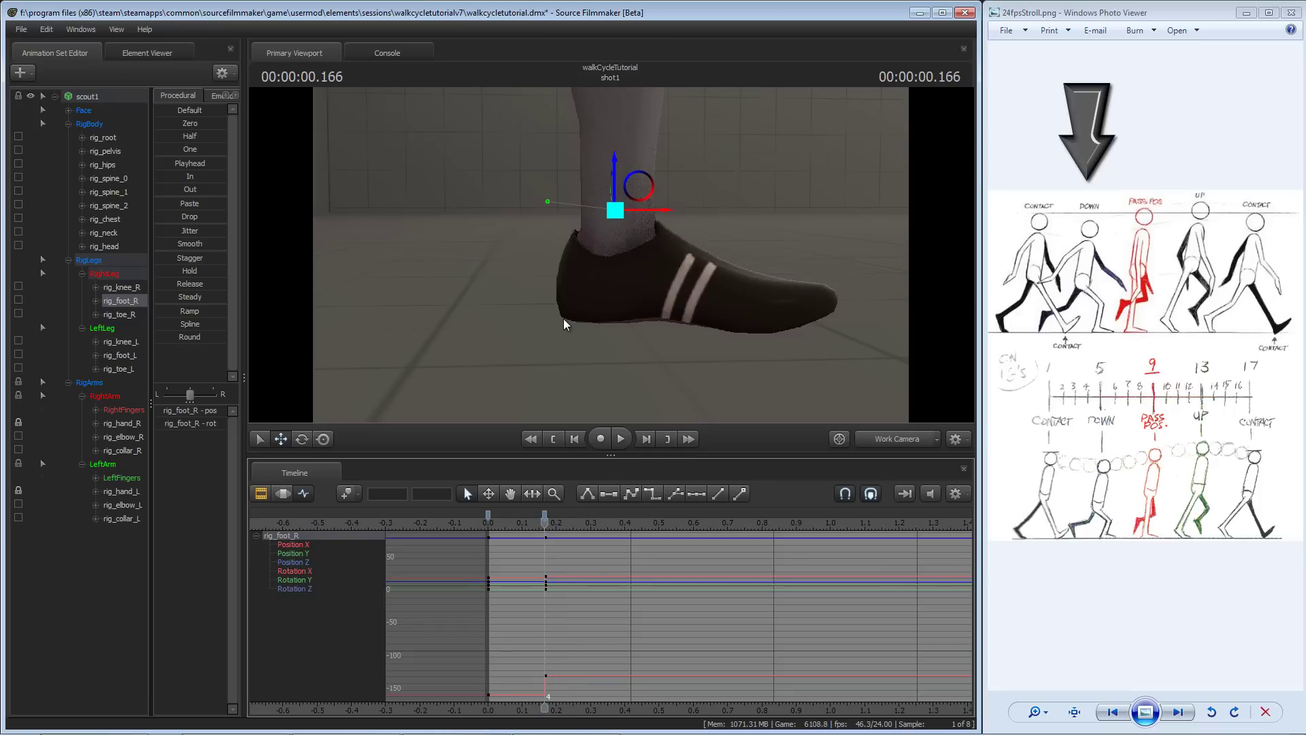
key("[")
key("[")
key("]")
key("[")
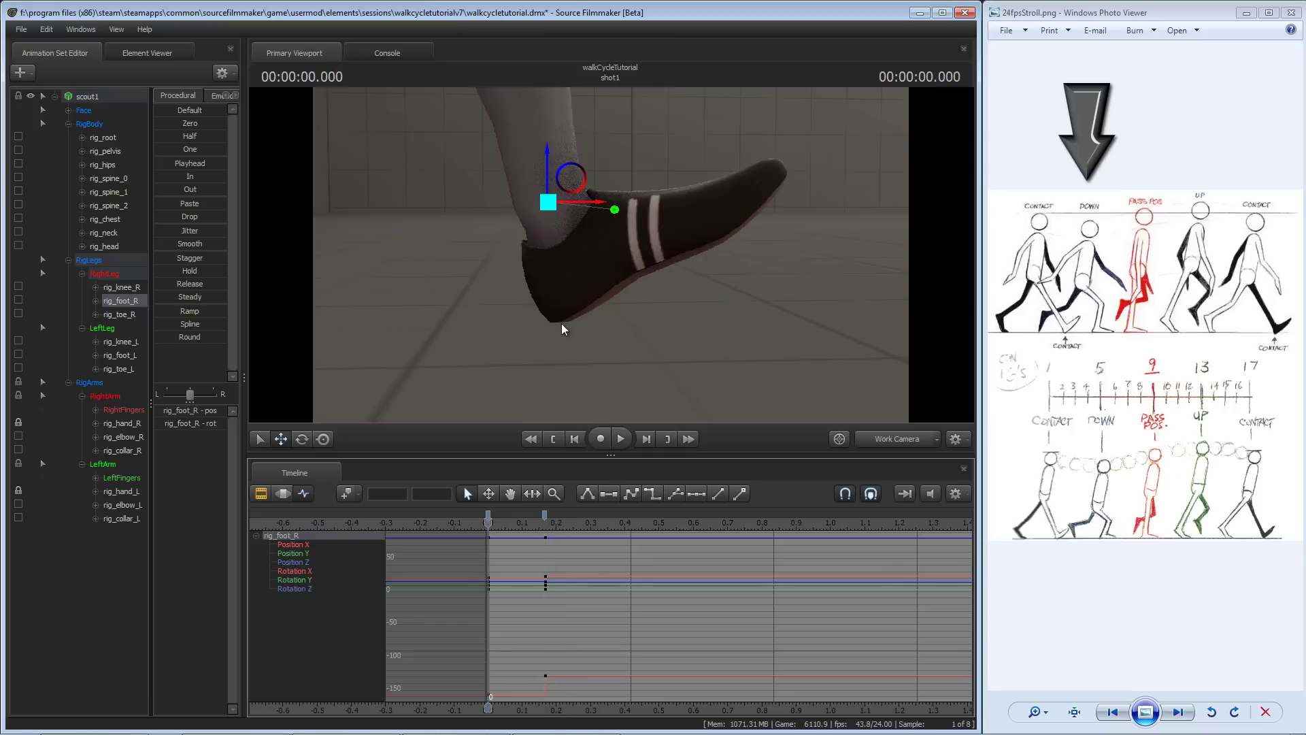
key("]")
key("[")
key("]")
- Fine-tune the forward-backward position of rig_foot_R at frame 4 while comparing its heel with frame 0
left_click_drag(665, 209, 658, 209)
key("[")
key("]")
key("[")
key("]")
key("[")
key("]")
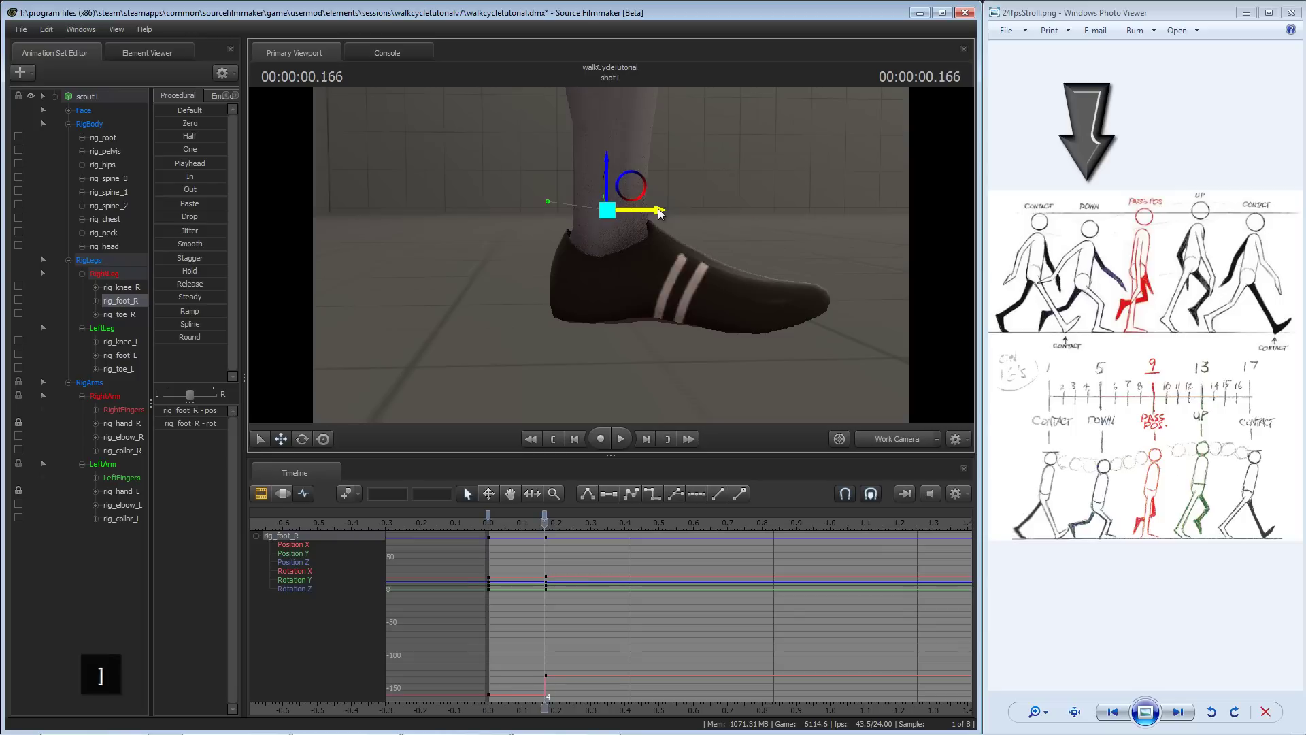
key("[")
key("]")
key("[")
key("]")
key("[")
key("]")
key("[")
key("]")
key("[")
key("]")
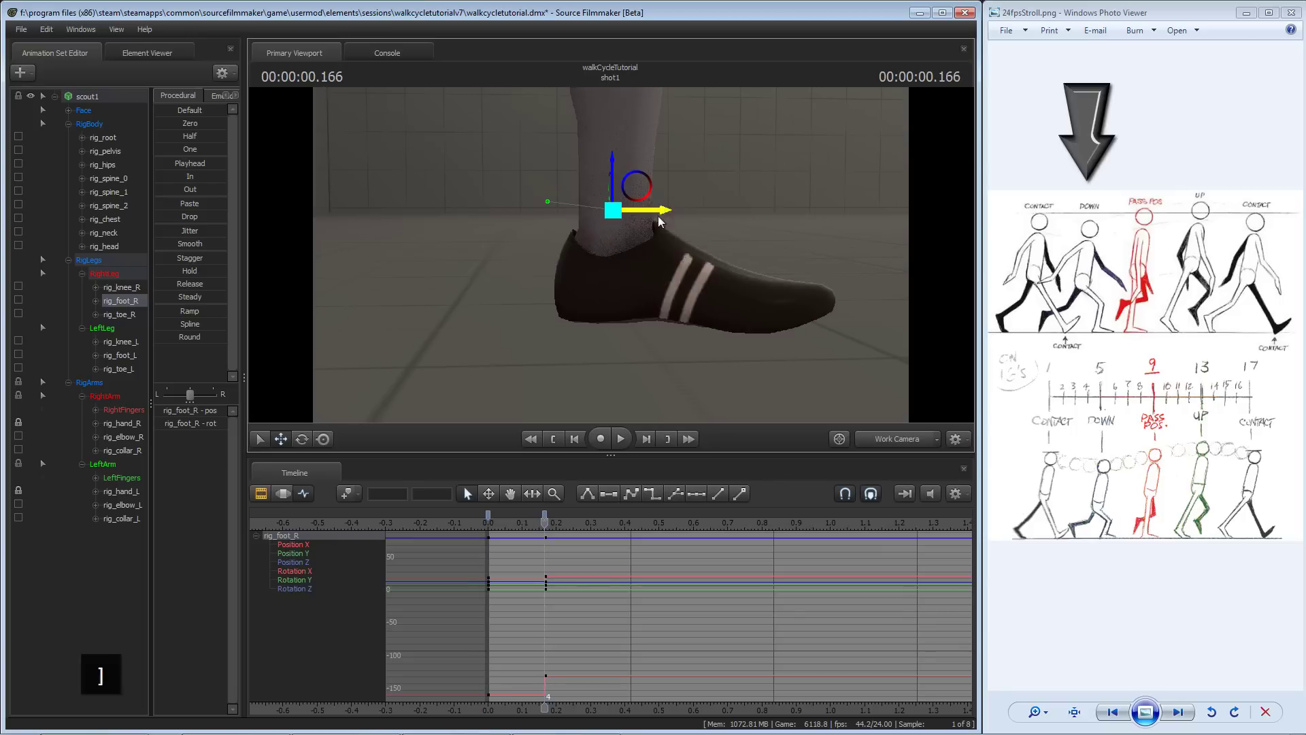
- Flip repeatedly between frames 0 and 4 to verify that the right heel stays planted
key("[")
key("]")
key("[")
key("]")
key("[")
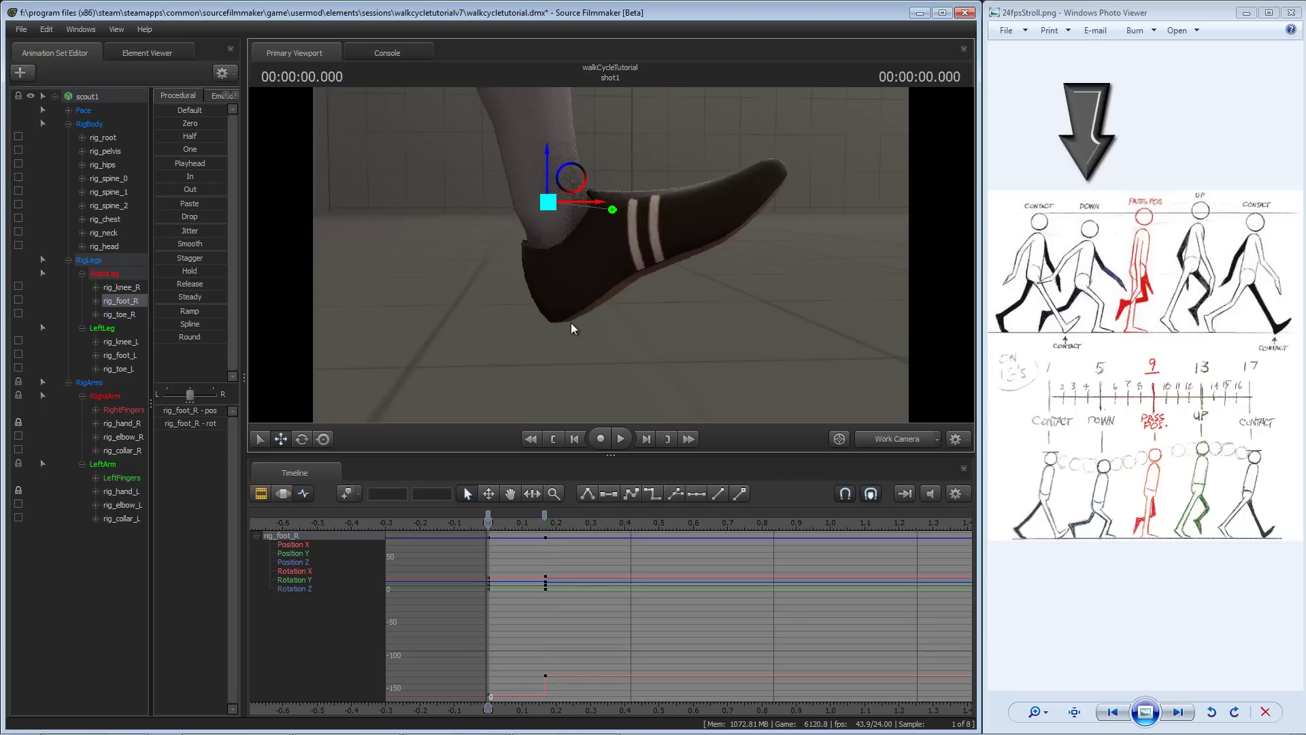
key("]")
key("[")
key("]")
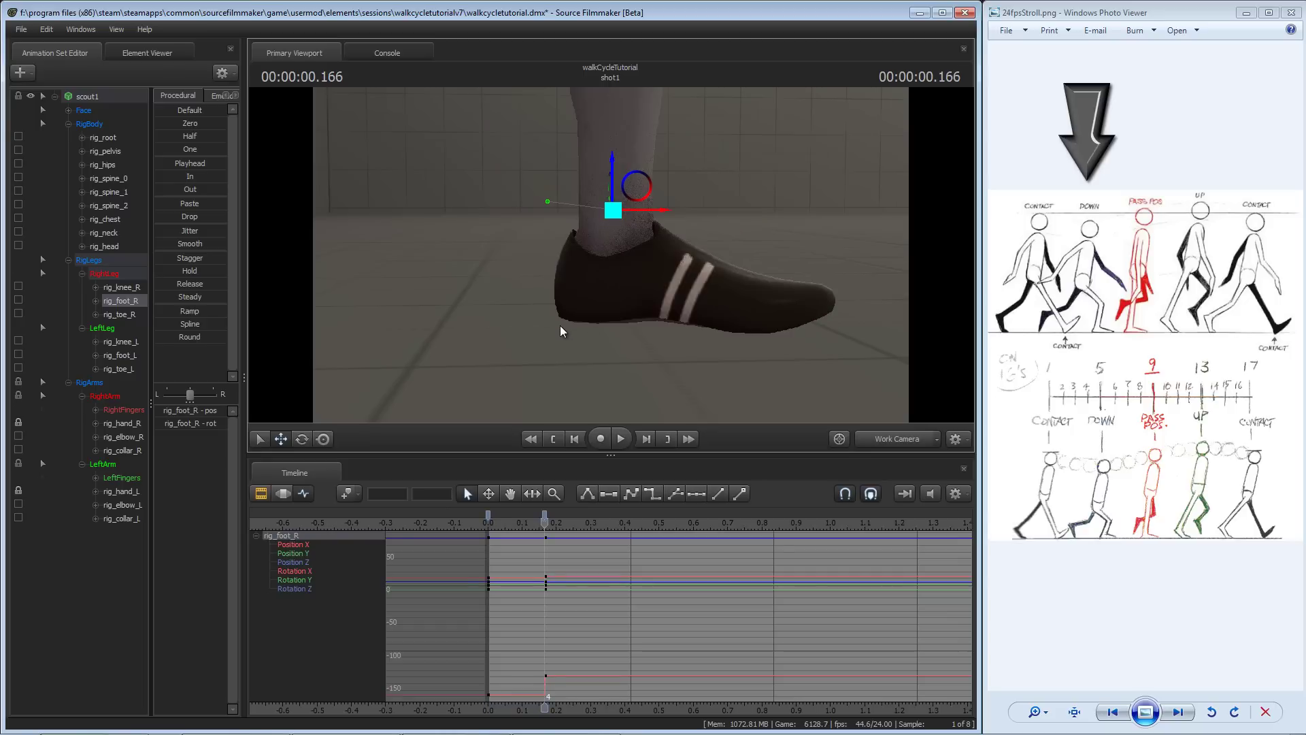
key("[")
key("]")
- Try rig_foot_R much farther forward at frame 4 and compare its heel with frame 0
key("[")
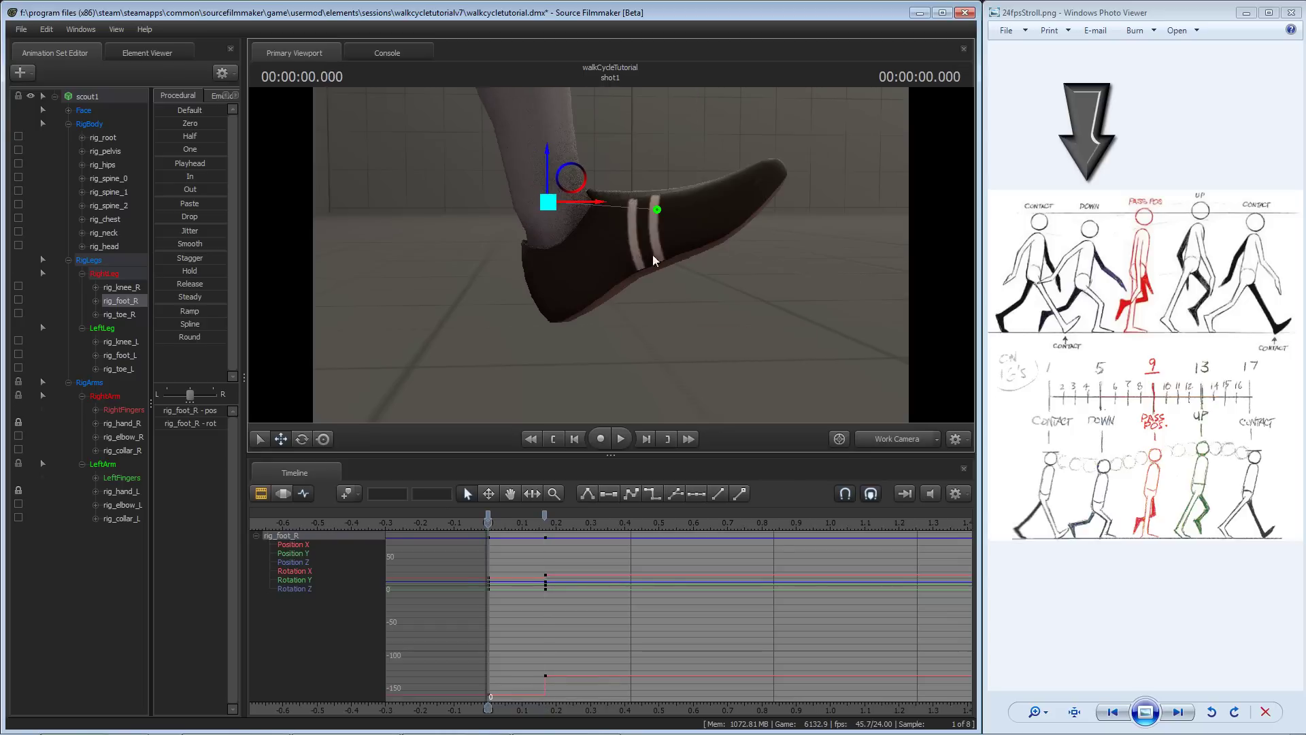
key("bracketright")
key("bracketleft")
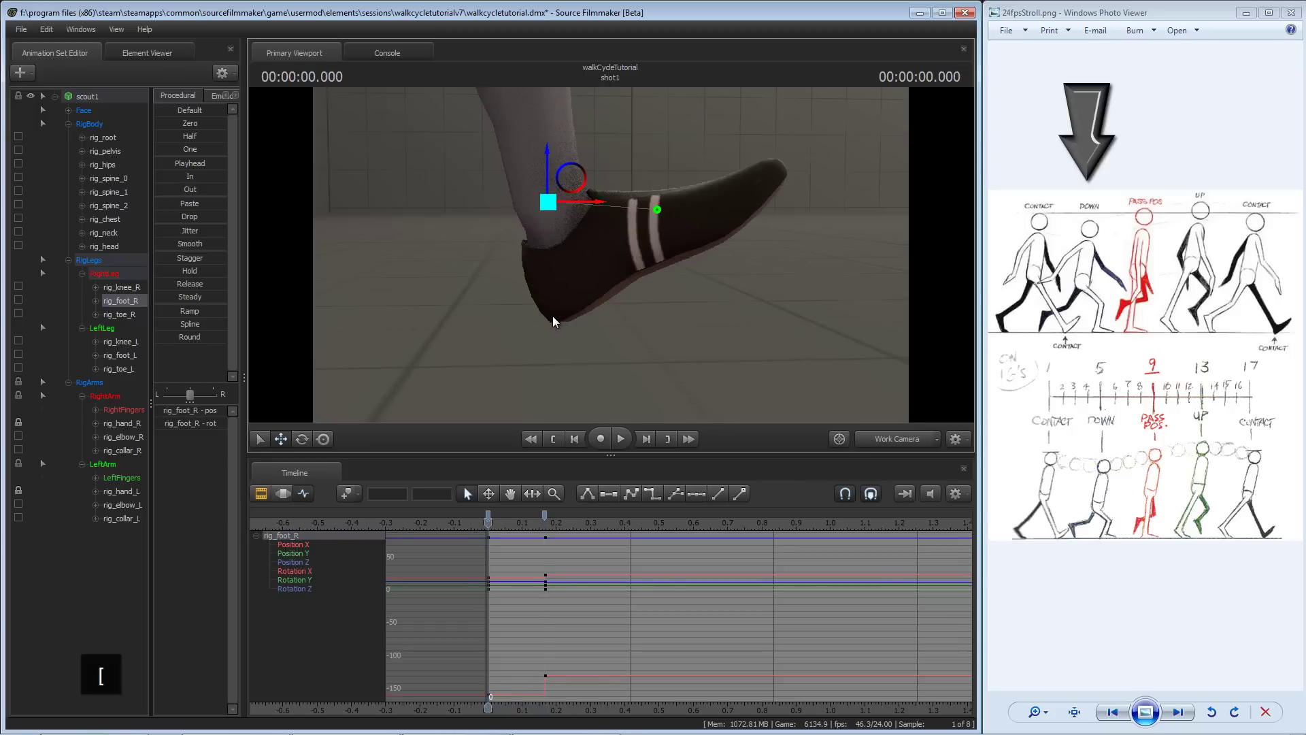
key("bracketright")
key("bracketleft")
key("bracketright")
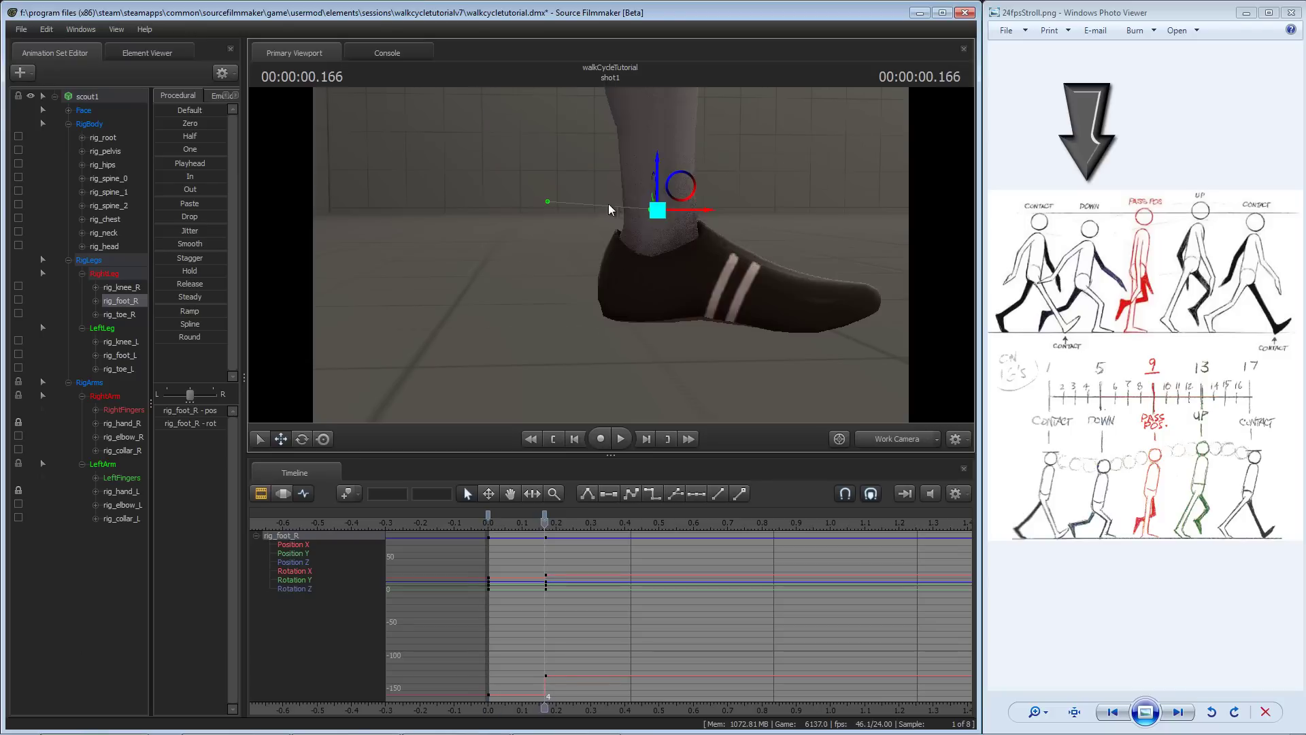
- Pull rig_foot_R back at frame 4 and fine-tune it so the heel lines up with its frame 0 contact point
left_click_drag(709, 211, 663, 213)
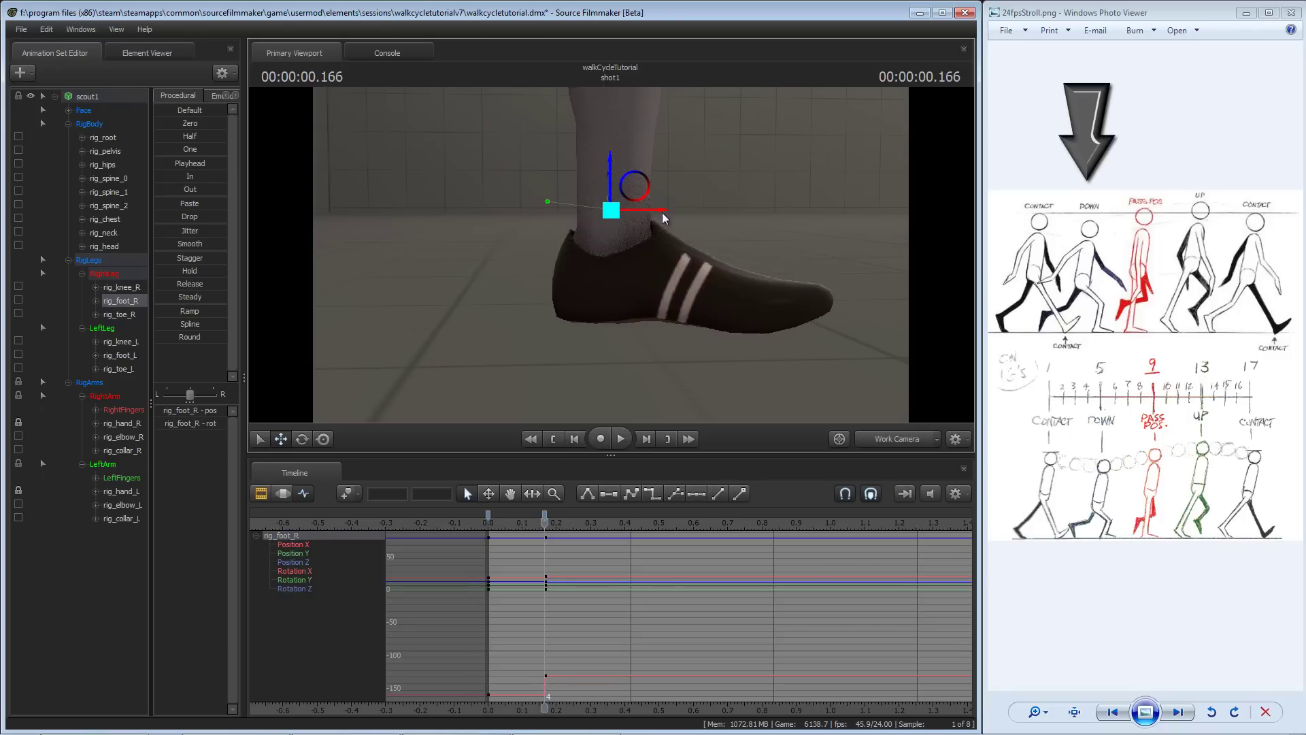
key("bracketleft")
key("bracketright")
key("bracketleft")
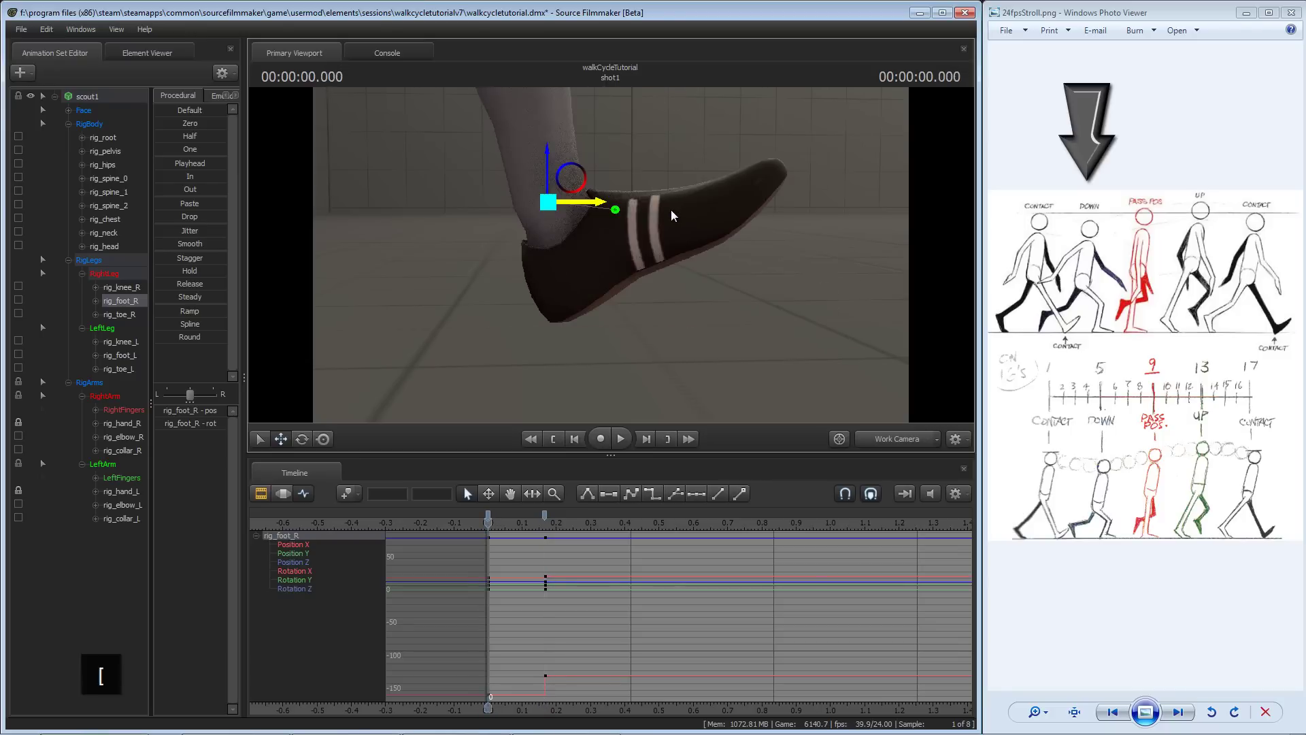
key("bracketright")
key("bracketleft")
key("bracketright")
key("bracketleft")
key("bracketright")
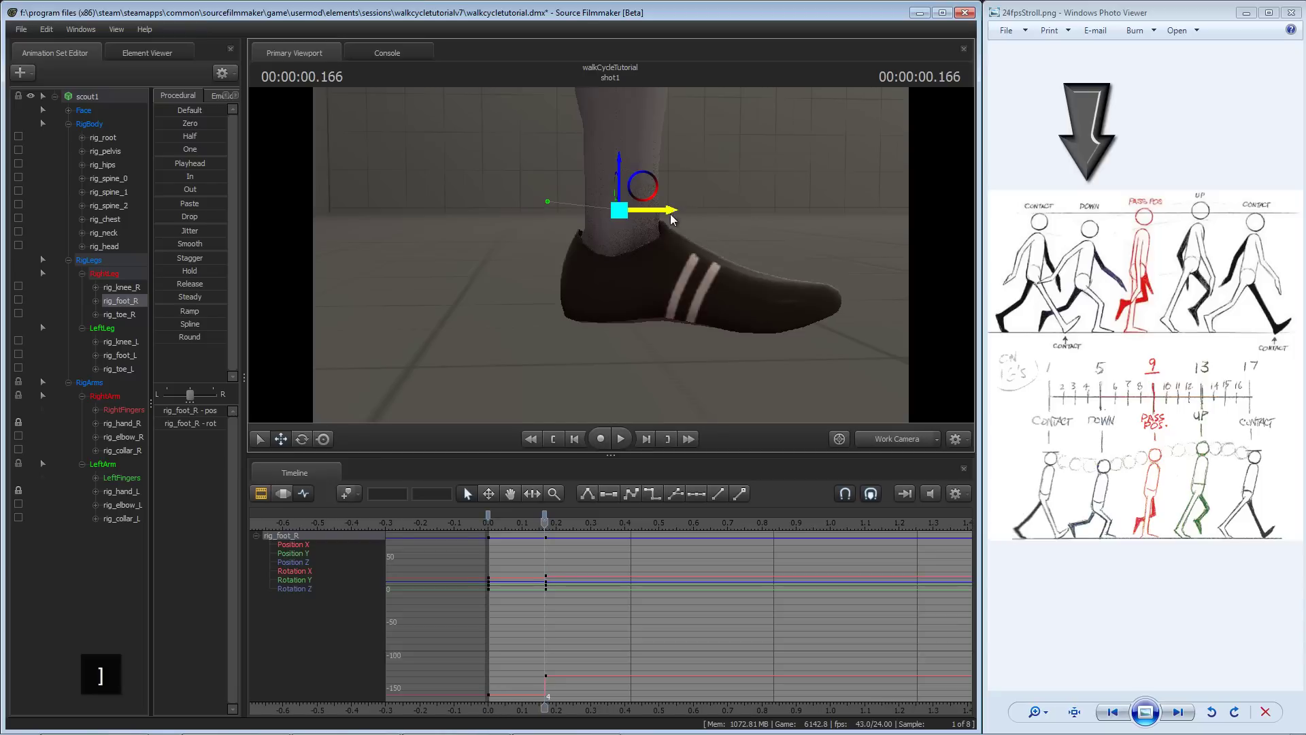
- Rotate rig_foot_L into a steeper toe-down angle at frame 4 and move it forward so the toe stays near the floor
key("s")
left_click_drag(625, 307, 552, 304)
left_click(521, 258, "ctrl")
key("w")
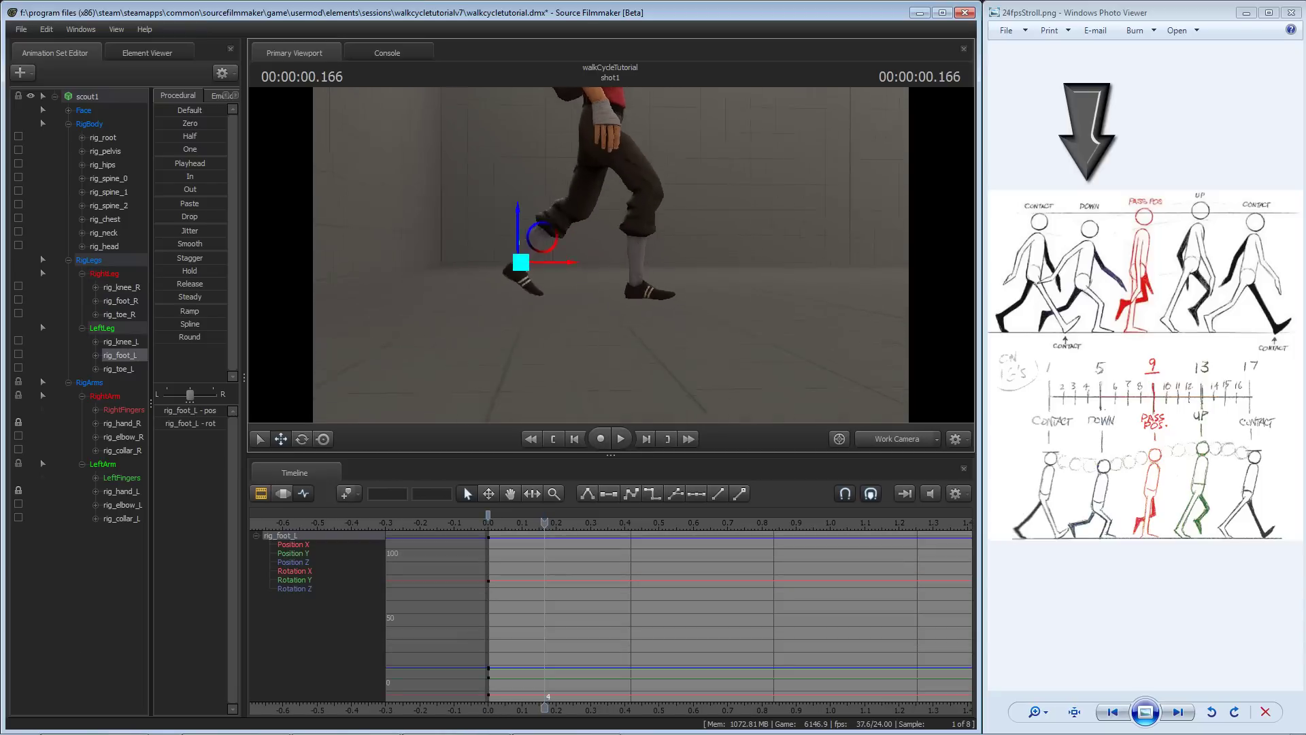
key("f")
key("e")
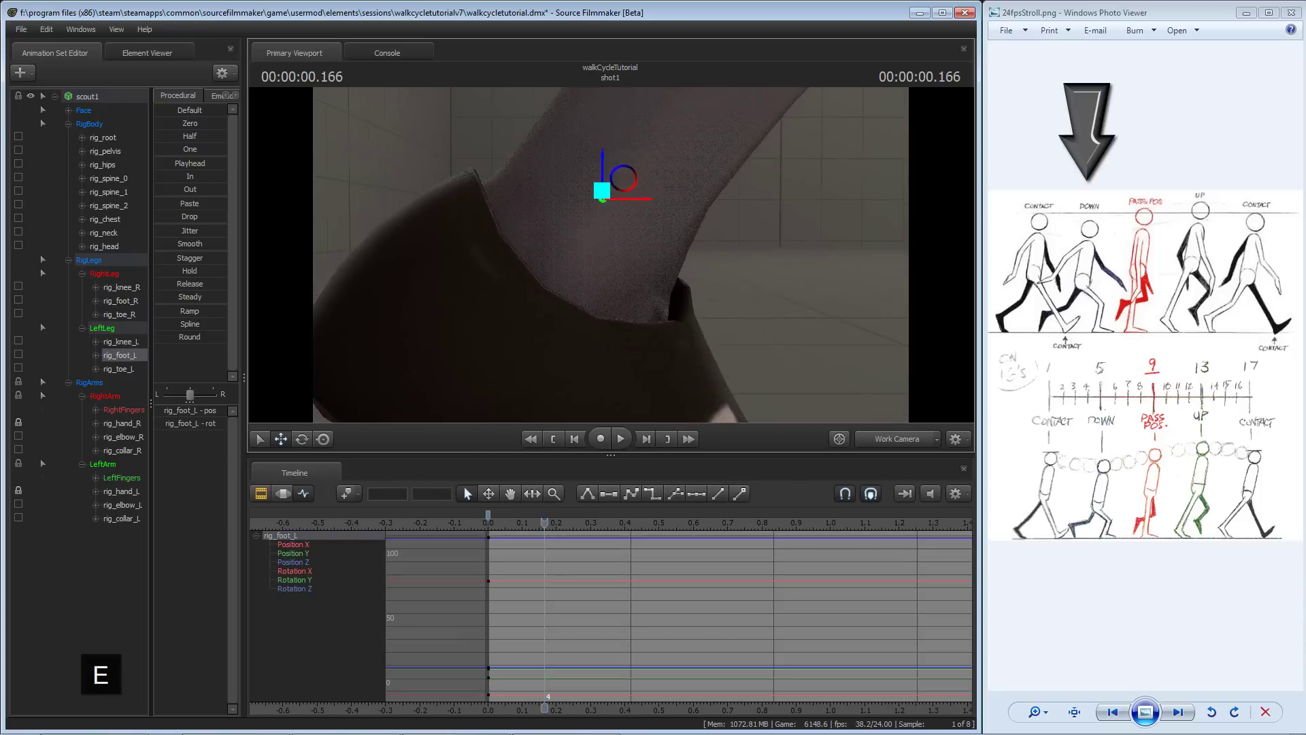
key("s")
key("e")
mouse_move(611, 198)
left_mouse_down()
mouse_move(631, 205)
mouse_move(611, 184)
left_mouse_up()
key("w")
left_click_drag(668, 227, 702, 227)
left_click_drag(609, 258, 607, 256)
- Nudge rig_foot_L slightly forward at frame 4 while comparing its toe position with frame 0
key("w")
key("bracketleft")
key("bracketright")
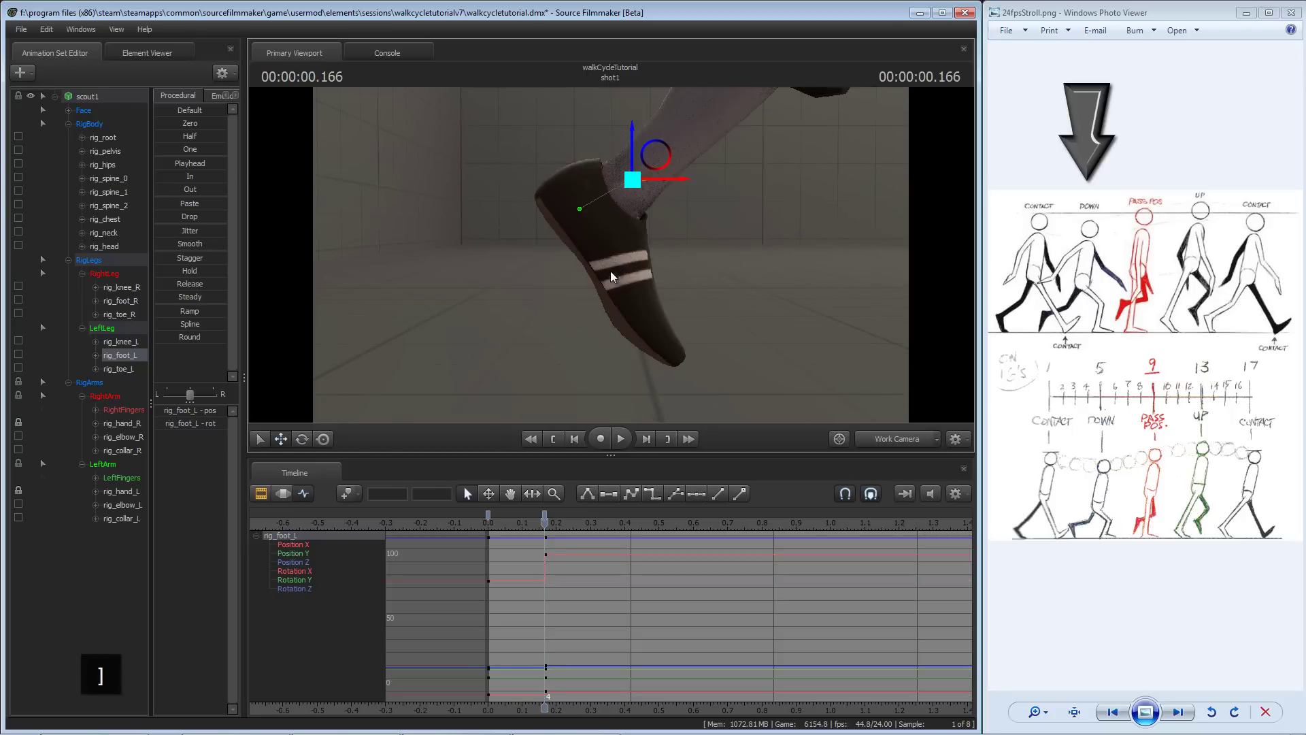
key("bracketleft")
key("bracketright")
left_click_drag(684, 179, 691, 179)
key("bracketleft")
key("bracketright")
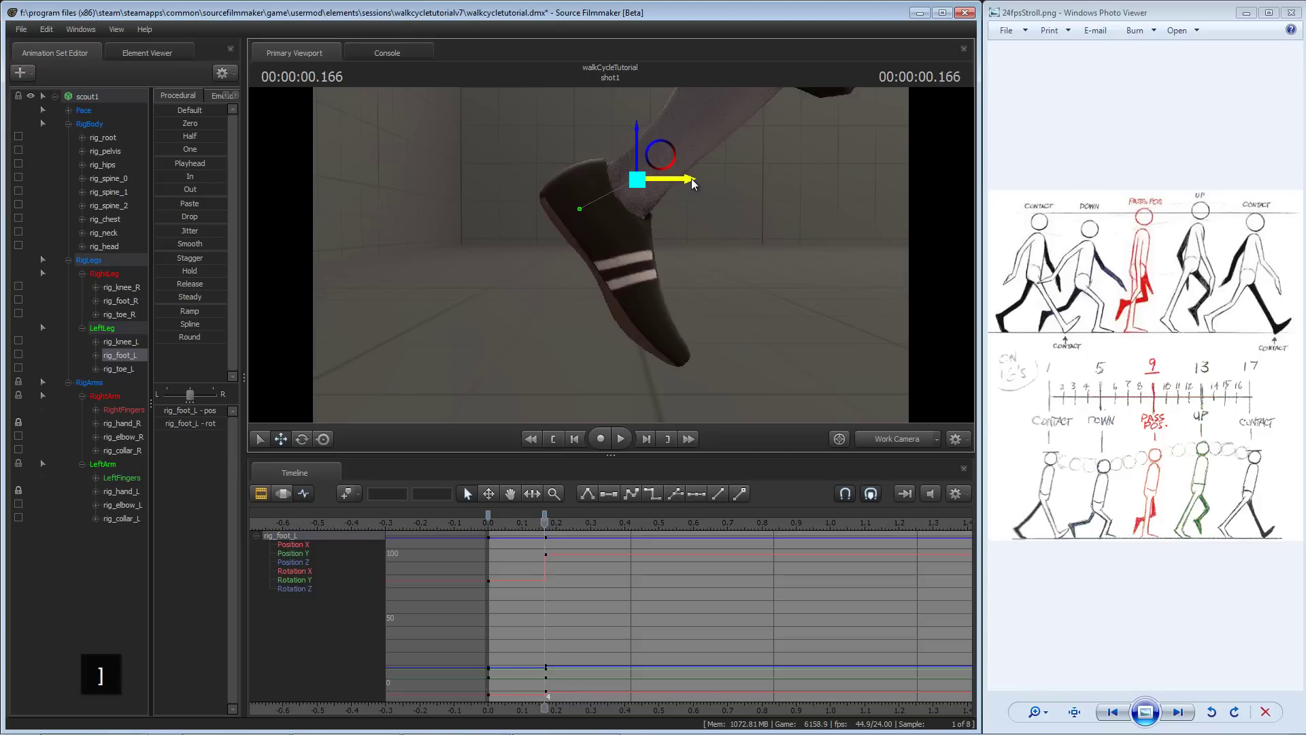
key("bracketleft")
key("bracketright")
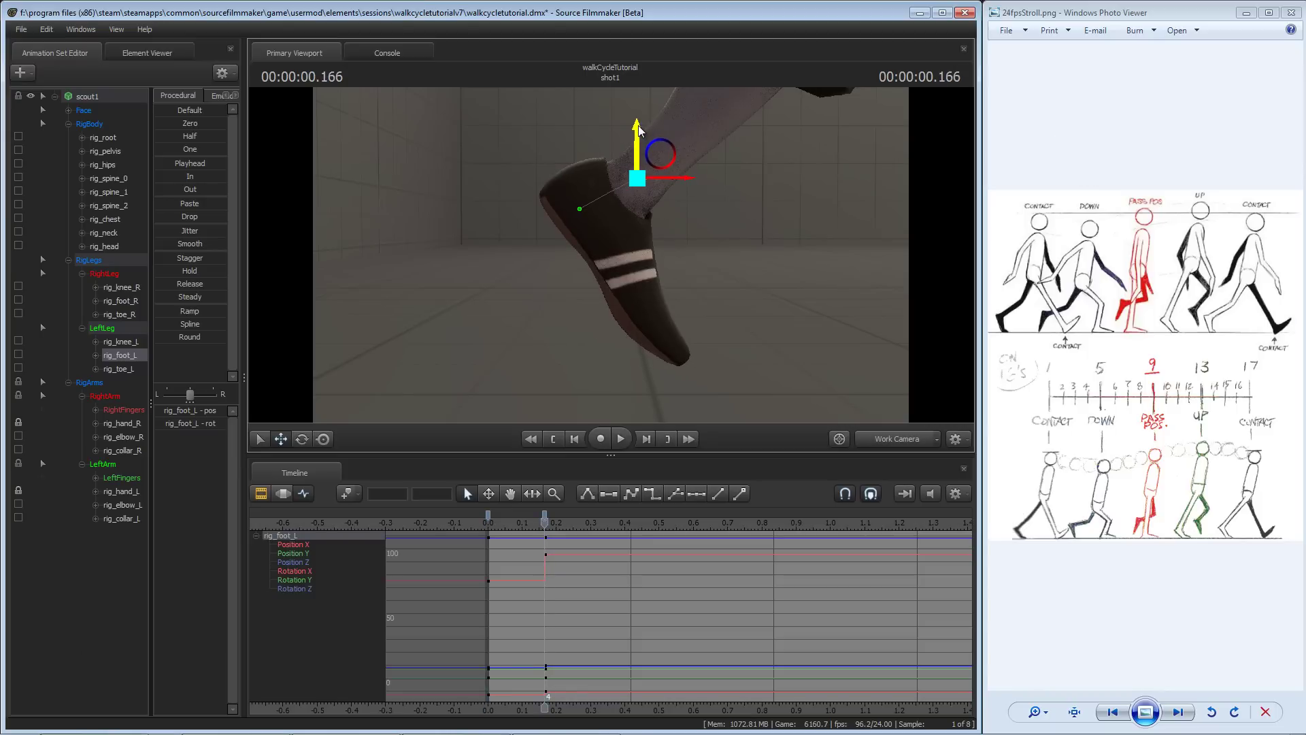
- Fine-tune rig_foot_L at frame 4 until the left toe lines up with its frame 0 floor contact
key("bracketleft")
key("bracketright")
key("bracketleft")
key("bracketright")
key("bracketleft")
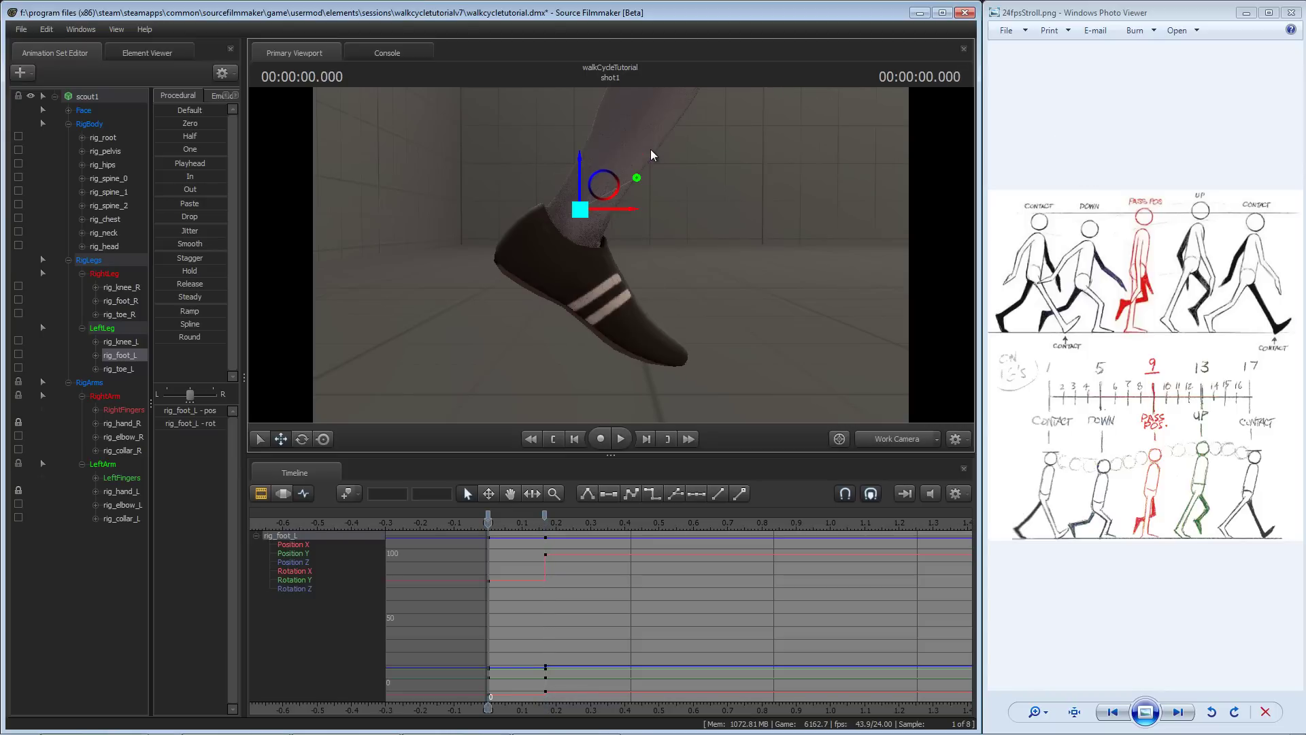
key("bracketright")
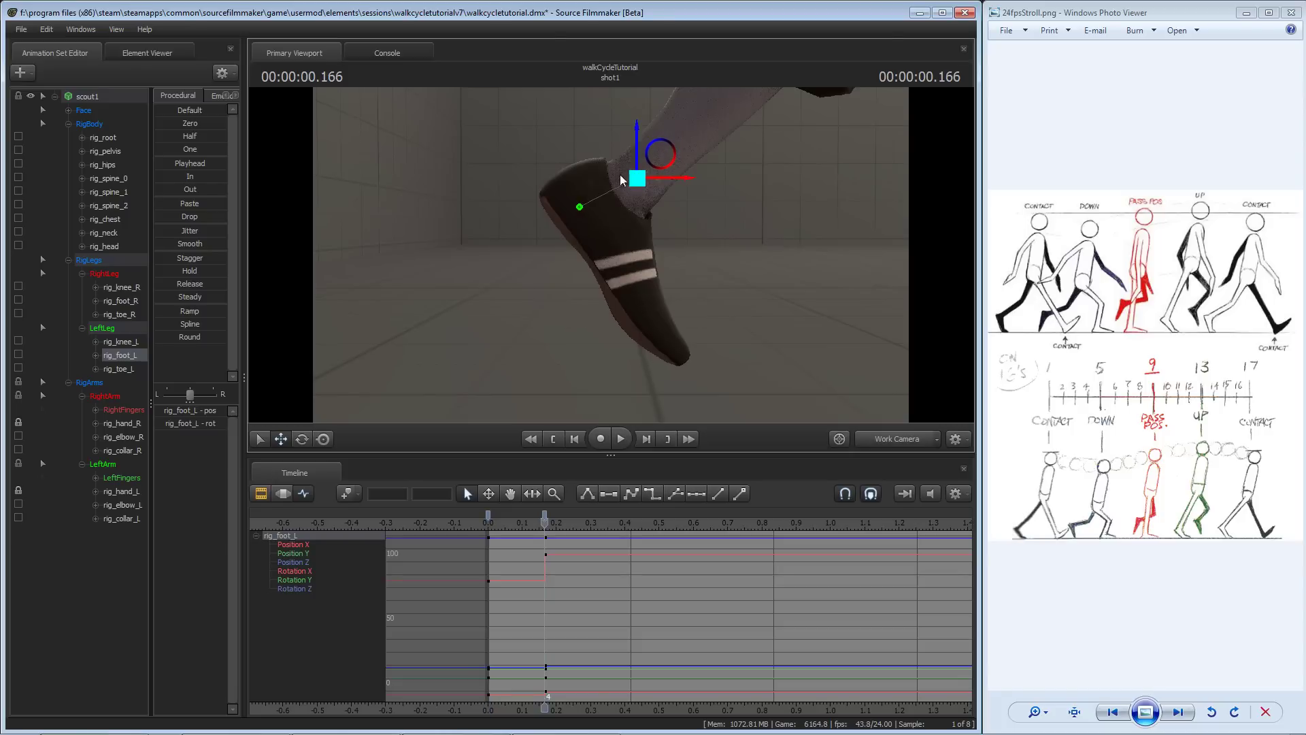
left_click_drag(684, 178, 687, 178)
key("bracketleft")
key("bracketright")
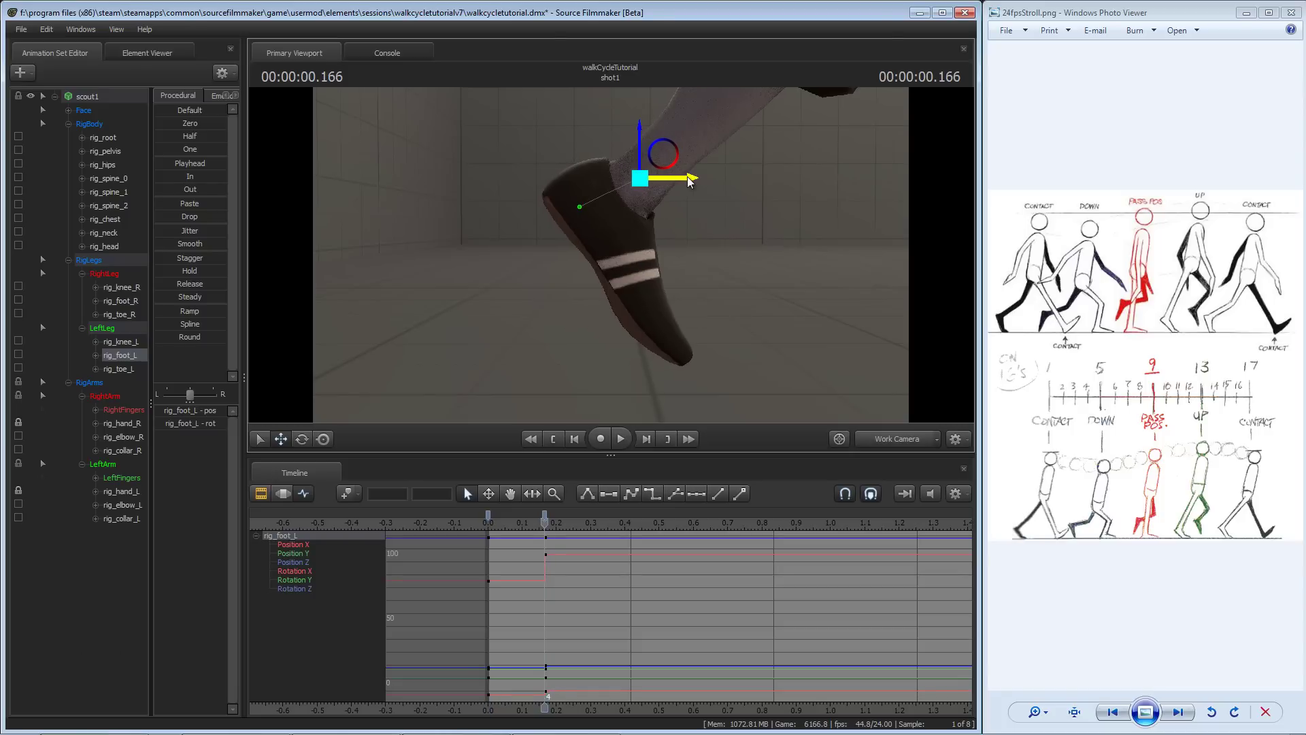
key("bracketleft")
key("bracketright")
- Key the start of the passing pose at frame 8 by moving rig_pelvis forward over the planted right foot
right_click_drag(680, 194, 685, 241, "alt")
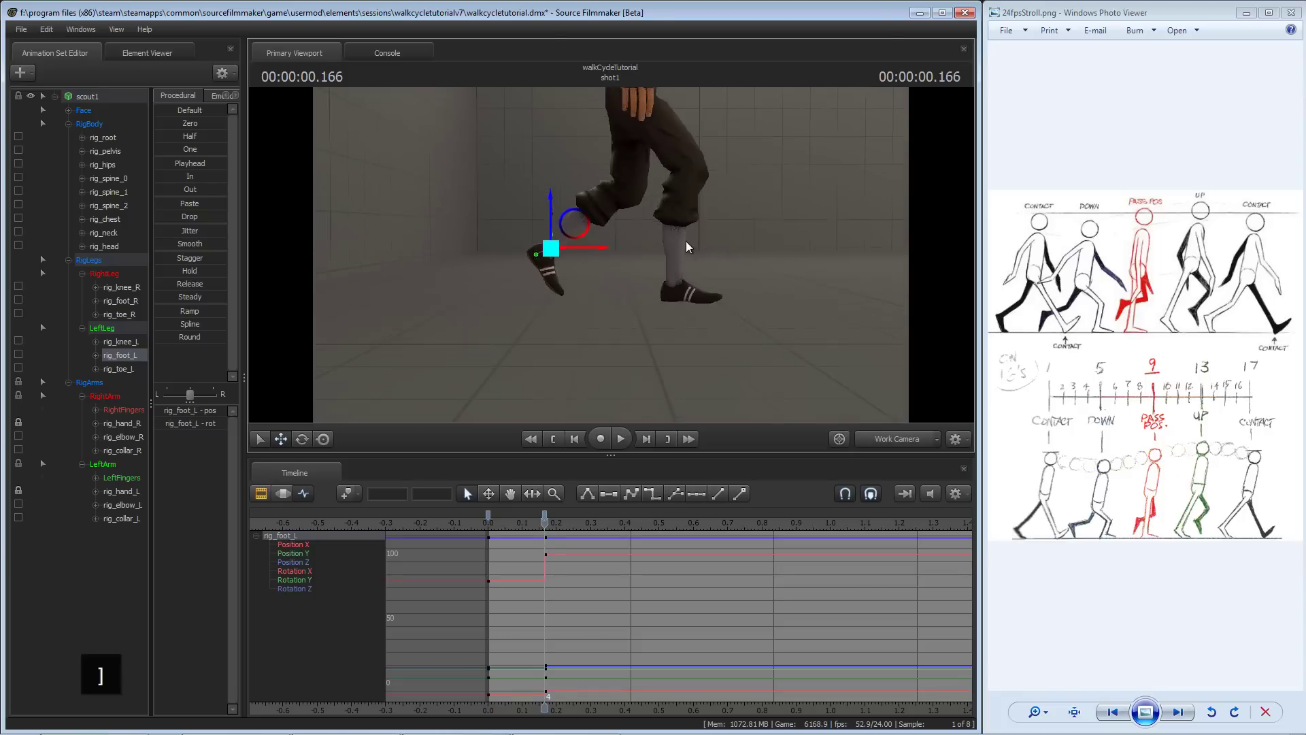
middle_click_drag(686, 241, 623, 235, "alt")
right_click_drag(623, 235, 623, 259, "alt")
middle_click_drag(644, 174, 610, 255, "alt")
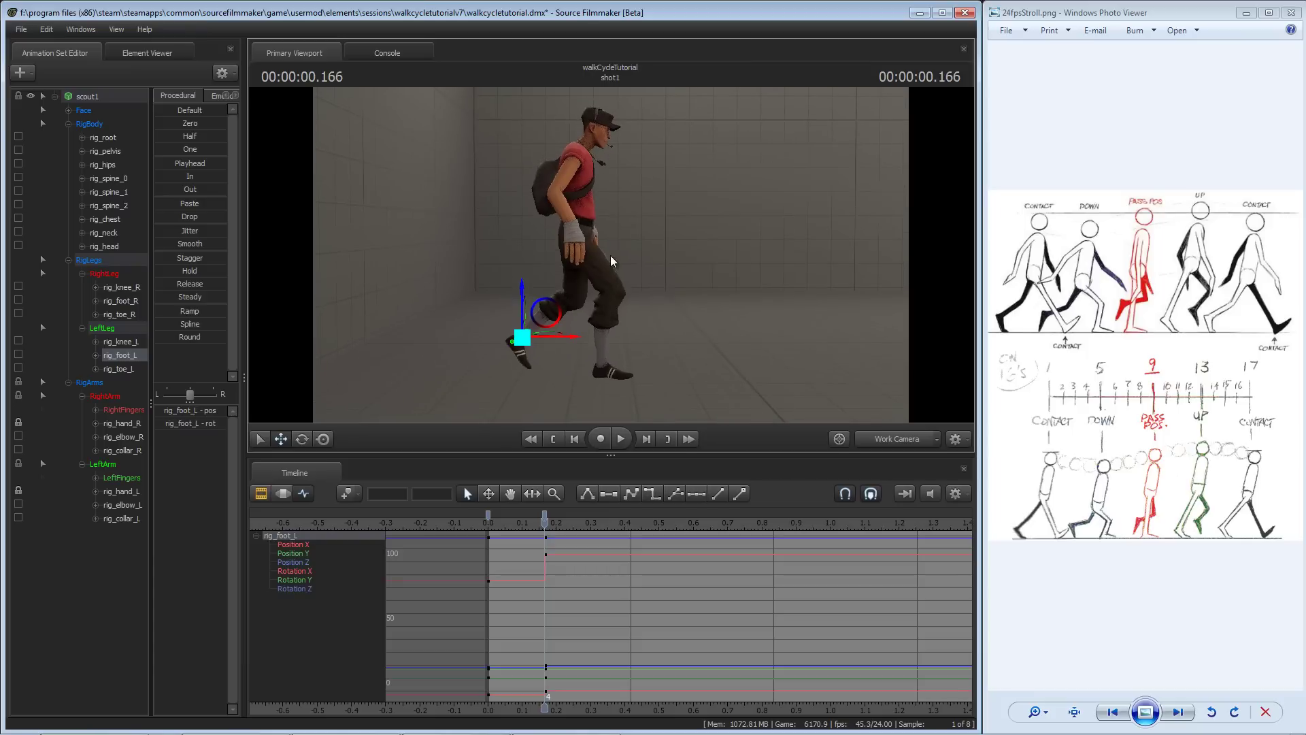
left_click_drag(659, 272, 603, 247, "alt")
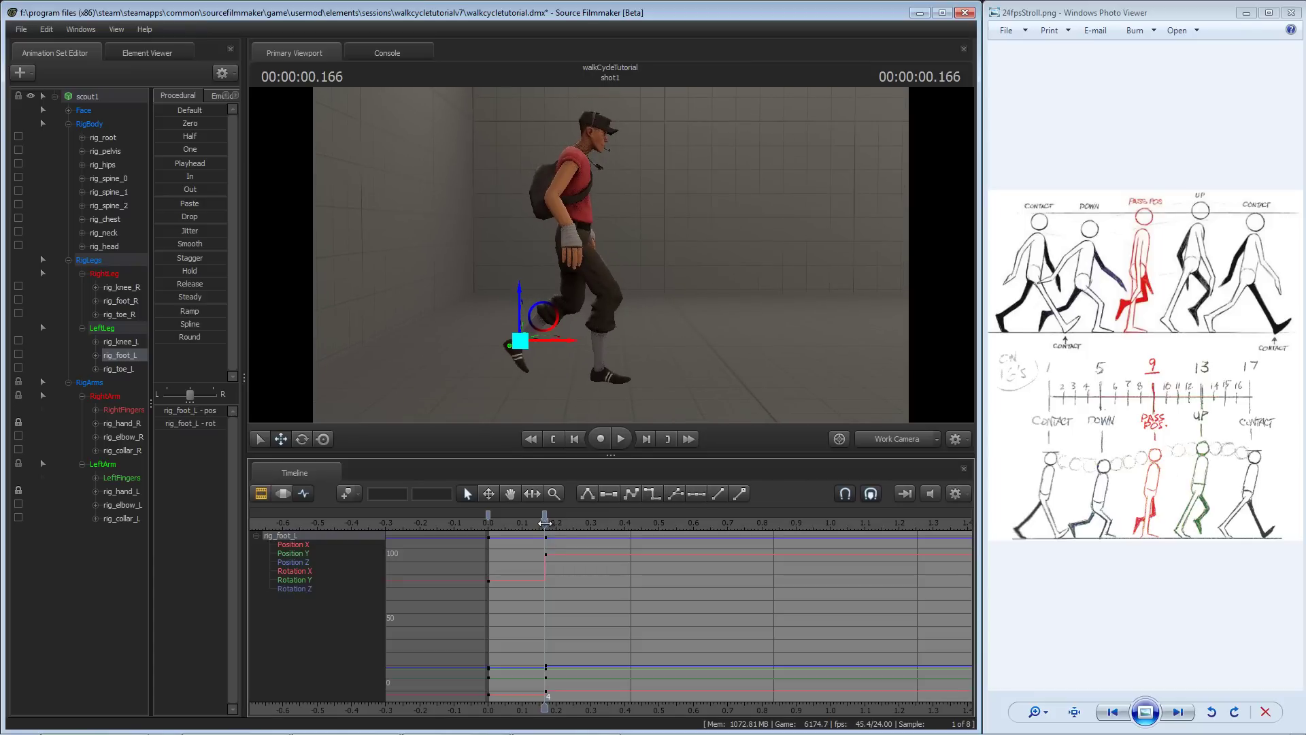
left_click_drag(577, 526, 599, 522)
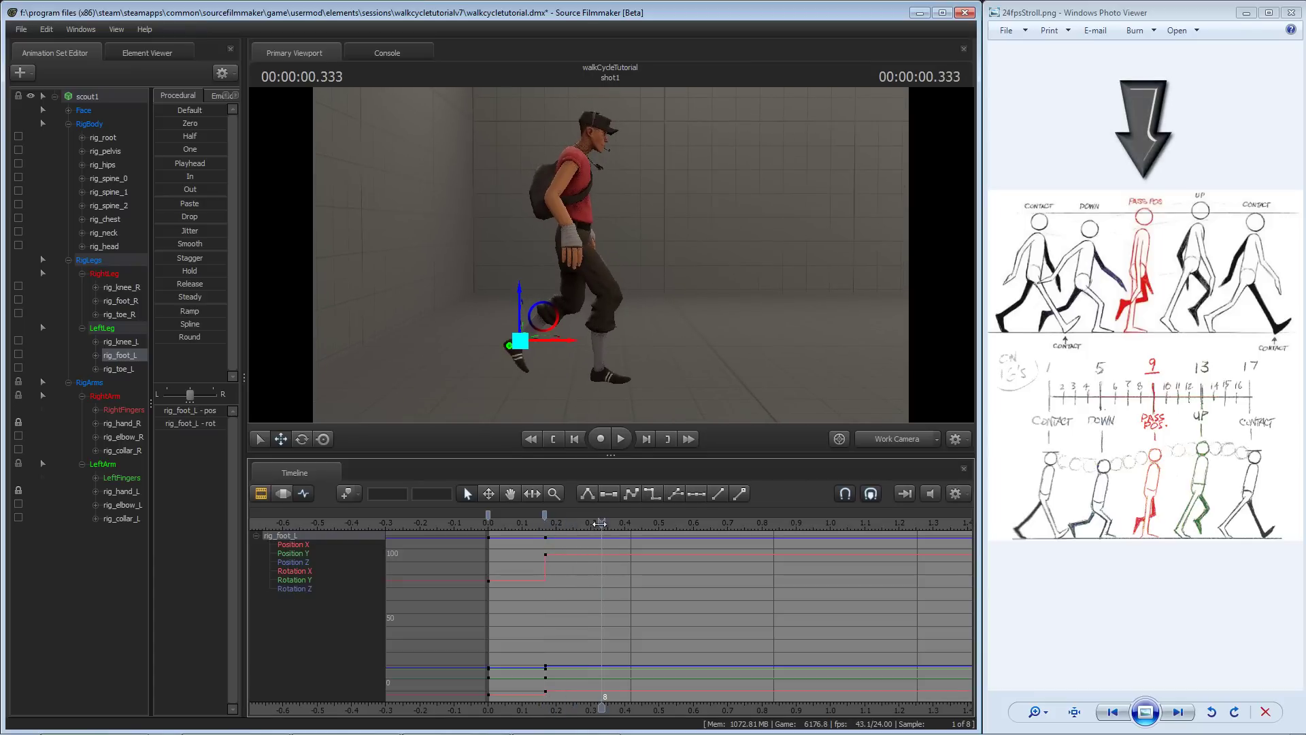
left_click(599, 280, "ctrl")
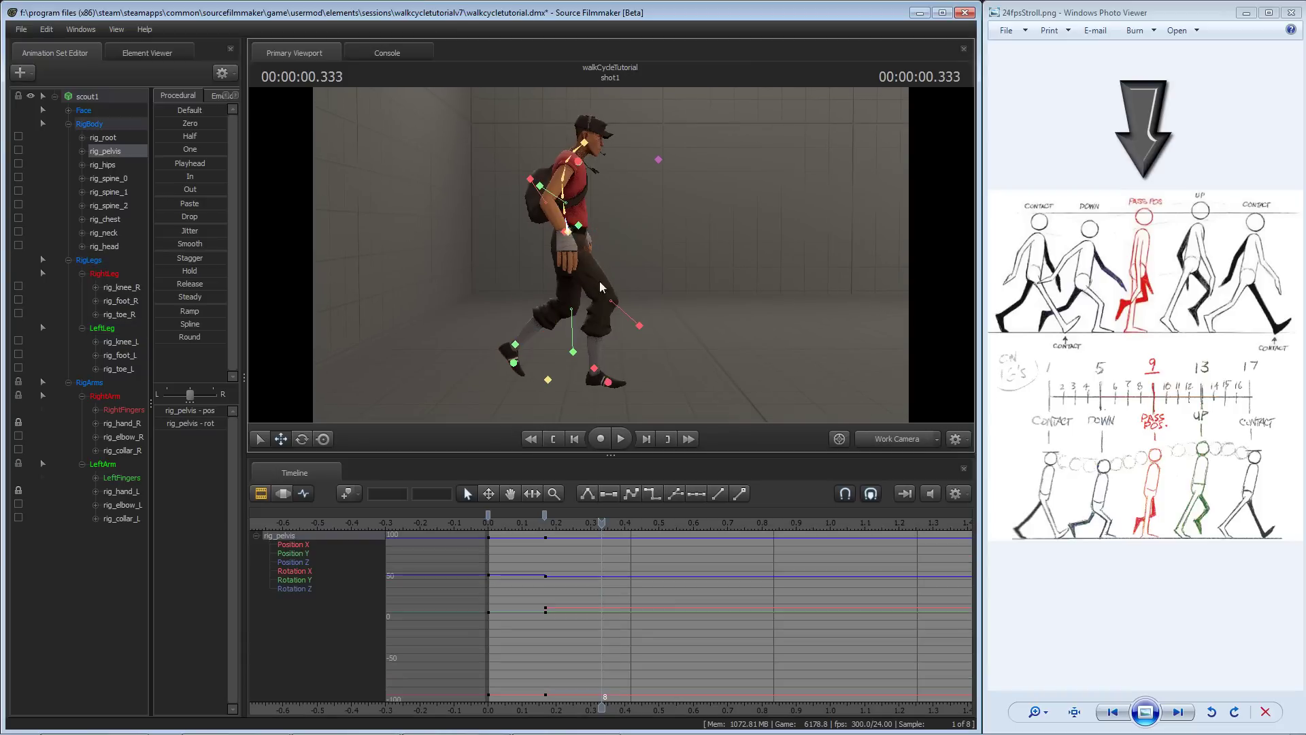
left_click_drag(660, 288, 657, 290)
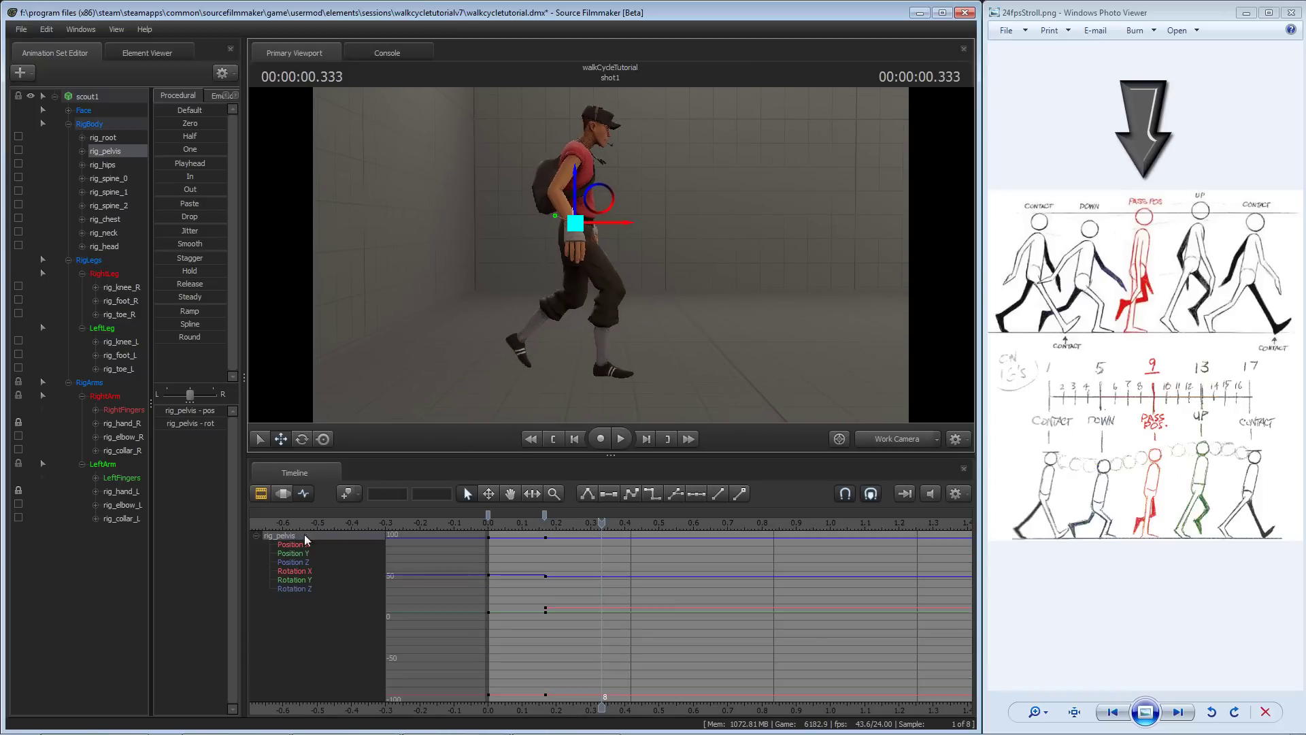
left_click_drag(620, 232, 641, 229)
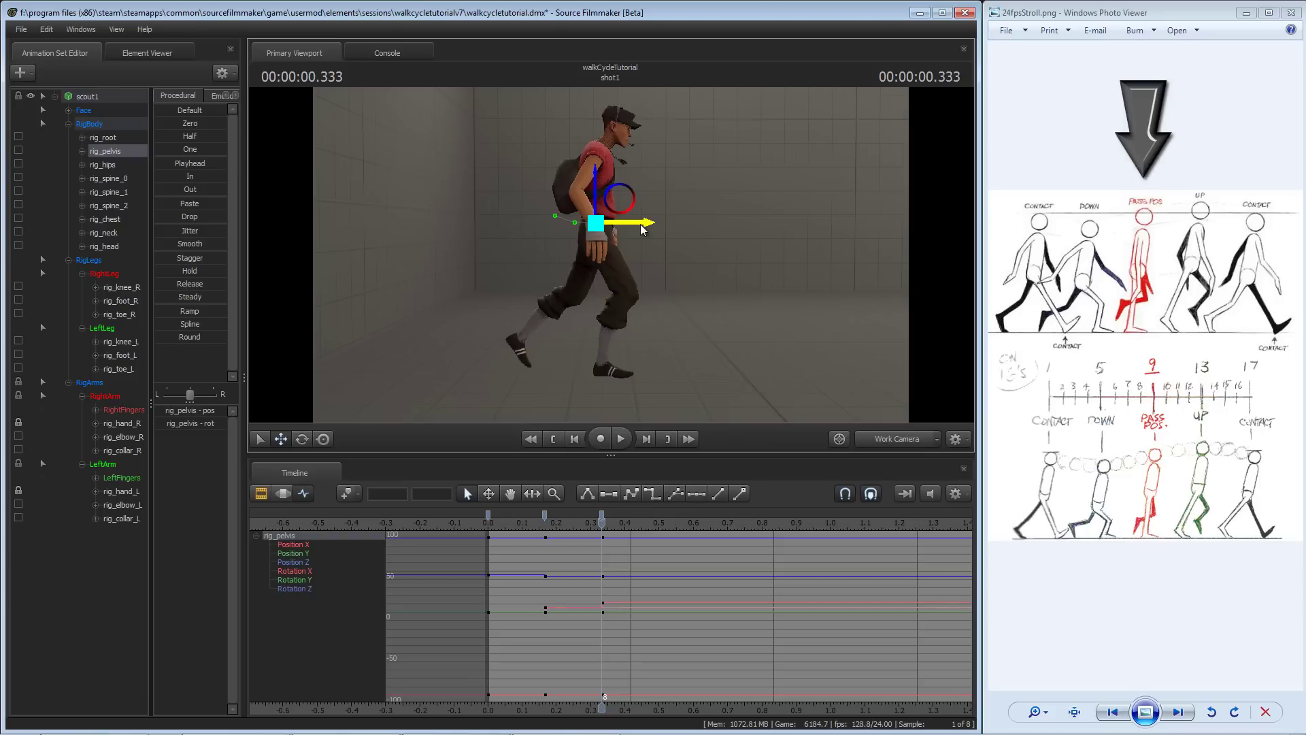
- Set the rig_pelvis Position X key at frame 4 to 5
left_click(298, 545)
key("f")
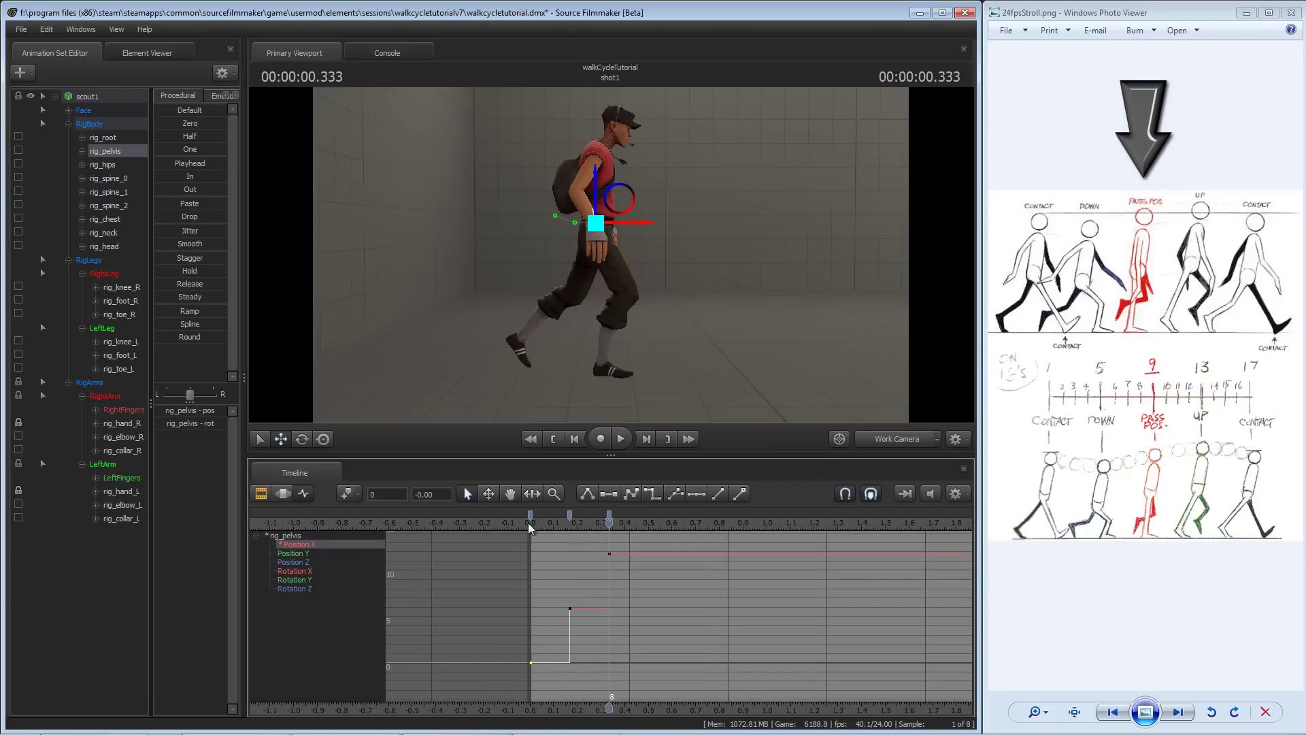
left_click(529, 523)
left_click(569, 523)
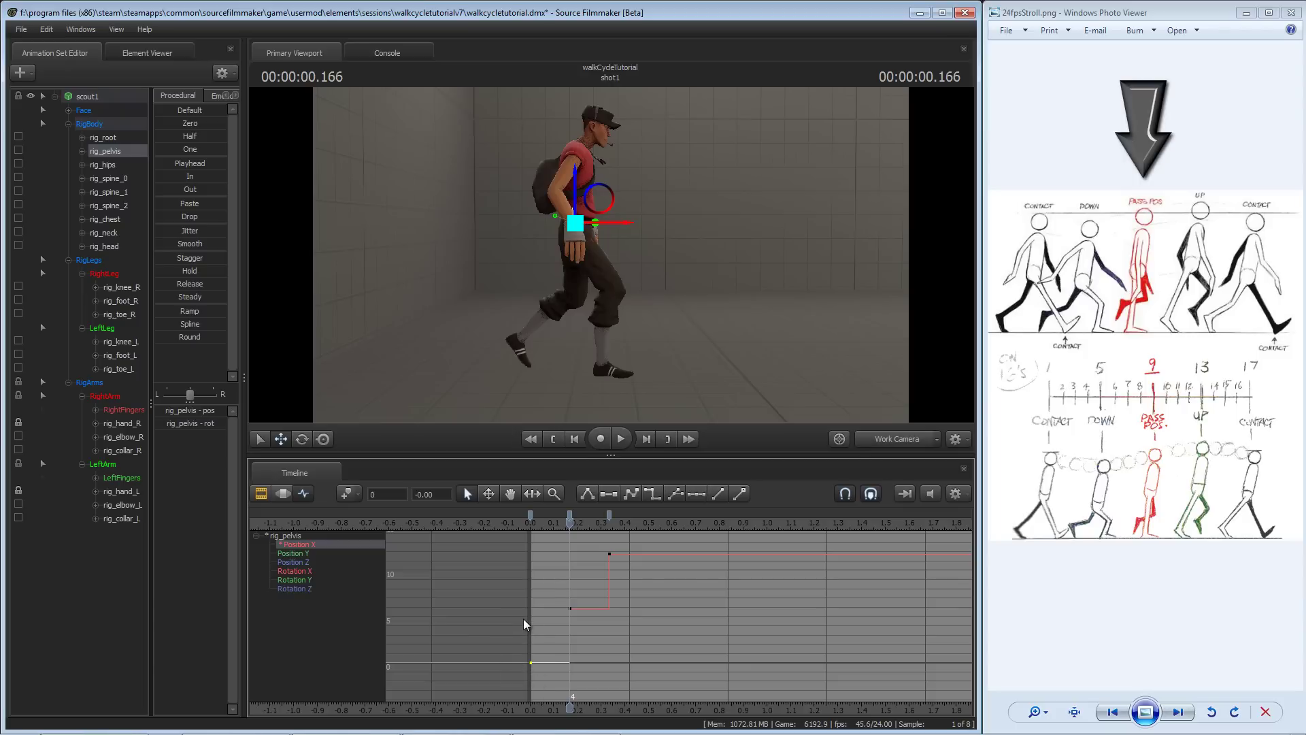
left_click_drag(599, 621, 597, 621)
middle_click_drag(589, 621, 563, 624)
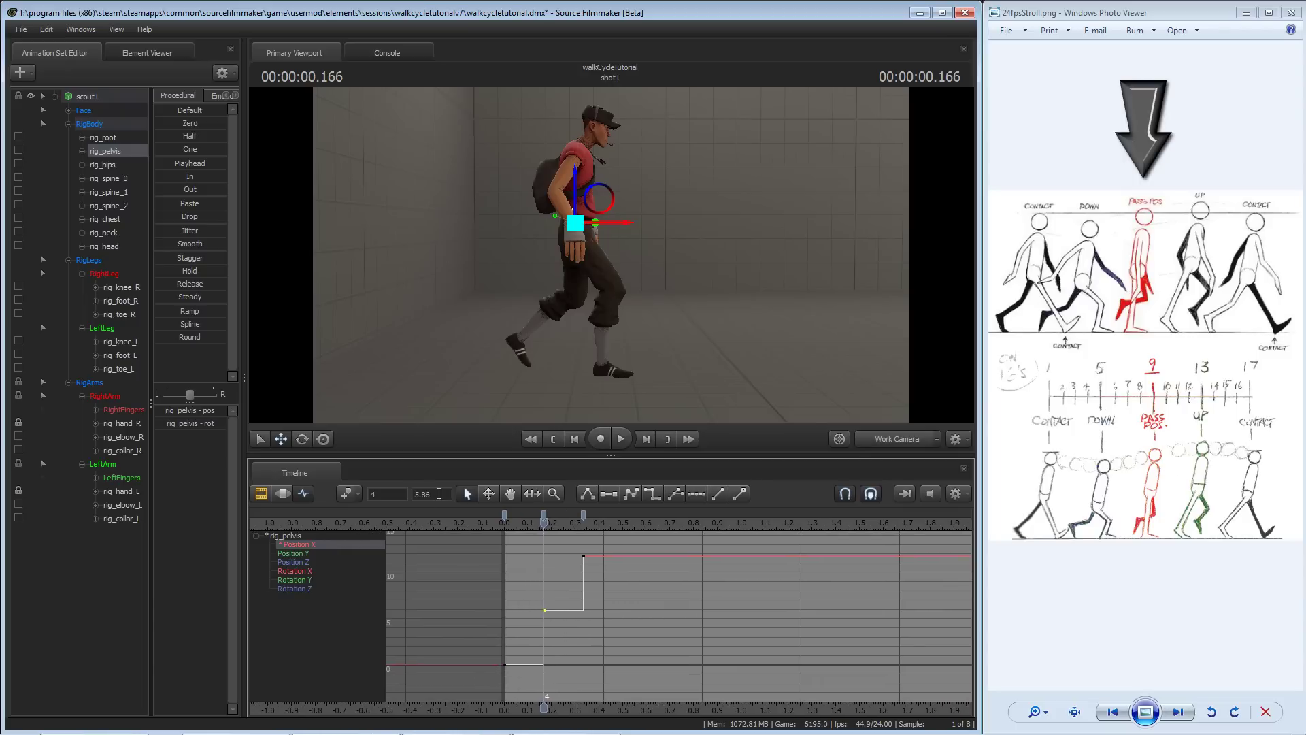
type("5")
key("Return")
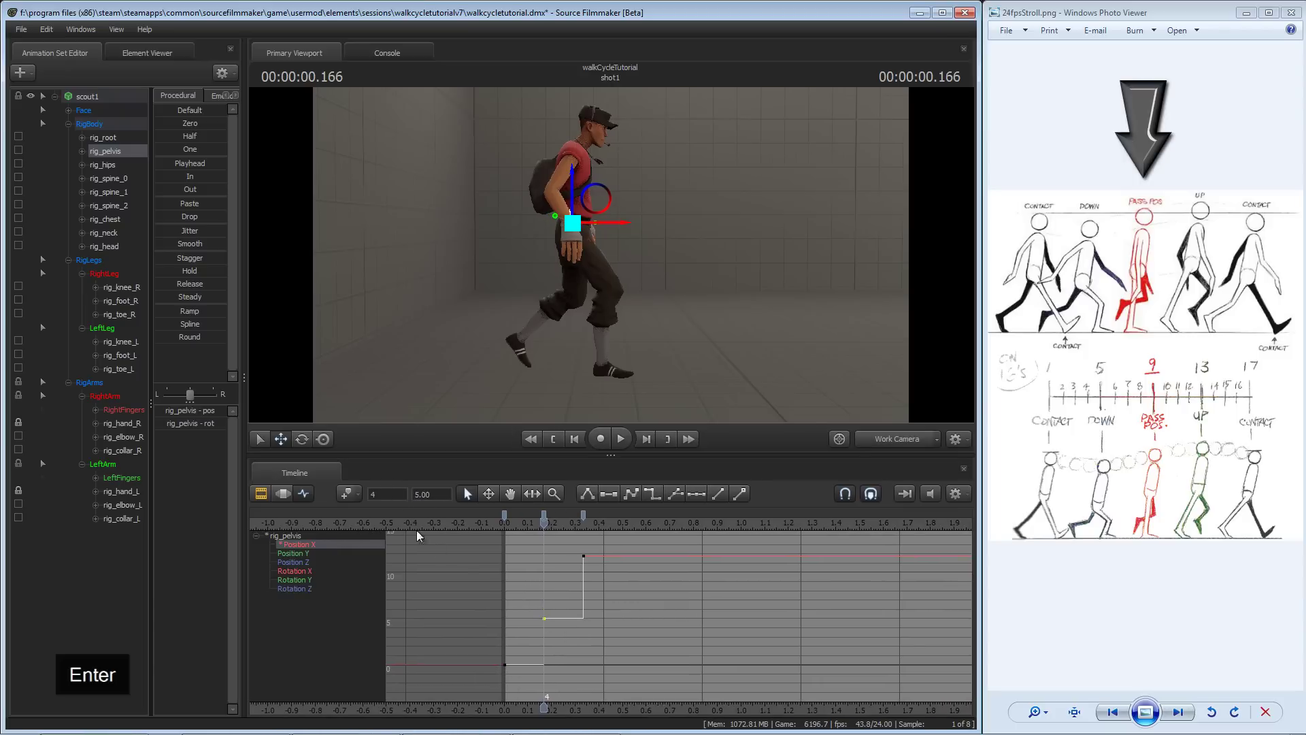
- Set the rig_pelvis Position X key at frame 8 to 10
middle_click_drag(568, 563, 573, 573)
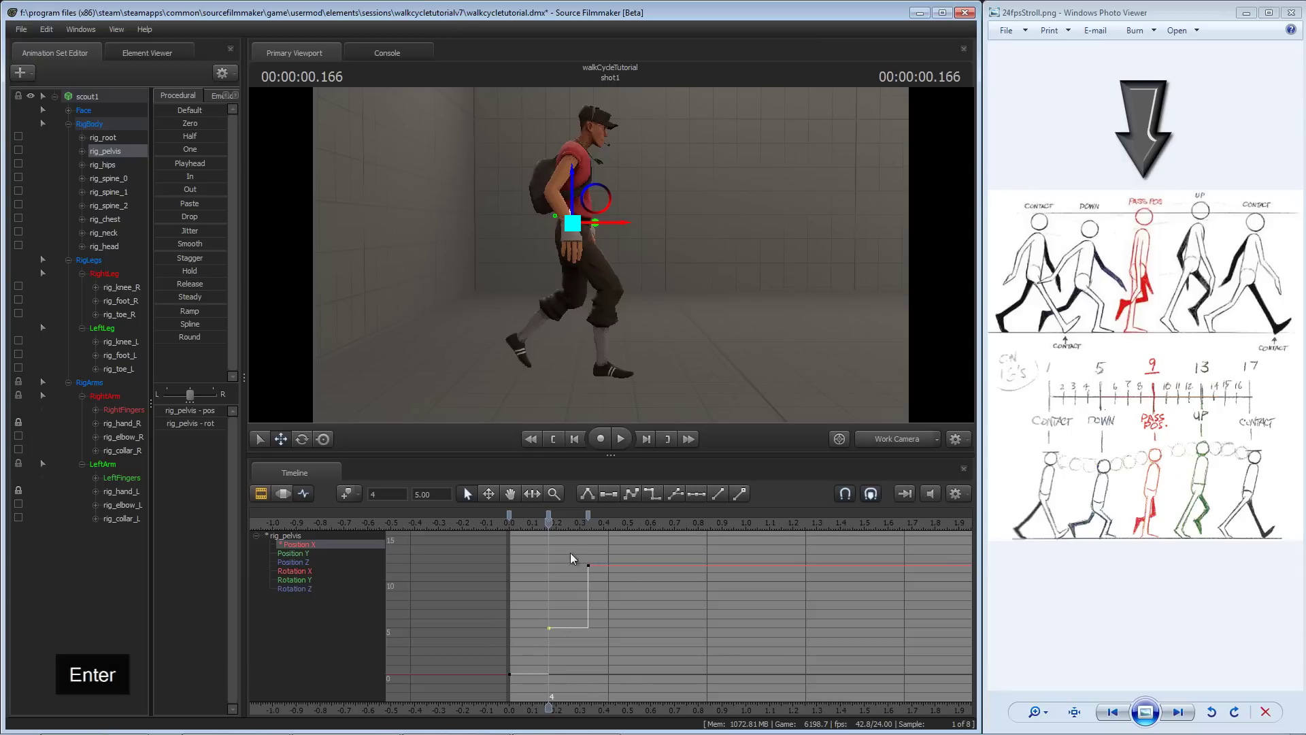
left_click(588, 566)
double_click(441, 495)
type("10")
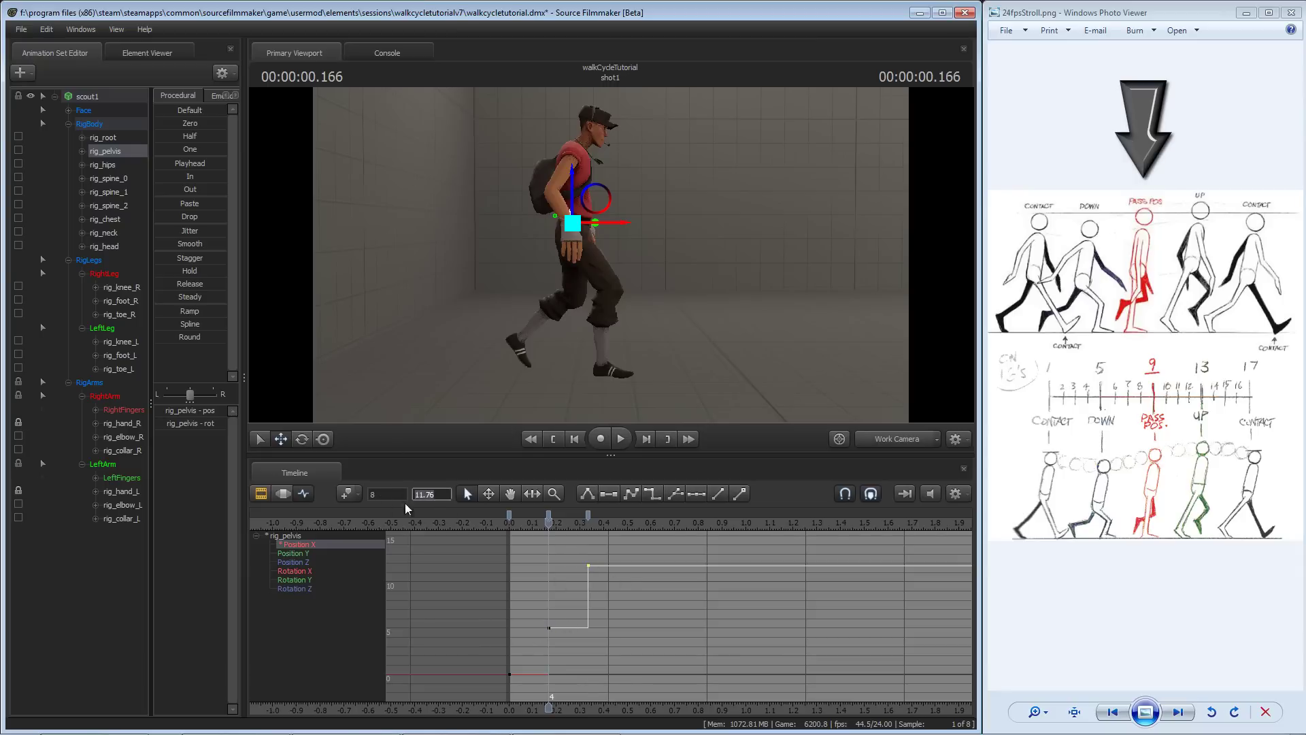
key("Return")
- Step through frames 0, 4 and 8 to check the even forward spacing of the pelvis
left_click_drag(549, 522, 587, 526)
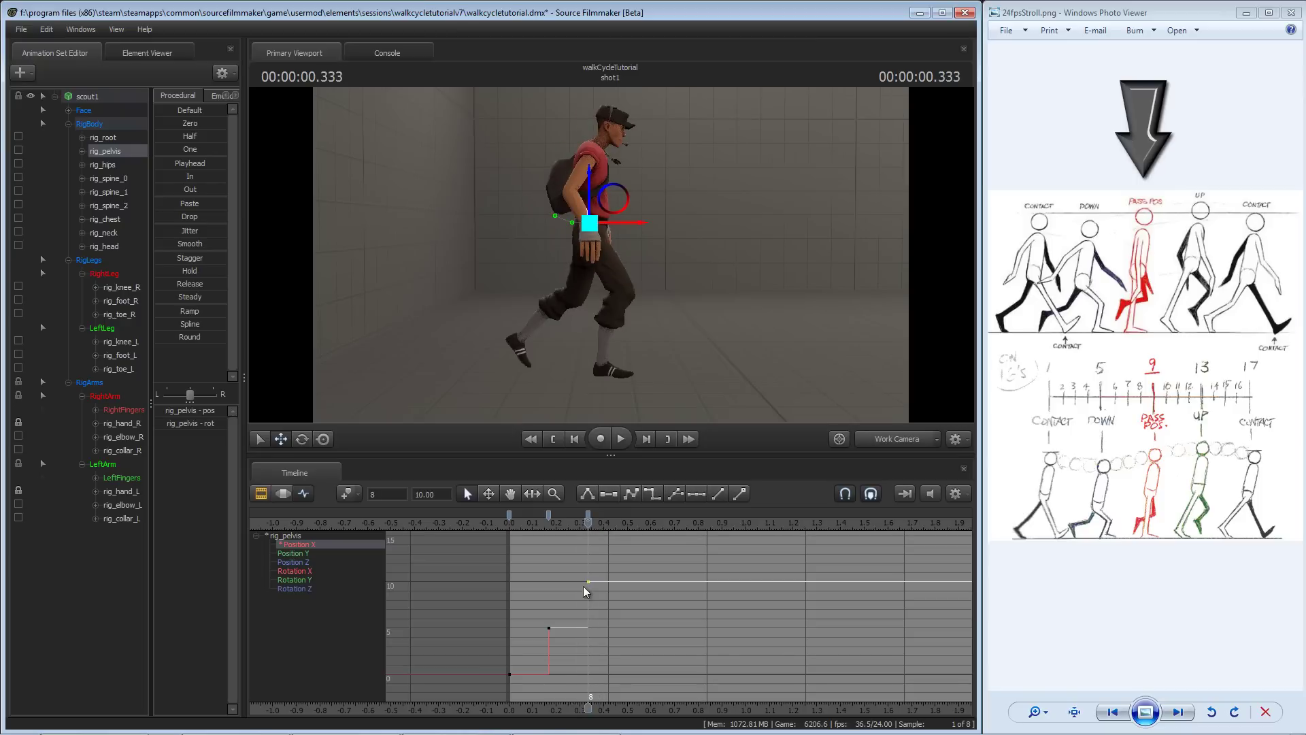
middle_click_drag(535, 559, 548, 541)
left_click_drag(602, 520, 563, 526)
key("Up")
key("Down")
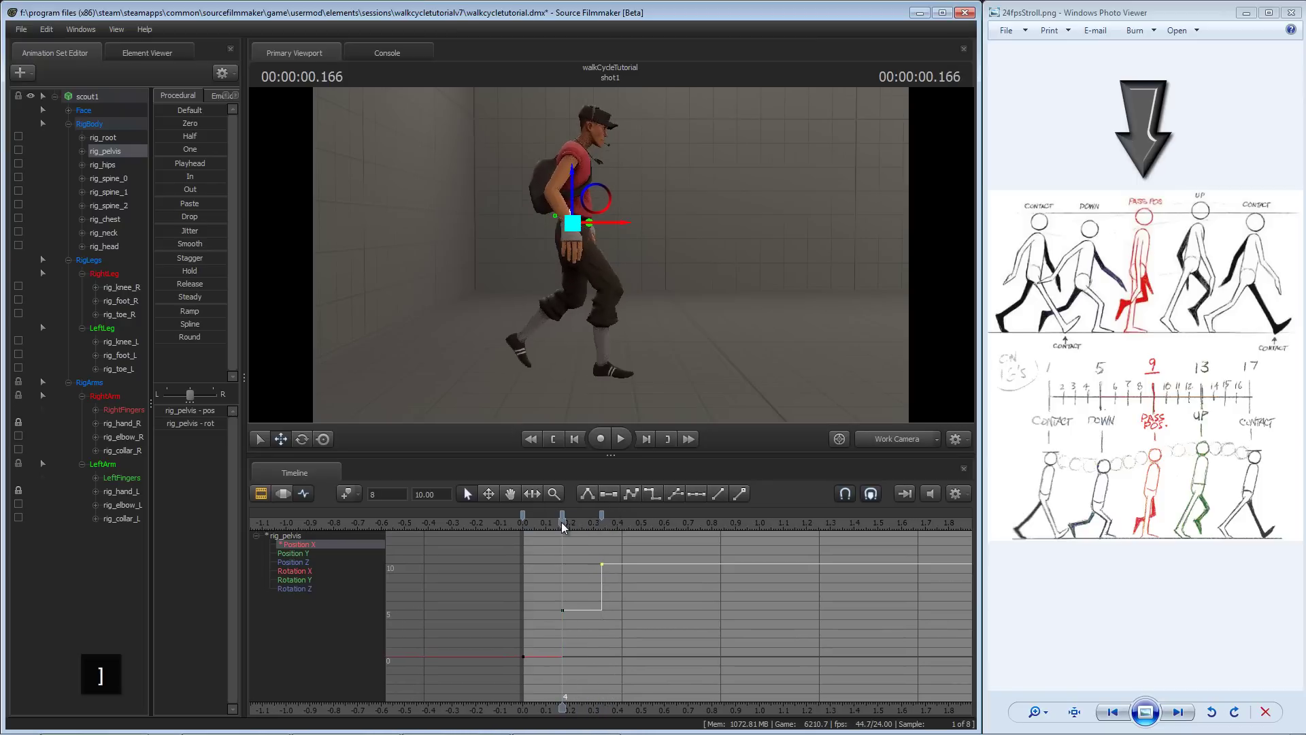
key("Up")
key("Down")
key("Down")
key("Up")
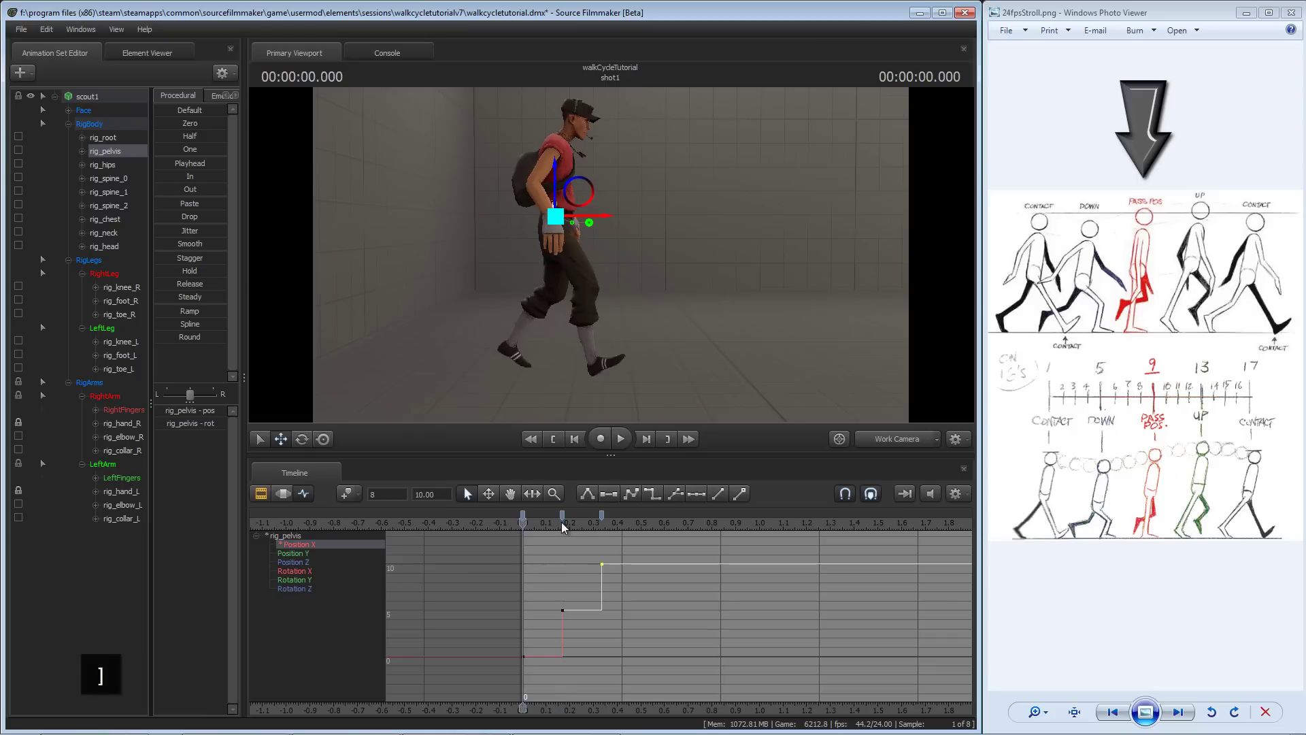
key("Down")
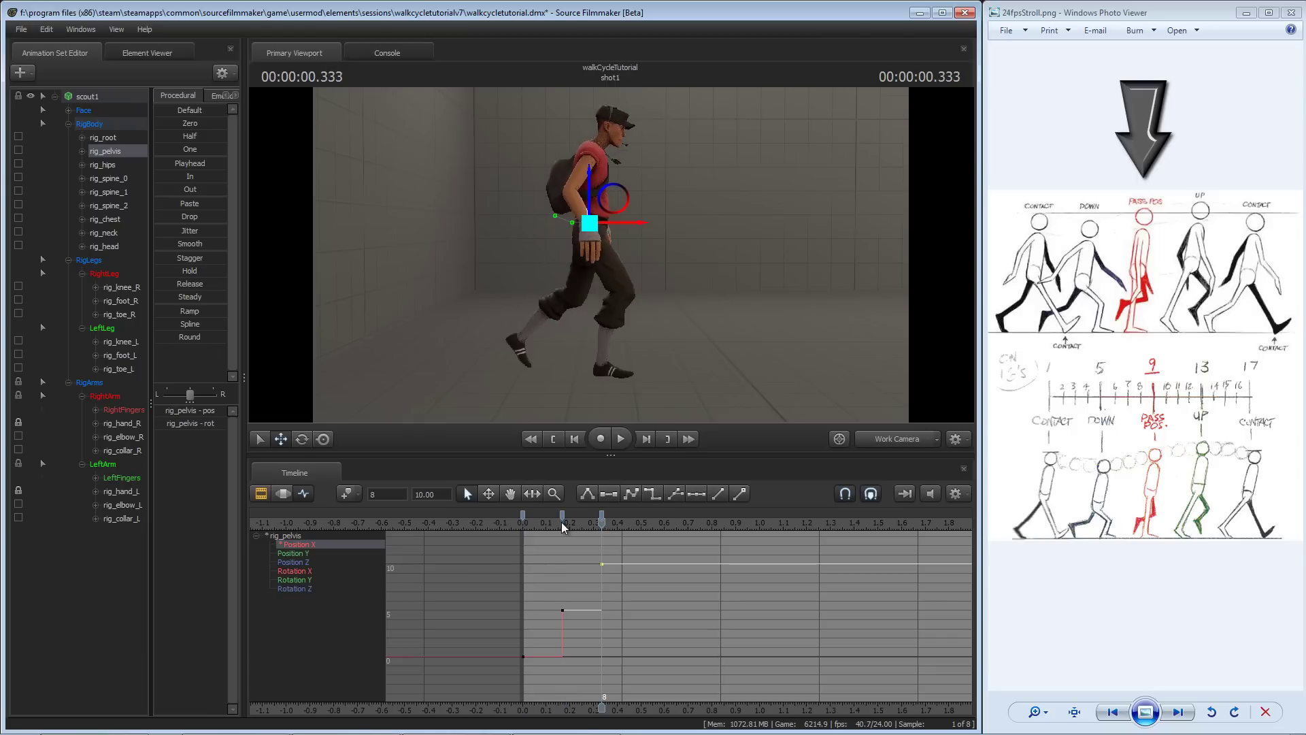
- Bring rig_foot_L forward behind the planted right leg at frame 8, lifted off the floor for the passing pose
key("ctrl")
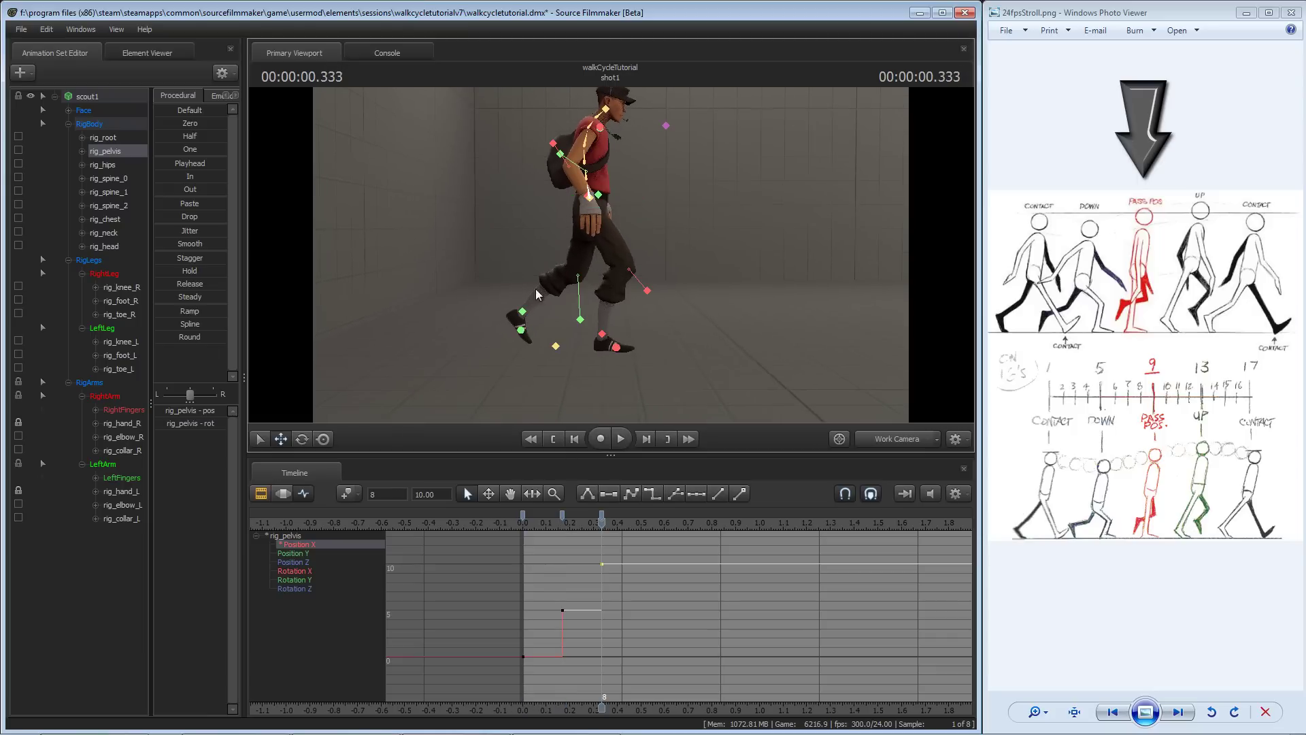
left_click(521, 311, "ctrl")
left_click_drag(528, 284, 606, 273)
key("e")
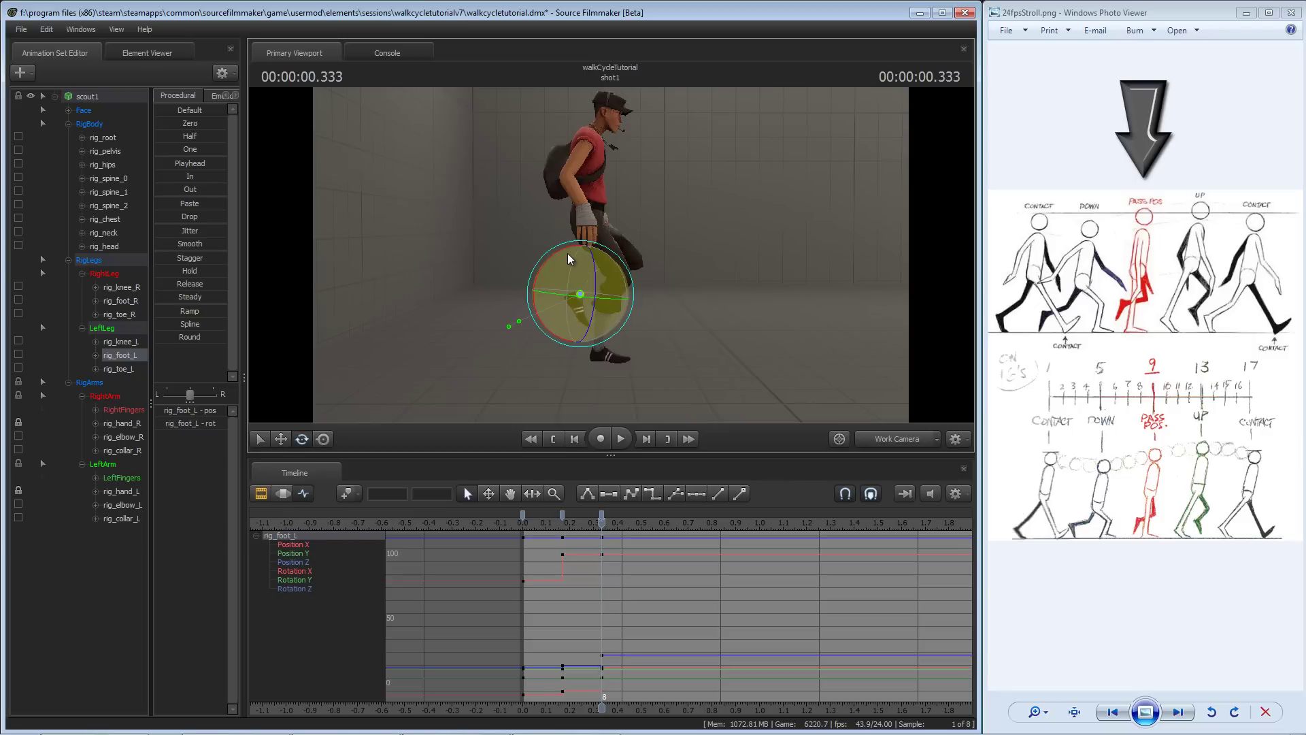
key("w")
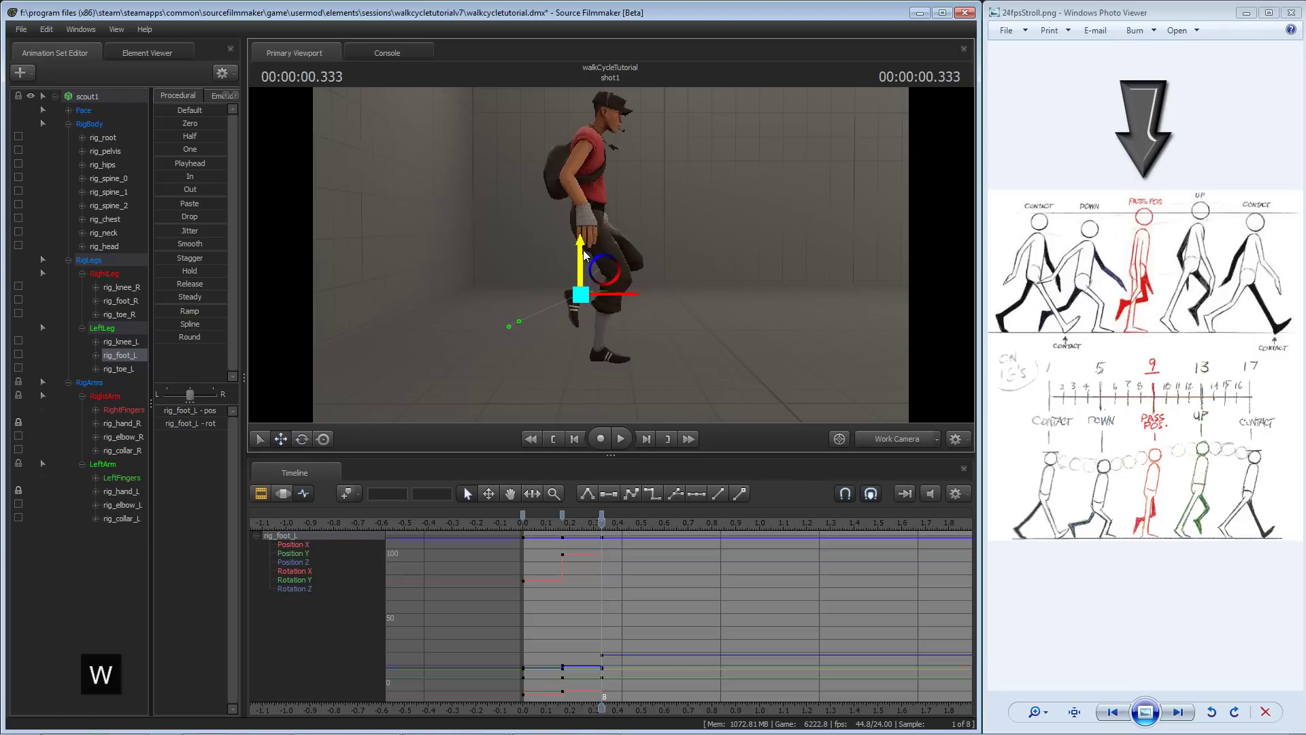
left_click_drag(582, 250, 582, 264)
middle_click_drag(610, 255, 599, 296)
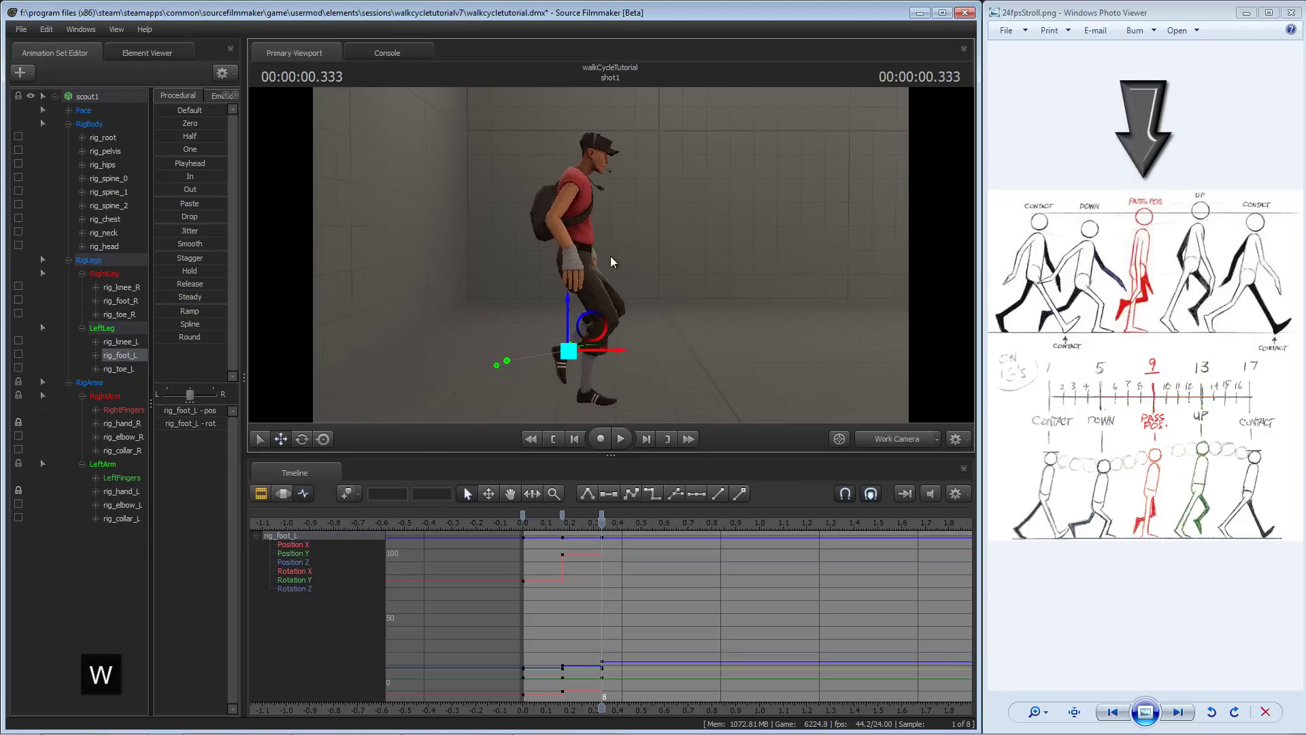
- Raise rig_pelvis at frame 8 to straighten the supporting right leg
left_click(575, 249, "ctrl")
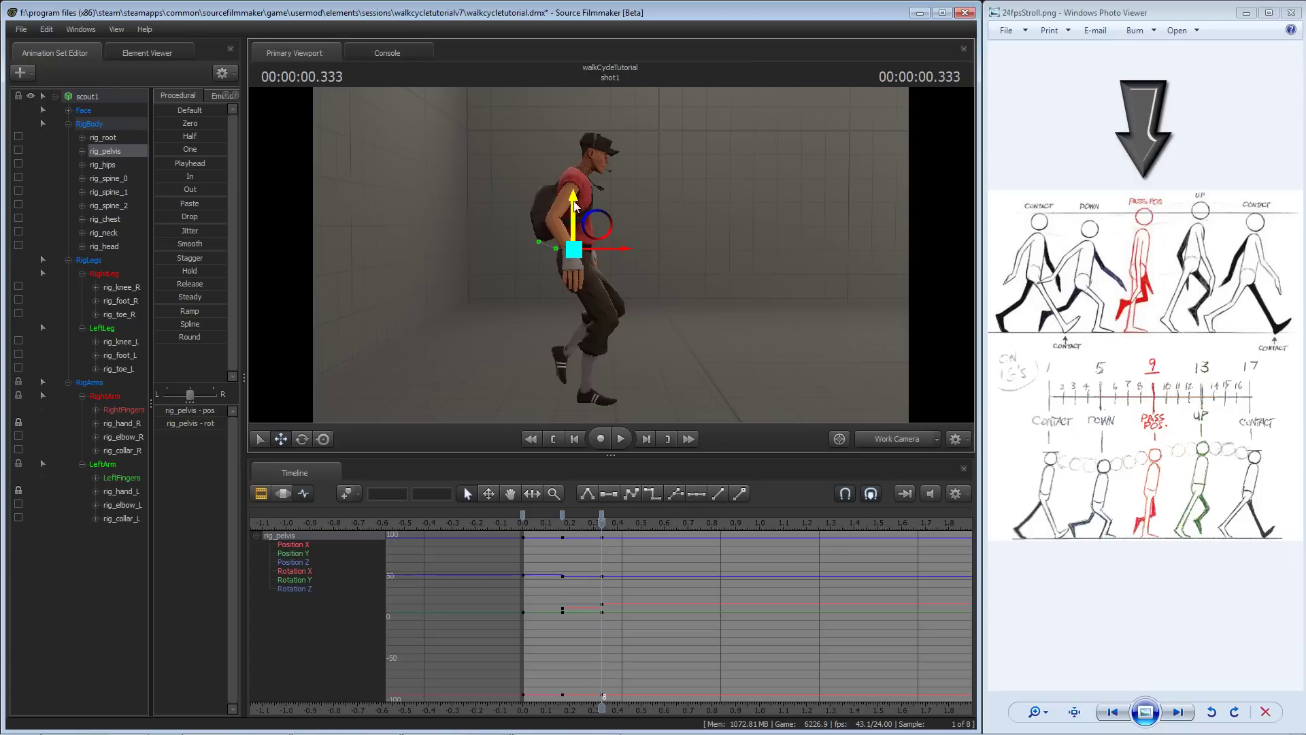
left_click_drag(573, 202, 577, 196)
key("bracketright")
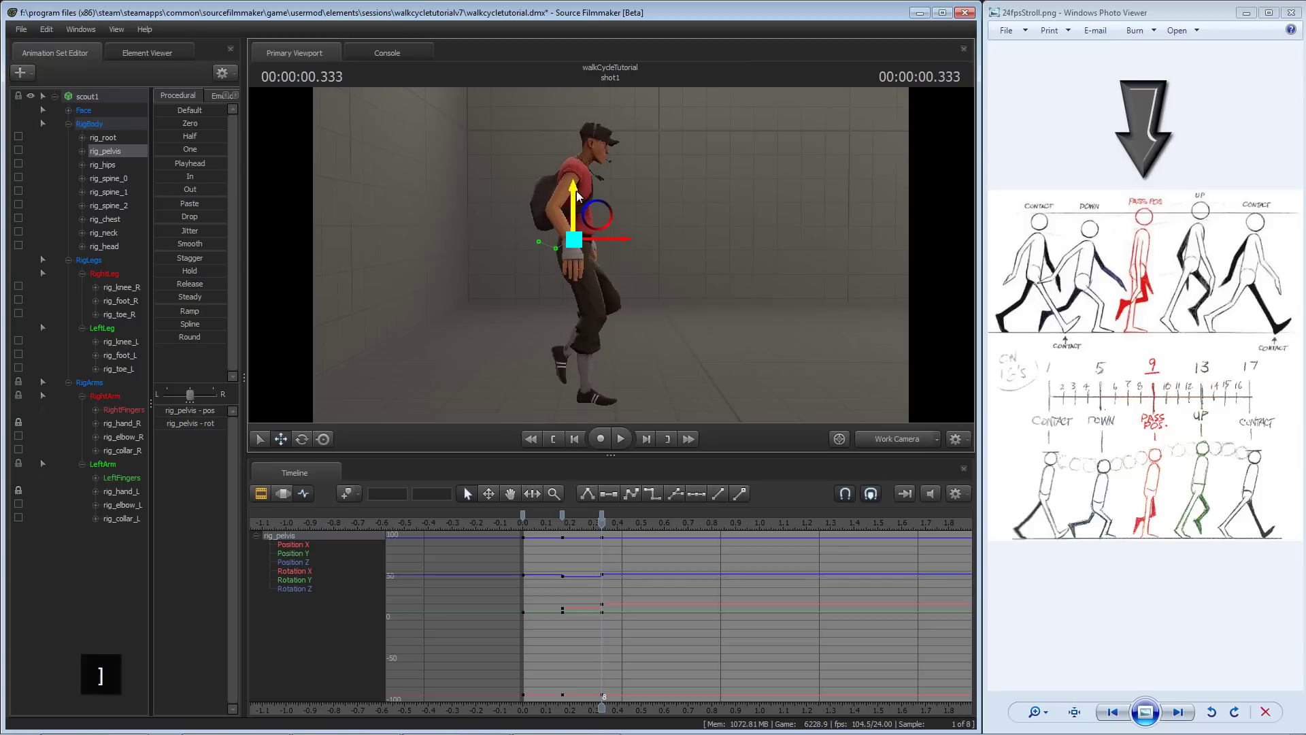
- Flip repeatedly through the keyed poses at frames 0, 4 and 8 to compare the body's rise and forward motion
key("bracketleft")
key("bracketright")
key("bracketleft")
key("bracketright")
key("bracketleft")
key("bracketright")
key("bracketleft")
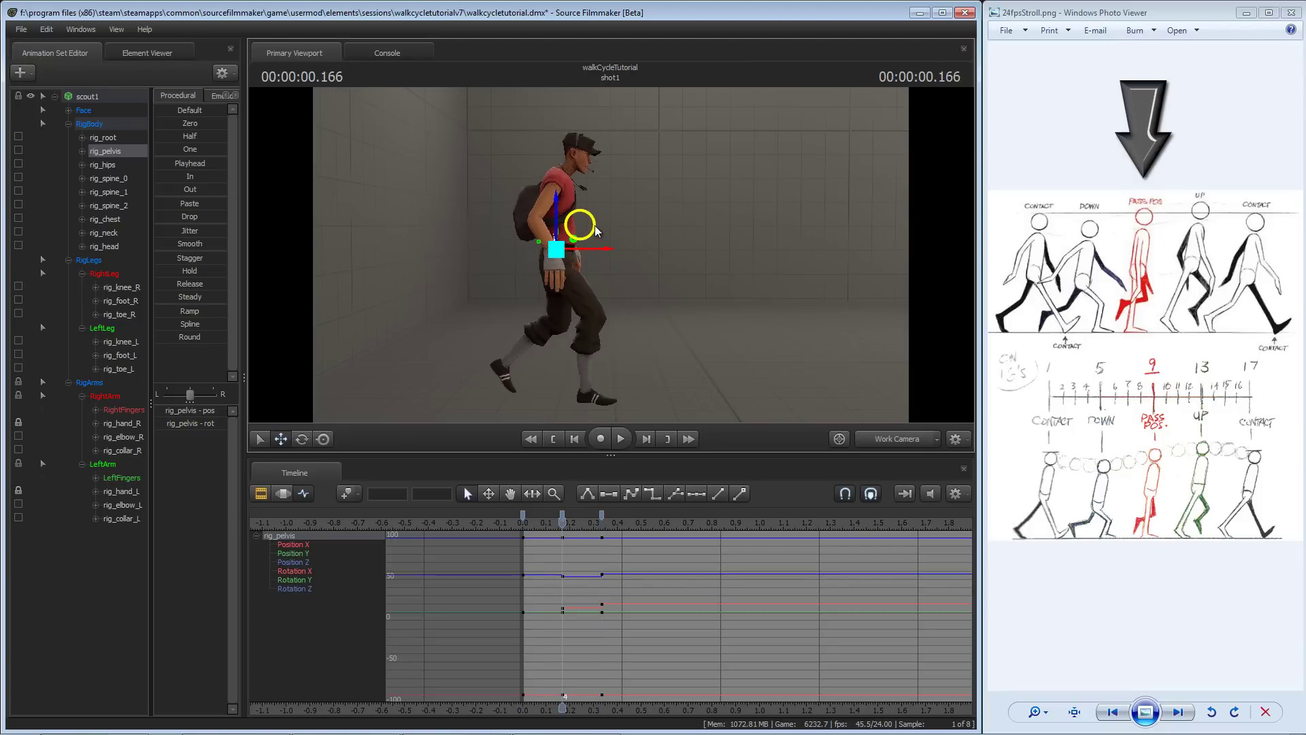
key("bracketright")
key("bracketleft")
key("bracketleft")
key("bracketright")
key("bracketleft")
key("bracketright")
key("bracketright")
key("bracketleft")
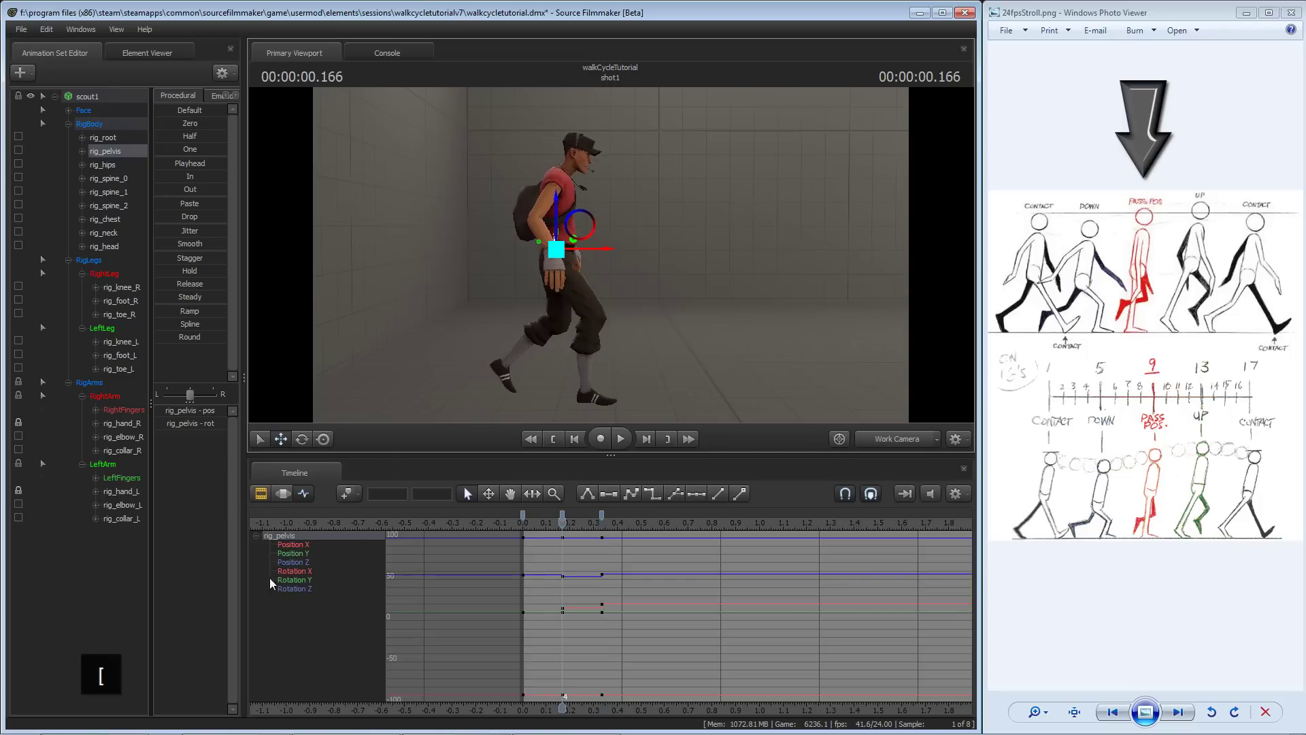
- Set rig_pelvis's Position X key at frame 4 to 7
left_click(304, 545)
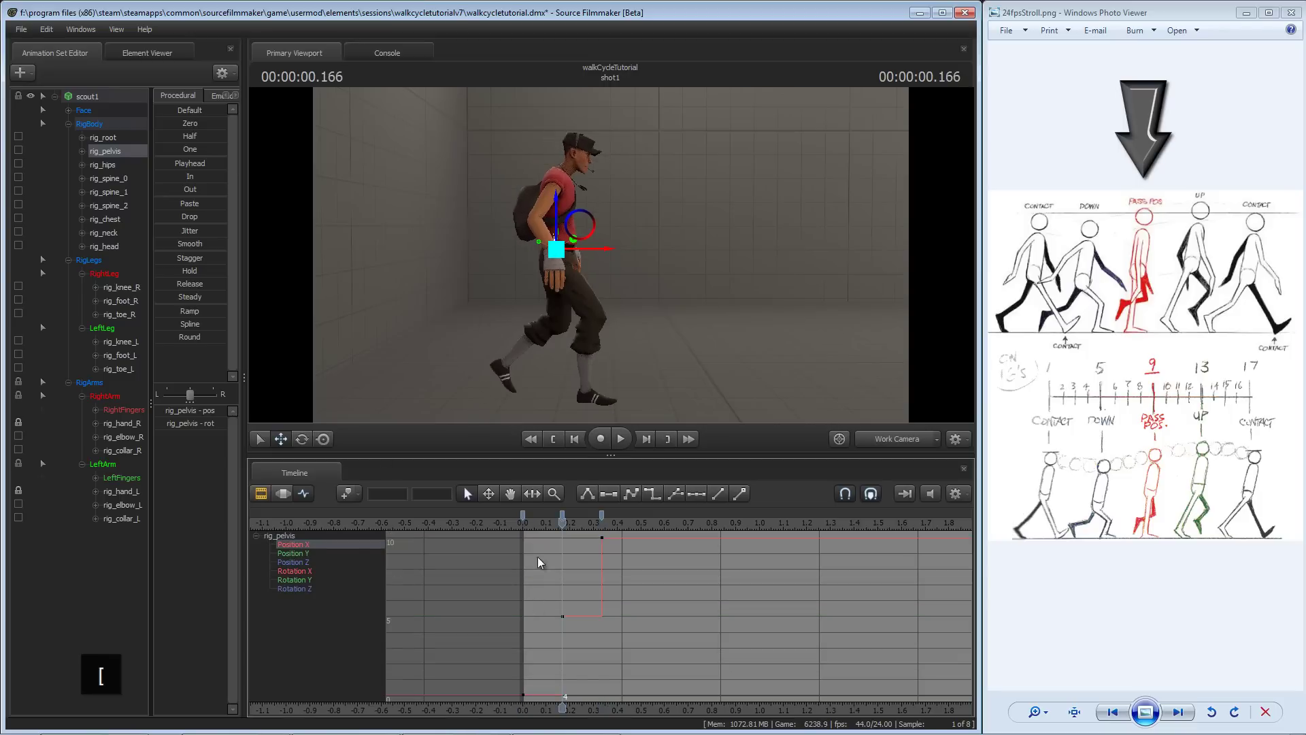
scroll(599, 606, "down", 3)
middle_click_drag(599, 606, 546, 593)
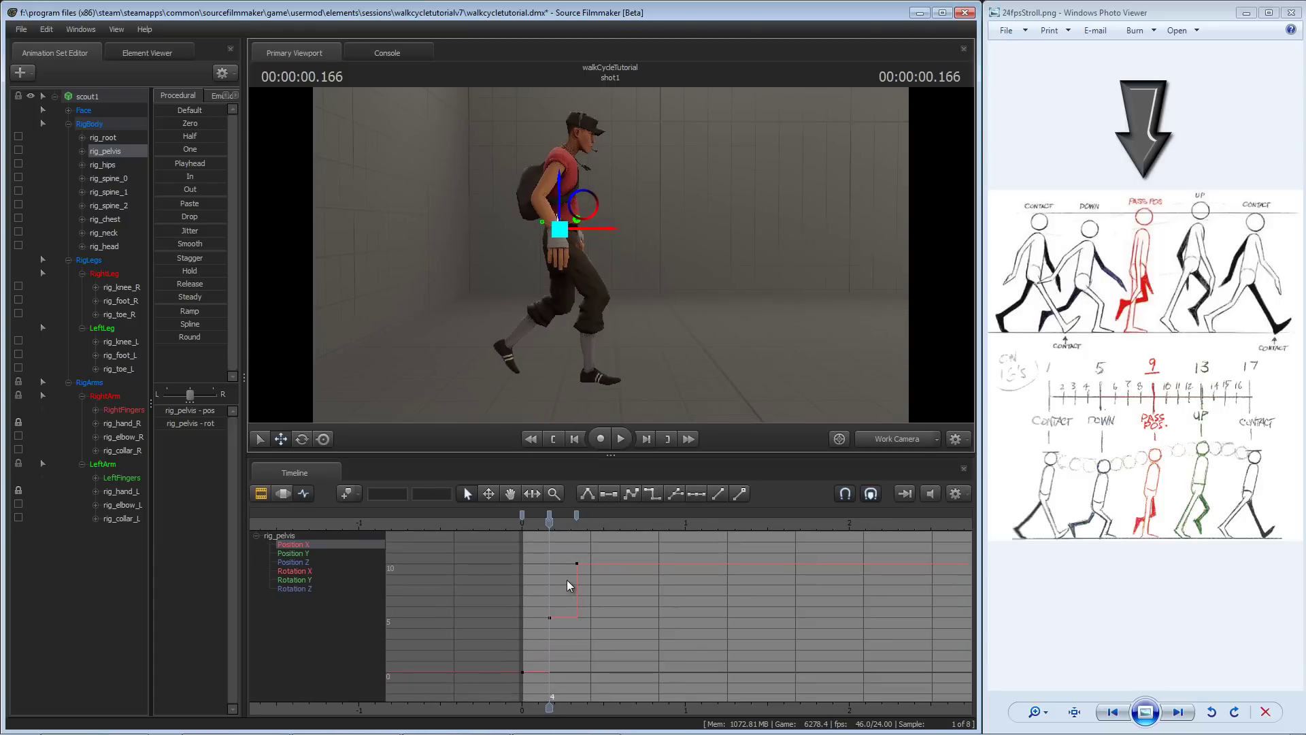
left_click_drag(542, 605, 559, 627)
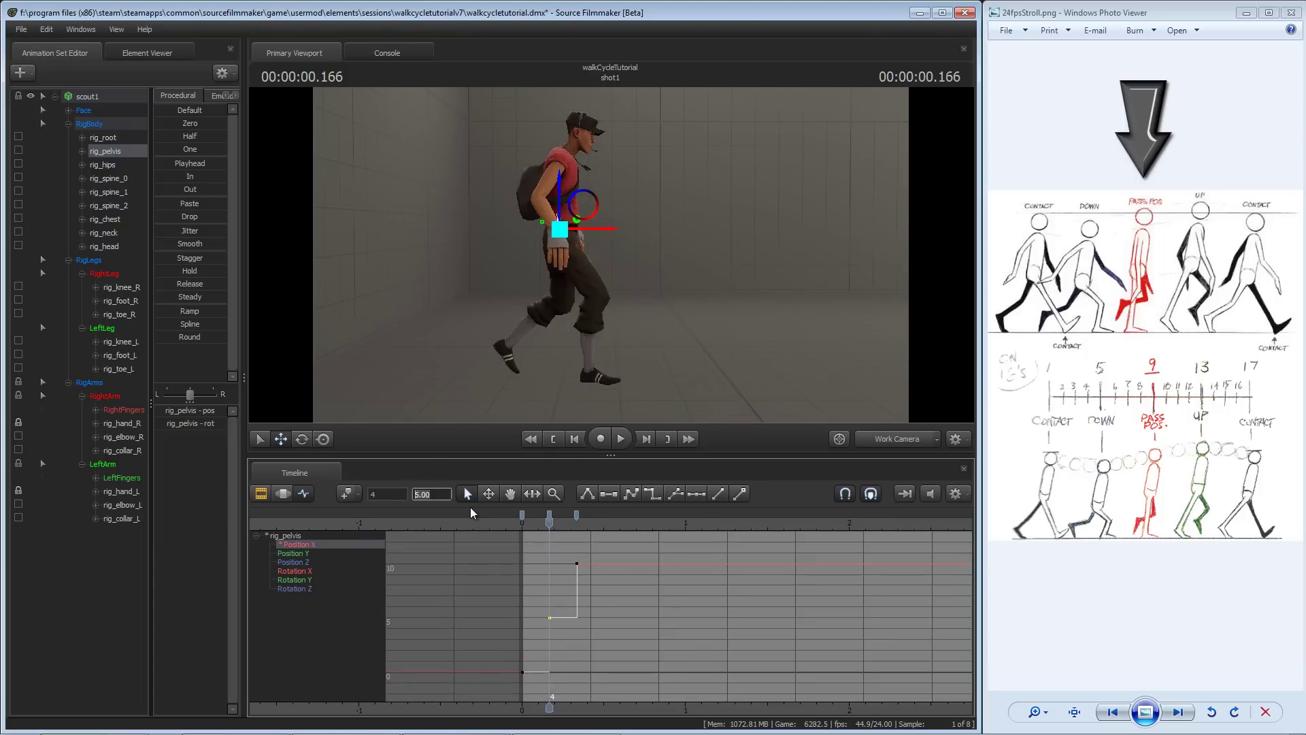
type("7")
key("Return")
- Set rig_pelvis's Position X key at frame 8 to 14
left_click_drag(596, 585, 551, 556)
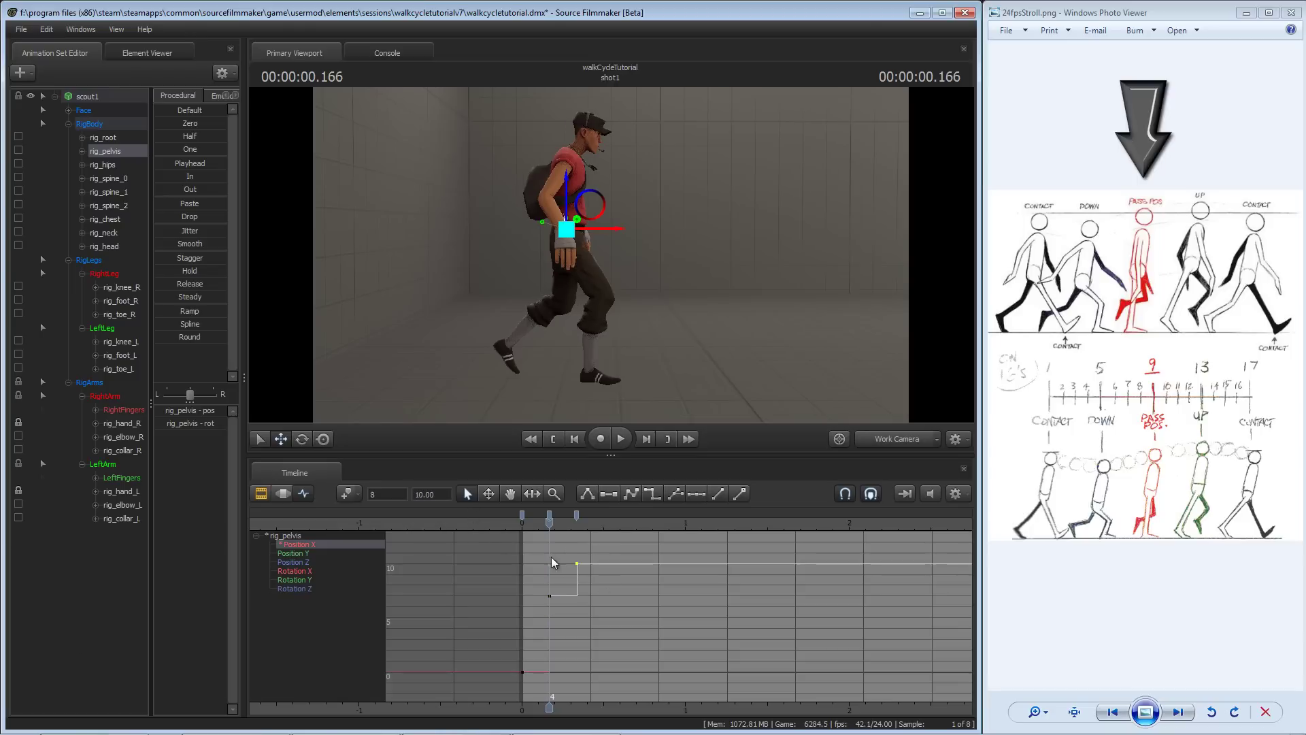
left_click(420, 494)
type("14")
key("Return")
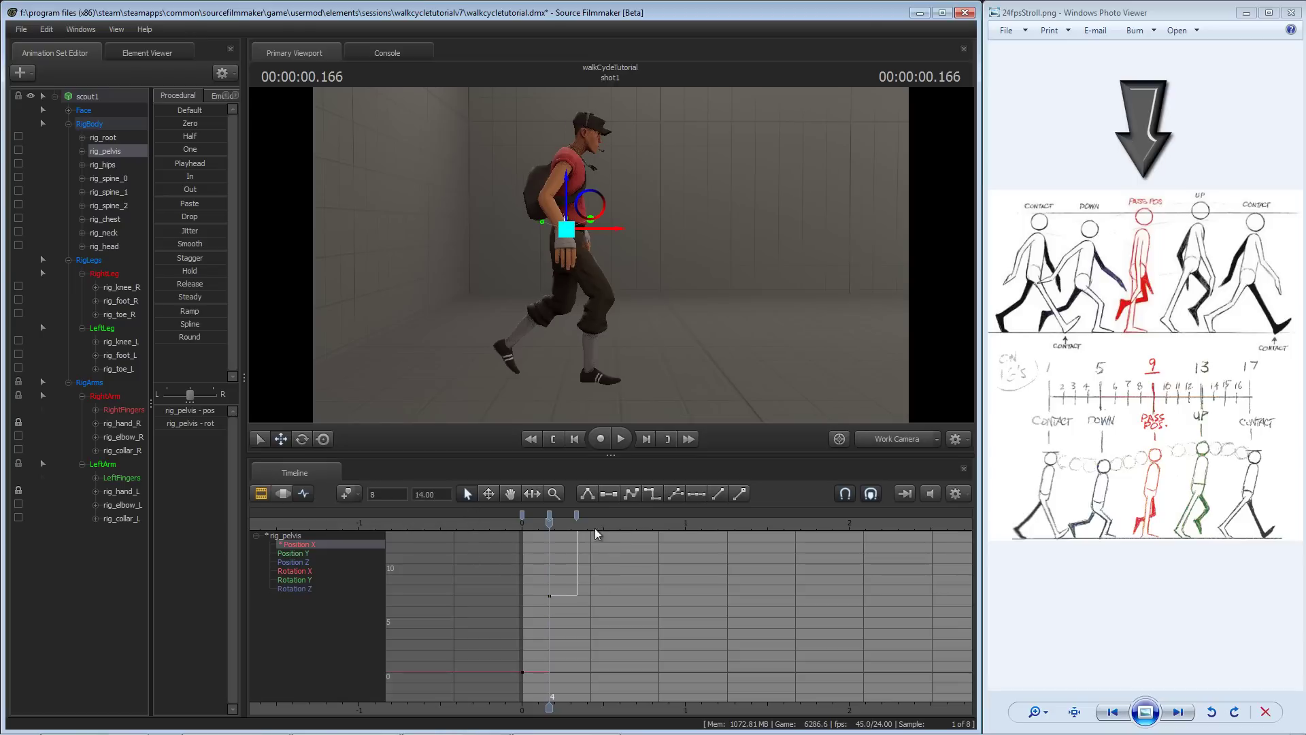
- Examine rig_pelvis's Position X keys at frames 4 and 8 and the passing pose at frame 8
mouse_move(549, 517)
left_mouse_down()
mouse_move(578, 517)
mouse_move(564, 517)
mouse_move(580, 529)
left_mouse_up()
key("ctrl+z")
scroll(580, 592, "down", 2)
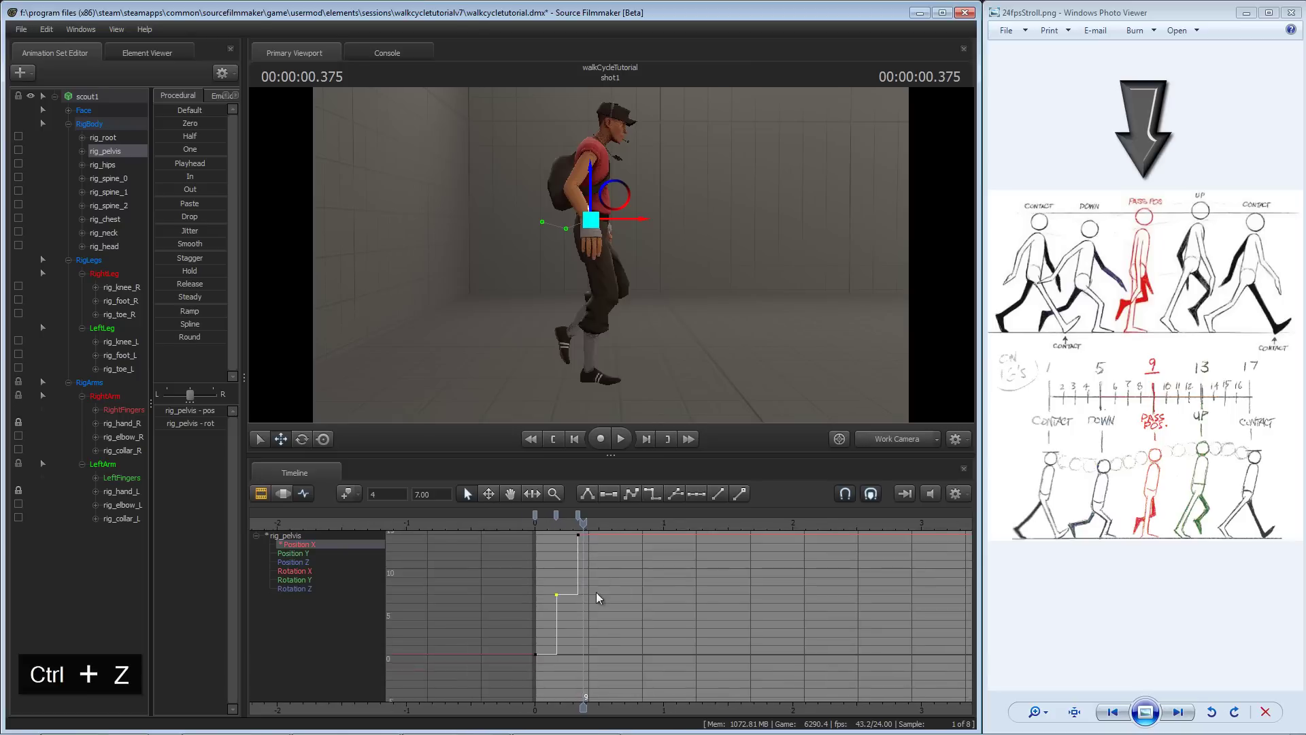
middle_click_drag(596, 592, 596, 634)
left_click_drag(552, 573, 633, 594)
middle_click_drag(635, 594, 635, 574)
mouse_move(577, 523)
left_mouse_down()
mouse_move(524, 527)
mouse_move(594, 538)
mouse_move(540, 536)
mouse_move(594, 536)
mouse_move(577, 534)
left_mouse_up()
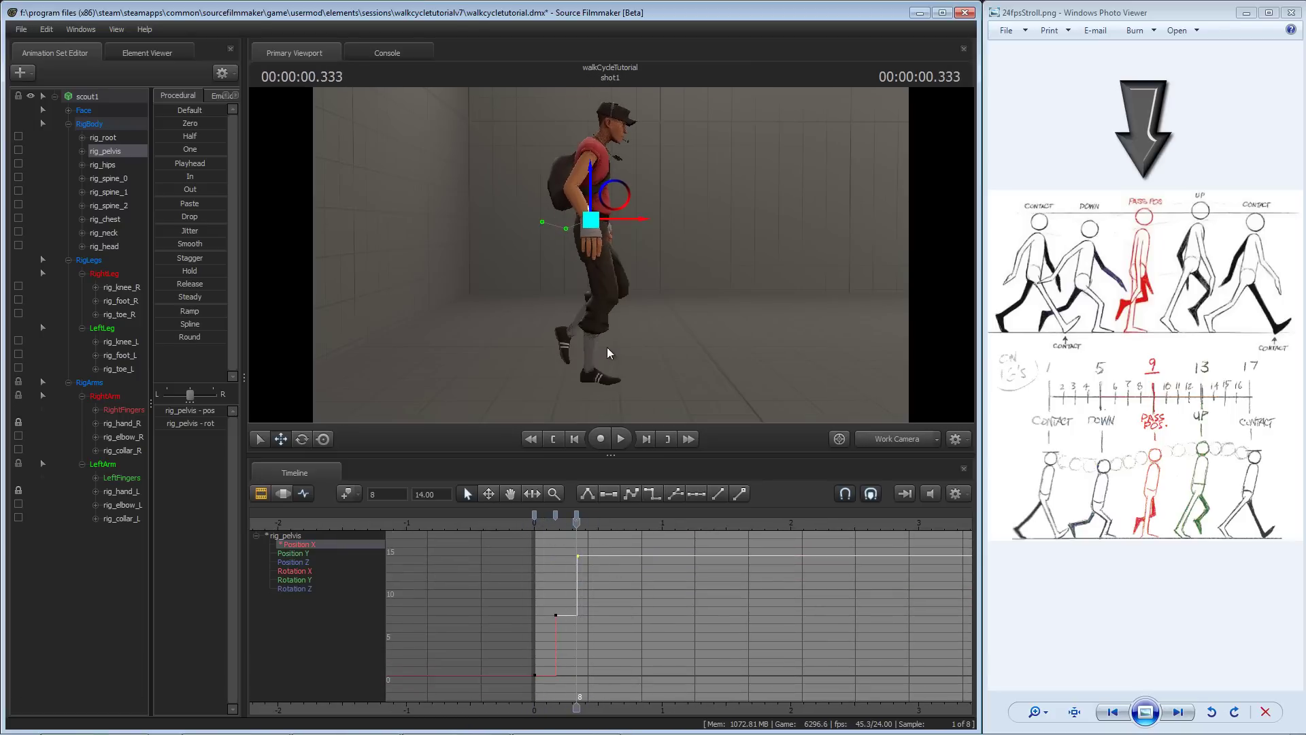
left_click_drag(606, 348, 611, 262)
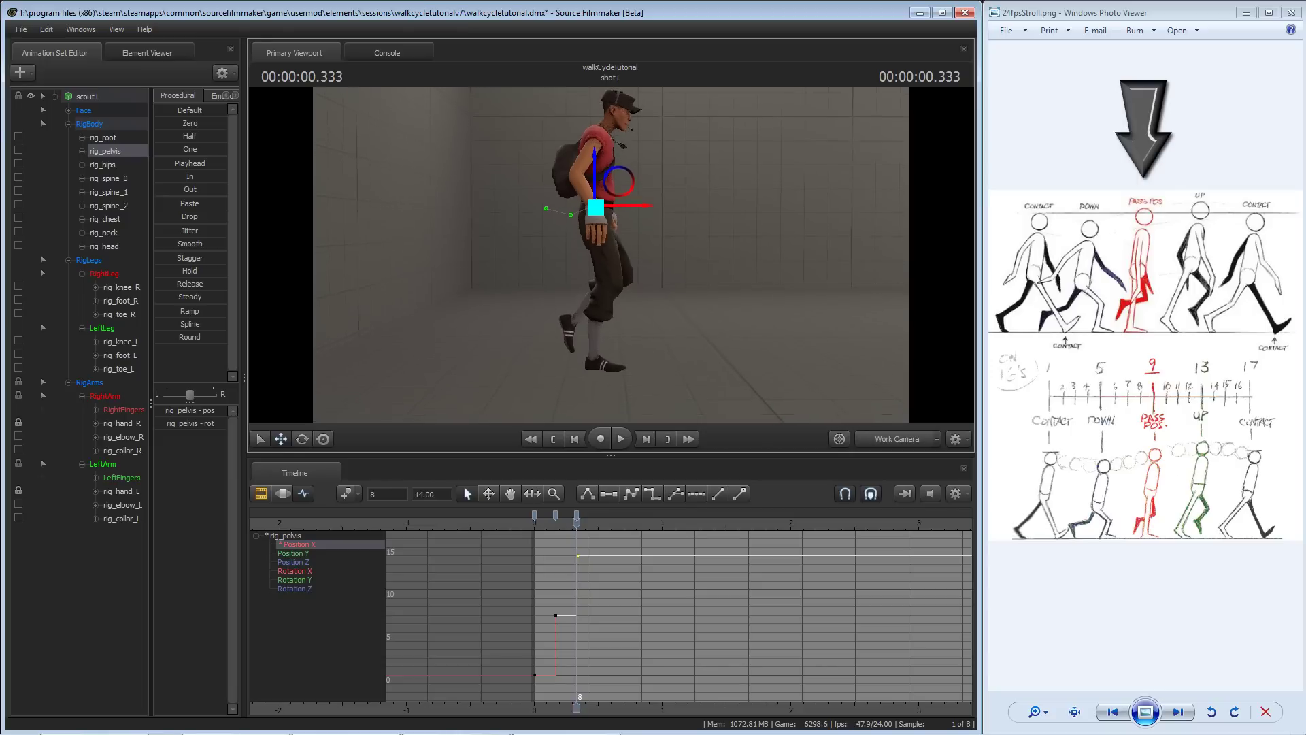
- Move rig_pelvis forward at frame 12 to key the body for the up pose
mouse_move(578, 523)
left_mouse_down()
mouse_move(609, 526)
mouse_move(579, 518)
mouse_move(600, 518)
left_mouse_up()
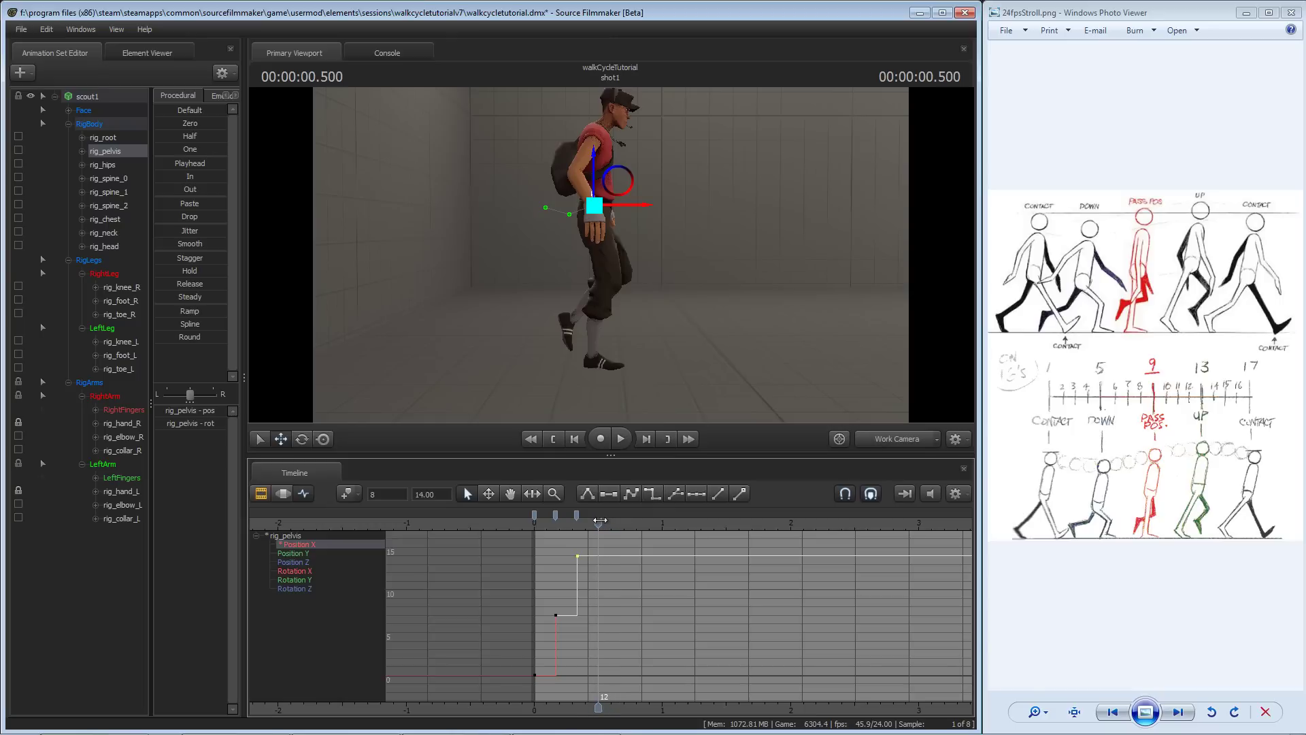
key("d")
mouse_move(565, 337)
left_mouse_down()
mouse_move(610, 255)
mouse_move(610, 286)
mouse_move(609, 255)
mouse_move(565, 337)
left_mouse_up()
key("z")
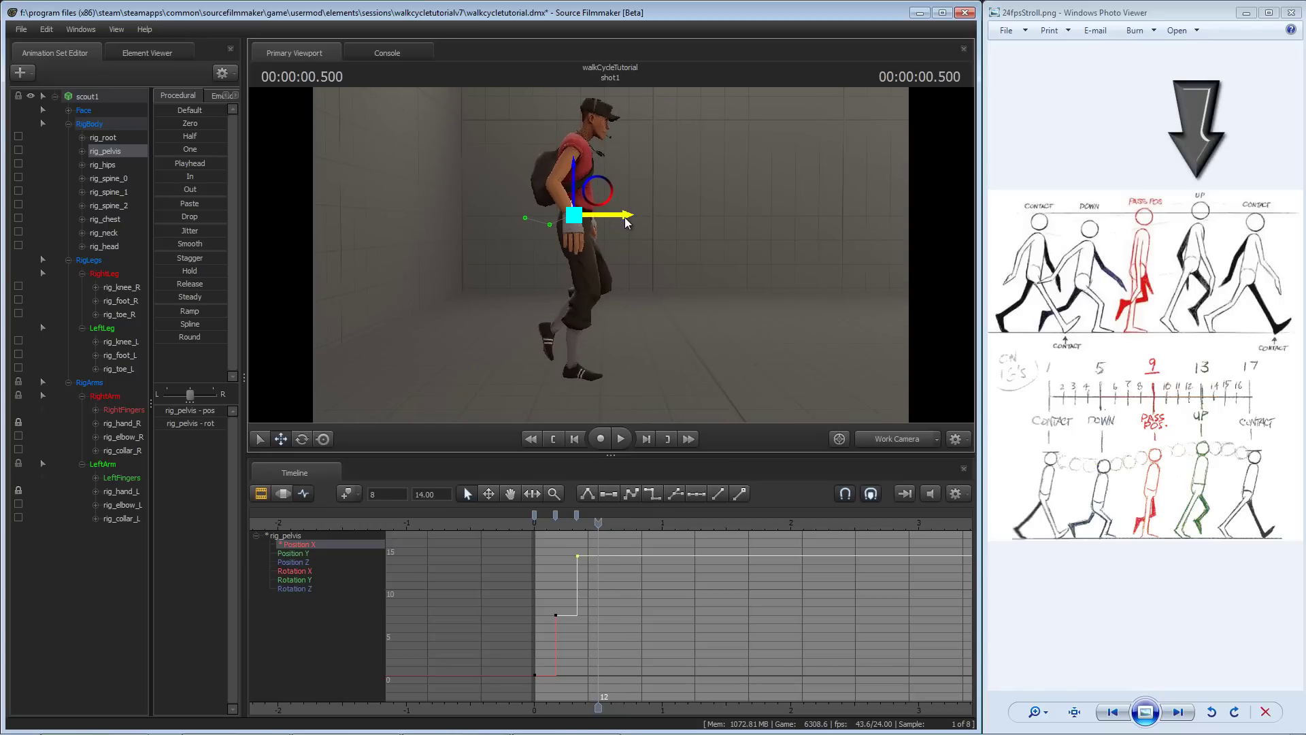
left_click_drag(626, 223, 647, 222)
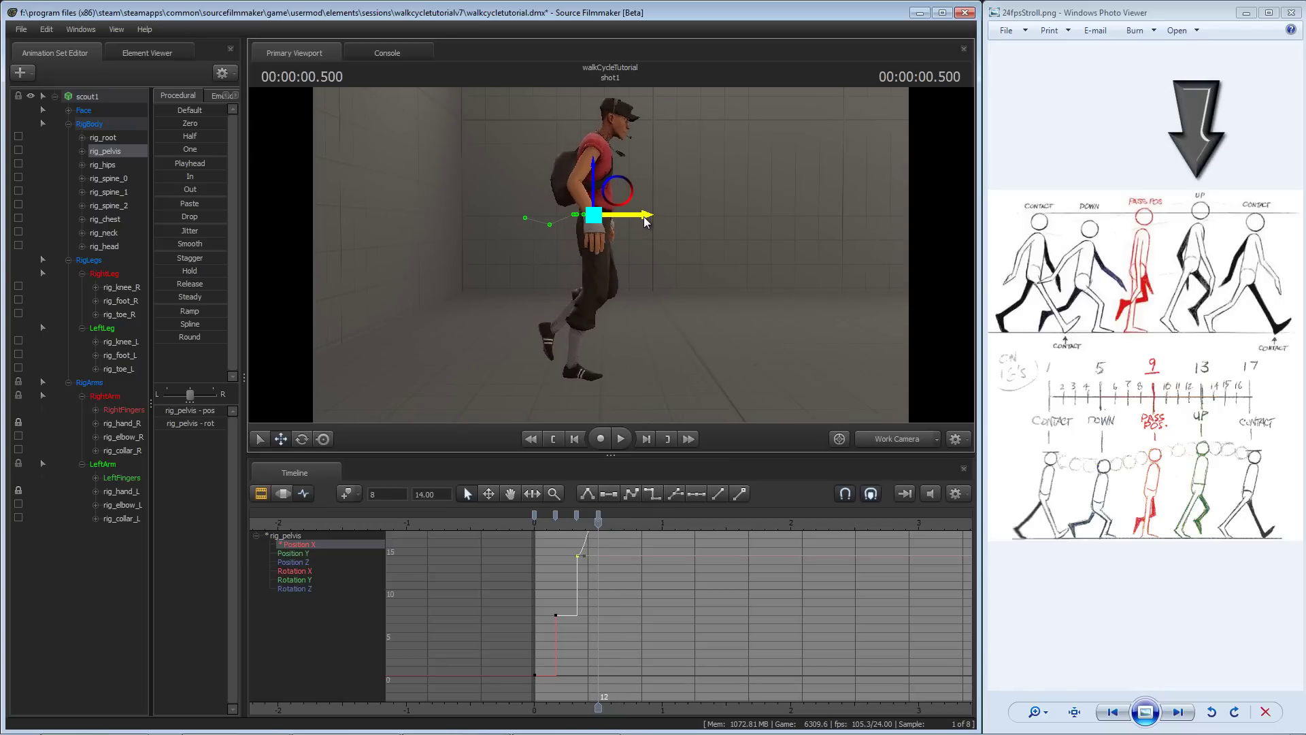
- Set rig_pelvis's Position X key at frame 12 to 21
right_click_drag(630, 595, 648, 571, "alt")
middle_click_drag(647, 571, 651, 638, "alt")
left_click(612, 594)
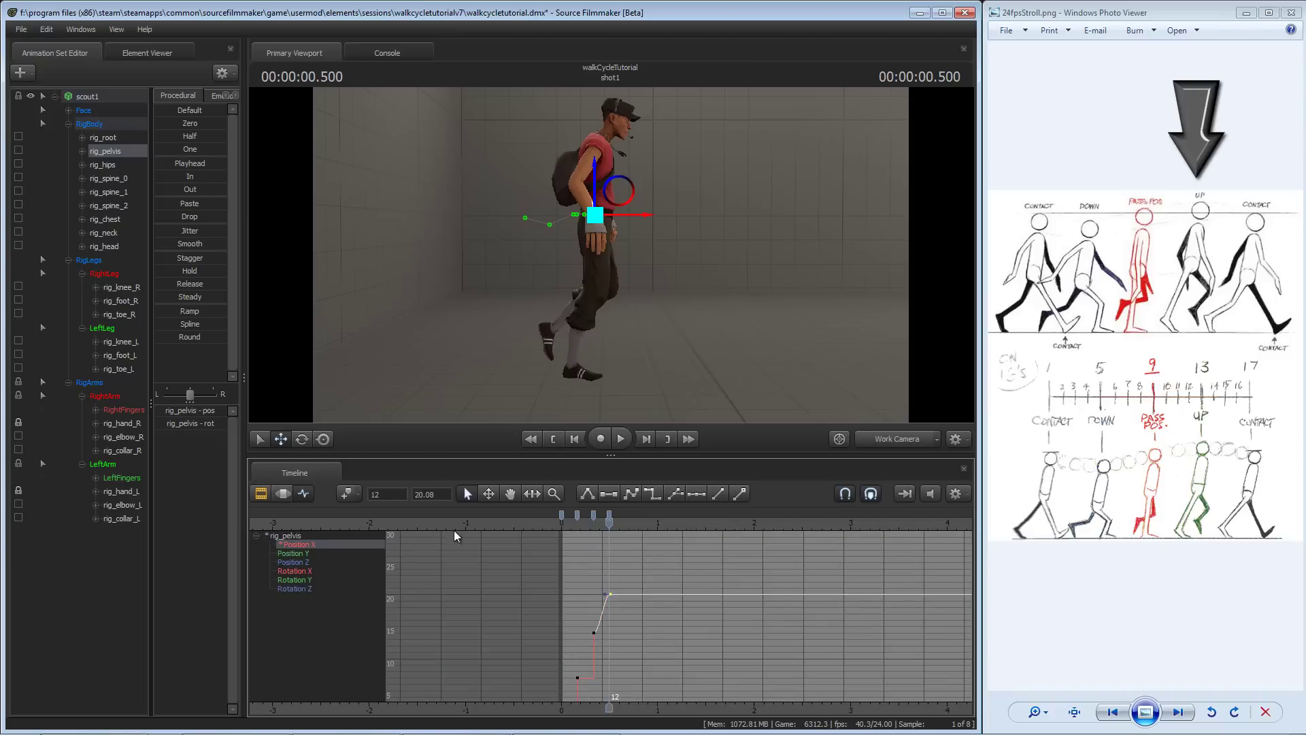
left_click(577, 677)
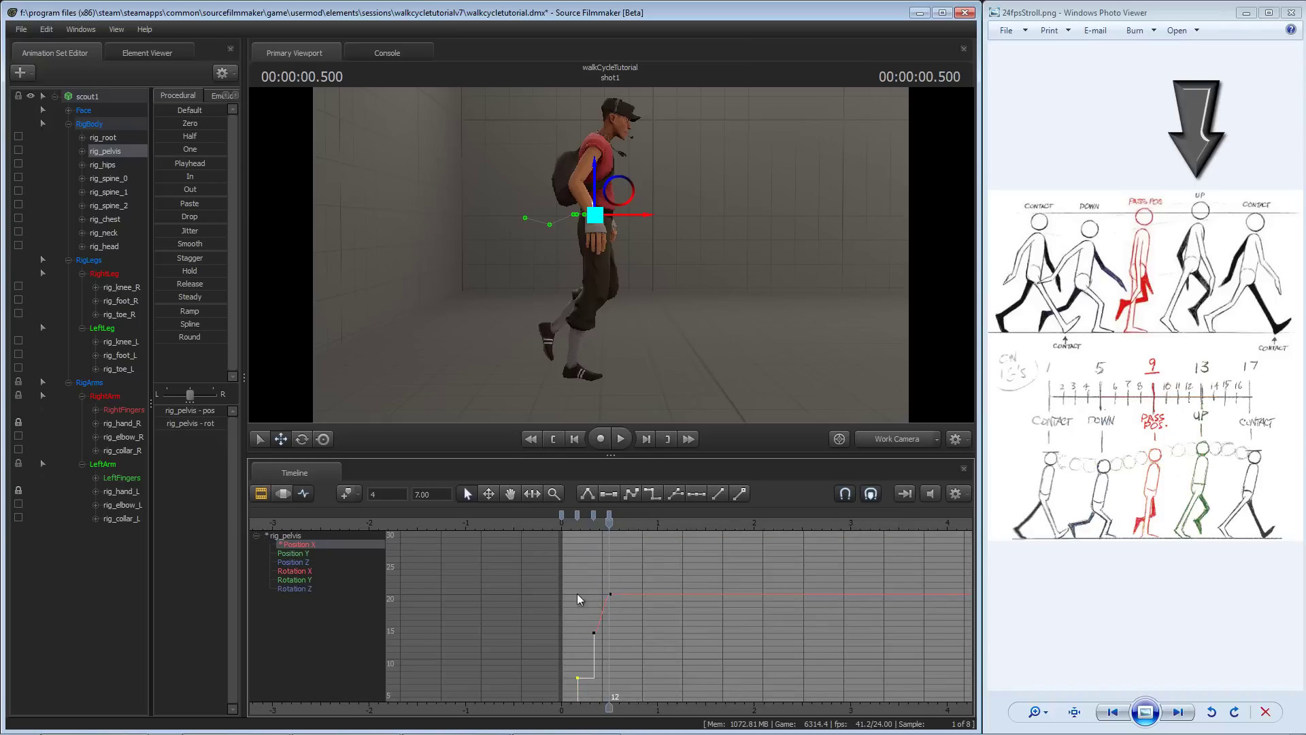
left_click_drag(631, 602, 632, 604)
type("21")
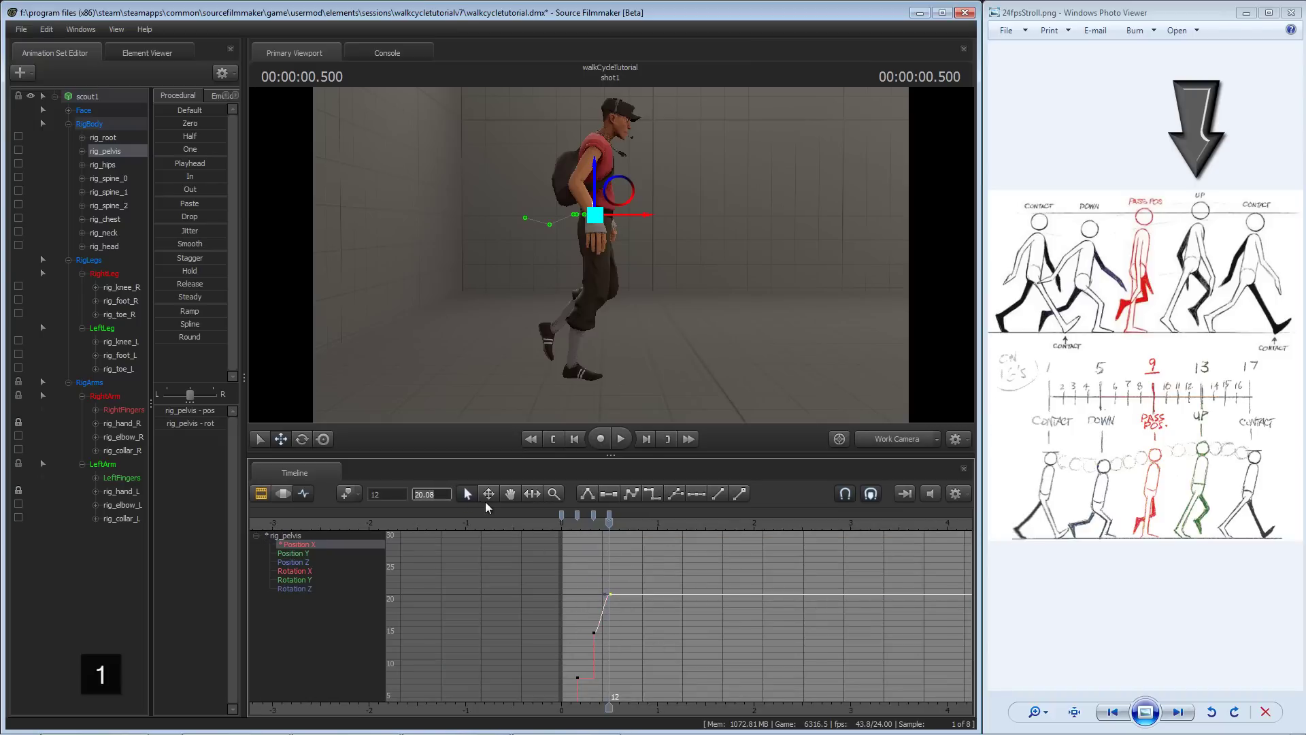
key("Return")
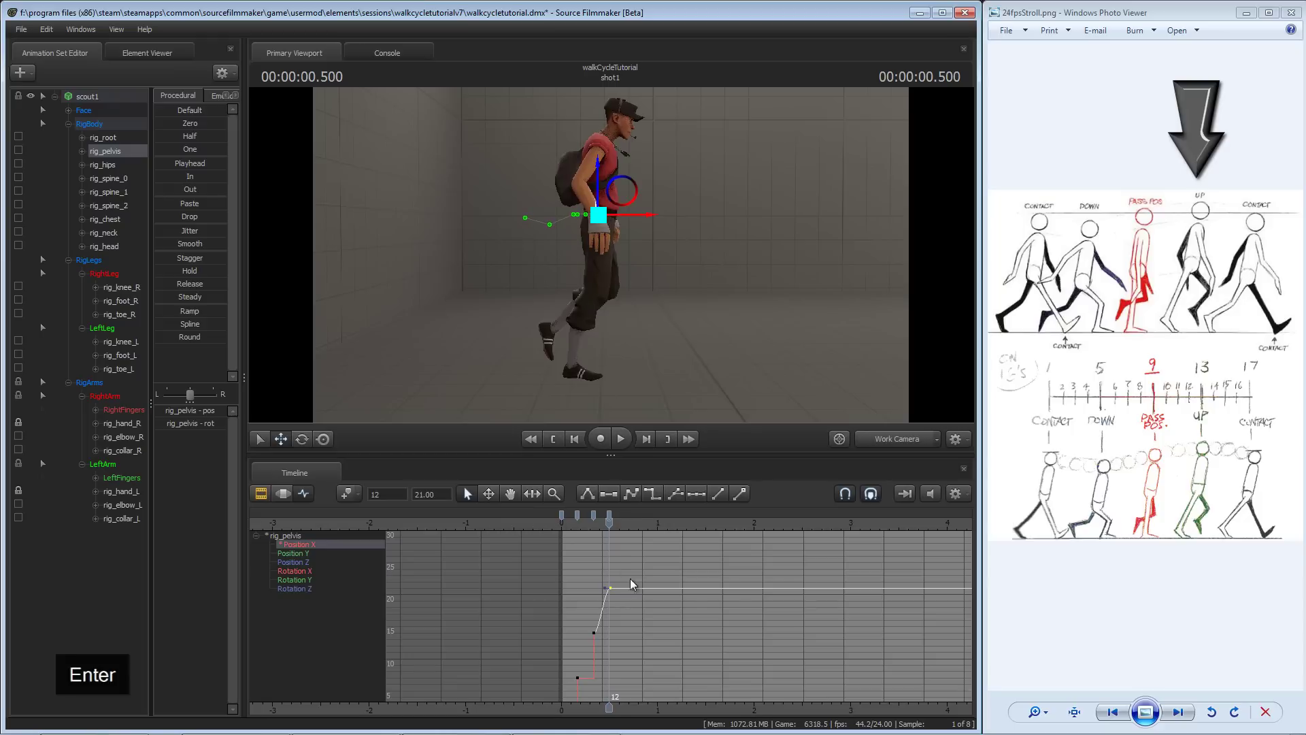
- Give rig_pelvis's Position X keys at frames 8 and 12 stepped tangents
middle_click_drag(634, 589, 639, 566)
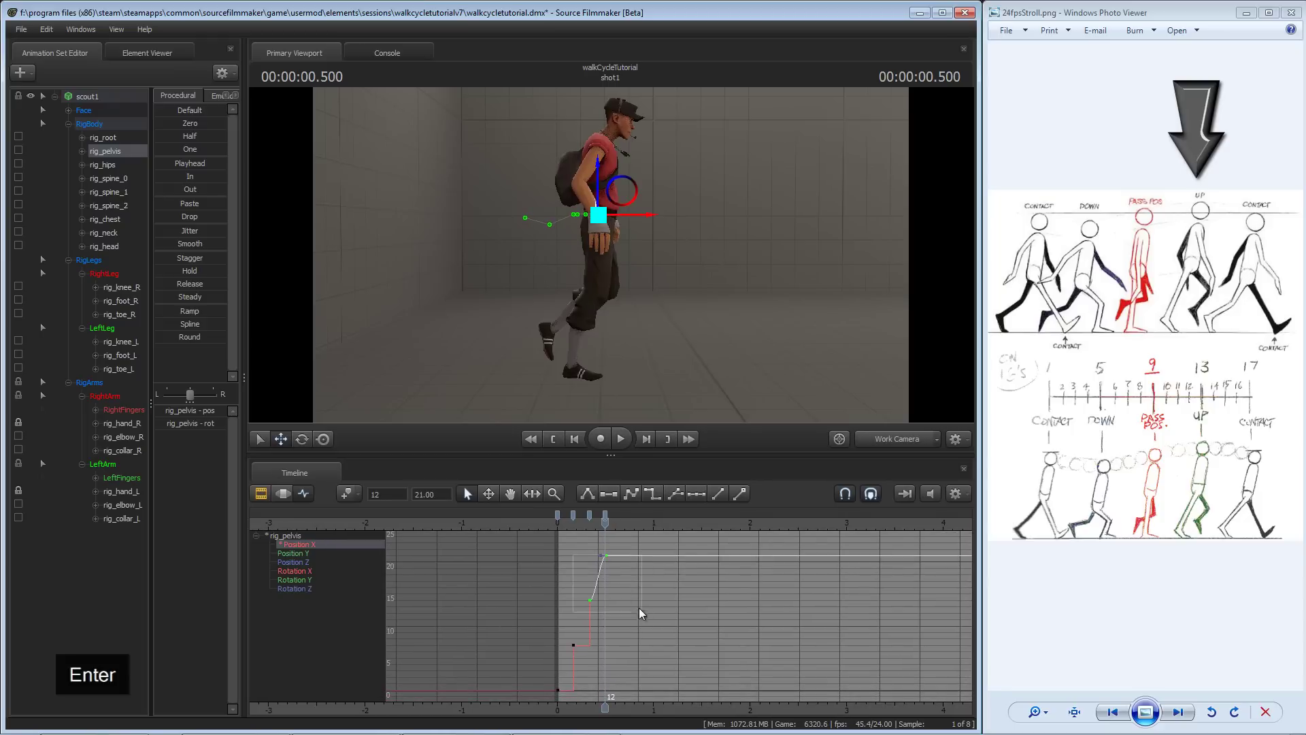
left_click(589, 600)
left_click(631, 493)
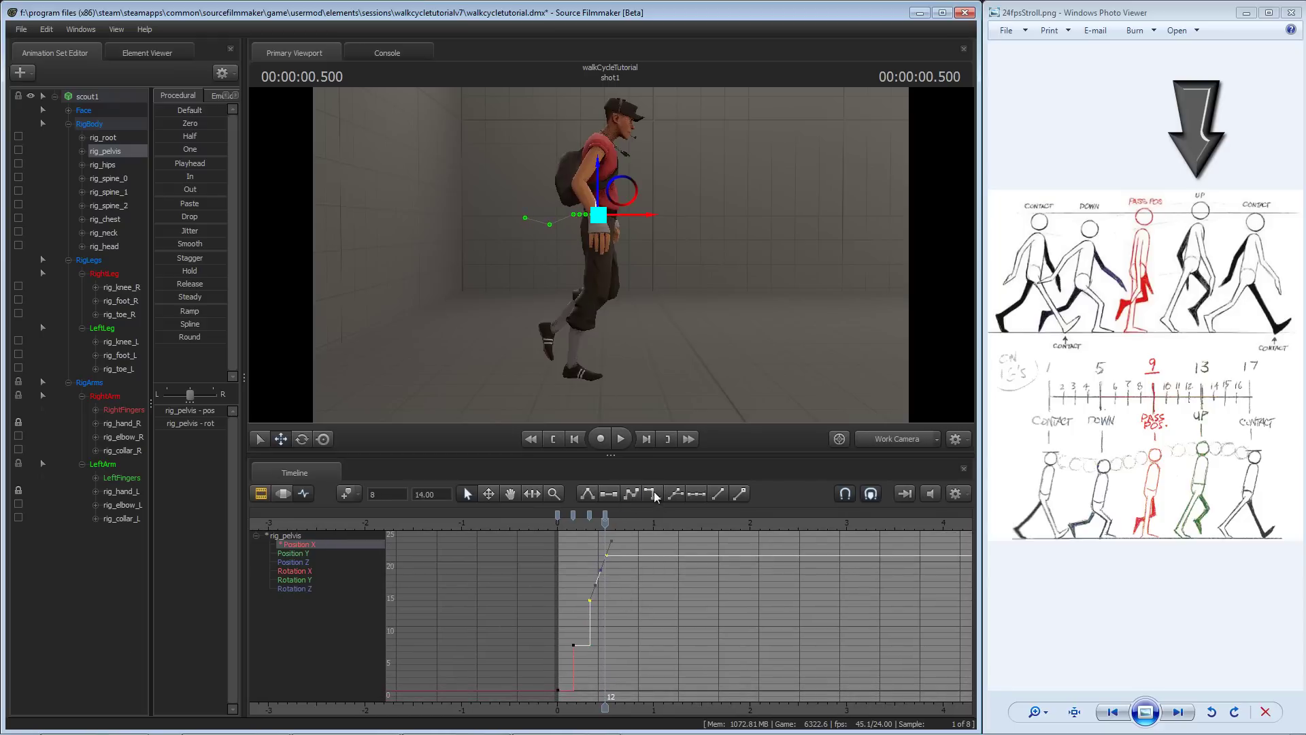
left_click(642, 556)
mouse_move(604, 523)
left_mouse_down()
mouse_move(561, 523)
mouse_move(605, 523)
left_mouse_up()
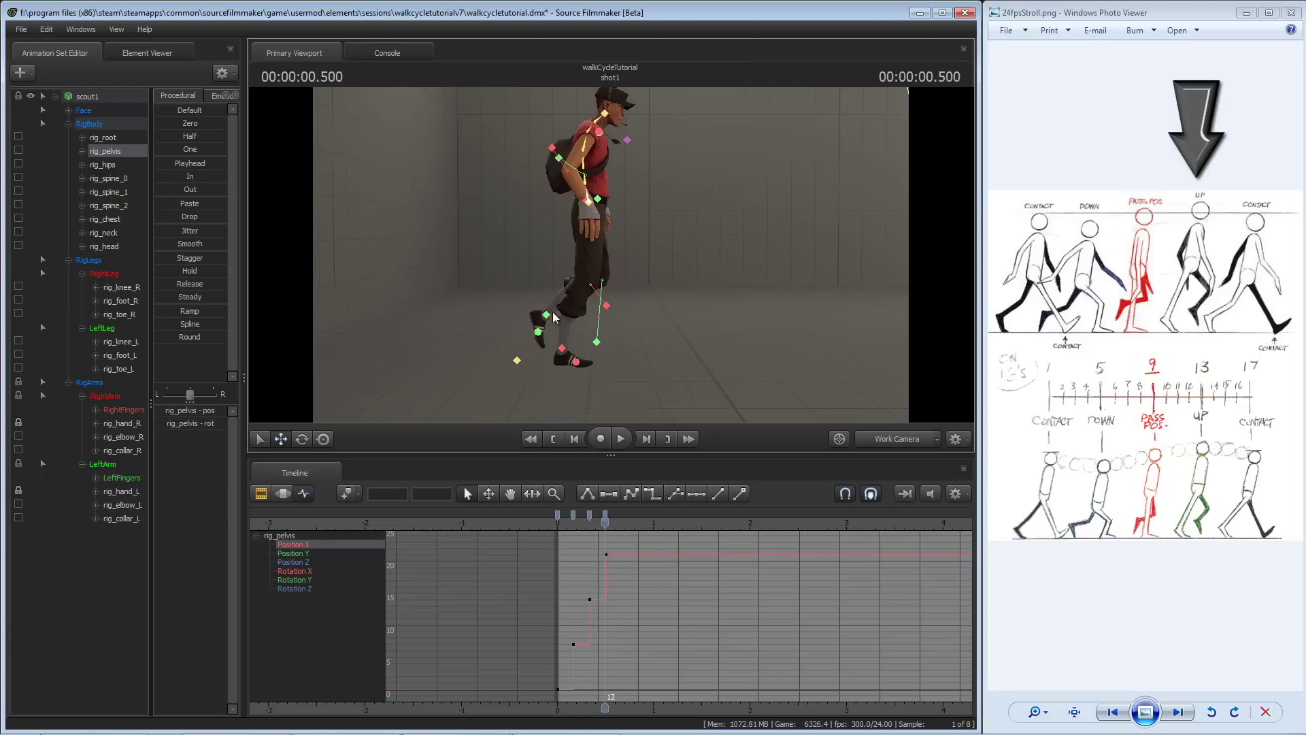
- Swing rig_foot_L forward past the supporting leg at frame 12 and rotate it for the up pose, keeping it off the floor
left_click(587, 354)
left_click_drag(596, 320, 664, 304)
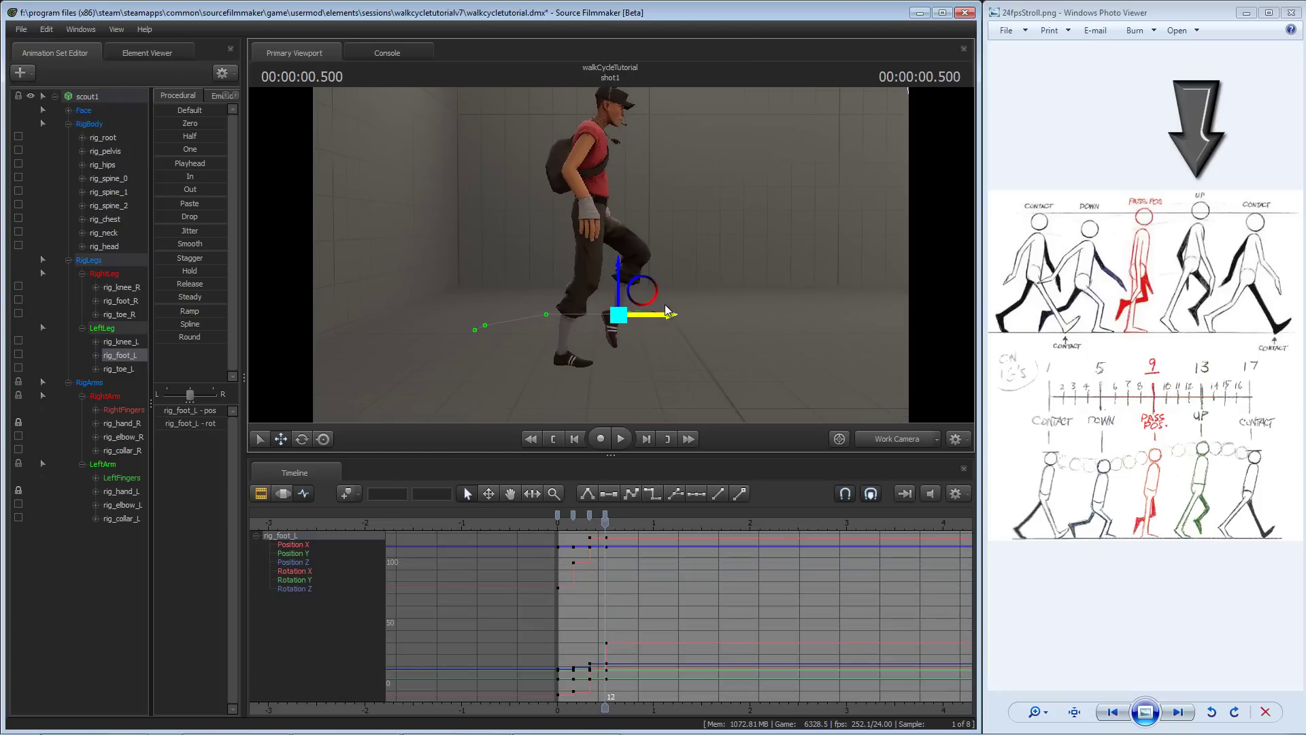
key("e")
left_click_drag(599, 272, 581, 286)
key("w")
key("e")
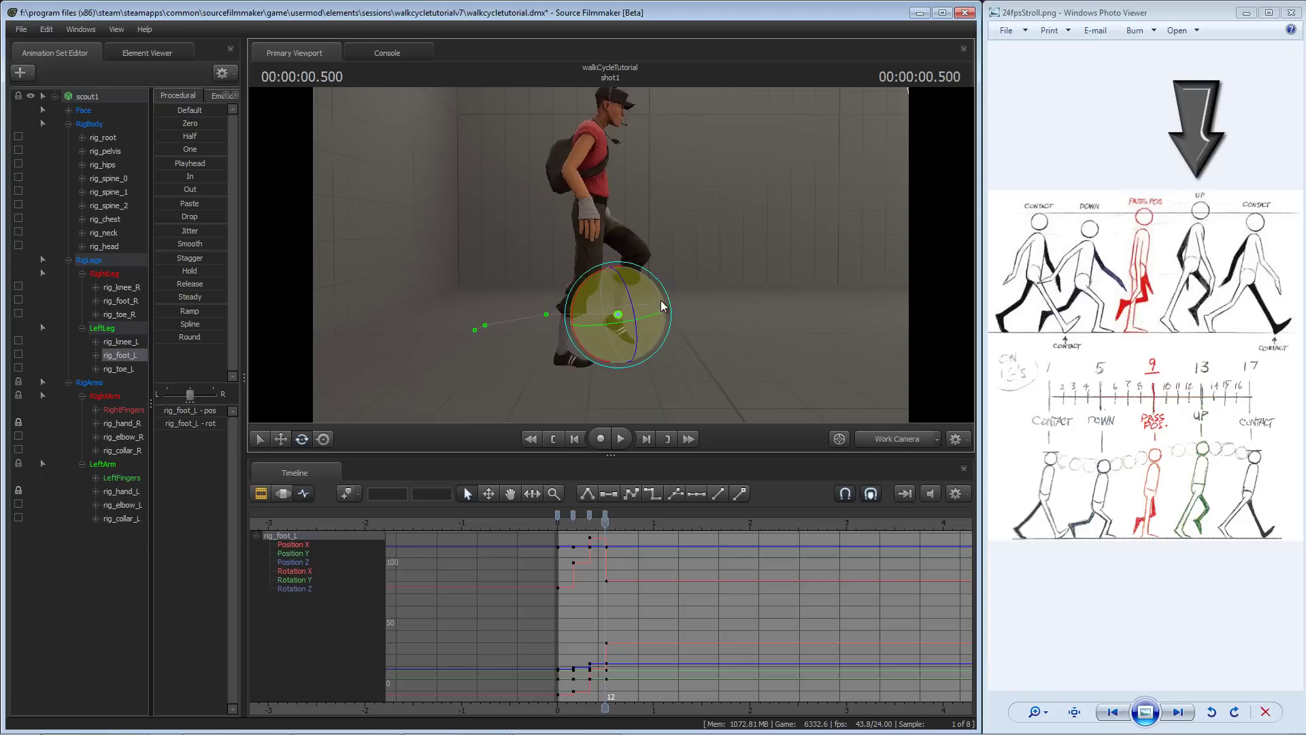
key("w")
mouse_move(618, 273)
left_mouse_down()
mouse_move(623, 221)
mouse_move(626, 267)
left_mouse_up()
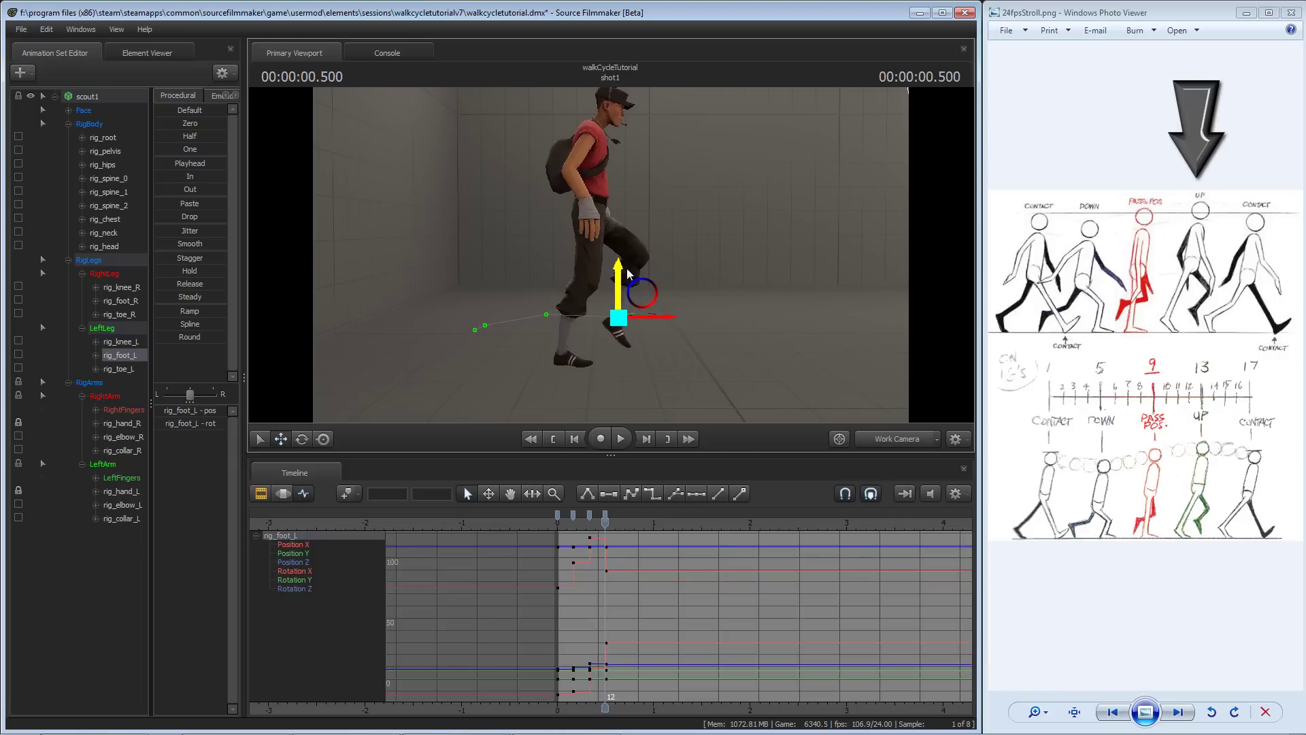
left_click_drag(669, 316, 676, 313)
- Rotate rig_foot_R toe-down at frame 12 and raise it so the heel lifts off the floor
left_click_drag(554, 311, 555, 358)
left_click(554, 351, "ctrl")
key("f")
key("s")
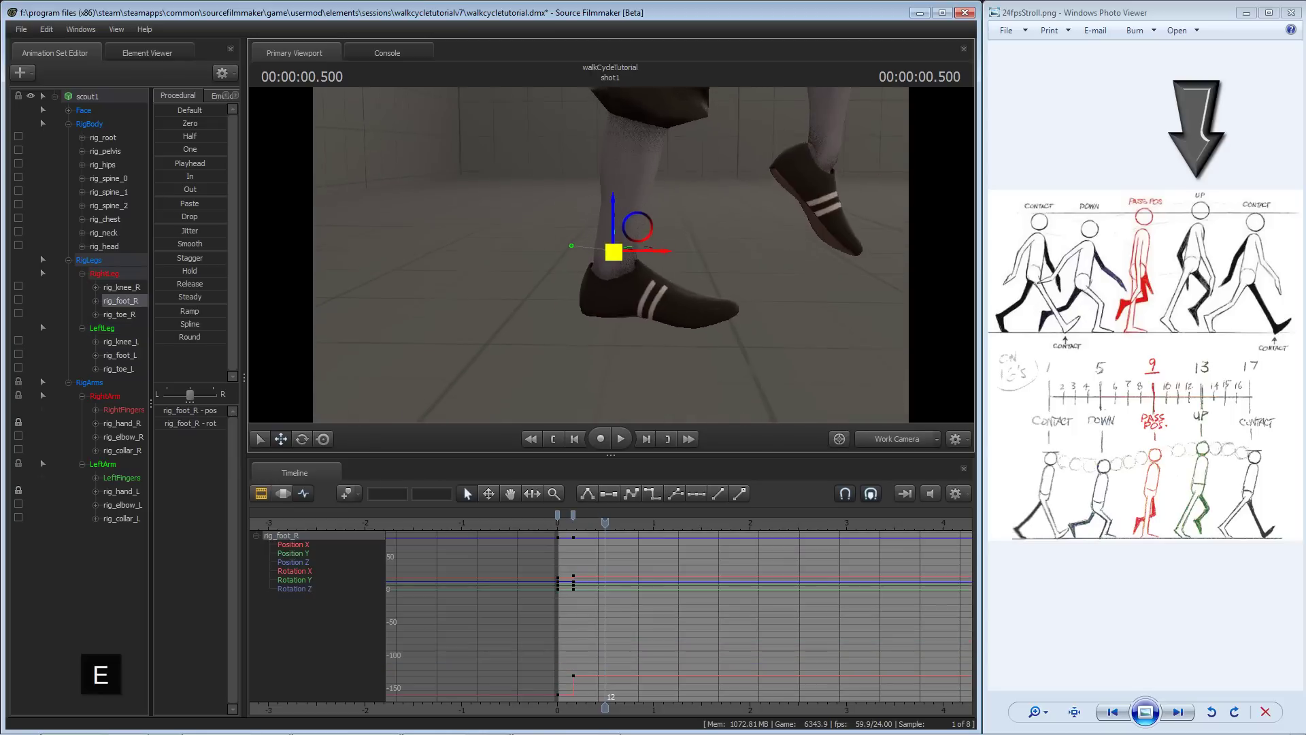
left_click_drag(614, 256, 614, 262)
key("w")
key("e")
left_click_drag(644, 200, 622, 137)
key("w")
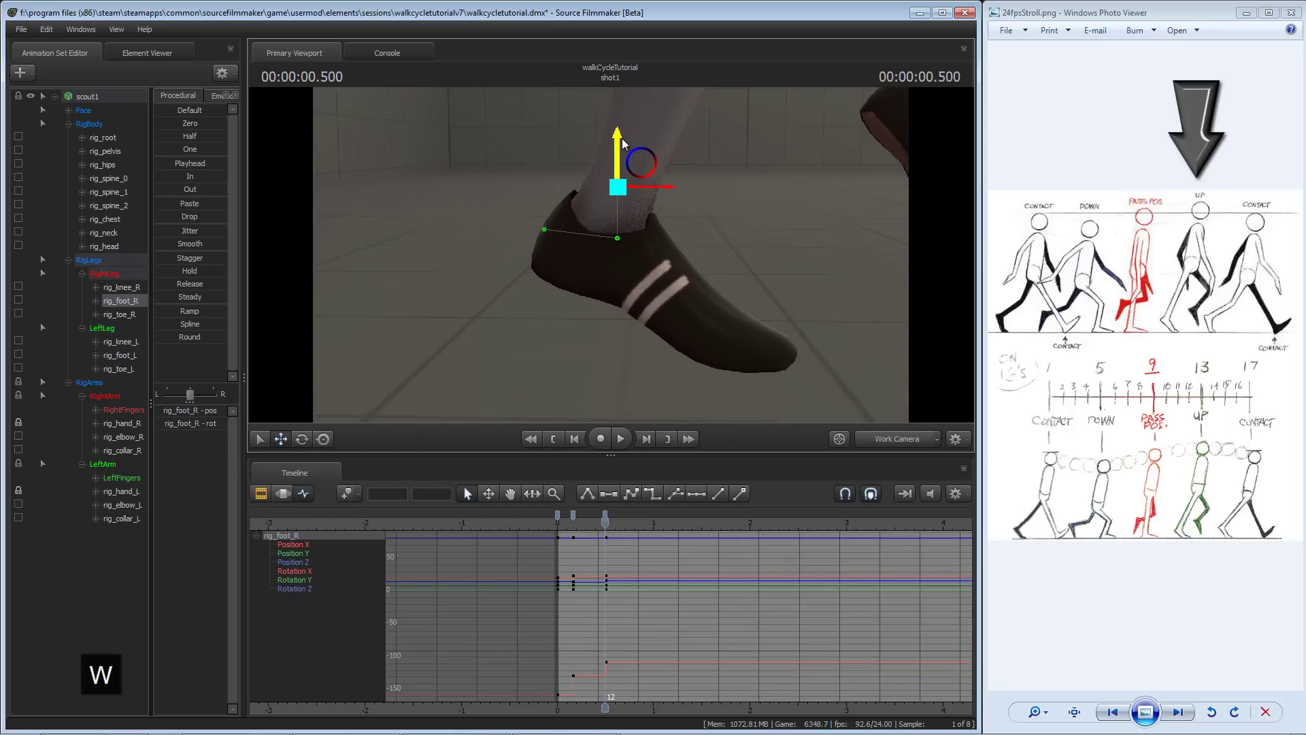
- Nudge rig_foot_R forward at frame 12, flipping against frame 4 to keep the toe planted in the same spot
middle_click_drag(645, 265, 606, 255)
key("]")
key("]")
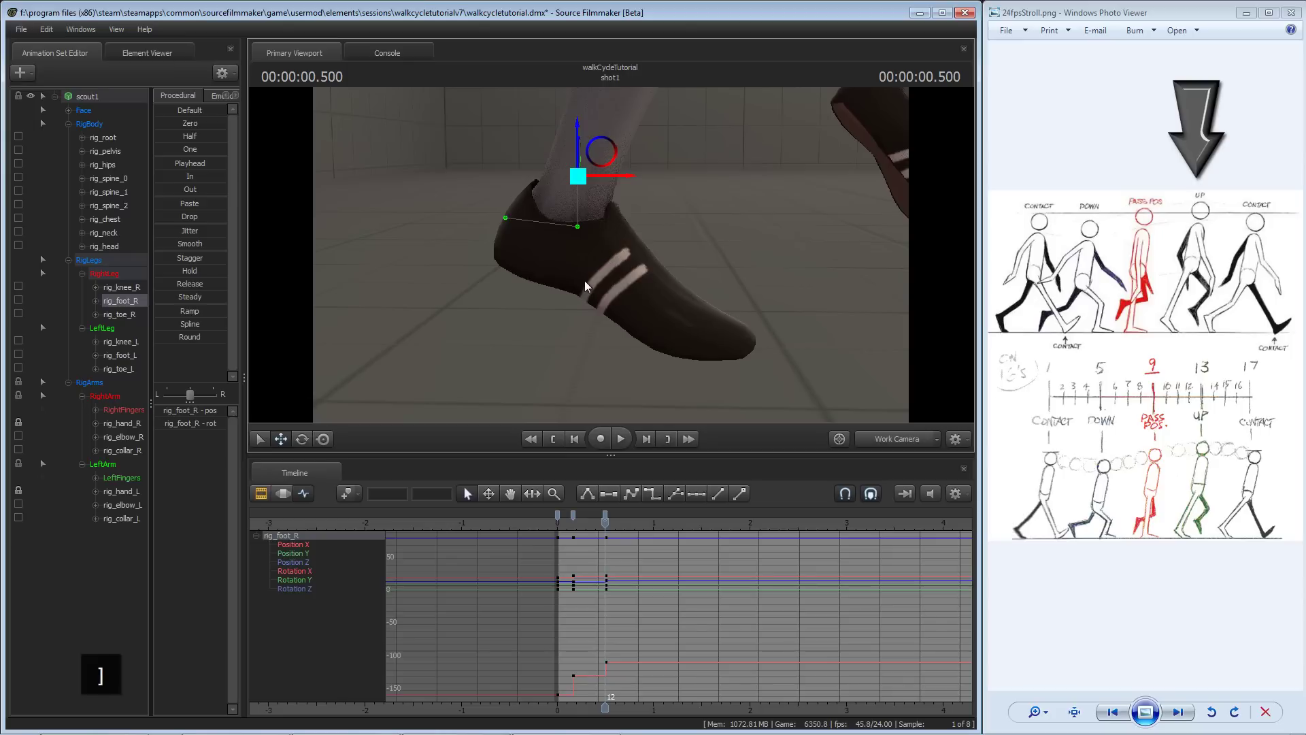
left_click_drag(632, 176, 654, 177)
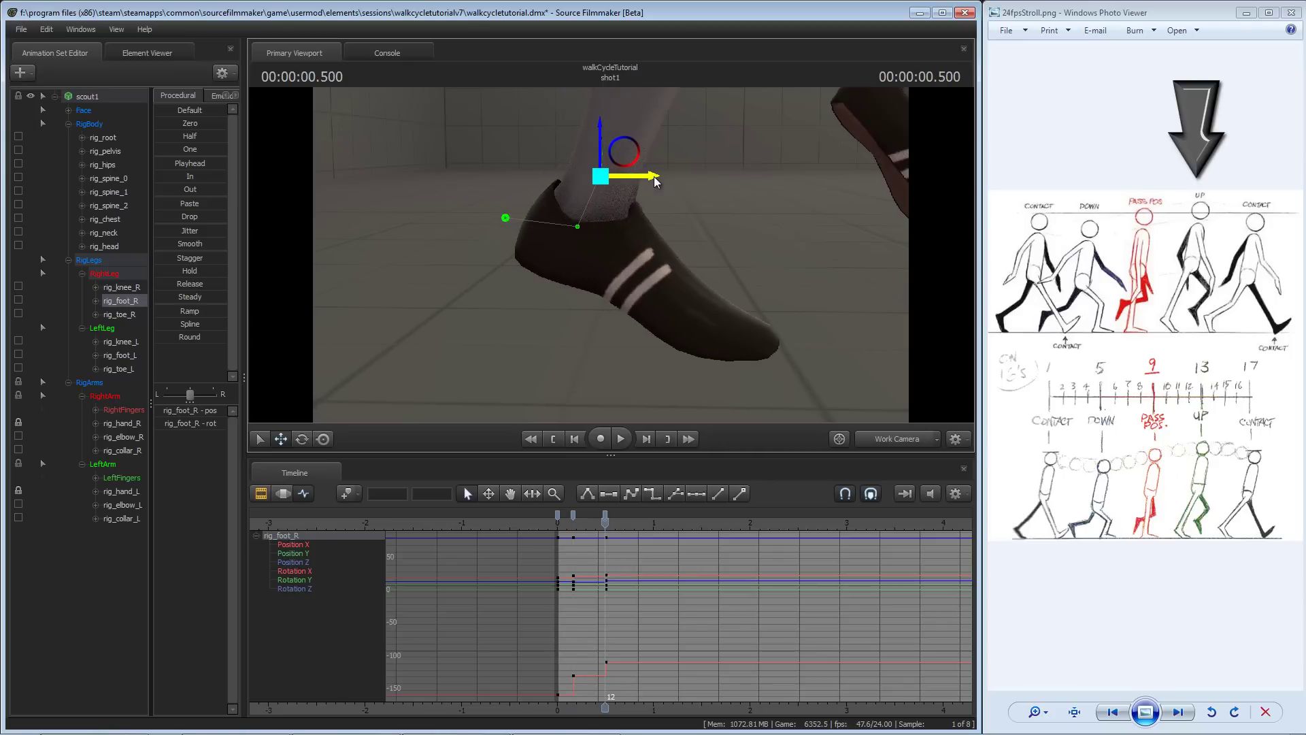
key("[")
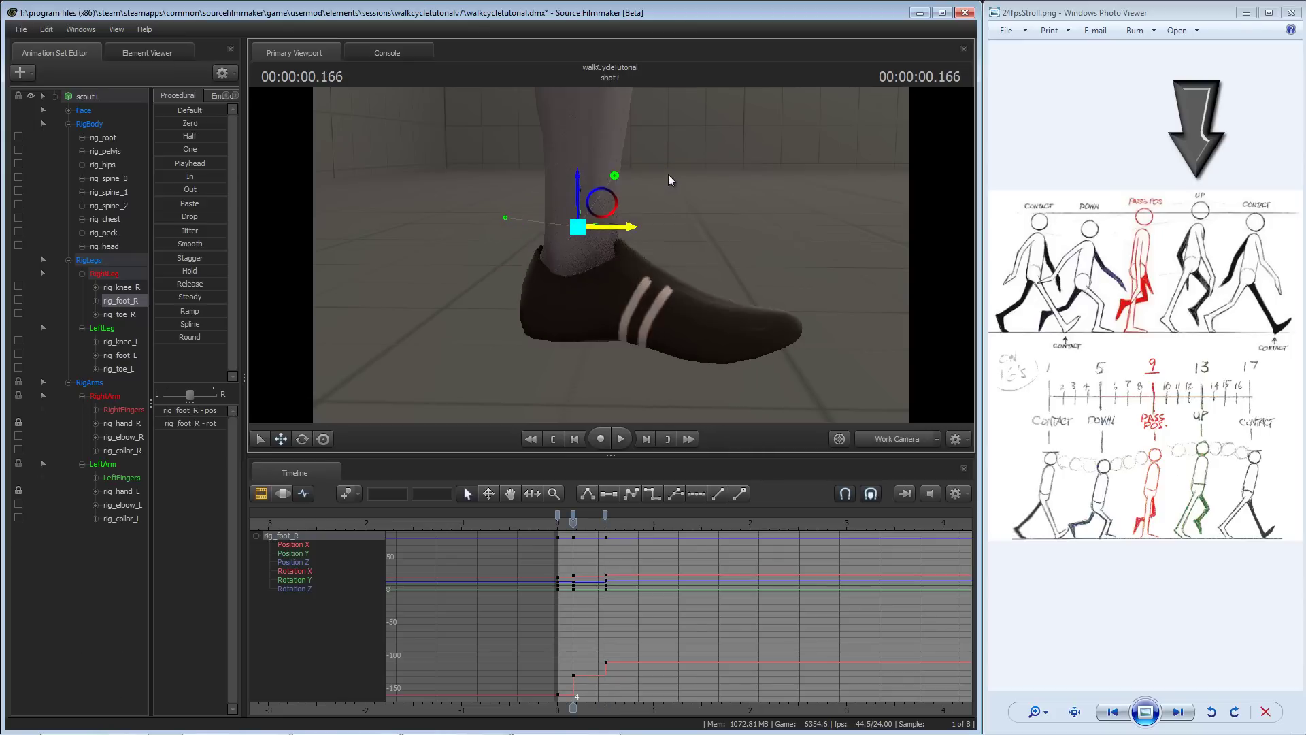
key("]")
key("[")
key("]")
key("[")
key("]")
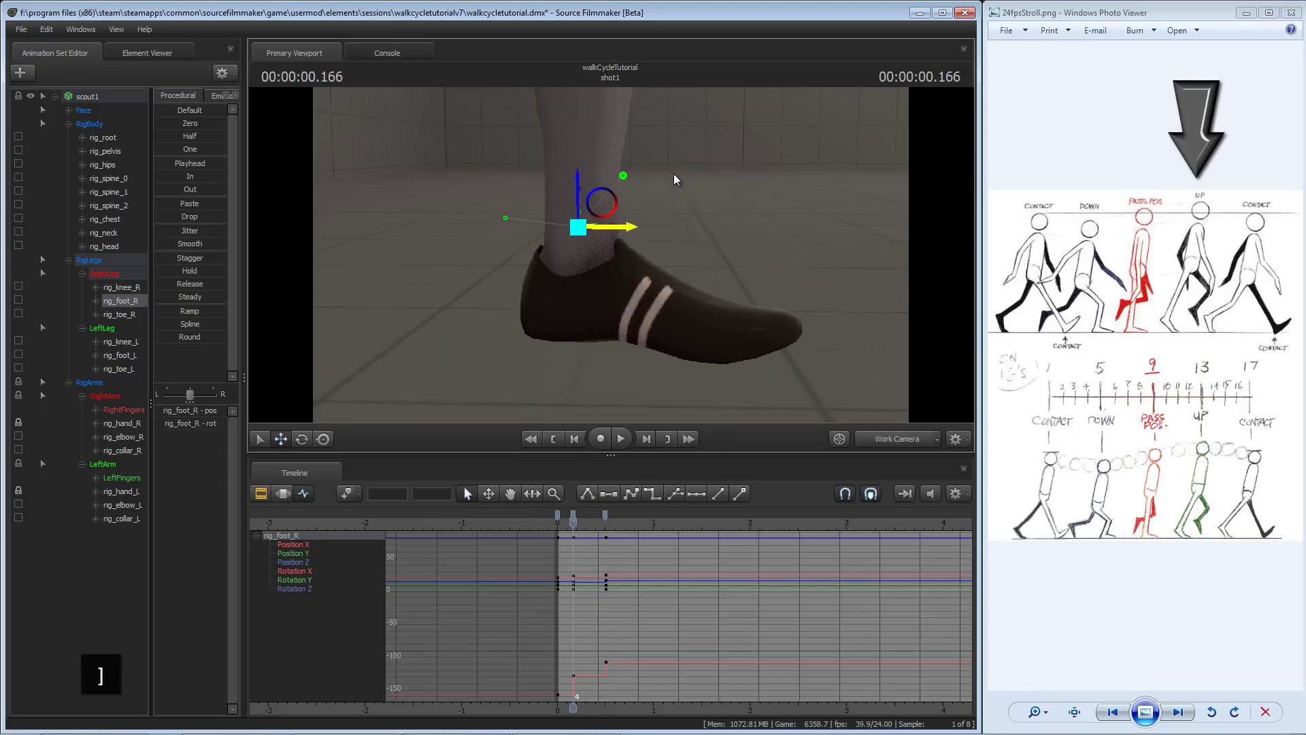
key("[")
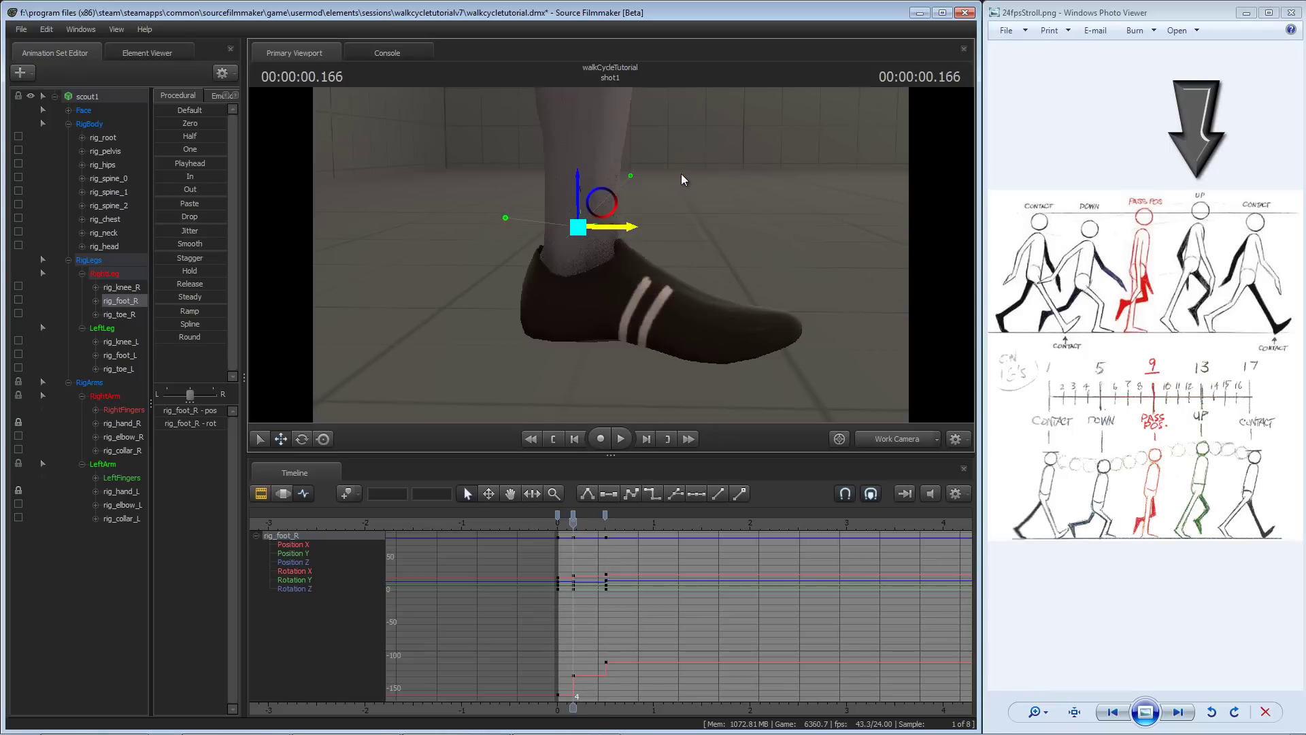
key("bracketright")
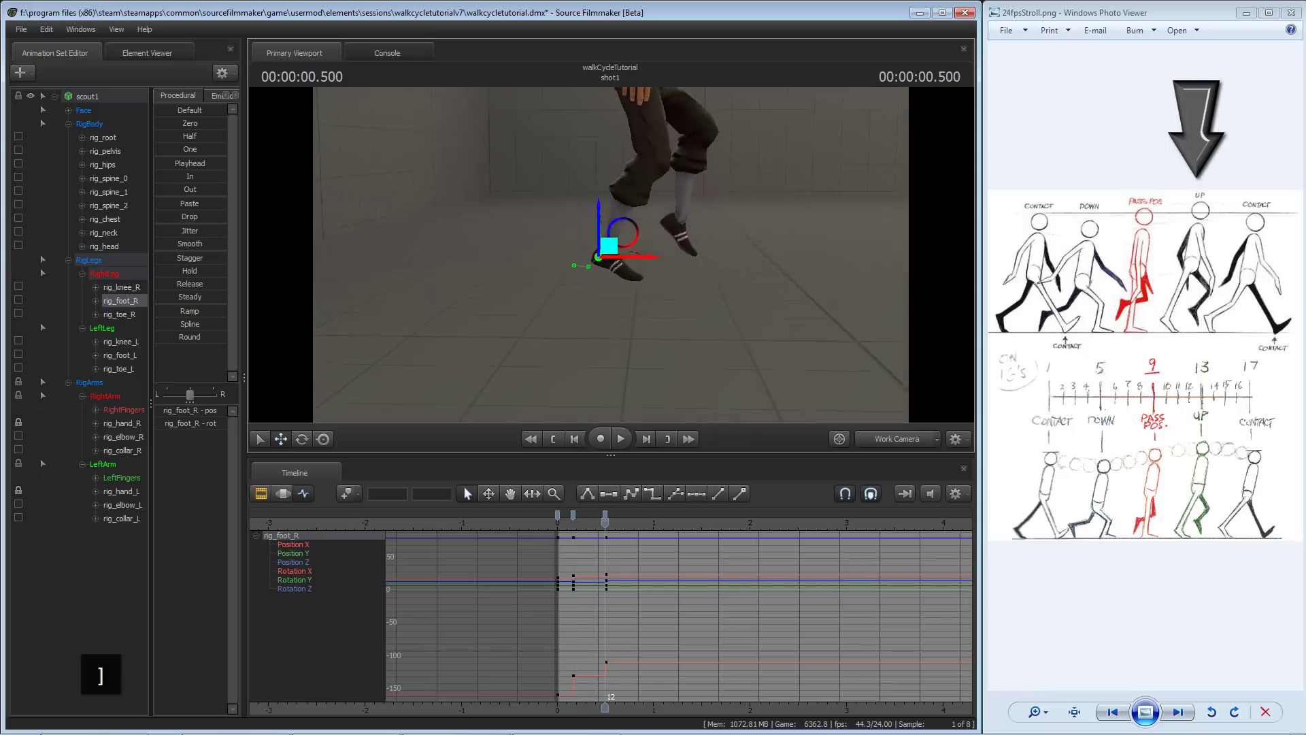
- Flip through the keyed poses up to frame 12 to check the right foot's heel lift with the whole body in view
left_click_drag(610, 278, 610, 256)
key("[")
key("[")
key("[")
key("]")
key("]")
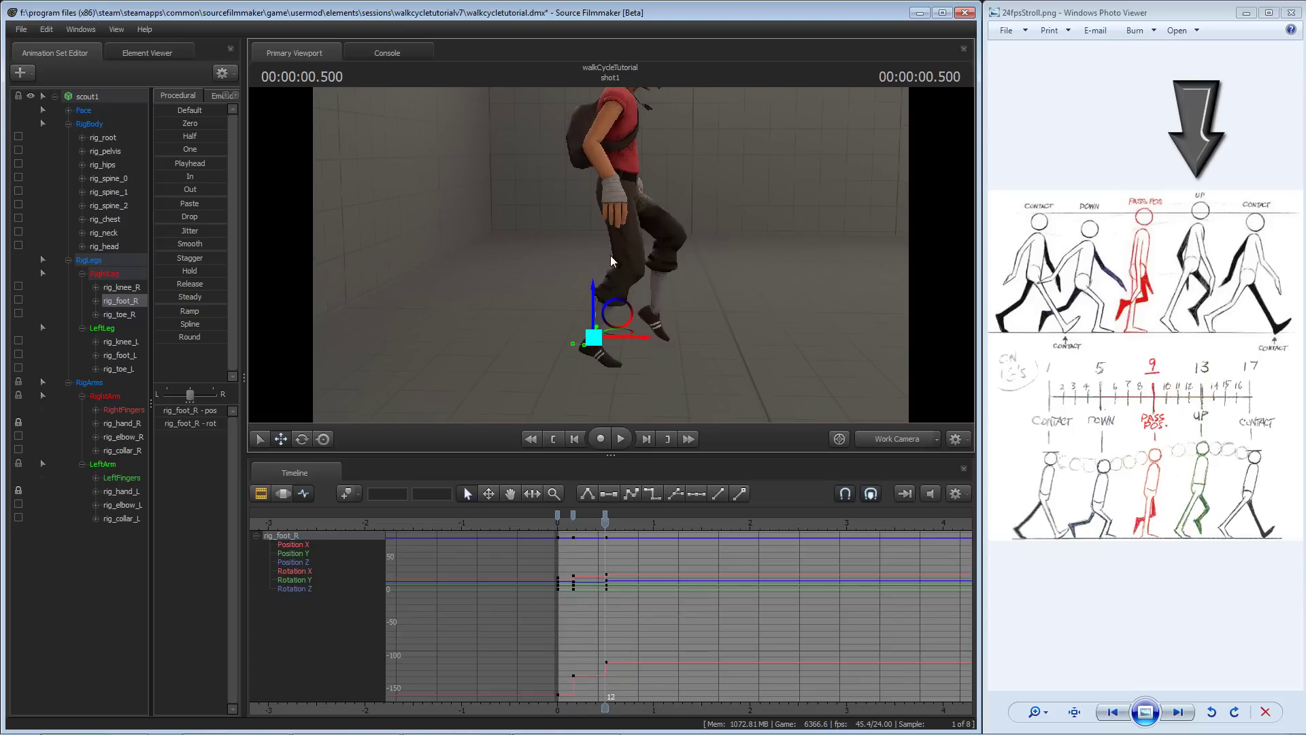
- Key rig_pelvis's Position X at frame 16 and set it to 28
left_click_drag(604, 520, 633, 518)
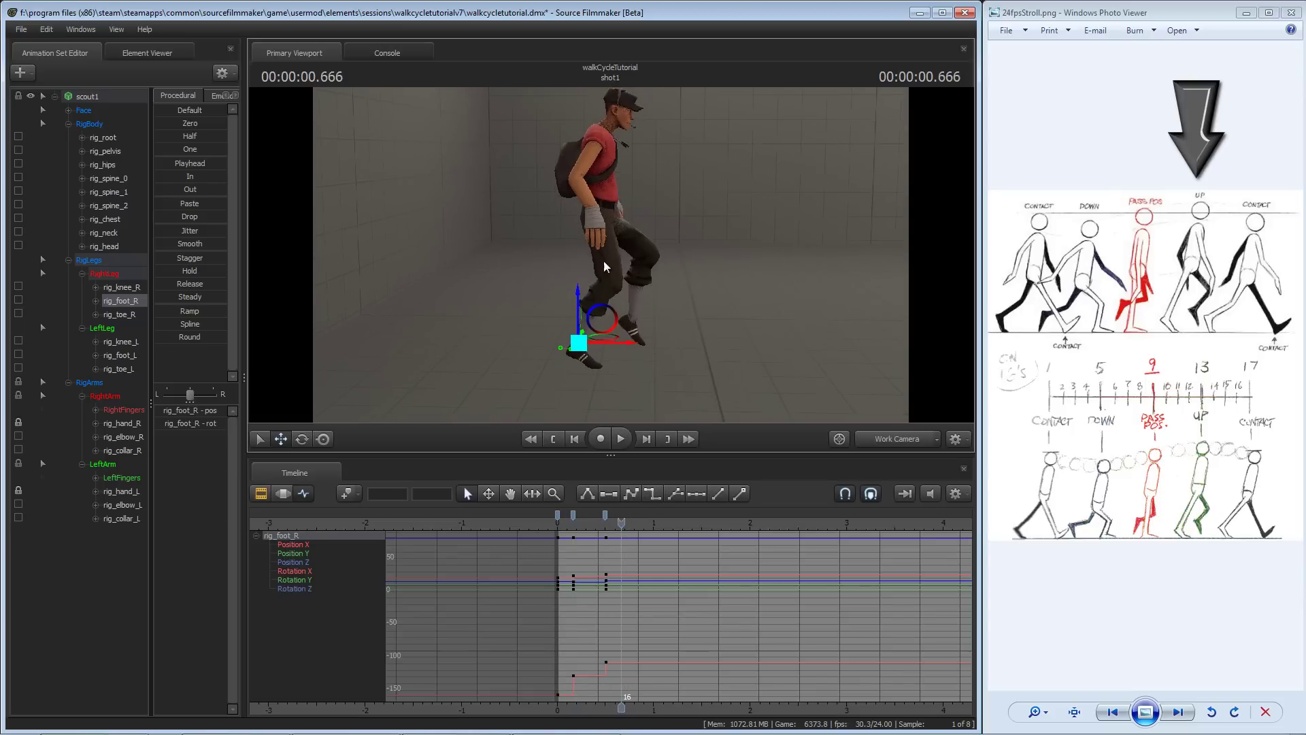
left_click(597, 205)
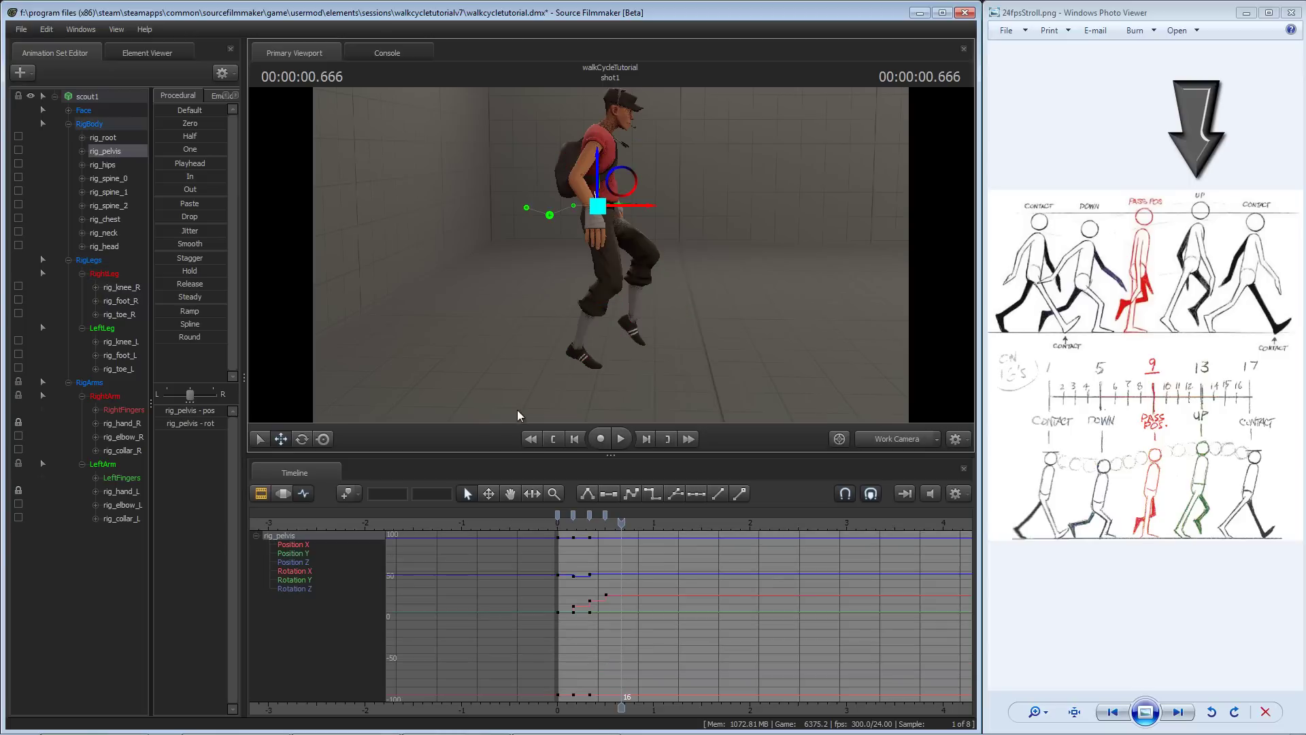
left_click(307, 545)
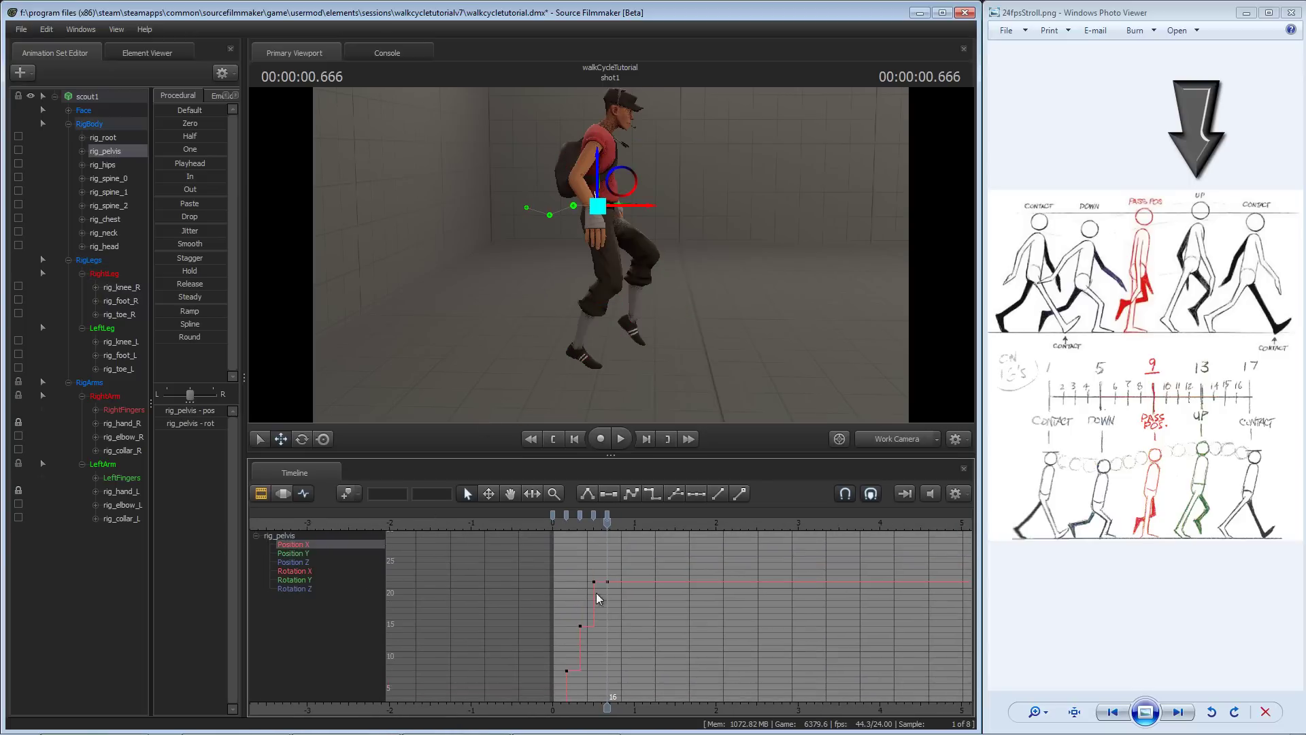
left_click(593, 583)
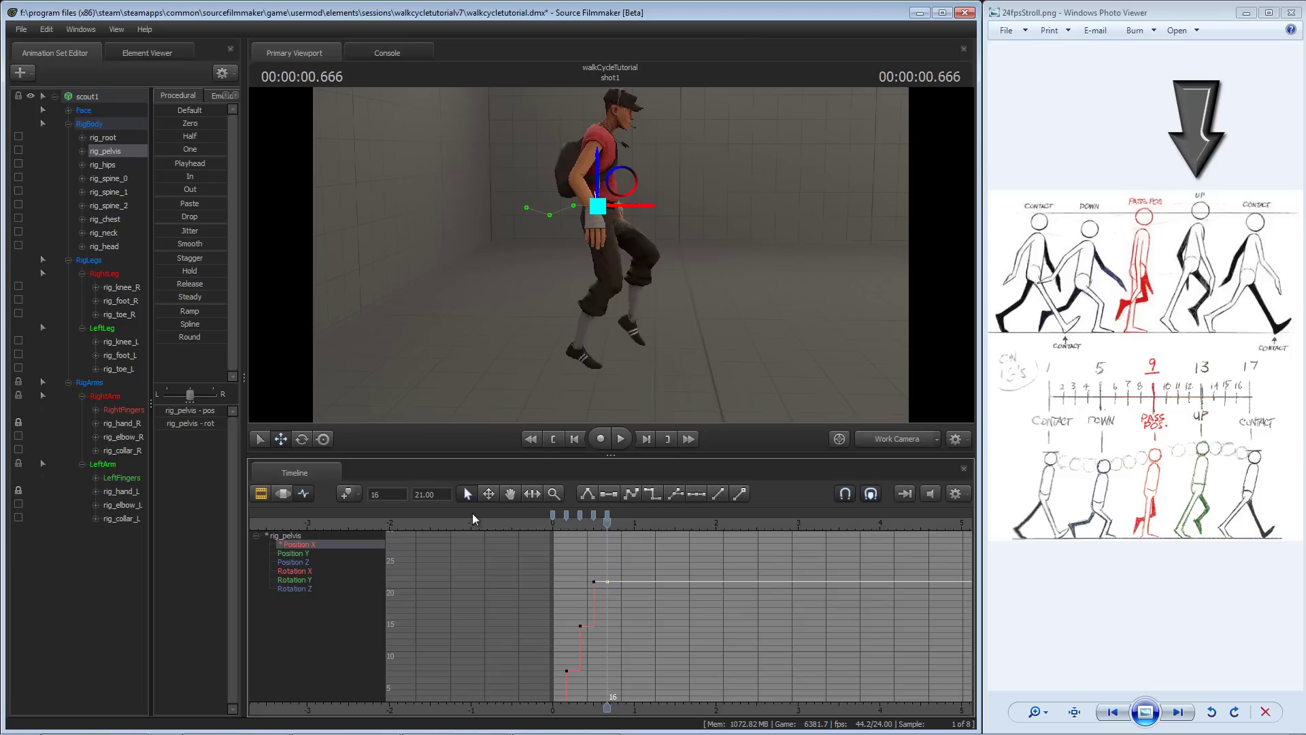
left_click_drag(438, 495, 373, 492)
key("Return")
scroll(623, 570, "down", 1)
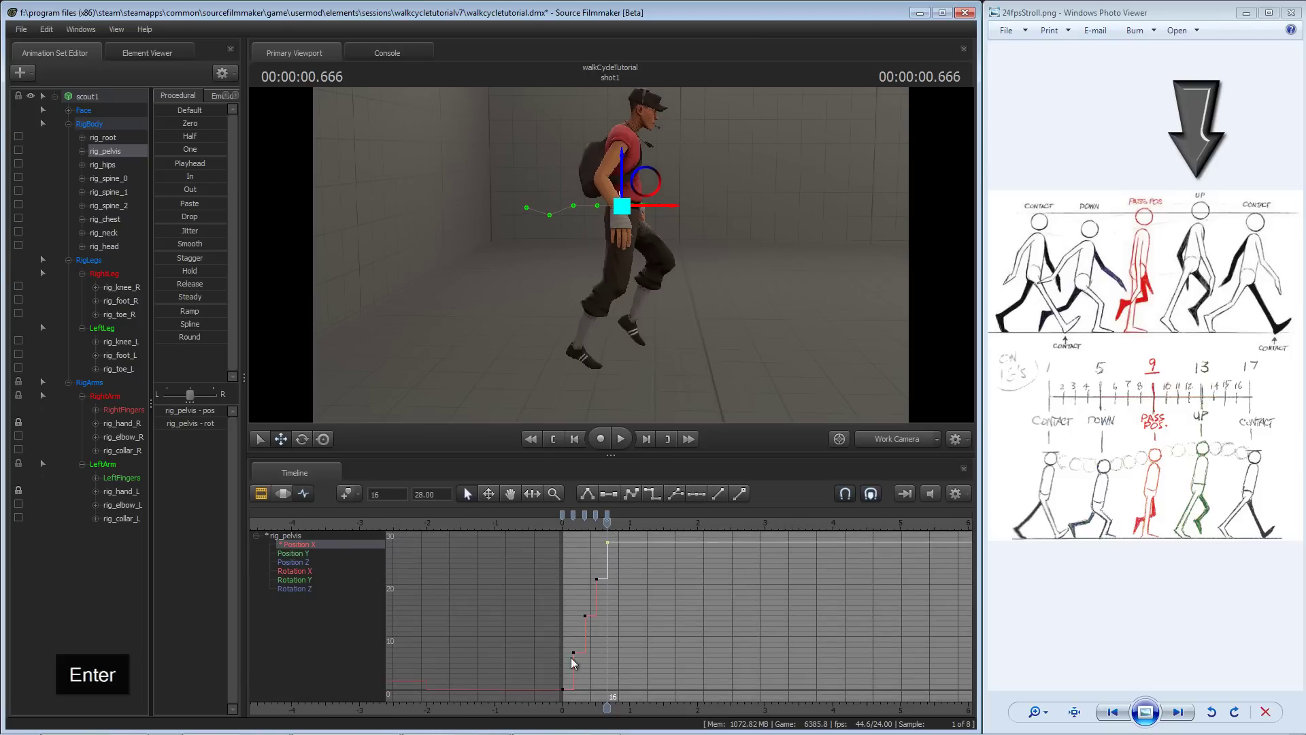
- Raise rig_pelvis straight up at frame 12 to lift the Scout's body into the up pose
key("space")
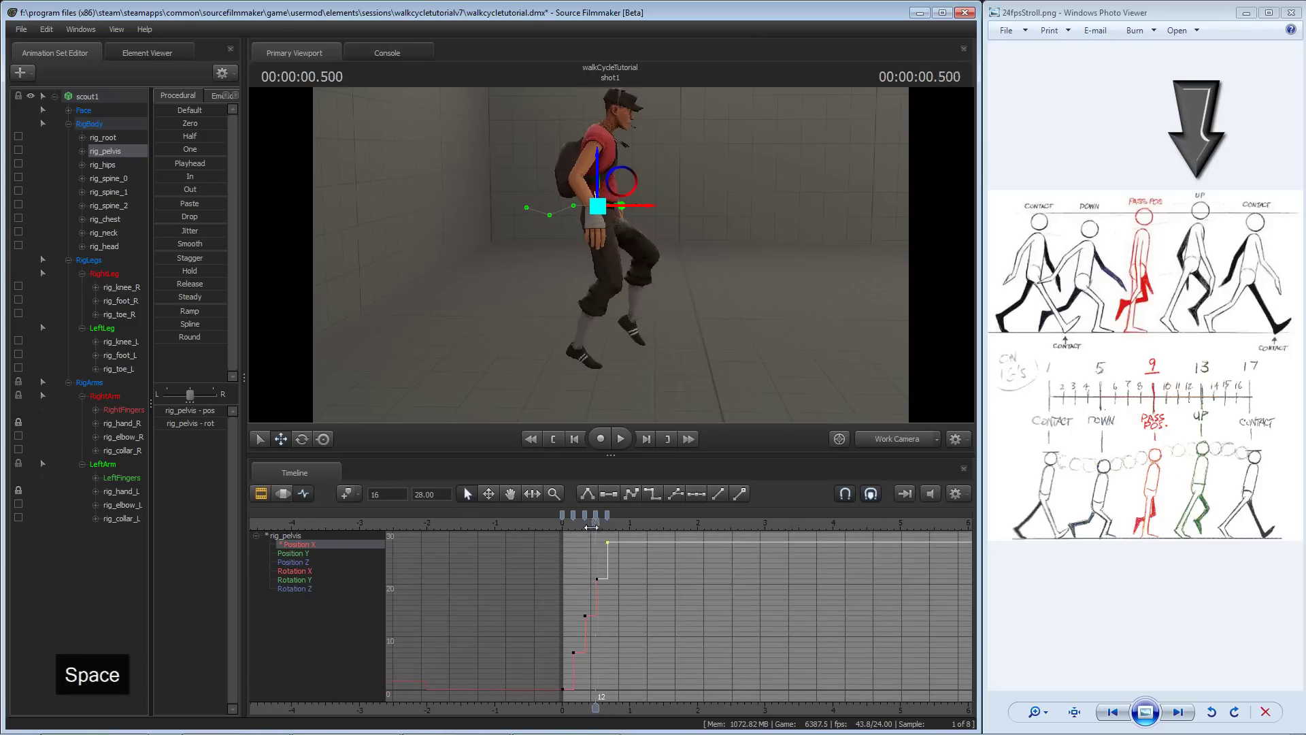
key("space")
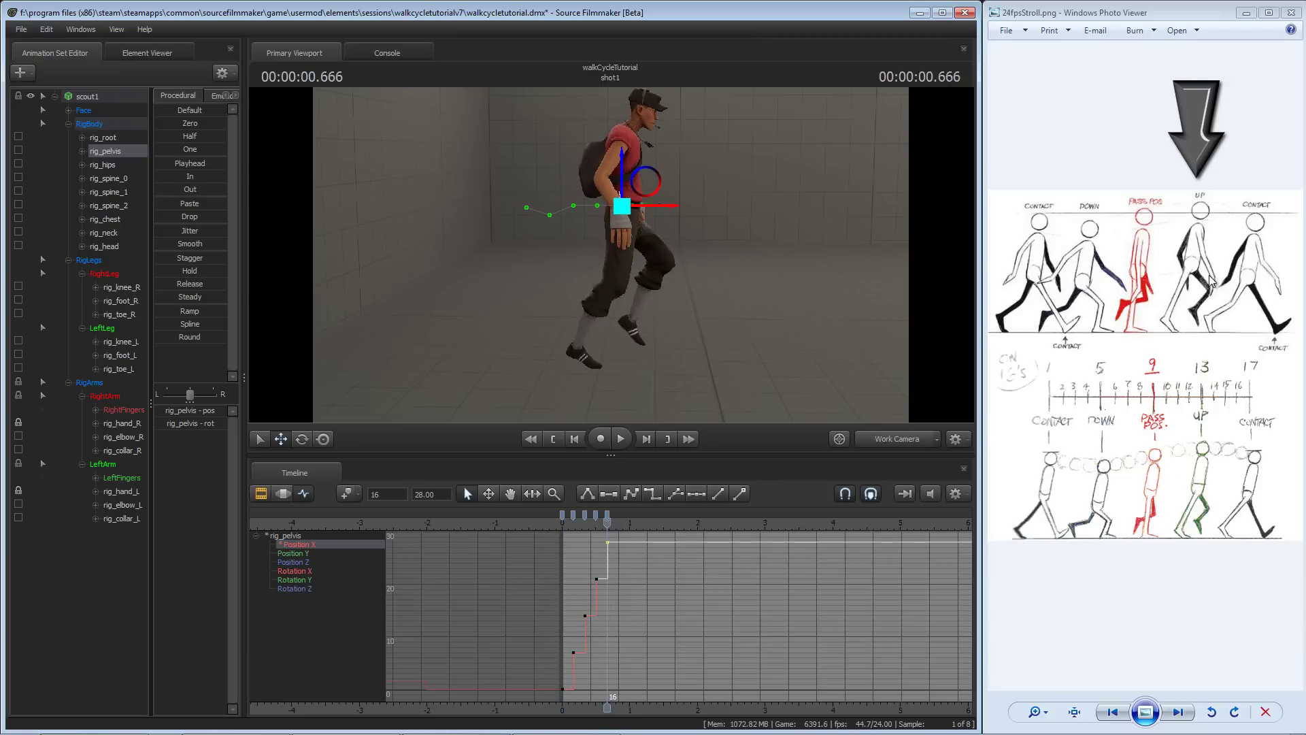
left_click_drag(703, 336, 703, 345)
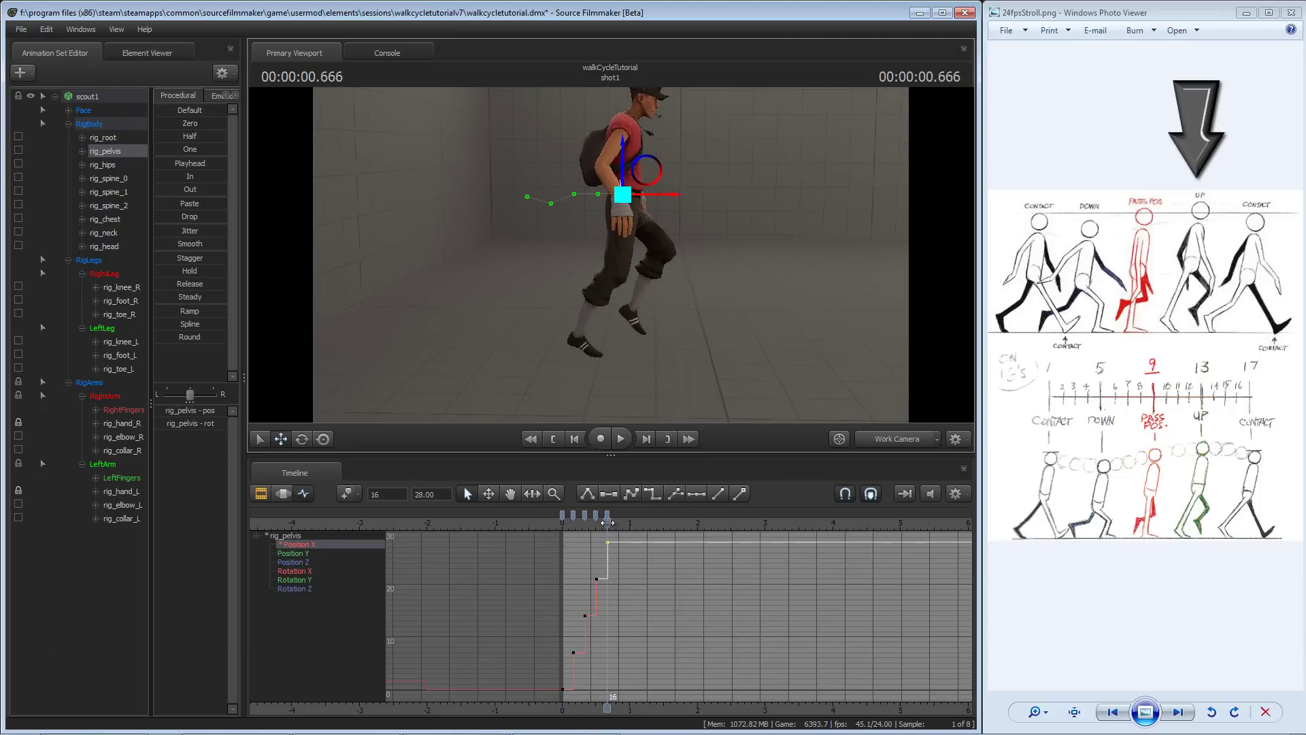
left_click_drag(607, 523, 597, 524)
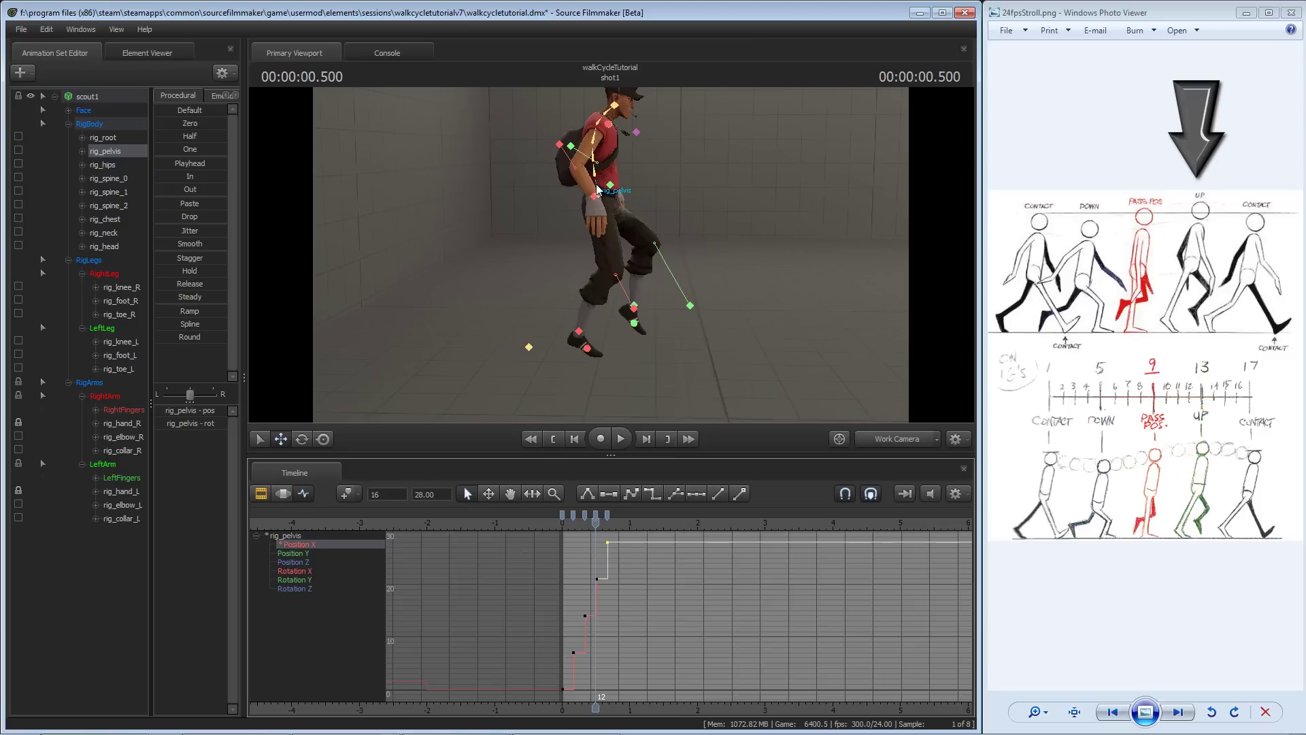
left_click(597, 190)
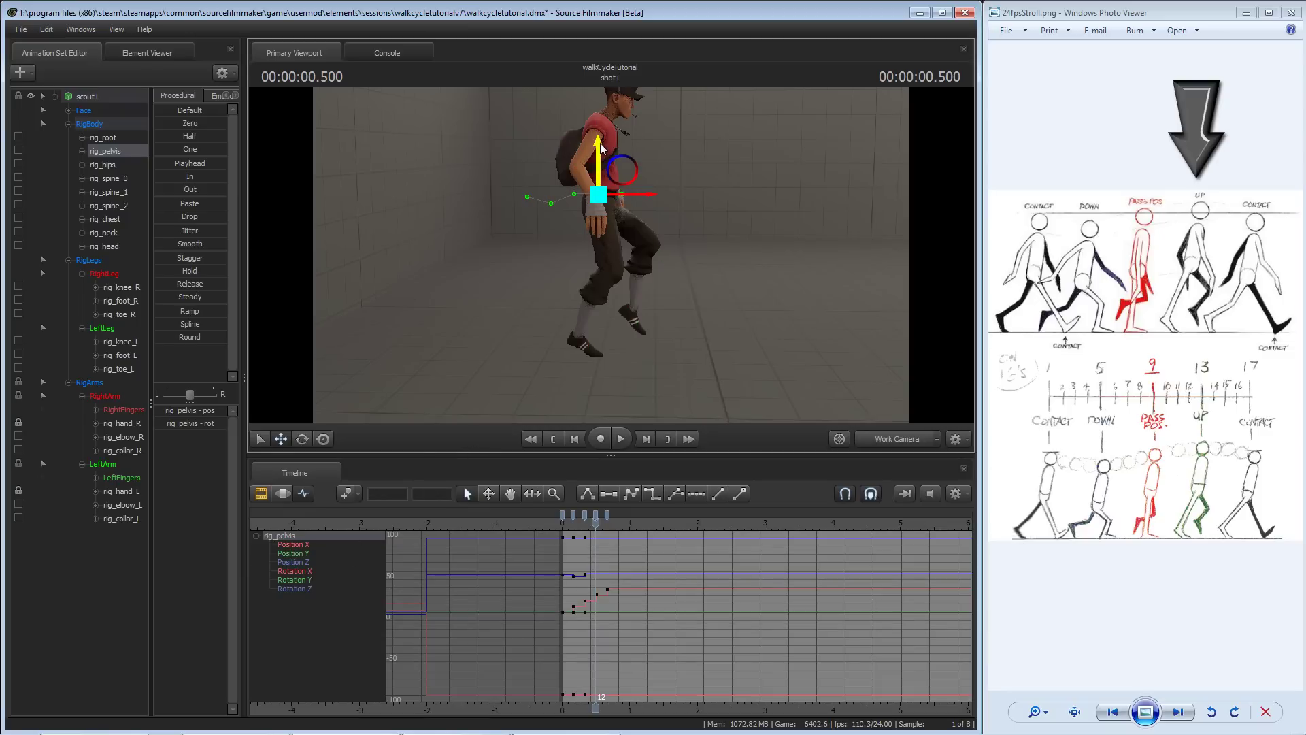
left_click_drag(601, 145, 602, 134)
- Flip back and forth through the keyed poses up to frame 12 to check the pelvis's rise
key("Left")
key("Right")
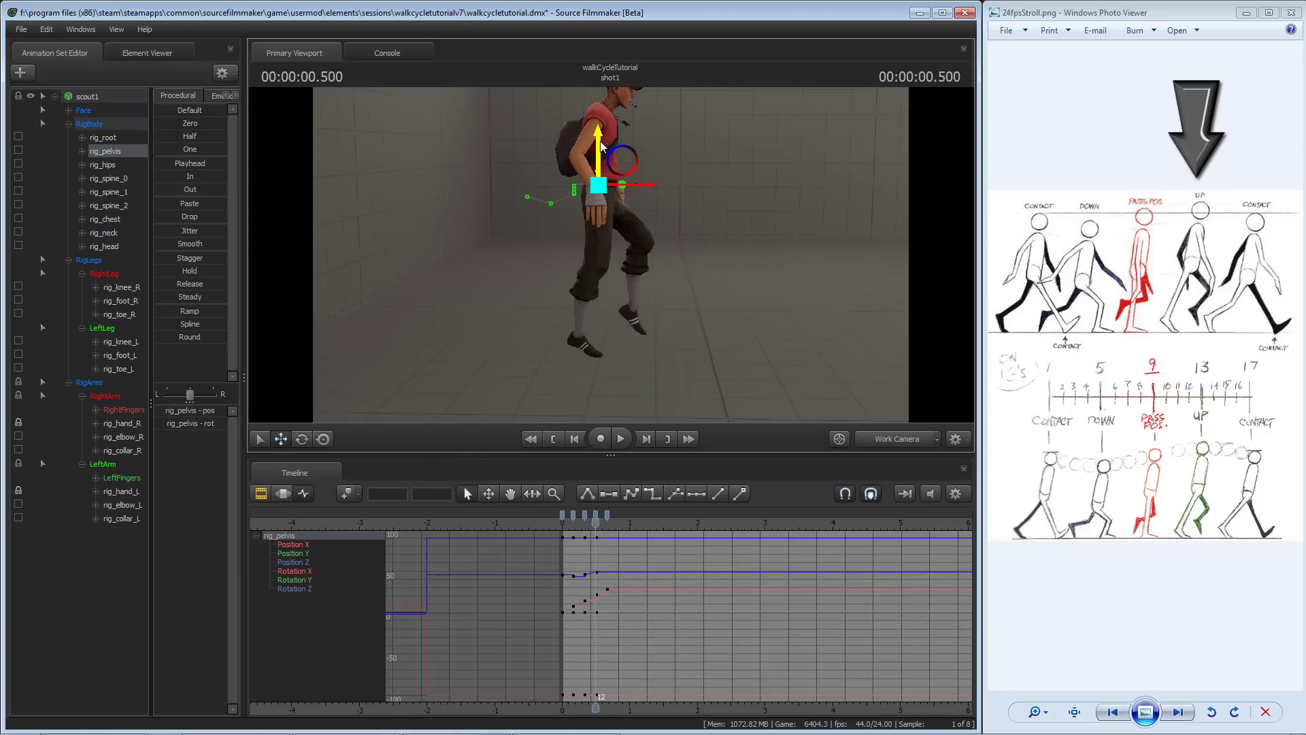
key("Up")
key("Up")
key("Up")
key("Down")
key("Down")
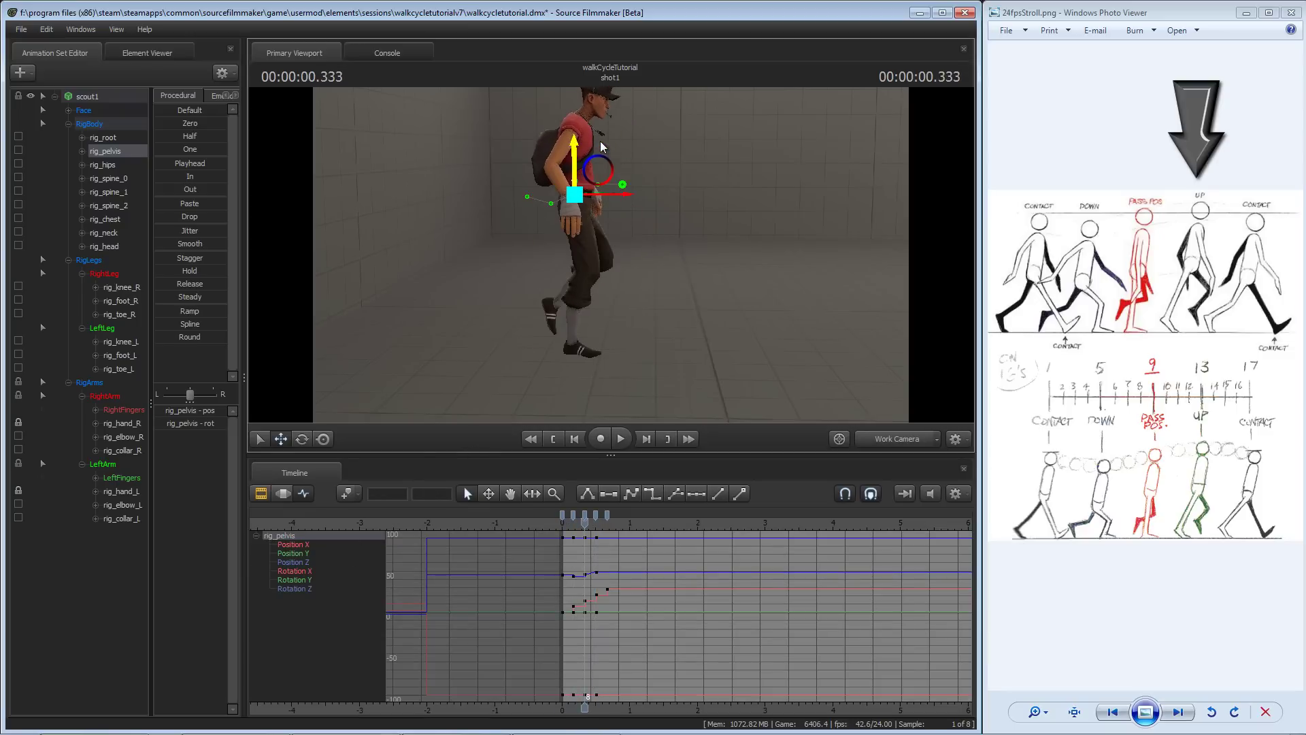
key("Down")
key("Up")
key("Up")
key("Up")
key("Down")
key("Down")
key("Down")
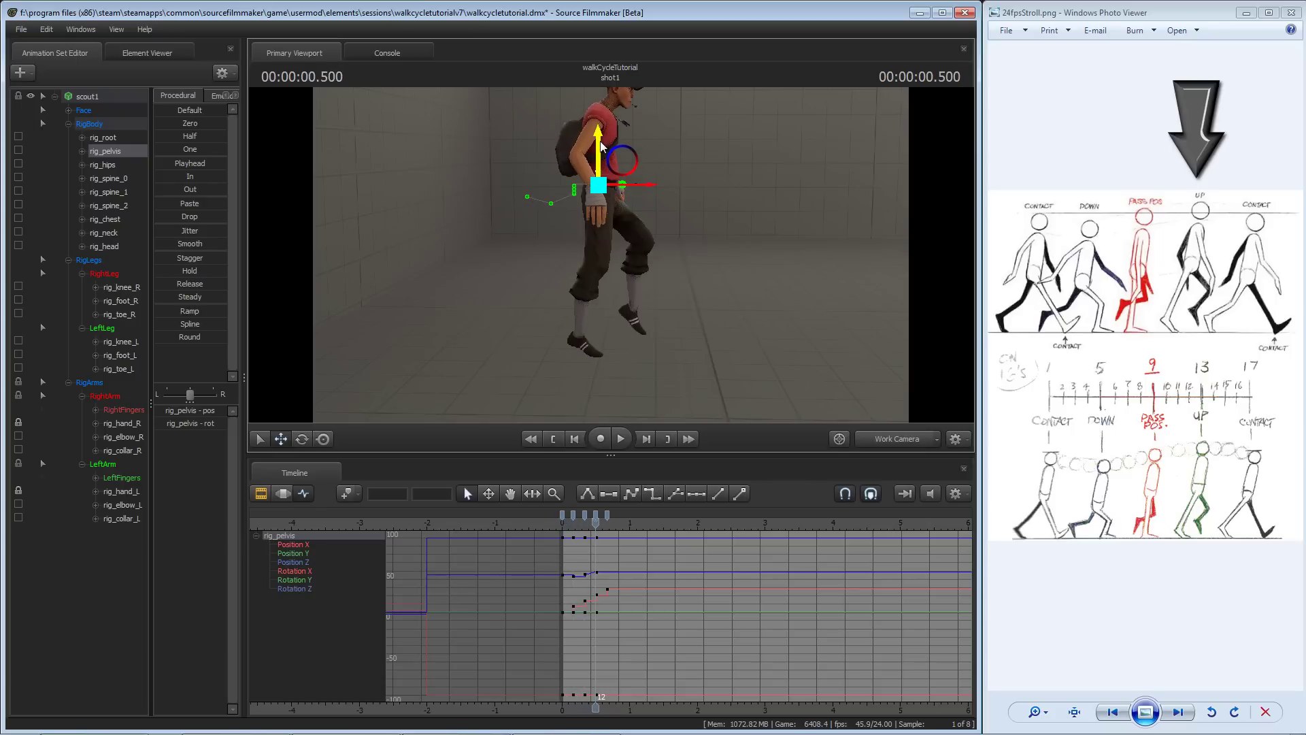
key("Up")
key("Up")
key("Down")
key("Down")
- Set all of rig_pelvis's keys from frame 0 onward to stepped tangents
left_click_drag(617, 533, 533, 711)
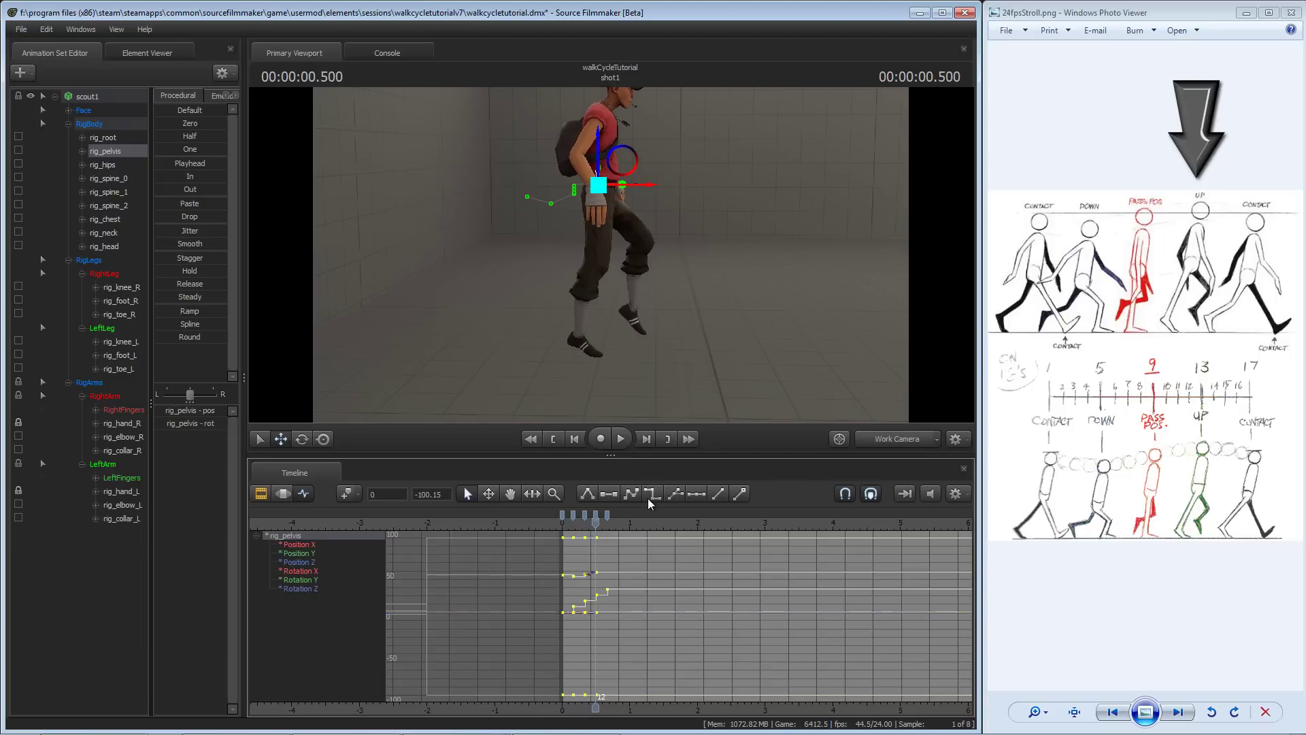
left_click(651, 496)
key("[")
left_click(627, 562)
- Compare the keyed poses and lower rig_pelvis at frame 16 toward the contact height
key("Up")
key("Up")
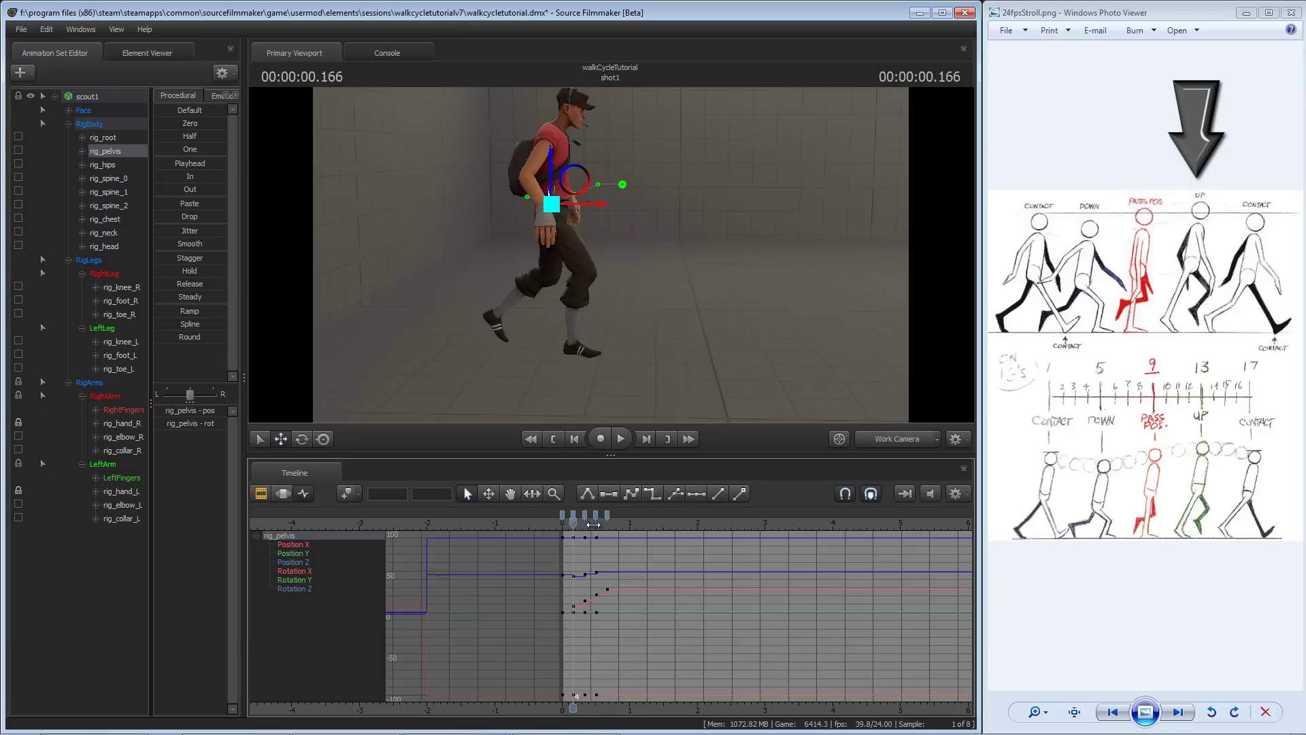
key("]")
key("]")
key("]")
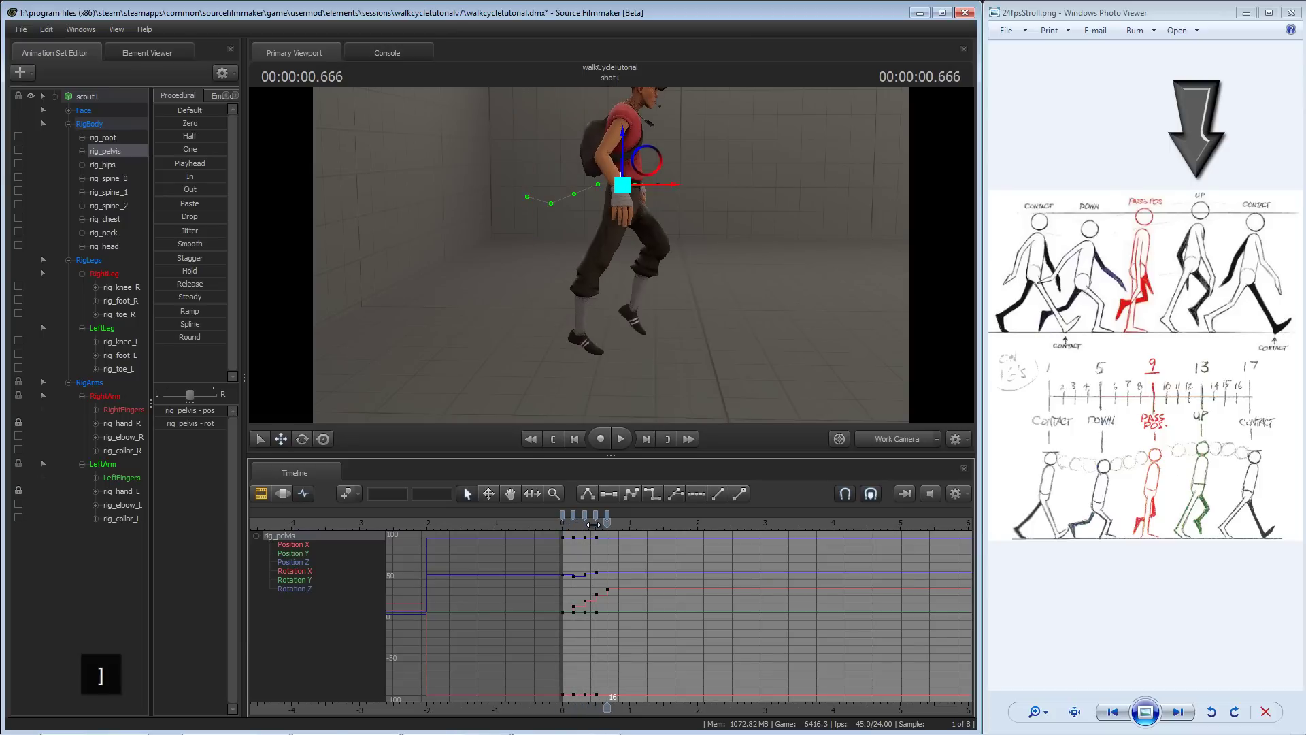
key("[")
key("bracketright")
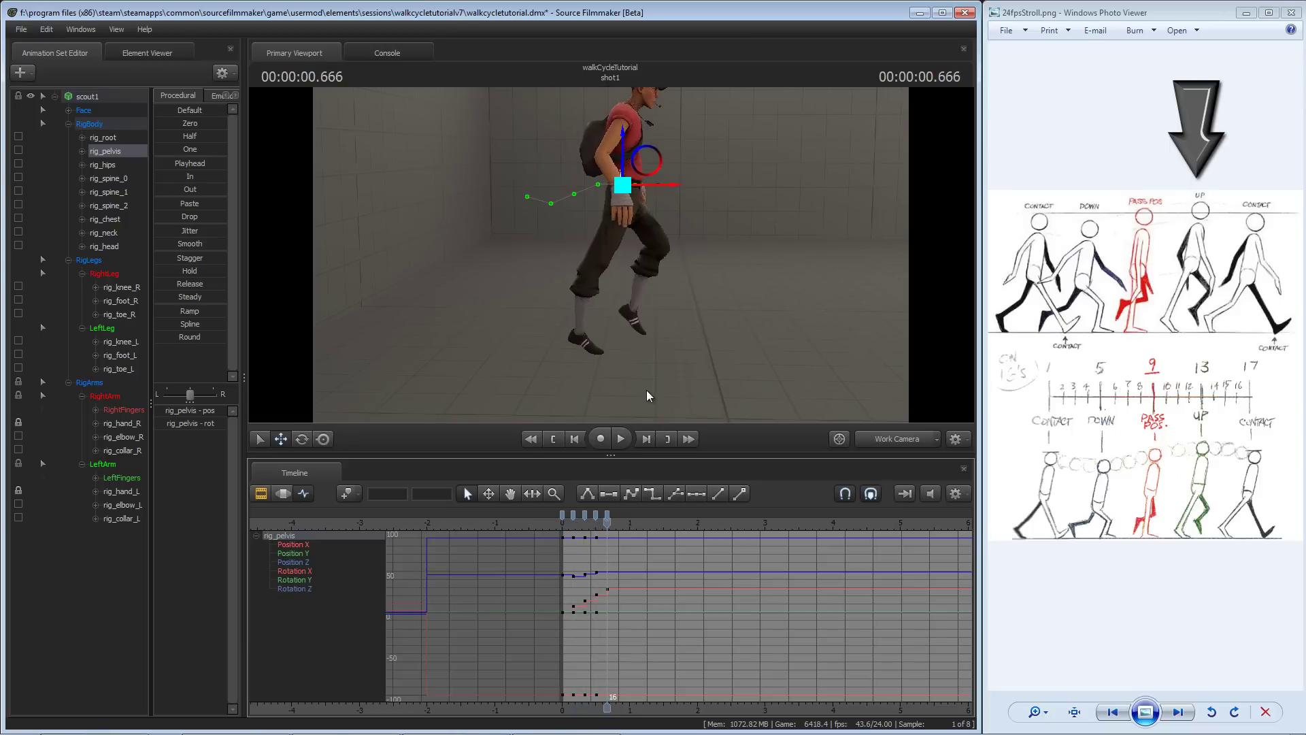
left_click_drag(647, 390, 609, 255)
key("bracketleft")
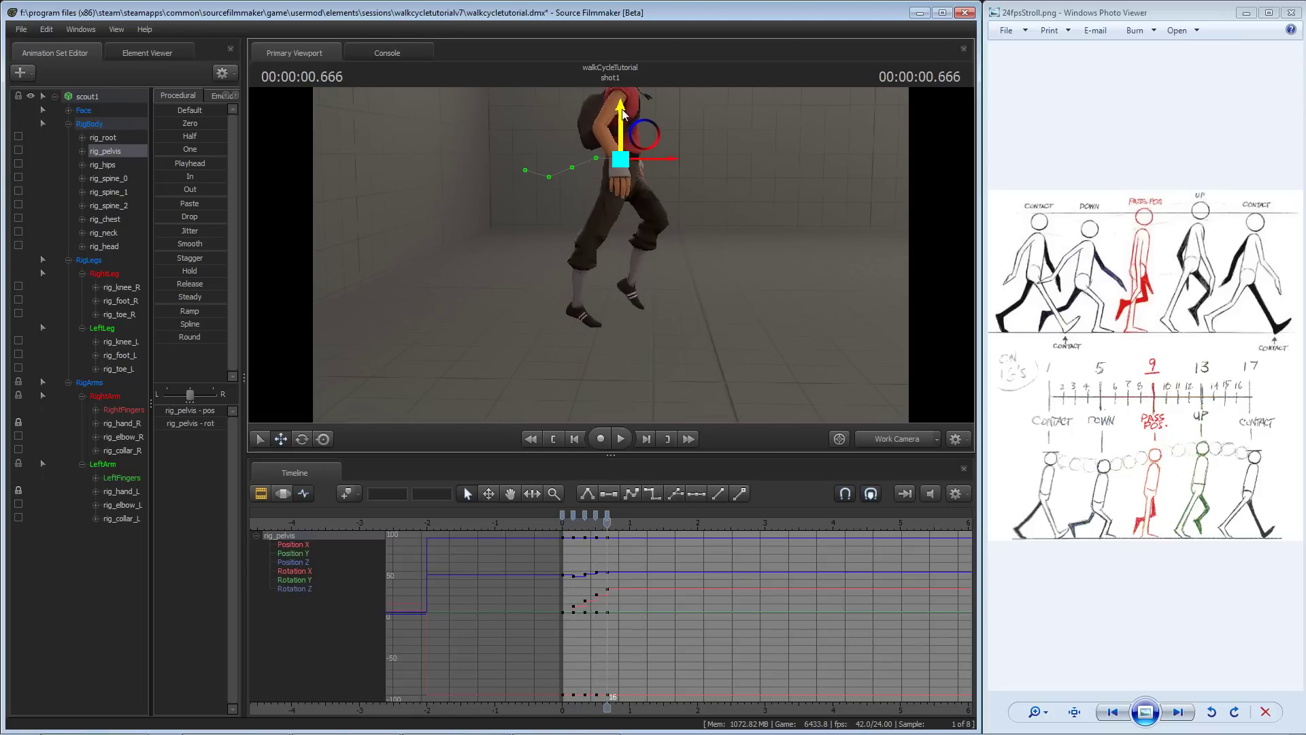
left_click_drag(623, 112, 633, 367)
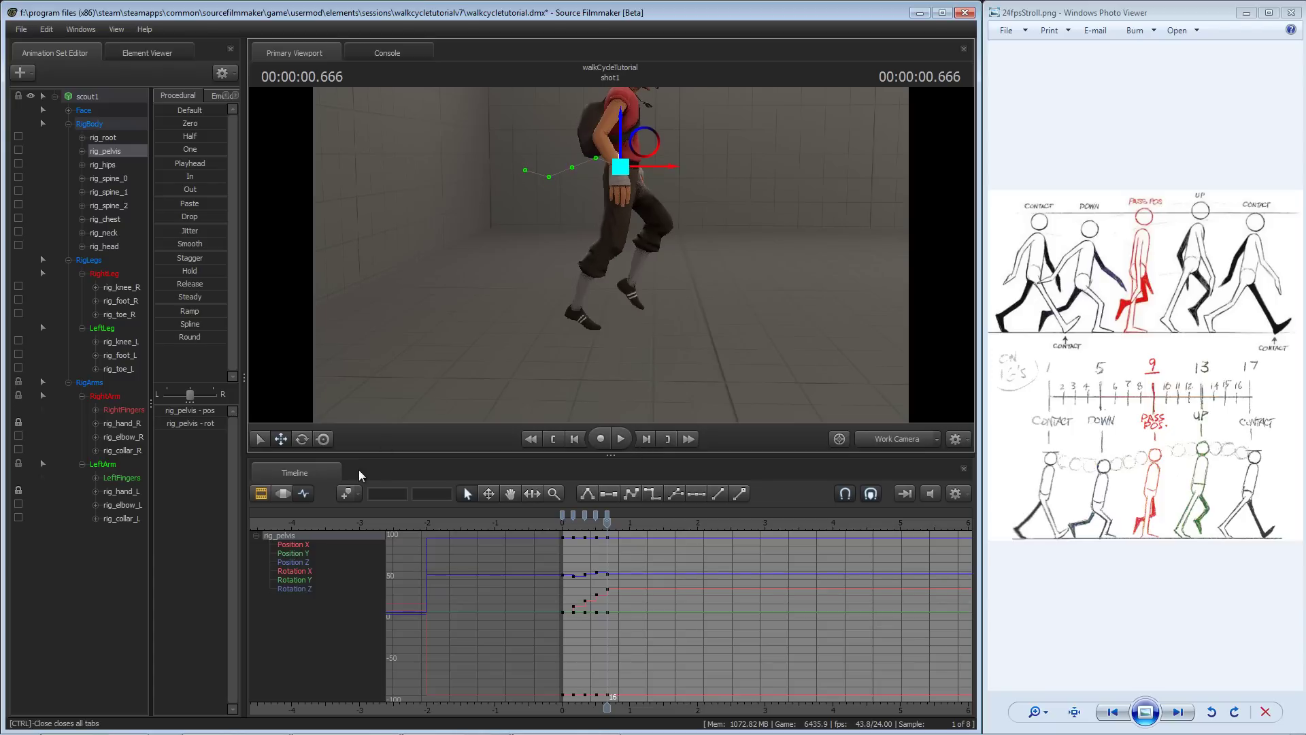
- Isolate rig_pelvis's Position Z curve and set its frame 0 key to 45
left_click(304, 563)
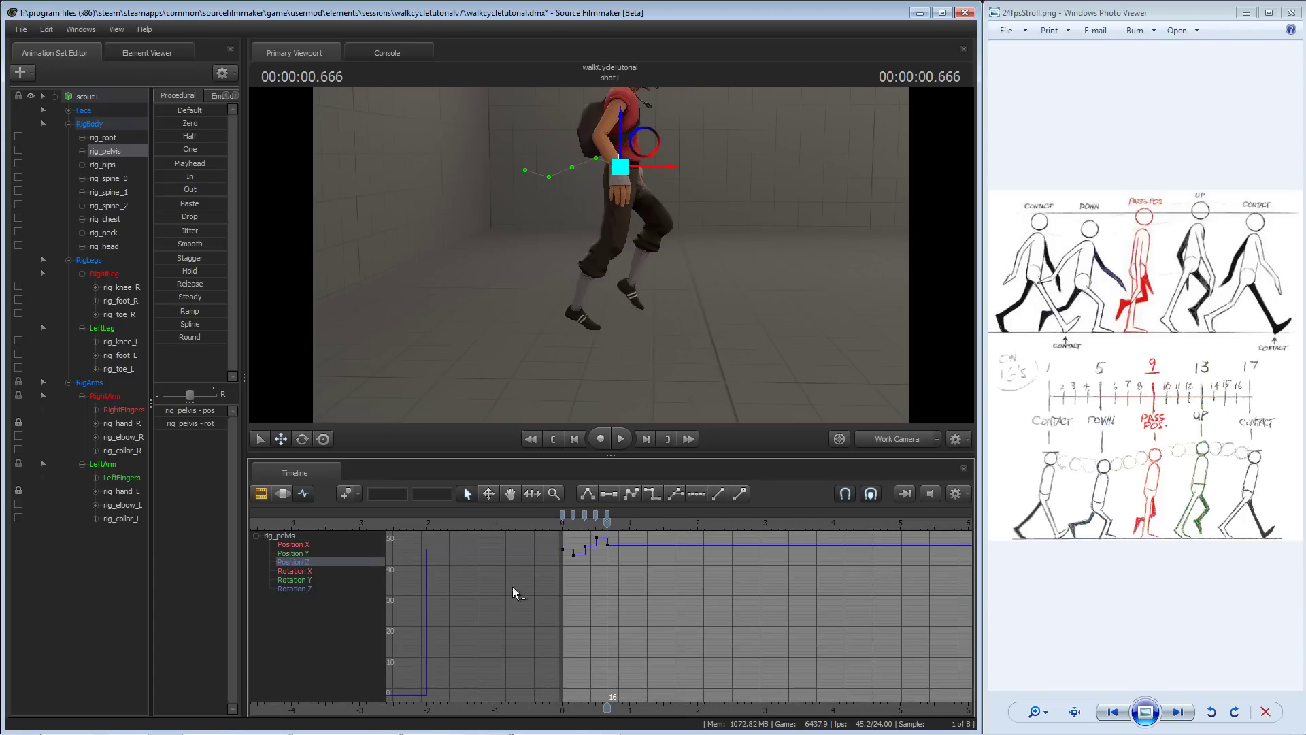
scroll(534, 609, "up", 6)
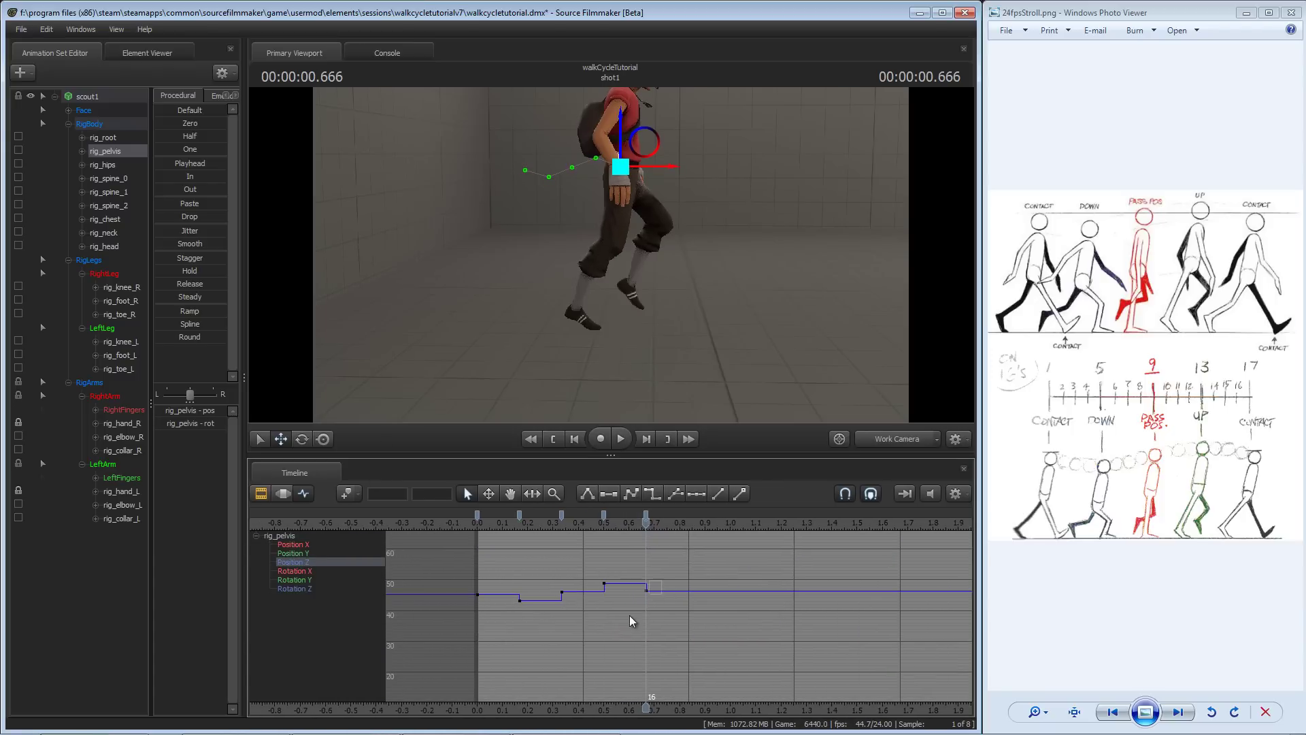
left_click_drag(630, 620, 651, 580)
left_click_drag(460, 562, 487, 619)
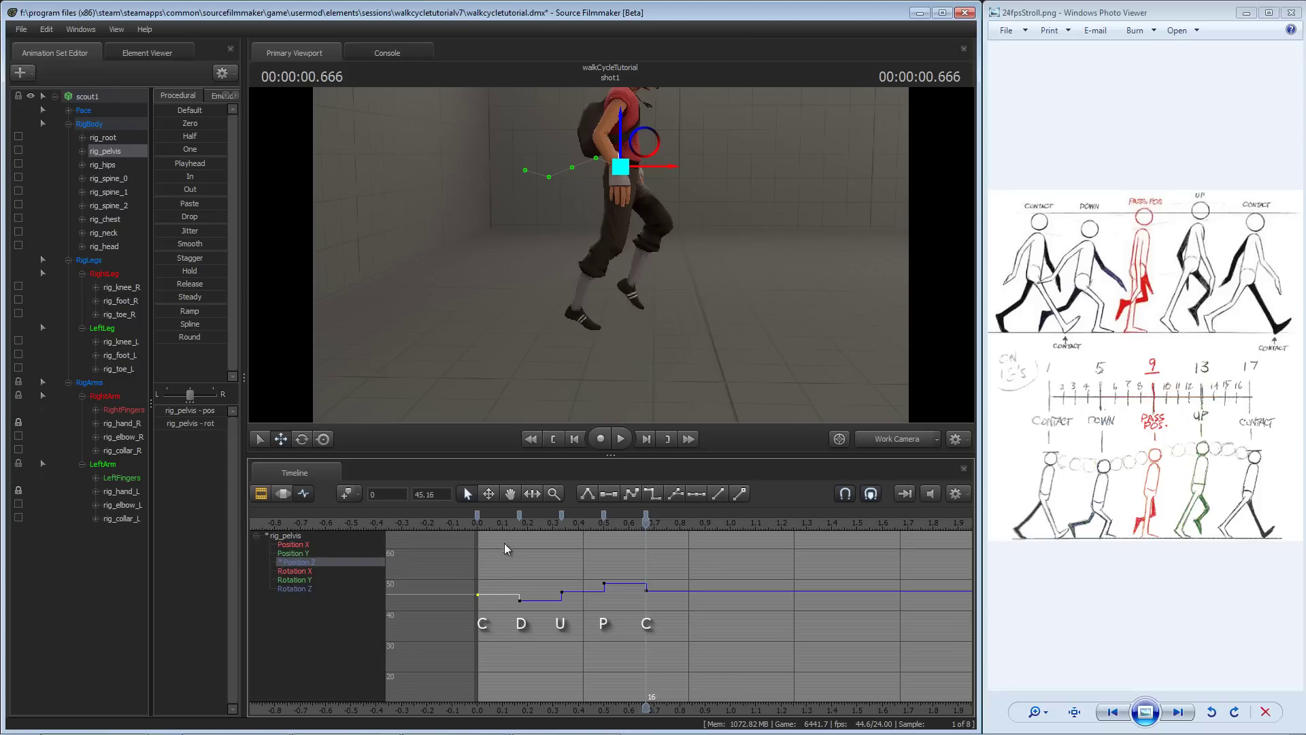
left_click_drag(634, 546, 657, 607)
left_click_drag(470, 609, 469, 608)
left_click(480, 526)
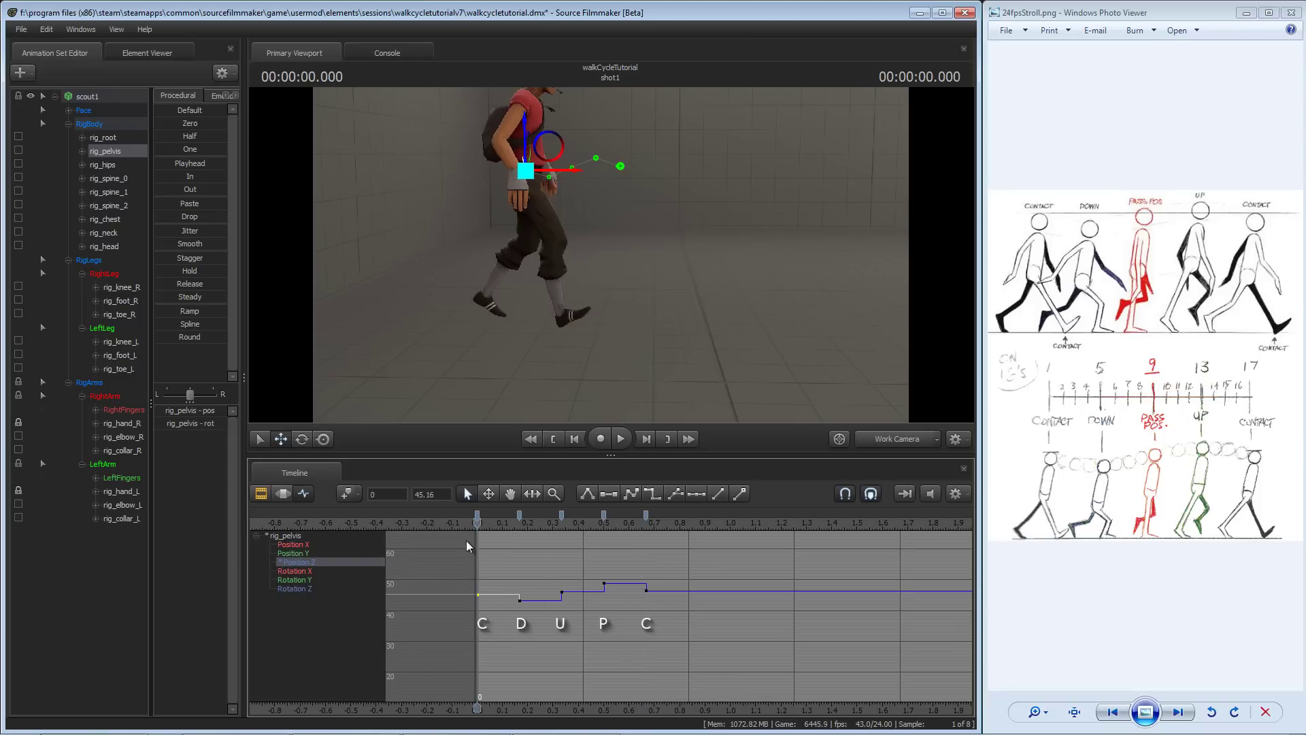
key("Return")
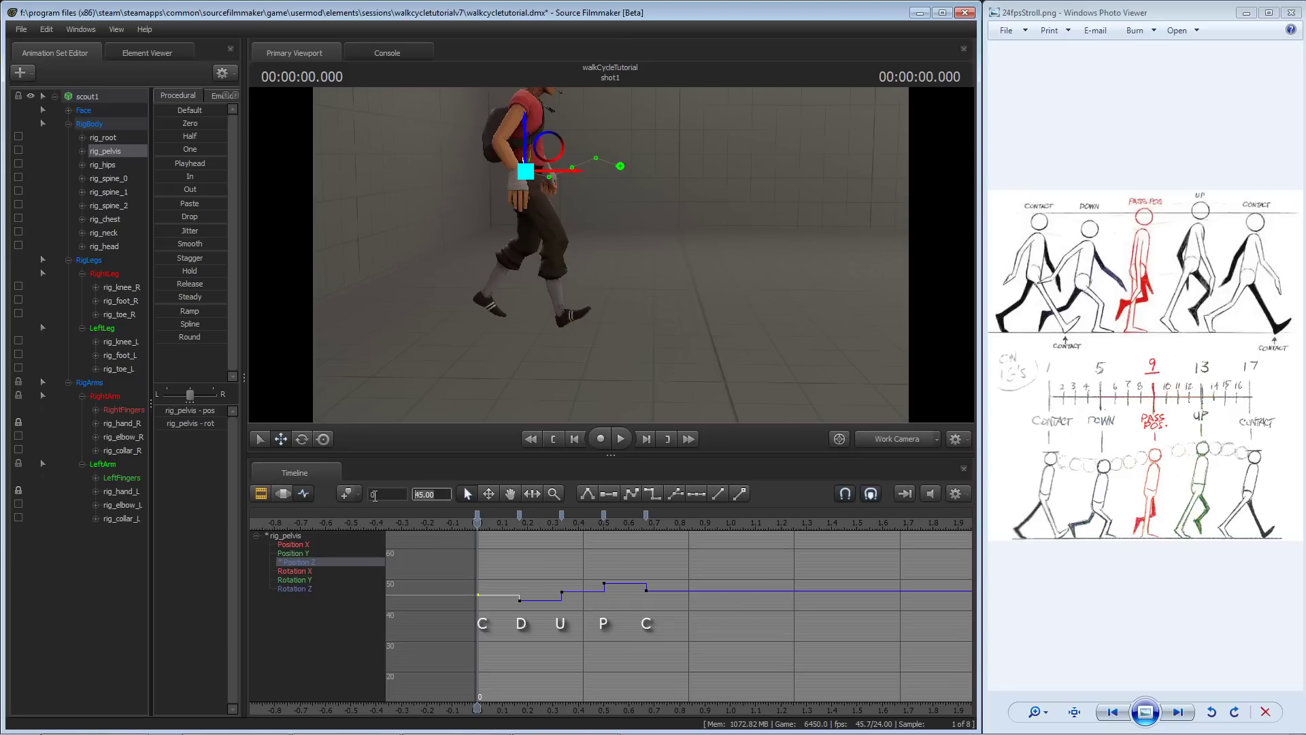
- Set rig_pelvis's Position Z key at frame 16 to the same 45 and play back the motion
key("ctrl+c")
left_click(646, 588)
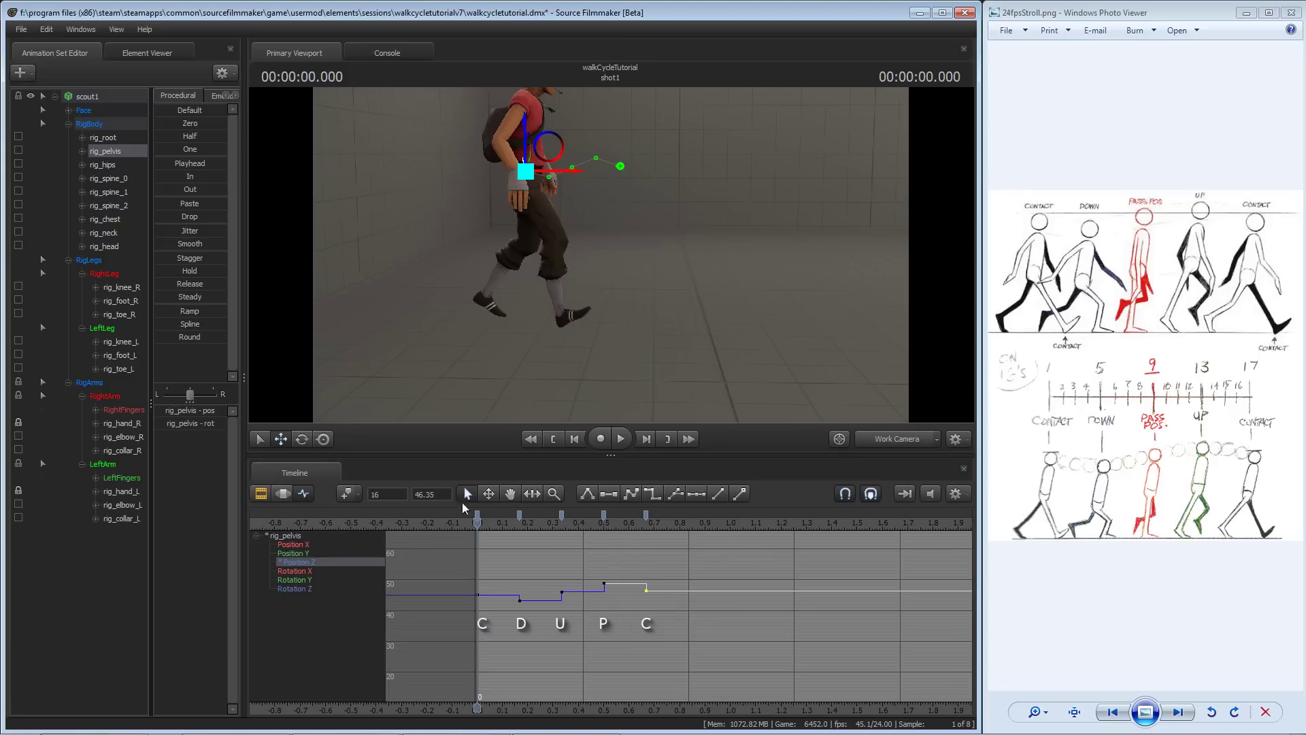
key("ctrl+v")
key("Return")
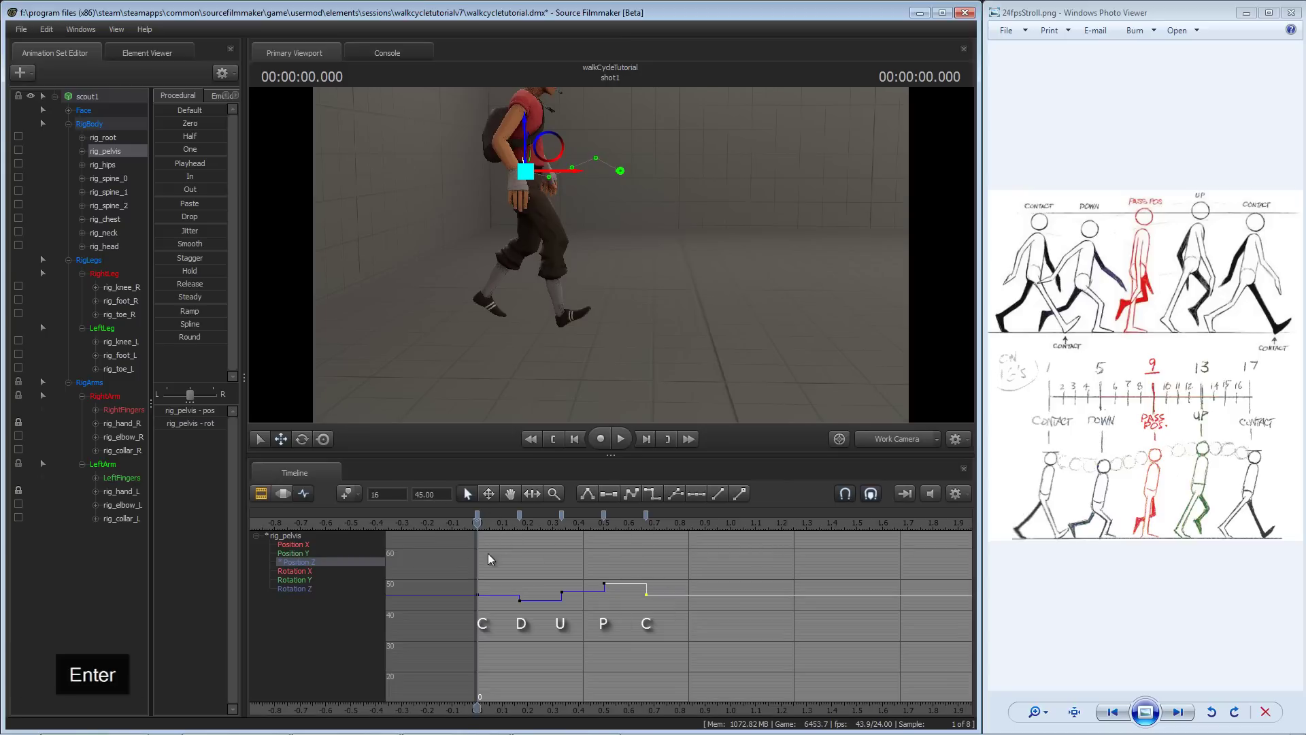
left_click_drag(475, 529, 650, 534)
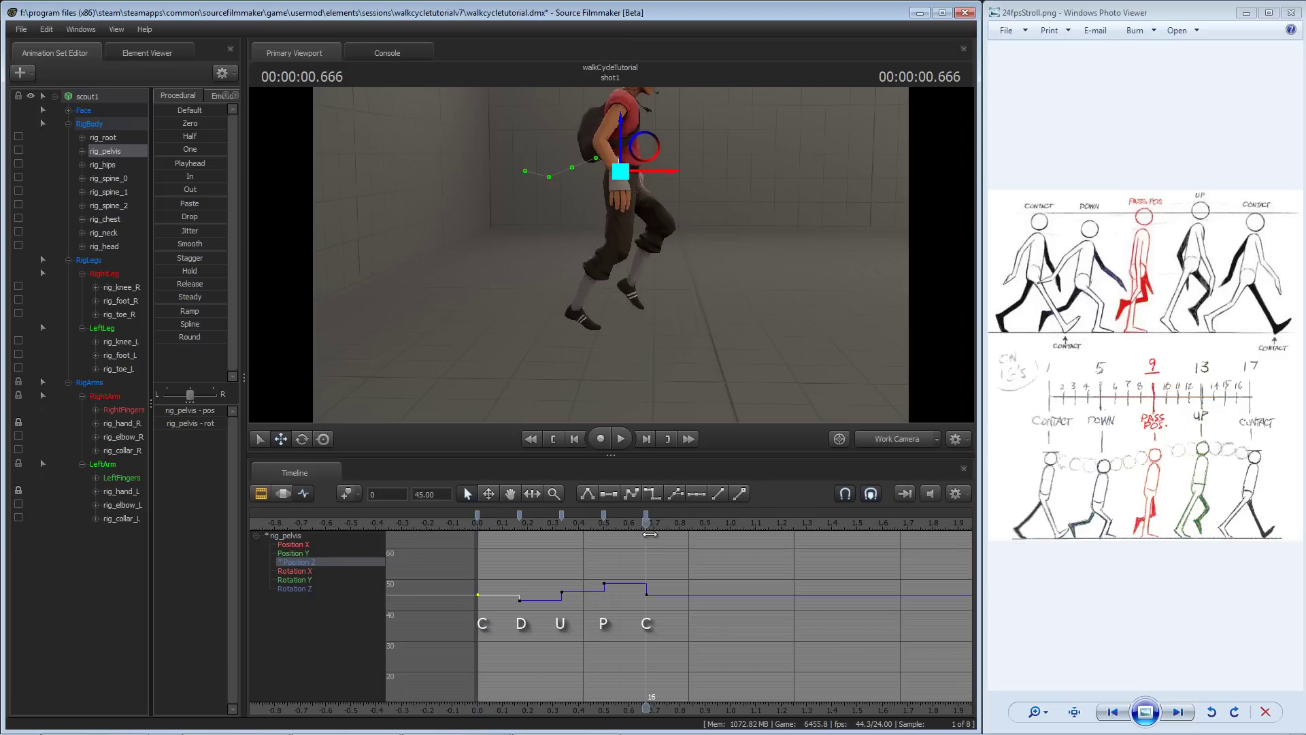
key("ctrl+c")
key("ctrl+v")
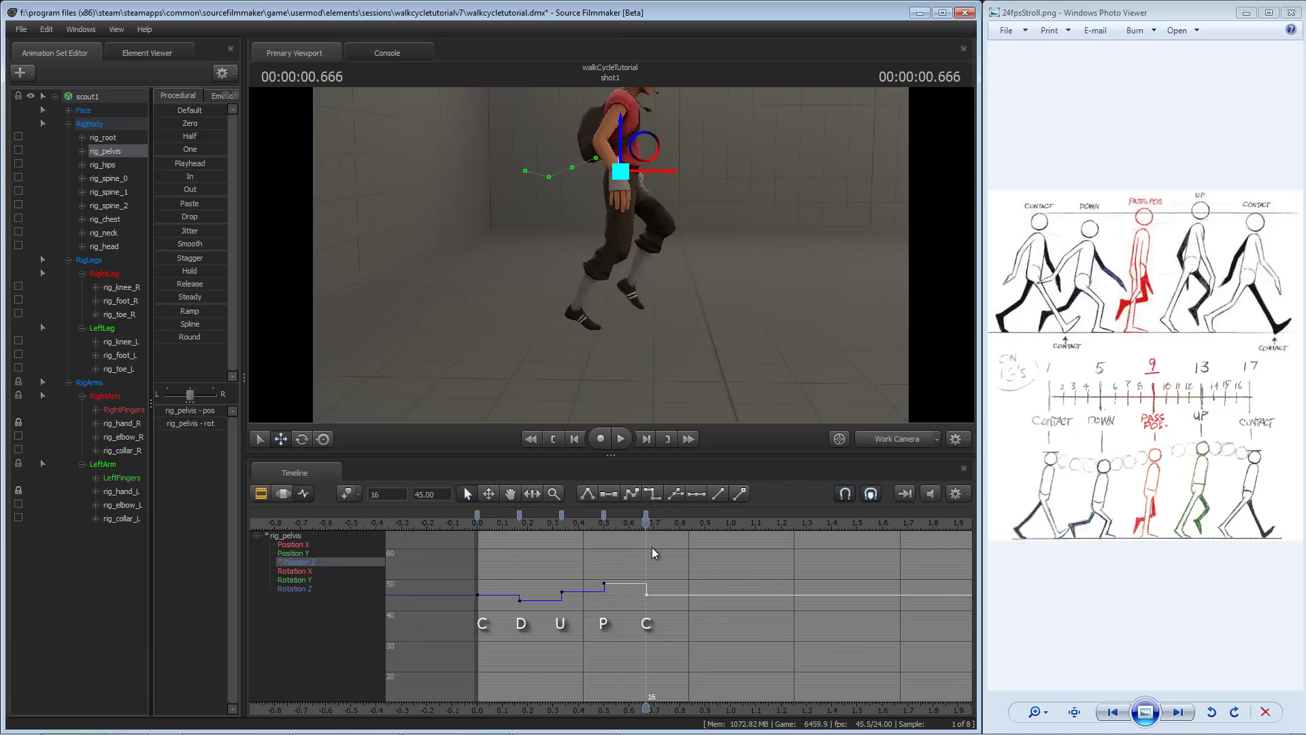
left_click(651, 552)
key("space")
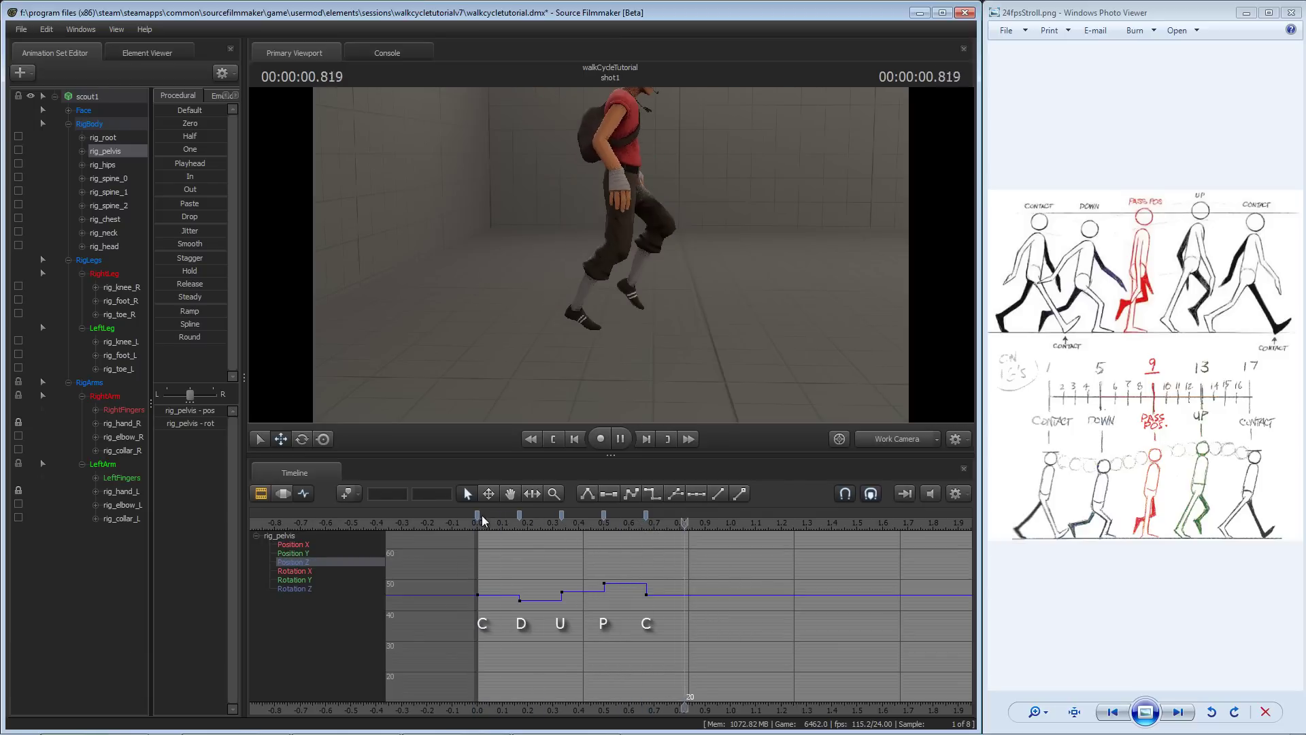
key("space")
left_click_drag(641, 526, 648, 529)
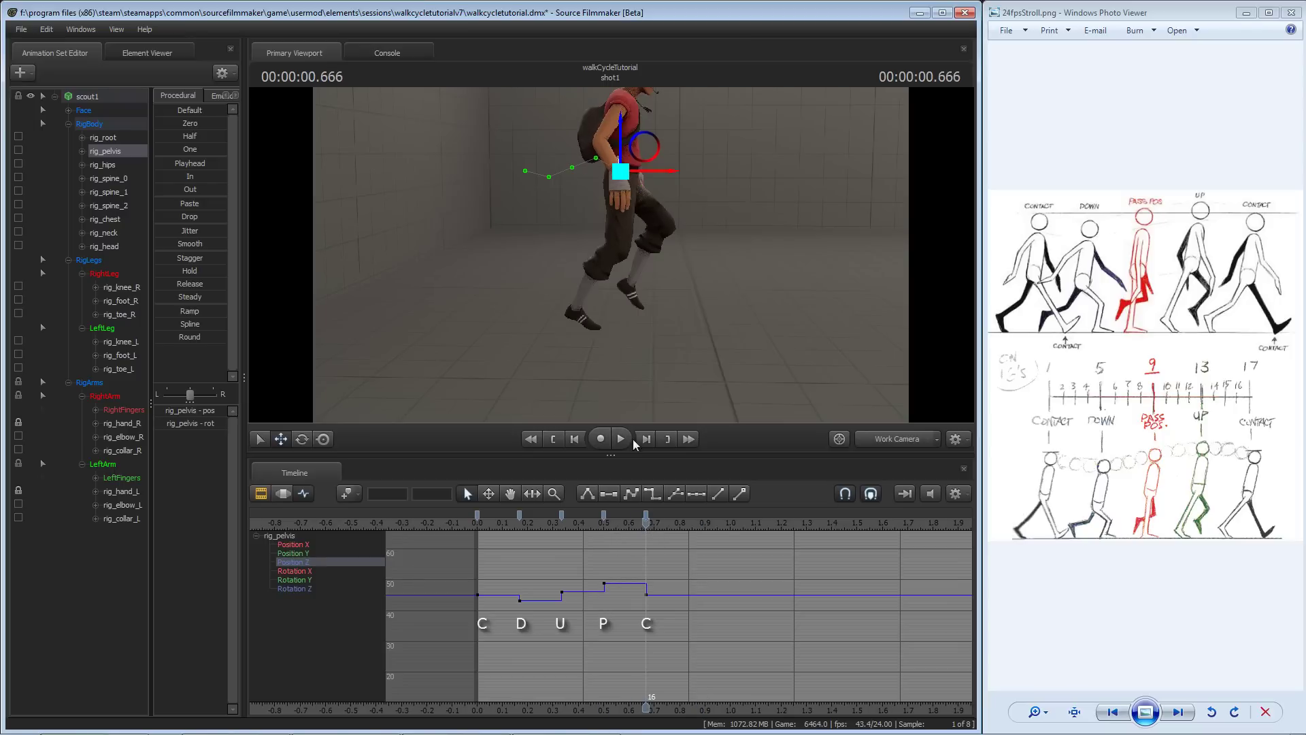
- Level rig_foot_L at frame 16, move it ahead of the body and lower it to the floor
middle_click_drag(635, 293, 598, 285)
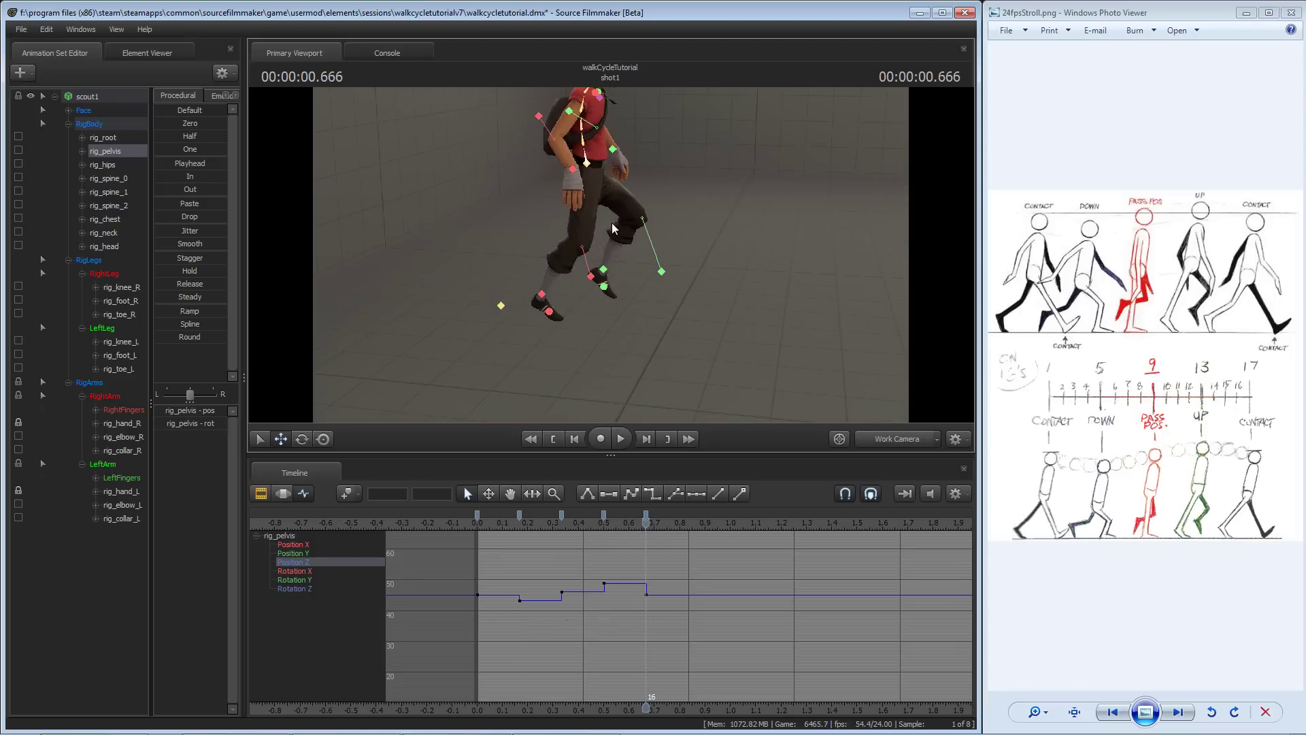
left_click(599, 283)
key("e")
key("w")
left_click_drag(626, 260, 594, 275, "alt")
key("e")
key("e")
key("w")
left_click_drag(675, 297, 657, 297)
left_click_drag(625, 250, 624, 257)
- Flip through the poses from frame 0 to 16 to compare rig_foot_L's placement and the stride at both contacts
key("[")
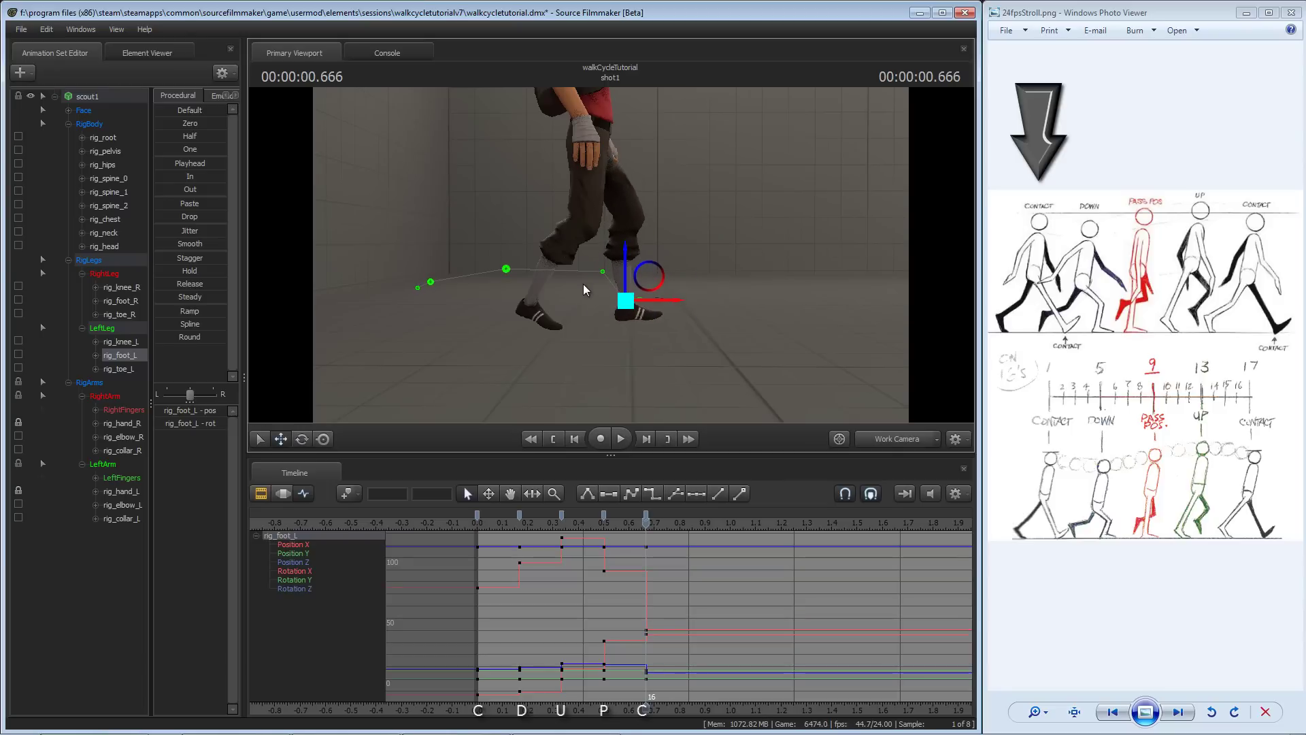
key("[")
key("[")
key("[")
key("]")
key("]")
key("[")
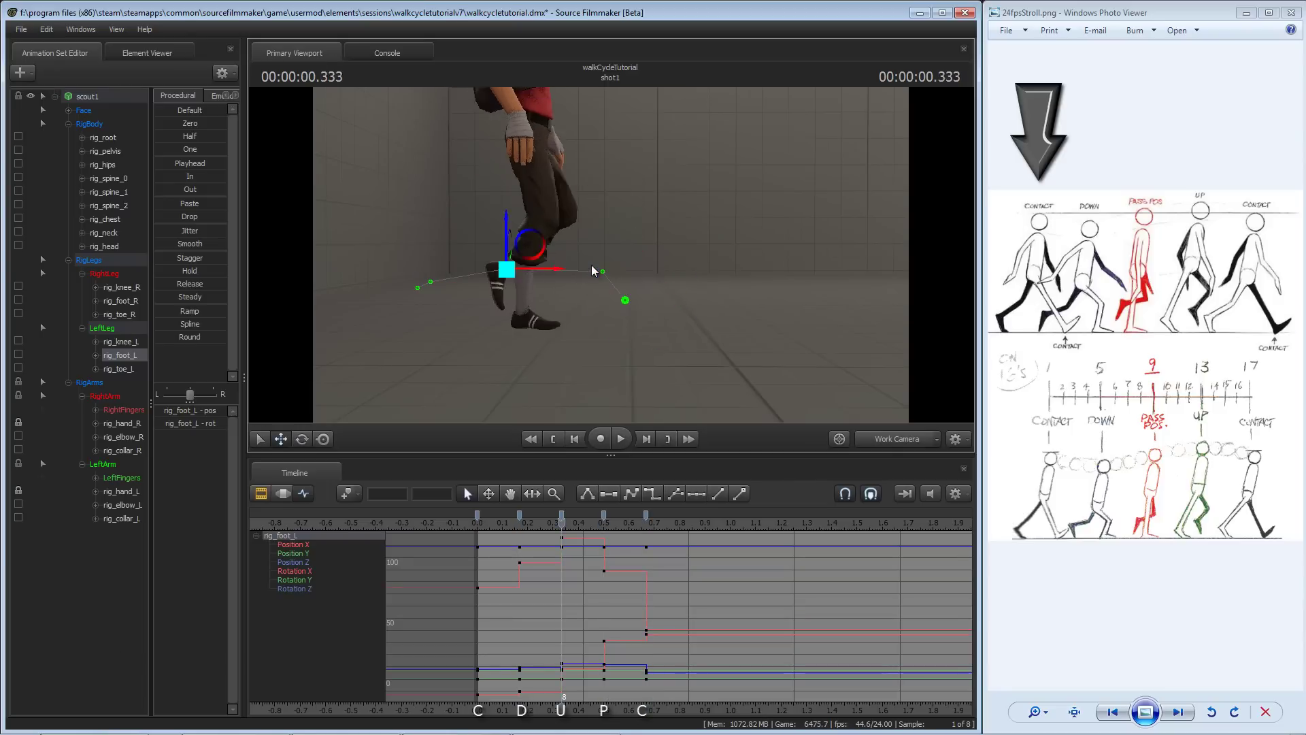
key("[")
key("[")
key("]")
key("[")
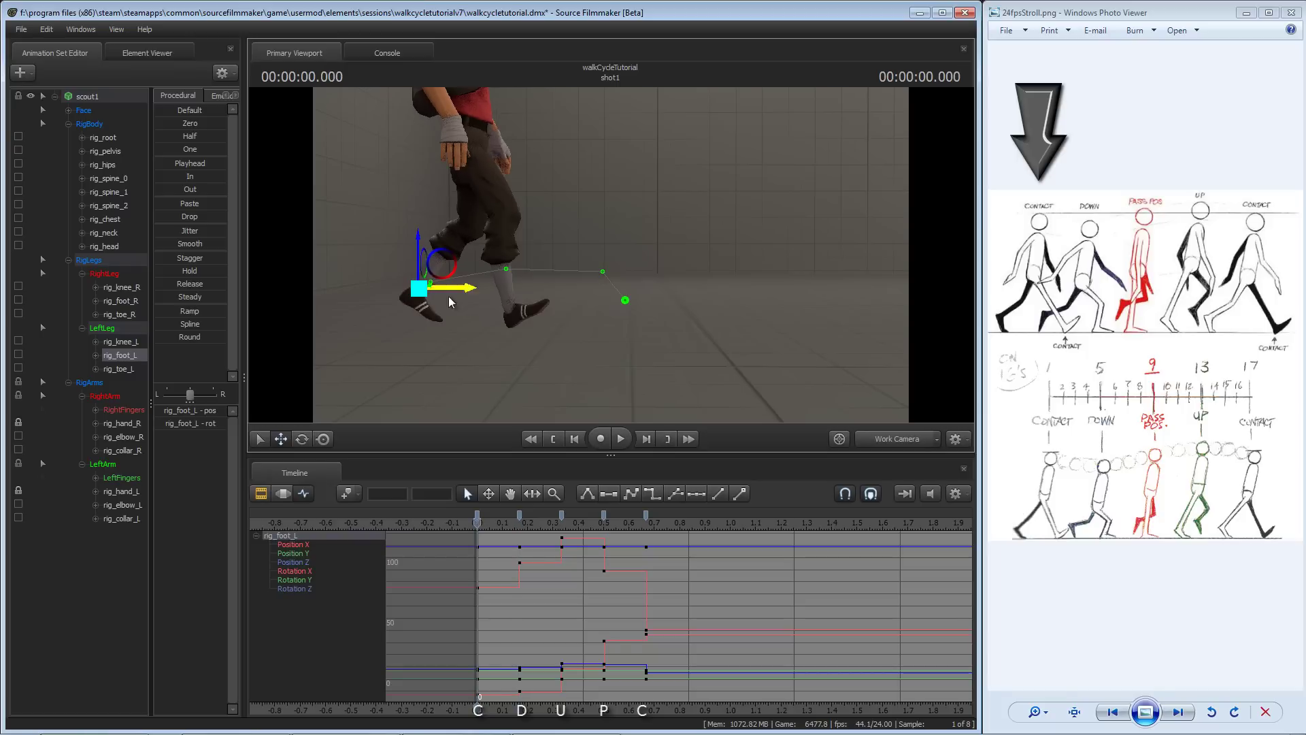
key("]")
key("]")
key("]")
key("]")
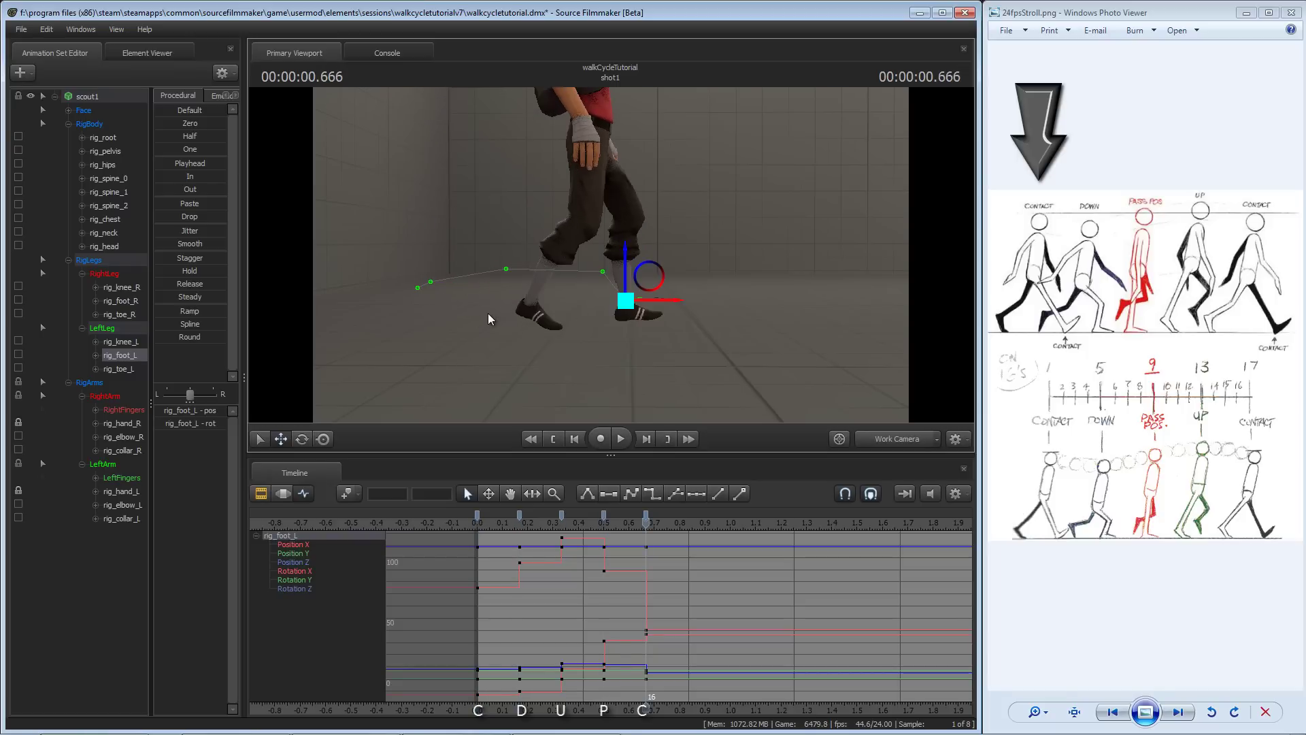
- Rotate rig_foot_L toe-up at frame 16 for the heel strike and check the pose from closer and farther views
key("e")
left_click_drag(673, 303, 616, 257)
scroll(612, 258, "up", 3)
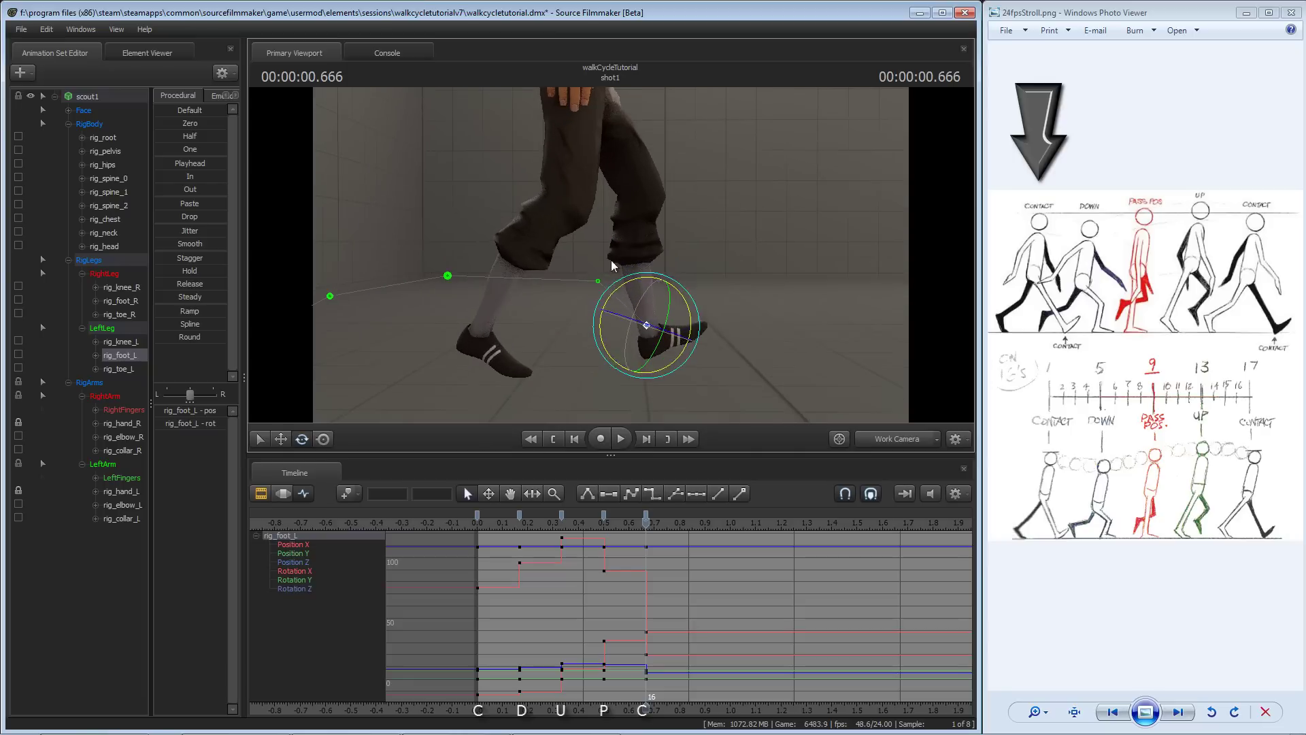
mouse_move(612, 259)
middle_mouse_down("alt")
mouse_move(626, 279)
mouse_move(624, 259)
middle_mouse_up("alt")
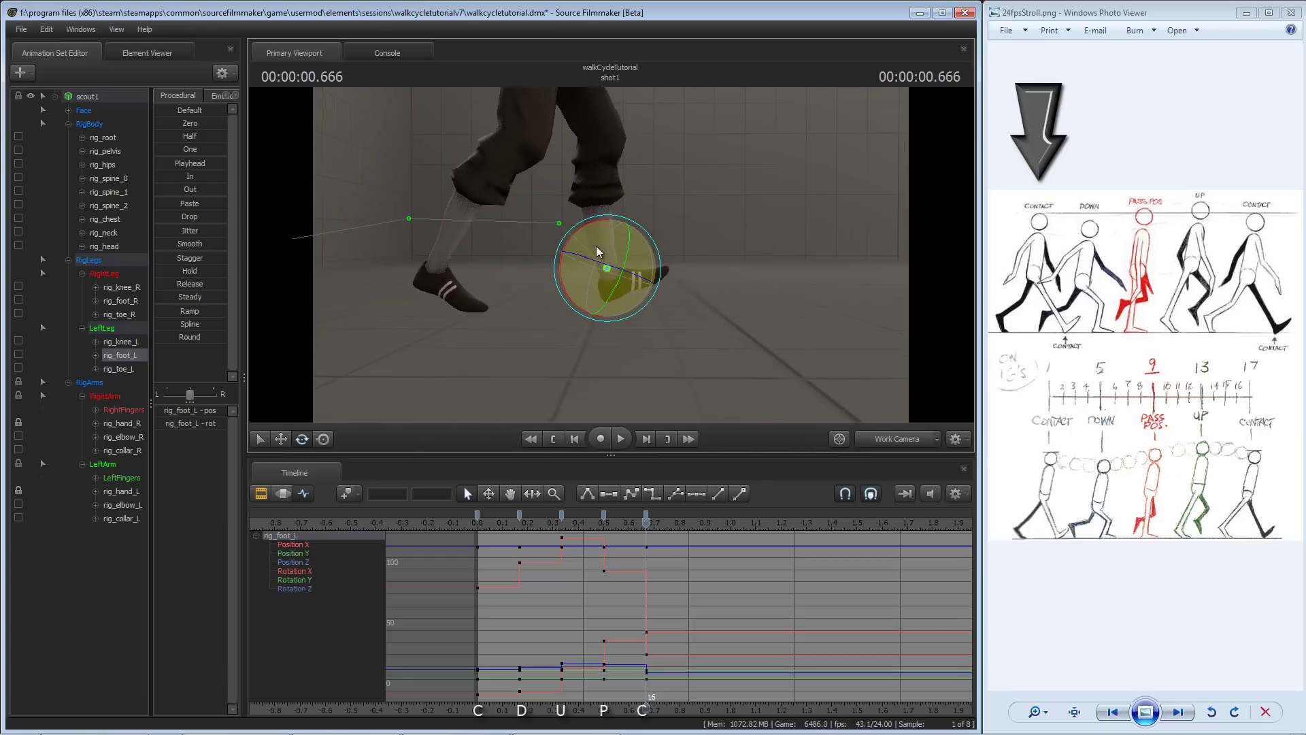
right_click_drag(597, 247, 629, 249, "alt")
middle_click_drag(629, 249, 643, 272, "alt")
key("]")
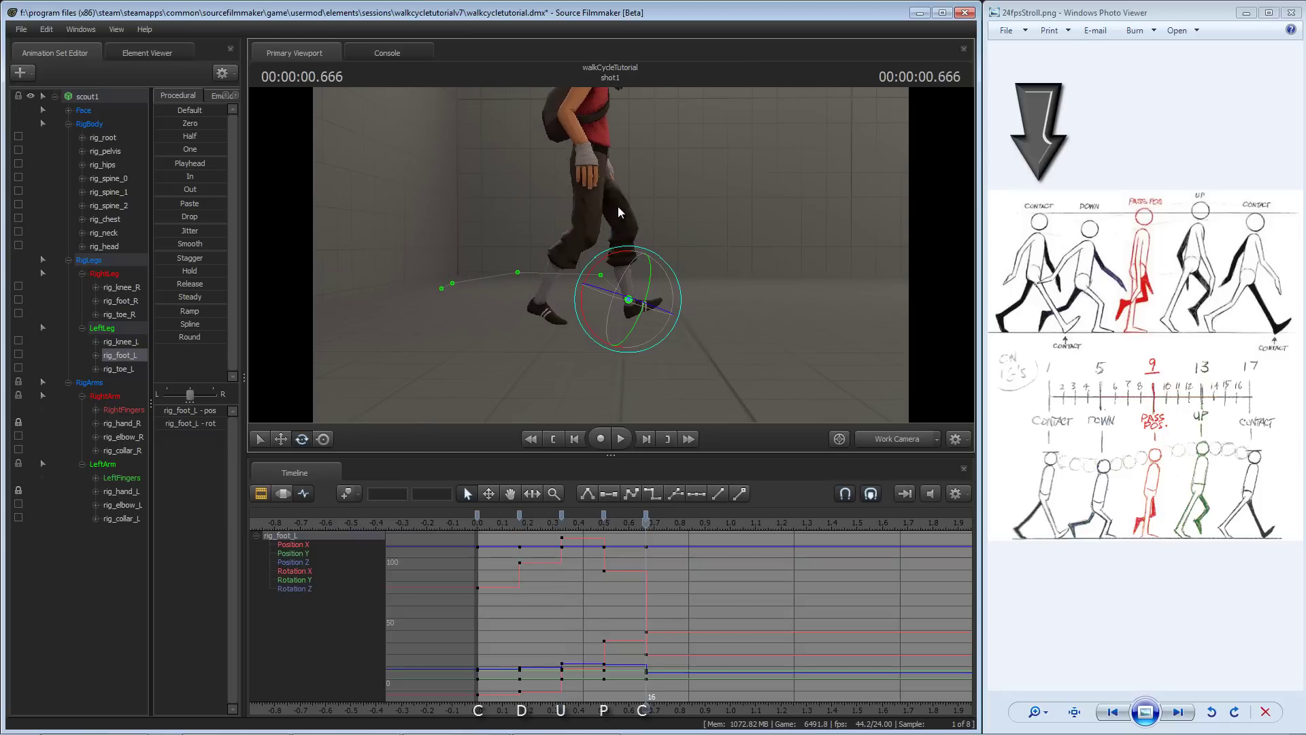
right_click_drag(618, 206, 618, 252, "alt")
middle_click_drag(618, 252, 612, 247, "alt")
key("alt+]")
key("alt+[")
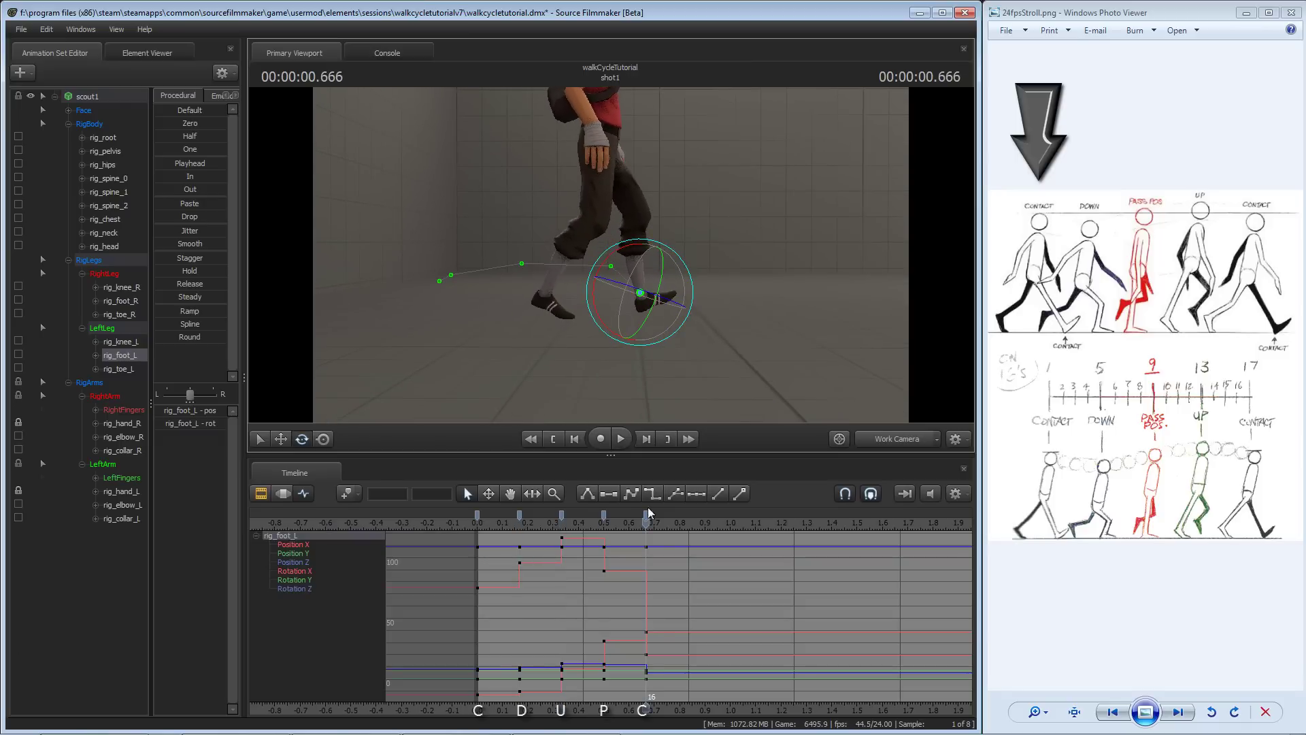
key("alt+]")
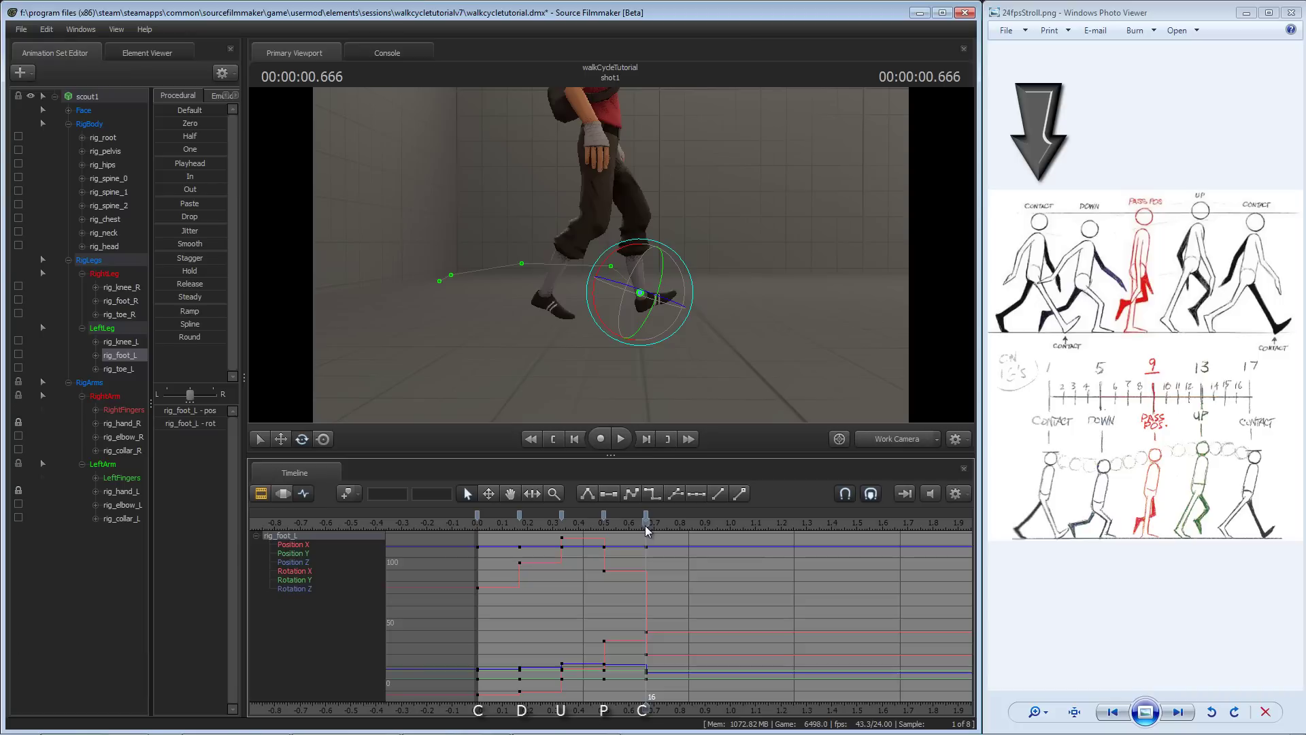
- Flip between the poses at frames 8, 12 and 16 to examine rig_foot_L's forward swing and heel strike
left_click_drag(645, 526, 623, 524)
key("alt+]")
key("alt+[")
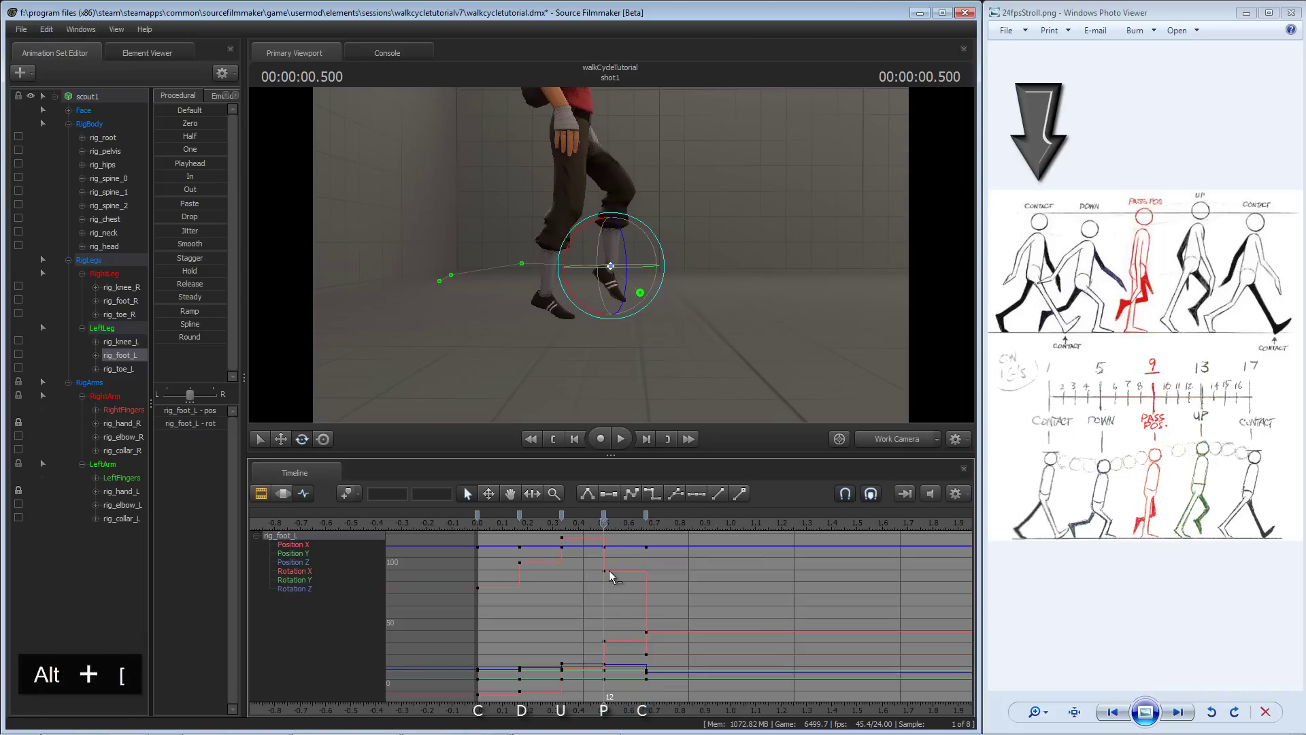
key("alt+]")
key("alt+q")
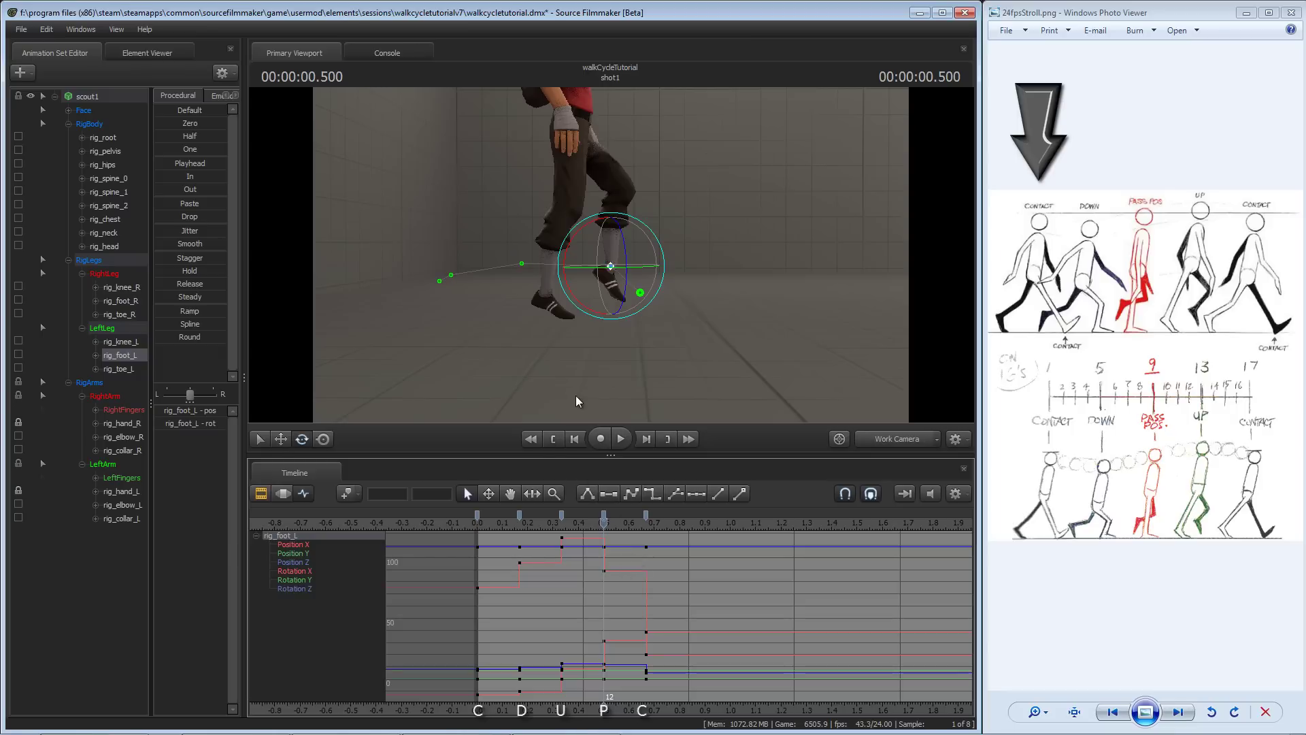
key("]")
key("[")
key("[")
key("]")
key("]")
key("]")
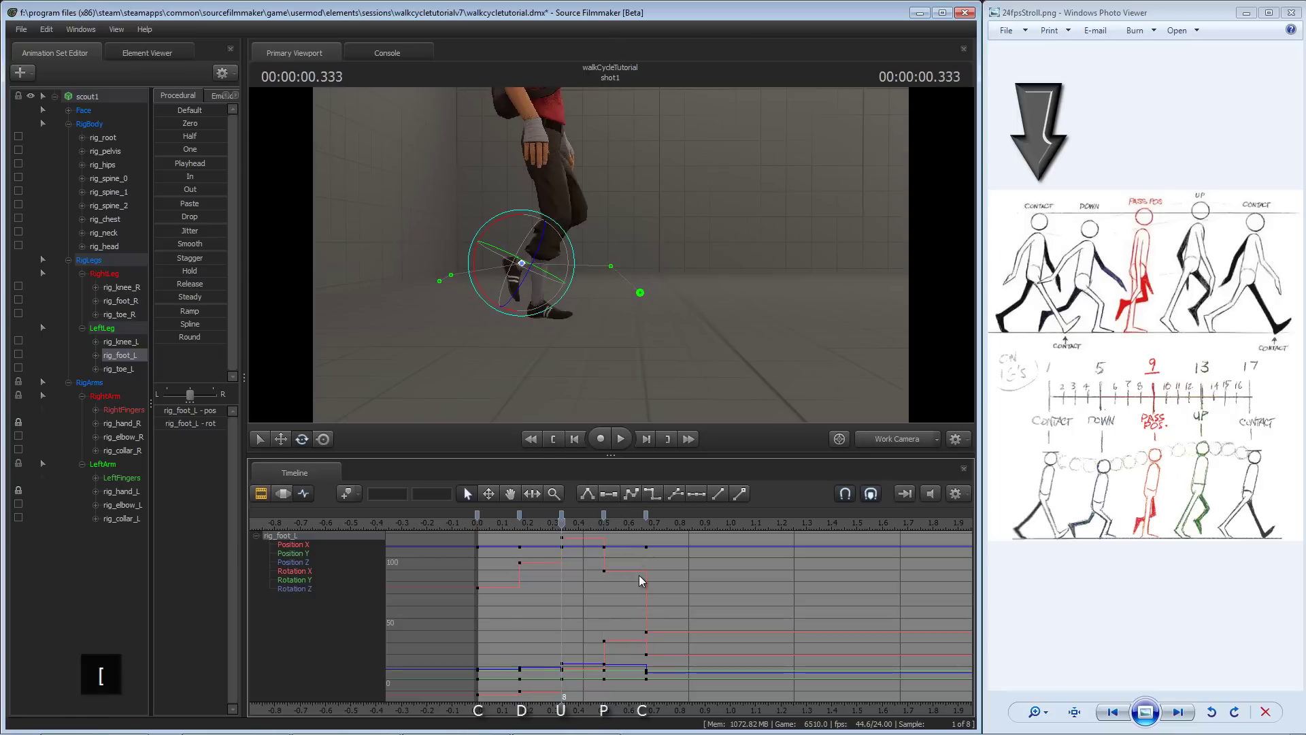
key("]")
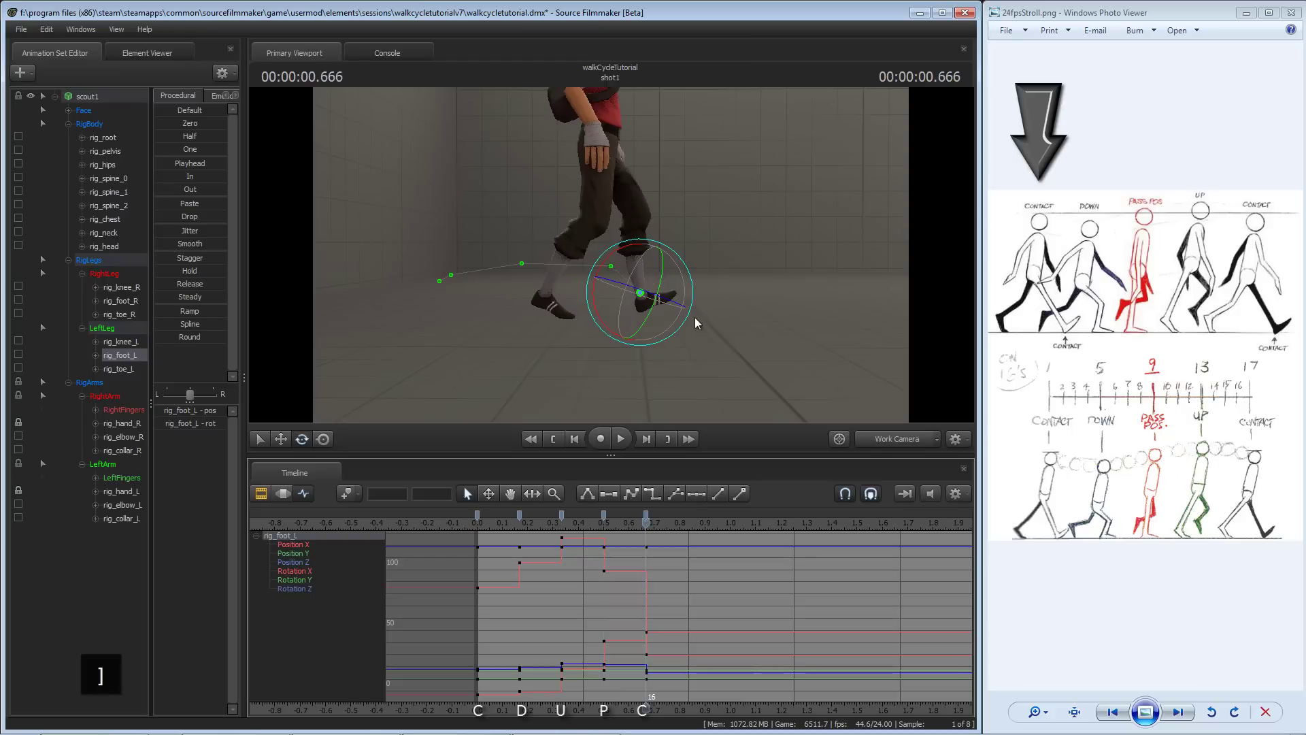
middle_click_drag(610, 256, 611, 257)
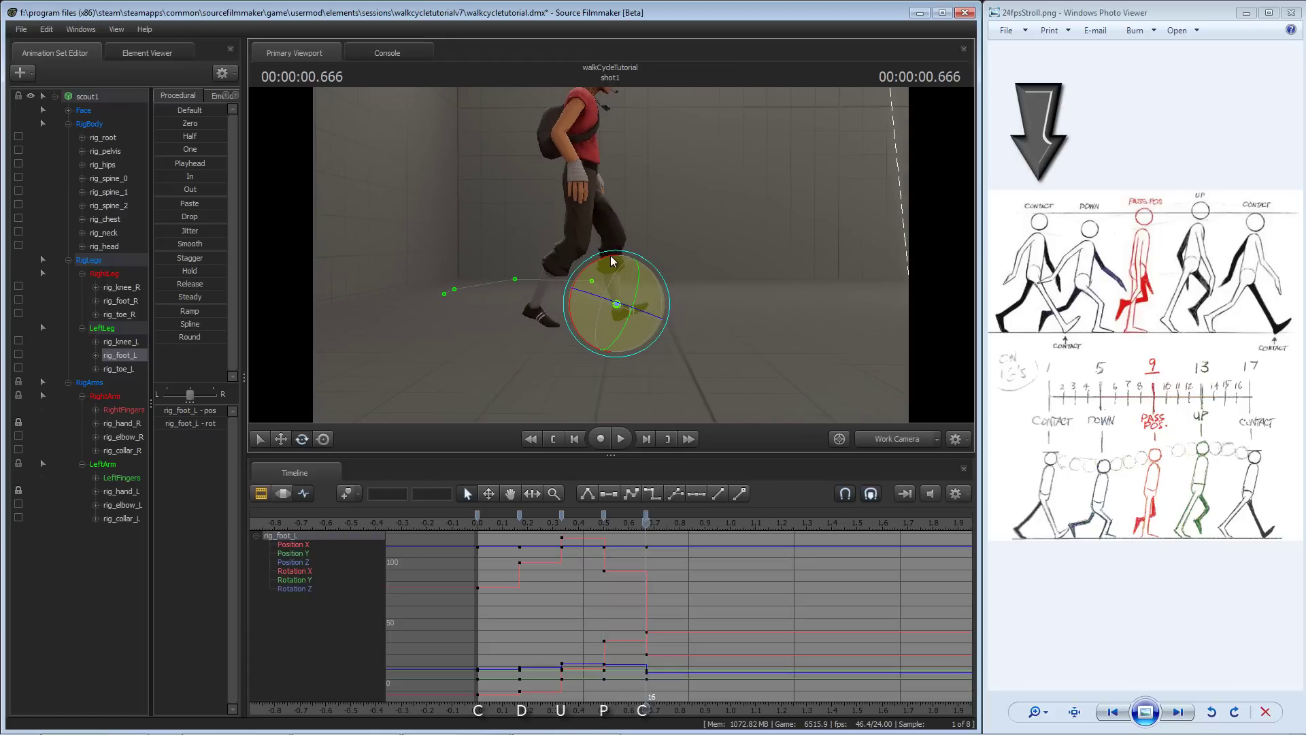
key("[")
key("]")
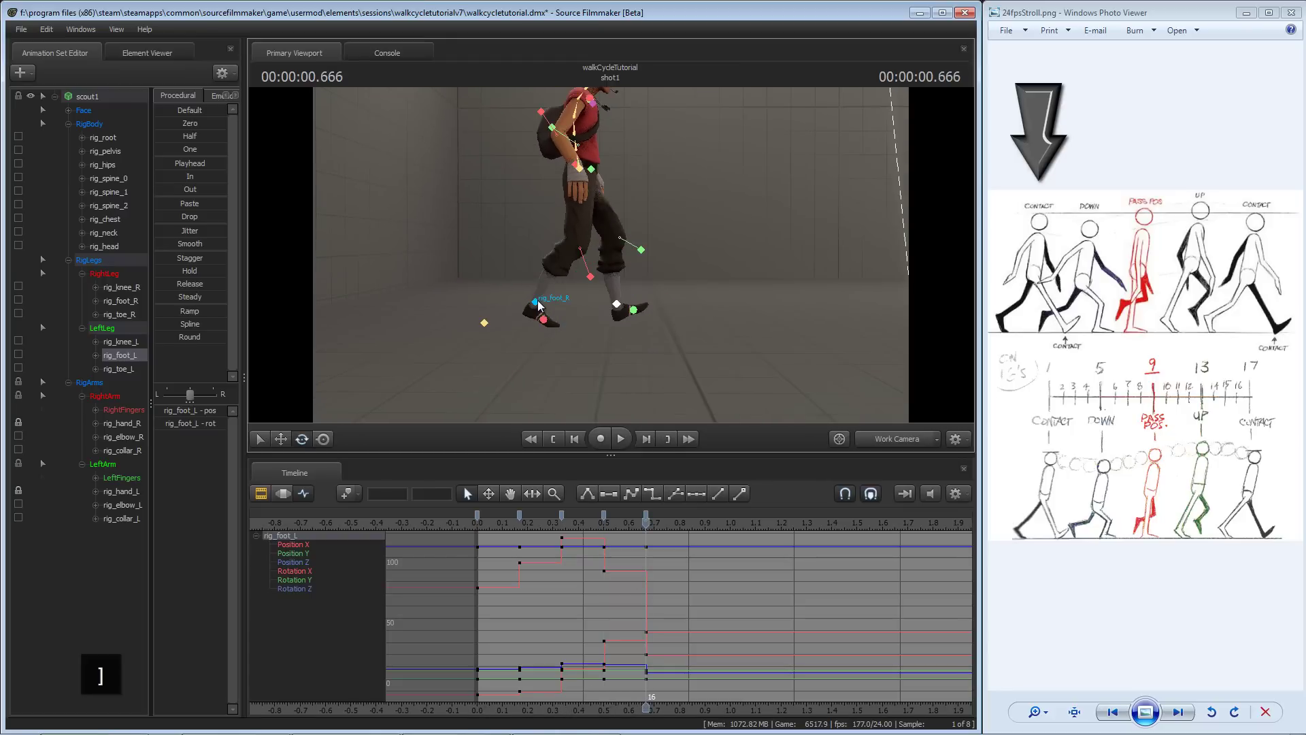
- Move rig_foot_R slightly forward at frame 16 so its toe stays planted where it is at frame 12
left_click(536, 302, "ctrl")
key("w")
mouse_move(601, 328)
left_mouse_down()
mouse_move(548, 341)
mouse_move(568, 364)
mouse_move(578, 340)
left_mouse_up()
left_click(343, 499)
key("w")
left_click_drag(648, 243, 608, 254)
key("w")
key("w")
key("bracketleft")
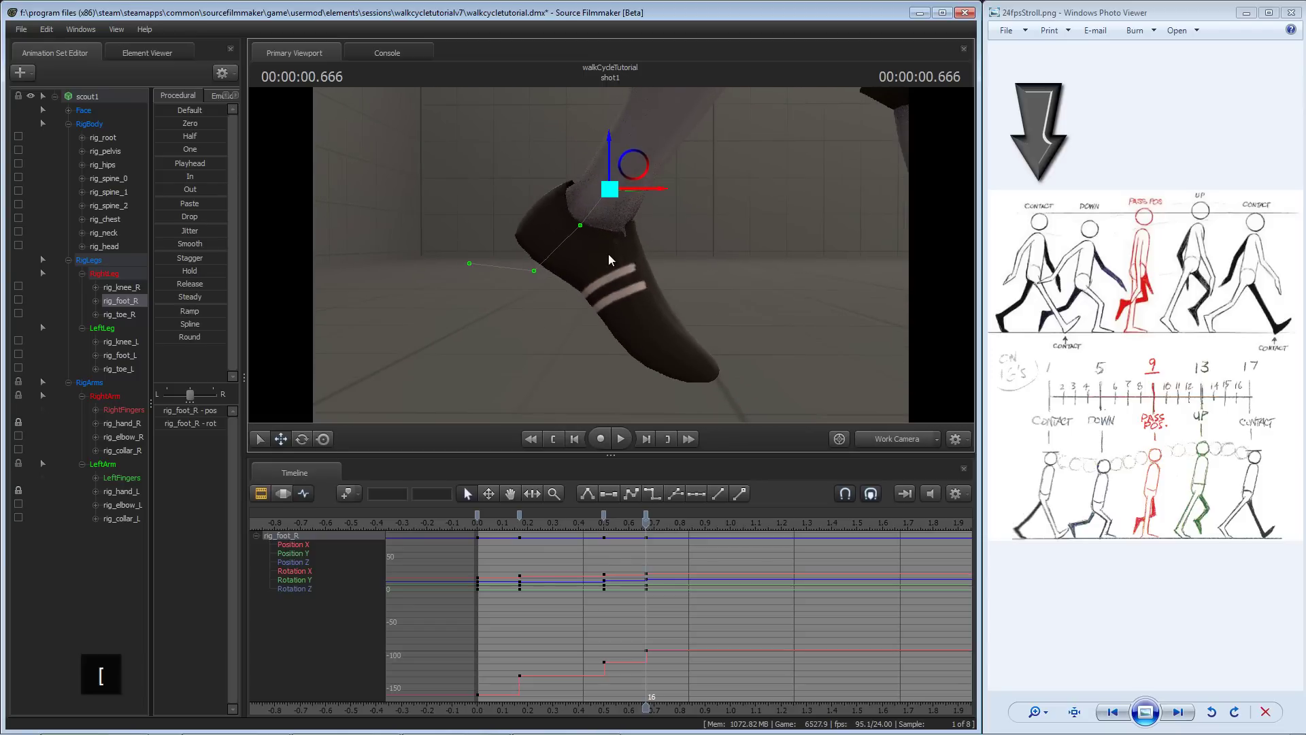
key("bracketleft")
key("bracketright")
key("bracketleft")
key("bracketright")
key("bracketleft")
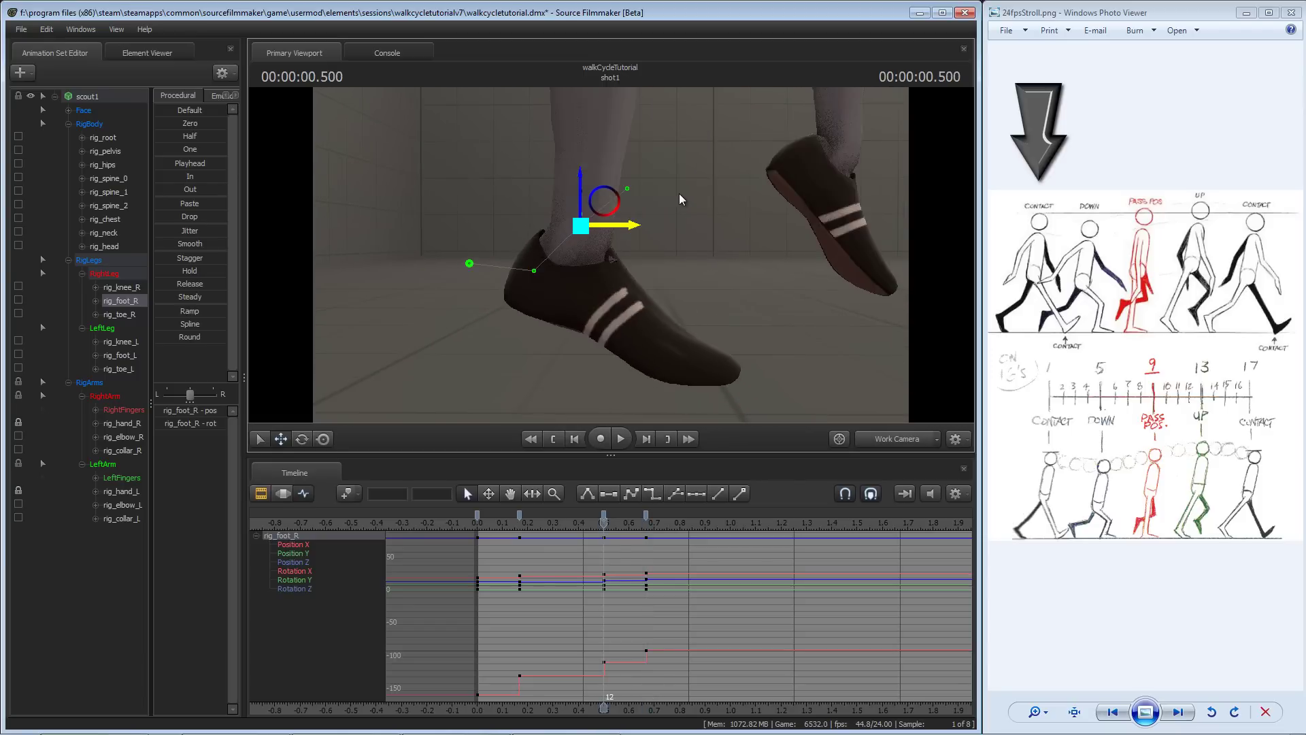
key("bracketright")
key("bracketleft")
key("bracketright")
key("bracketleft")
key("bracketright")
key("bracketleft")
key("bracketright")
key("bracketleft")
key("bracketright")
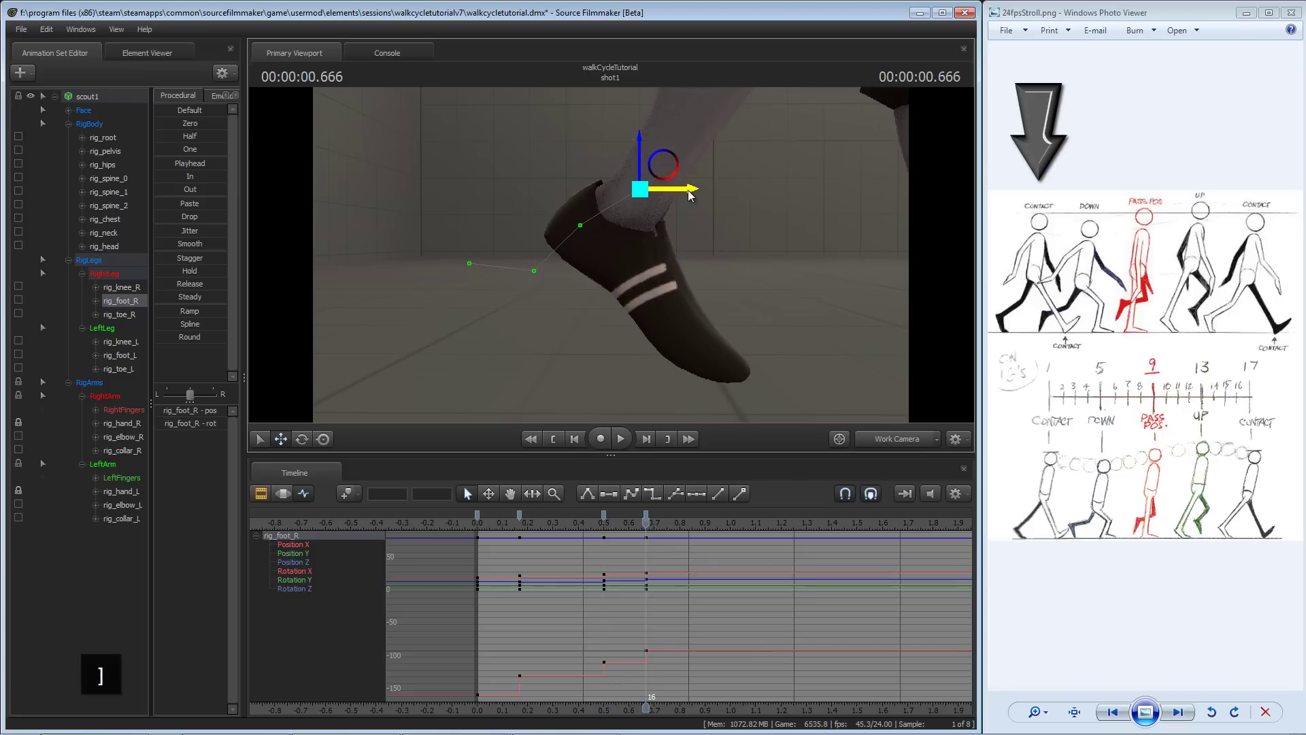
key("bracketleft")
key("bracketright")
- Step through rig_foot_R's keyed poses from frame 0 to 16 to check foot sliding and key placement
key("s")
left_click_drag(682, 230, 609, 251)
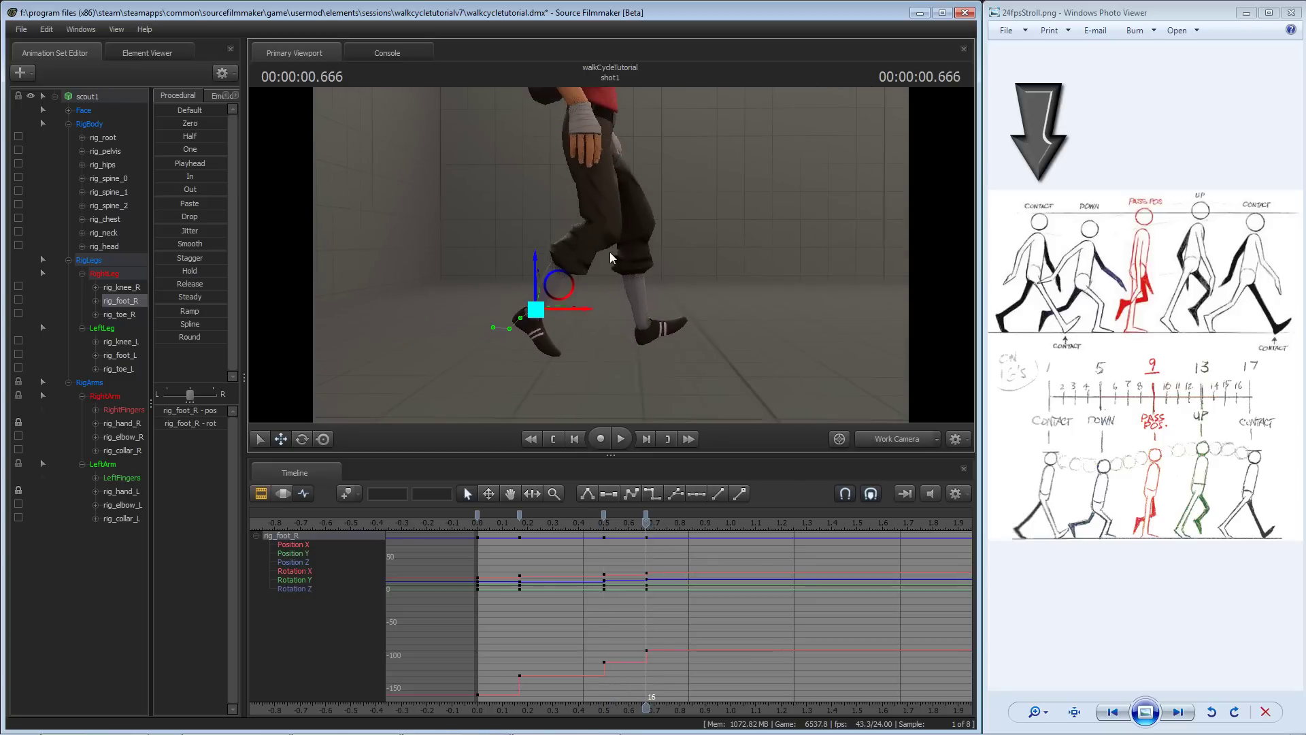
key("bracketleft")
key("bracketright")
key("bracketleft")
key("bracketleft")
key("bracketleft")
key("bracketright")
key("bracketright")
key("bracketright")
key("bracketleft")
key("bracketleft")
key("bracketleft")
key("bracketright")
key("bracketright")
key("bracketright")
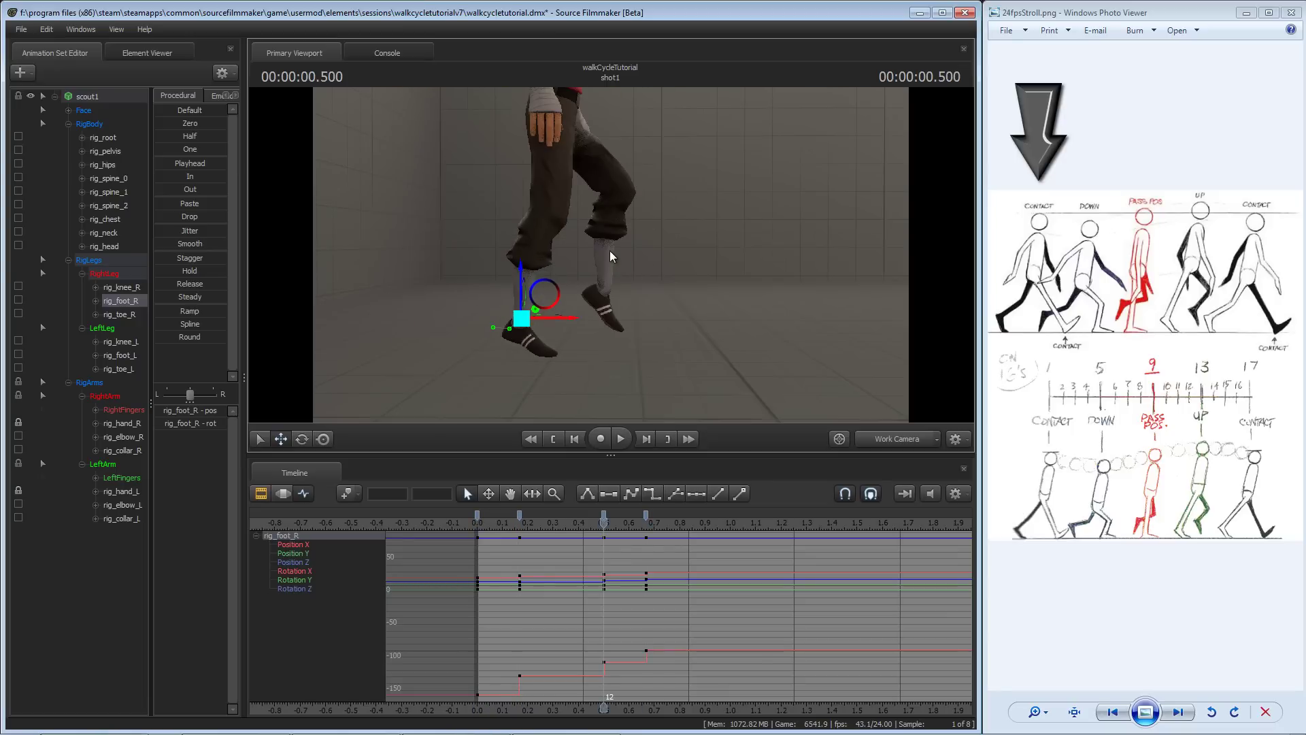
key("bracketleft")
key("bracketleft")
key("bracketright")
key("bracketleft")
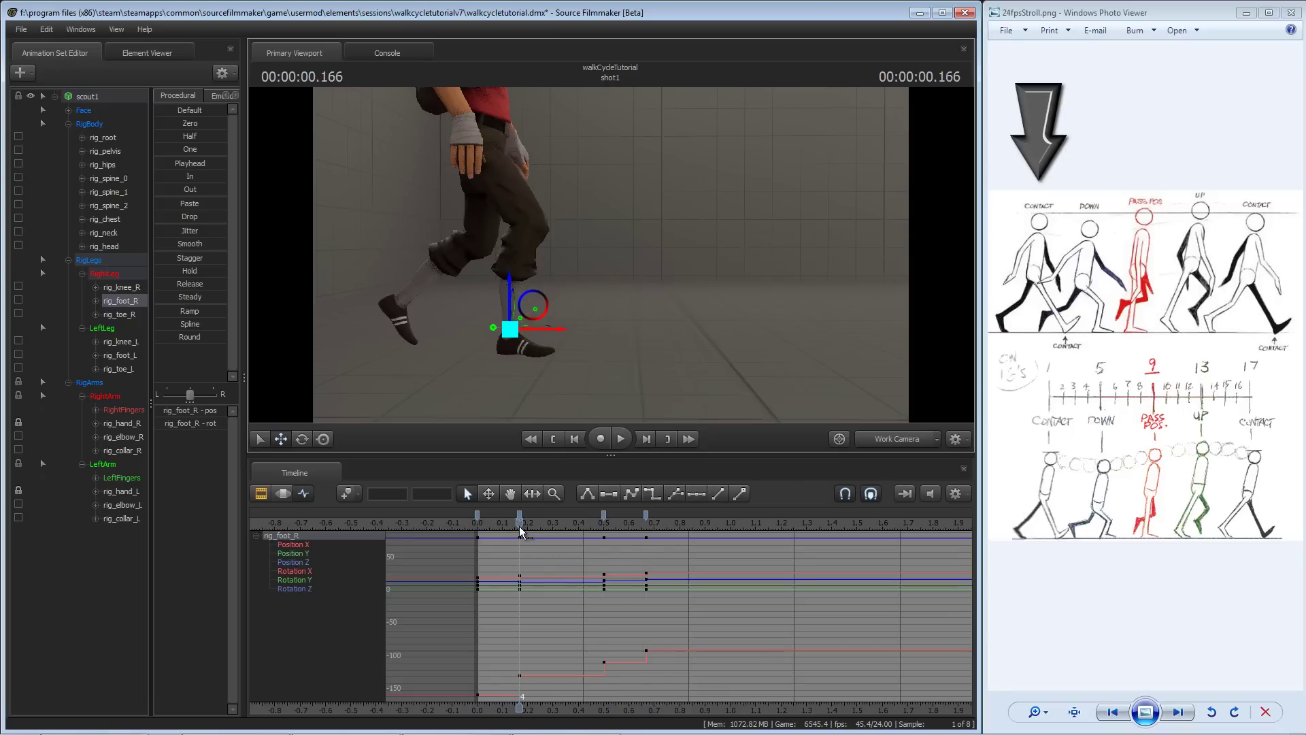
key("bracketright")
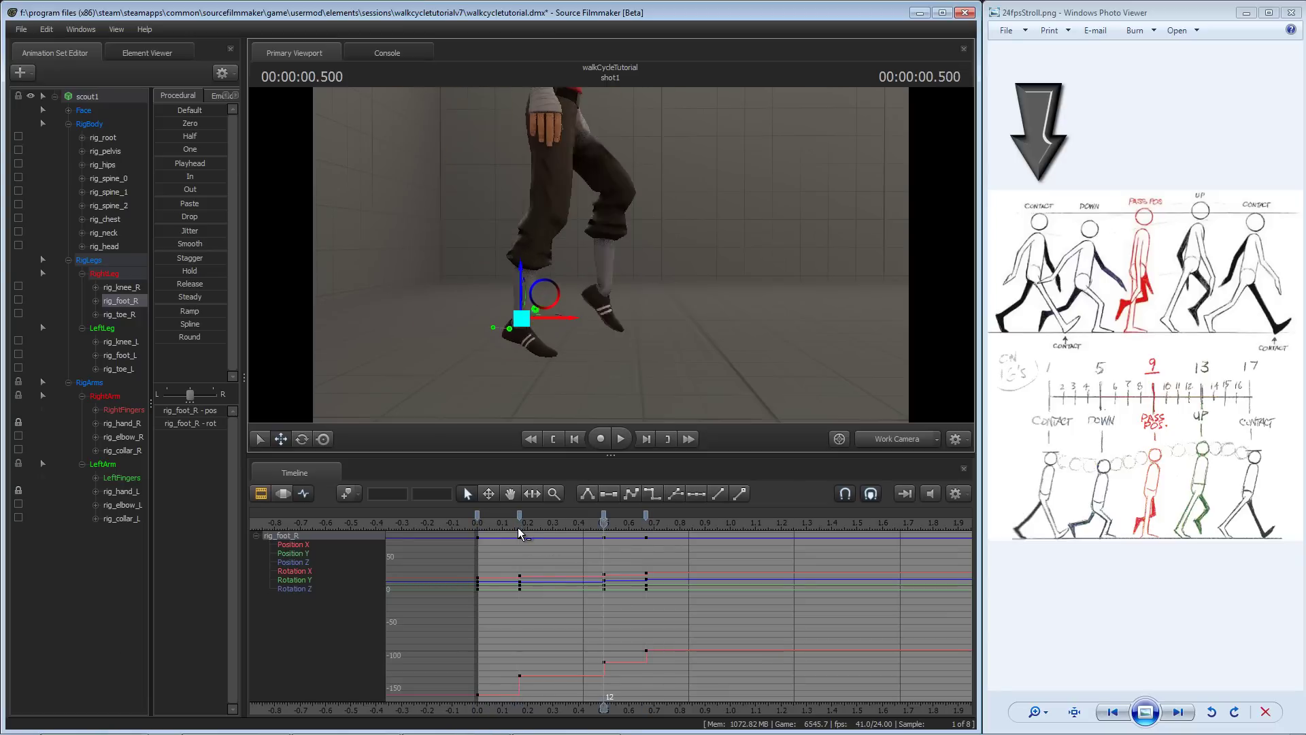
key("bracketleft")
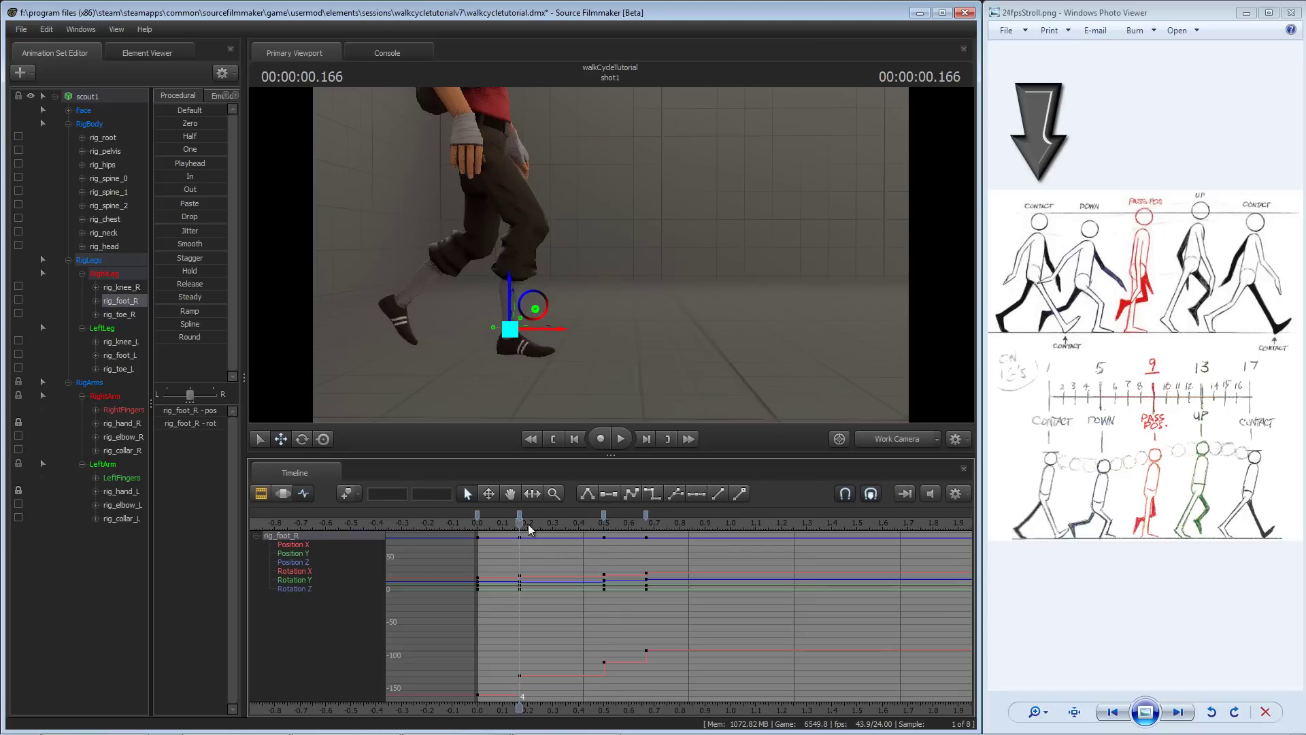
- Add keys for rig_foot_R at frame 8 that hold its frame 4 pose
left_click_drag(520, 524, 559, 525)
scroll(567, 592, "down", 2)
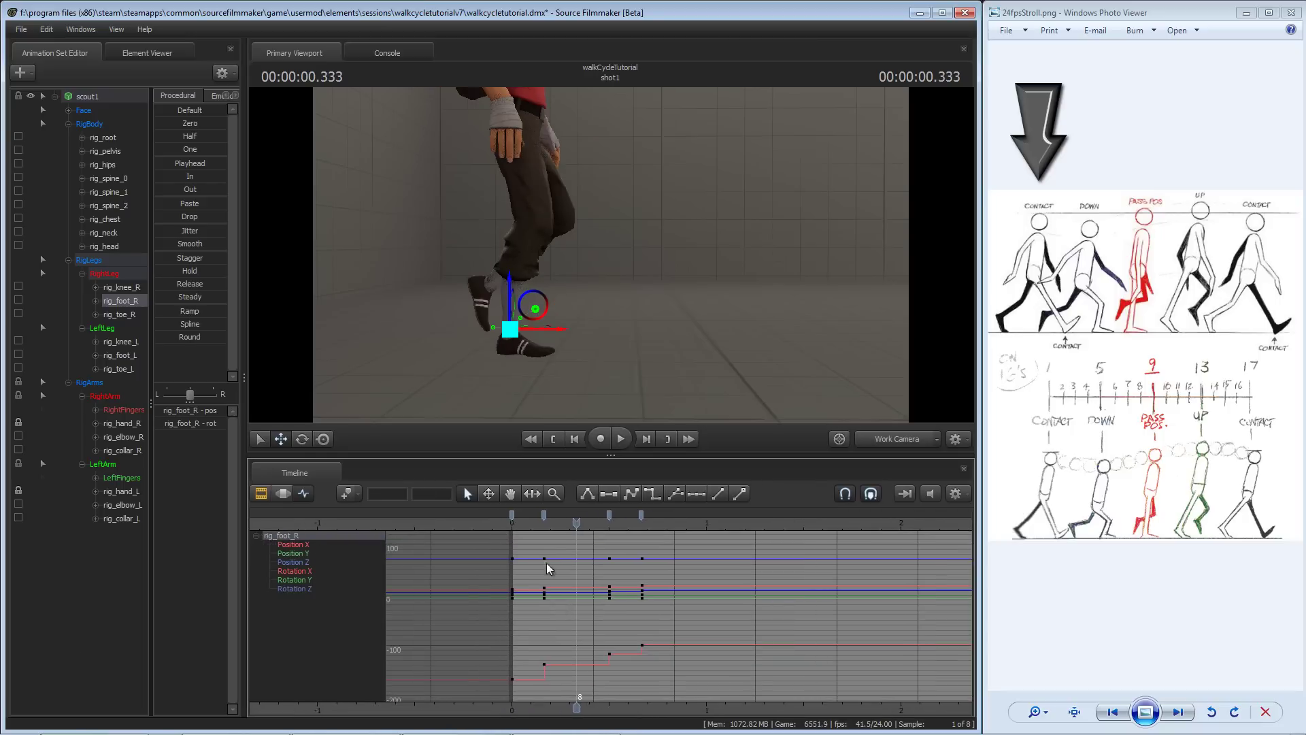
double_click(545, 560)
left_click_drag(580, 524, 544, 525)
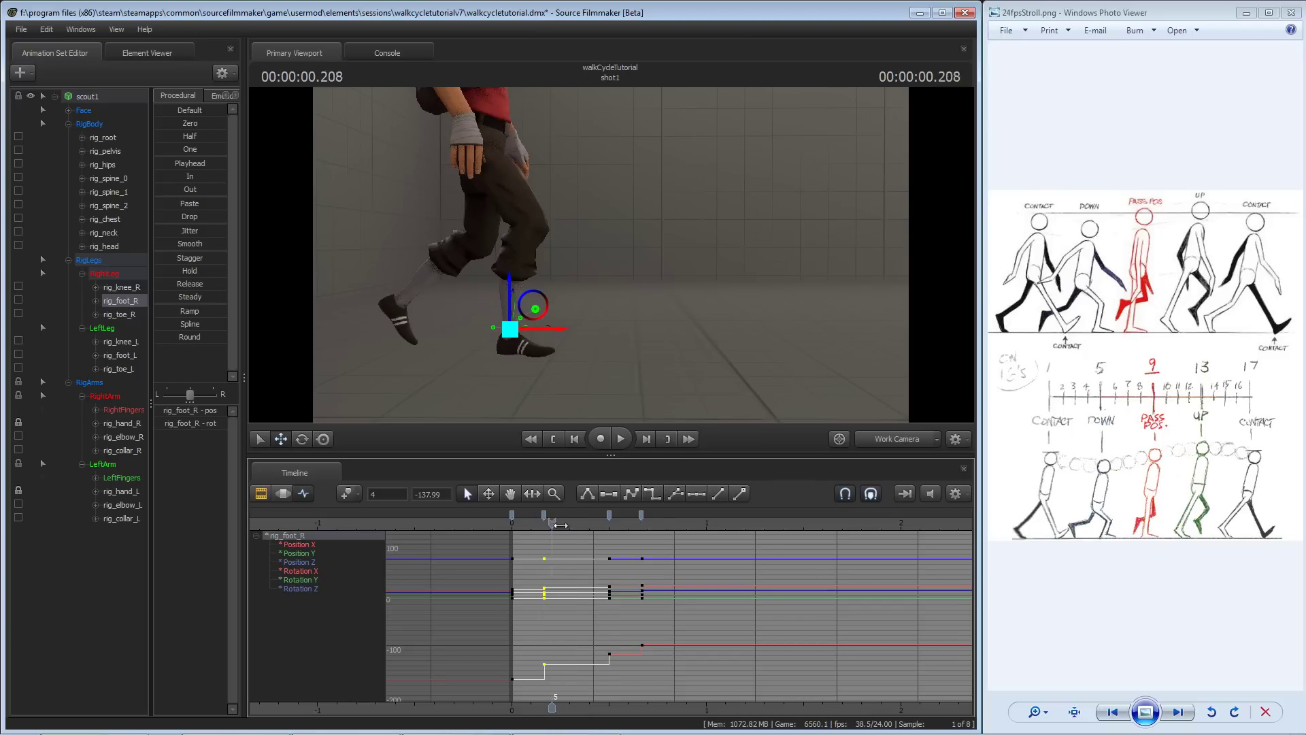
key("m")
mouse_move(560, 525)
left_mouse_down()
mouse_move(577, 526)
mouse_move(552, 525)
left_mouse_up()
left_click_drag(577, 655, 585, 677)
left_click(562, 538)
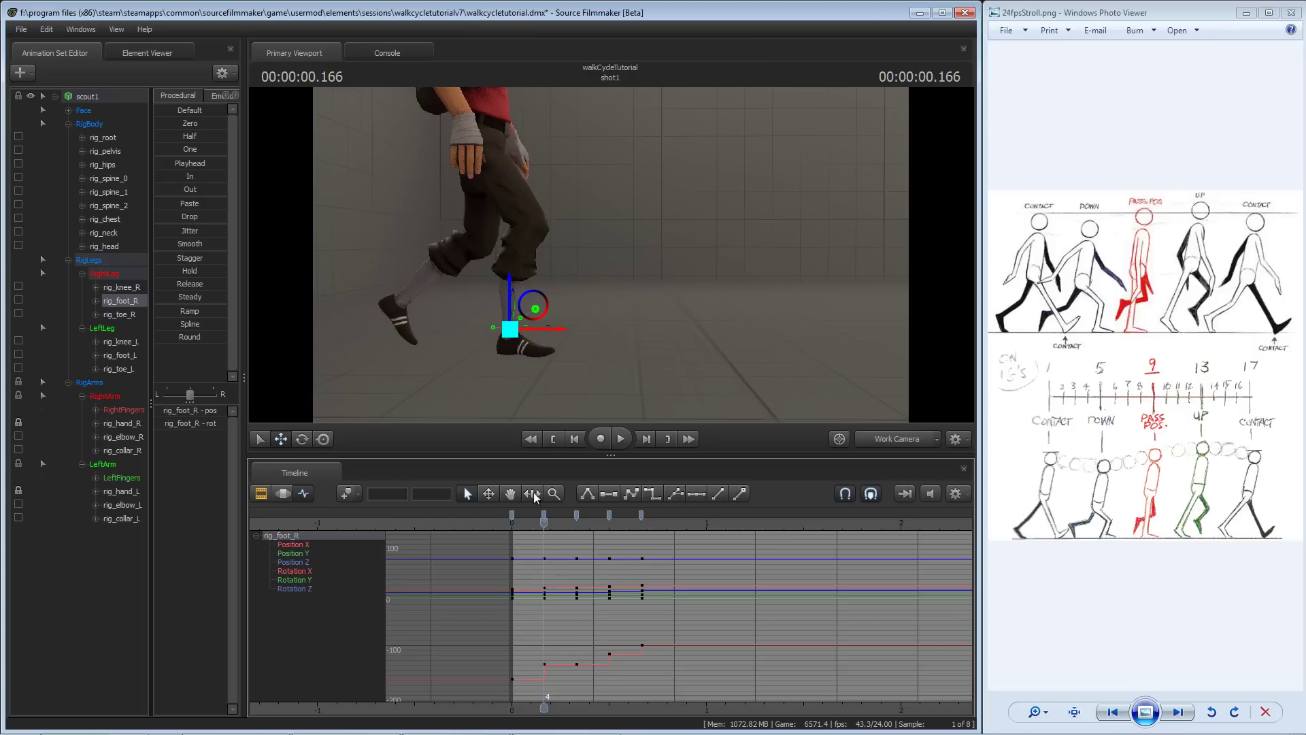
- Add a Position X key for rig_pelvis at frame 20 and set its value to 35
left_click_drag(544, 528, 674, 528)
mouse_move(591, 234)
left_mouse_down()
mouse_move(610, 255)
mouse_move(592, 234)
left_mouse_up()
left_click(553, 281)
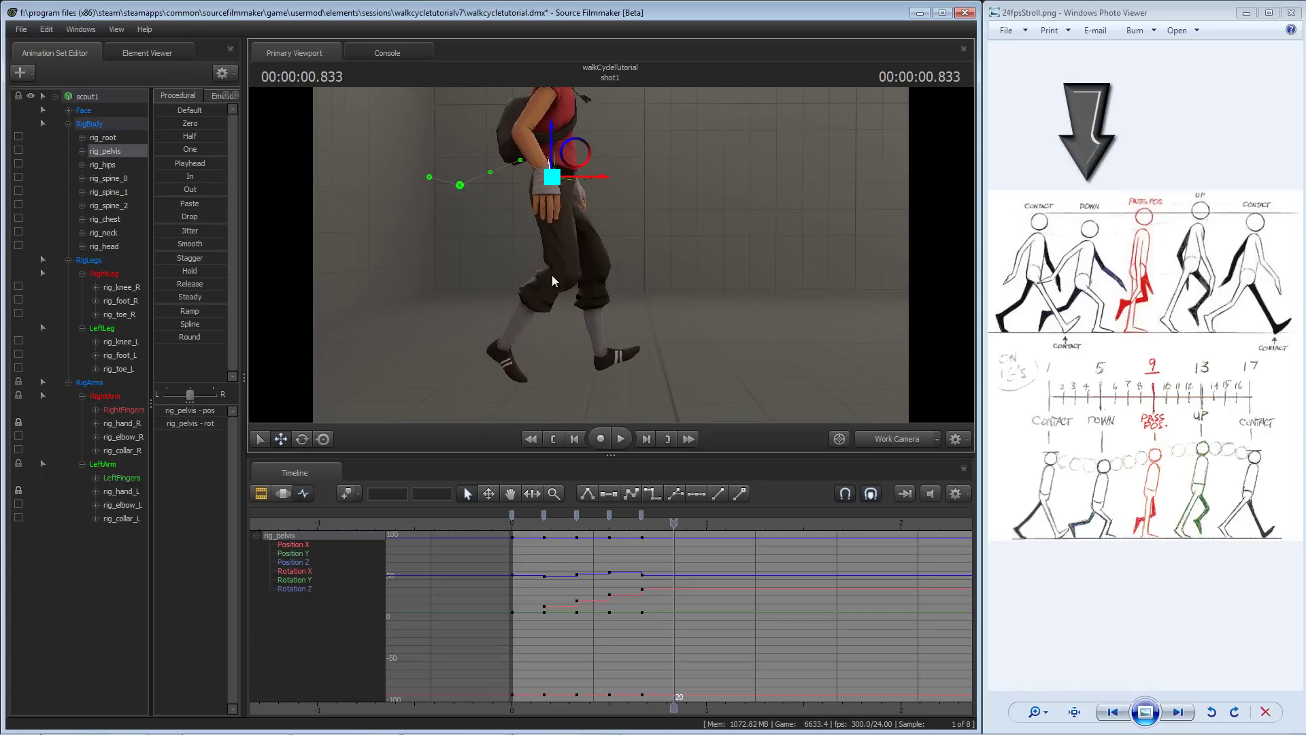
left_click(294, 544)
scroll(581, 591, "down", 2)
mouse_move(540, 578)
middle_mouse_down()
mouse_move(498, 594)
mouse_move(532, 587)
middle_mouse_up()
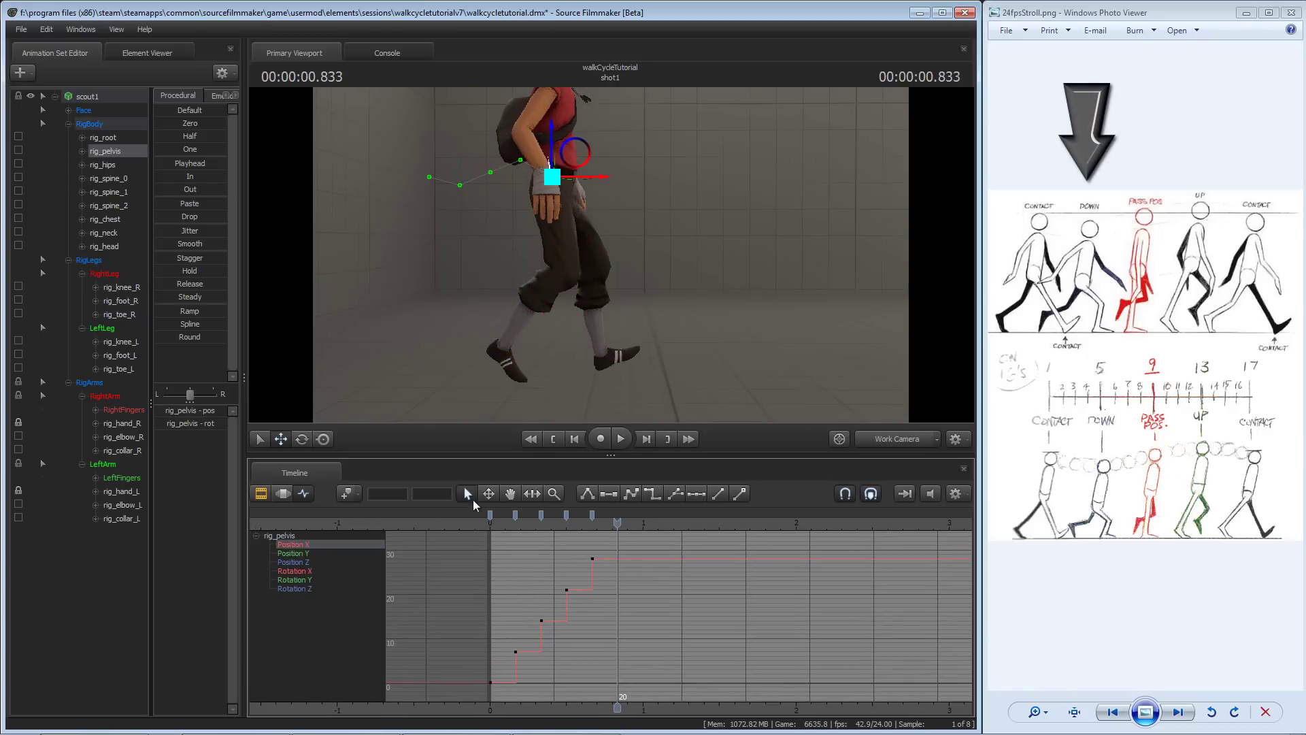
left_click(347, 493)
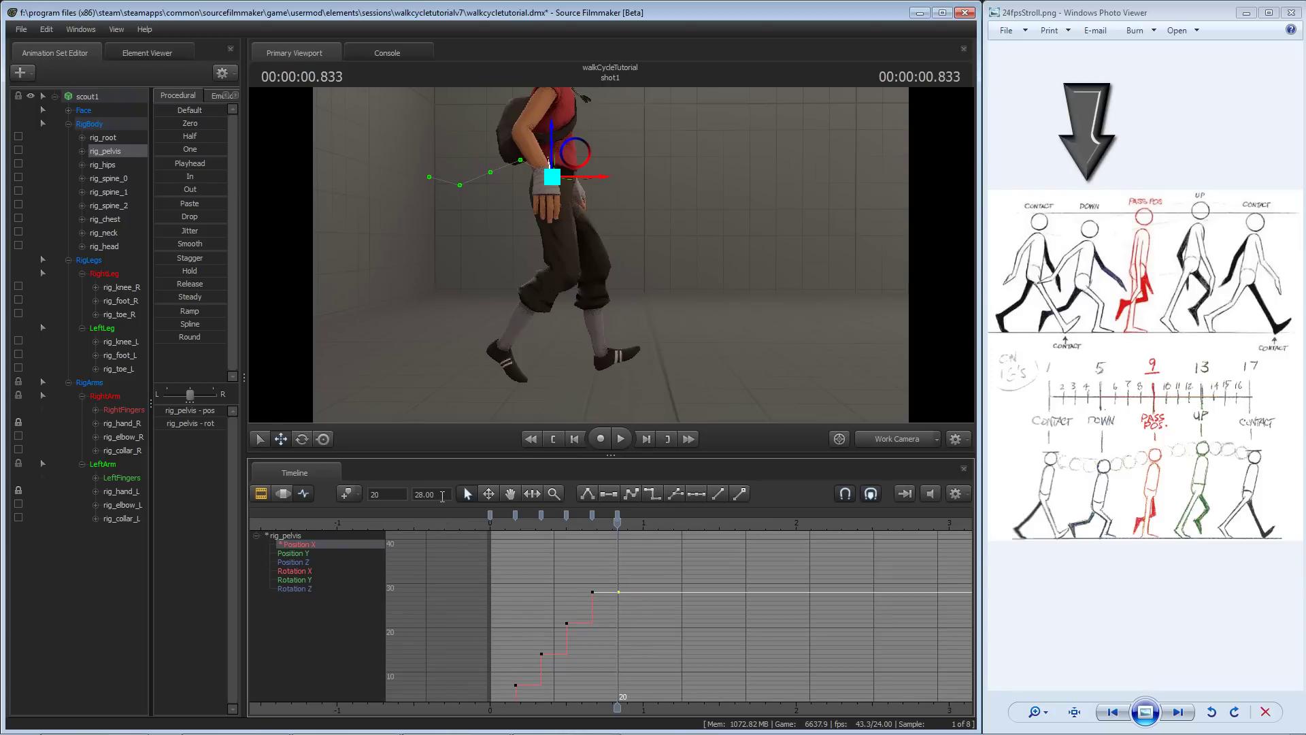
type("35")
key("Return")
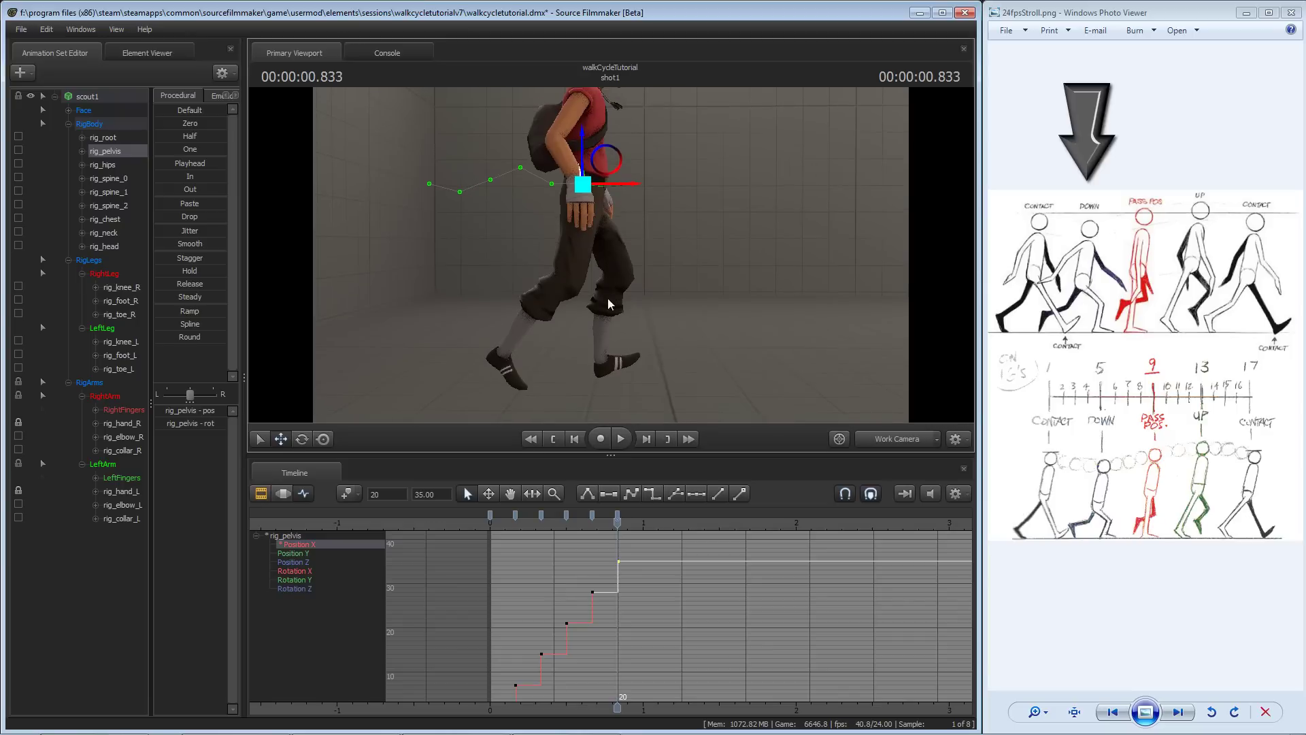
- Copy rig_pelvis's frame 4 down-pose Position Z key to frame 20
left_click_drag(610, 300, 615, 221)
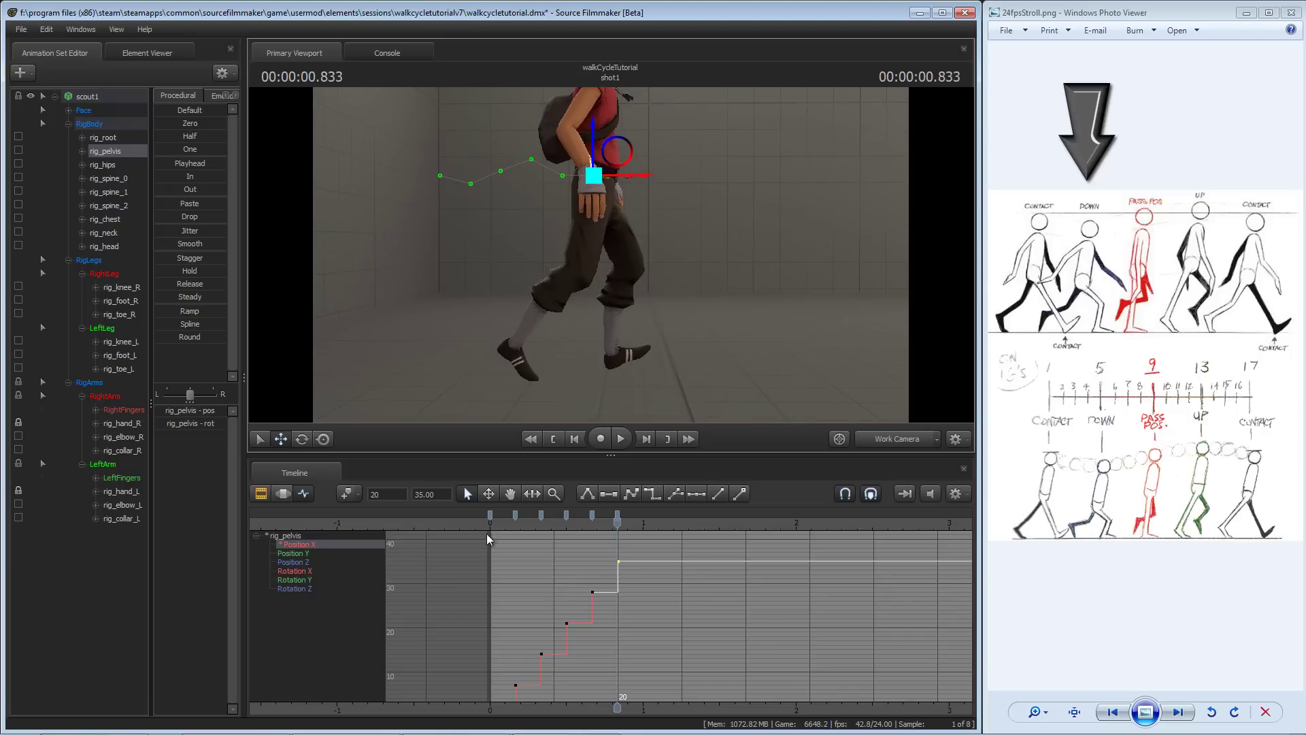
left_click(304, 563)
middle_click_drag(566, 611, 596, 601)
scroll(591, 604, "down", 1)
left_click_drag(536, 642, 566, 670)
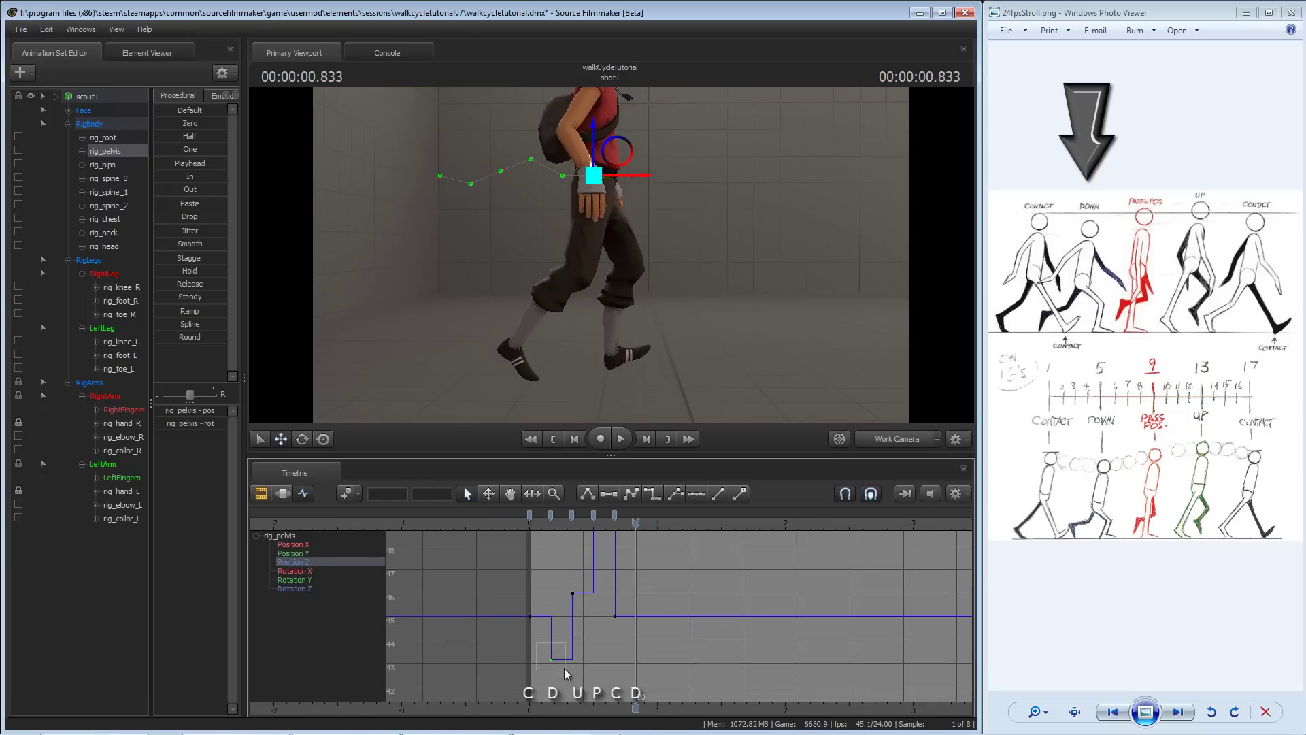
left_click_drag(623, 608, 594, 618)
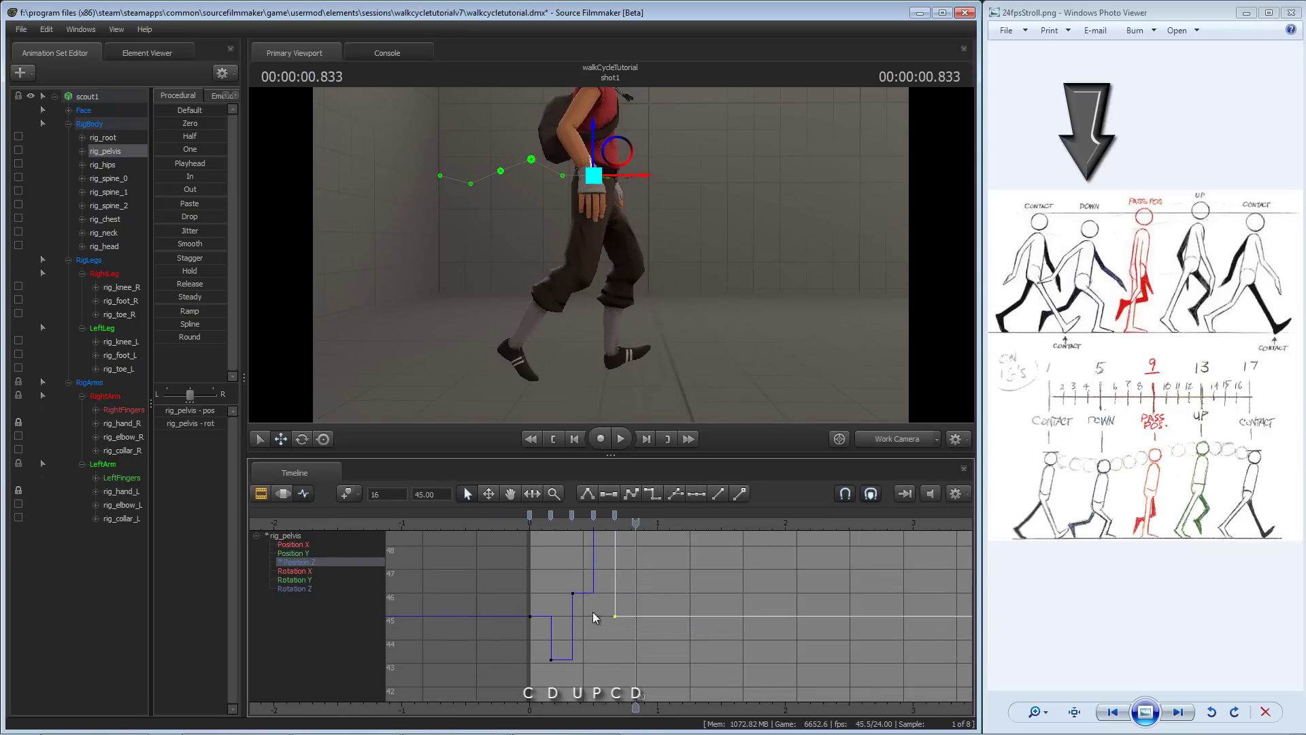
left_click_drag(511, 631, 510, 632)
middle_click_drag(565, 614, 564, 628)
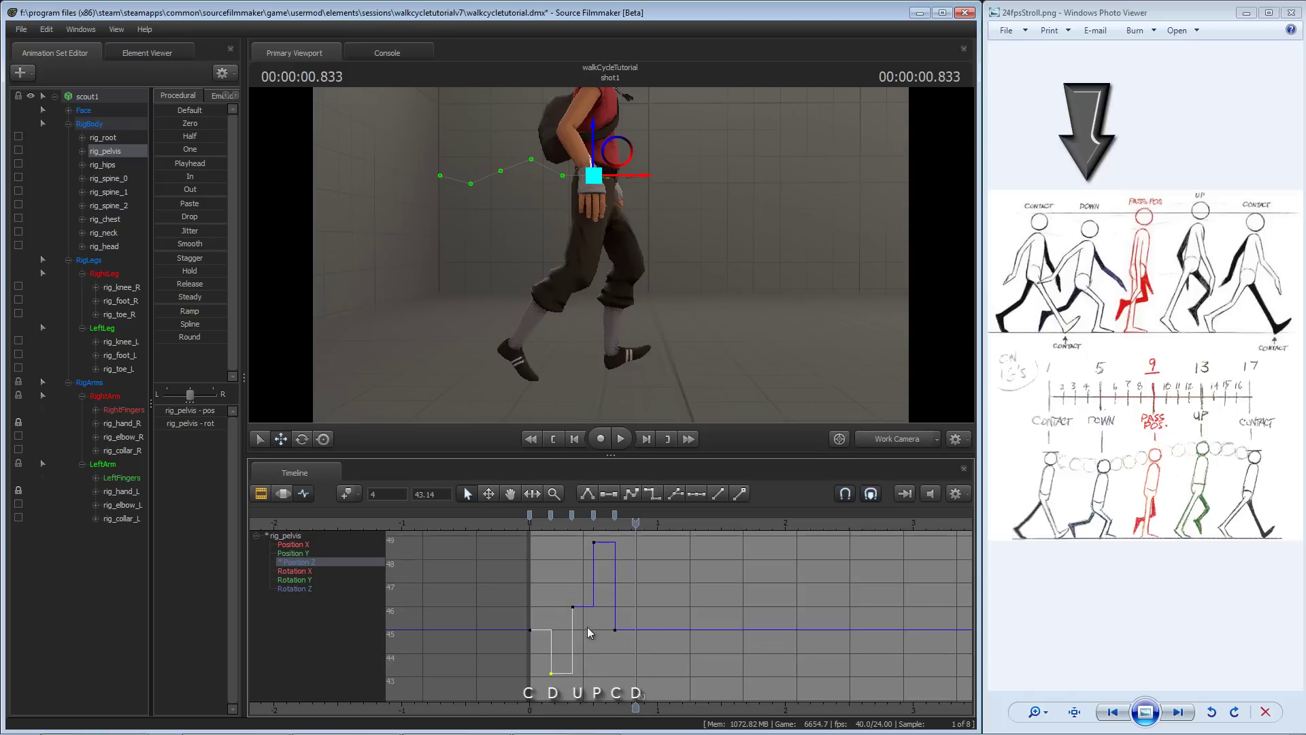
left_click_drag(629, 646, 629, 644)
key("ctrl+c")
left_click_drag(552, 684, 549, 672)
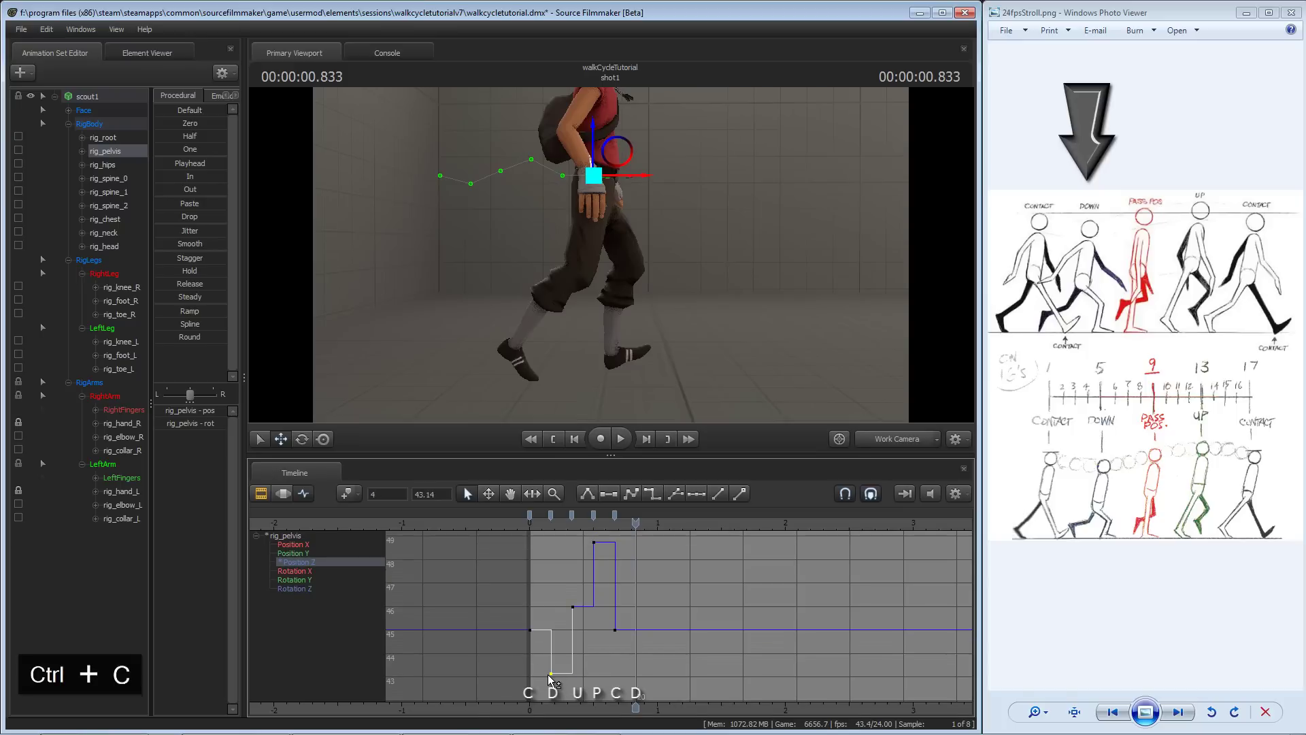
key("ctrl+v")
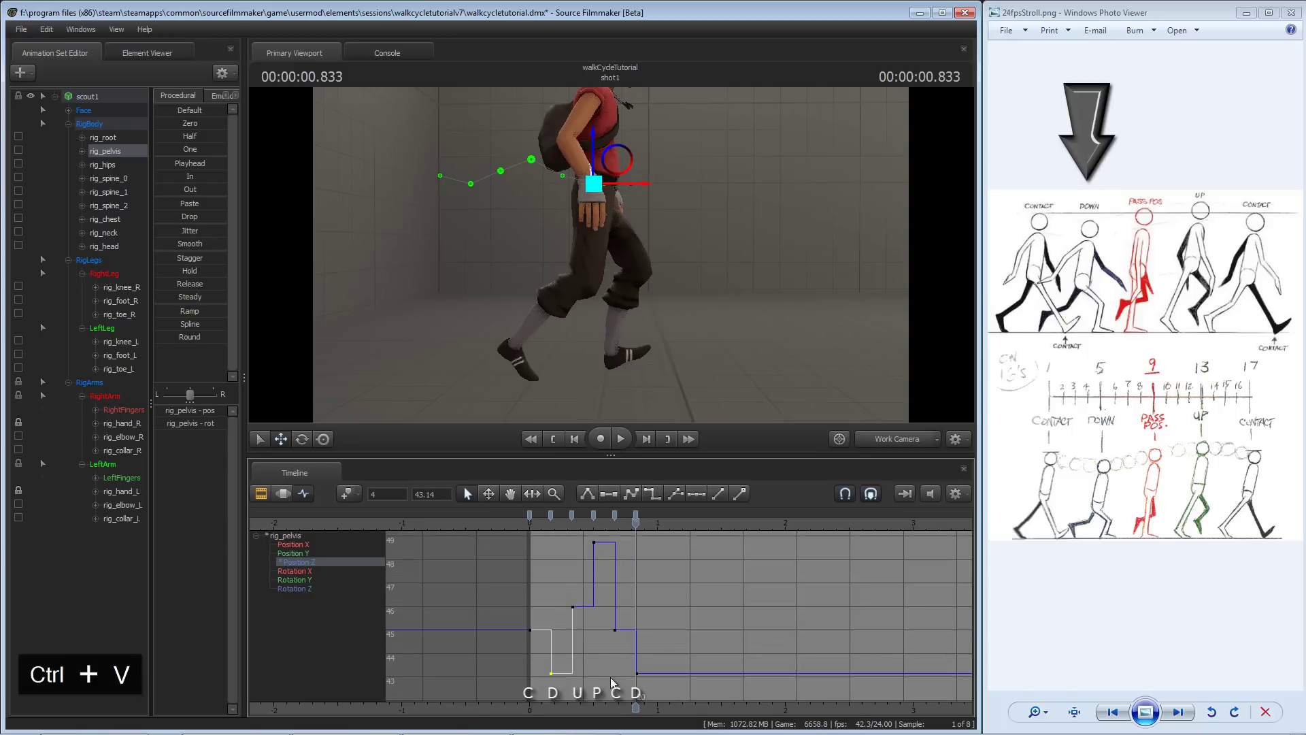
mouse_move(626, 523)
left_mouse_down()
mouse_move(535, 524)
mouse_move(636, 524)
left_mouse_up()
- Rotate rig_foot_L at frame 20 so the foot lies level for the down pose
middle_click_drag(692, 634, 688, 627)
middle_click_drag(620, 357, 632, 318)
left_click(626, 337)
key("f")
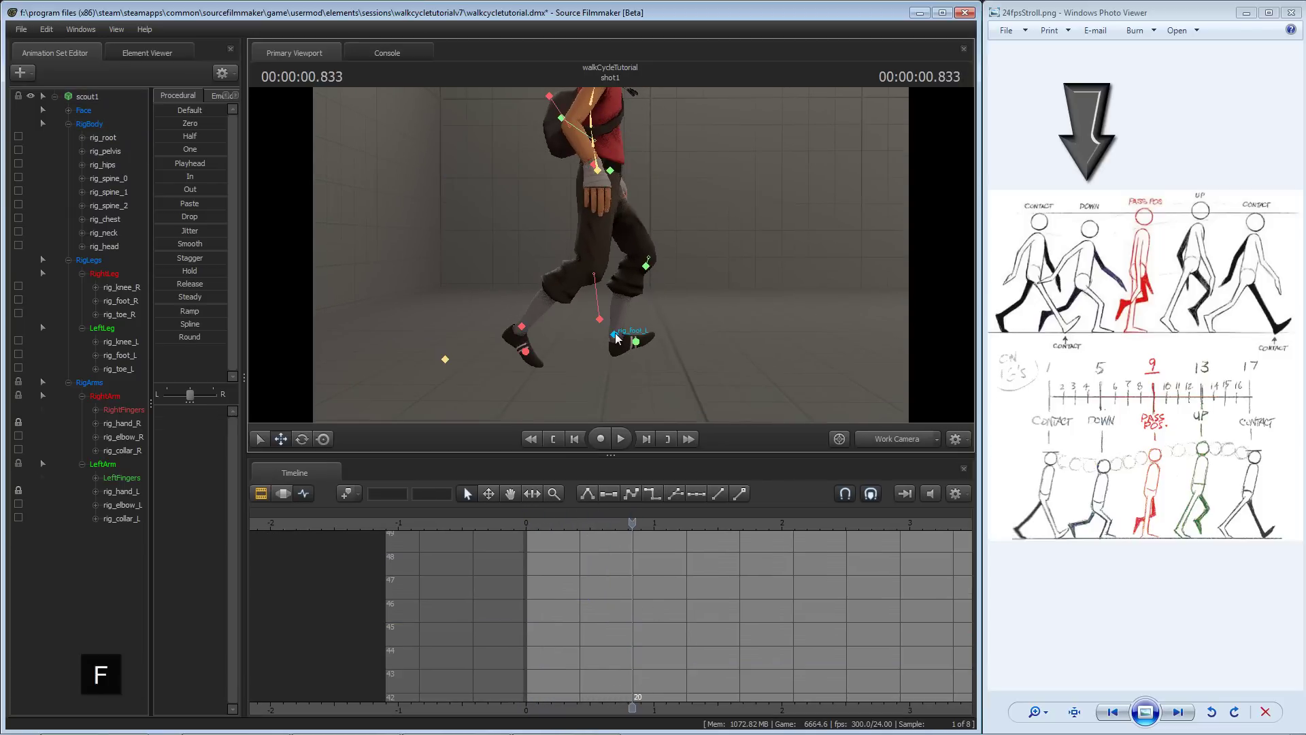
right_click_drag(619, 279, 589, 273, "alt")
left_click_drag(589, 273, 607, 251, "alt")
key("e")
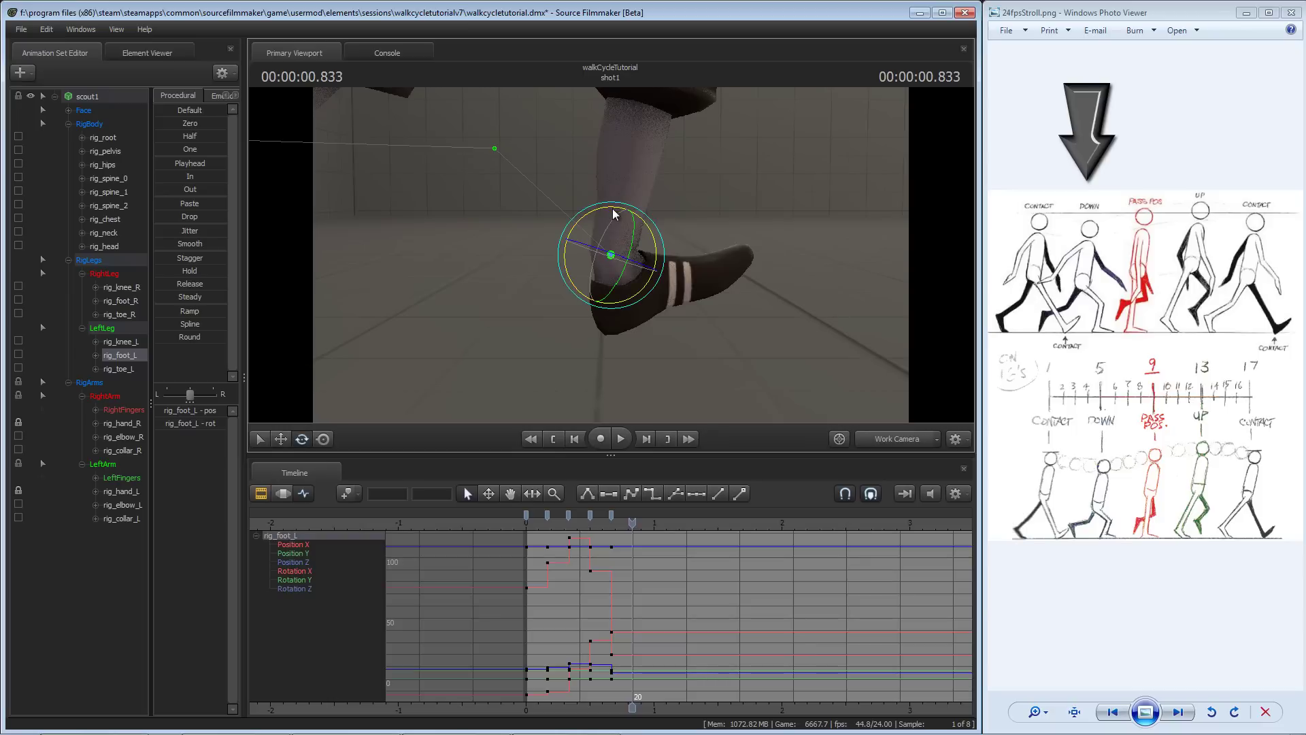
- Move rig_foot_L forward and down at frame 20 so its heel lines up with the frame 16 contact
key("w")
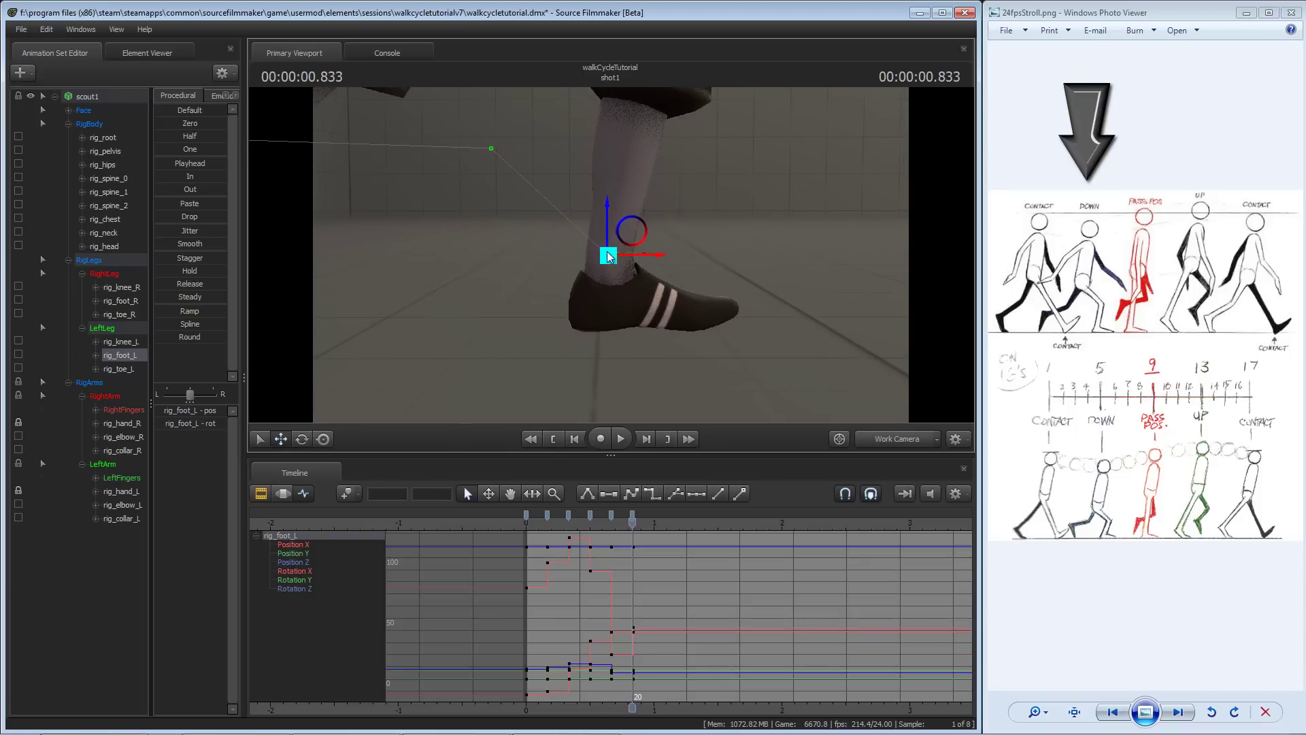
key("bracketleft")
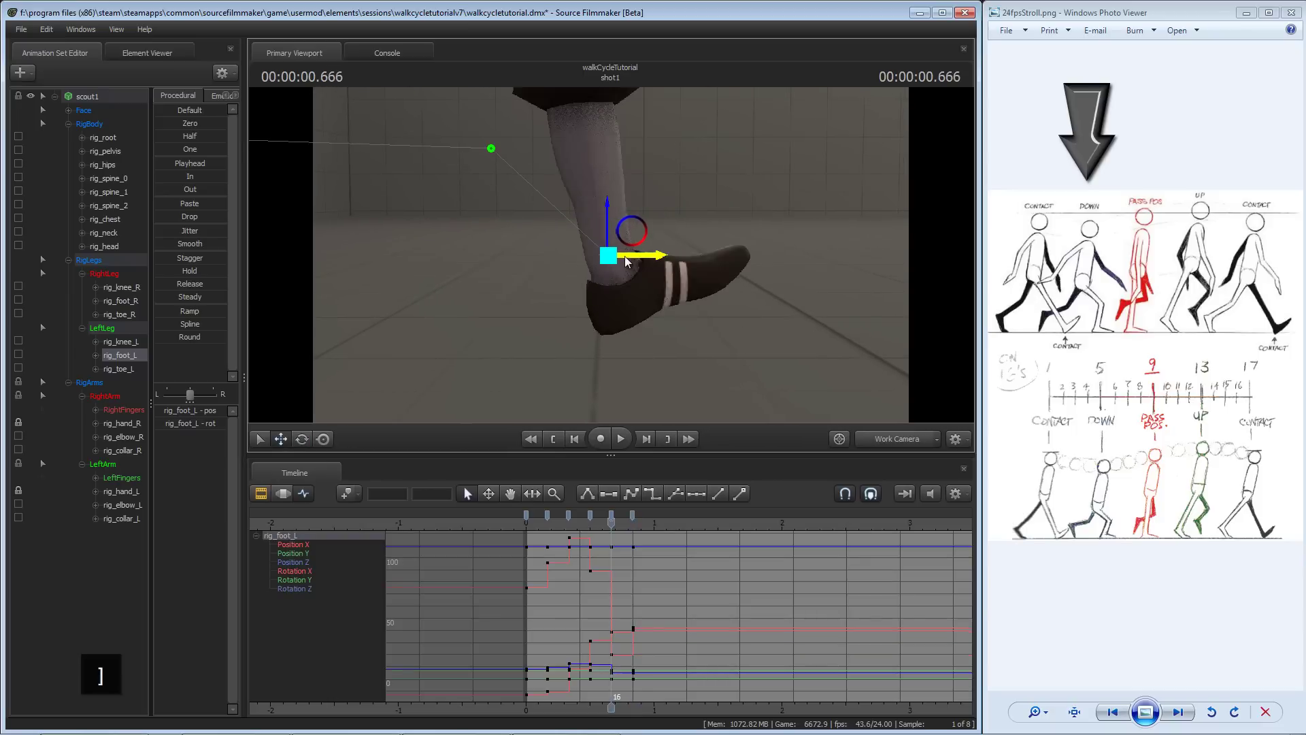
key("bracketright")
key("bracketleft")
key("bracketright")
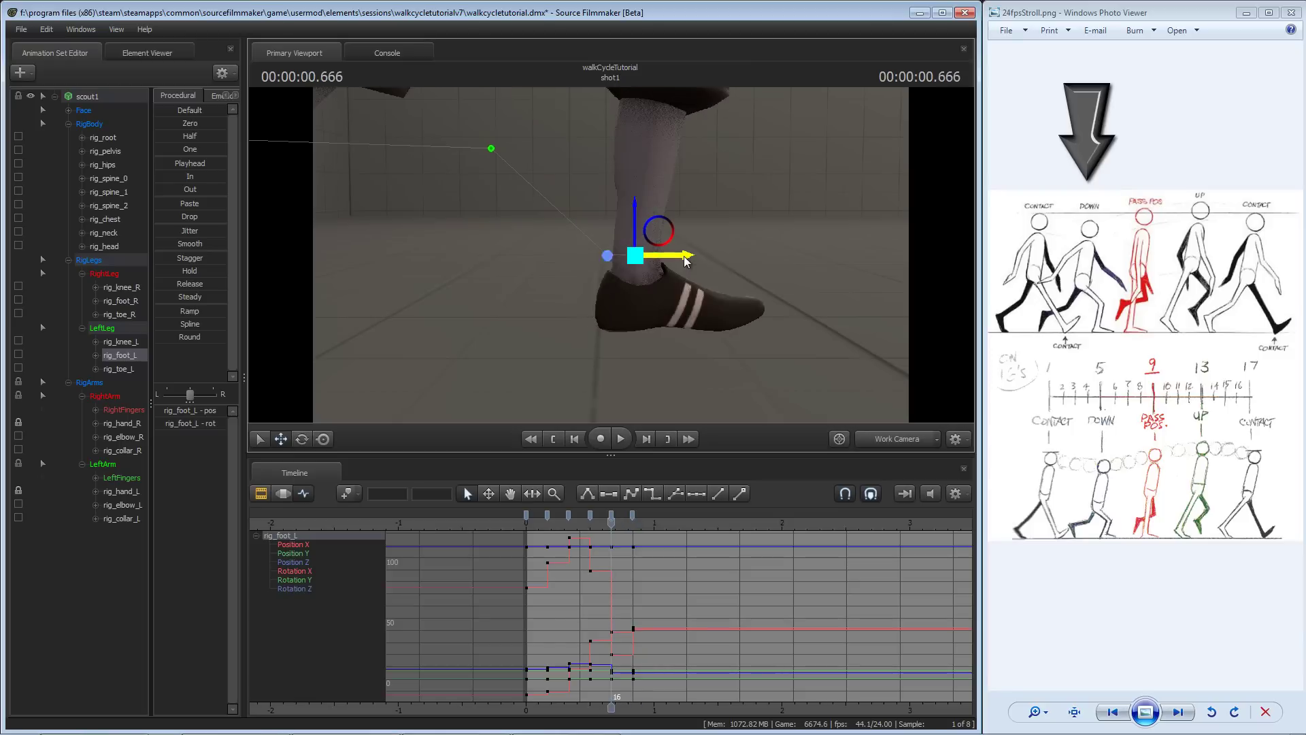
key("bracketleft")
key("bracketright")
left_click_drag(683, 257, 688, 256)
left_click_drag(643, 211, 650, 220)
- Lower rig_foot_L slightly at frame 16 and compare its heel placement with frame 20 from closer and farther views
key("Left")
key("Left")
key("Left")
key("Left")
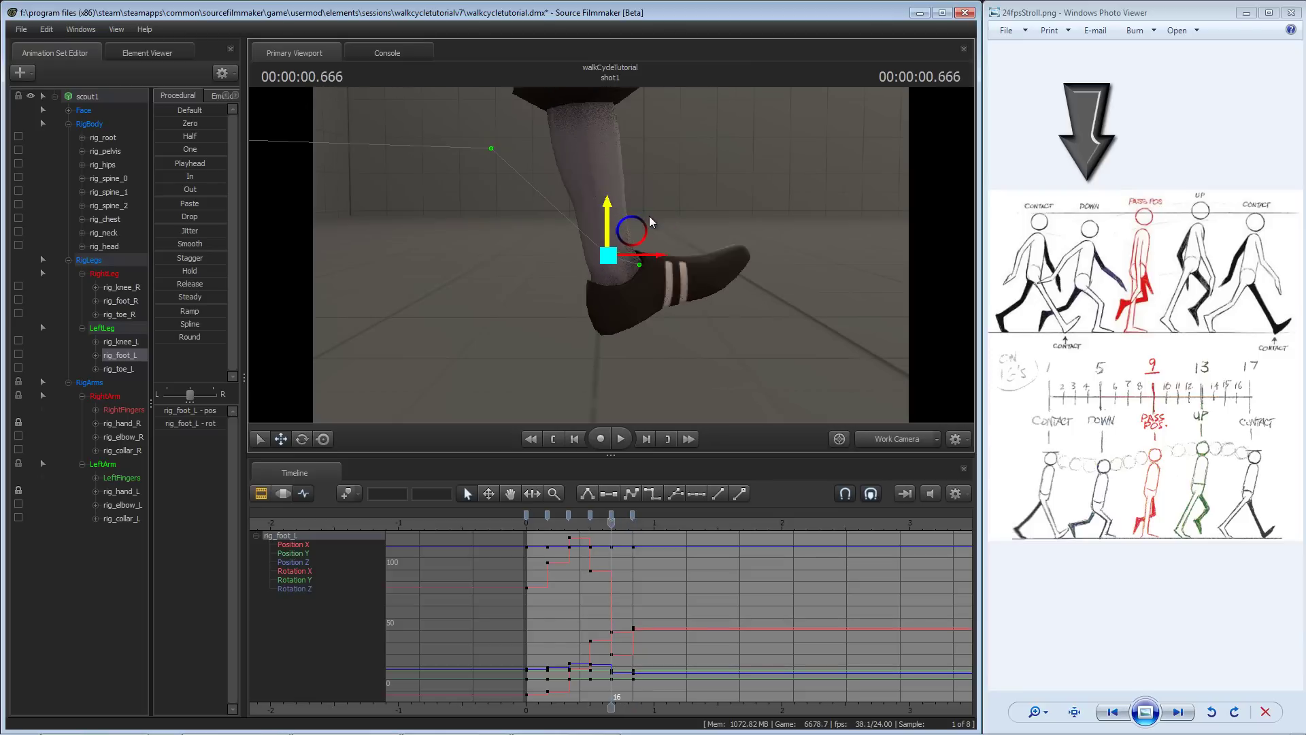
left_click_drag(609, 205, 610, 205)
key("bracketleft")
key("bracketright")
key("bracketright")
key("bracketleft")
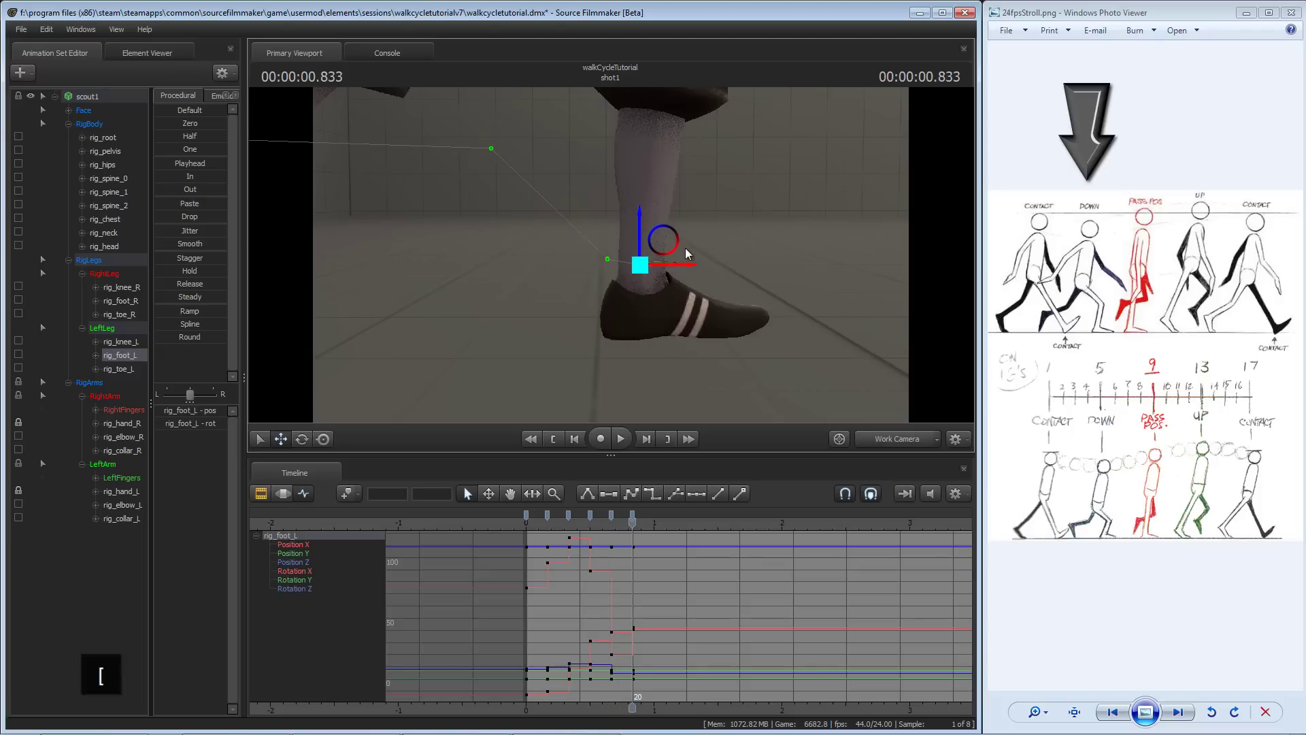
key("bracketleft")
left_click_drag(689, 263, 610, 249)
key("bracketright")
key("bracketleft")
key("bracketright")
key("s")
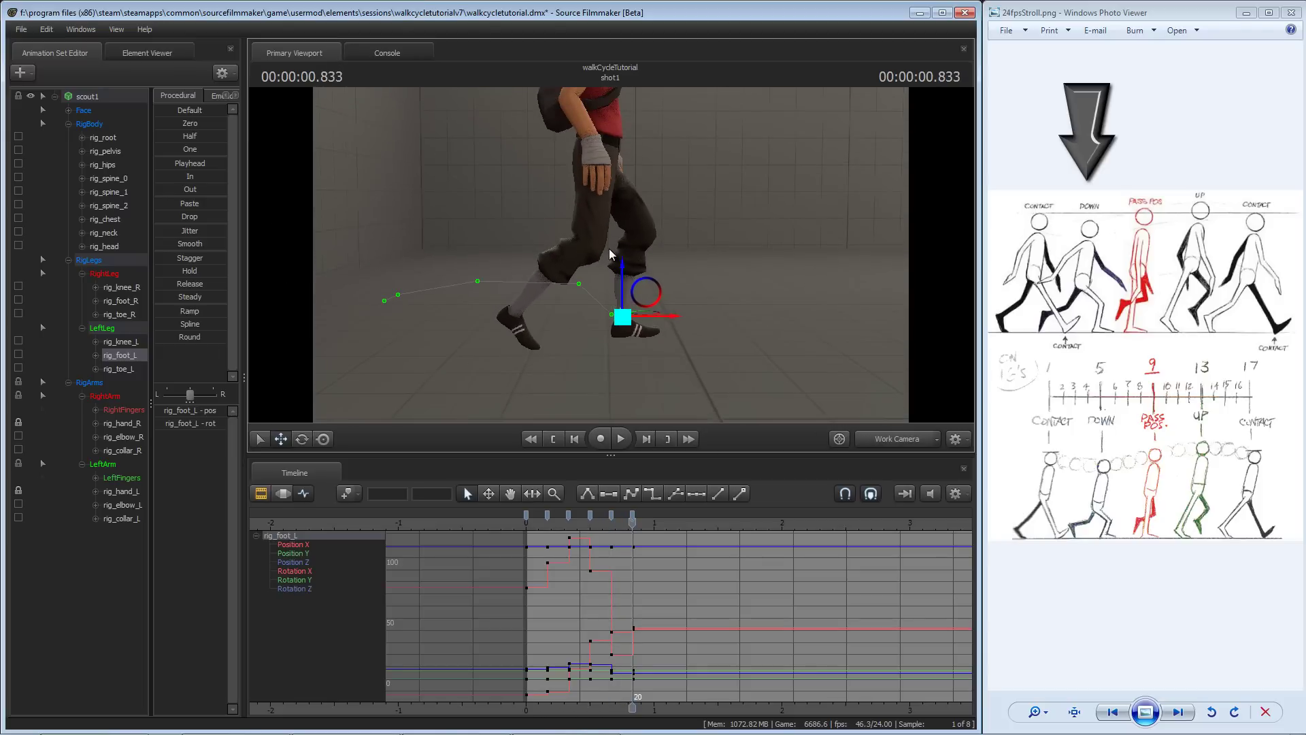
- Rotate rig_foot_R at frame 20 so its heel lifts and the toes point more steeply toward the floor
key("bracketleft")
key("bracketright")
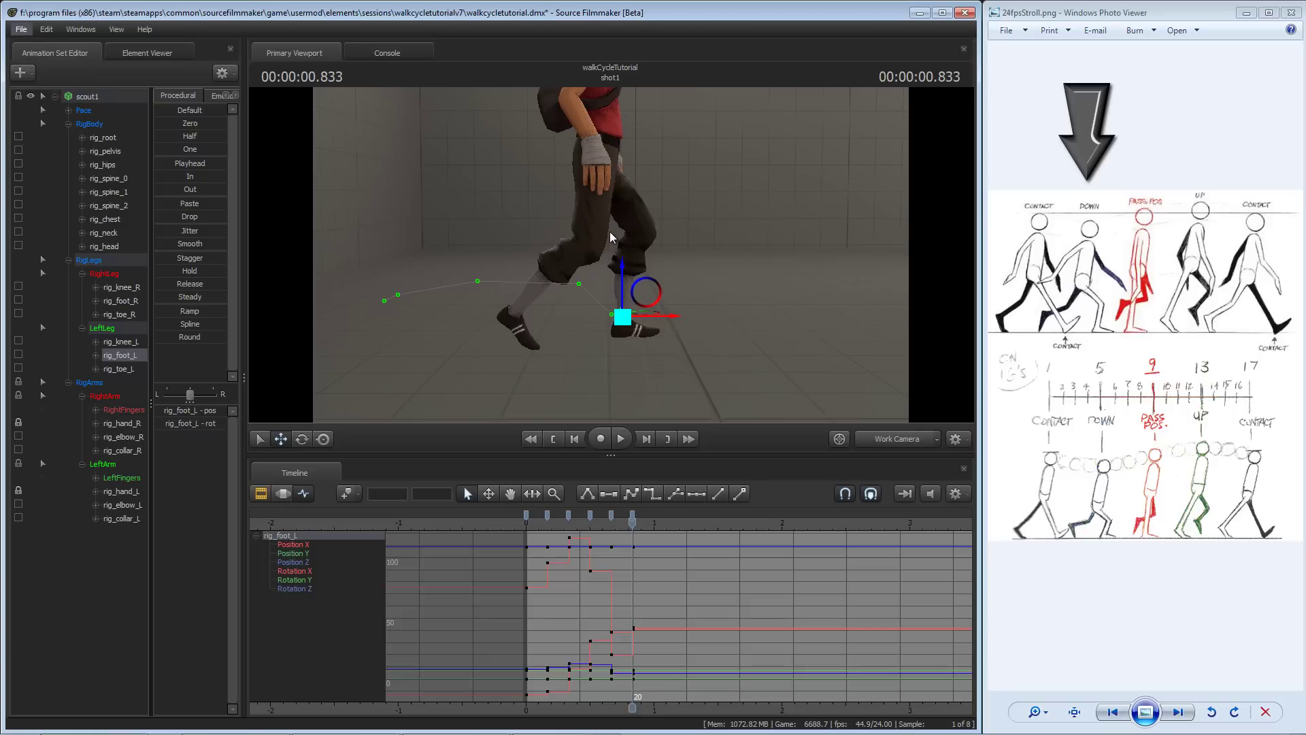
key("f")
left_click(570, 271)
key("f")
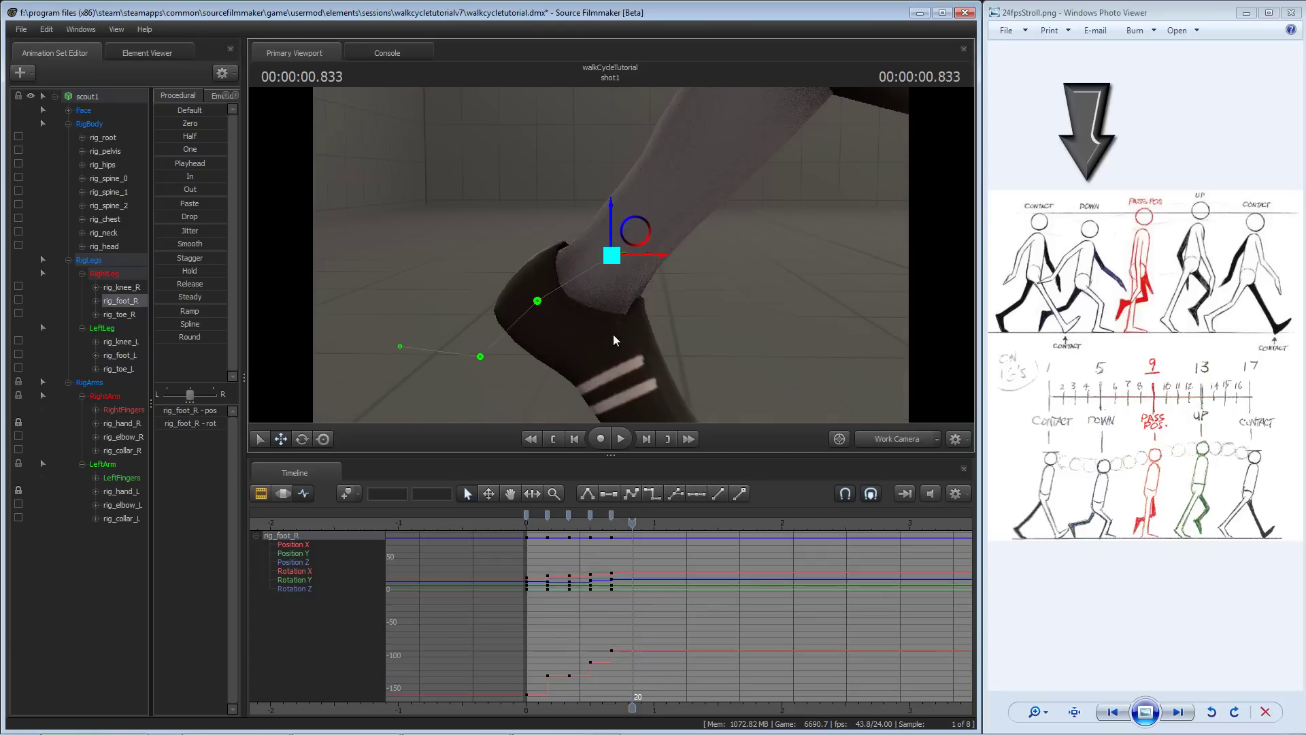
key("e")
key("s")
left_click_drag(610, 253, 611, 255)
key("e")
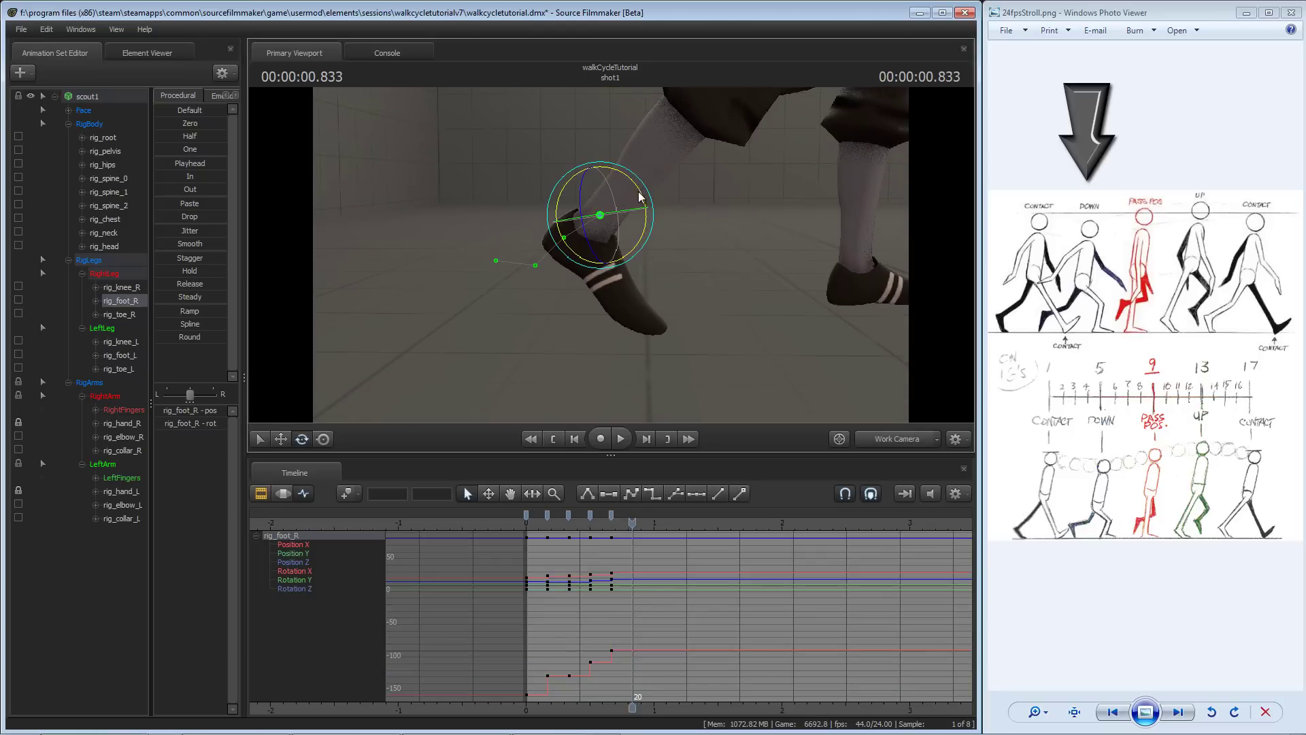
left_click_drag(639, 190, 686, 206)
- Move rig_foot_R forward and slightly up at frame 20, comparing its toe placement with the frame 16 contact
key("w")
key("bracketleft")
key("bracketright")
key("bracketleft")
key("bracketright")
key("bracketleft")
key("bracketright")
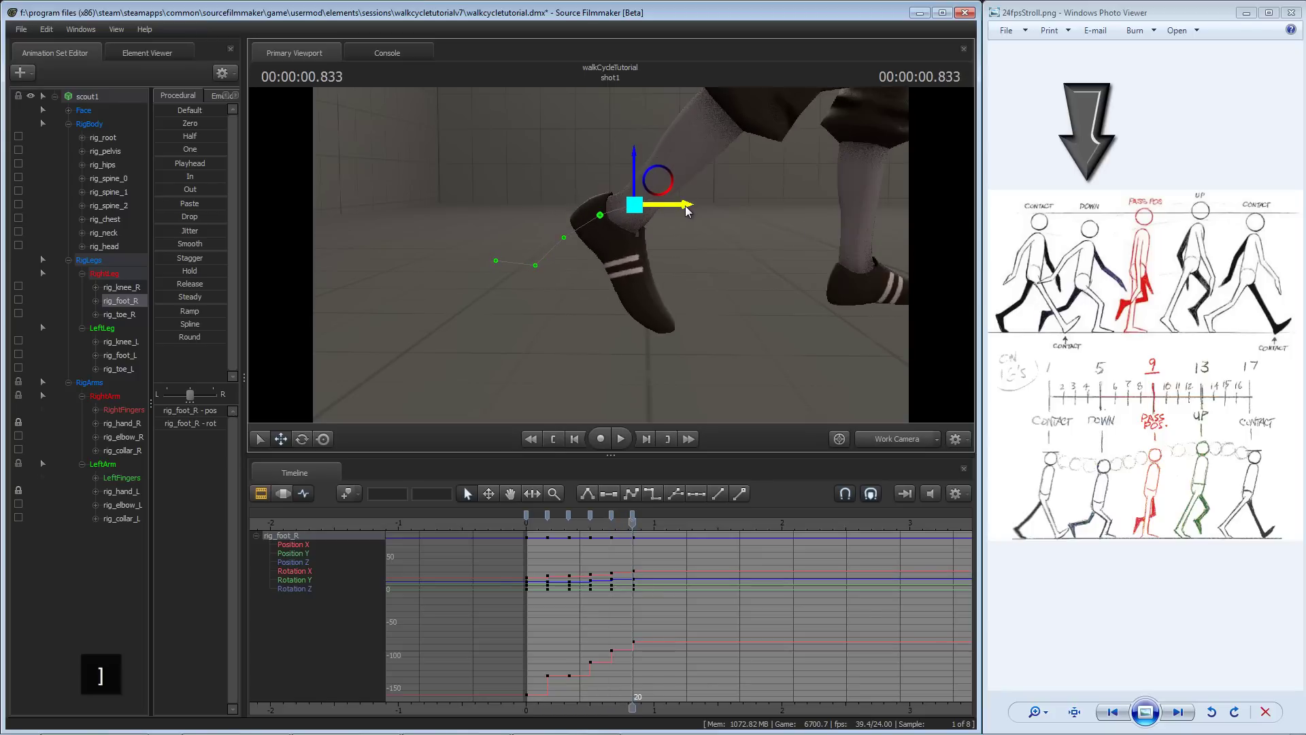
key("bracketleft")
key("bracketright")
key("bracketleft")
key("bracketright")
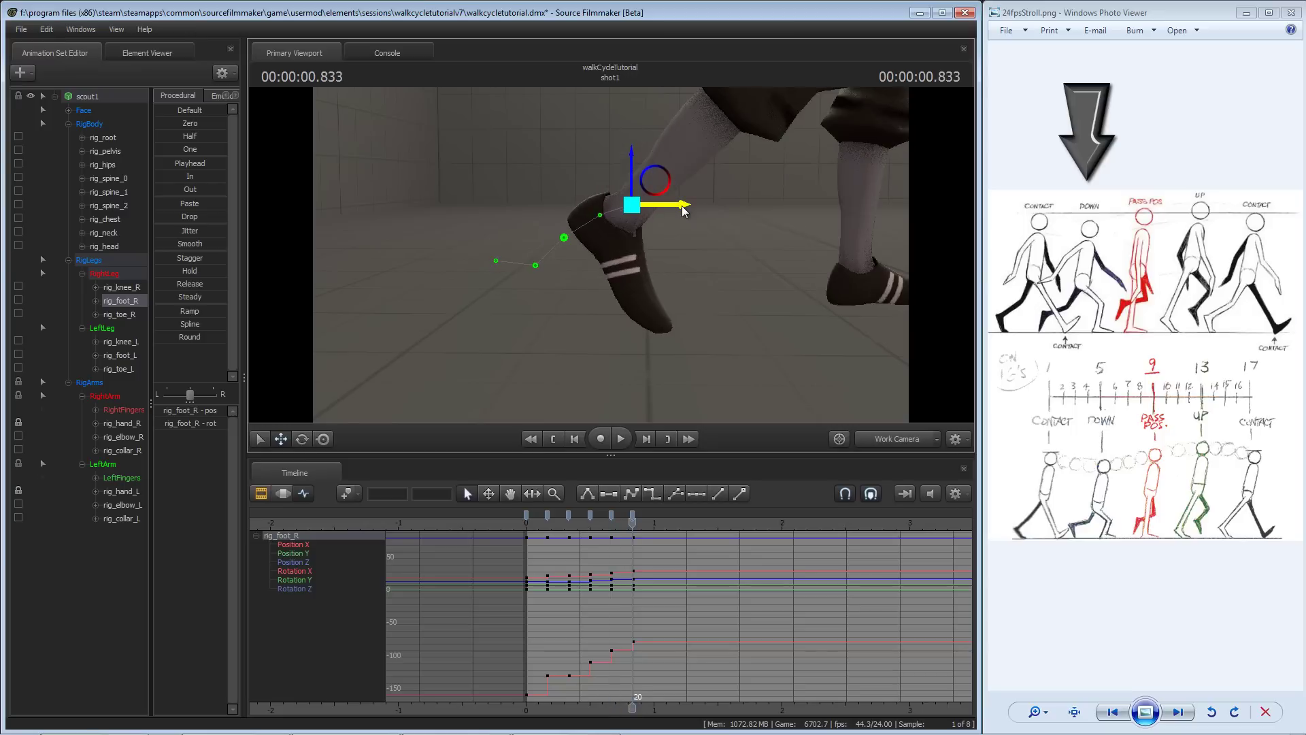
- Compare the whole-body poses at frames 12, 16 and 20 from a wider view
key("bracketleft")
key("s")
left_click_drag(639, 234, 607, 249)
key("bracketleft")
key("bracketright")
key("bracketright")
key("s")
key("bracketleft")
key("bracketleft")
key("bracketright")
key("bracketright")
key("bracketleft")
key("bracketleft")
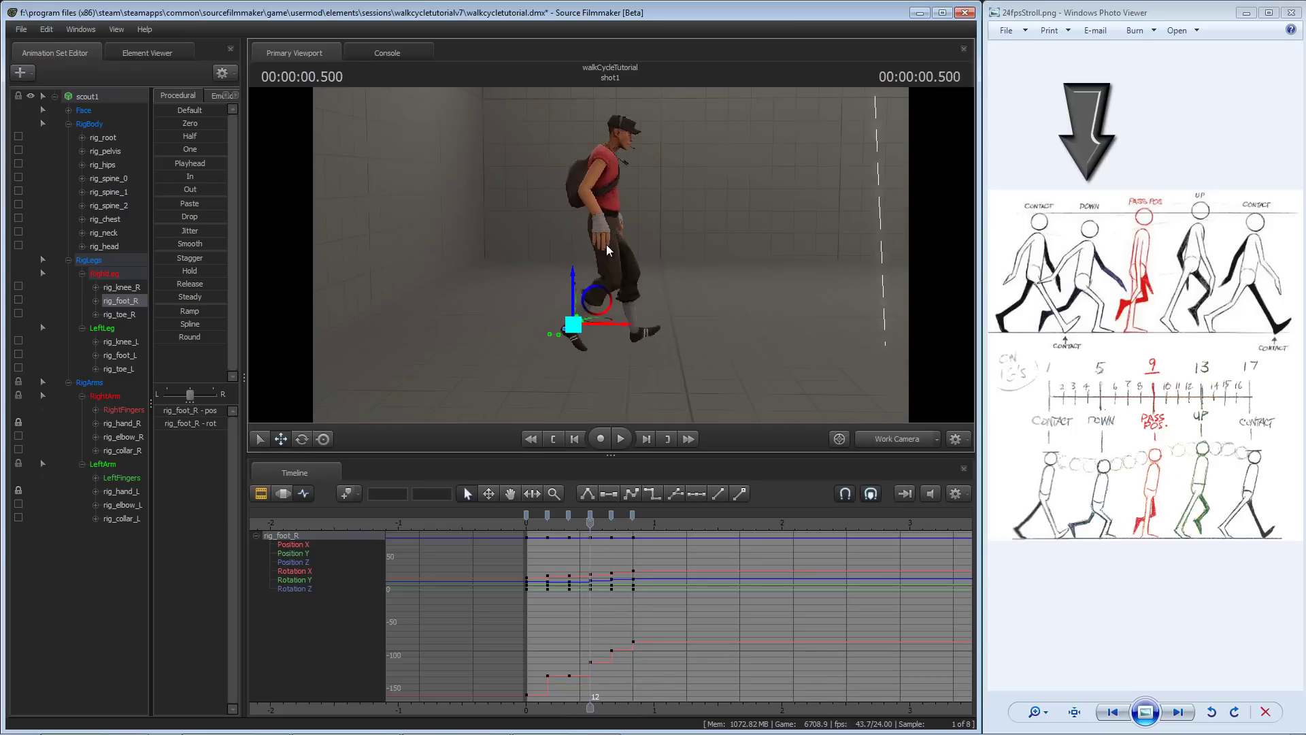
- Step through the earlier key poses alongside the new down pose and play back the blocked walk
key("bracketleft")
key("bracketleft")
key("Up")
key("Down")
key("Down")
key("Down")
key("Down")
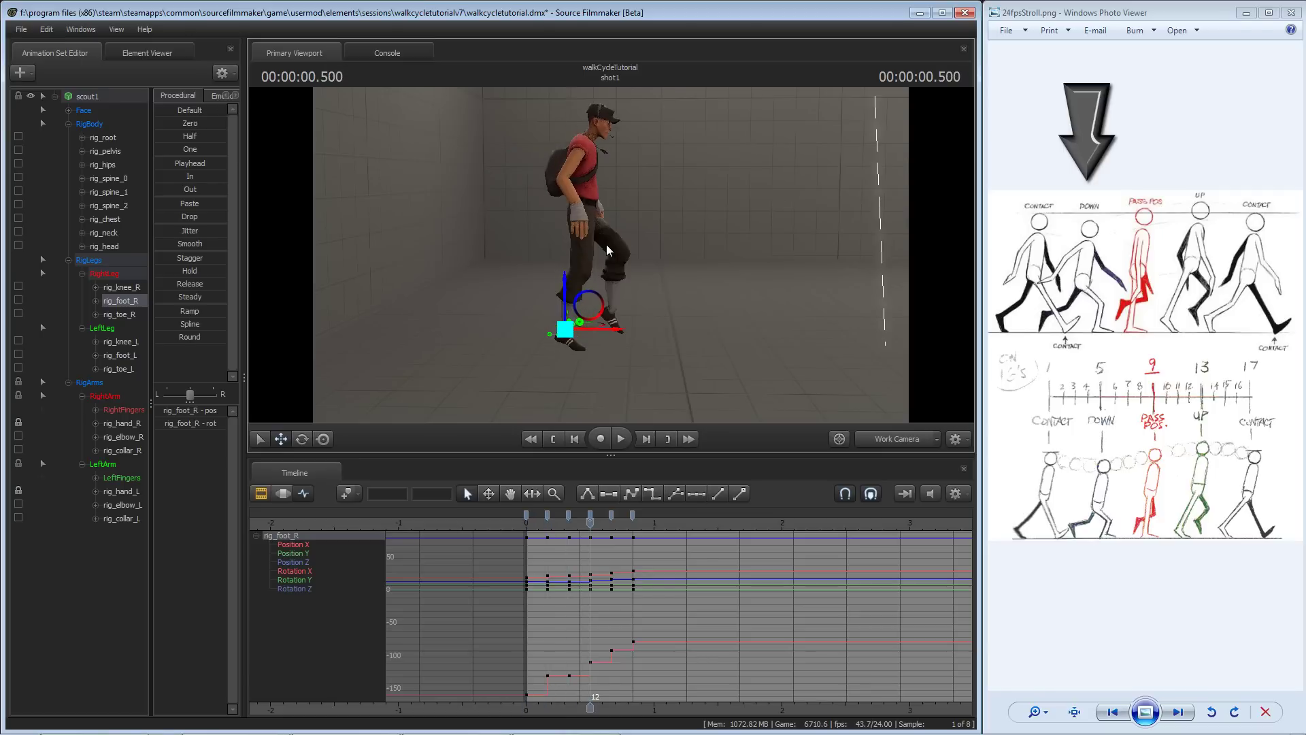
key("bracketright")
key("bracketleft")
key("bracketright")
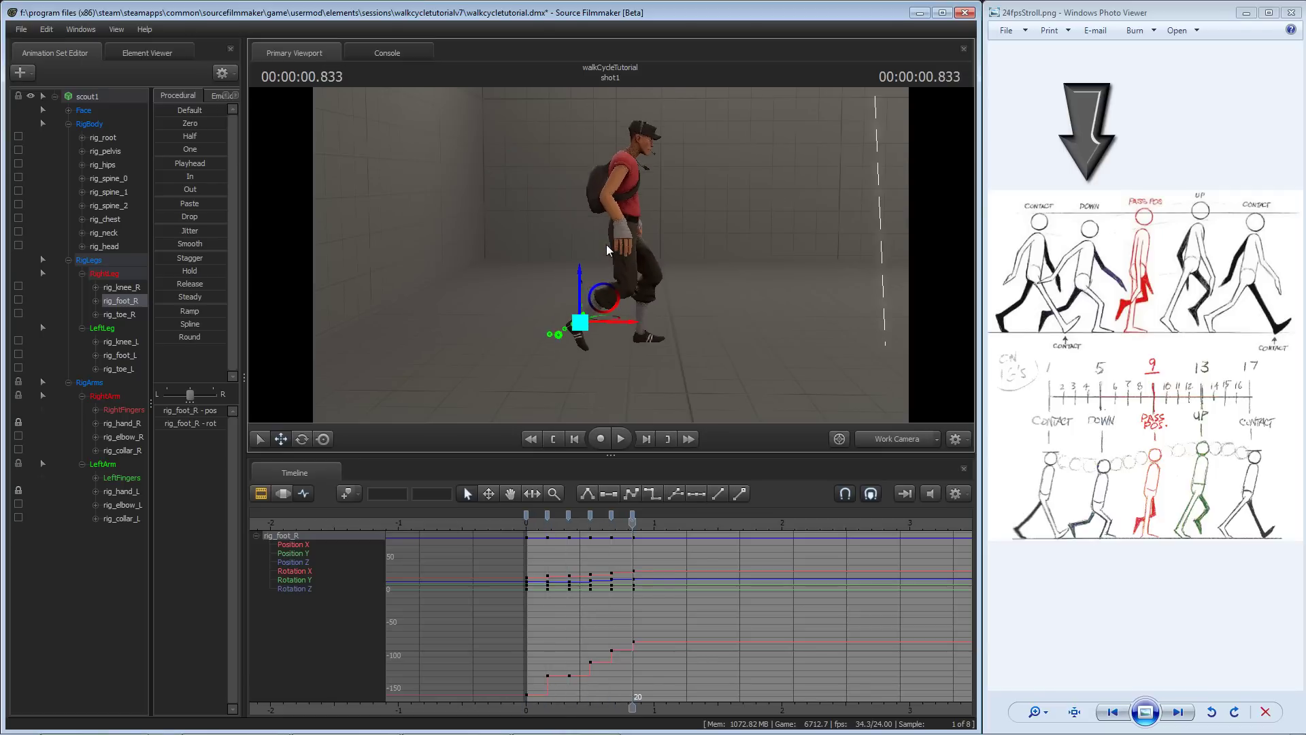
key("bracketleft")
middle_click_drag(607, 245, 588, 251)
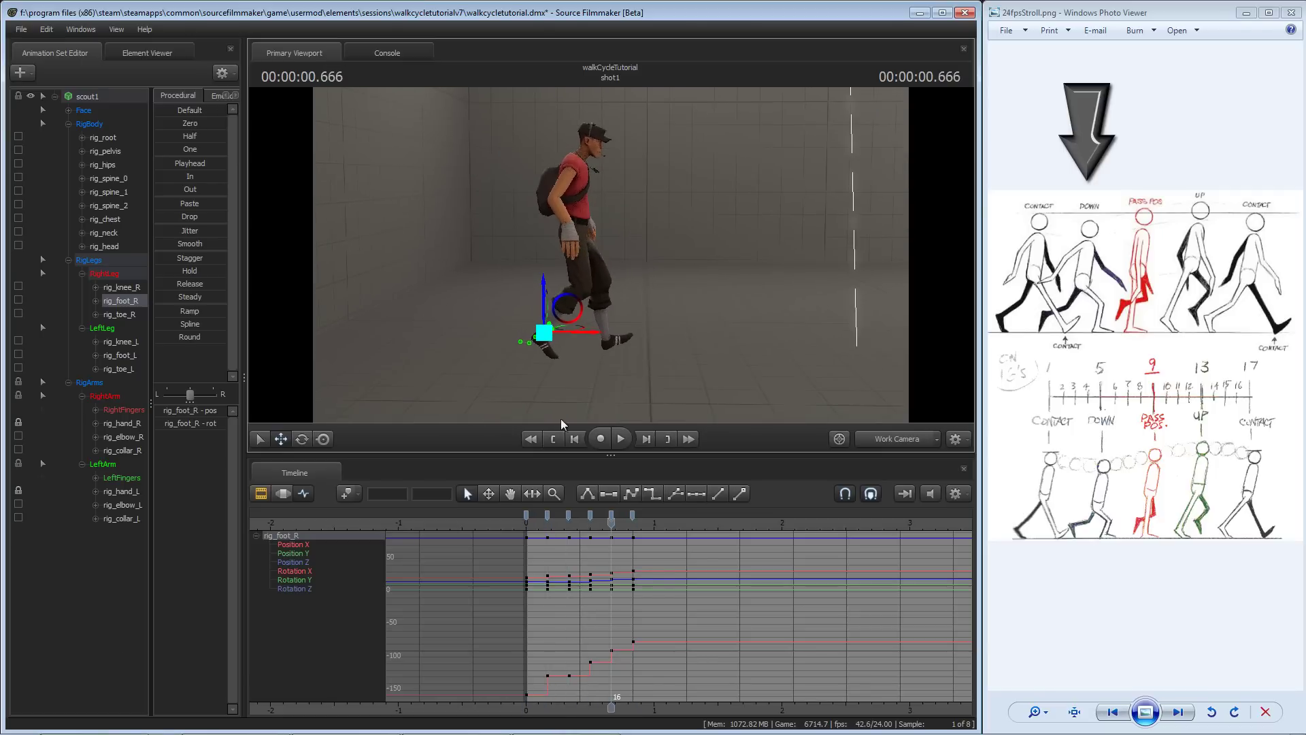
key("space")
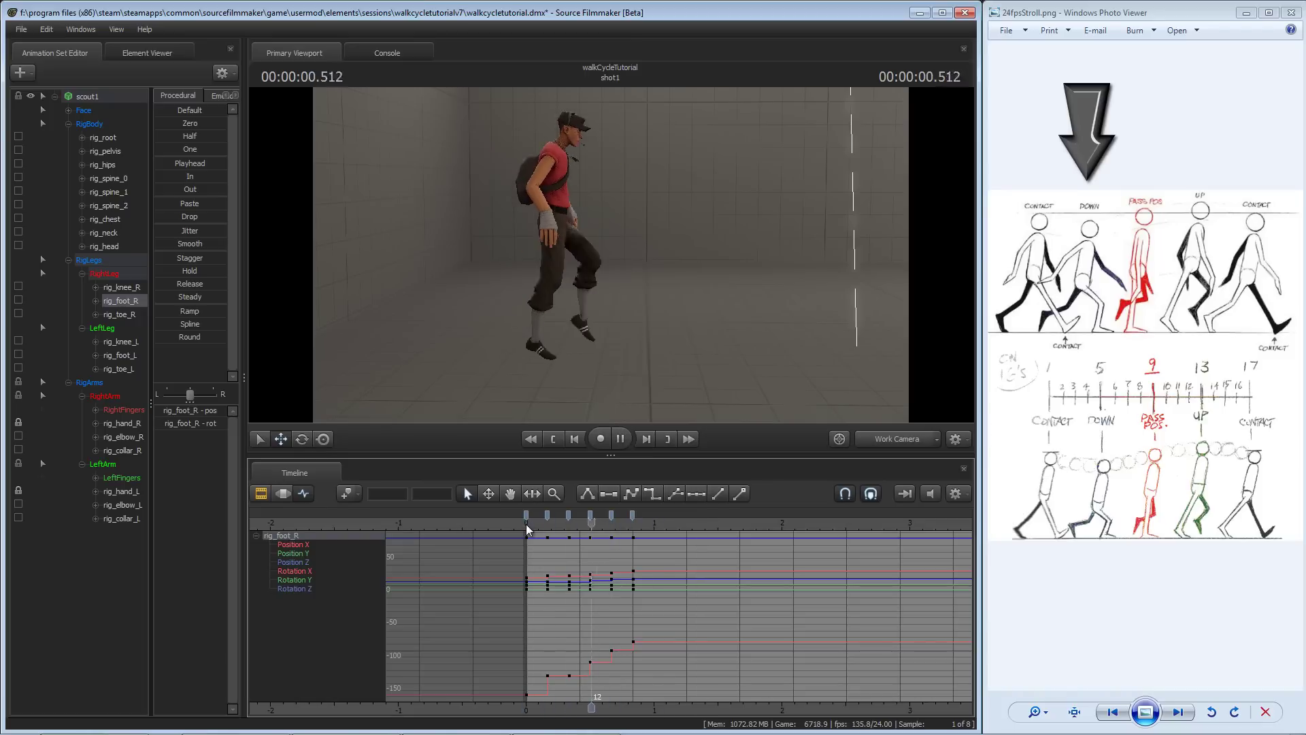
key("space")
- Key rig_pelvis's Position X at frame 24 and advance it by 7 units to 42.00
mouse_move(611, 256)
left_mouse_down()
mouse_move(614, 270)
mouse_move(611, 256)
left_mouse_up()
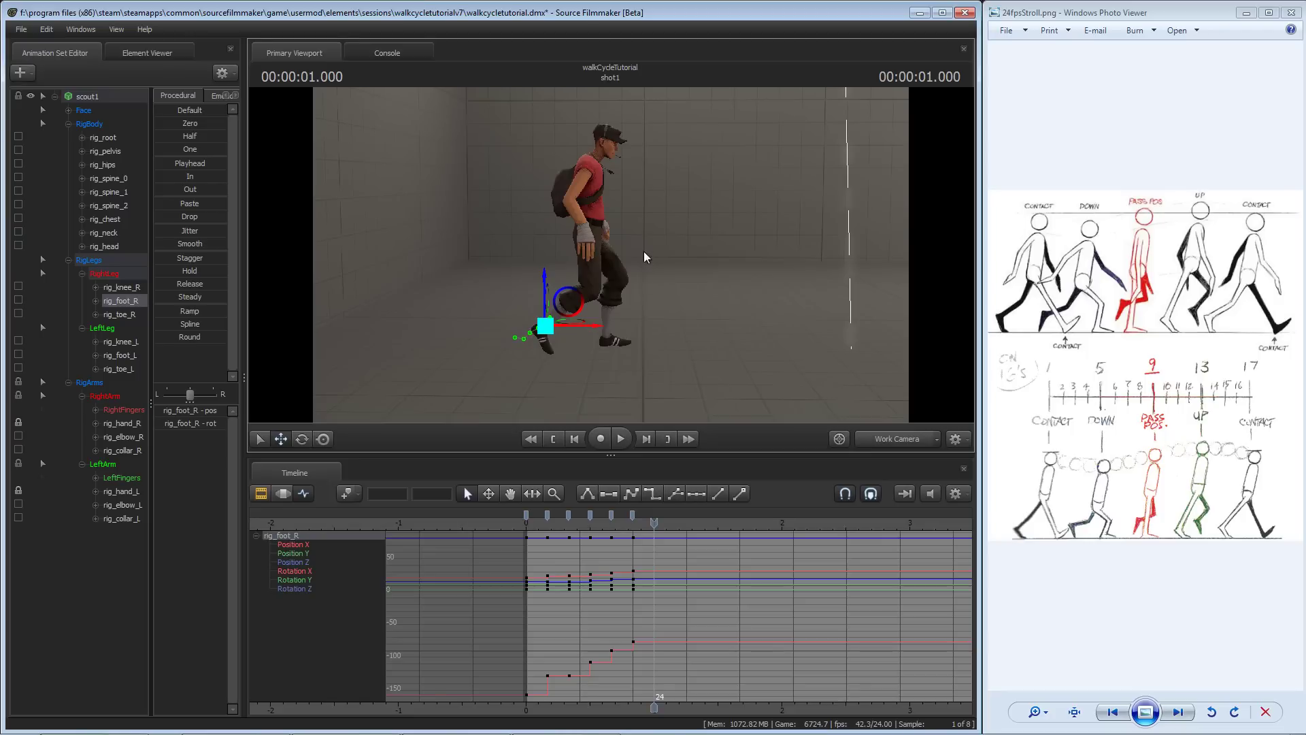
left_click_drag(621, 268, 609, 255)
key("w")
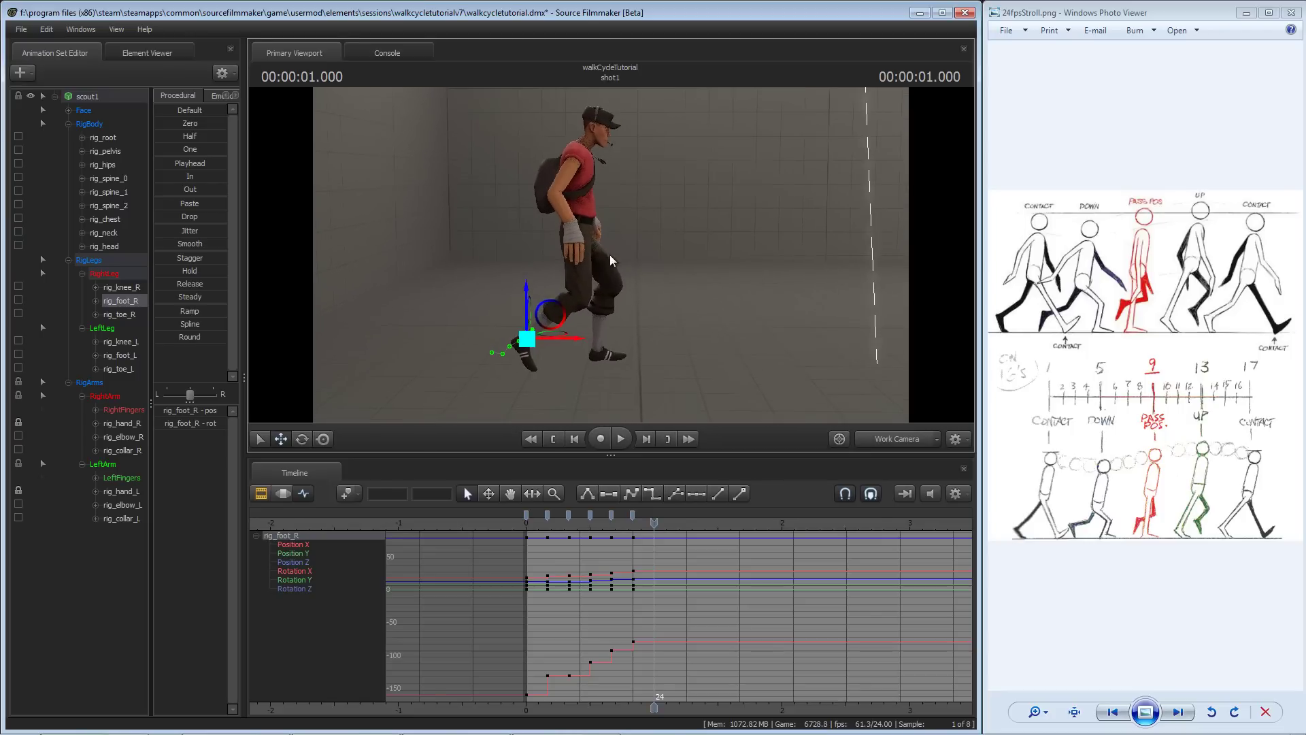
left_click(610, 254)
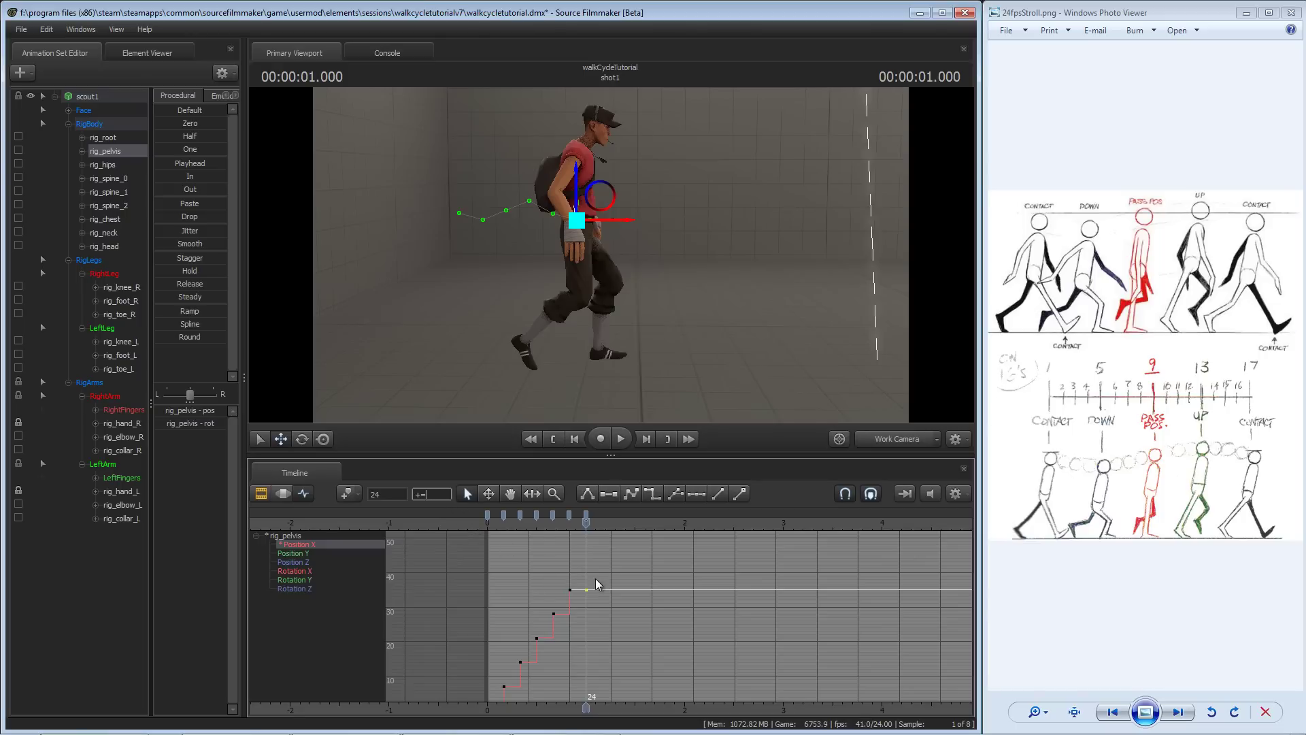
left_click_drag(591, 578, 583, 595)
left_click(432, 494)
key("shift+equal")
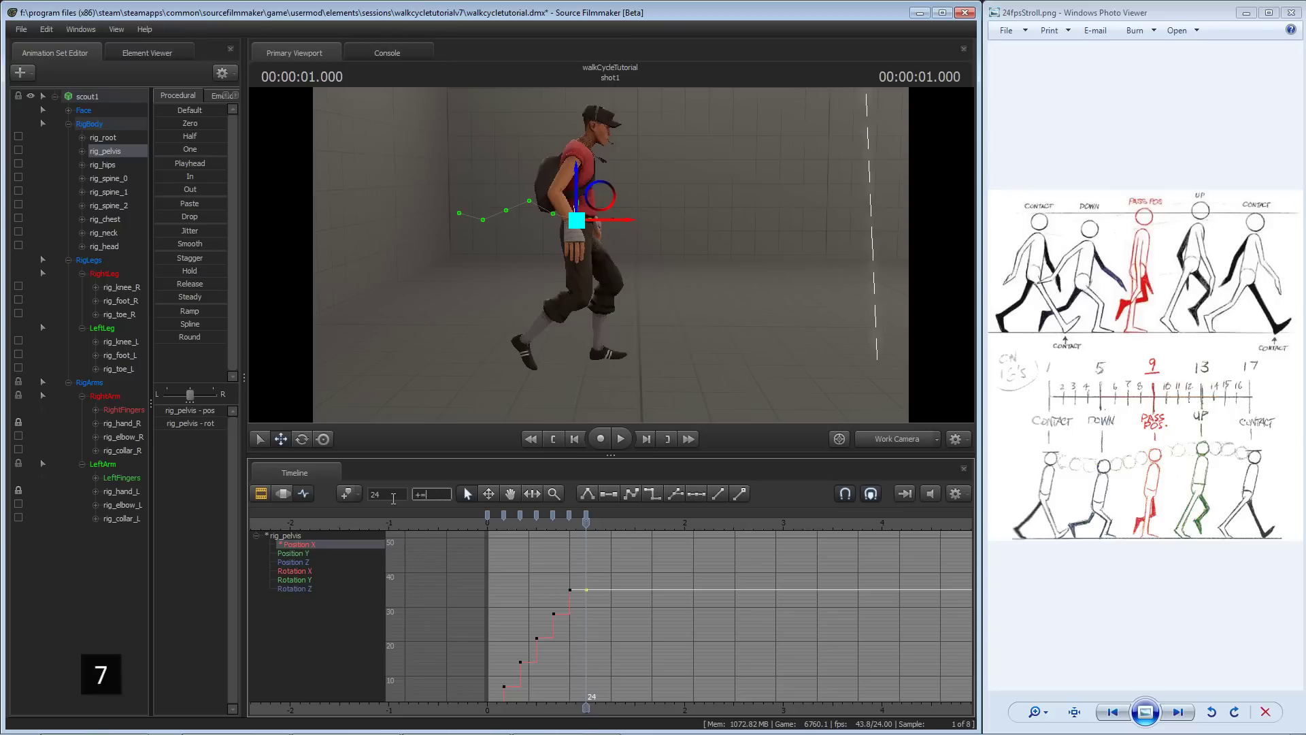
type("=7")
key("Return")
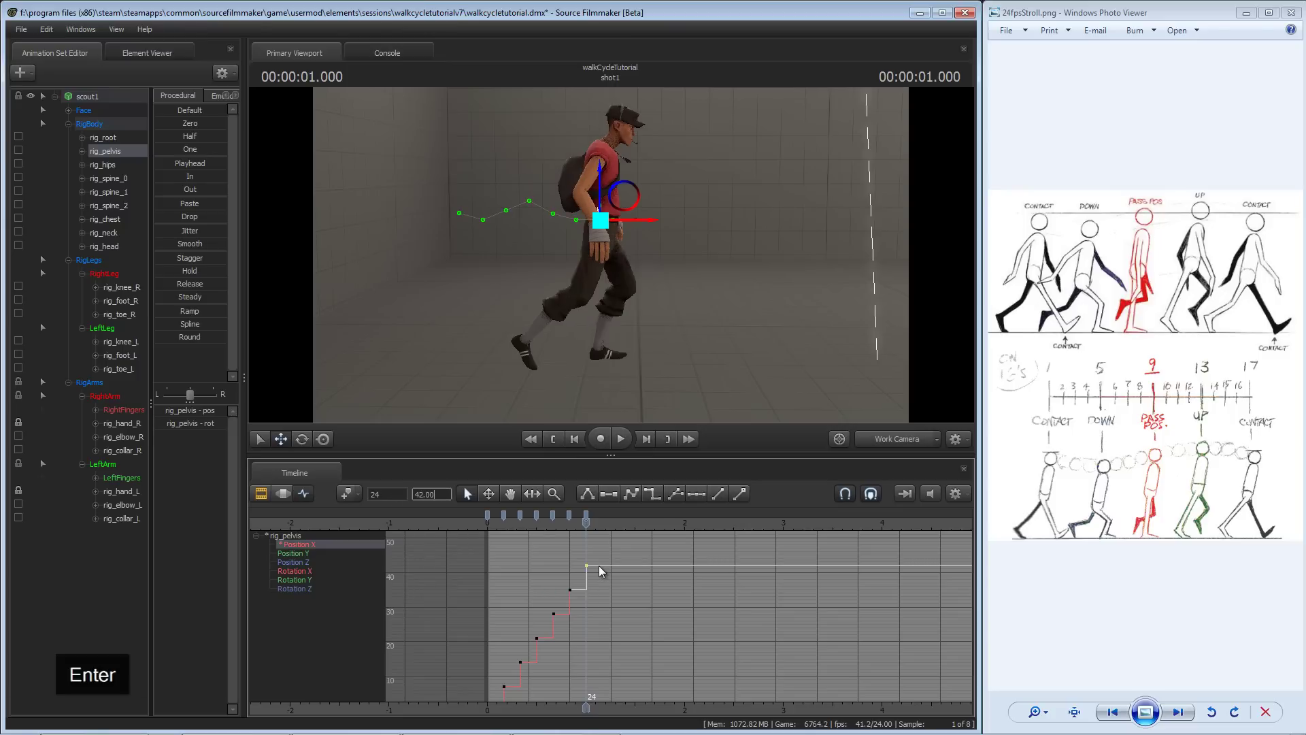
- Show rig_pelvis's Position Z curve around frame 24 for the passing pose
scroll(593, 564, "down", 2)
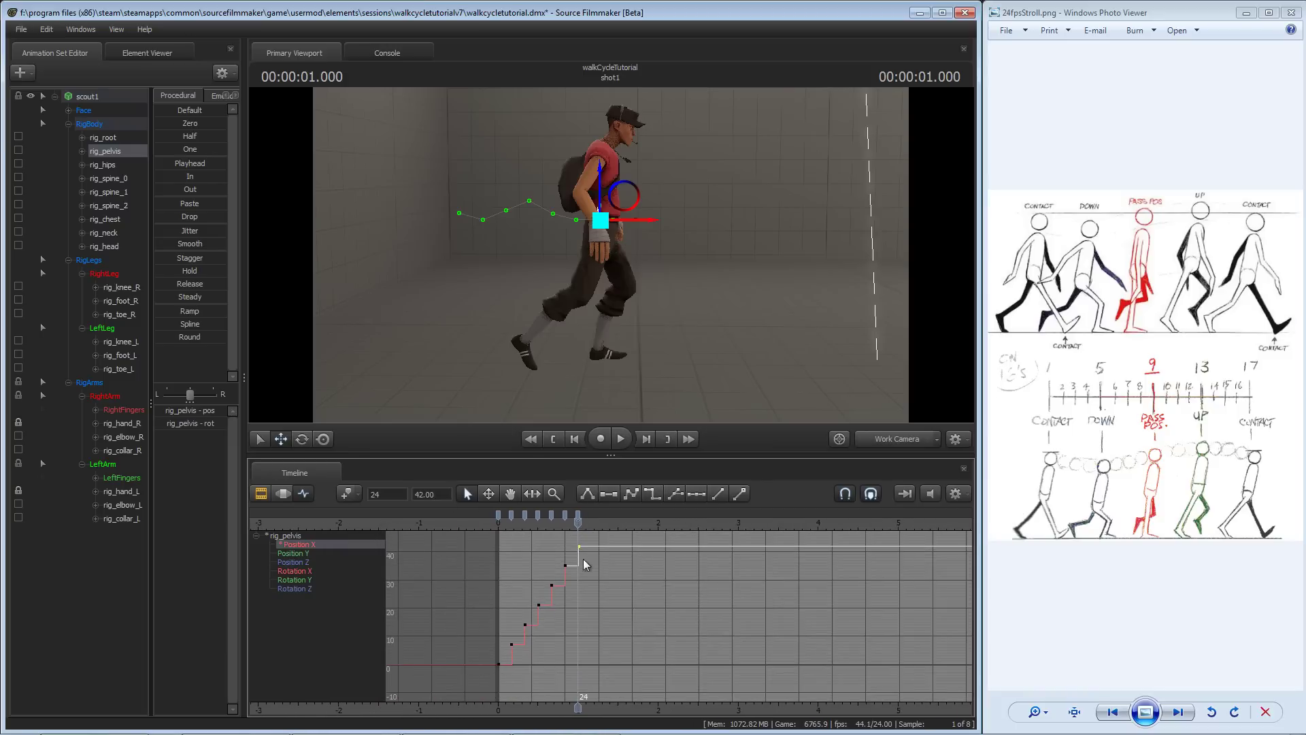
mouse_move(596, 573)
middle_mouse_down()
mouse_move(603, 588)
mouse_move(606, 575)
middle_mouse_up()
left_click_drag(645, 406, 641, 415)
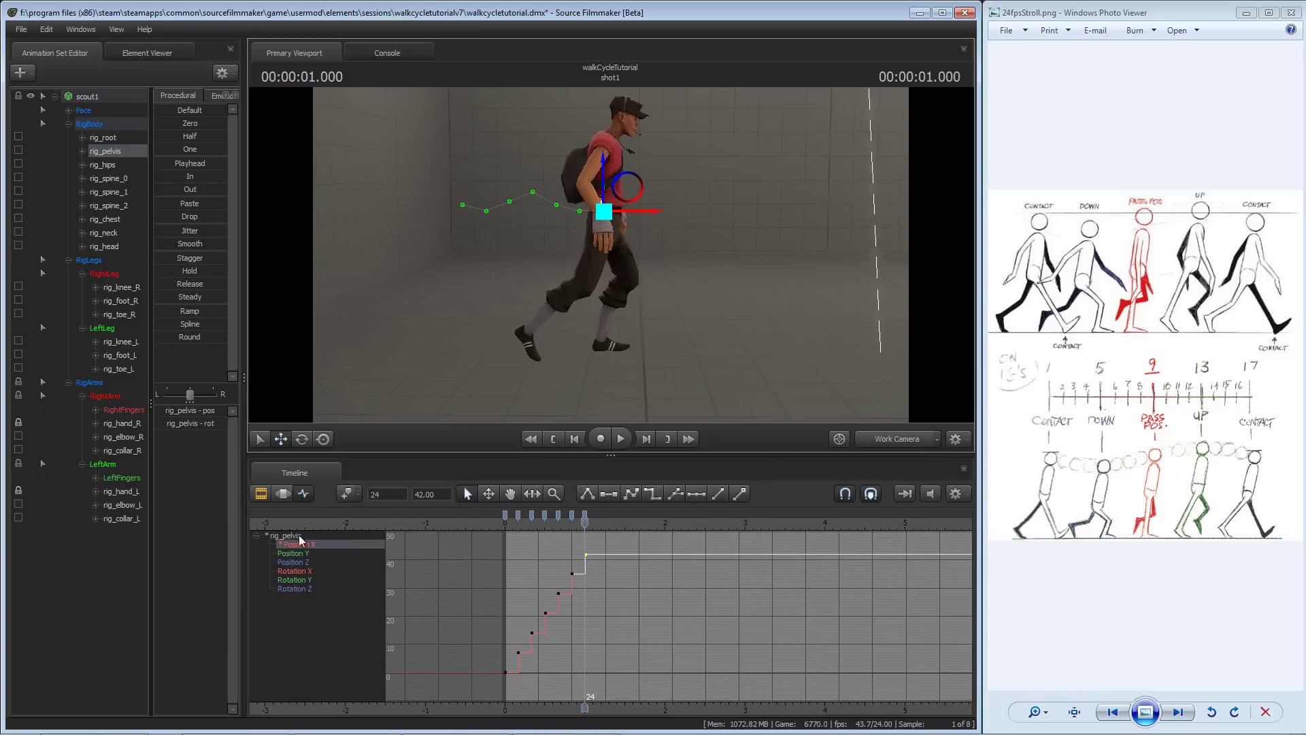
left_click(300, 563)
middle_click_drag(522, 571, 592, 546)
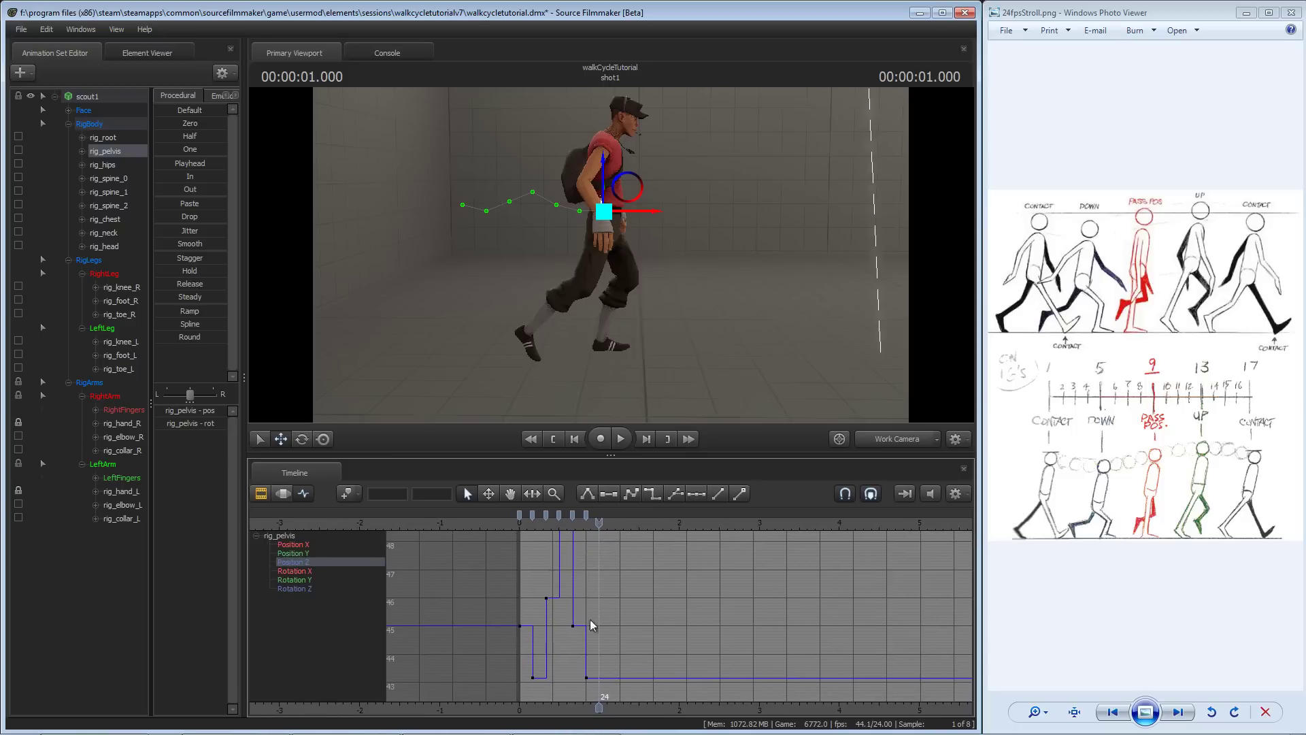
- Paste the pelvis's frame 8 Position Z key, 45.99, at frame 24
scroll(590, 624, "down", 2)
key("ctrl+v")
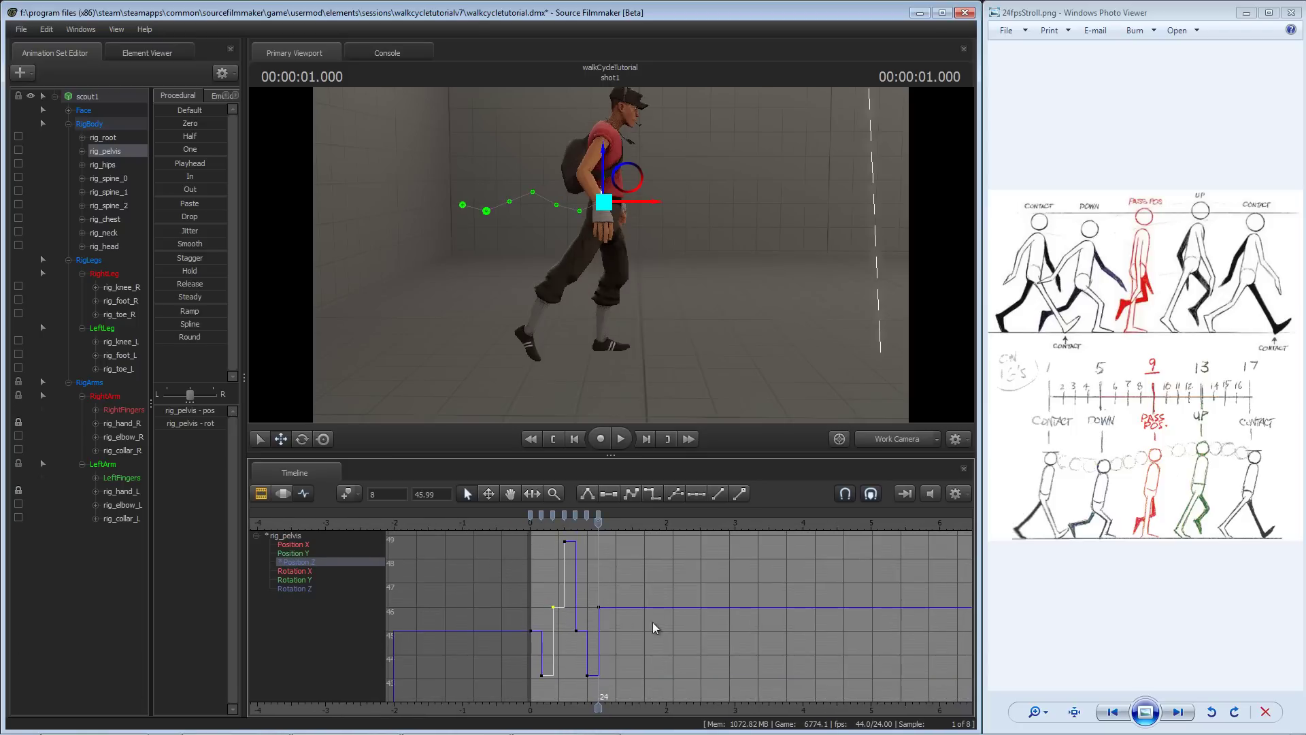
- Pose the right foot at frame 24 for the passing position, moving it forward and up and rotating its toes downward
left_click(528, 325)
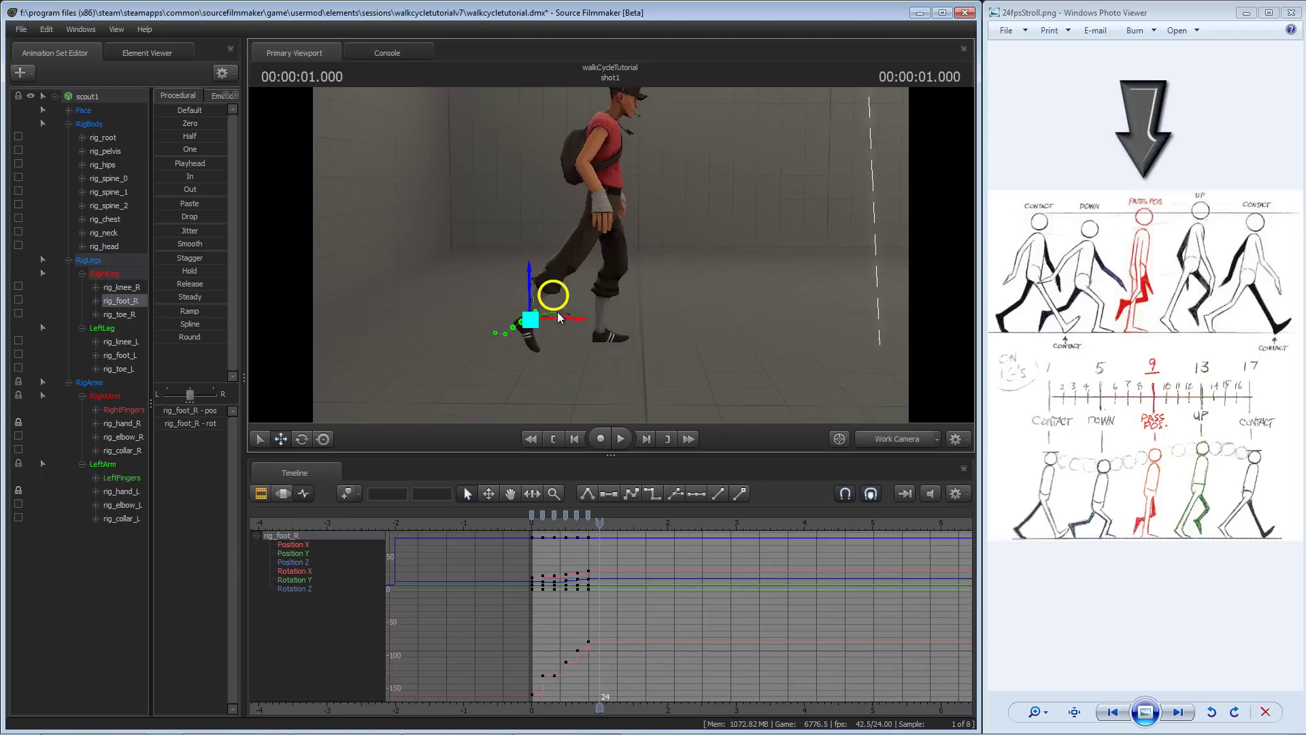
left_click_drag(558, 311, 622, 299)
key("e")
key("w")
left_click(602, 176, "ctrl")
key("bracketleft")
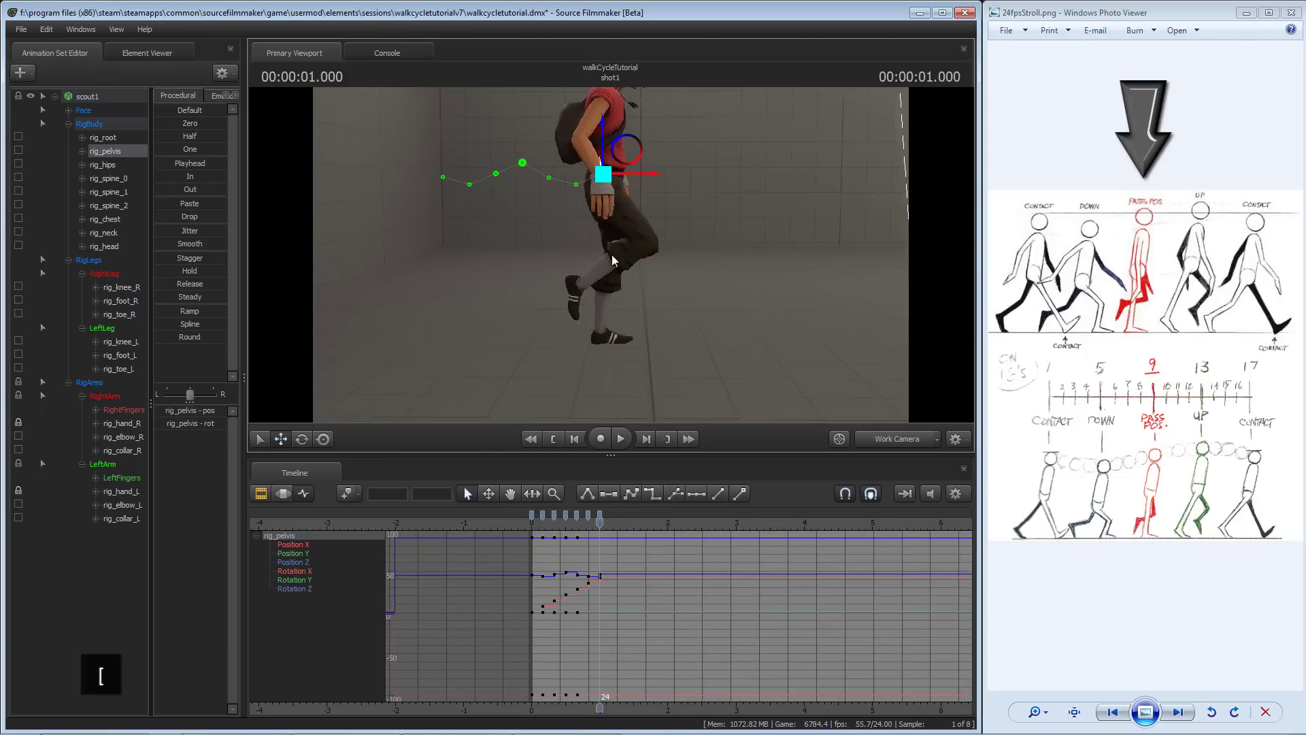
key("bracketright")
- Key the left foot at frame 24 and compare its pose with the neighbouring key poses
left_click(590, 340, "ctrl")
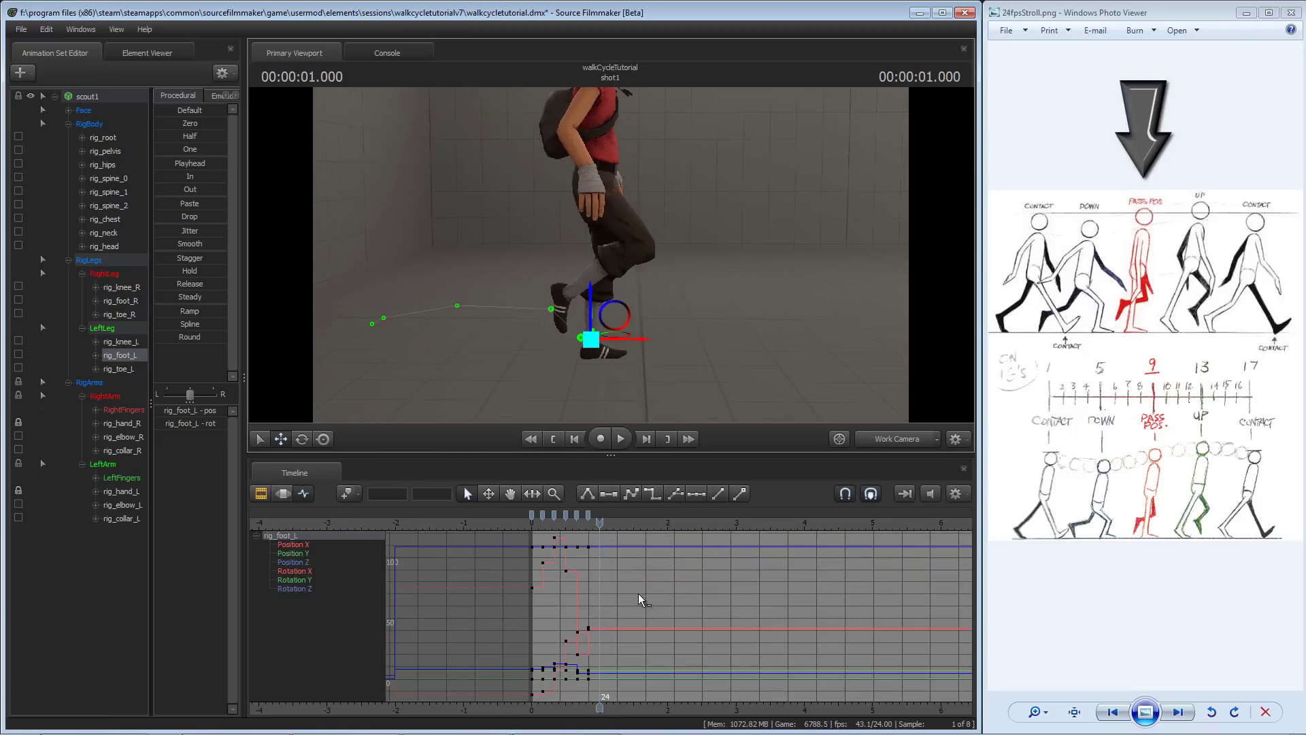
right_click_drag(638, 593, 646, 604, "alt")
key("m")
key("bracketleft")
key("bracketright")
key("bracketleft")
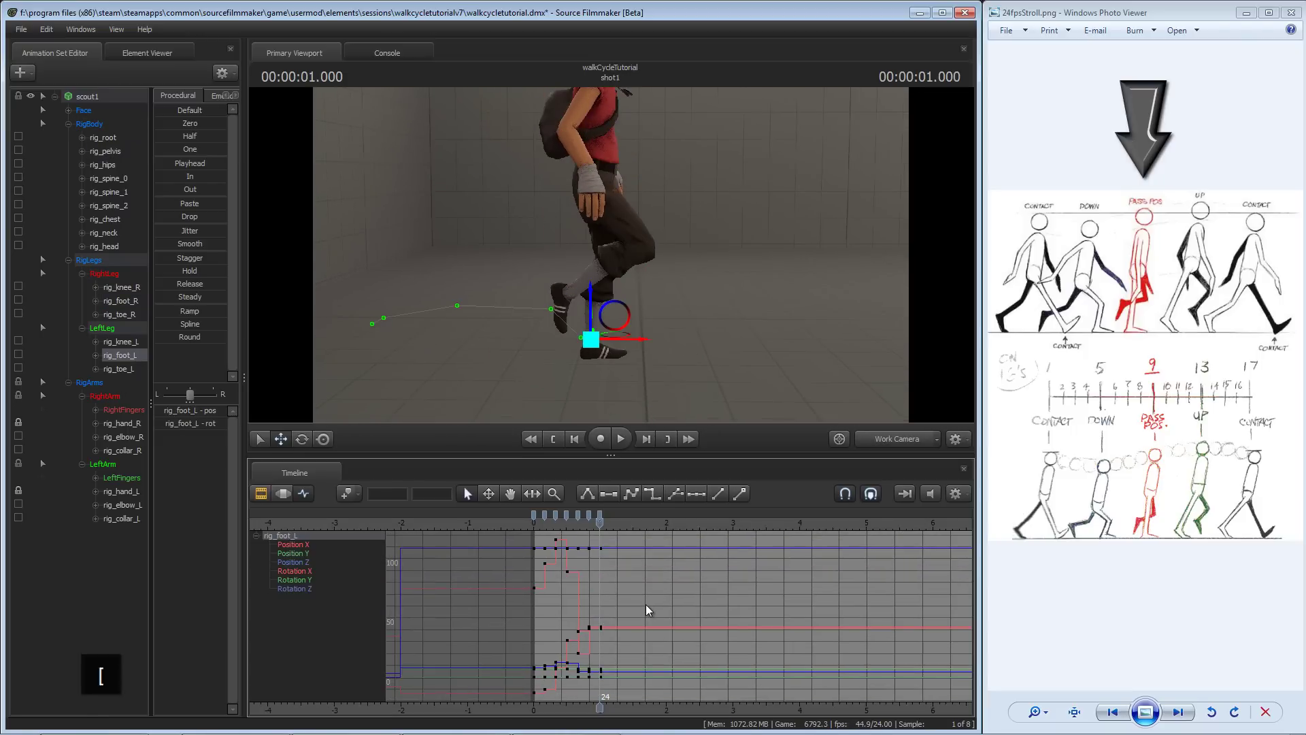
key("bracketleft")
key("bracketleft")
key("bracketright")
key("bracketleft")
key("bracketright")
key("bracketright")
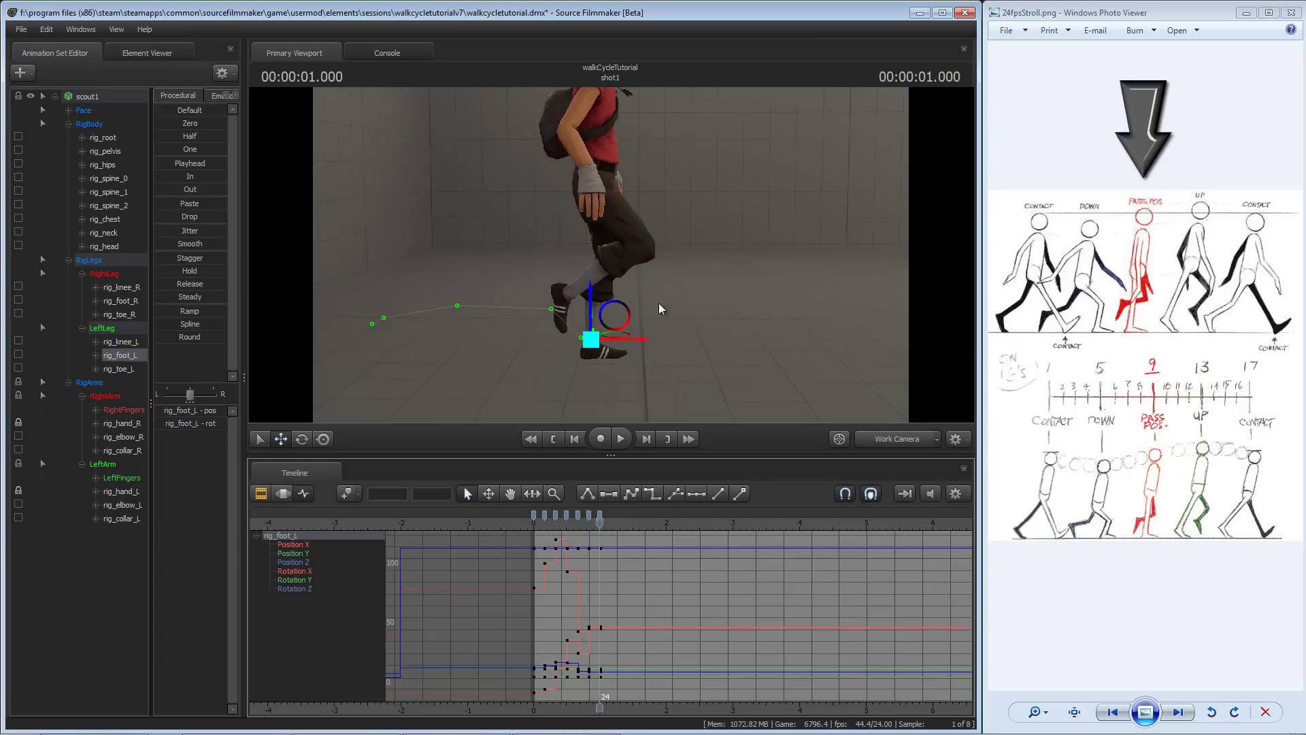
- Select the pelvis and play back the walk to review the motion
left_click_drag(658, 309, 655, 339)
left_click(591, 222, "ctrl")
key("space")
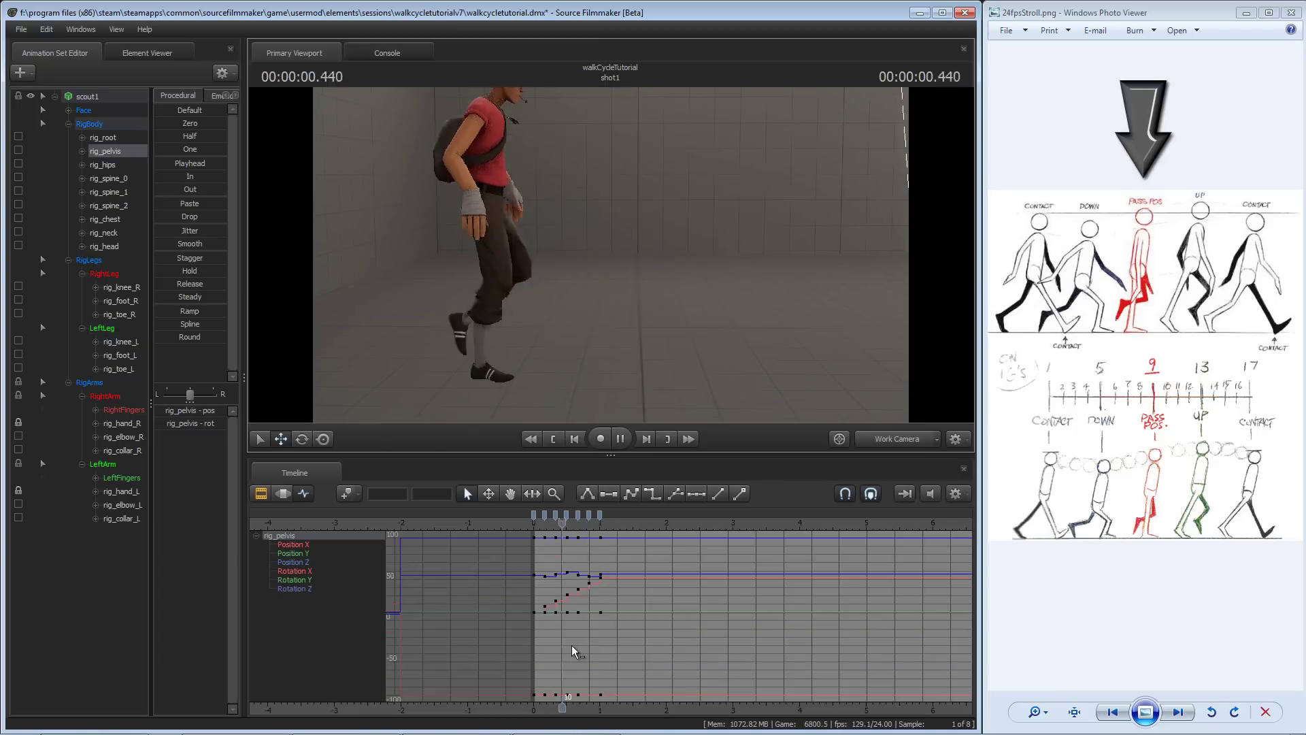
key("q")
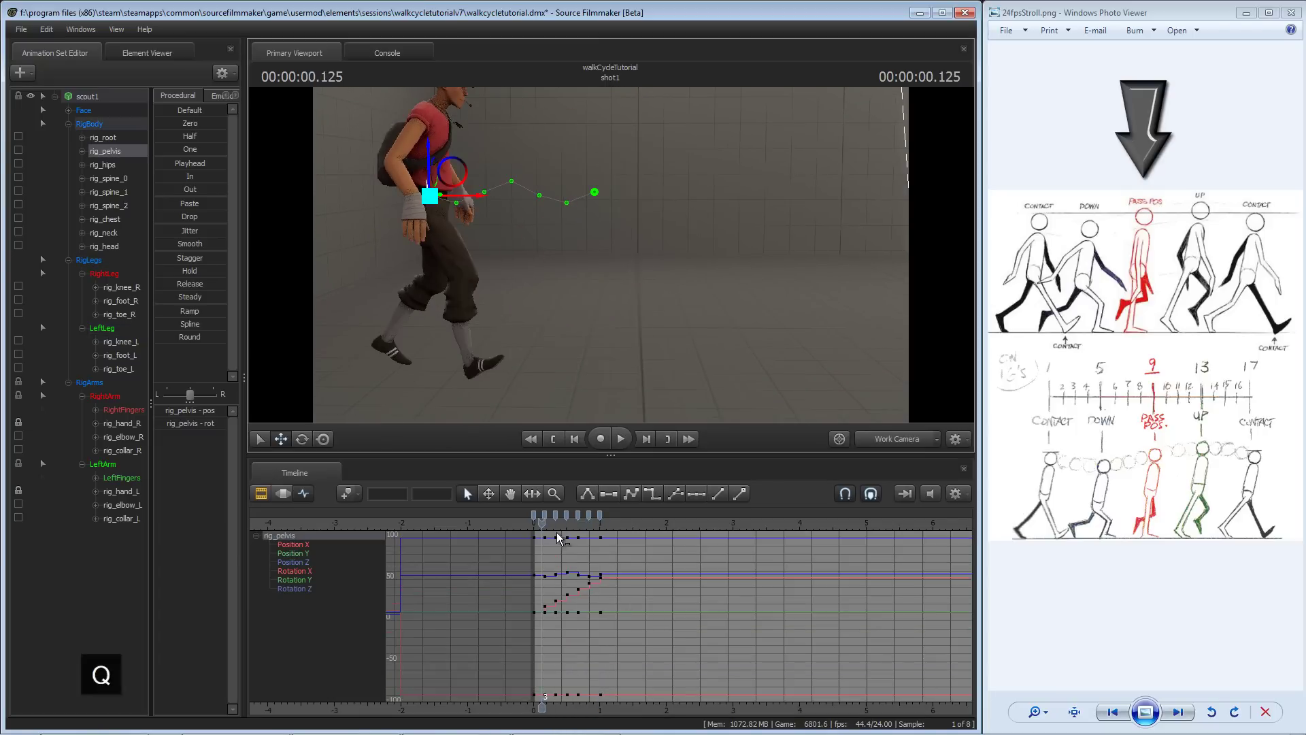
left_click(570, 532)
- Key the pelvis at frame 28 and move it forward along its X axis
left_click_drag(542, 523, 610, 526)
key("space")
key("m")
scroll(605, 606, "up", 5)
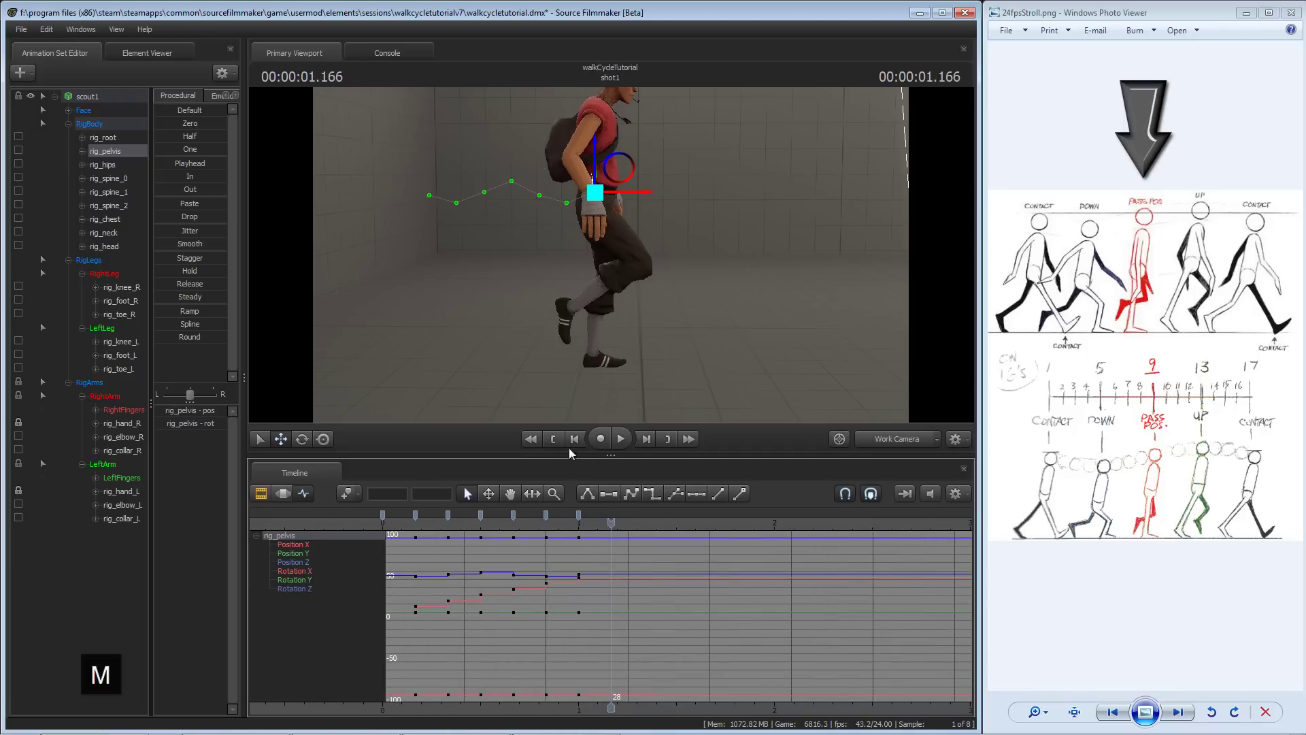
scroll(595, 326, "down", 3)
middle_click_drag(624, 287, 621, 284)
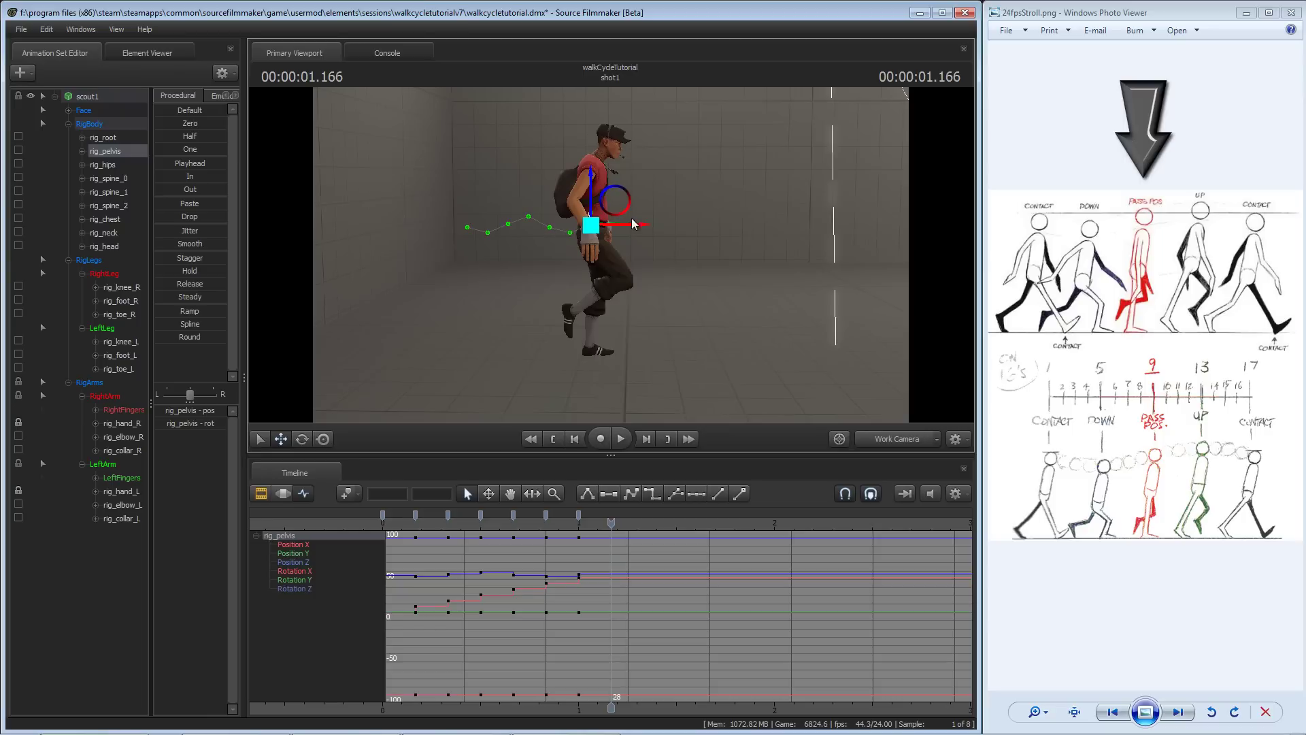
left_click_drag(633, 220, 653, 220)
- Flip through the key poses up to frame 28 to examine the spacing of the pelvis
key("Up")
key("Up")
key("Down")
key("Up")
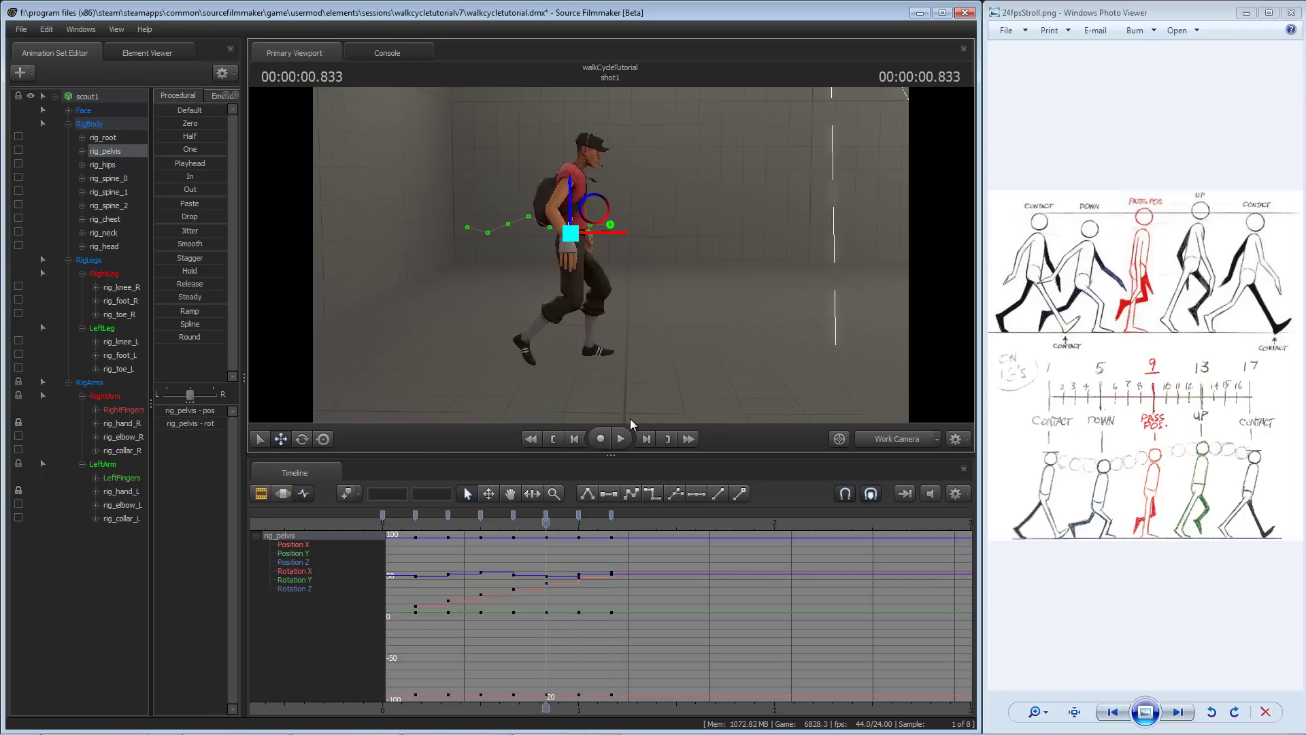
key("Down")
key("Up")
key("Down")
key("Down")
key("Up")
key("Up")
key("Up")
key("Down")
key("Down")
key("Down")
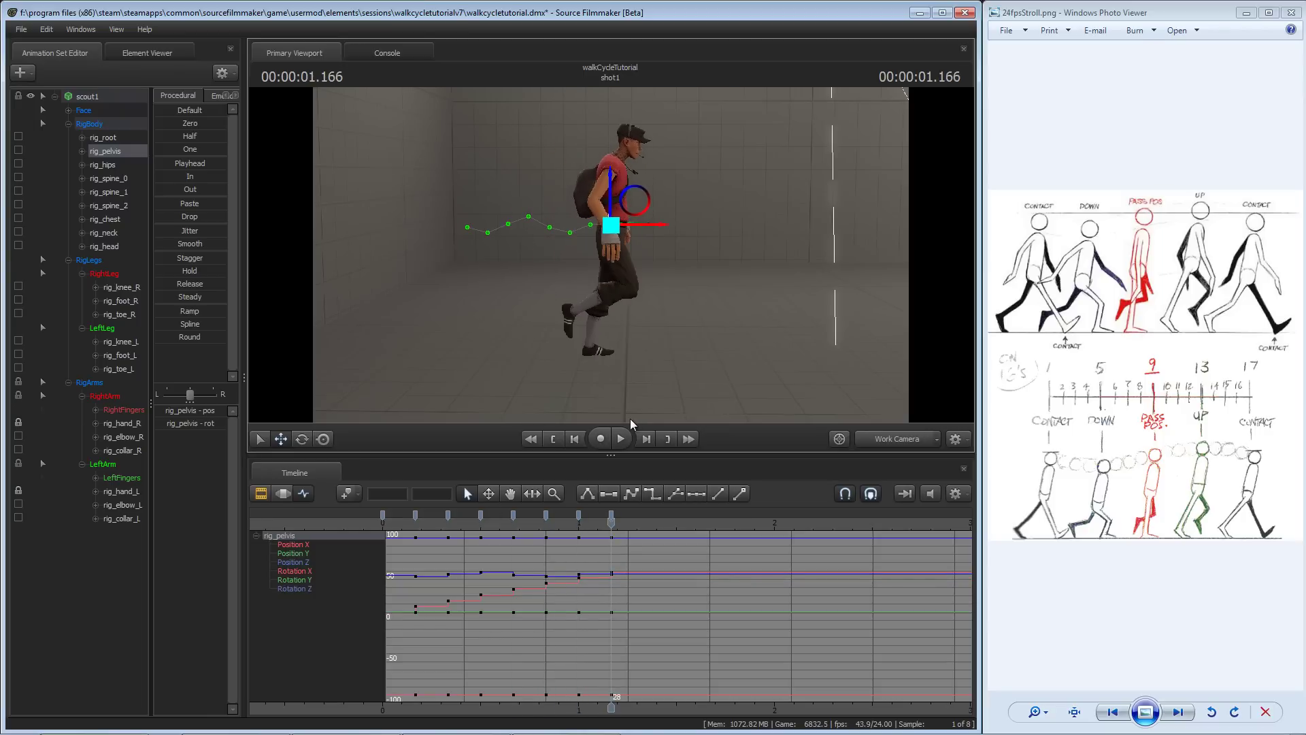
- Move the right foot forward in front of the body at frame 28 and rotate it for the up position
left_click(570, 311, "ctrl")
left_click_drag(592, 299, 602, 251)
key("e")
left_click_drag(615, 318, 610, 256)
key("e")
key("w")
- Flip between the key poses around frames 20 to 28 to examine the right foot and pelvis motion
key("bracketleft")
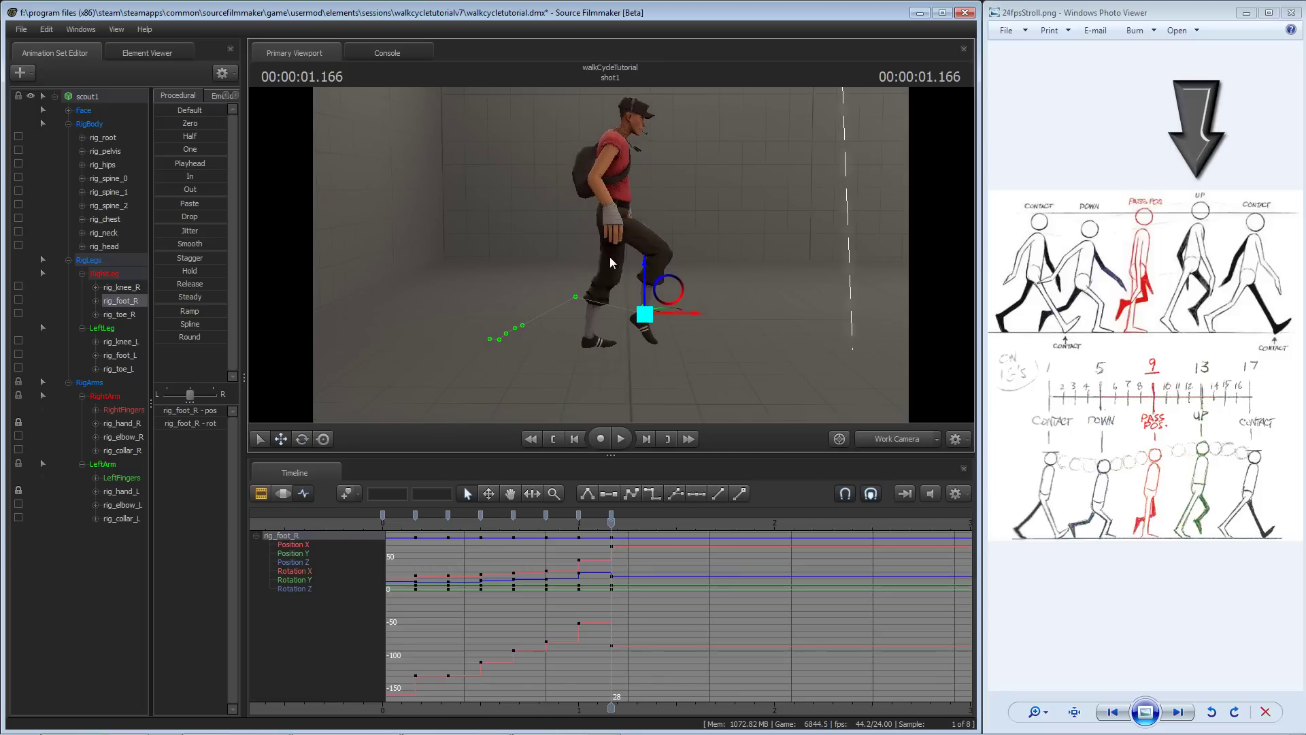
key("Up")
key("Down")
key("Up")
key("Down")
left_click_drag(609, 265, 610, 256)
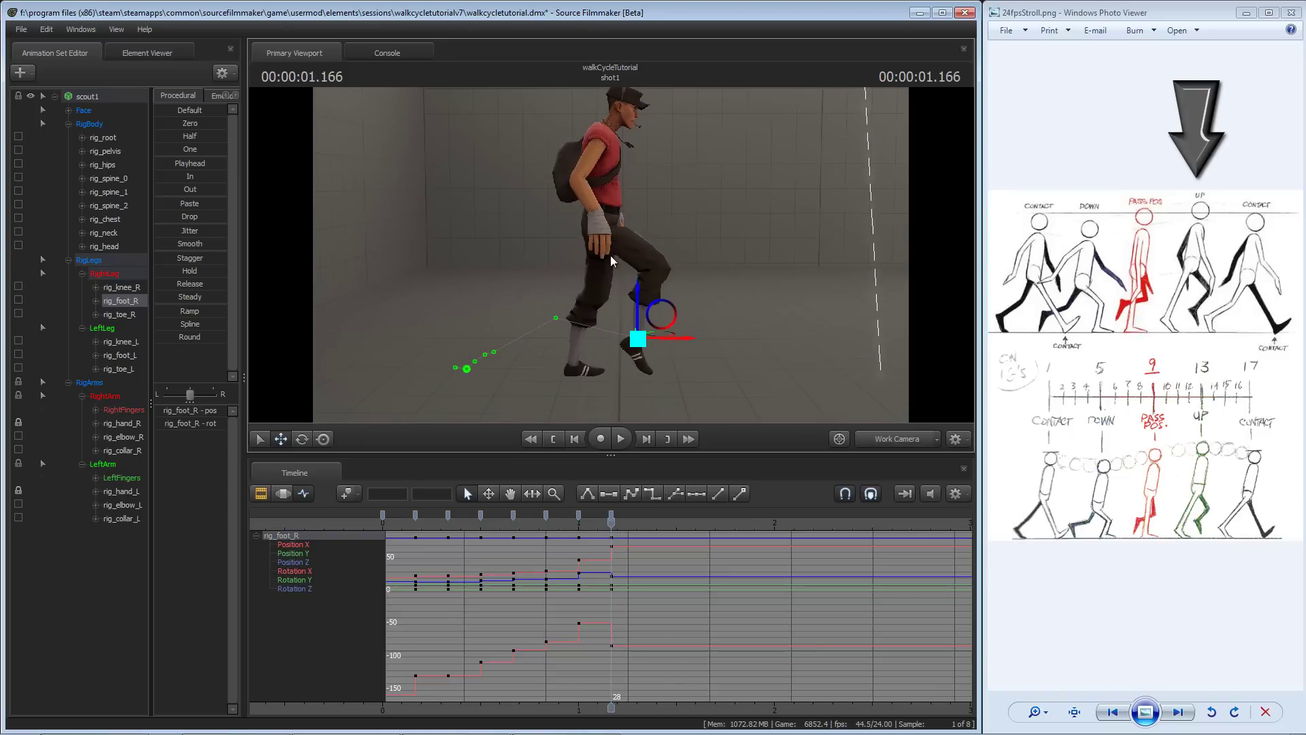
key("Down")
key("Up")
key("Down")
key("Down")
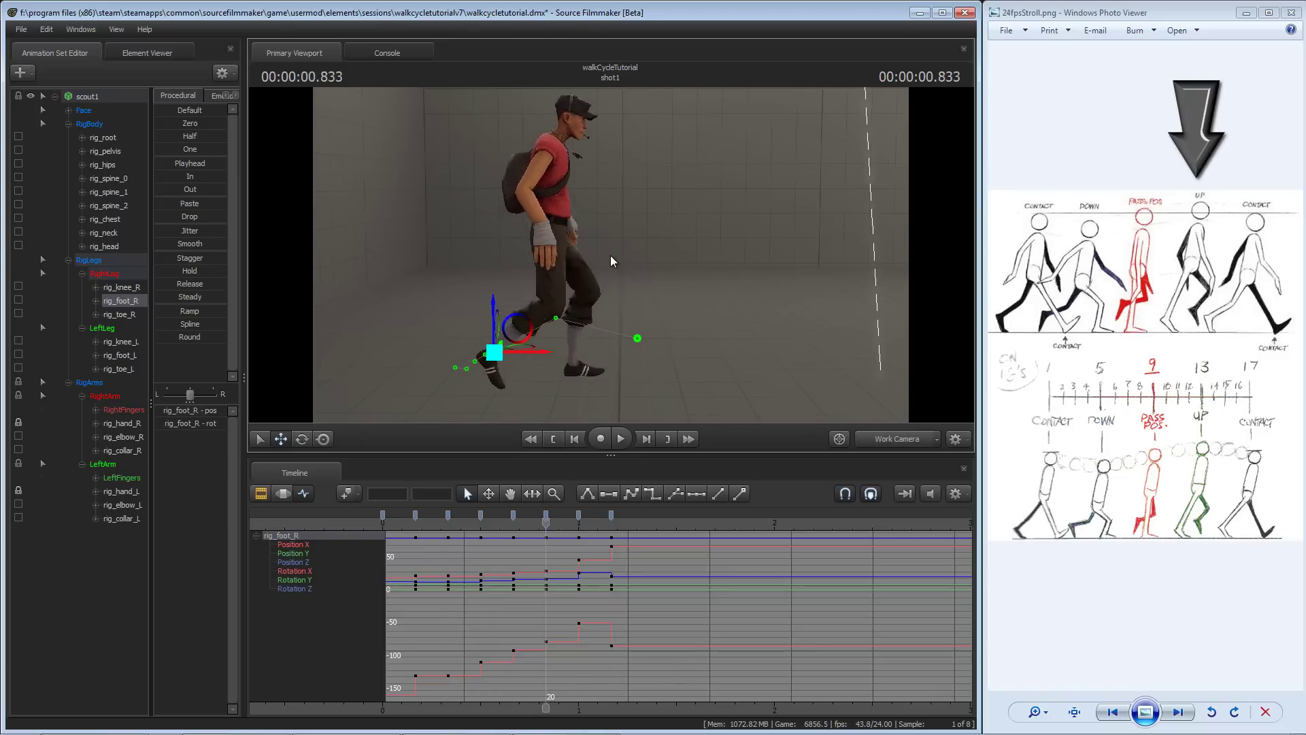
key("Up")
key("Down")
key("Up")
key("Up")
left_click(591, 213)
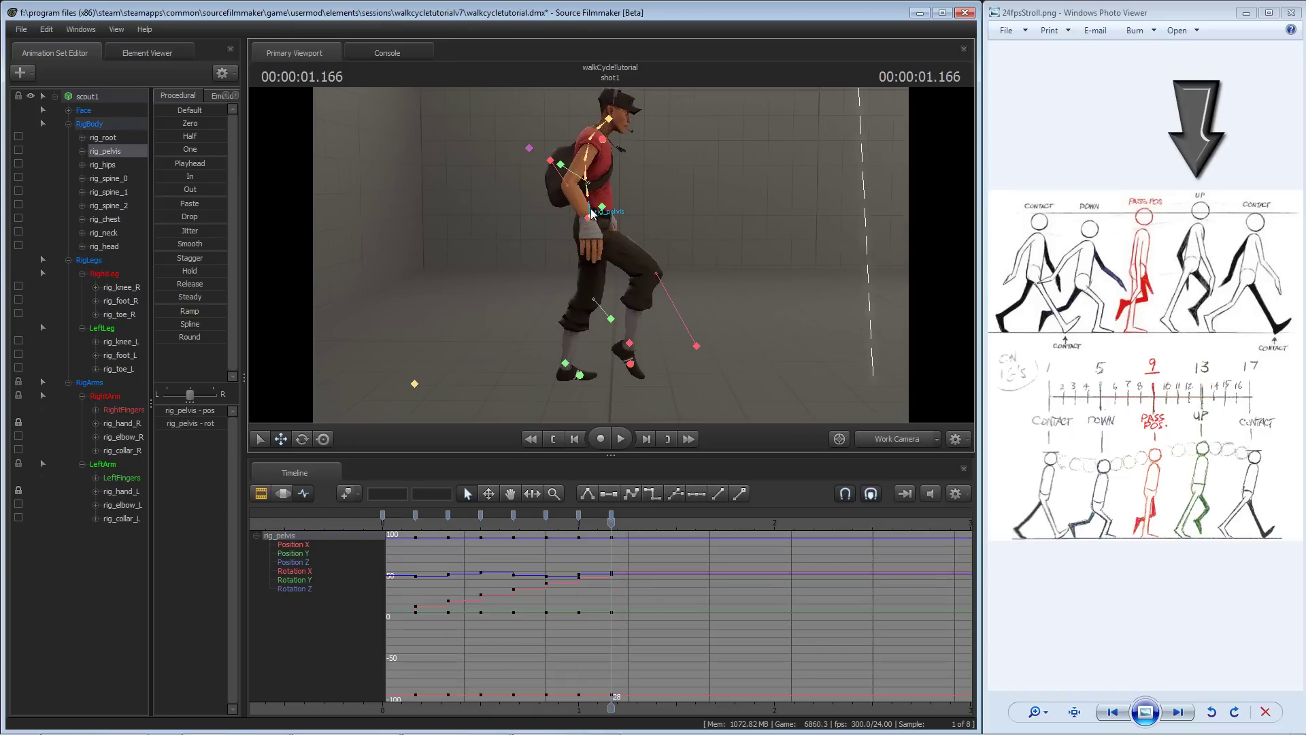
key("bracketleft")
key("bracketright")
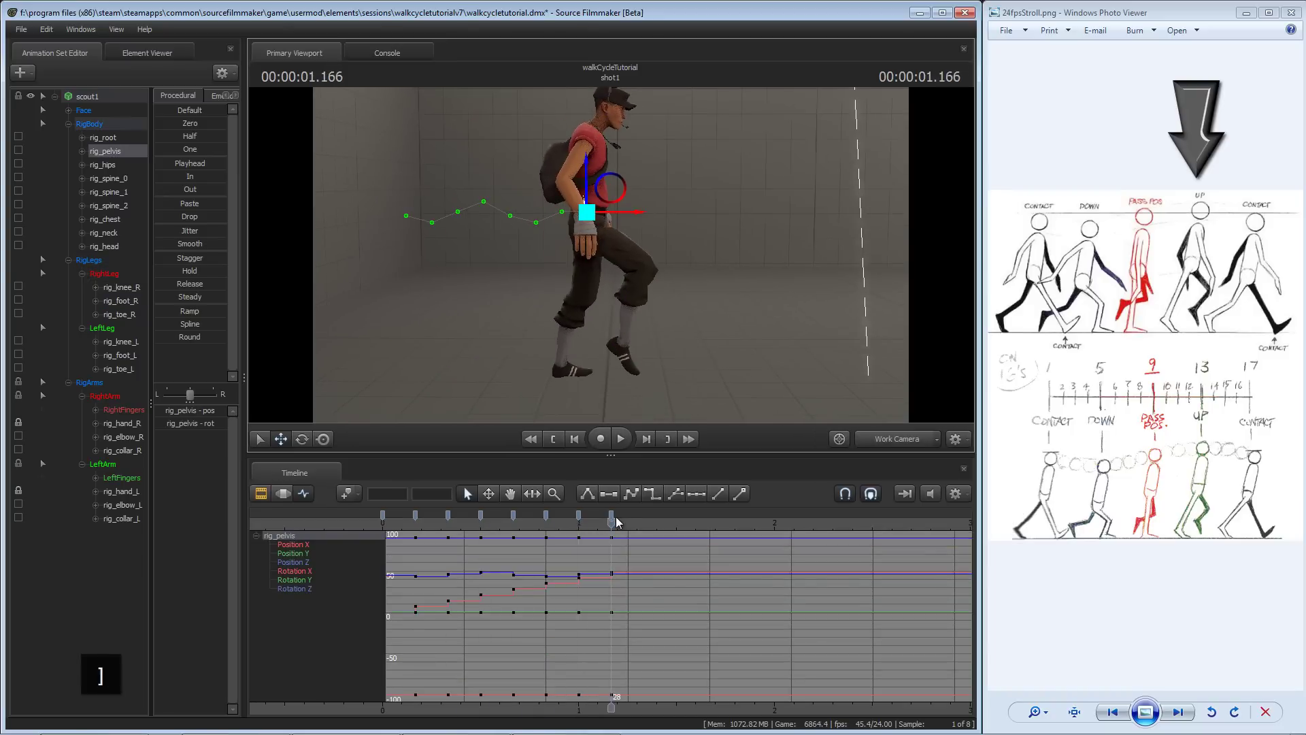
key("bracketleft")
key("bracketright")
- Rotate the left foot heel-up at frame 28 and raise it so it rolls onto the toes
left_click_drag(656, 357, 559, 312)
left_click(584, 326, "ctrl")
key("e")
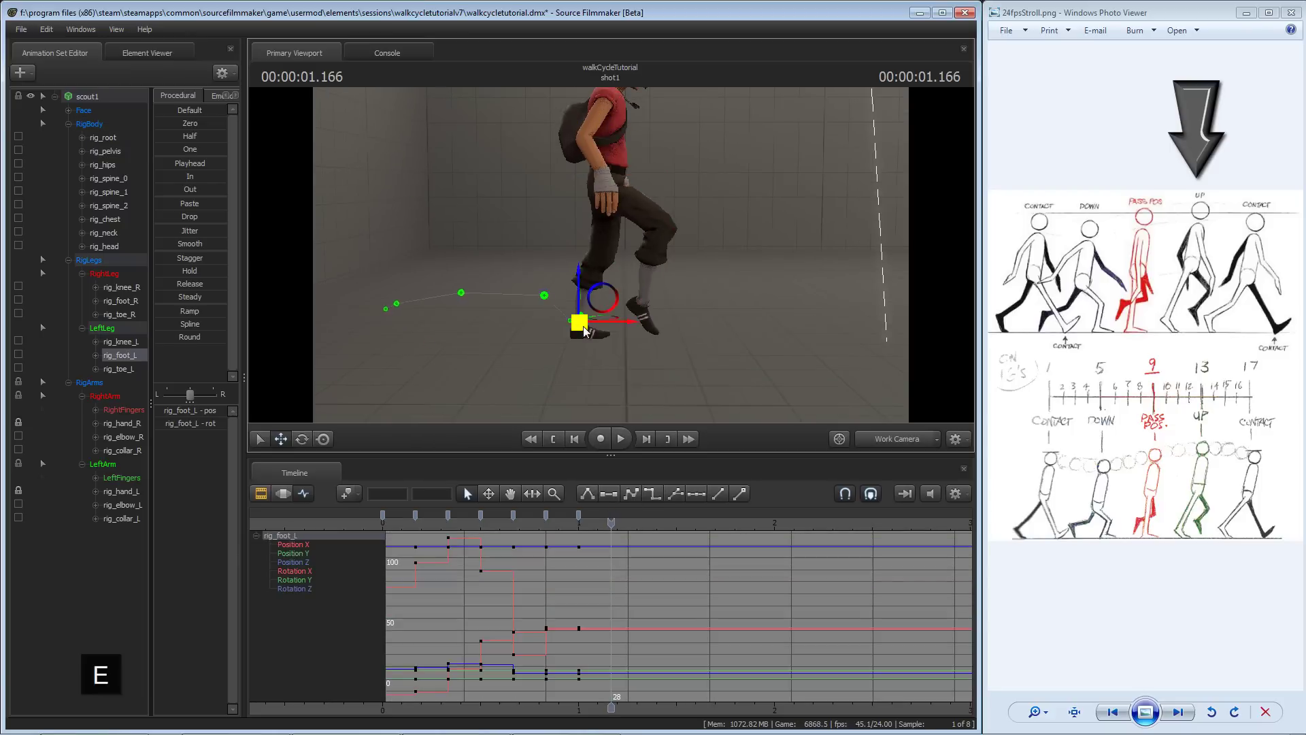
key("f")
key("e")
left_click_drag(622, 208, 615, 173)
key("w")
key("bracketleft")
key("bracketright")
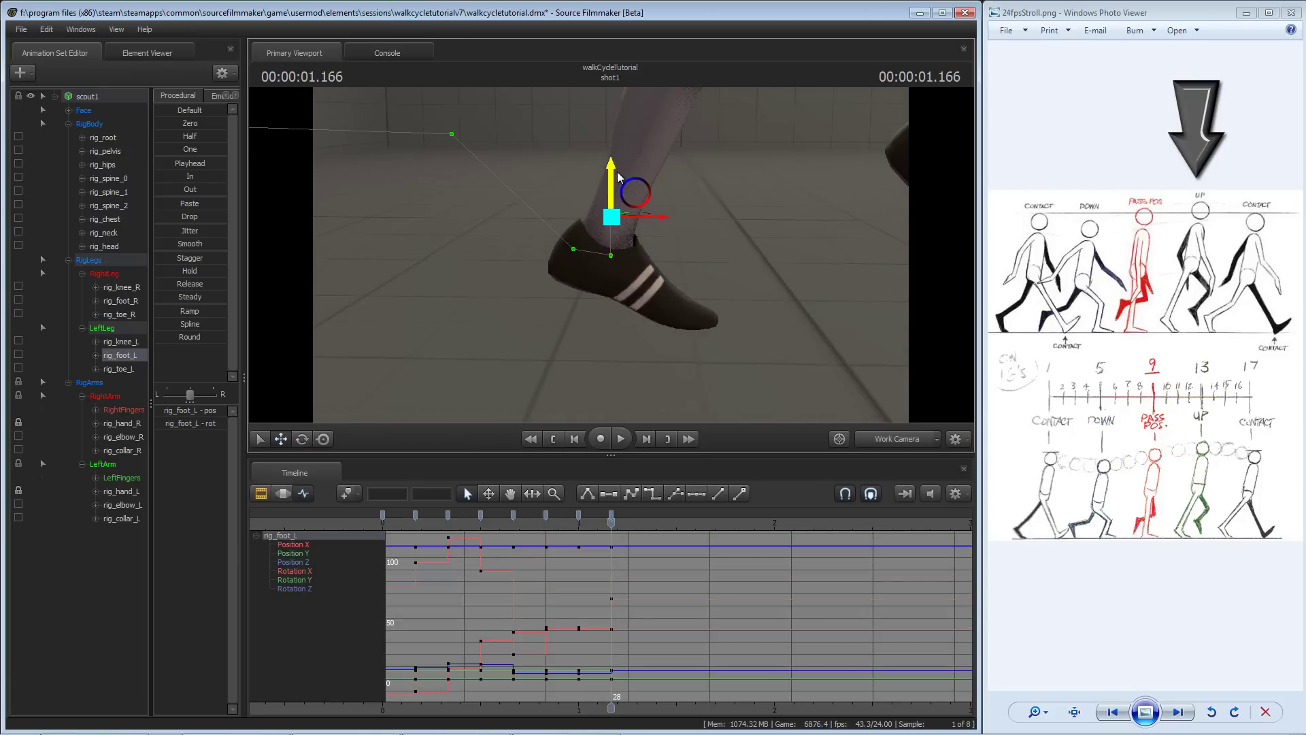
- Move the left foot slightly forward along X at frame 28, comparing it with the previous key pose
key("bracketleft")
key("bracketright")
left_click_drag(666, 218, 608, 235)
key("bracketleft")
key("bracketright")
key("bracketleft")
key("bracketright")
key("s")
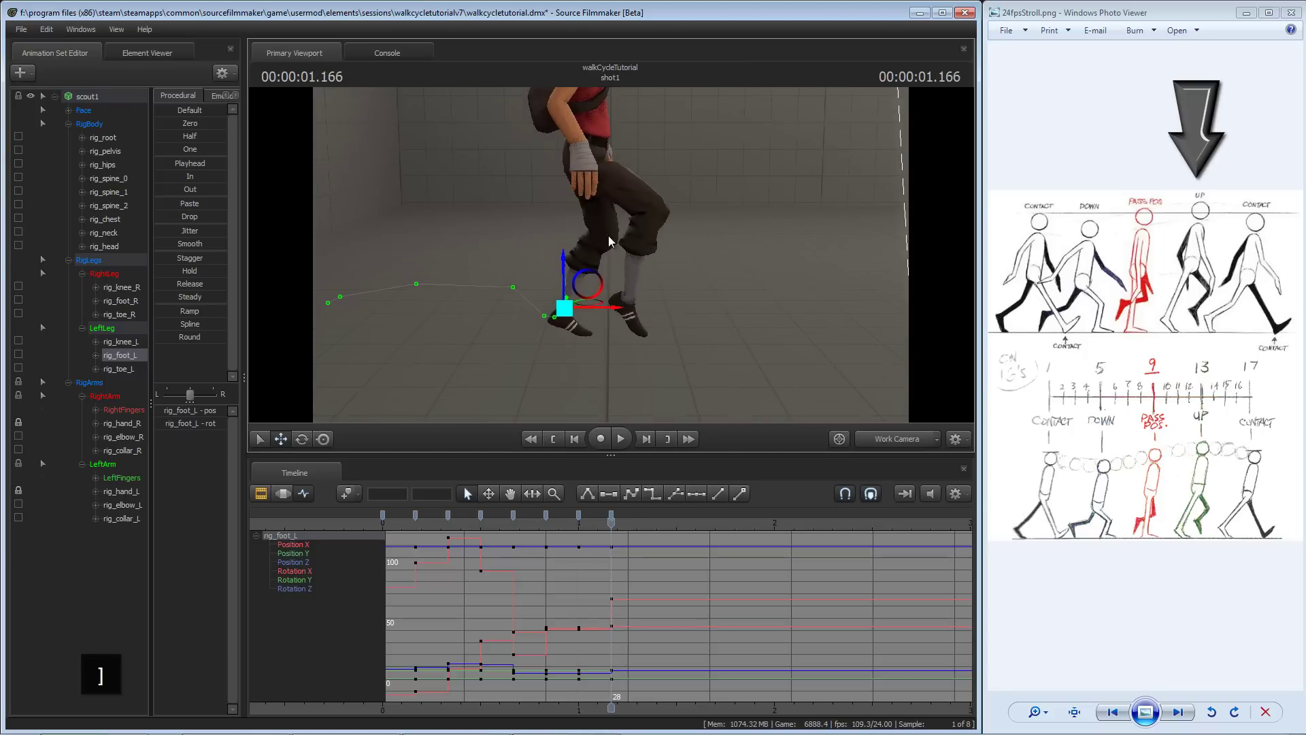
- Paste the pelvis's frame 12 peak Position Z key at frame 28
left_click(586, 146, "ctrl")
left_click(294, 562)
scroll(721, 626, "down", 2)
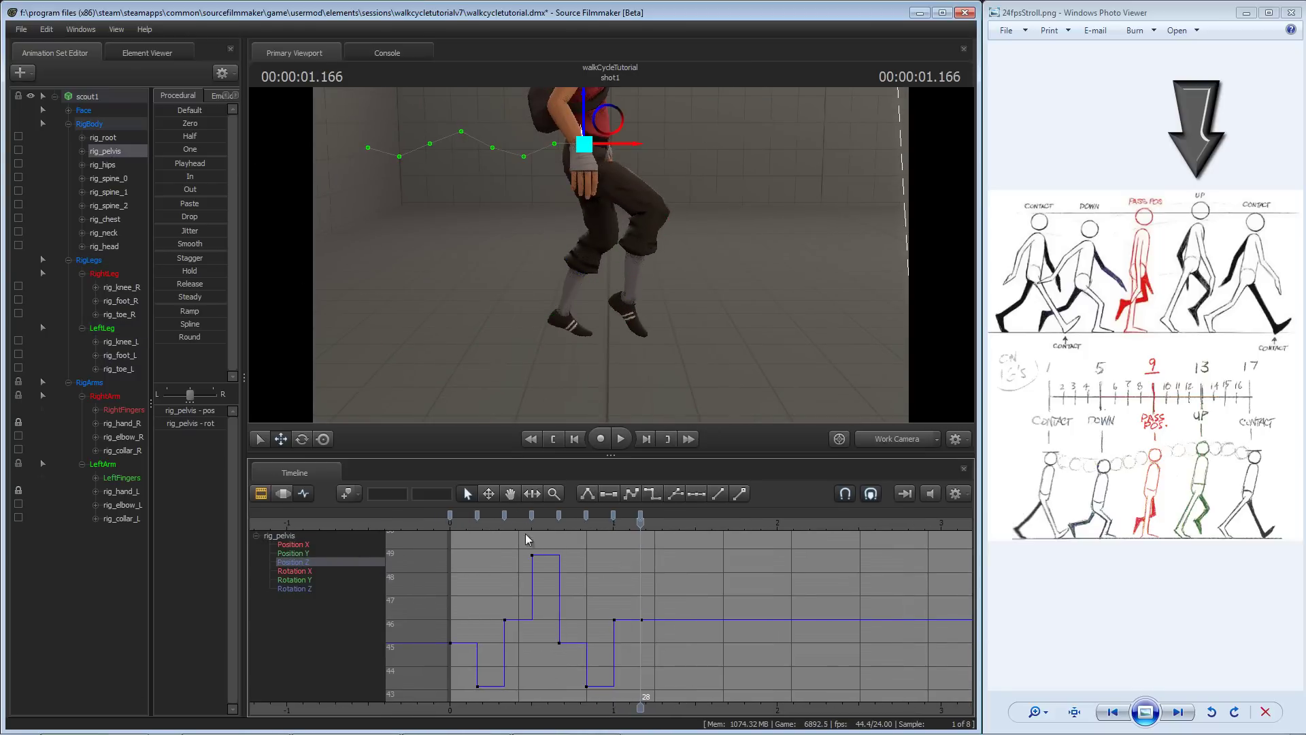
key("ctrl+v")
- Key the pelvis's Position X at frame 32 and set its value to 55.57
mouse_move(642, 523)
left_mouse_down()
mouse_move(547, 523)
mouse_move(653, 526)
mouse_move(637, 528)
left_mouse_up()
left_click_drag(591, 352, 589, 215)
left_click(297, 545)
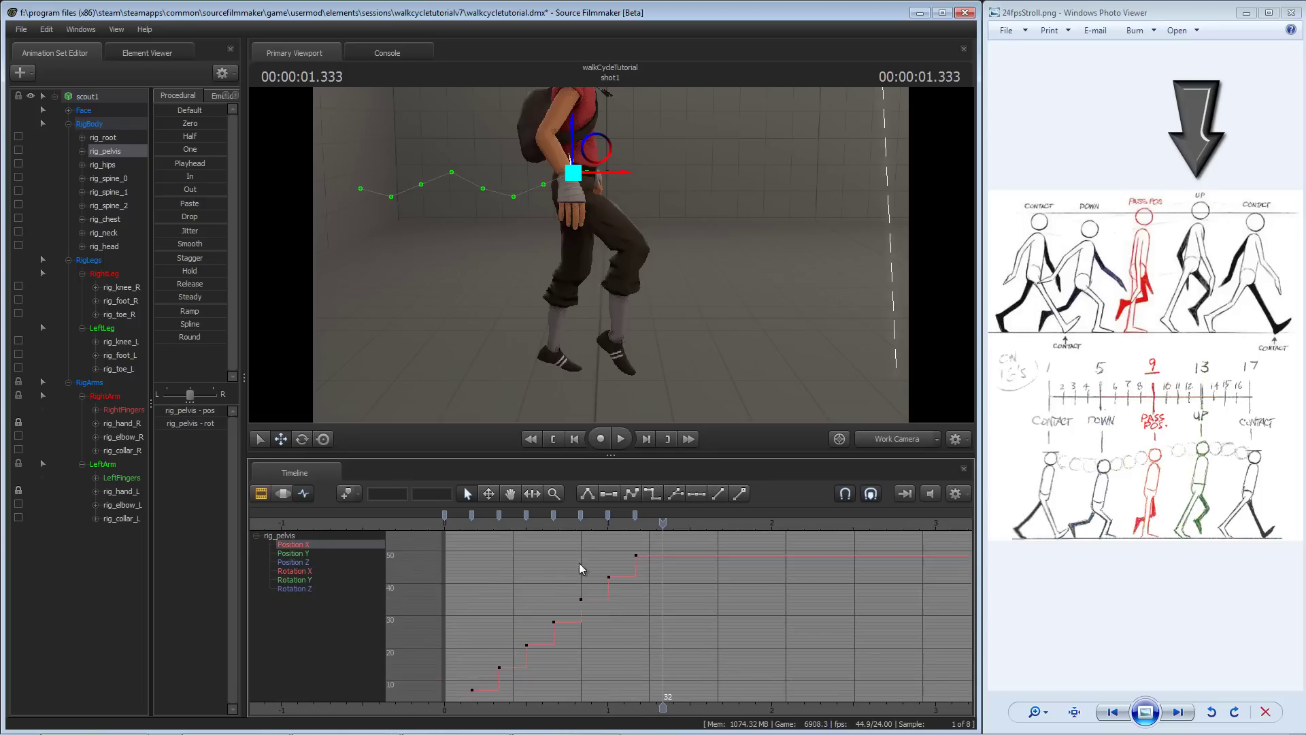
key("m")
key("7")
key("Return")
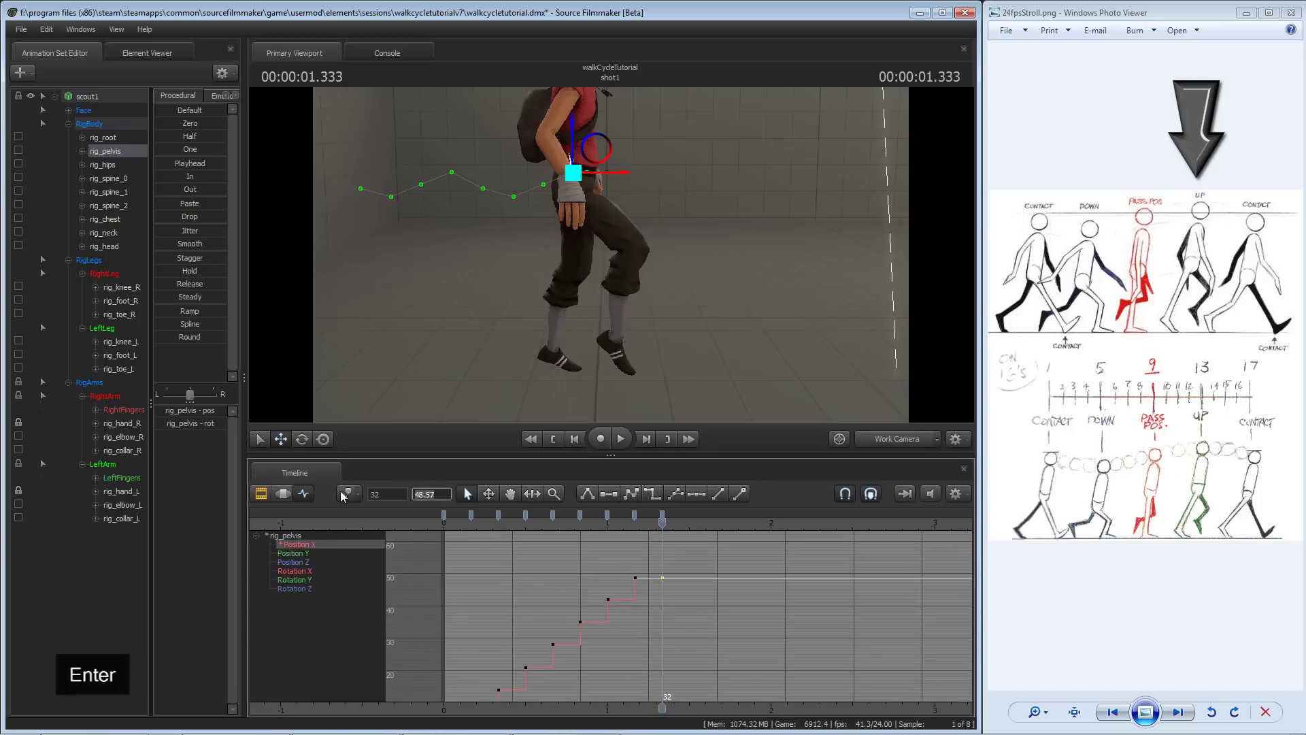
key("f")
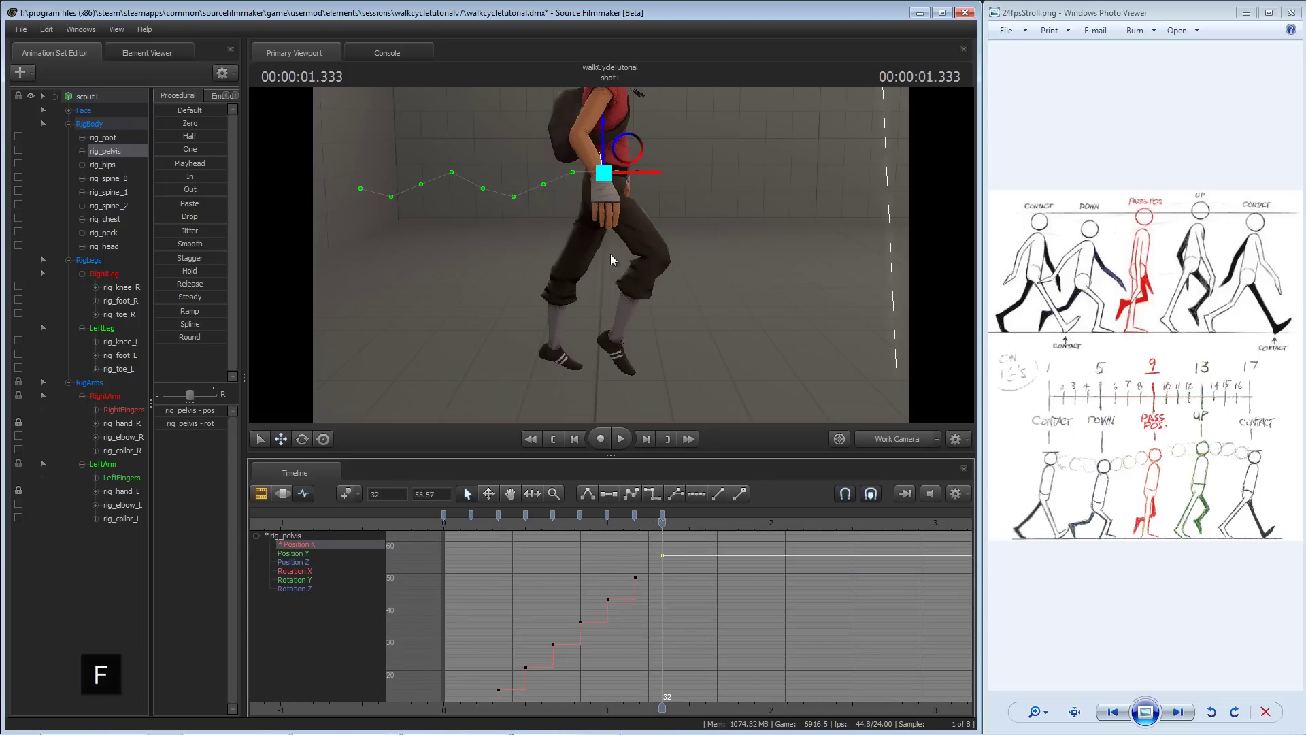
- Select the left foot and examine its pose between frames 28 and 32
left_click(551, 332)
key("f")
key("Down")
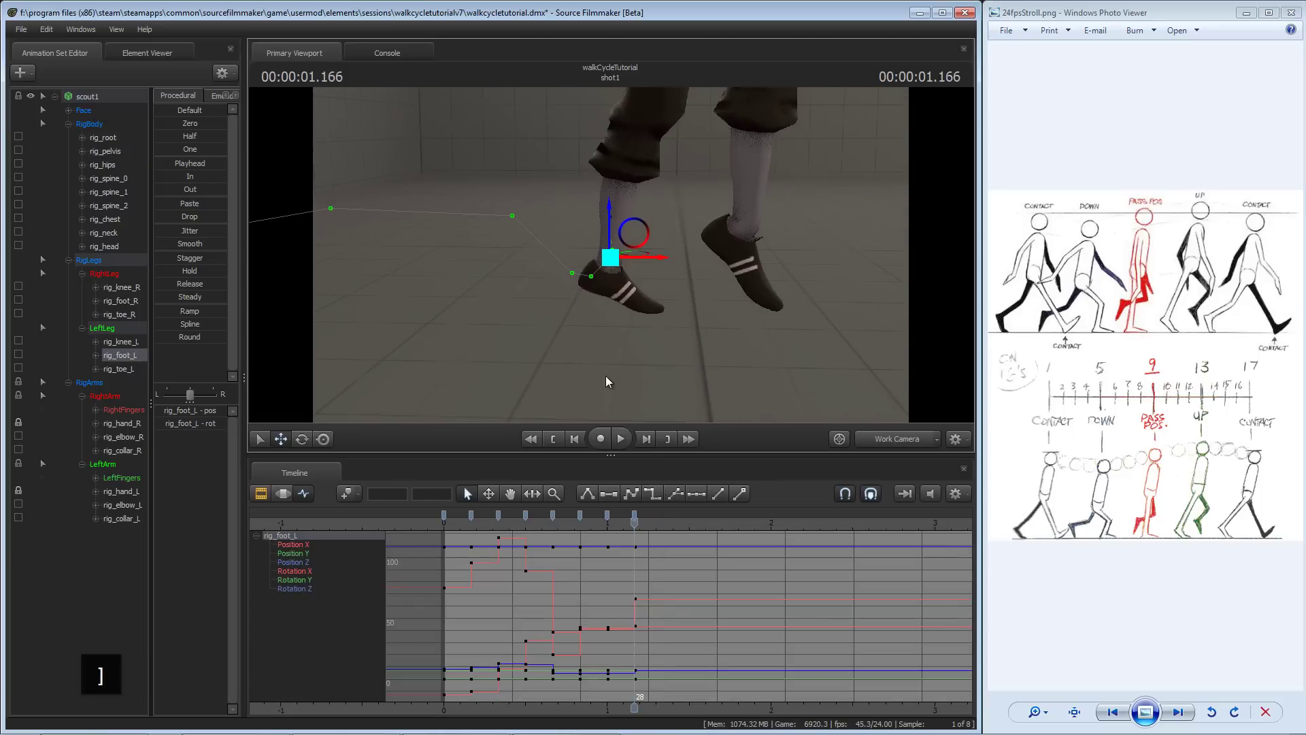
key("Right")
key("Right")
key("Right")
key("Right")
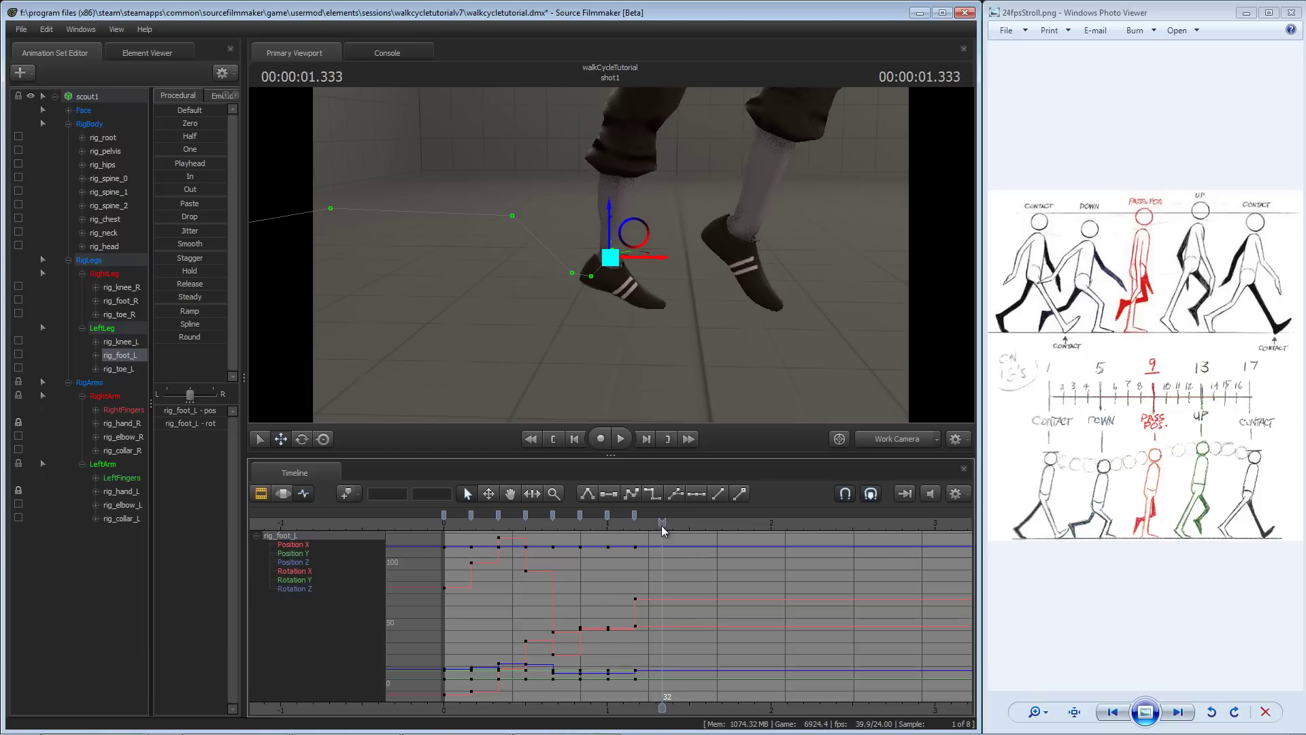
- Move the right foot forward and down at frame 32 toward the contact position
left_click(740, 295)
scroll(626, 259, "down", 5)
key("e")
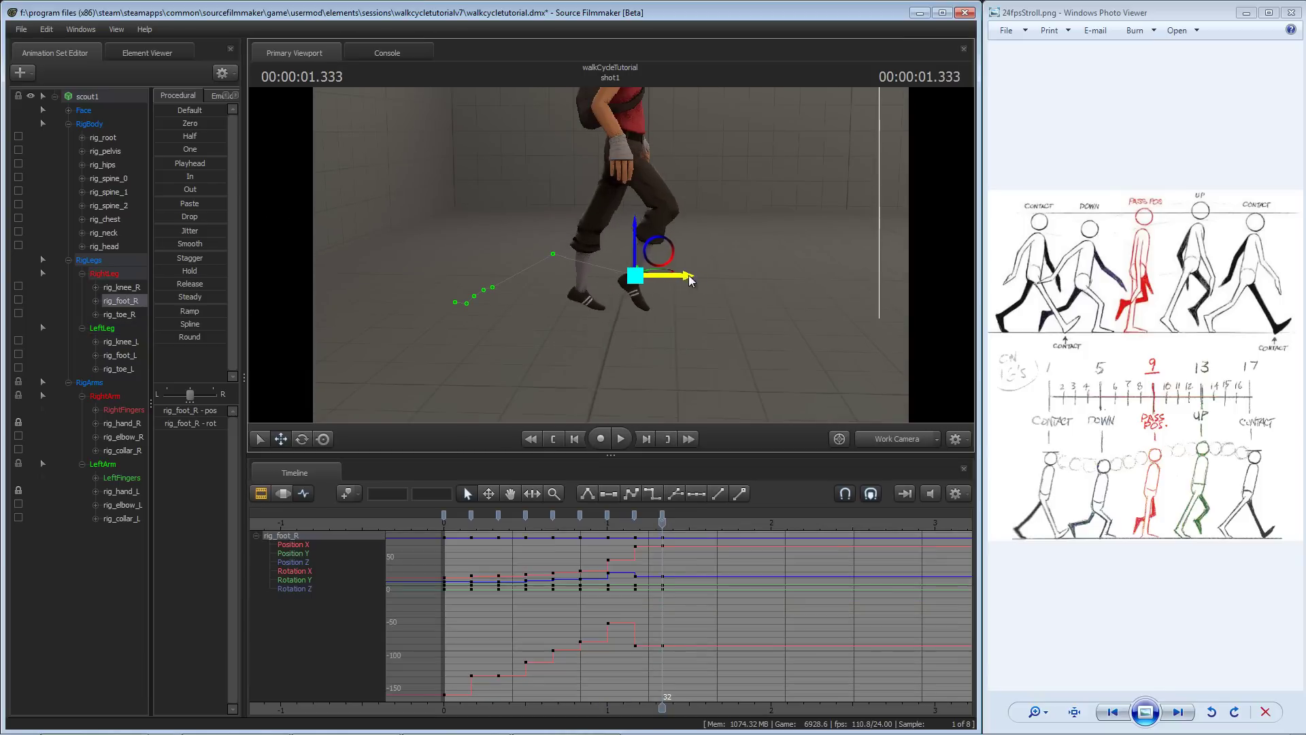
key("w")
left_click_drag(681, 234, 682, 247)
middle_click_drag(681, 246, 689, 270, "alt")
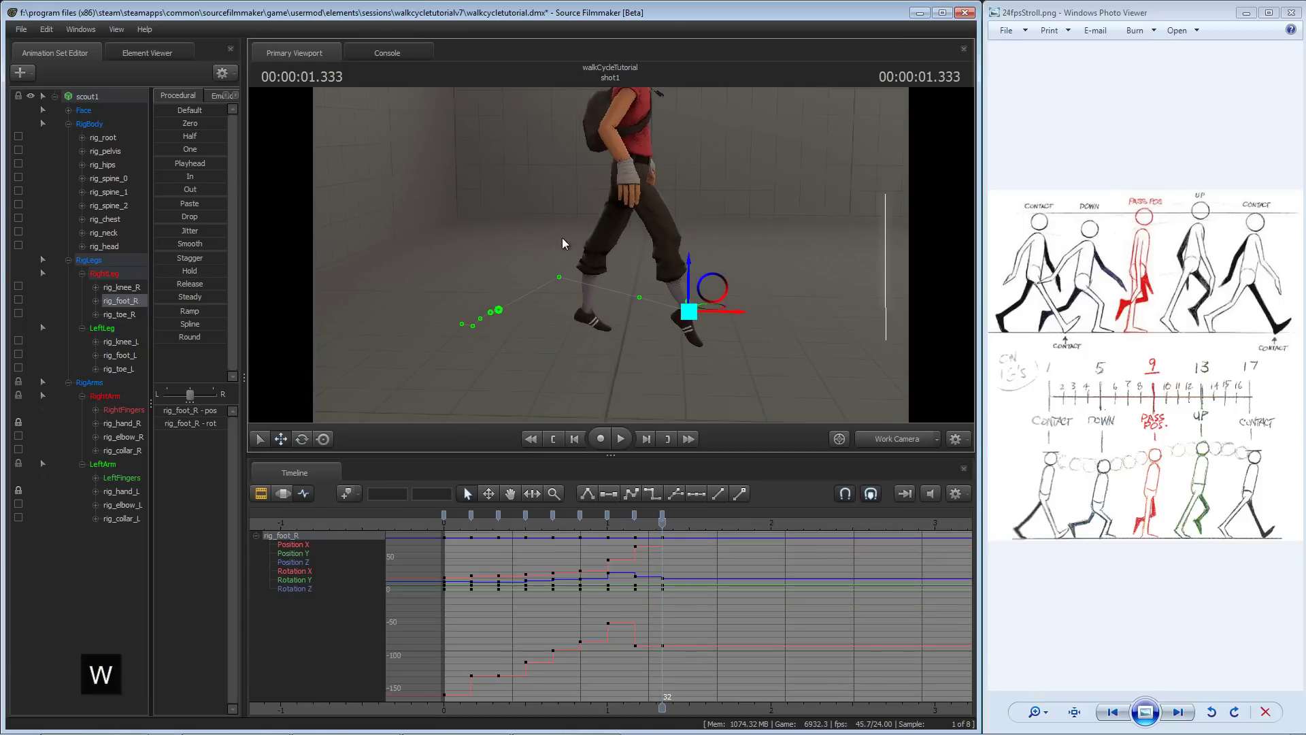
- Try the pelvis's frame 8 Position Z key at frame 32 and check the right foot's Position Z curve
left_click(638, 162)
left_click(313, 563)
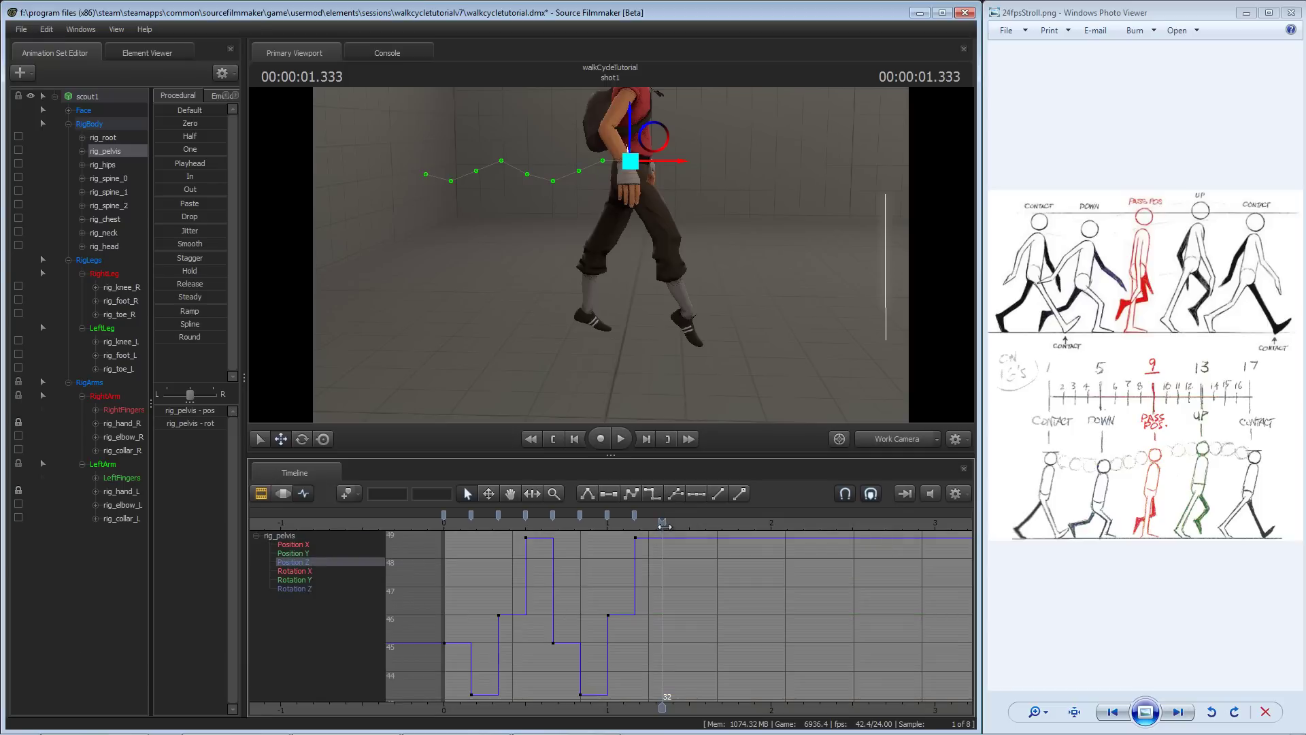
left_click(500, 615)
key("ctrl+v")
mouse_move(663, 522)
left_mouse_down()
mouse_move(621, 522)
mouse_move(663, 524)
left_mouse_up()
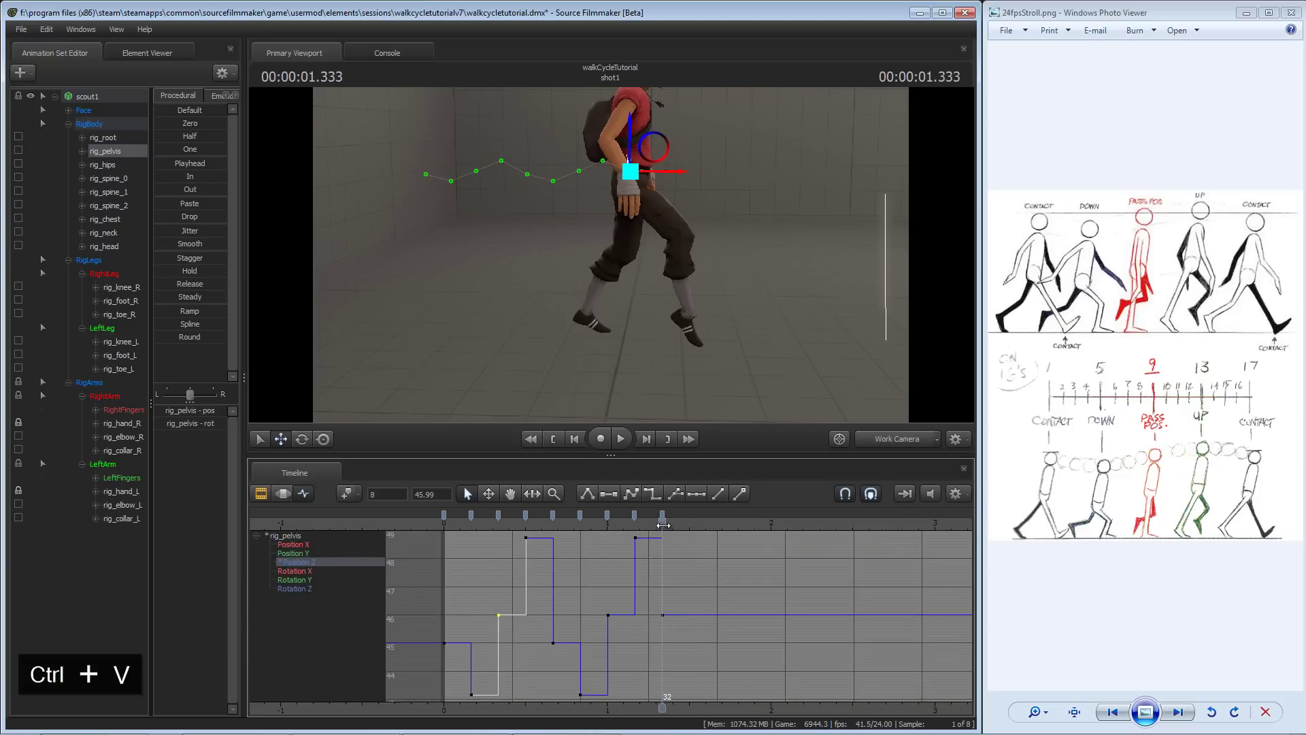
left_click(684, 313)
left_click(325, 563)
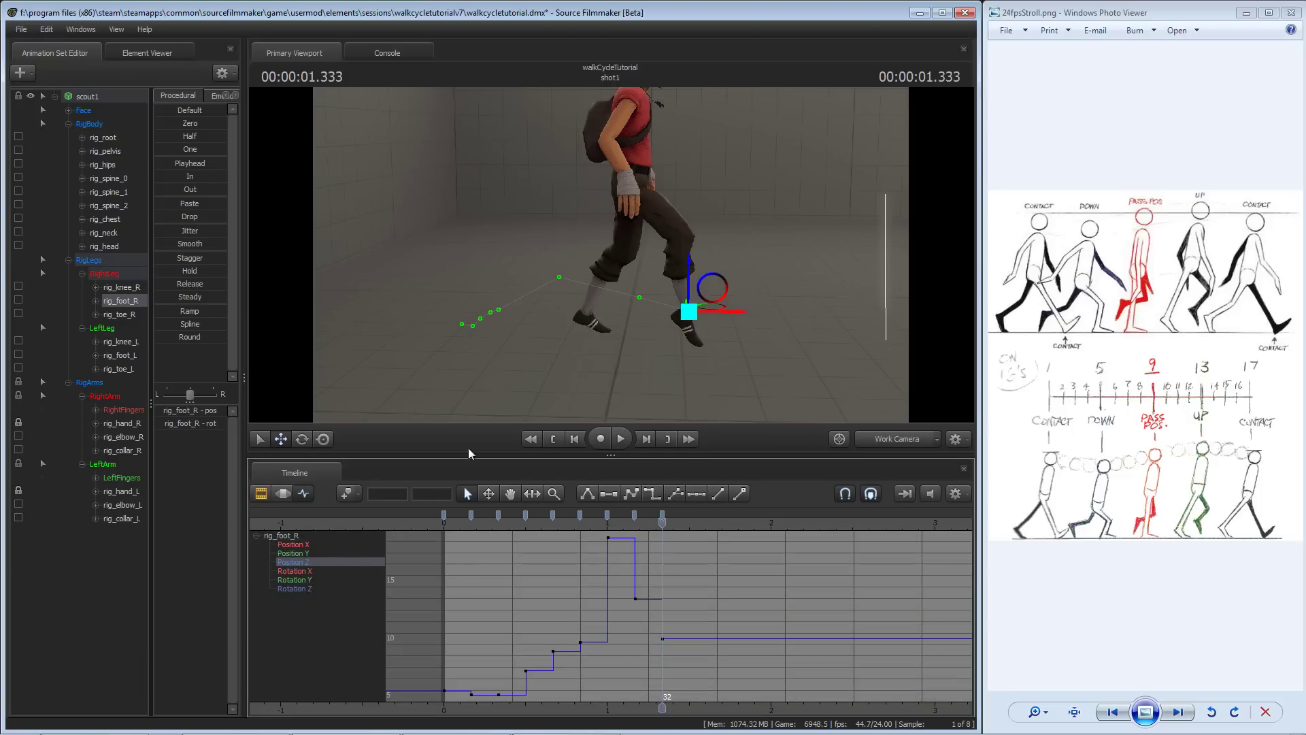
- Copy the pelvis's frame 16 Position Z key, 45.00, and paste it at frame 32
left_click(632, 166)
left_click(307, 563)
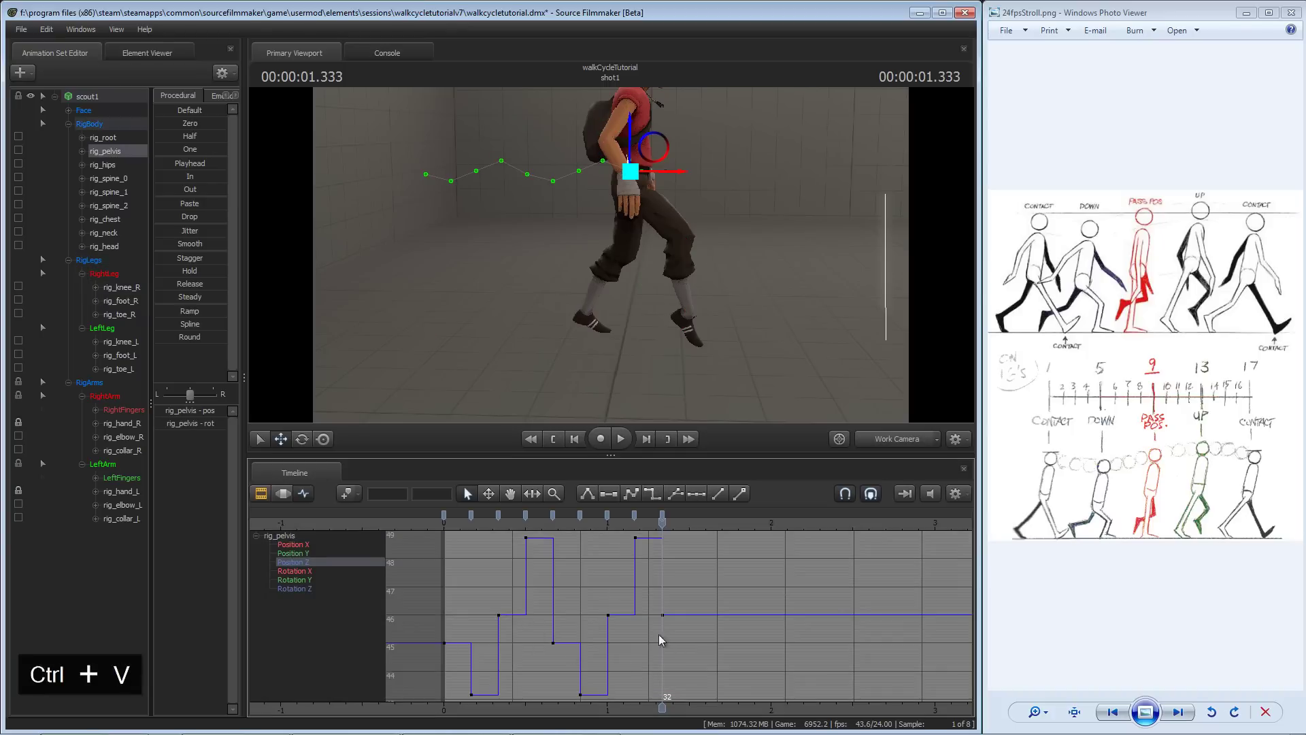
left_click_drag(569, 656, 536, 631)
key("ctrl+c")
key("ctrl+v")
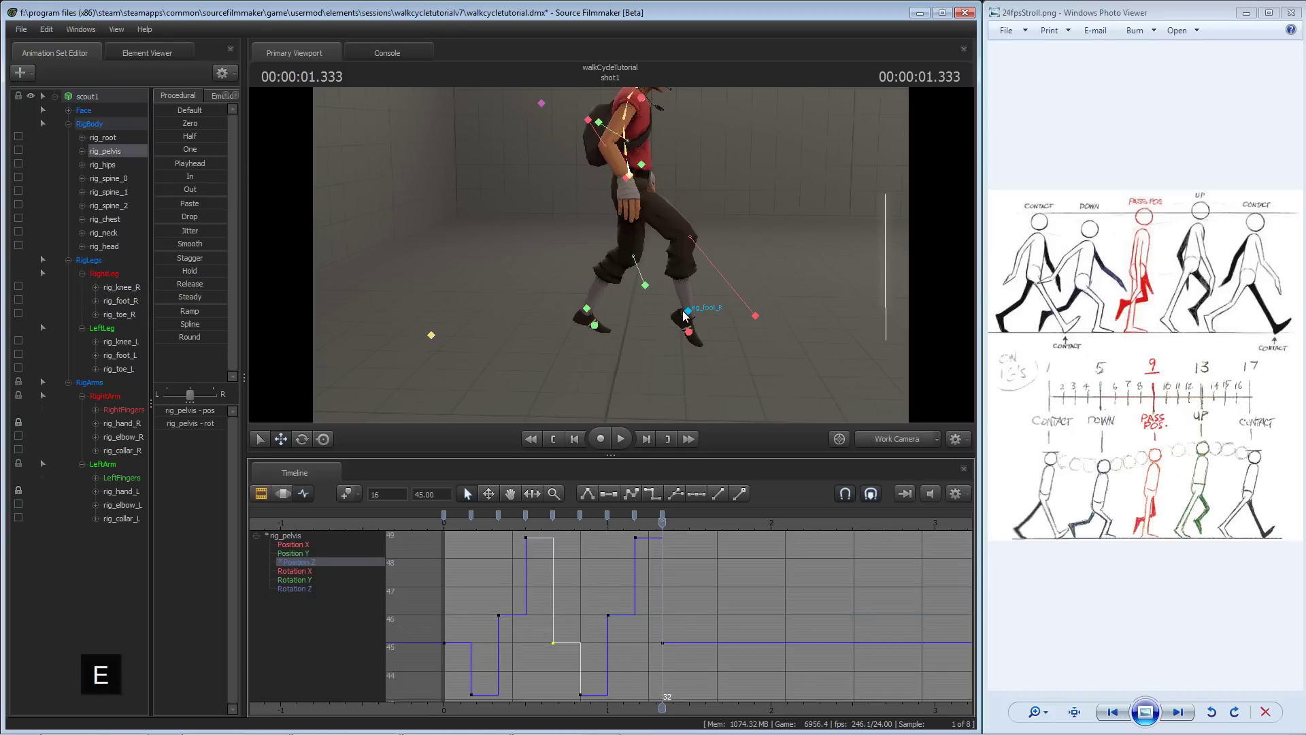
- Lower the right foot at frame 32 and rotate its toes up for the heel contact, comparing with the frame 28 pose
left_click(684, 313, "ctrl")
left_click_drag(686, 273, 687, 284)
key("e")
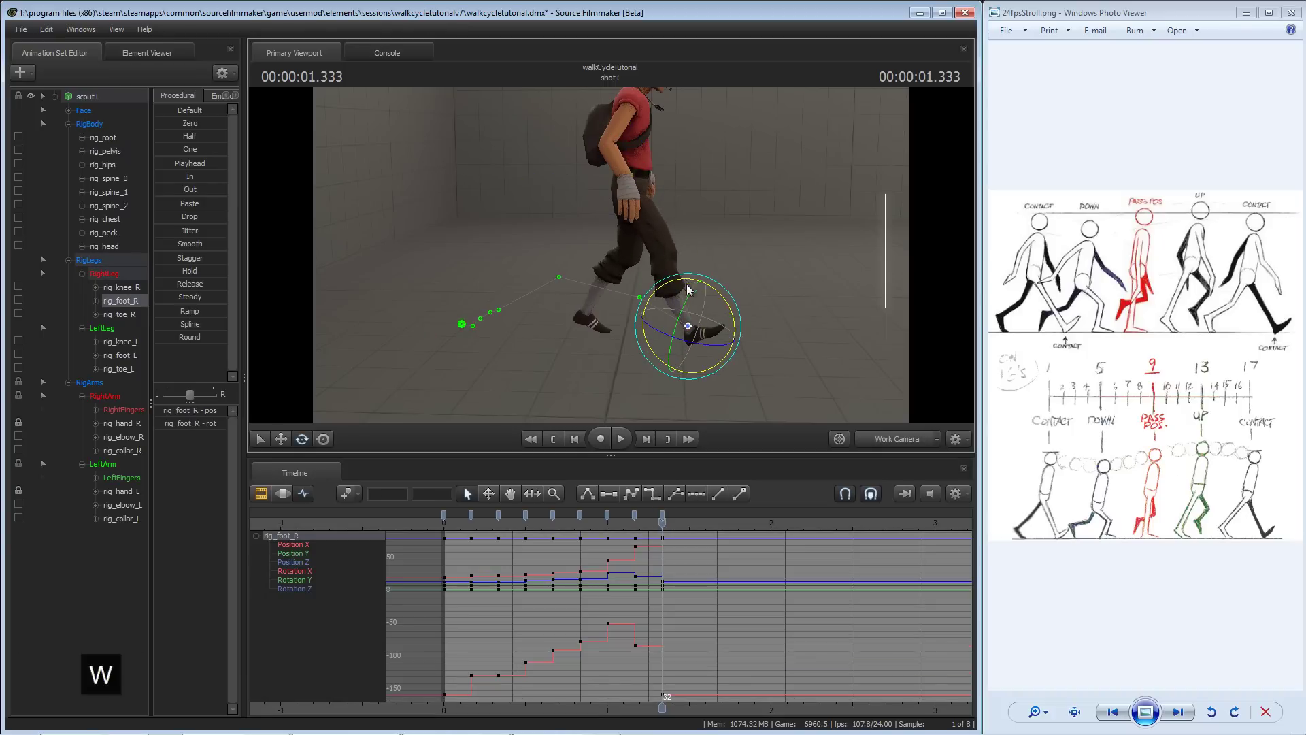
left_click_drag(737, 326, 728, 327)
left_click_drag(584, 257, 610, 263)
key("bracketleft")
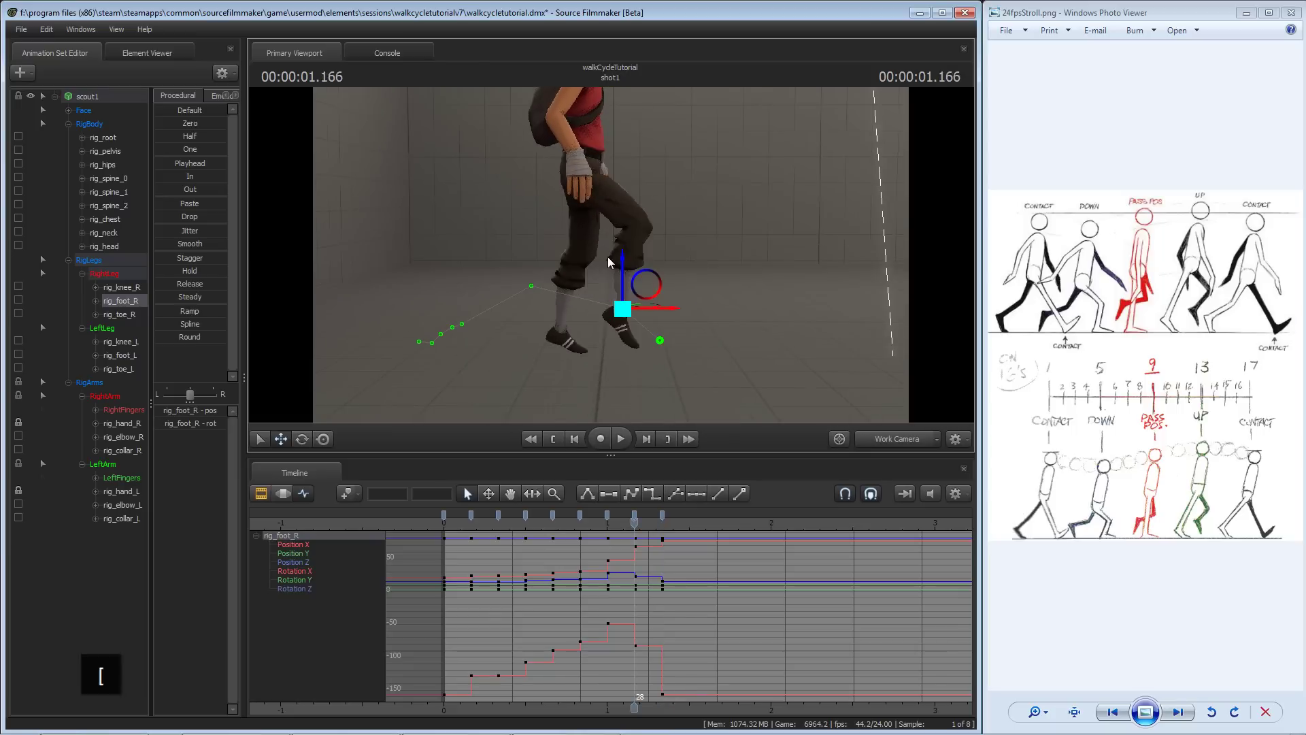
- Compare the right foot's poses at frames 28 and 32
key("bracketright")
key("bracketleft")
key("bracketleft")
key("bracketright")
key("bracketleft")
key("bracketright")
key("bracketright")
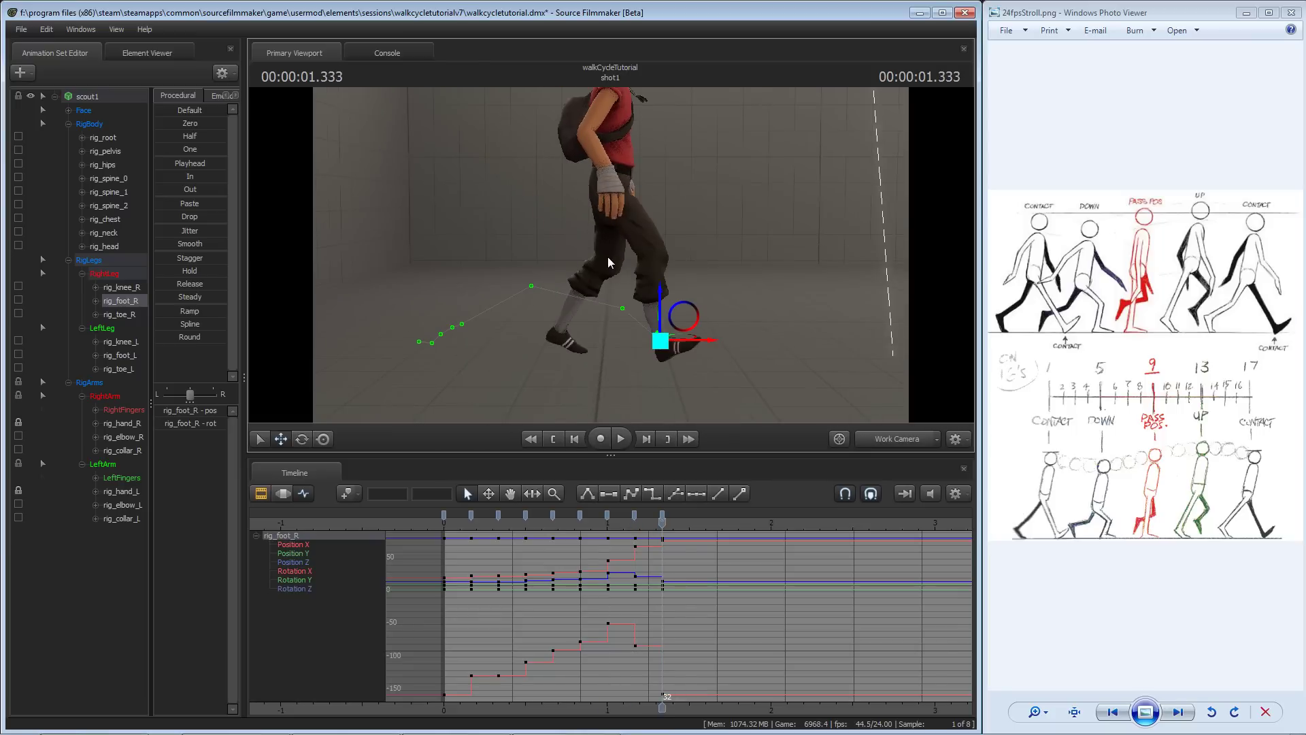
- Raise the left foot, move it forward and rotate its toes further down at frame 32, comparing with the previous pose
key("e")
left_click(569, 325, "ctrl")
key("f")
key("w")
key("e")
key("w")
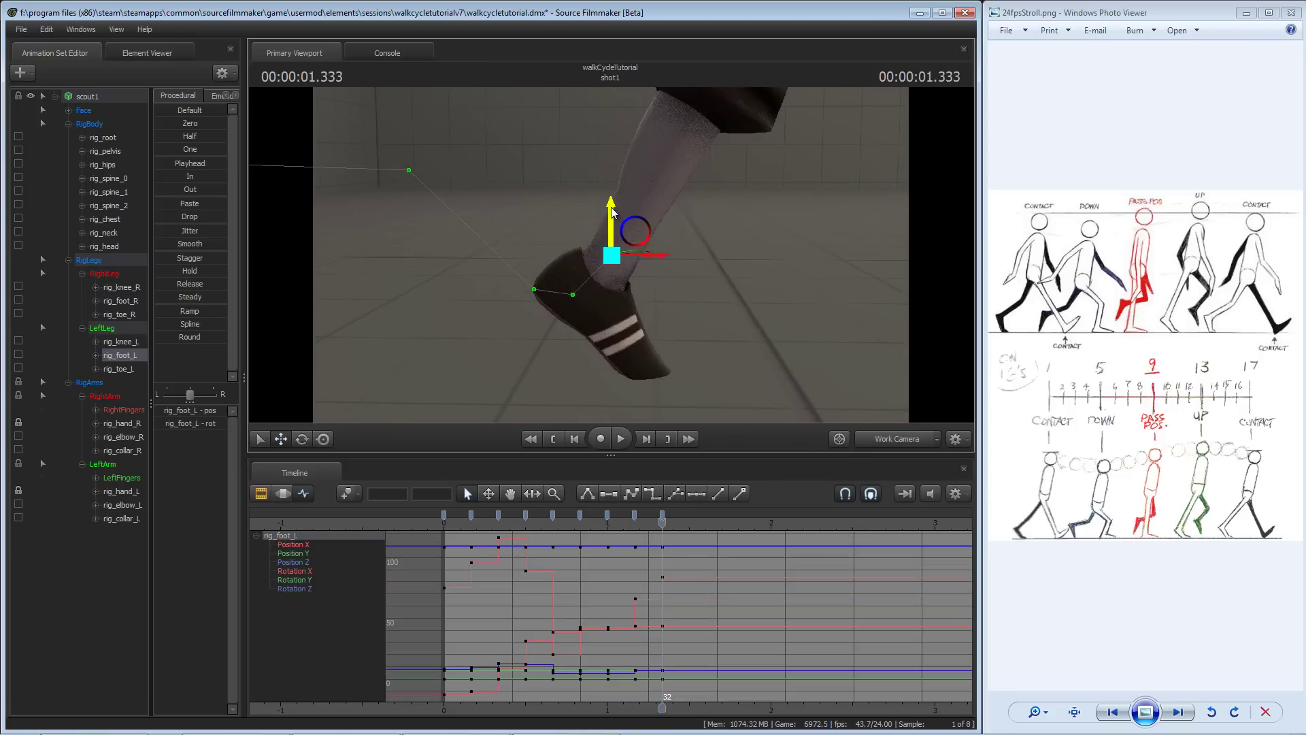
key("bracketleft")
key("bracketright")
left_click_drag(661, 225, 610, 253)
key("bracketleft")
key("bracketright")
- Step through the frame 24, 28 and 32 poses to check how the left foot follows through
key("s")
key("bracketleft")
key("bracketleft")
key("bracketright")
key("bracketright")
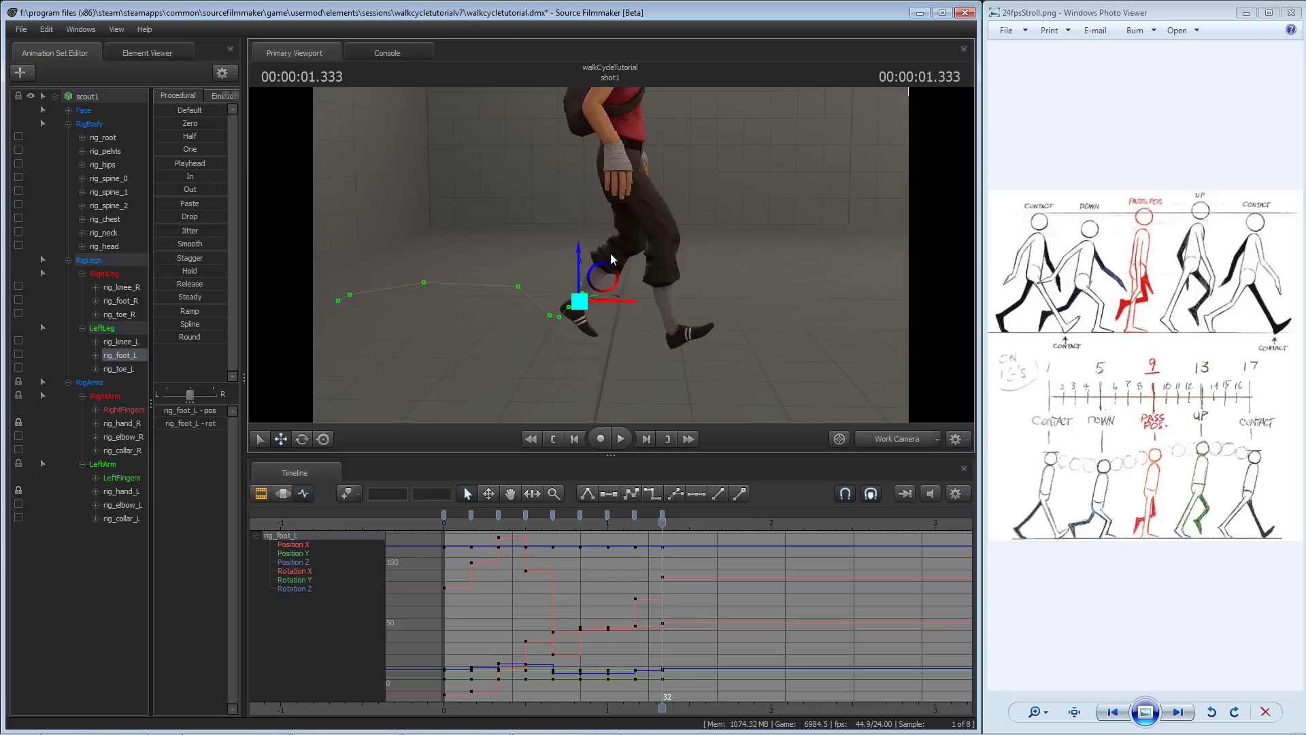
key("bracketleft")
key("bracketleft")
key("bracketright")
key("bracketright")
key("s")
left_click_drag(610, 253, 610, 253)
key("bracketleft")
key("bracketright")
key("bracketleft")
key("bracketleft")
key("bracketright")
key("bracketright")
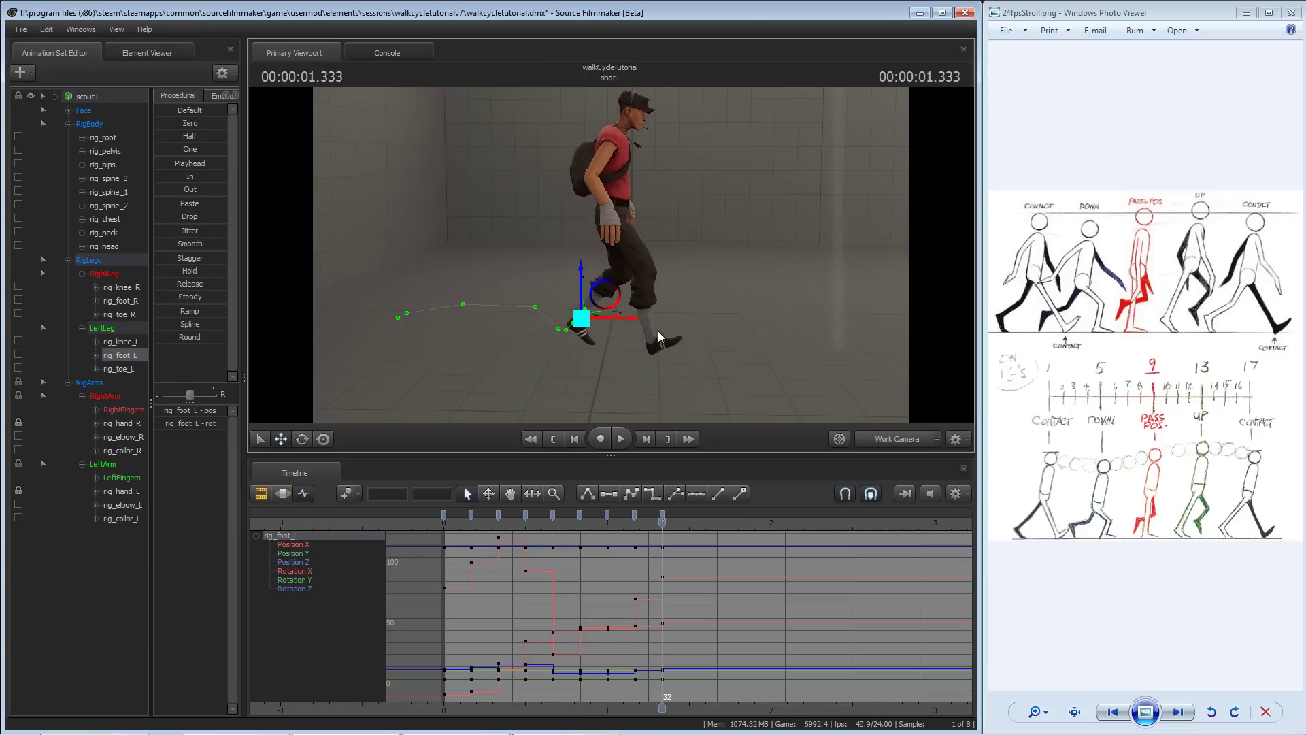
- Key the right foot at frame 34 and rotate its toes down toward the floor
left_click_drag(658, 332, 610, 253)
key("w")
left_click(635, 344)
key("f")
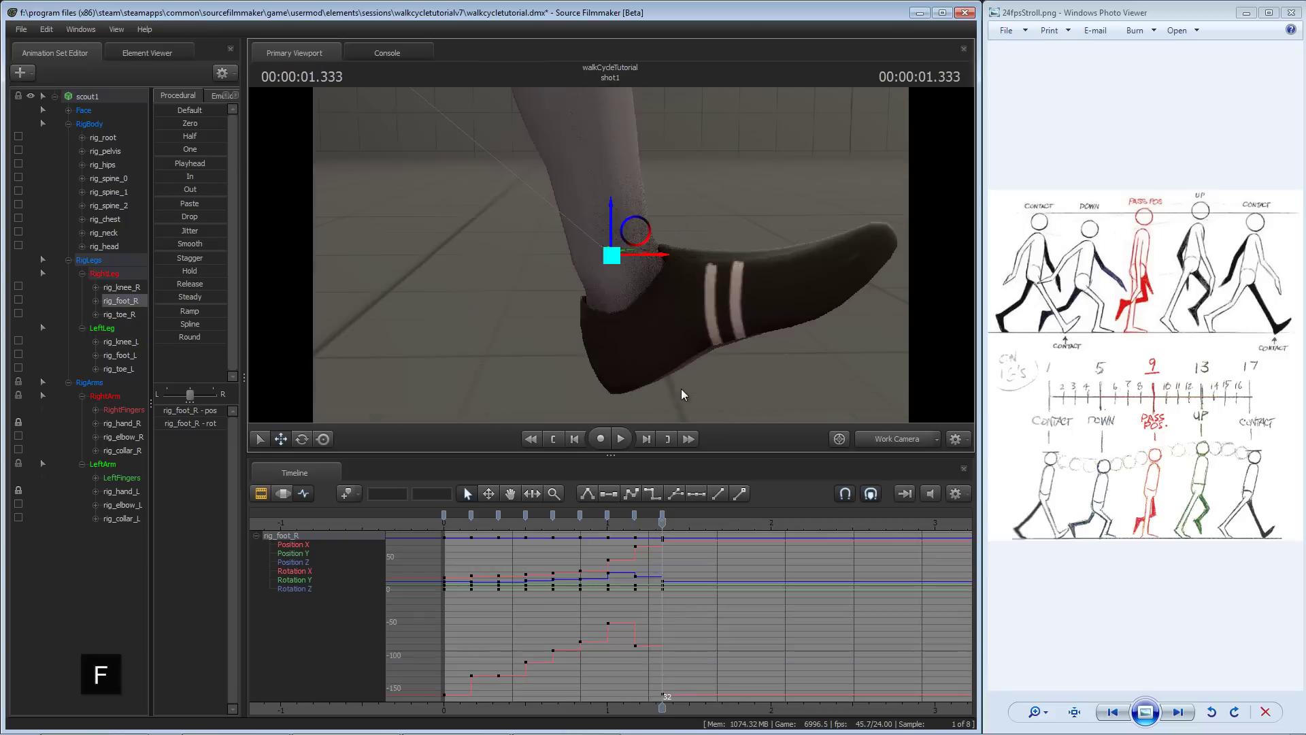
left_click_drag(666, 524, 676, 523)
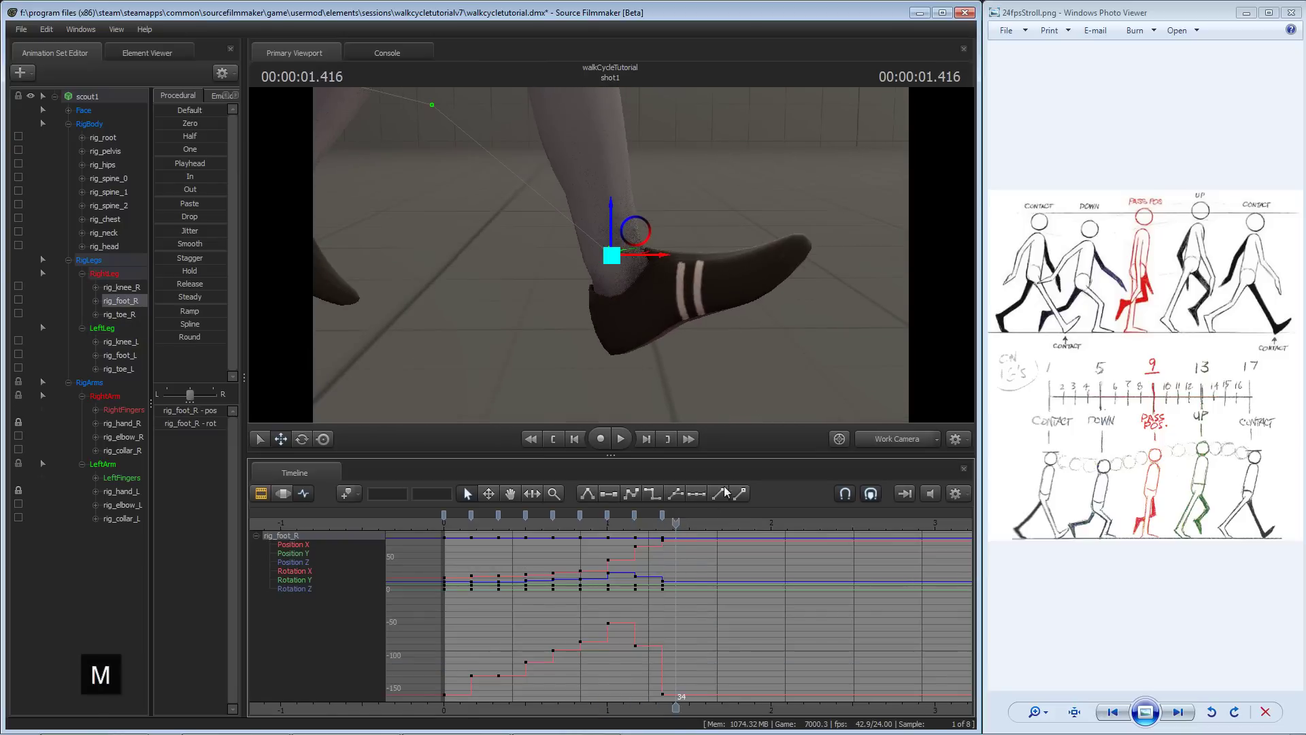
key("m")
scroll(697, 610, "up", 3)
key("e")
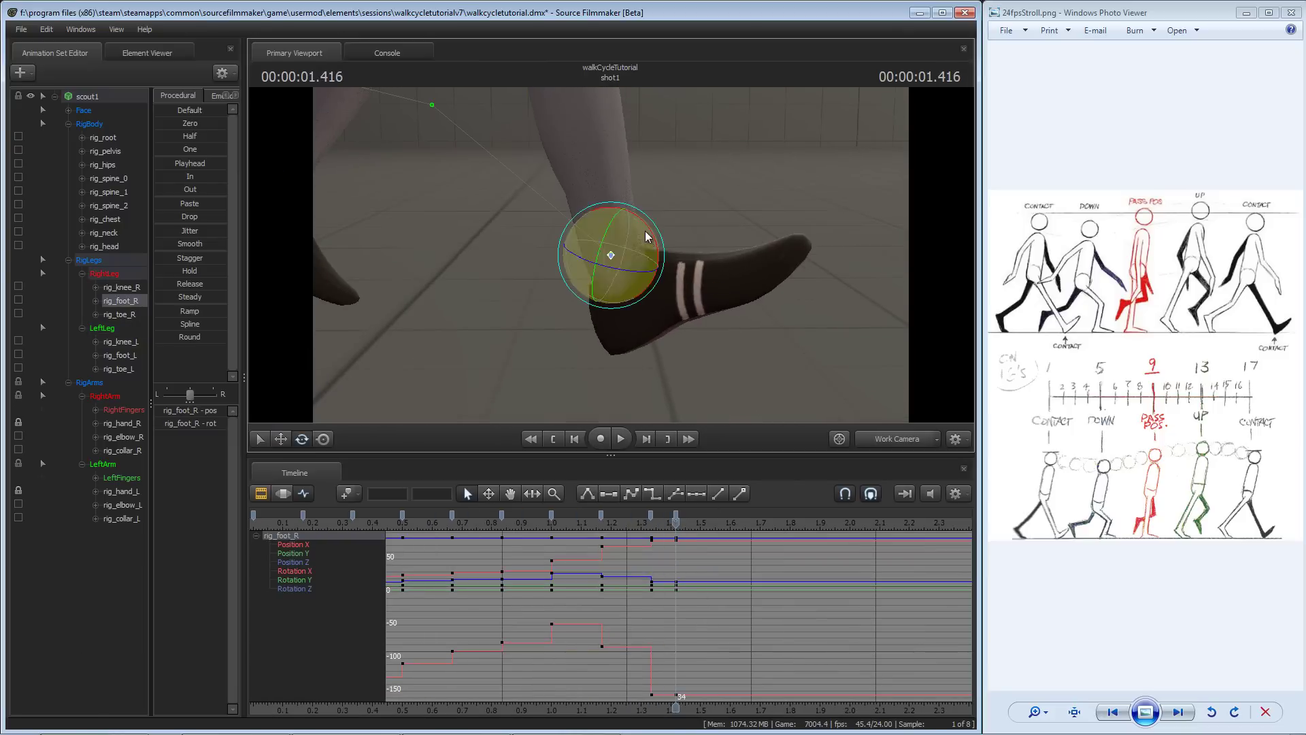
left_click_drag(642, 239, 665, 248)
mouse_move(615, 224)
left_mouse_down()
mouse_move(616, 242)
mouse_move(617, 230)
left_mouse_up()
- Move the right foot forward and down at frame 34 and lower it slightly at frame 32, comparing the two poses
key("bracketright")
left_click_drag(665, 271, 692, 275)
key("bracketleft")
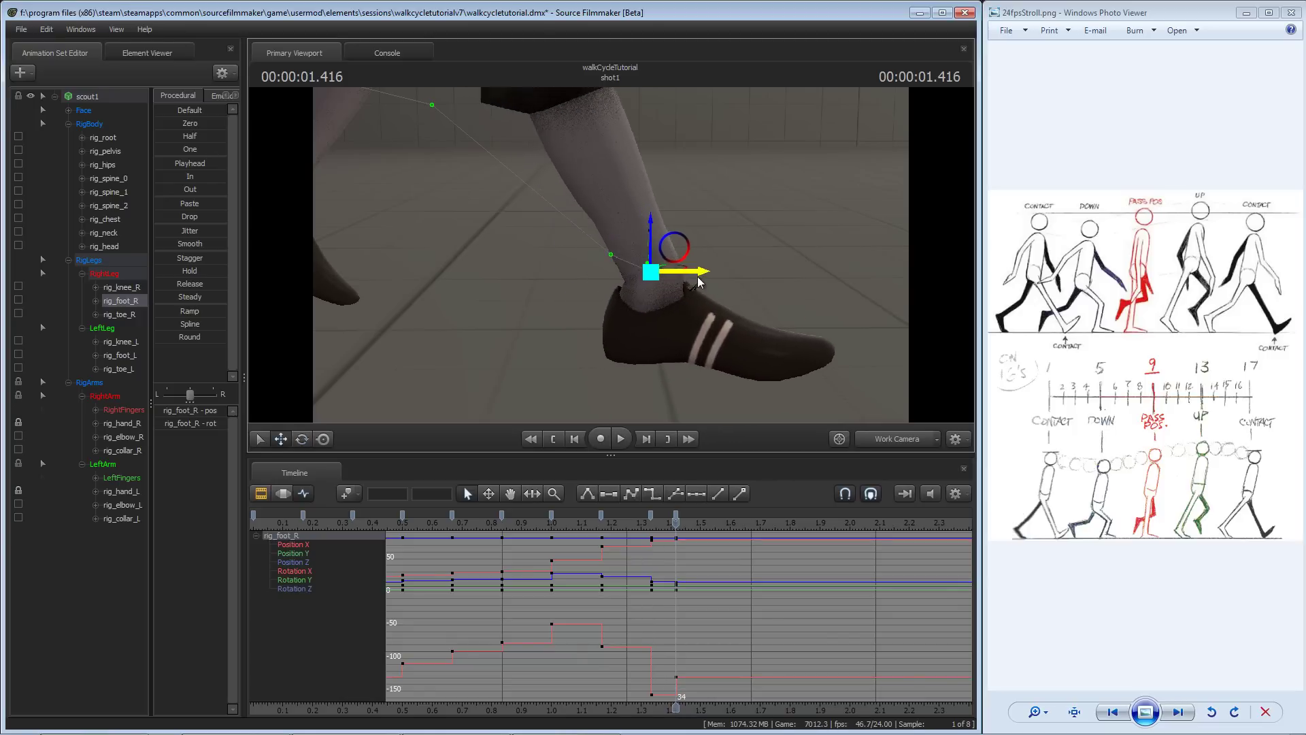
key("bracketleft")
key("bracketright")
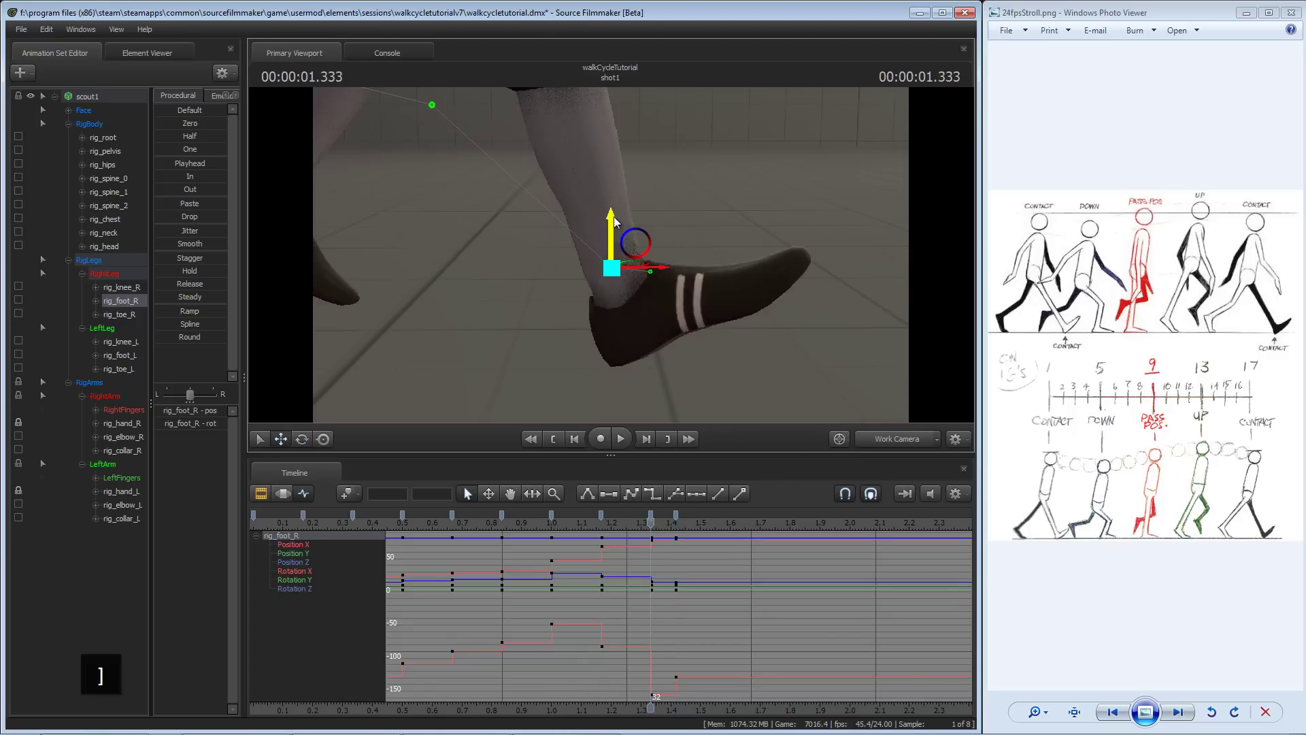
key("bracketright")
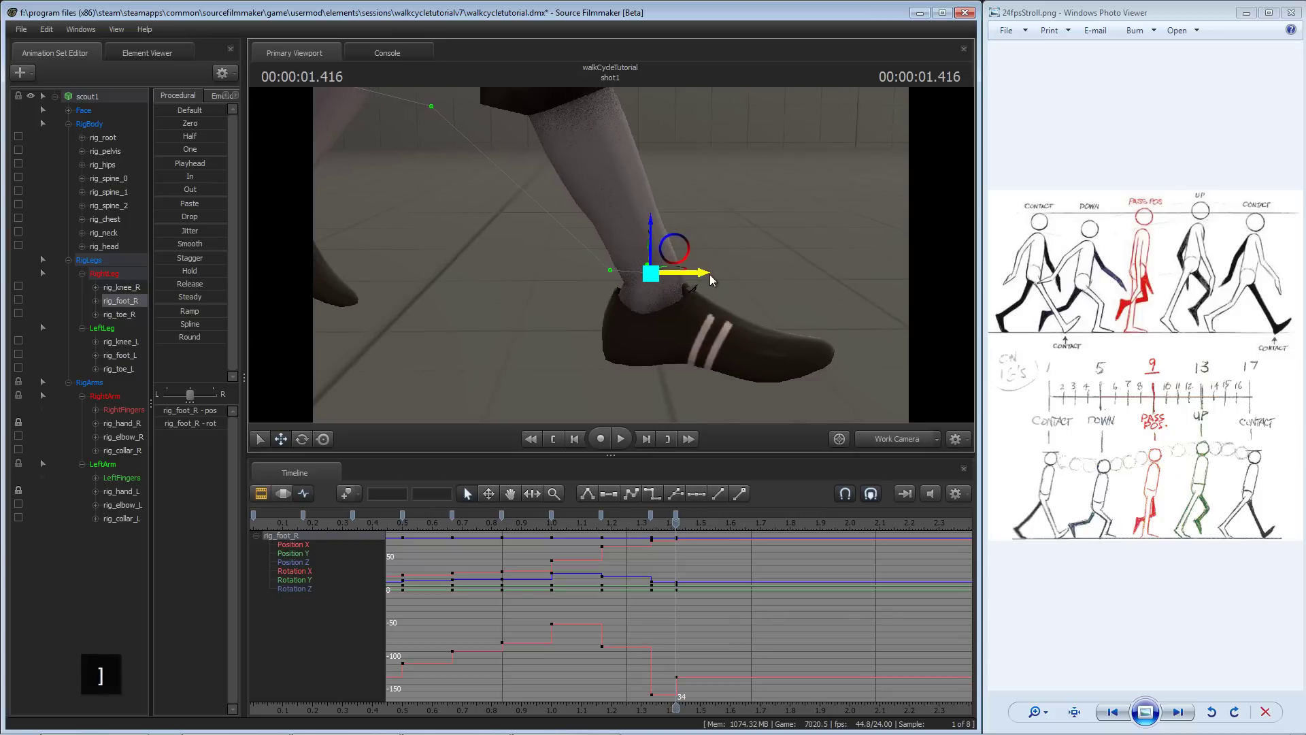
left_click_drag(707, 274, 719, 275)
key("bracketleft")
key("bracketright")
key("bracketleft")
- Review the leg poses at frames 32 and 34 and examine the pelvis's Position X curve up to frame 36
left_click_drag(664, 221, 599, 235)
key("s")
key("bracketleft")
key("bracketright")
left_click_drag(581, 132, 576, 128)
left_click(579, 138, "ctrl")
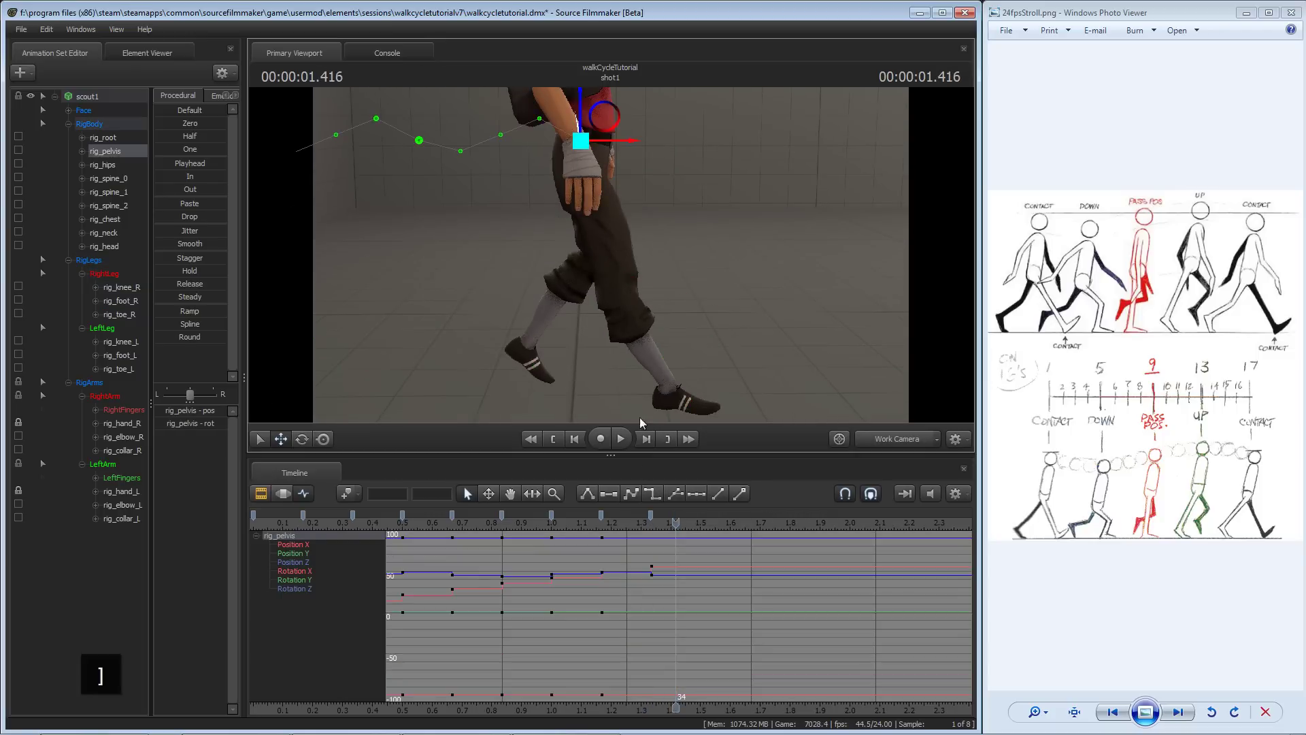
left_click(296, 545)
scroll(650, 590, "down", 1)
middle_click_drag(651, 591, 665, 617)
key("bracketleft")
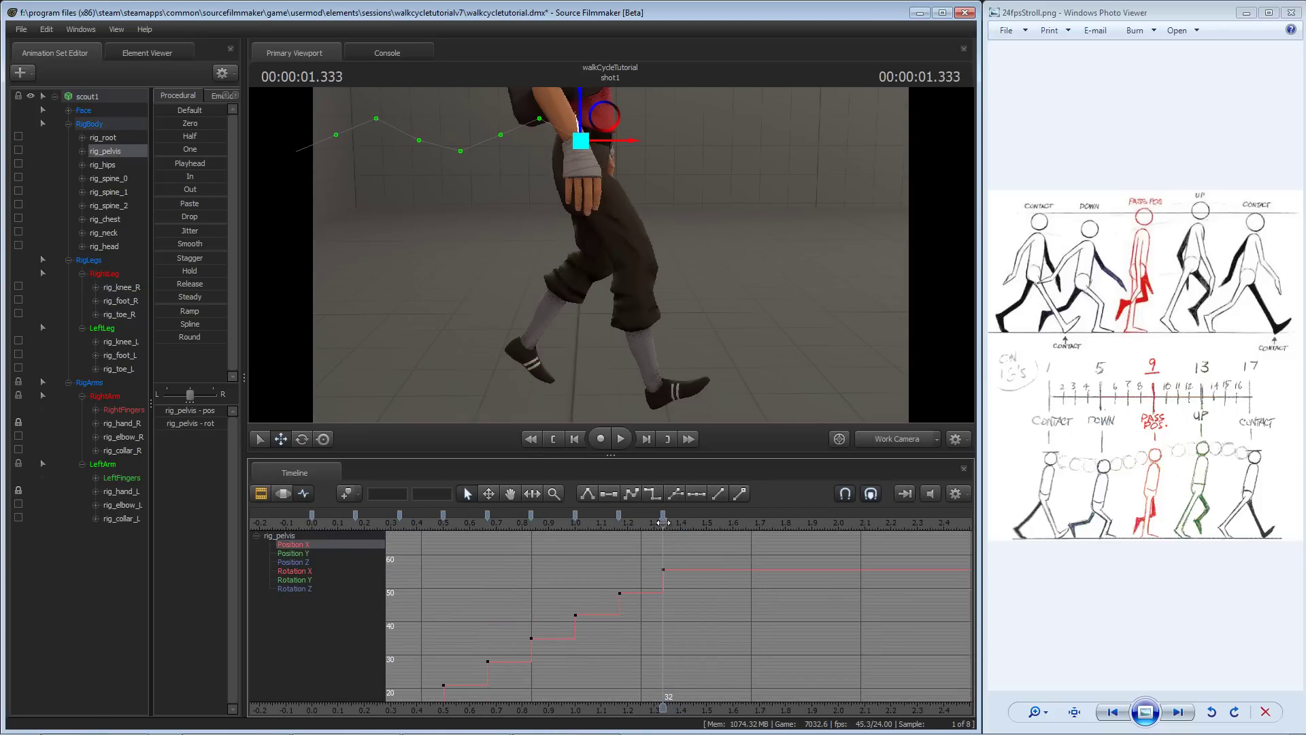
key("bracketright")
key("bracketright")
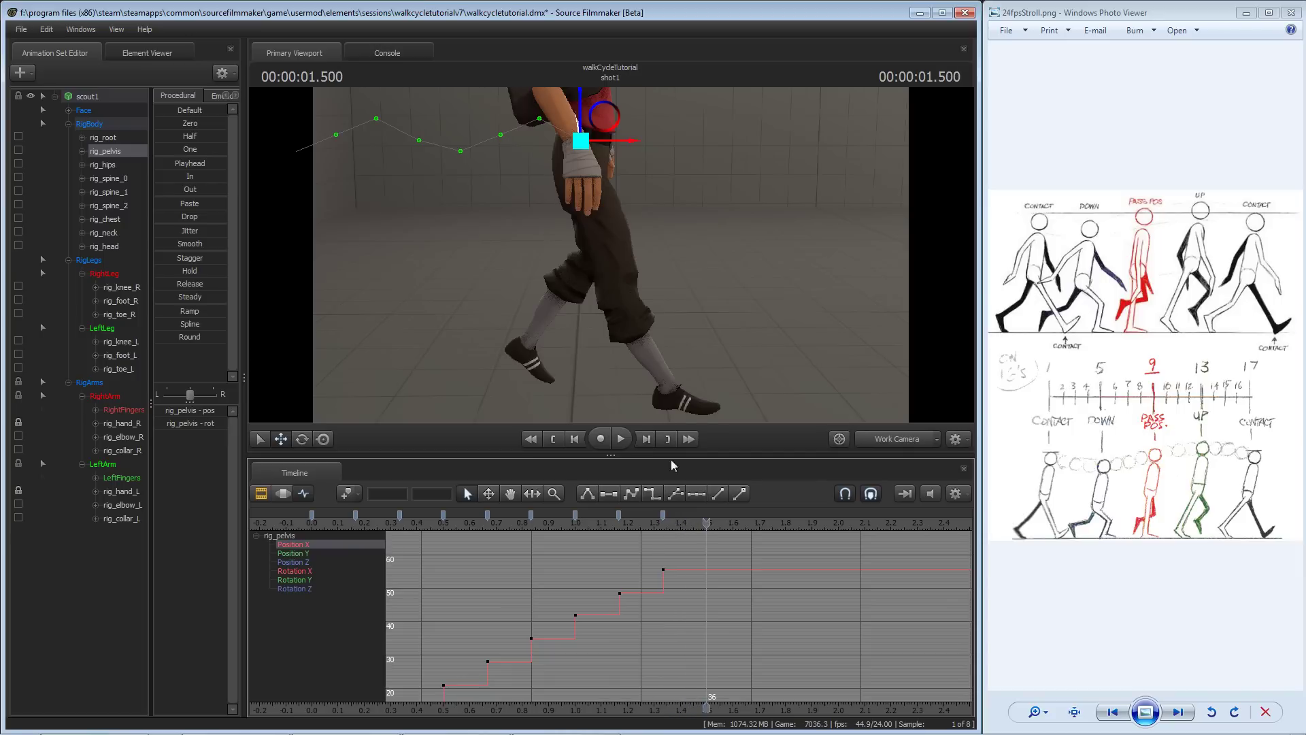
- Shift the right foot's frame 34 keys to frame 36
left_click(667, 382, "ctrl")
middle_click_drag(687, 624, 709, 623, "shift")
left_click_drag(681, 519, 682, 519)
- Add a key to the pelvis's Position X curve at frame 36
left_click(568, 130)
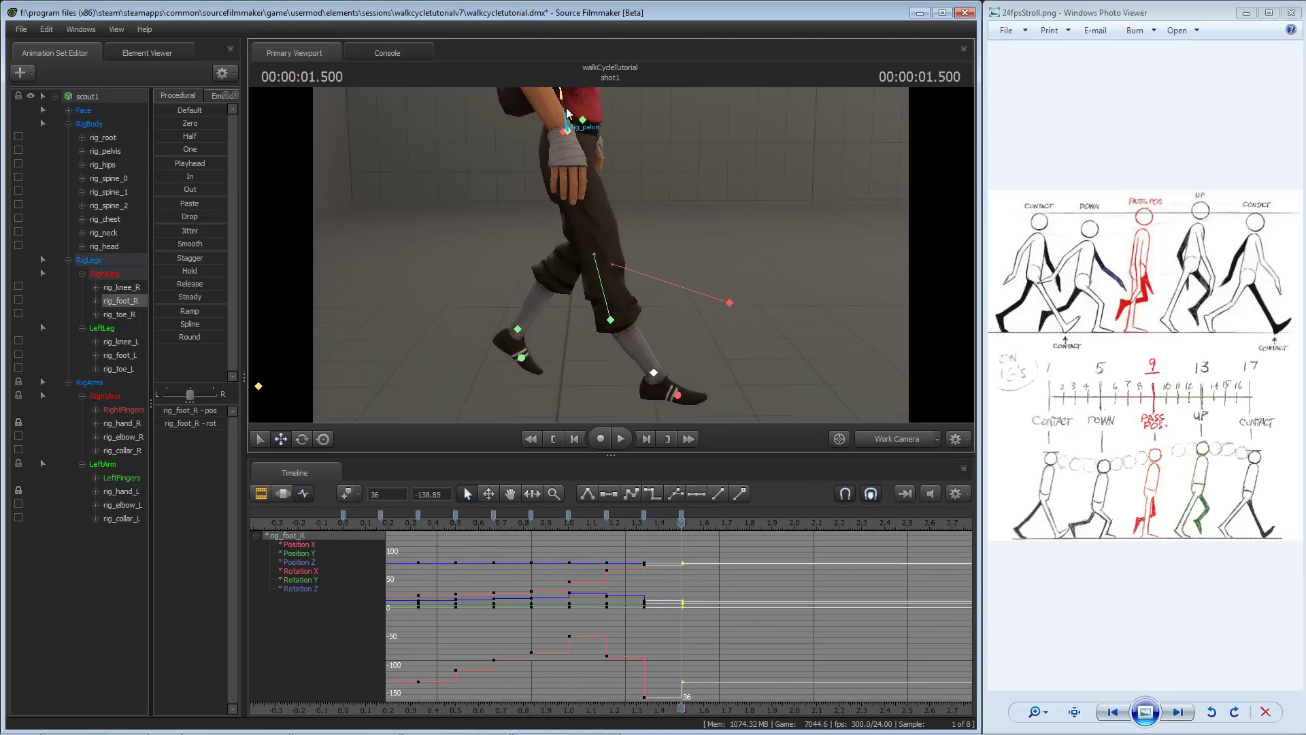
left_click(304, 544)
key("f")
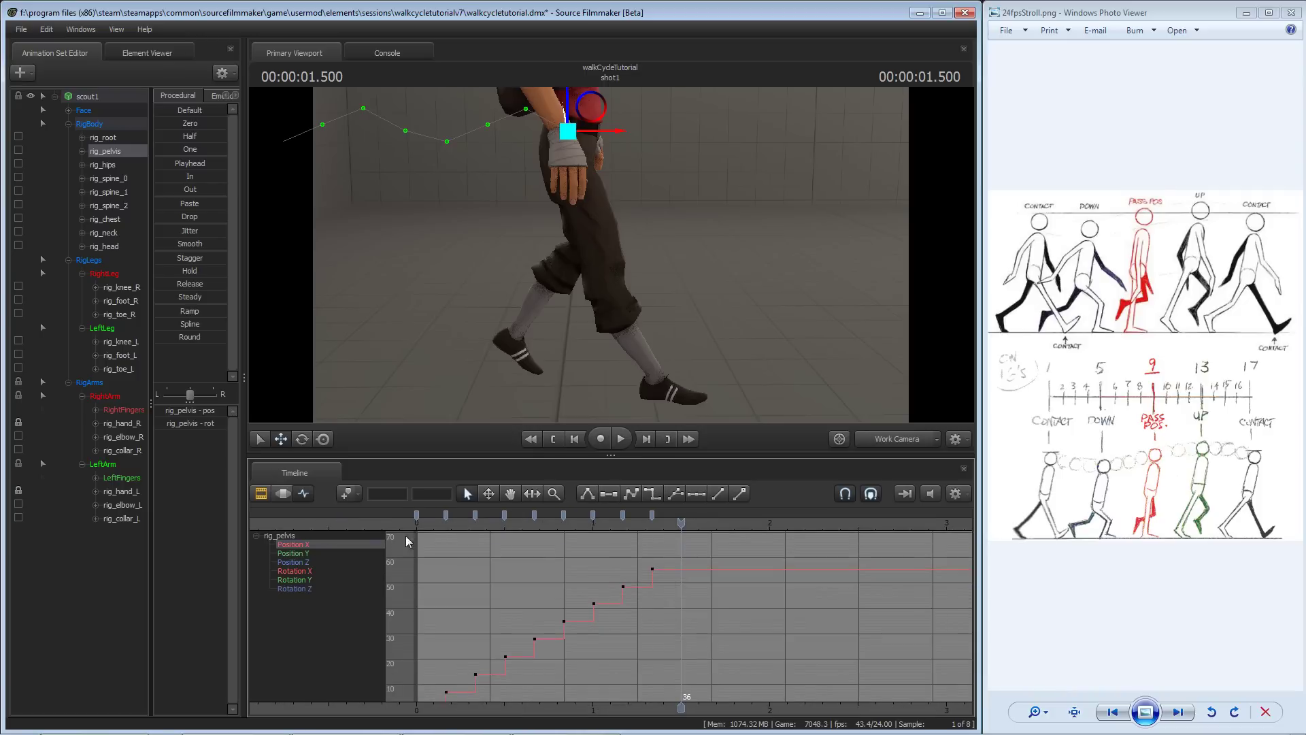
left_click(682, 568)
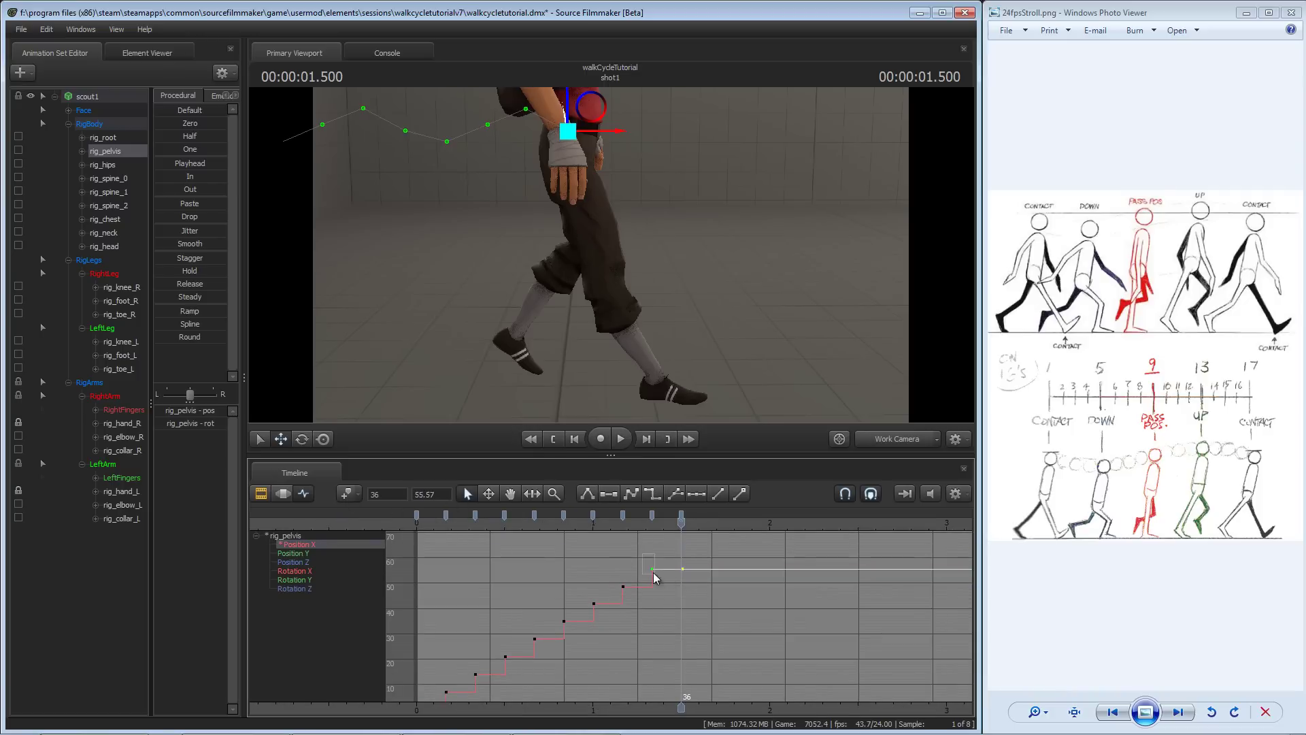
- Check the pelvis's earlier Position X key values to find the forward spacing between poses
left_click(623, 585)
middle_click_drag(529, 605, 561, 585)
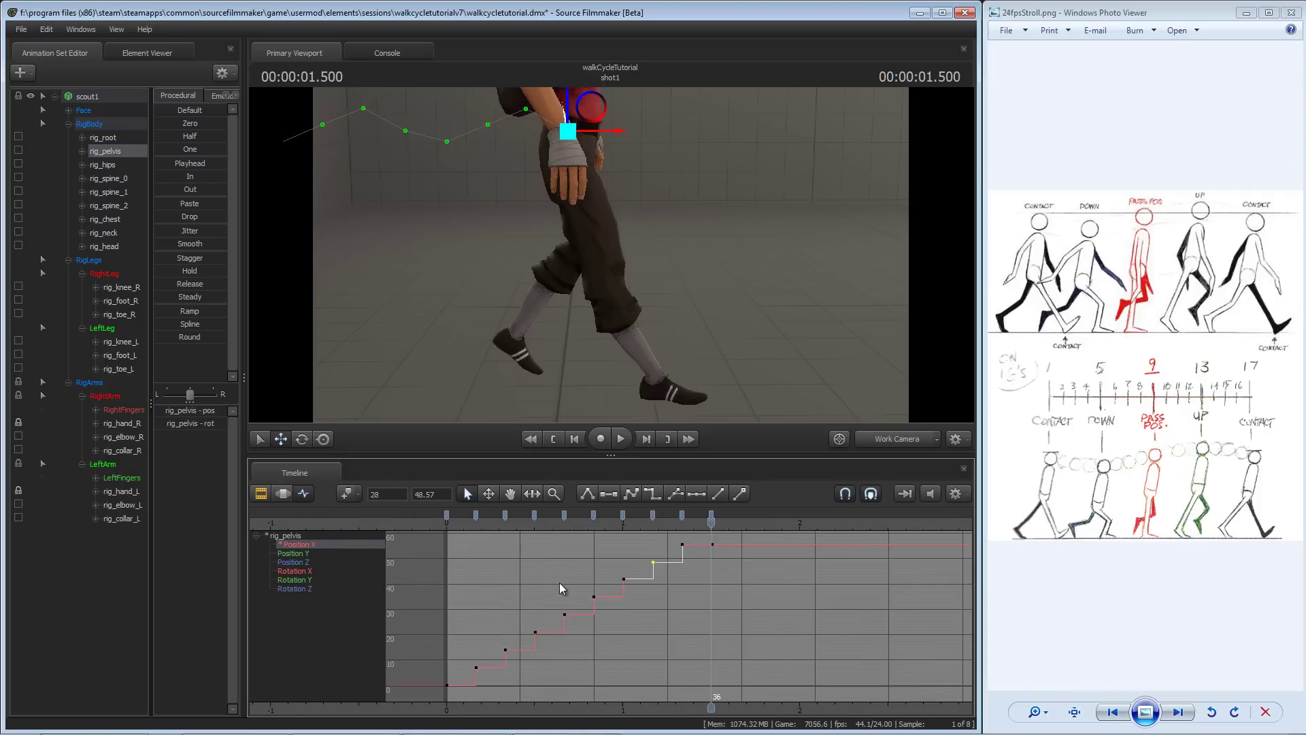
left_click(561, 584)
middle_click_drag(467, 689, 490, 670)
left_click(470, 668)
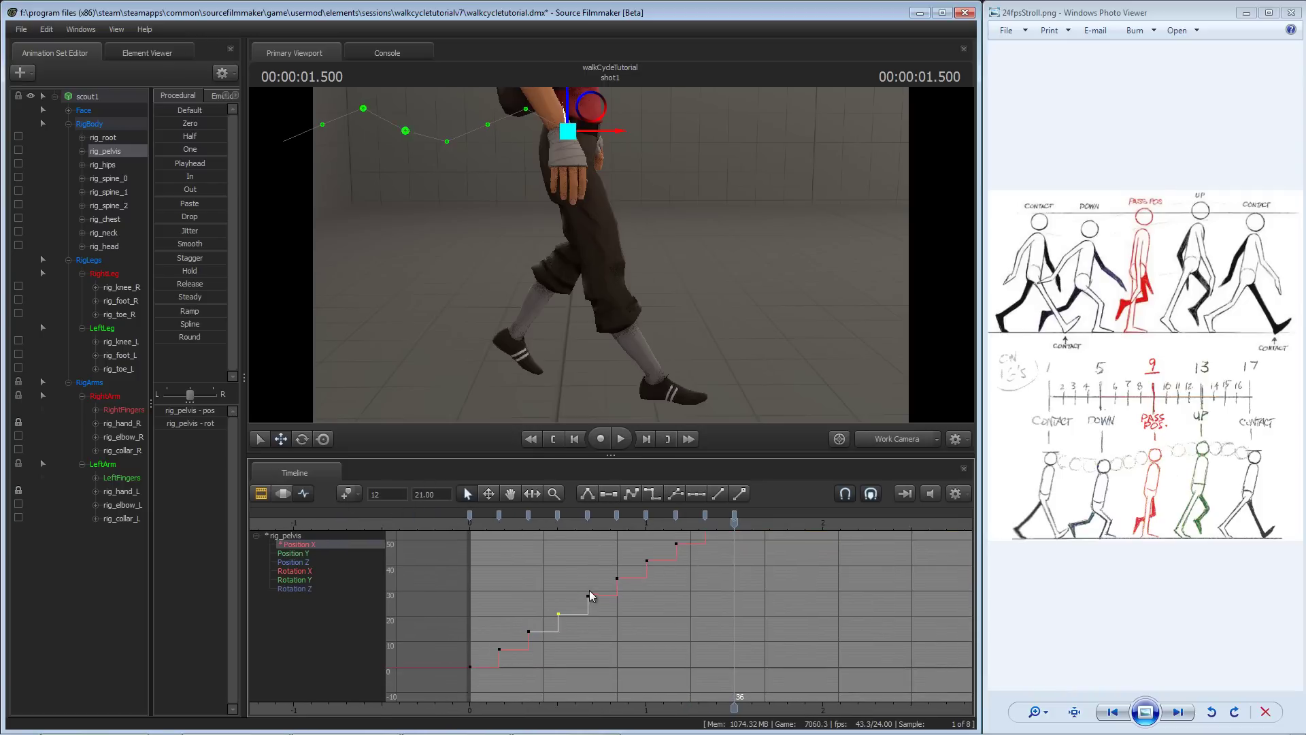
left_click(645, 559)
middle_click_drag(645, 559, 615, 596)
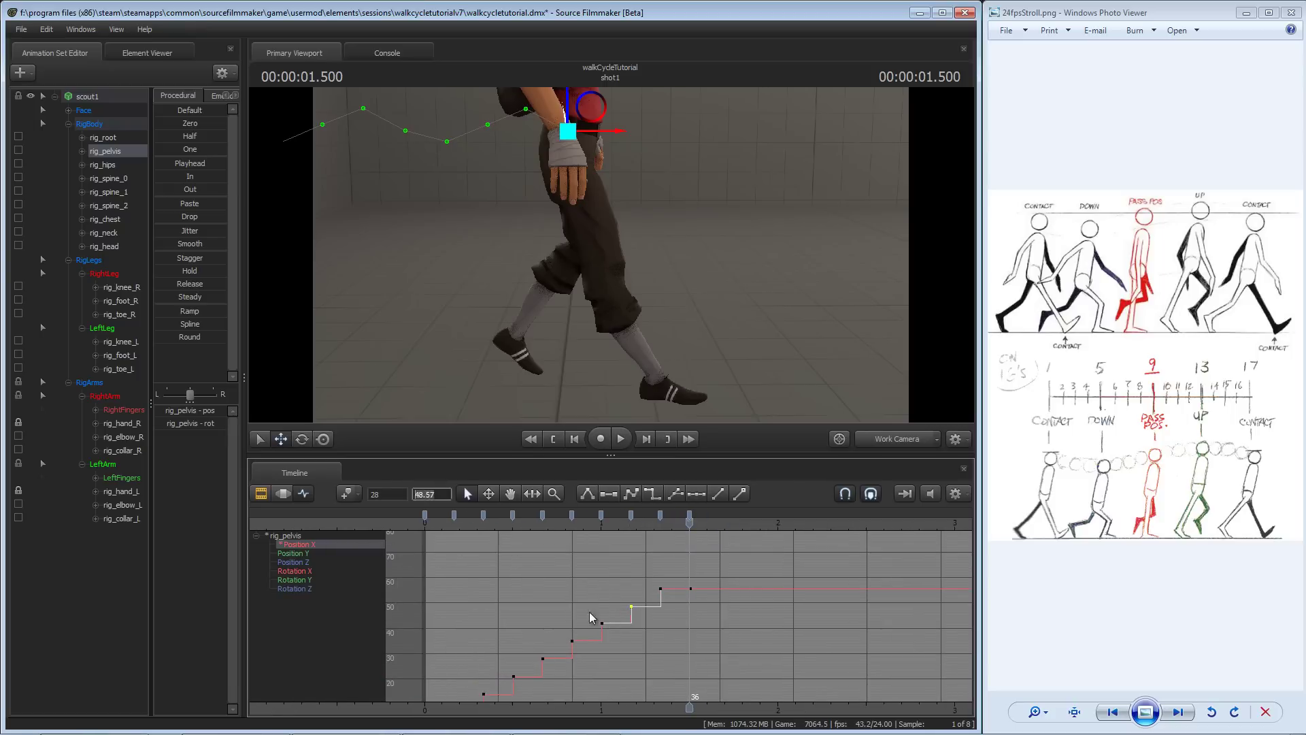
- Set the pelvis's Position X to 49 at frame 28 and 56 at frame 32
left_click(631, 605)
type("49")
key("Return")
left_click(661, 589)
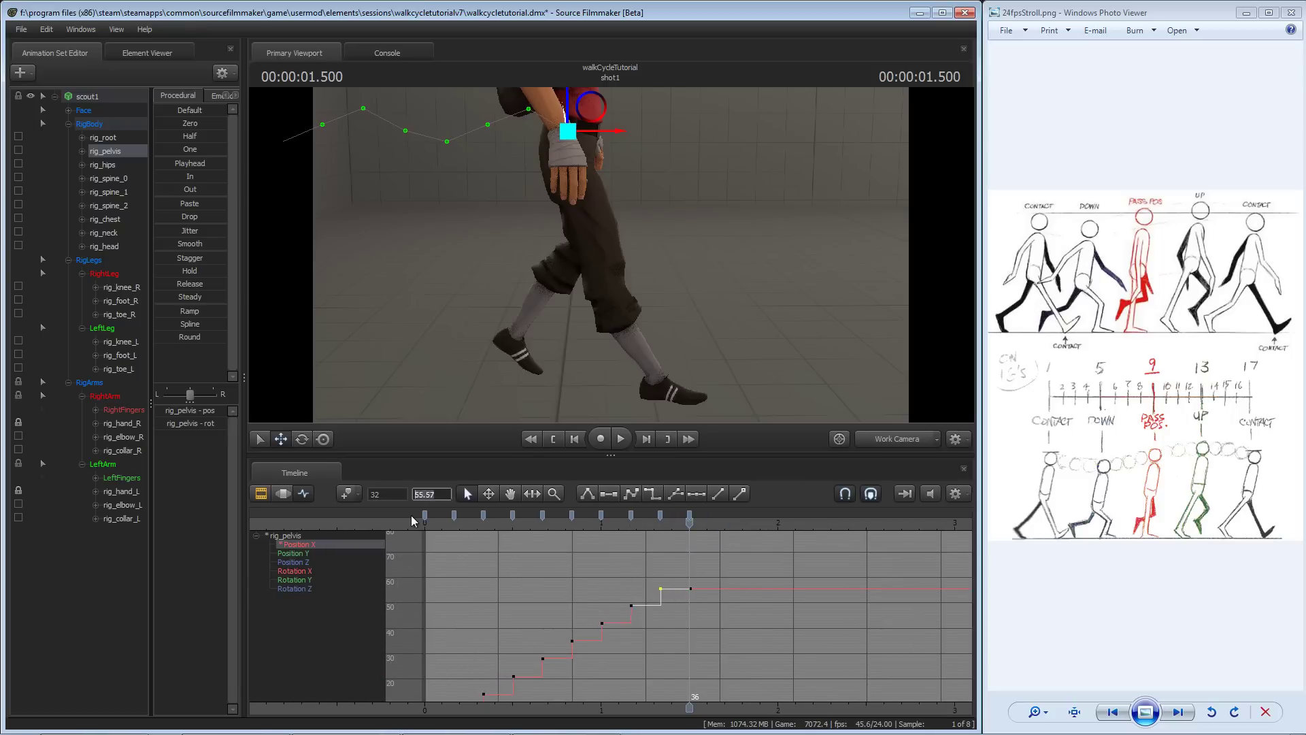
type("56")
key("Return")
- Set the pelvis's Position X key at frame 36 to 56 and increase it by 7 to 63
left_click(632, 604)
left_click_drag(699, 594, 700, 595)
left_click_drag(449, 498, 372, 498)
type("56")
key("Return")
type("+=")
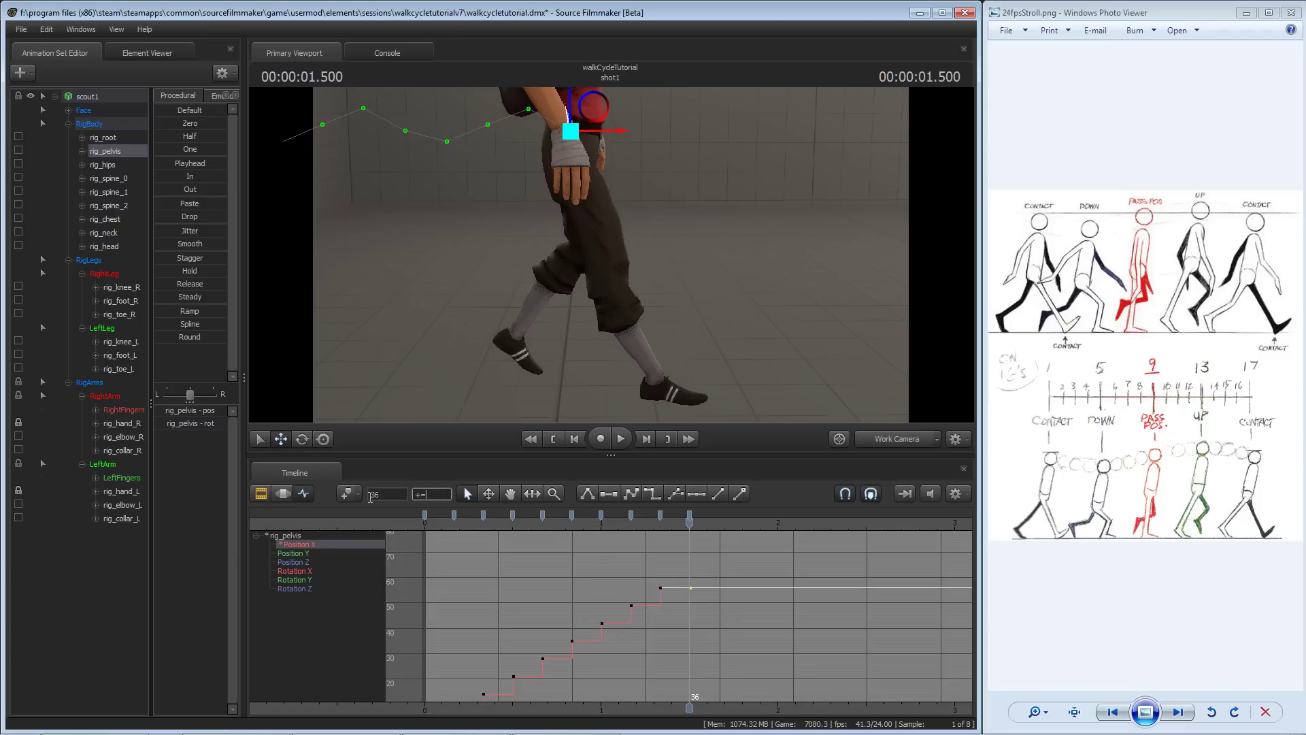
type("7")
key("Return")
- Scrub back and play the walk to review the pelvis's forward motion
left_click_drag(689, 525, 660, 526)
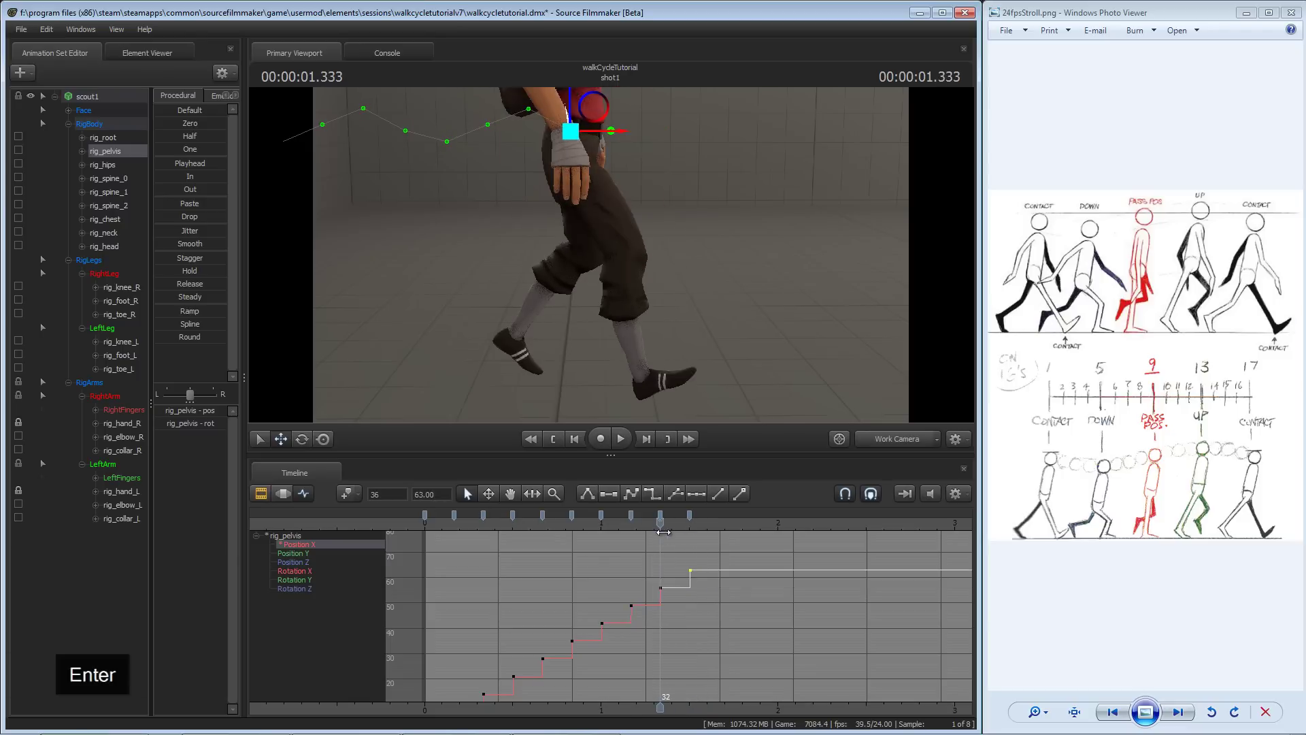
scroll(660, 548, "down", 2)
left_click(593, 525)
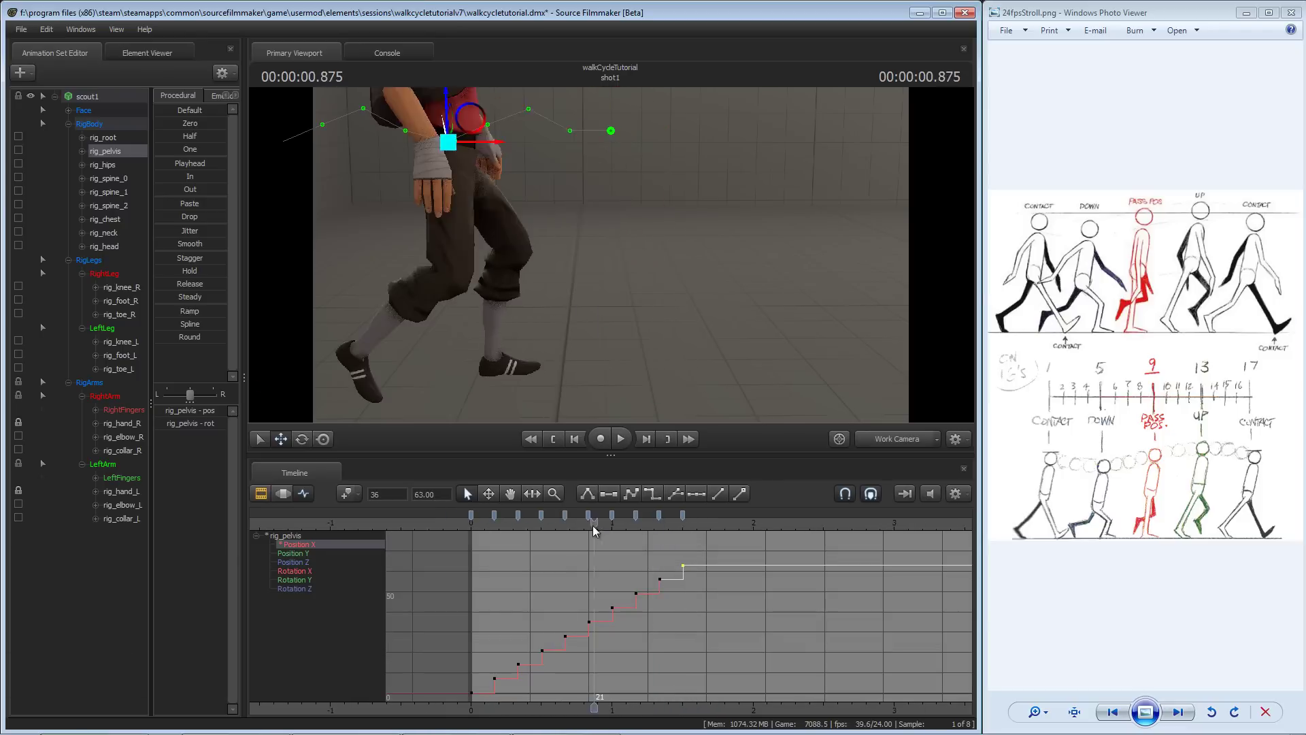
key("space")
- Rotate the left foot's toes further down at frame 36 and raise the foot
mouse_move(678, 529)
left_mouse_down()
mouse_move(653, 529)
mouse_move(684, 519)
left_mouse_up()
left_click(506, 346)
scroll(610, 300, "up", 6)
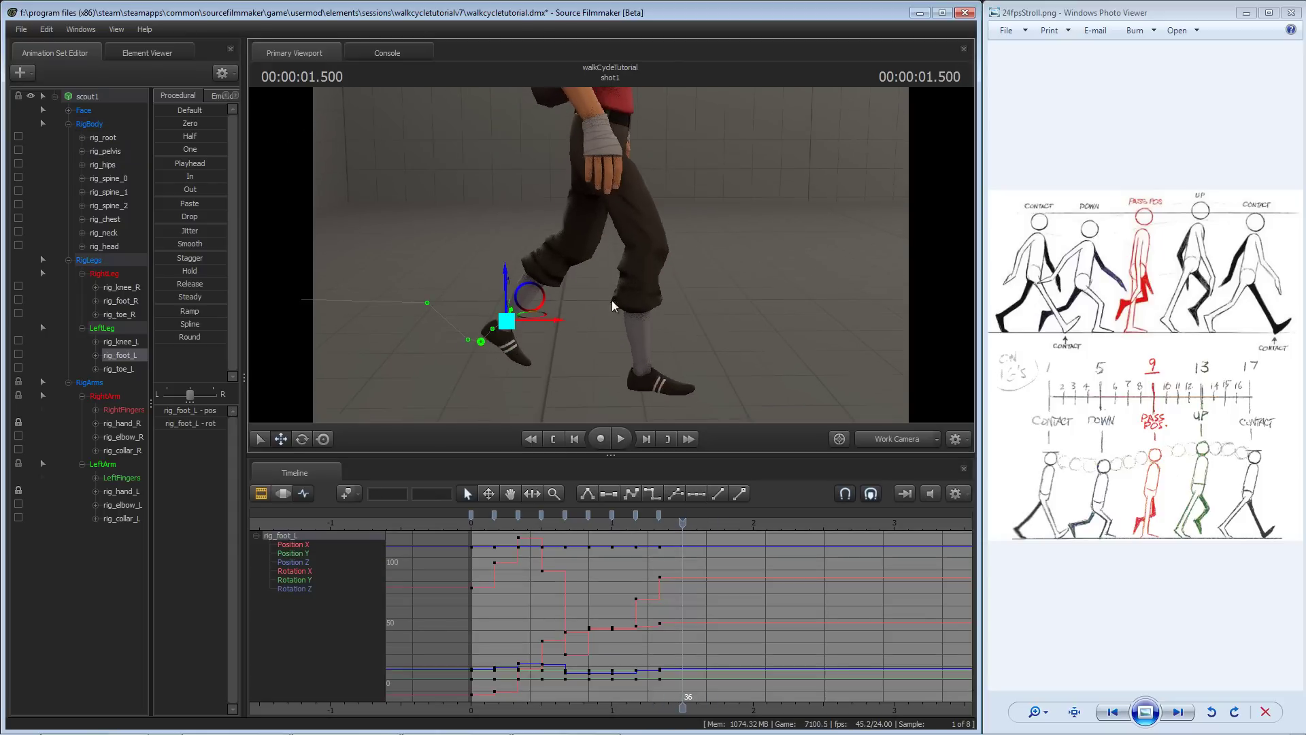
scroll(591, 280, "down", 2)
key("w")
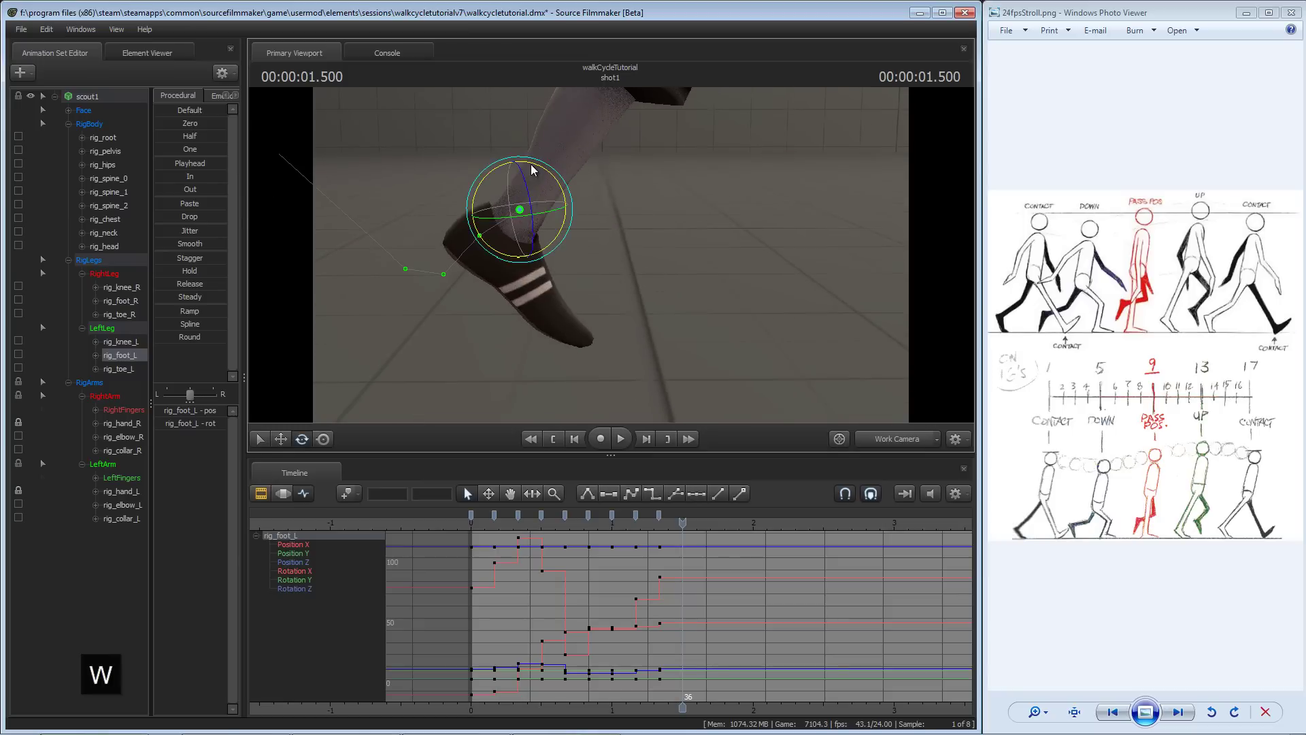
left_click_drag(530, 164, 612, 209)
left_click_drag(549, 156, 550, 151)
- Move the left foot further forward at frame 36, comparing its spacing with the frame 32 pose
key("[")
key("[")
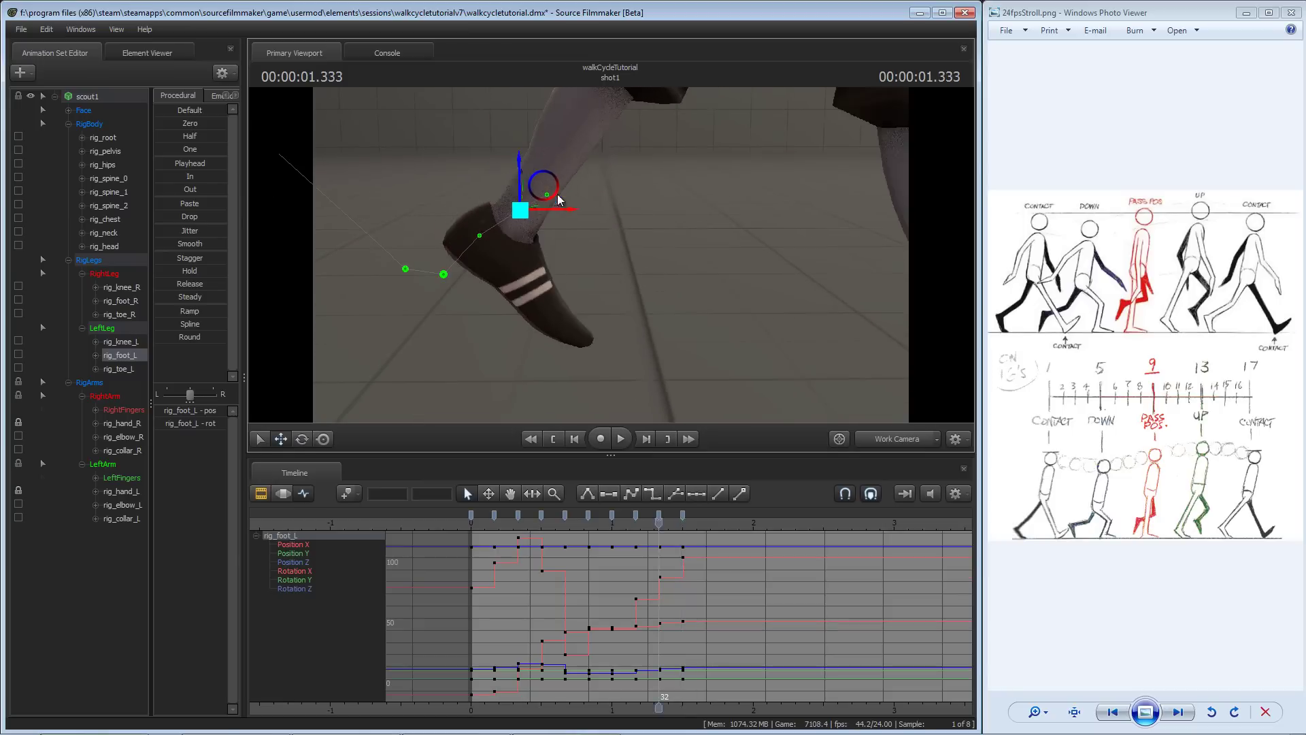
key("]")
key("[")
key("]")
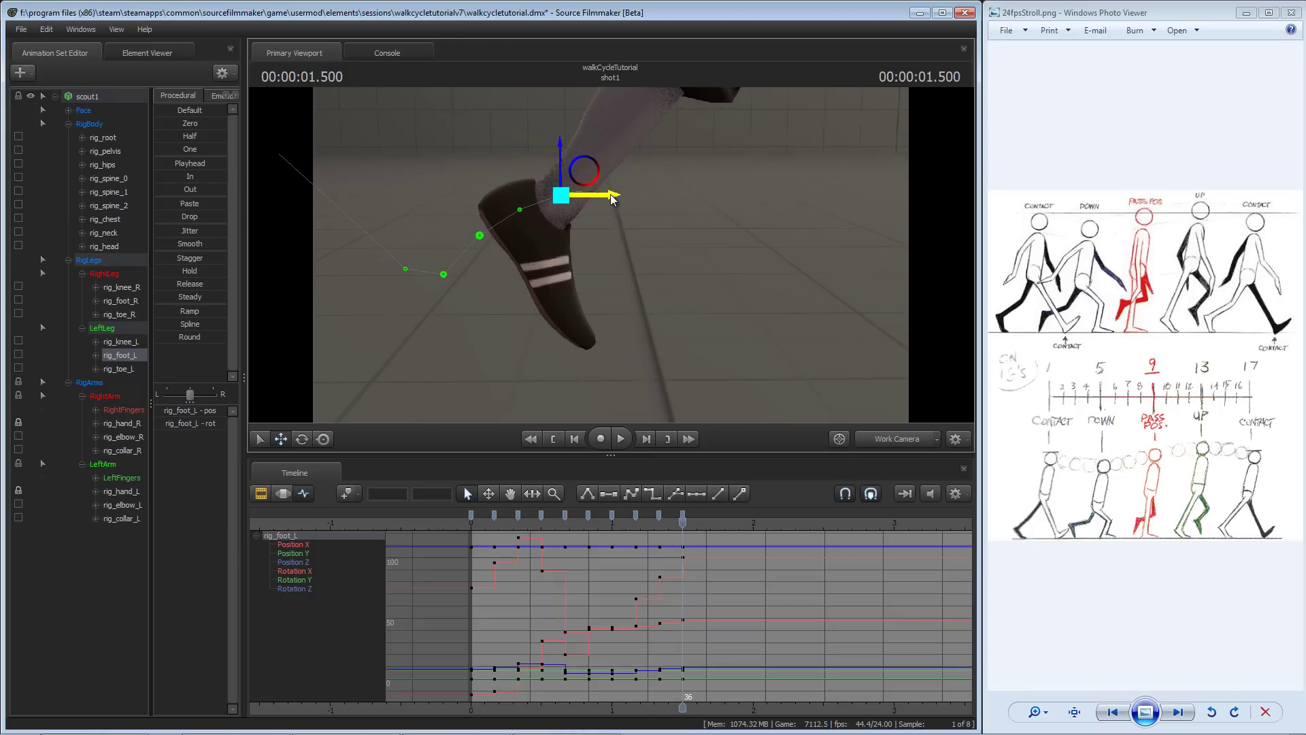
key("[")
key("]")
- Play the whole blocked walk from frame 0 with the full figure in view to review its timing
scroll(610, 255, "down", 5)
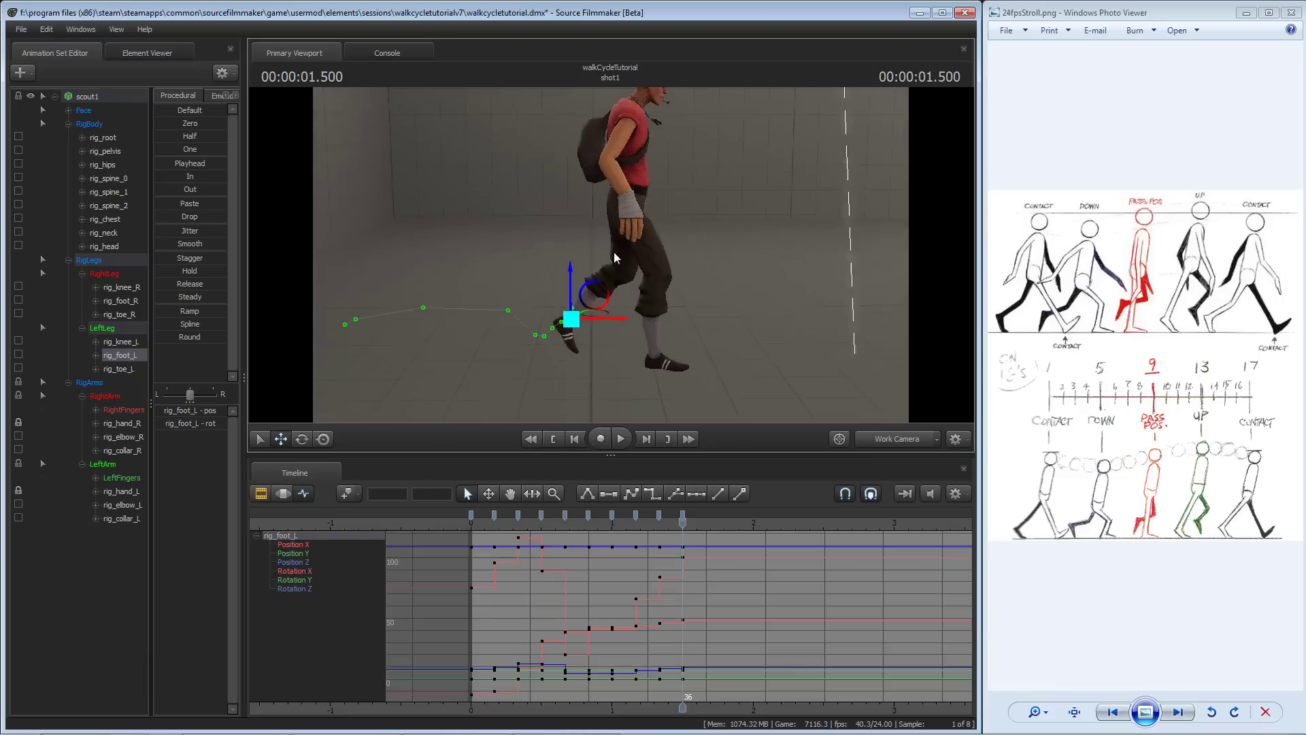
key("[")
key("[")
key("[")
left_click(472, 522)
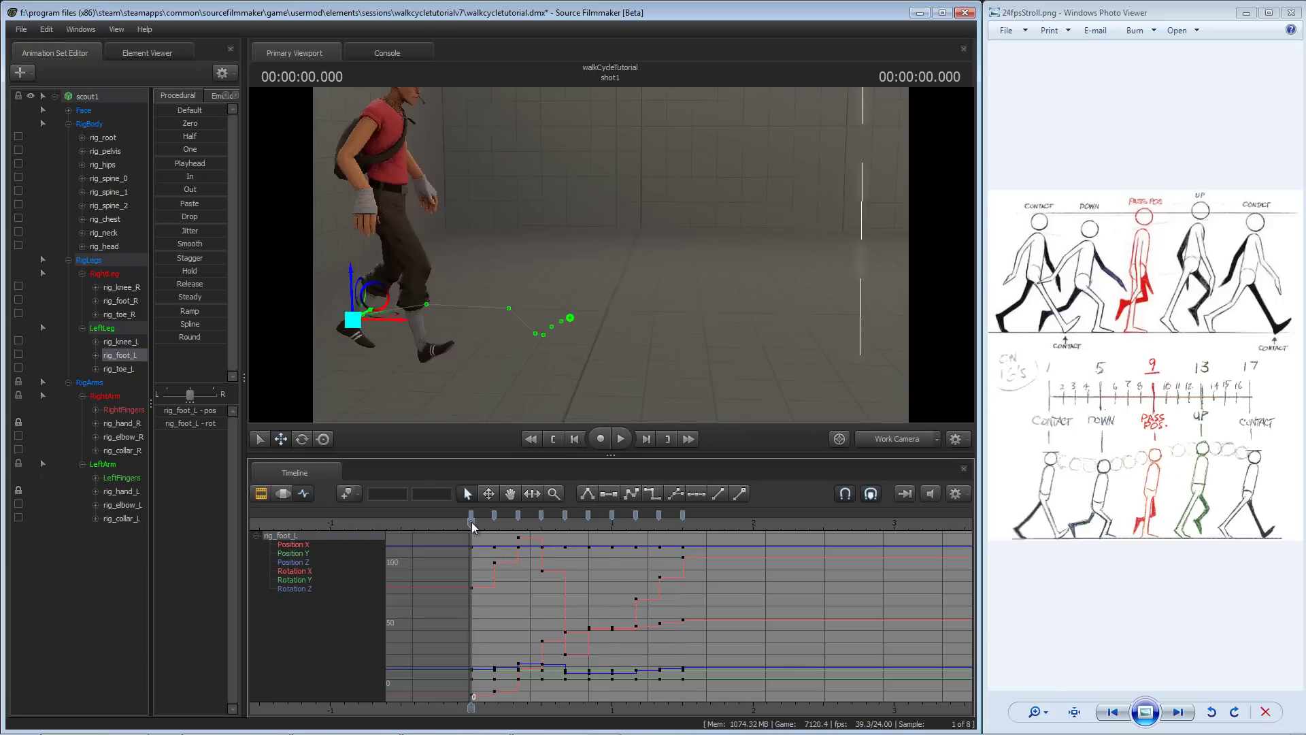
key("space")
left_click(472, 522)
key("space")
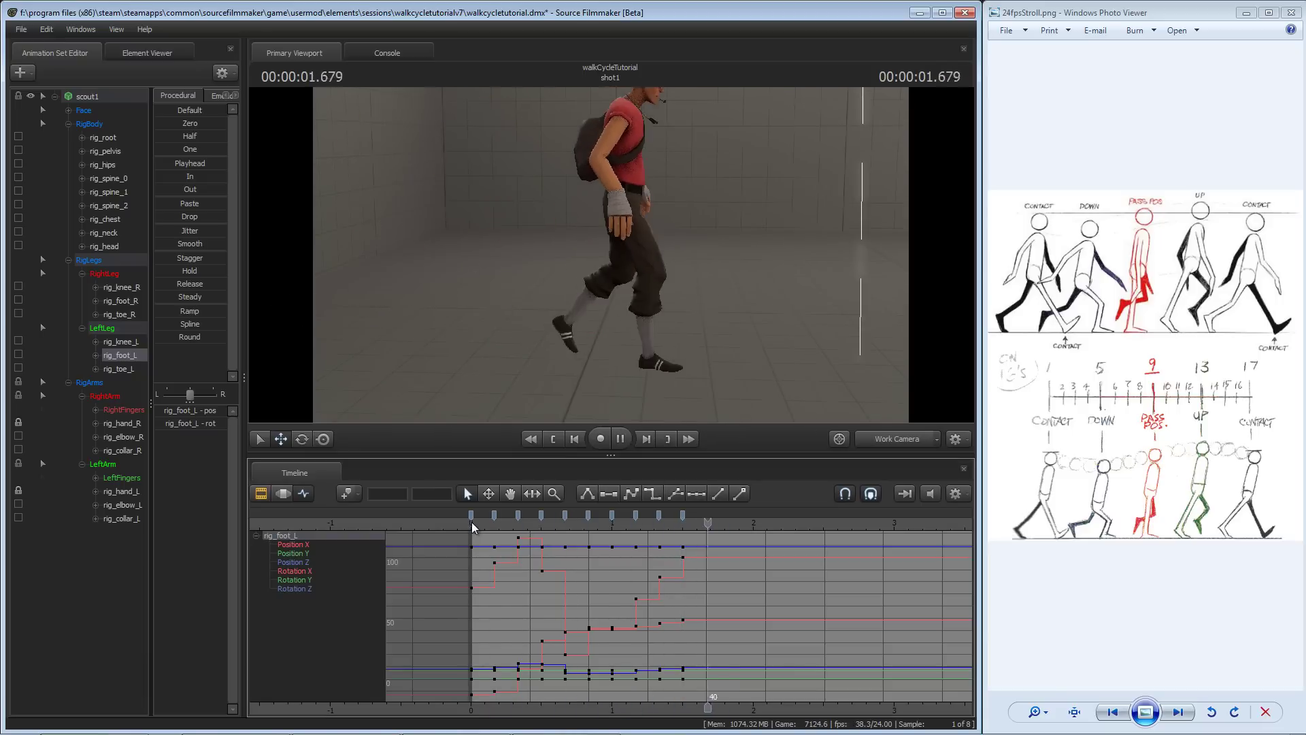
left_click_drag(472, 521, 694, 521)
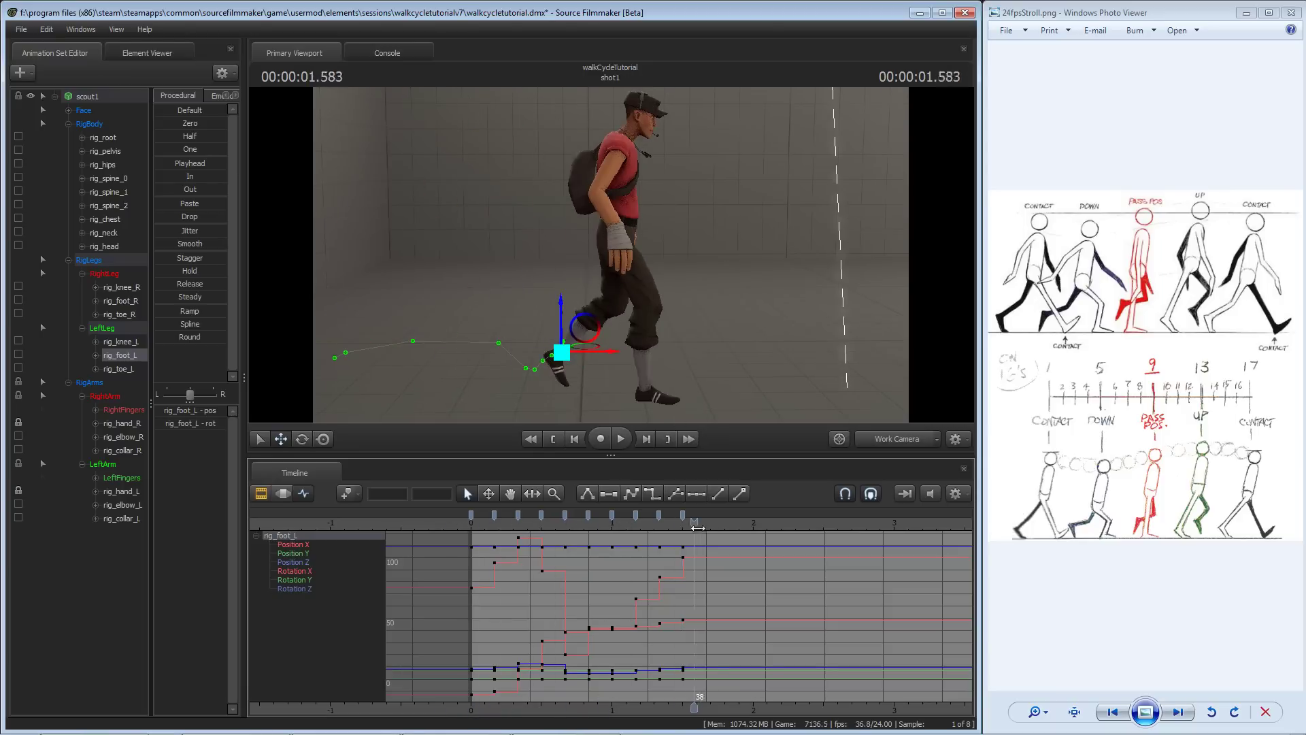
key("space")
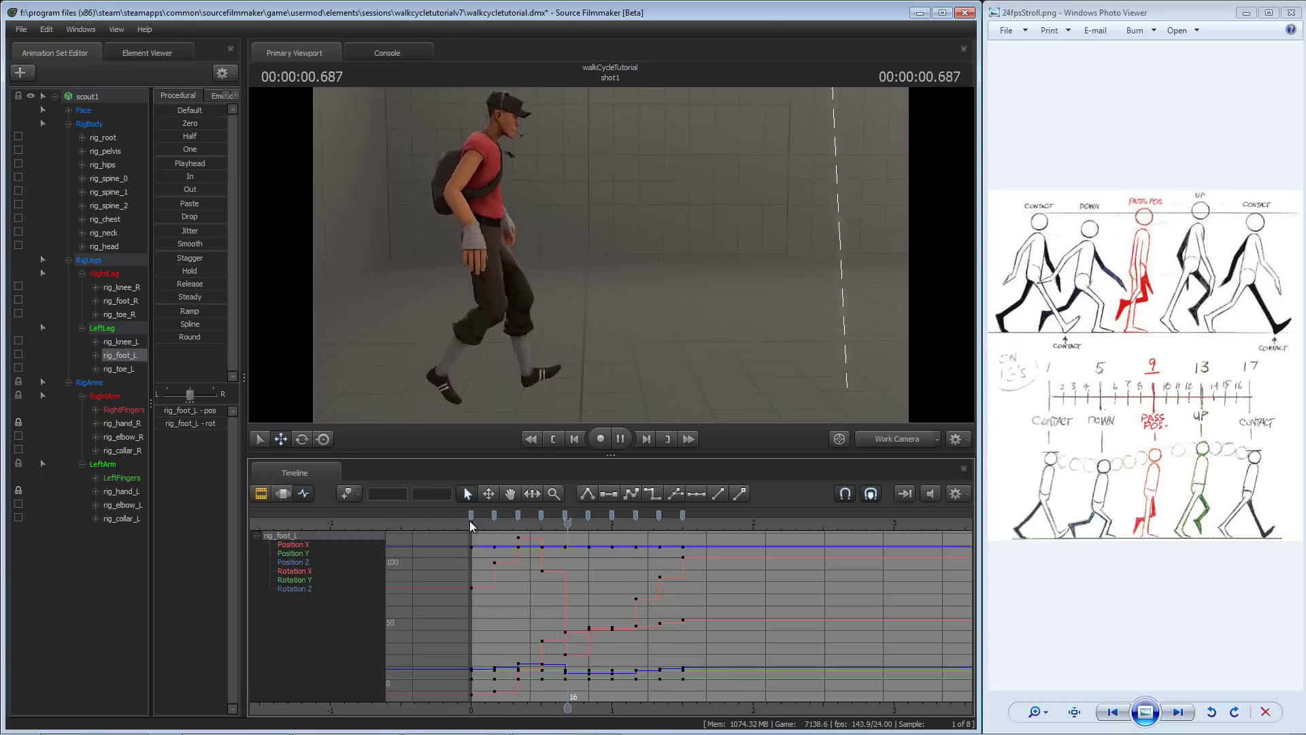
key("space")
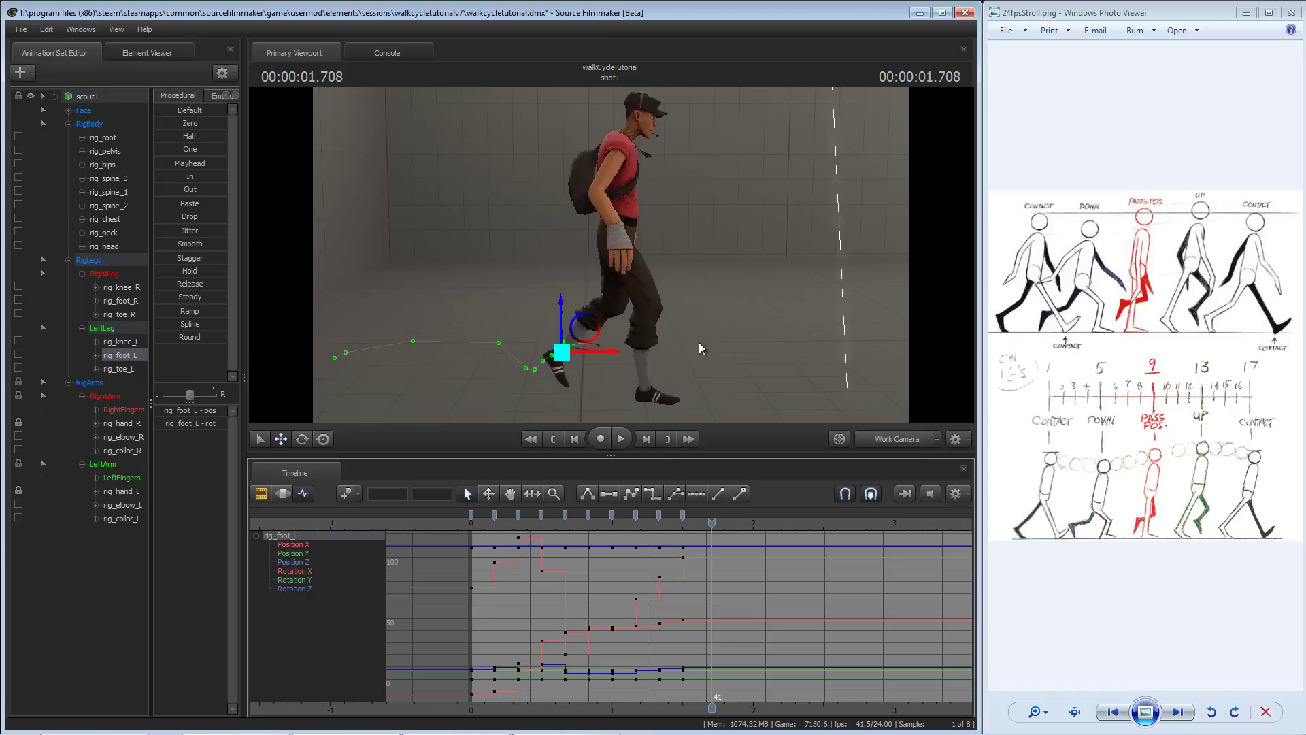
- Select every key of the whole scout rig in the graph and convert the stepped keys to spline interpolation
left_click(606, 368)
key("s")
scroll(696, 627, "down", 3)
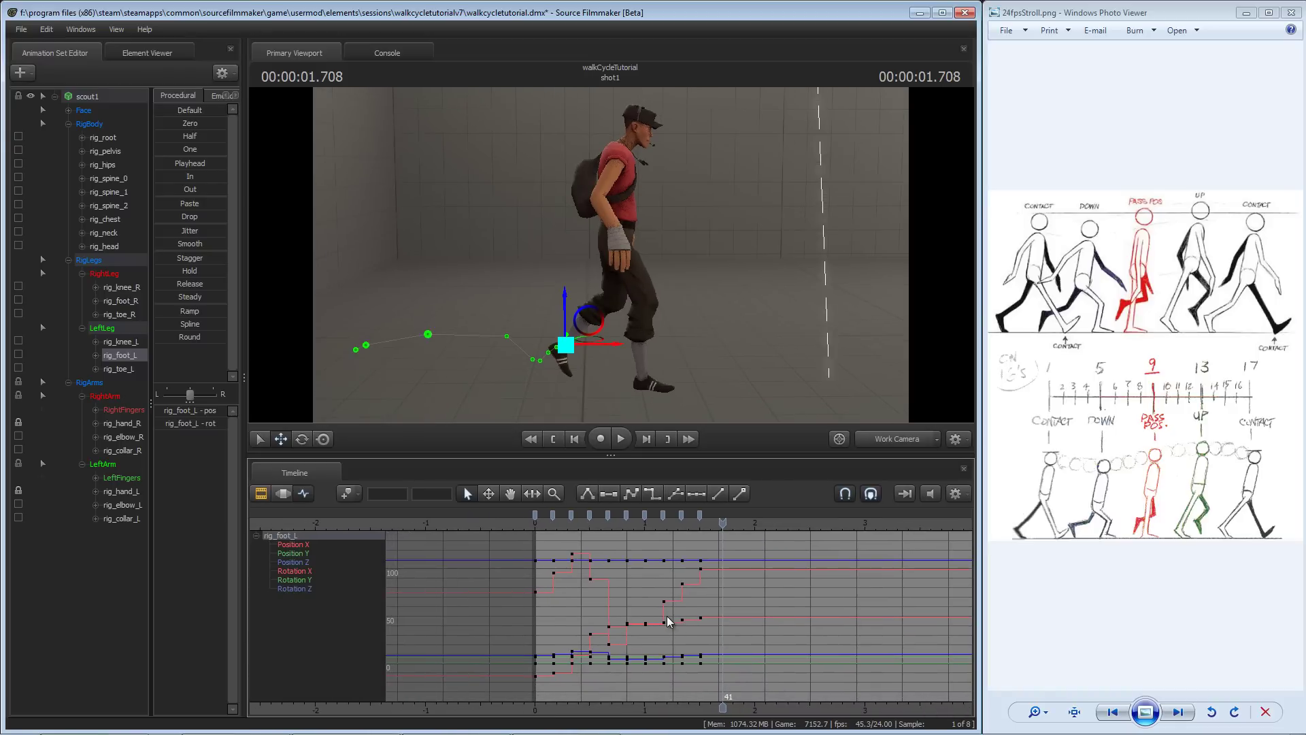
left_click_drag(594, 574, 742, 683)
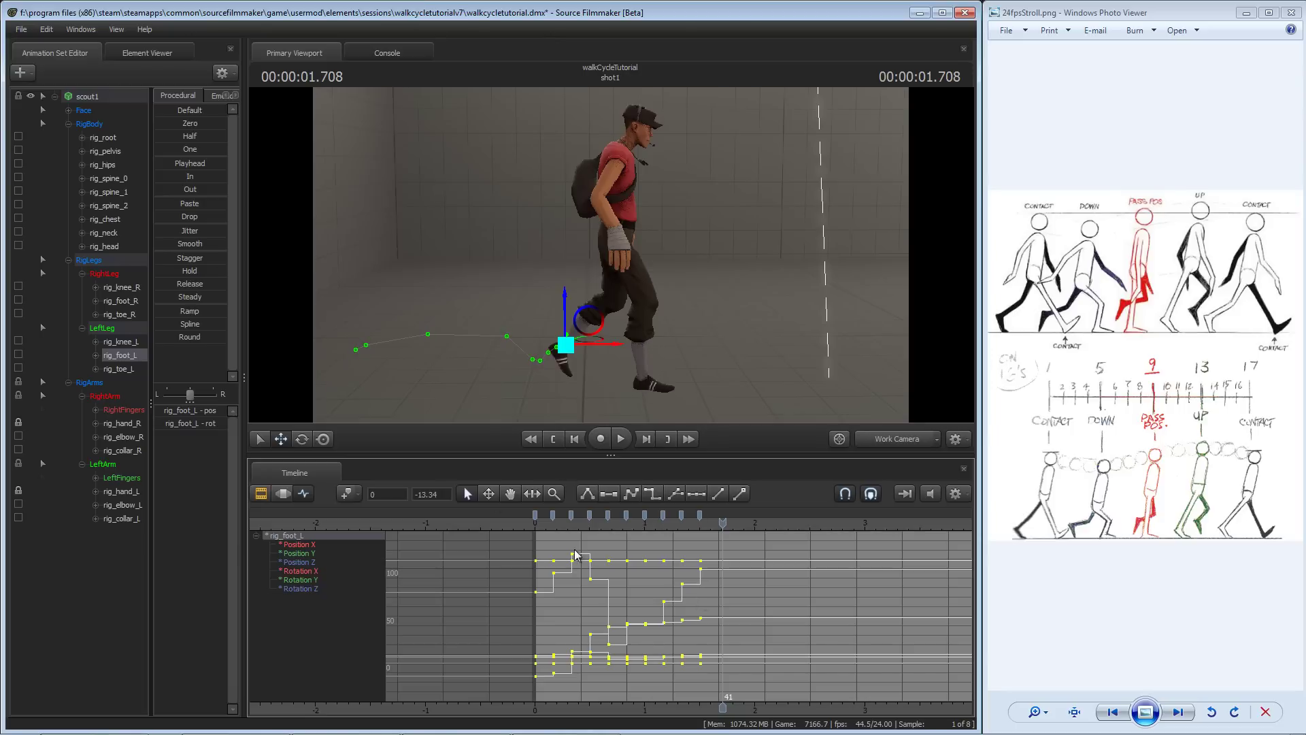
left_click(89, 97)
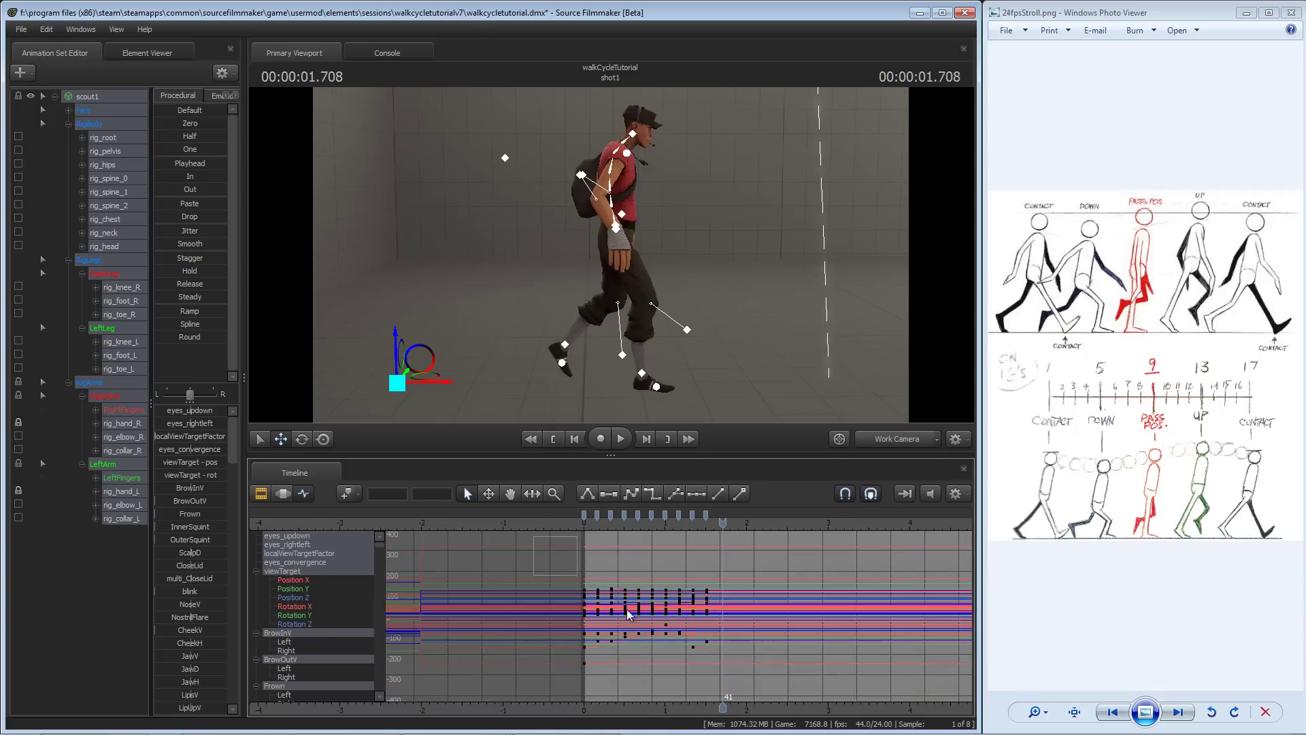
left_click(636, 494)
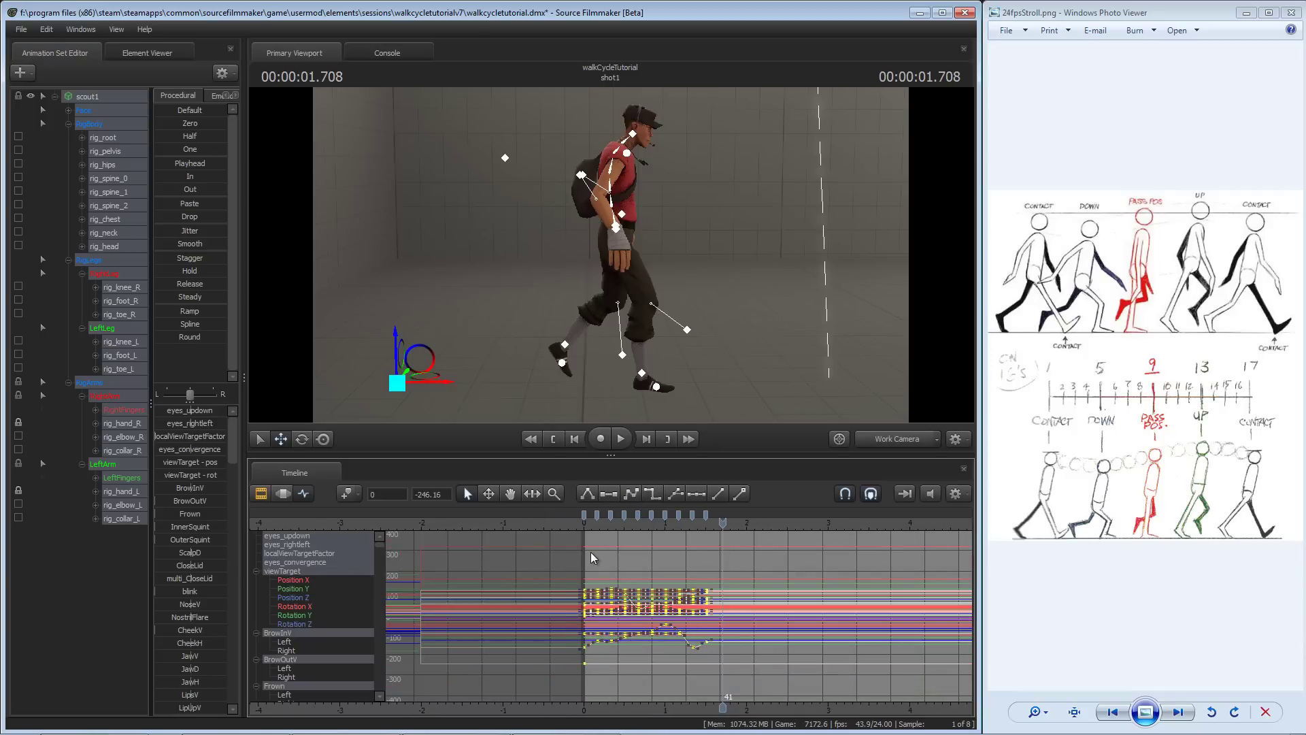
scroll(591, 553, "up", 3)
middle_click_drag(591, 554, 628, 555)
left_click(85, 97)
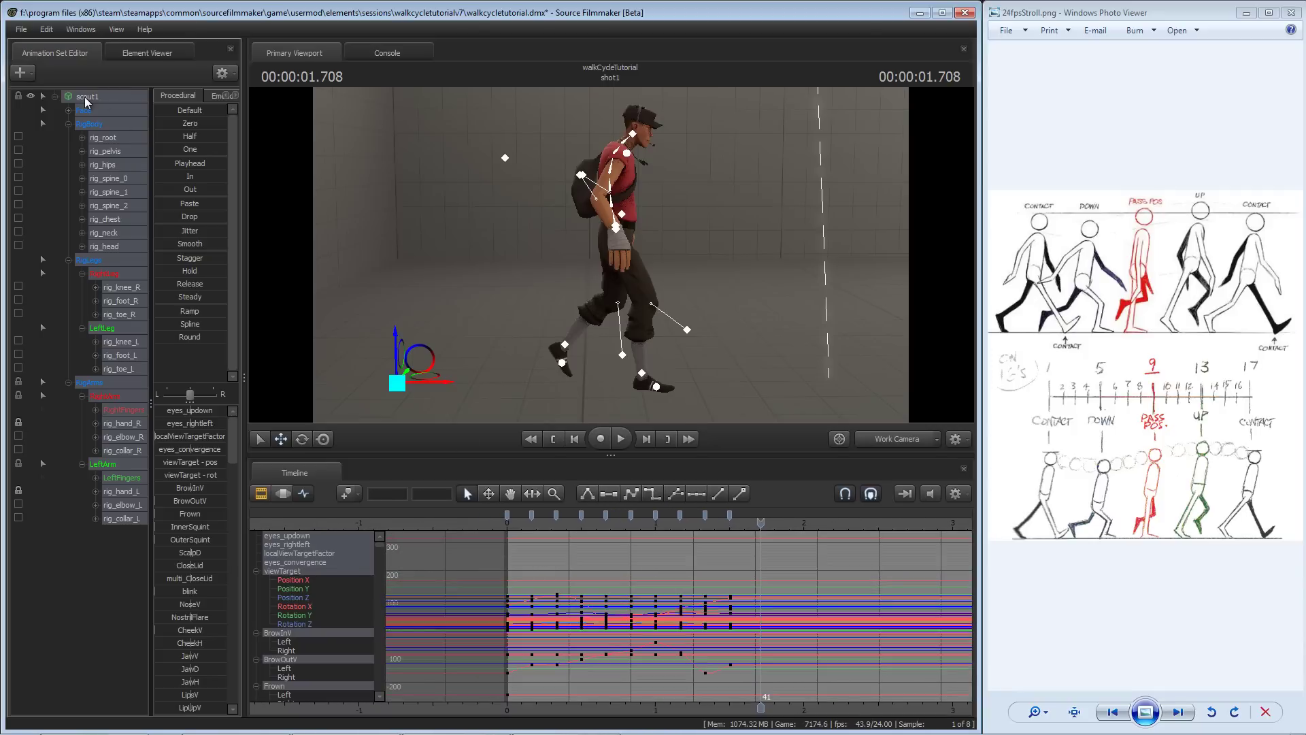
scroll(574, 555, "up", 3)
left_click_drag(467, 542, 746, 704)
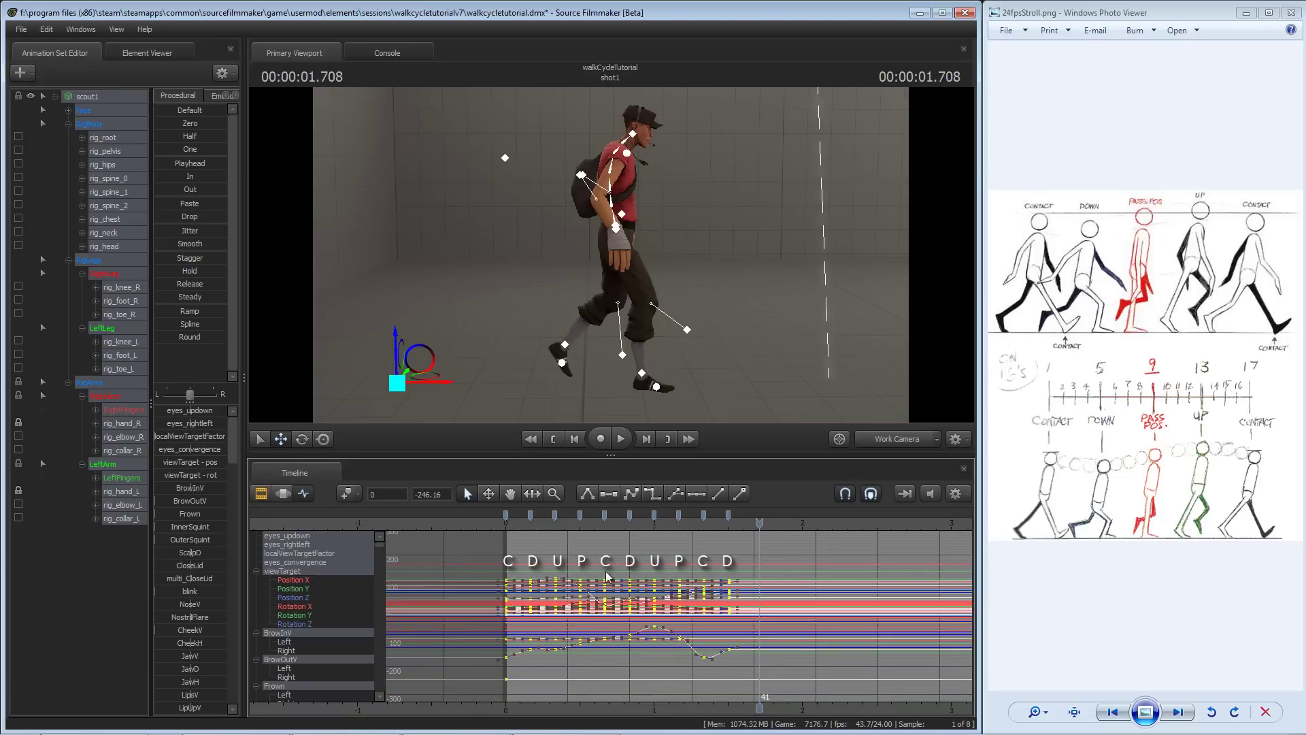
left_click(503, 558)
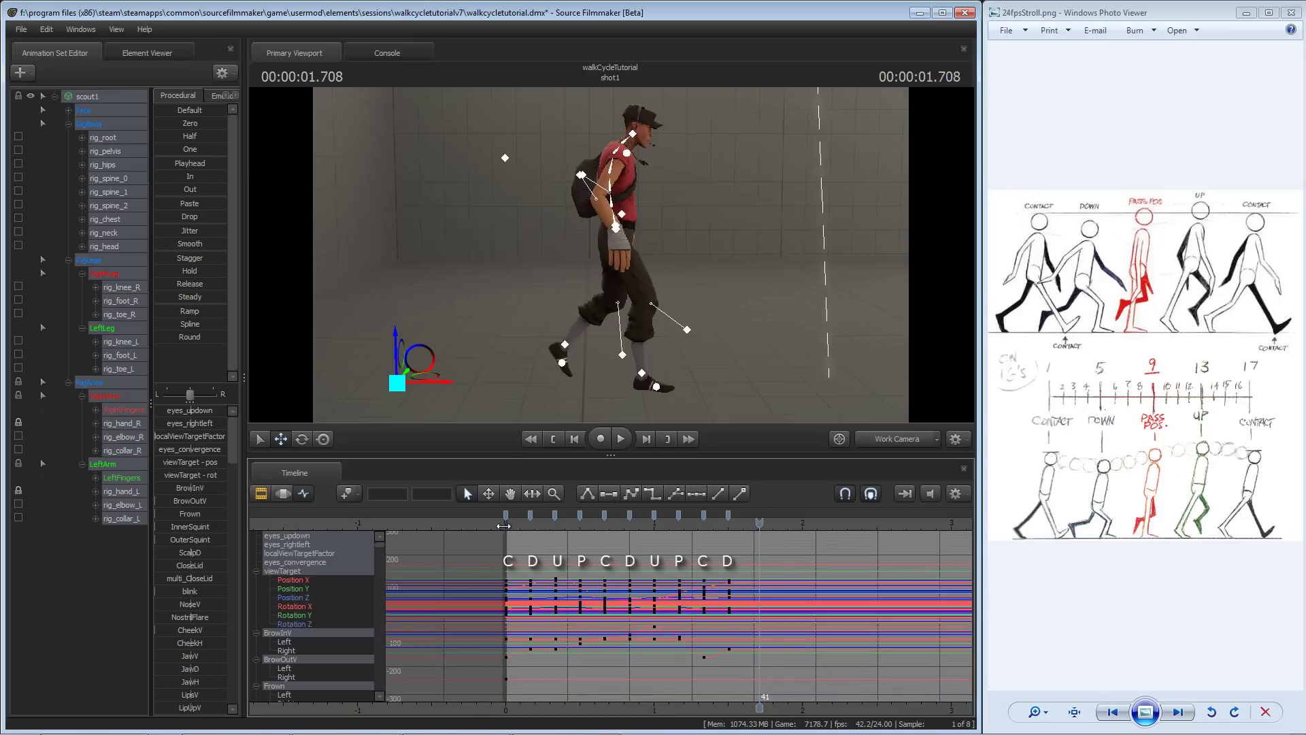
- Play the splined walk from frame 0 twice to review the interpolated motion
left_click(503, 525)
key("space")
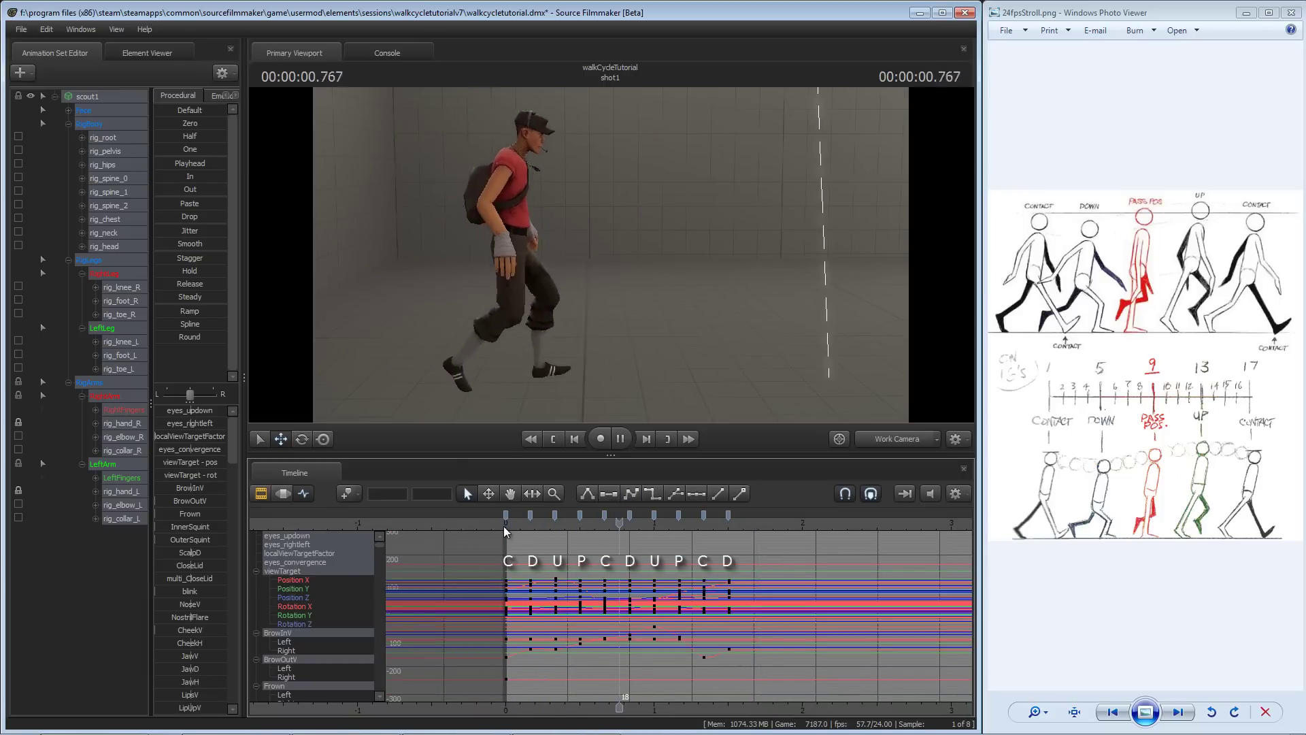
key("space")
key("space")
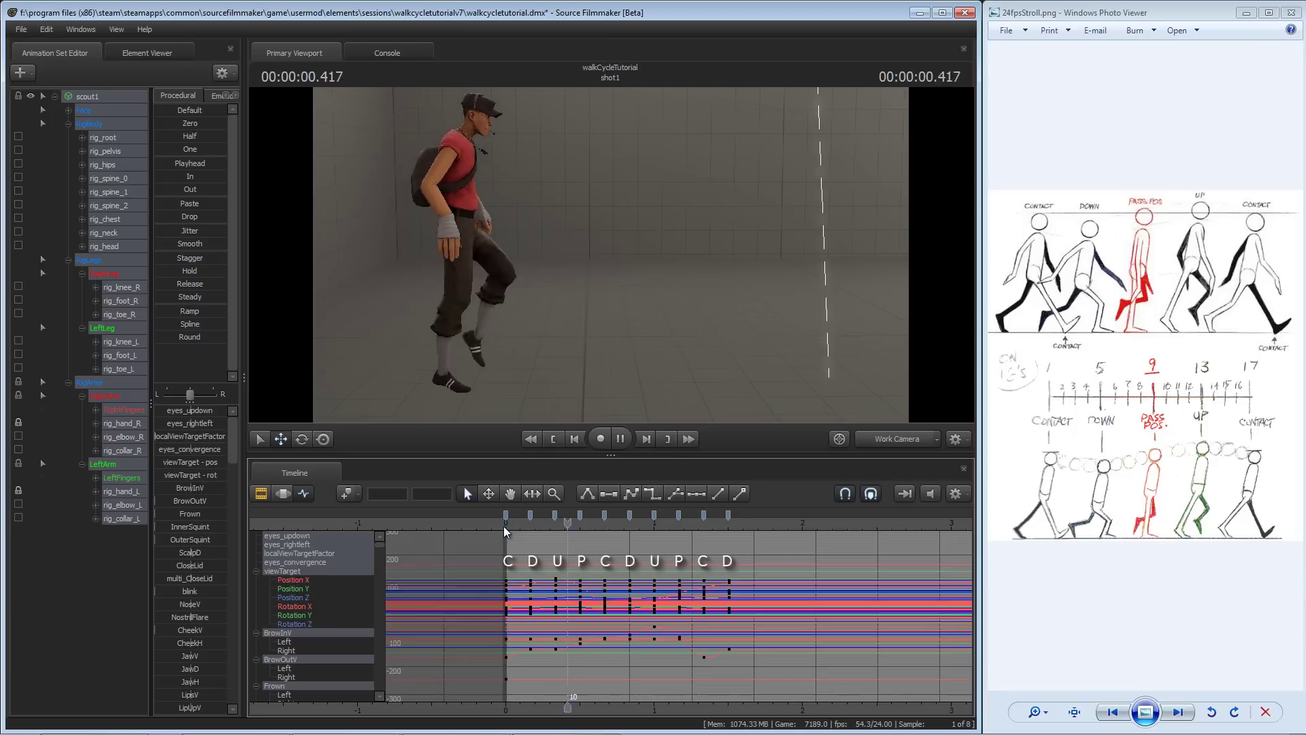
key("space")
- Focus on the left foot and examine its curves, selecting the tangents between the contact and down keys at frames 0 and 4
left_click_drag(505, 525, 530, 524)
left_click(360, 350)
key("f")
left_click_drag(315, 545, 308, 585)
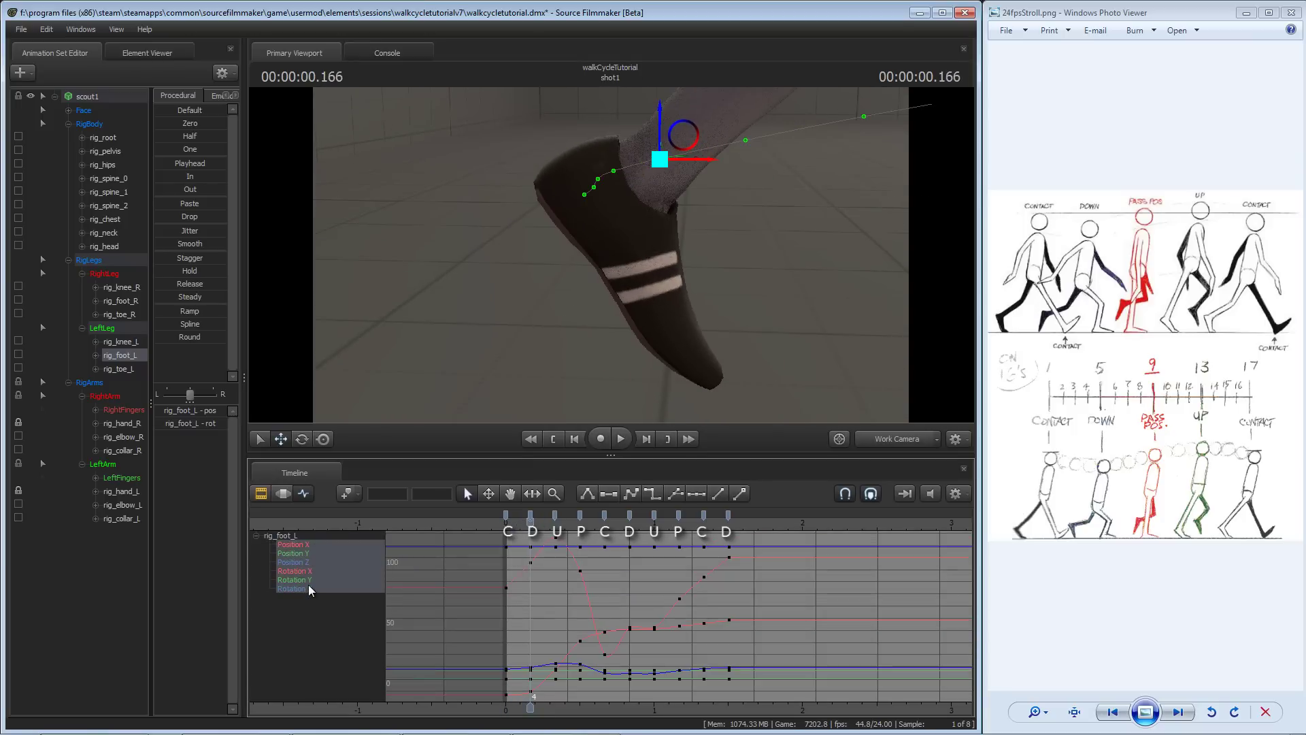
left_click(296, 533)
scroll(564, 630, "down", 1)
mouse_move(569, 629)
middle_mouse_down()
mouse_move(598, 607)
mouse_move(575, 617)
middle_mouse_up()
scroll(568, 601, "down", 1)
scroll(540, 607, "up", 5)
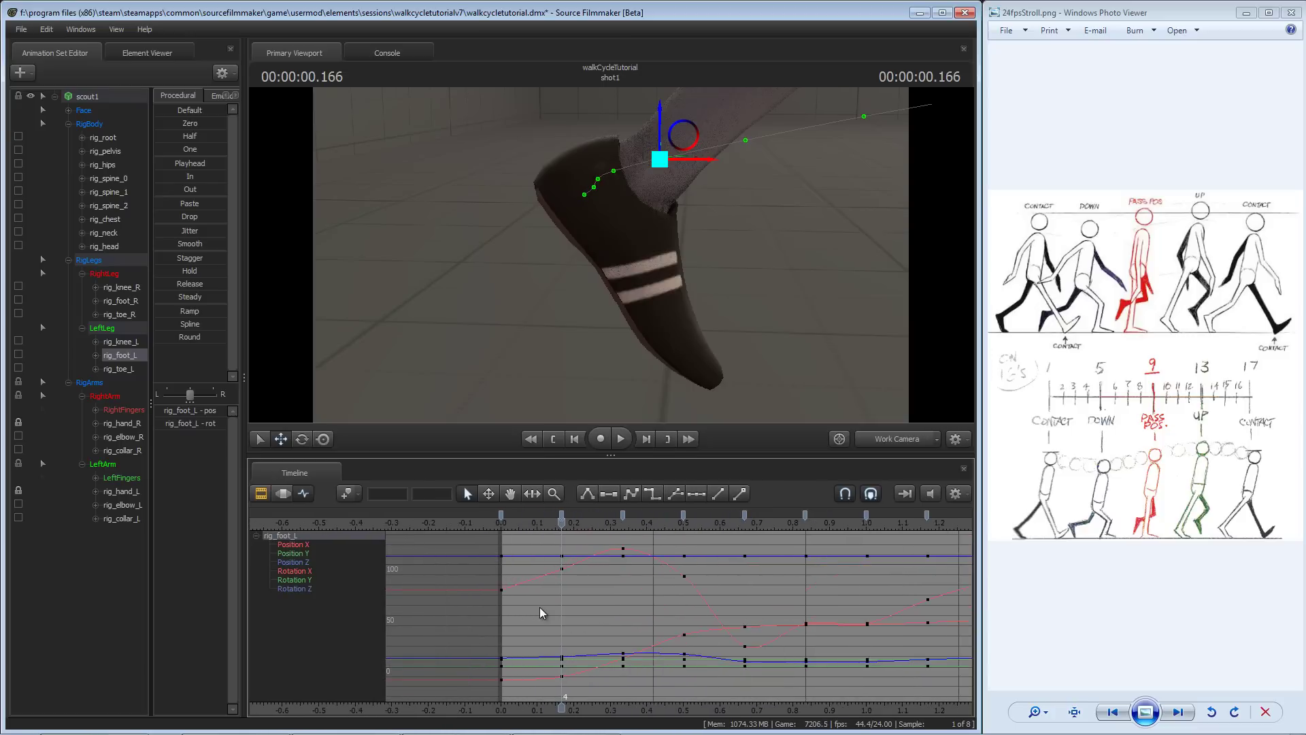
left_click_drag(478, 543, 643, 700)
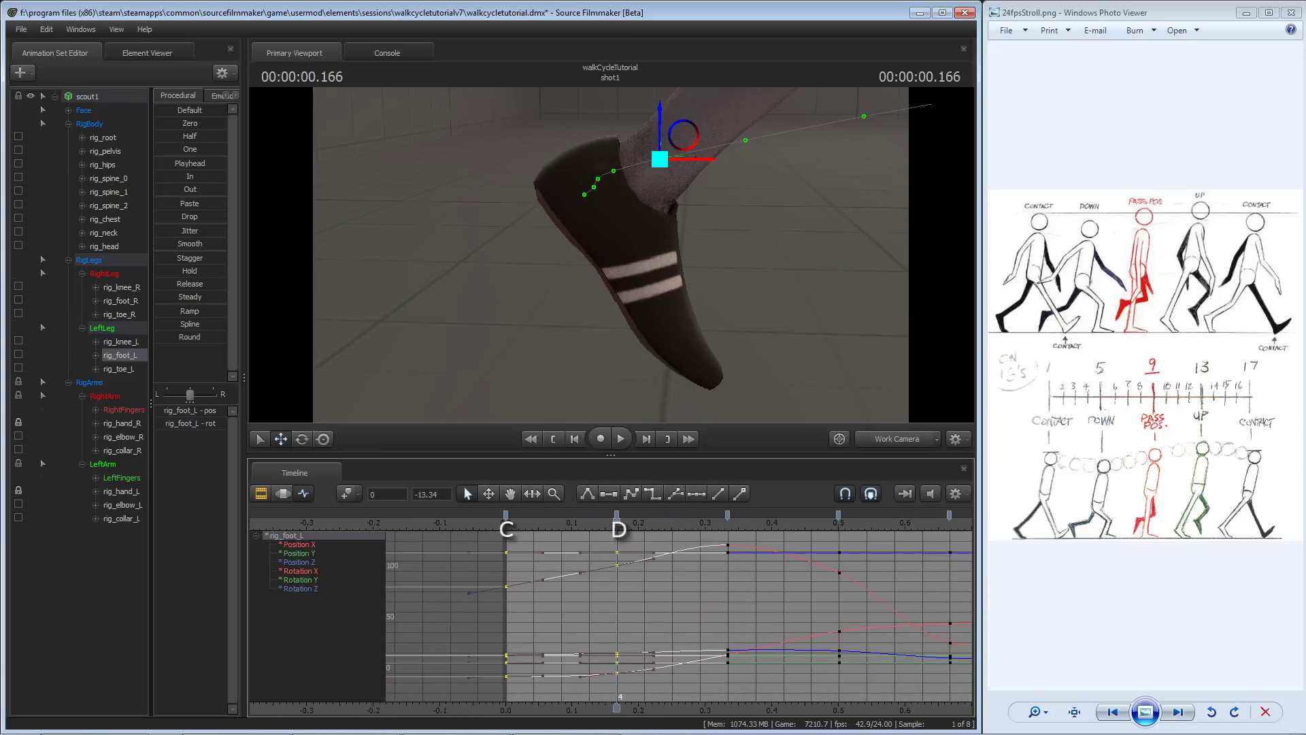
left_click_drag(616, 525, 598, 686)
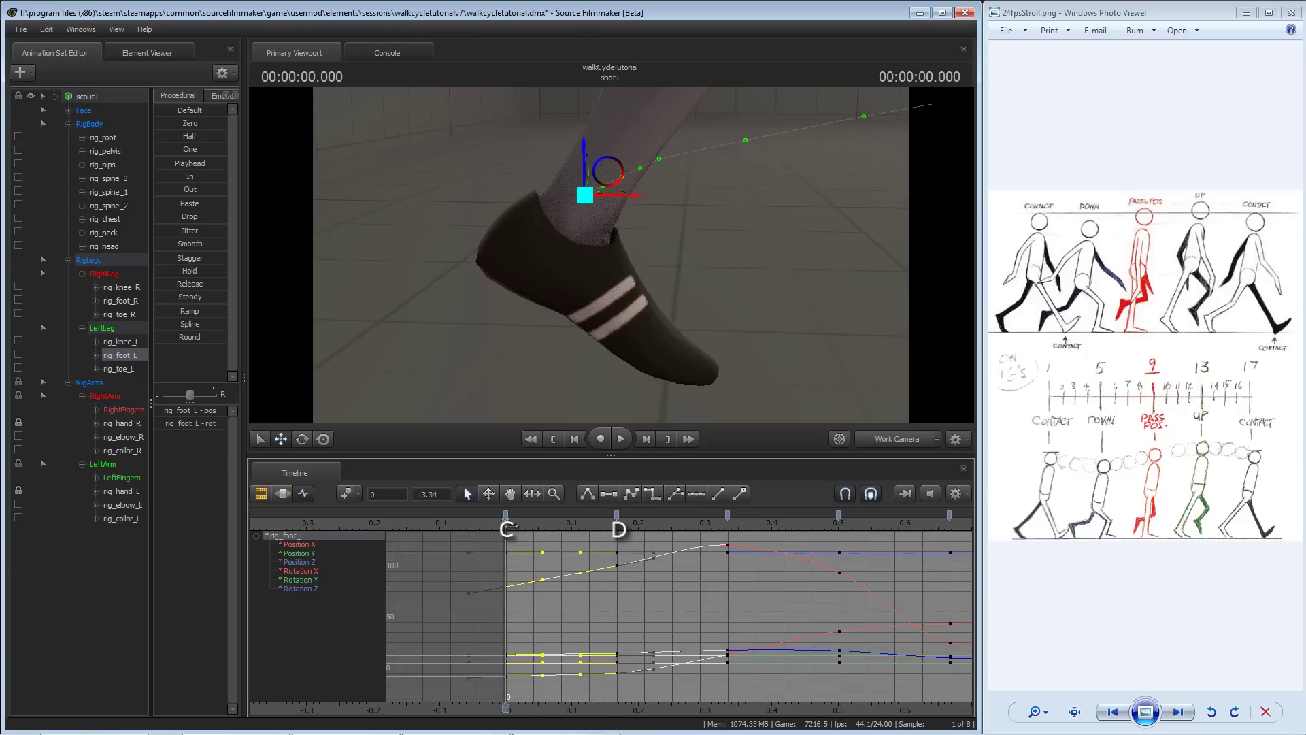
- Select the right foot, frame it closely in the viewport, and compare its planted pose at frames 2 and 4
left_click_drag(506, 524, 555, 541)
key("s")
left_click_drag(610, 285, 598, 280)
key("ctrl")
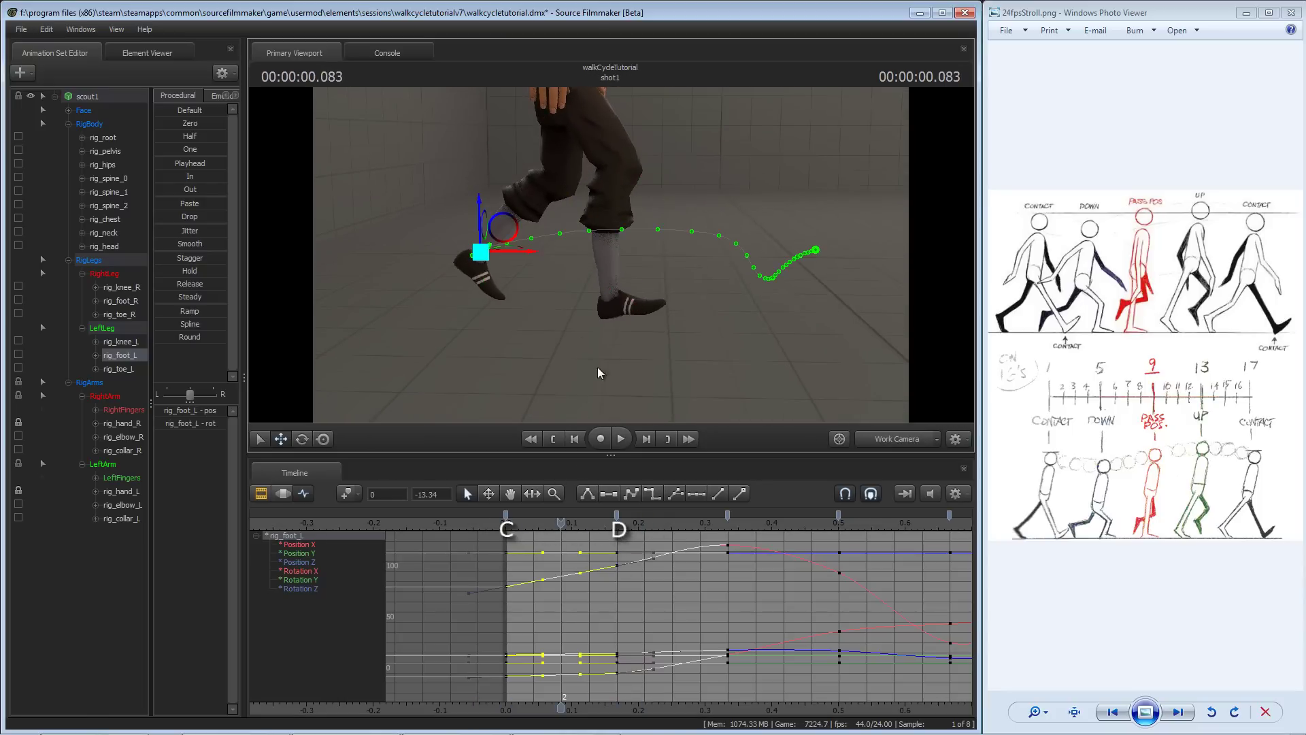
key("ctrl")
left_click(608, 290, "ctrl")
key("w")
left_click_drag(587, 337, 590, 354)
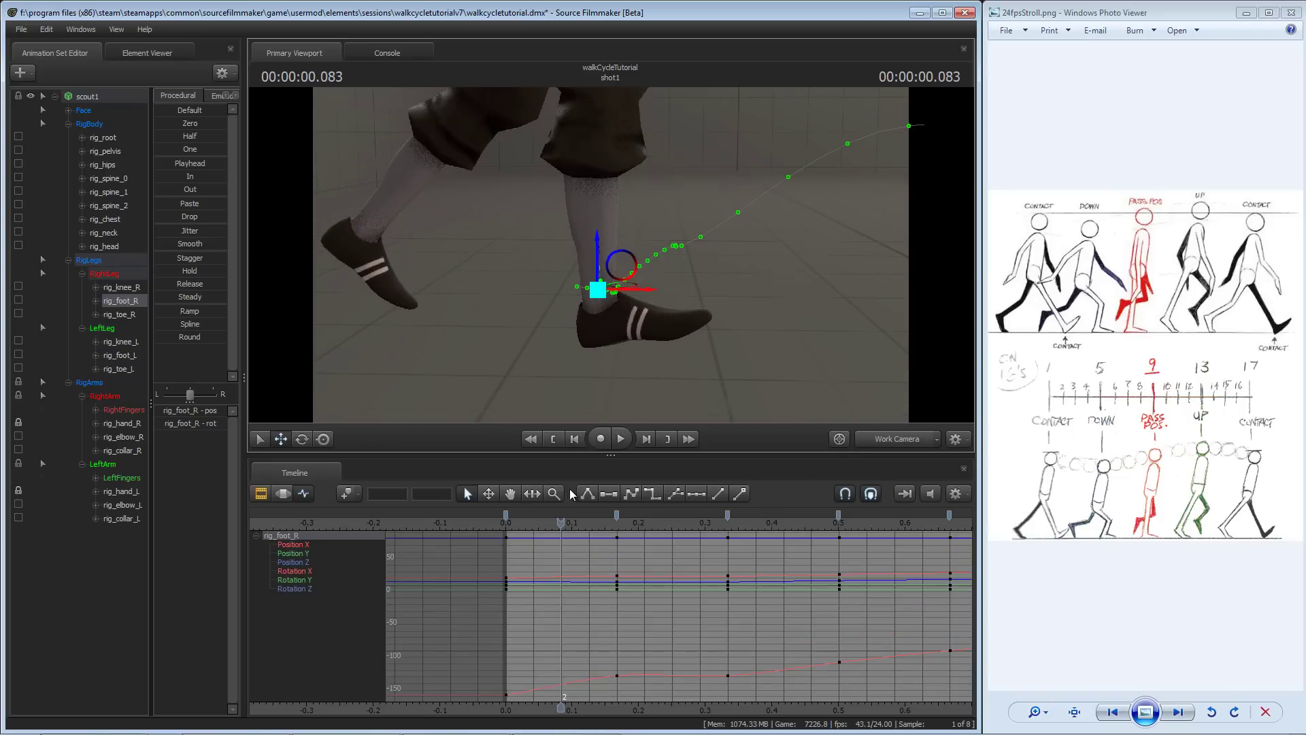
left_click_drag(558, 534, 621, 542)
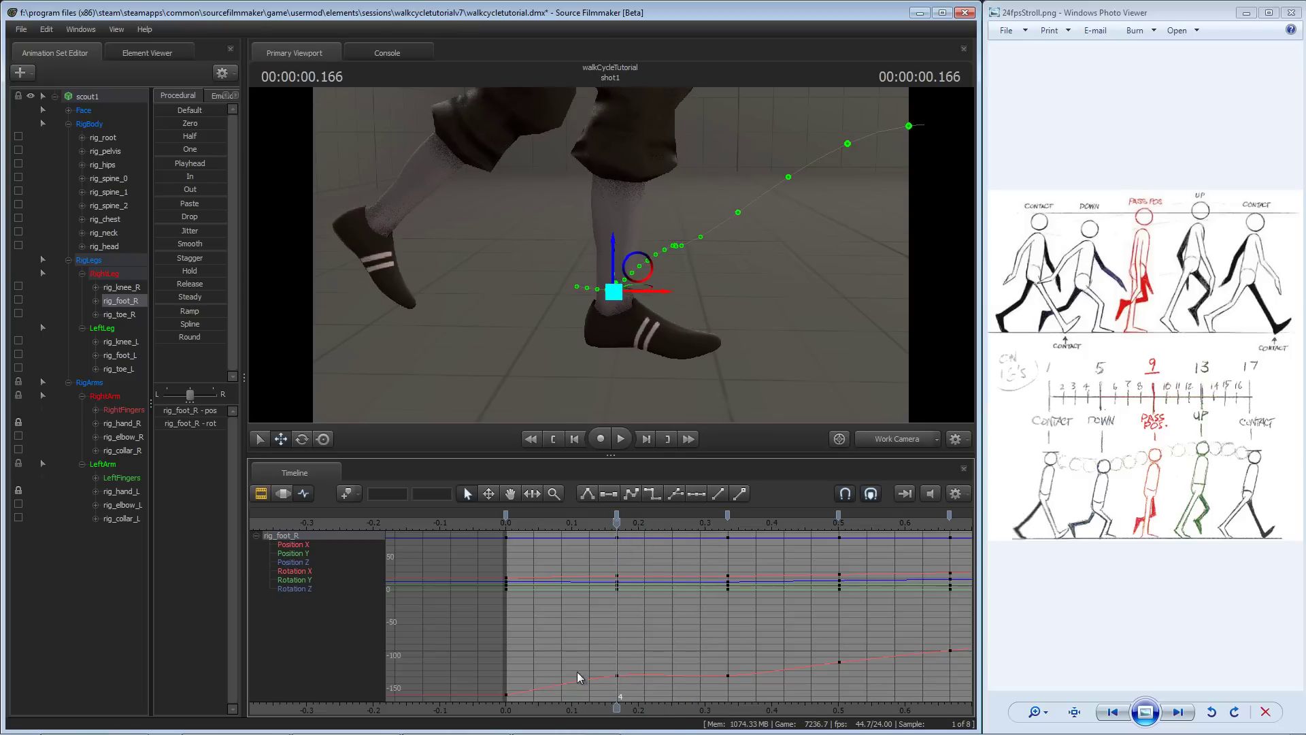
- Isolate the right foot's Rotation X curve and examine its shape between the keys at frames 4 and 8 while scrubbing
mouse_move(642, 641)
middle_mouse_down()
mouse_move(602, 644)
mouse_move(603, 631)
middle_mouse_up()
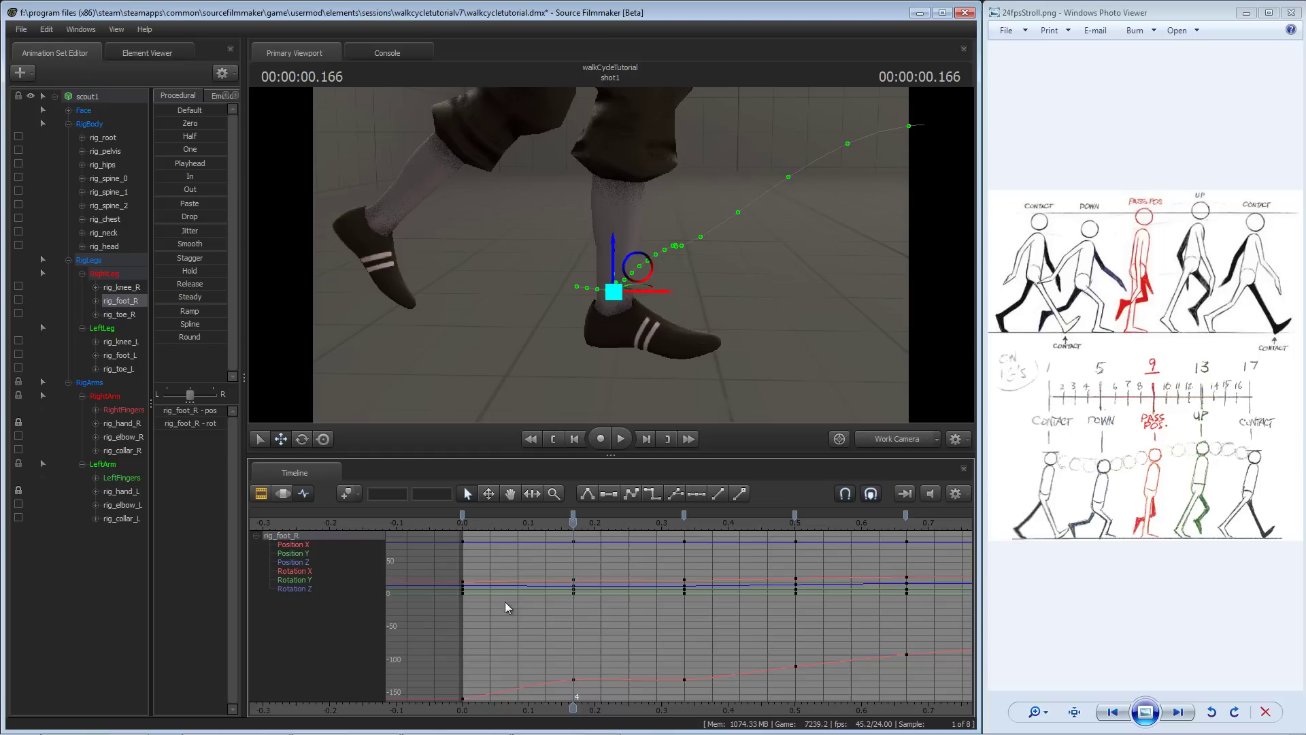
left_click(304, 574)
middle_click_drag(598, 615, 596, 609)
right_click_drag(595, 629, 635, 620, "alt")
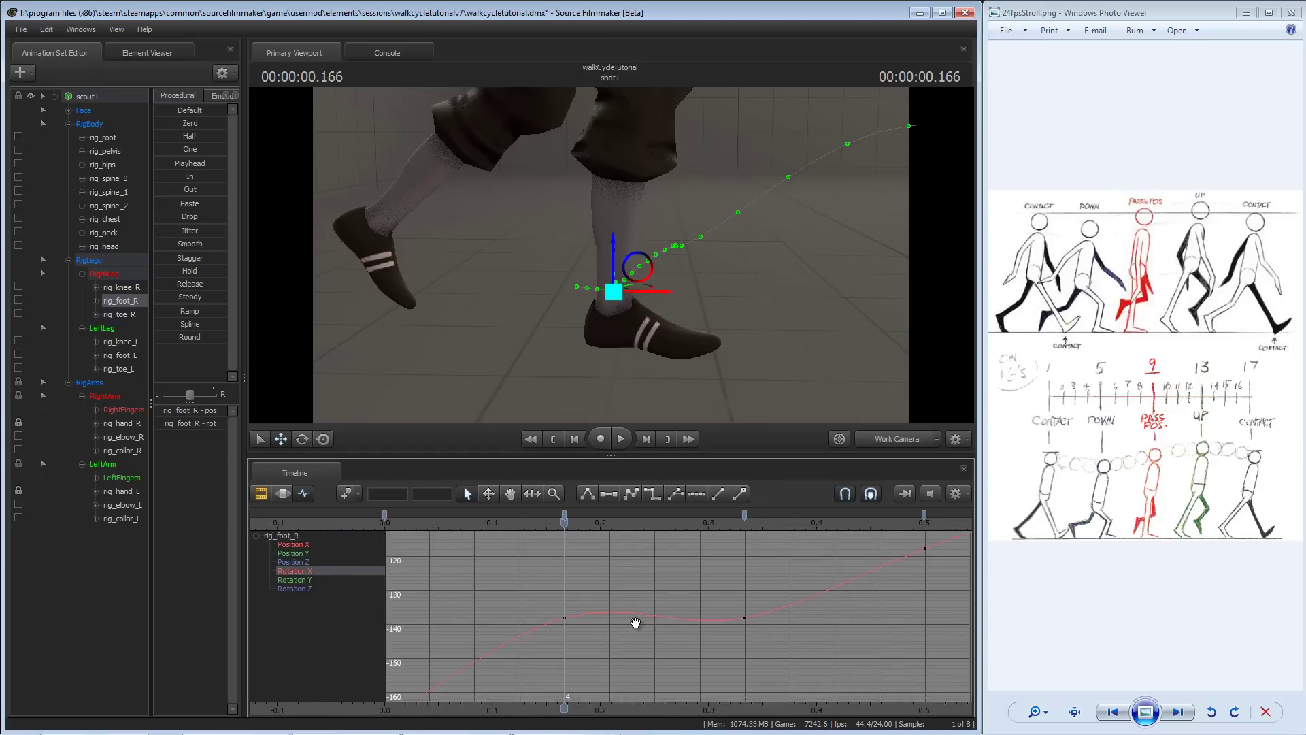
middle_click_drag(636, 620, 570, 605)
left_click_drag(503, 526, 643, 530)
middle_click_drag(571, 579, 655, 581)
right_click_drag(655, 581, 543, 582, "alt")
middle_click_drag(595, 585, 547, 592)
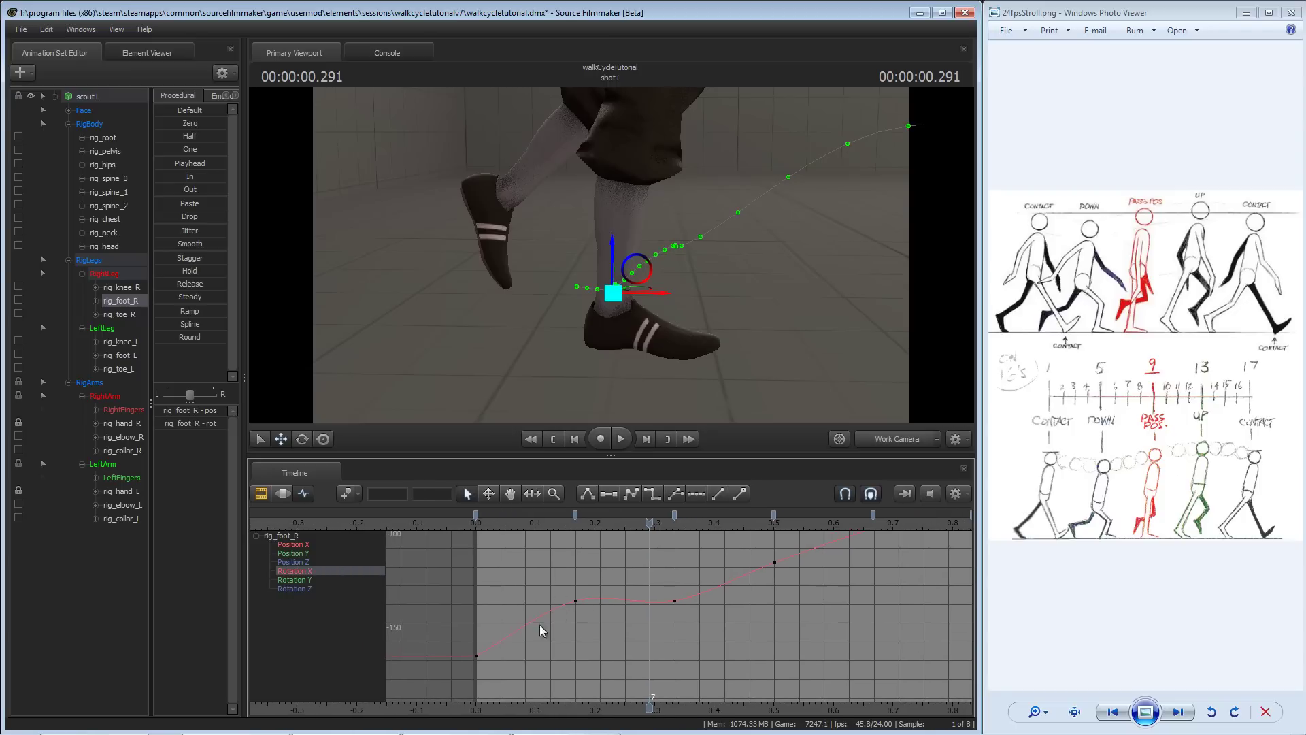
- Inspect the right foot's Rotation X keys and tangents at frames 0 and 12
left_click(475, 655)
middle_click_drag(516, 634, 529, 661)
left_click(746, 574)
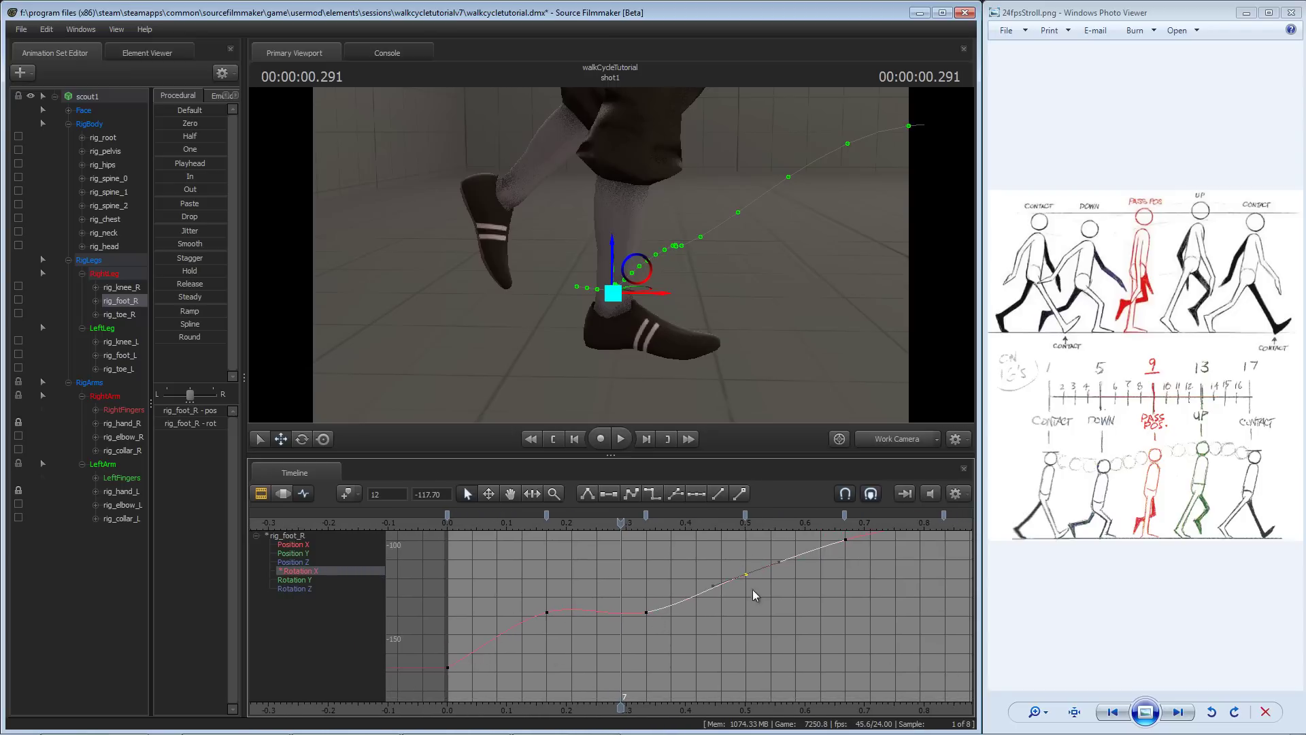
middle_click_drag(753, 589, 753, 576)
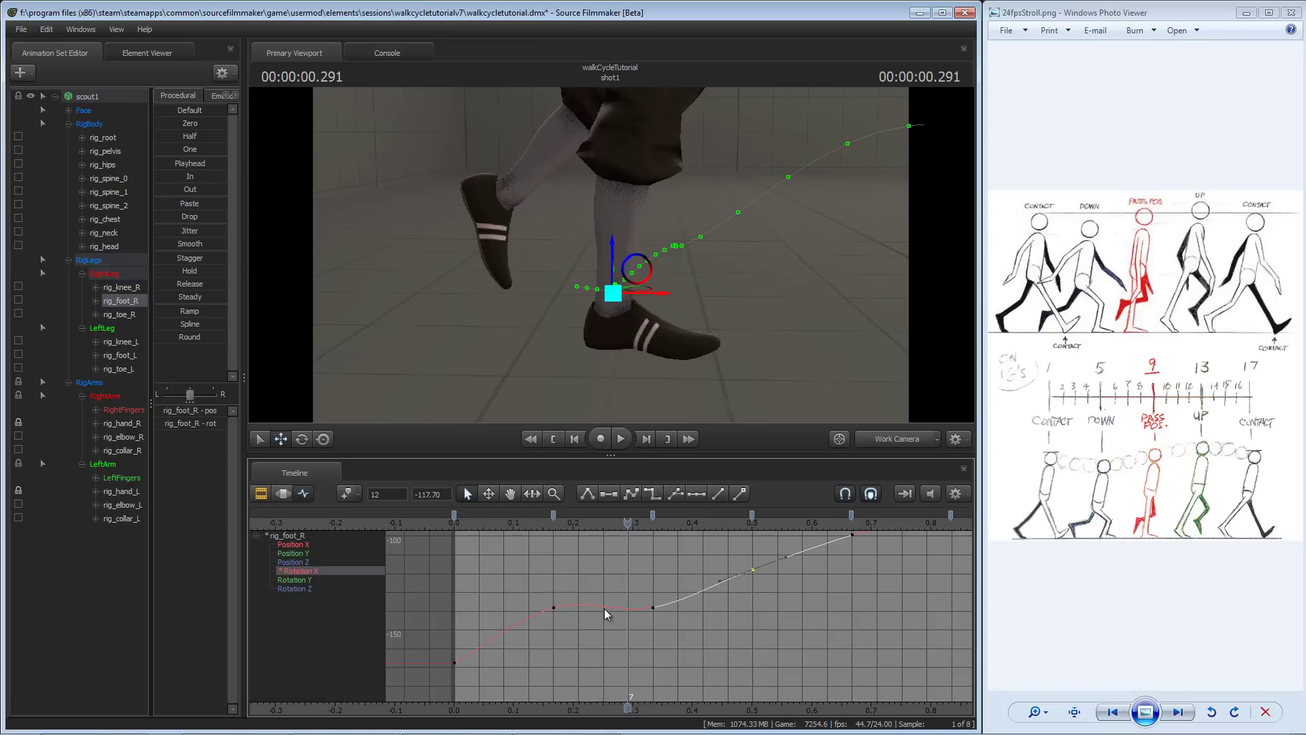
- Flatten the right foot's Rotation X tangents between the keys at frames 4 and 8, and scrub to frame 8 to check
scroll(593, 601, "up", 3)
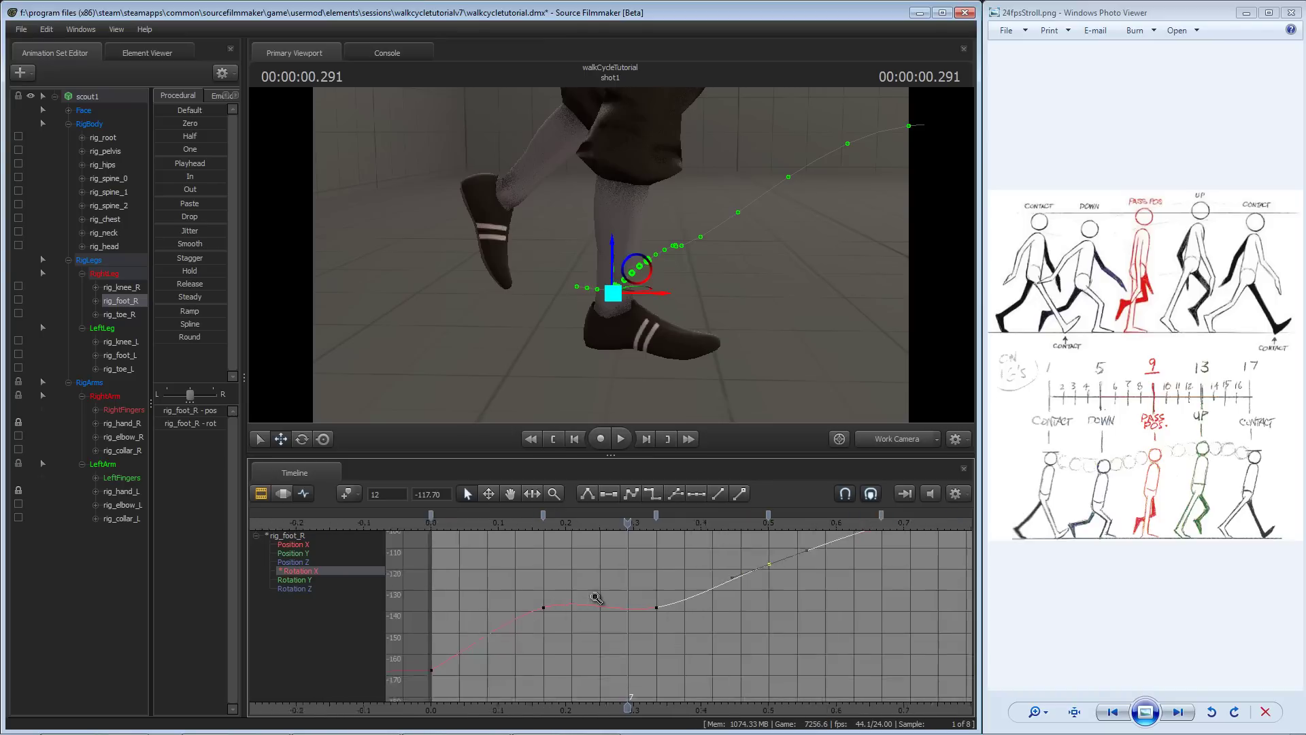
middle_click_drag(605, 609, 631, 602)
left_click(556, 598)
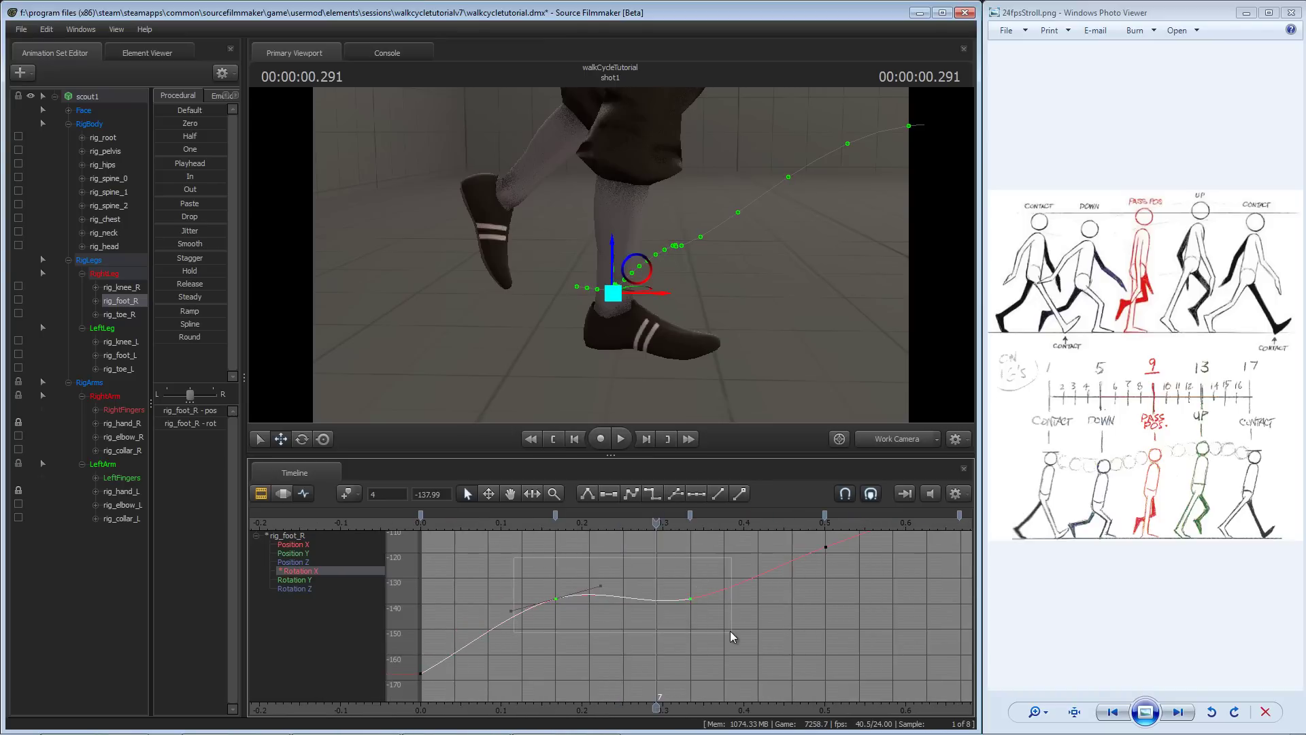
left_click_drag(731, 632, 729, 631)
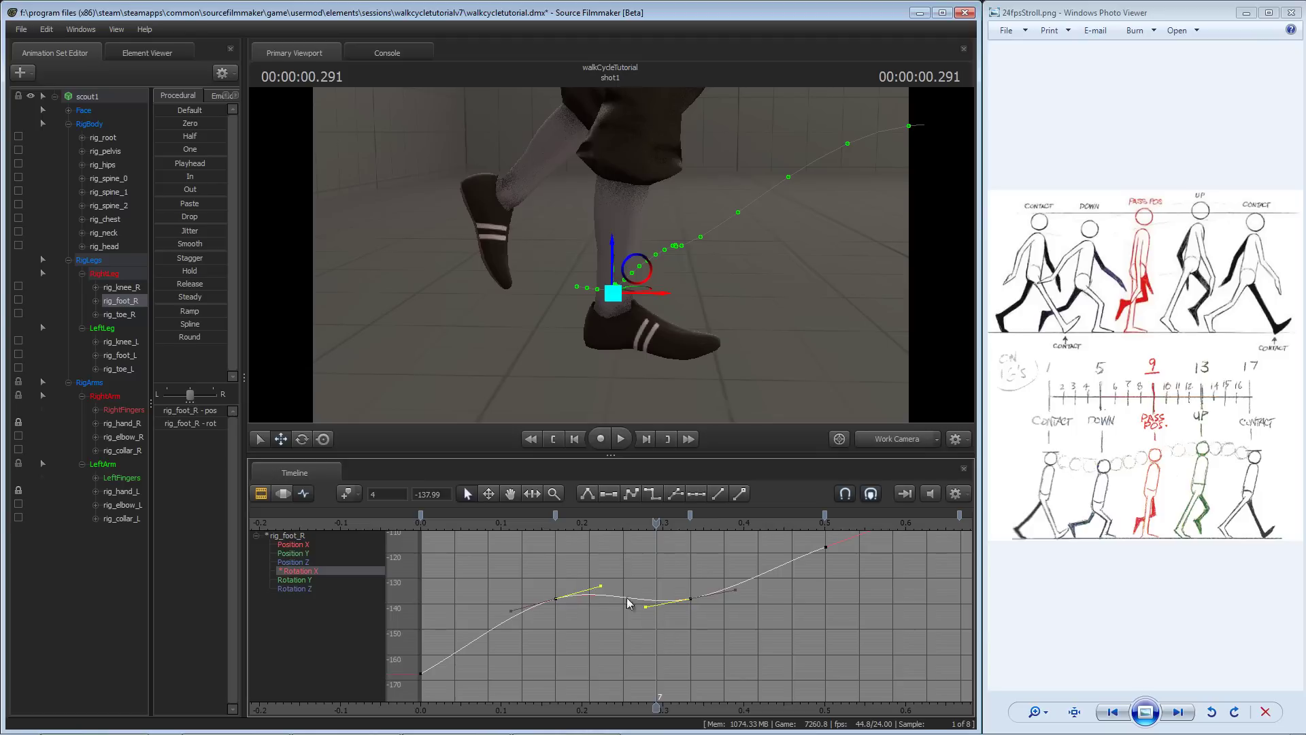
left_click(608, 494)
left_click_drag(656, 522, 690, 523)
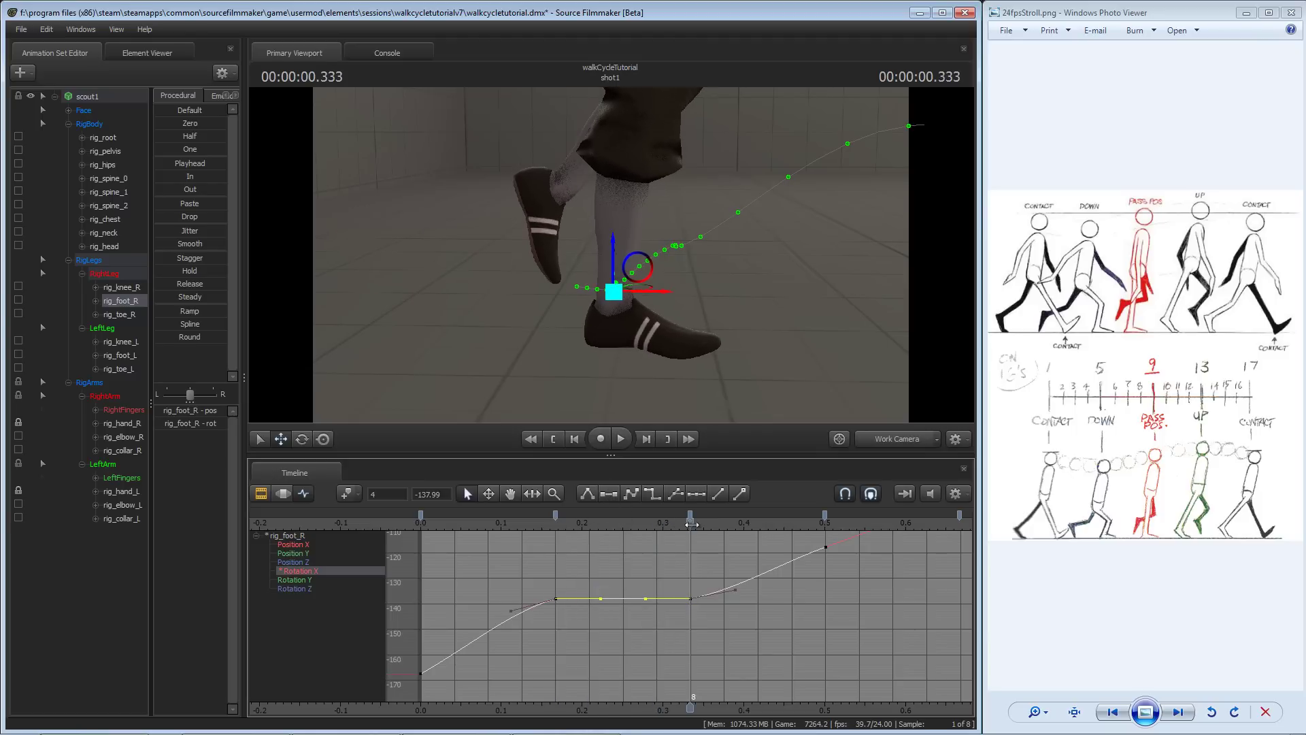
- Show all of the right foot's position and rotation curves and flatten their inner tangents between frames 4 and 8
left_click(329, 535)
scroll(621, 600, "down", 3)
middle_click_drag(609, 600, 572, 607)
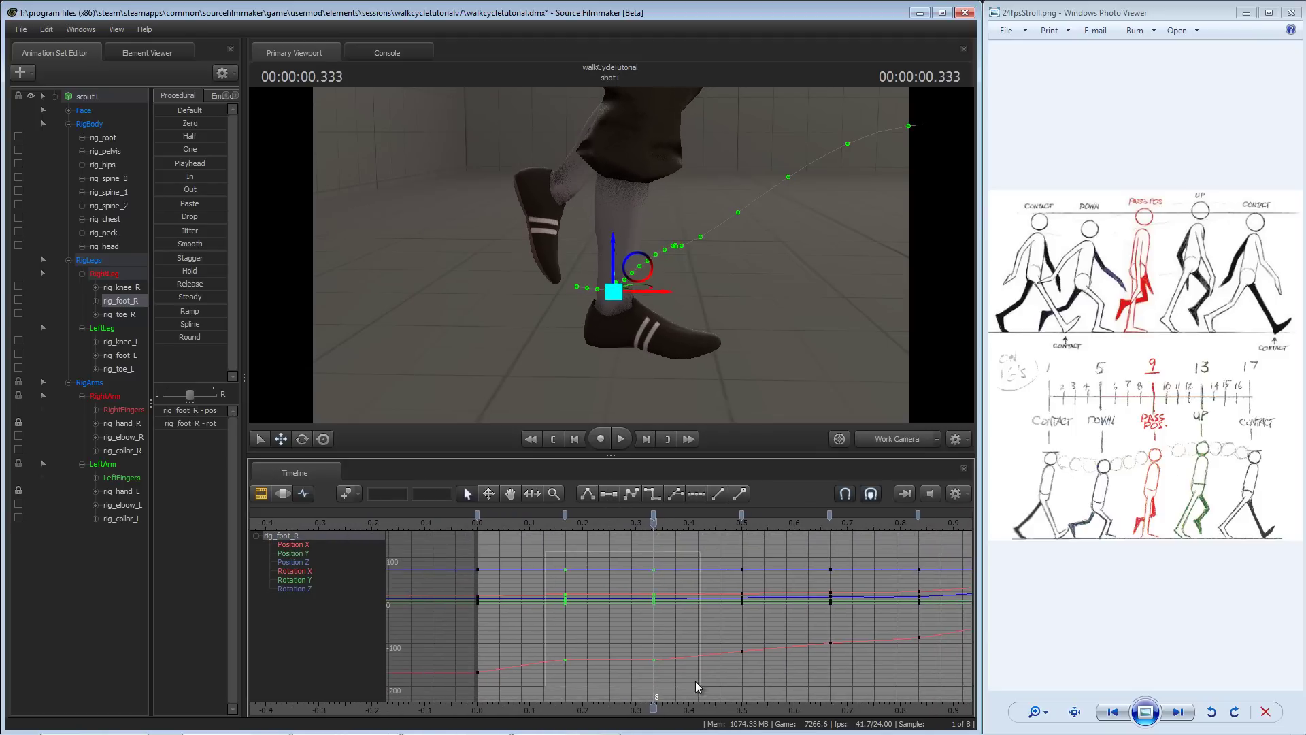
left_click_drag(695, 680, 697, 683)
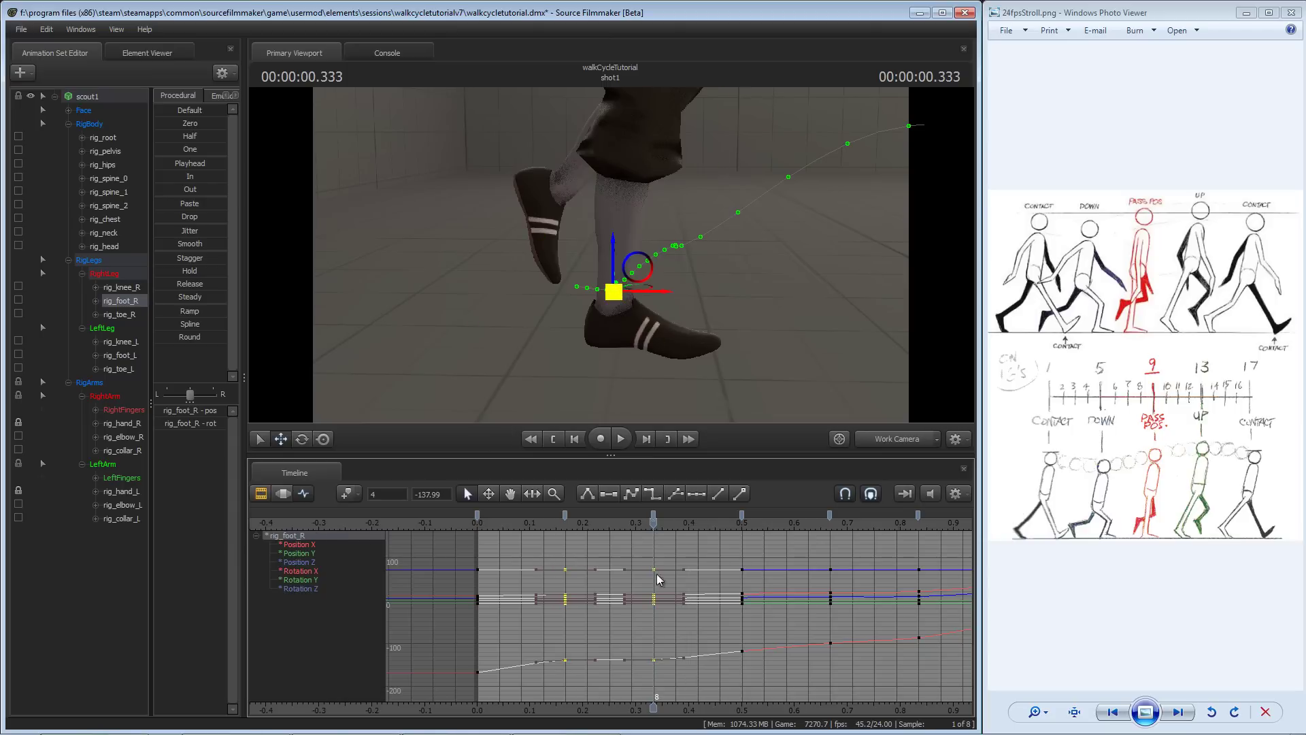
left_click_drag(654, 522, 591, 529)
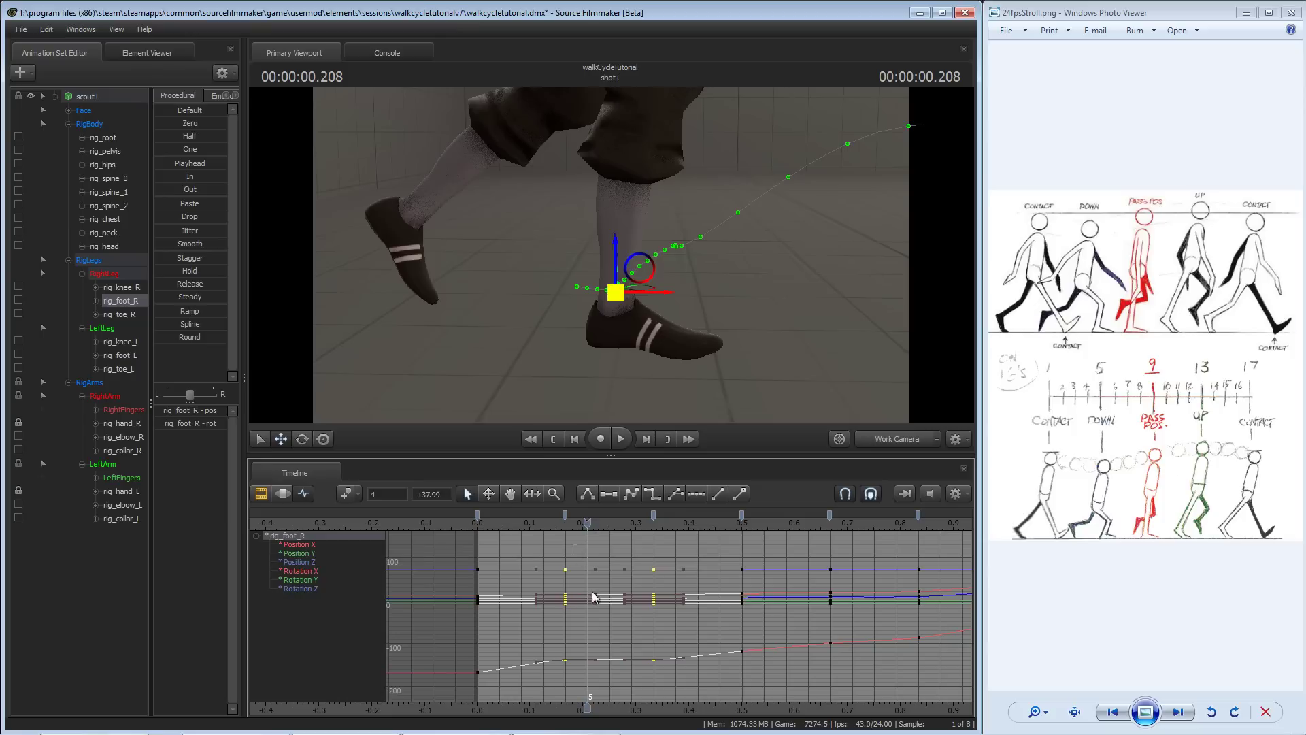
left_click_drag(635, 687, 635, 687)
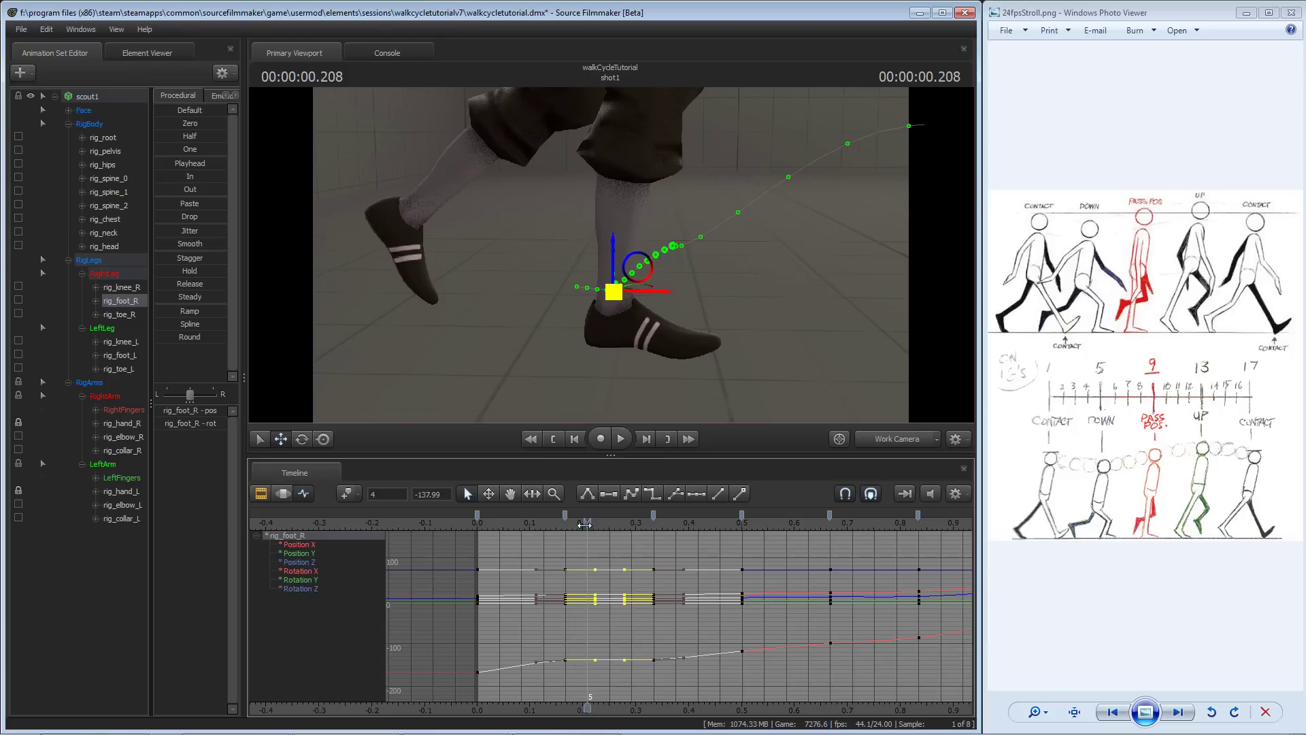
- Scrub through the planted right foot up to frame 19, then return to frame 16 to review the next contact
left_click_drag(585, 525, 631, 525)
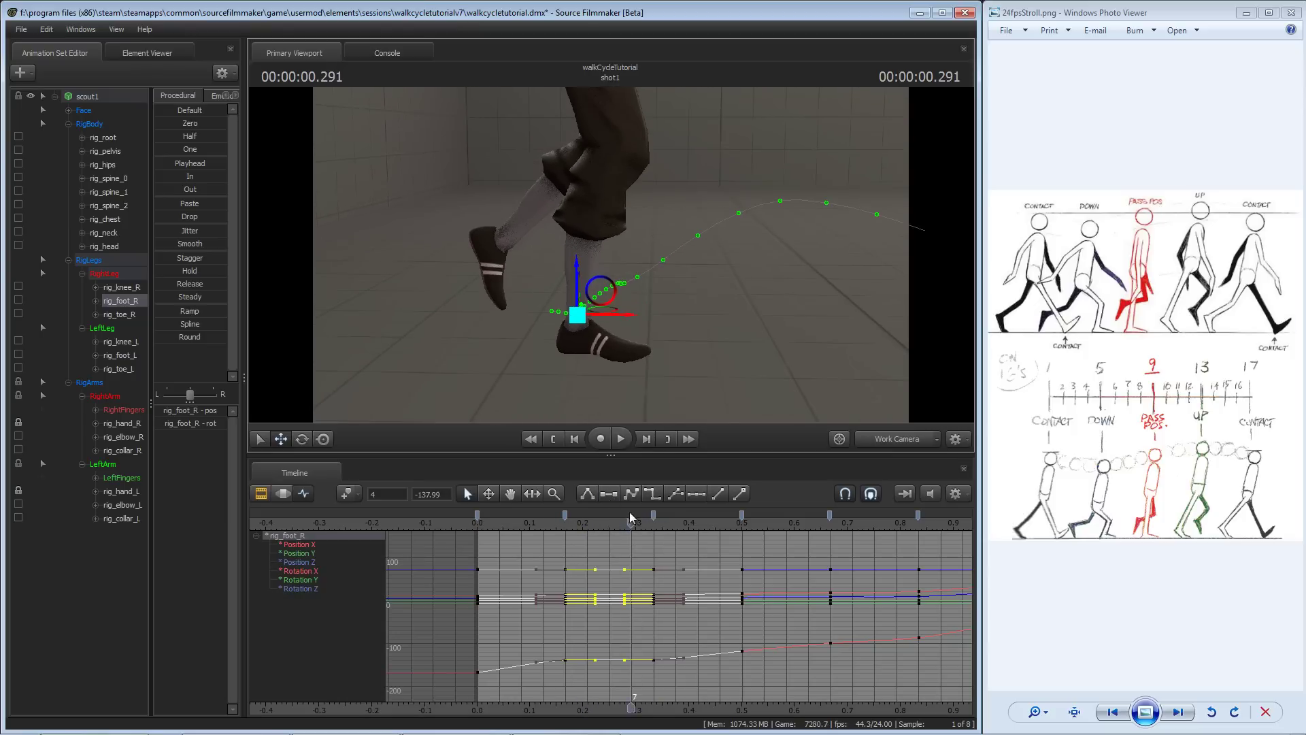
left_click_drag(631, 518, 888, 531)
left_click_drag(674, 375, 757, 400)
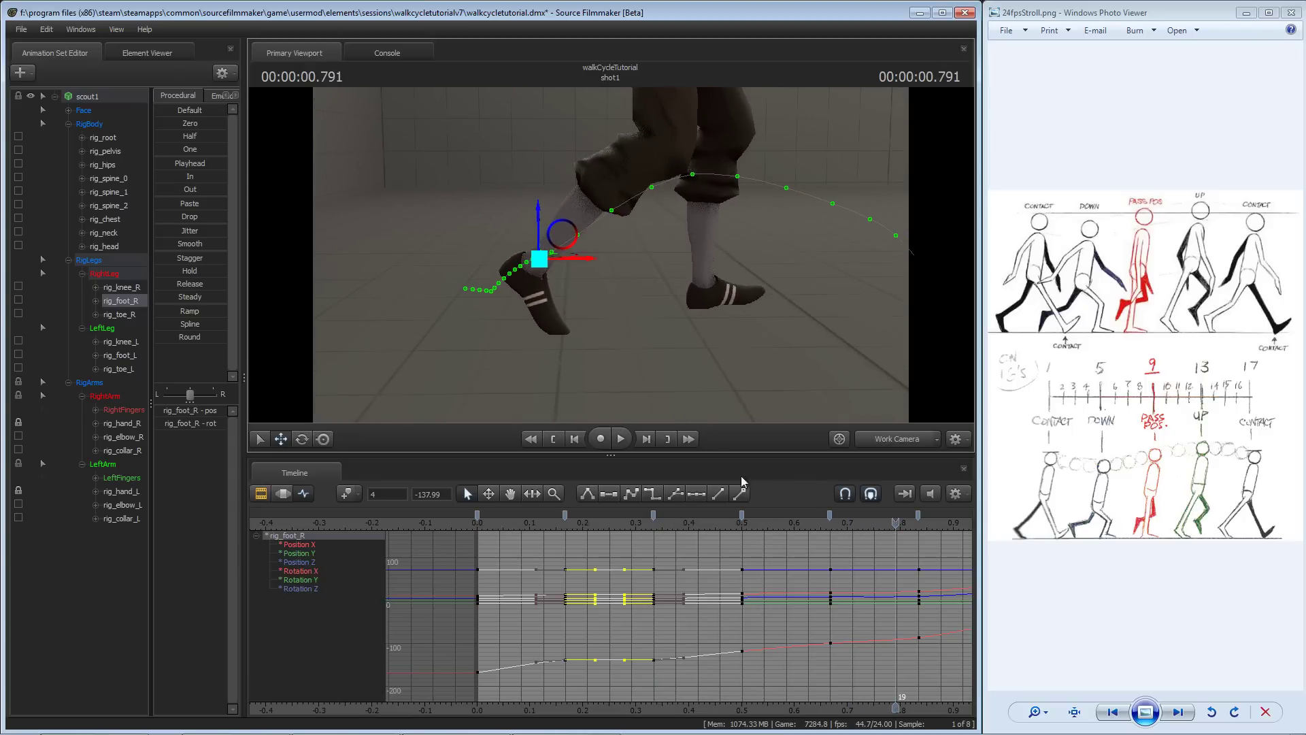
left_click_drag(894, 521, 831, 533)
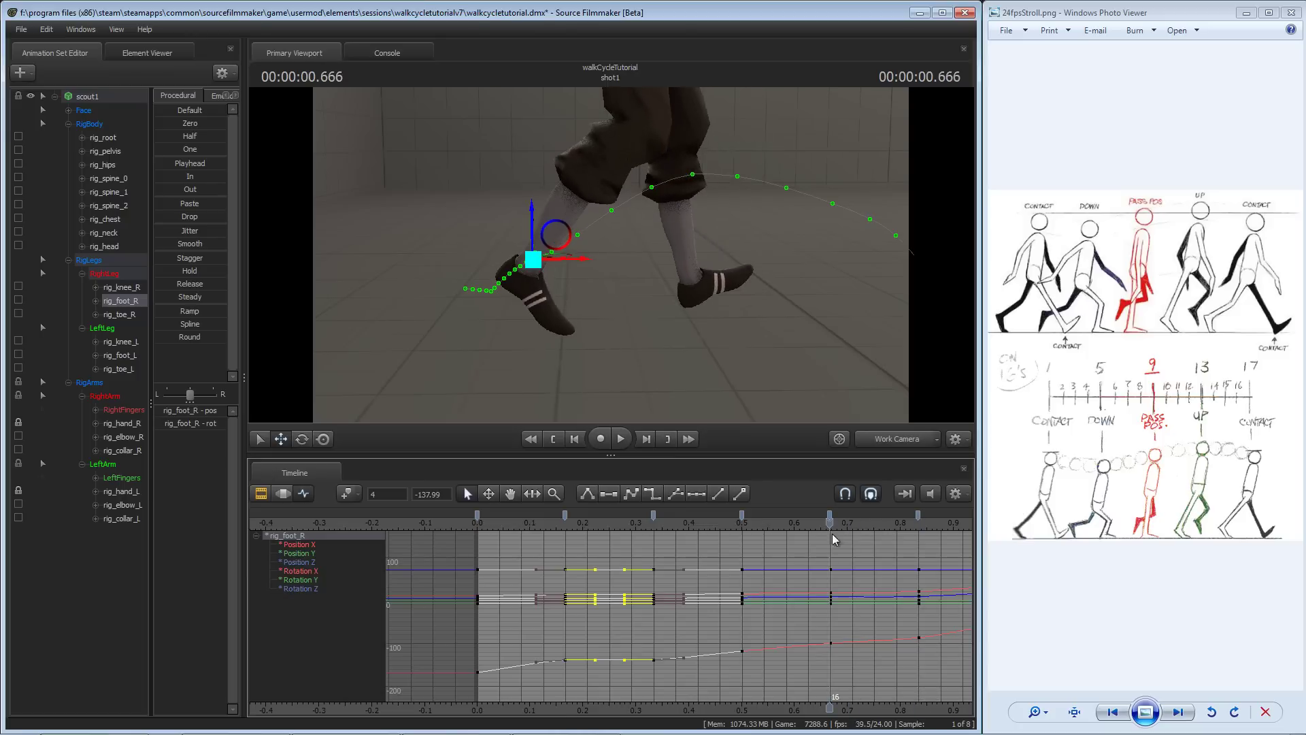
- Inspect the inner tangents of all the right foot's position and rotation curves between the keys at frames 16 and 20
middle_click_drag(886, 576, 561, 583)
scroll(682, 570, "up", 4)
scroll(649, 584, "up", 2)
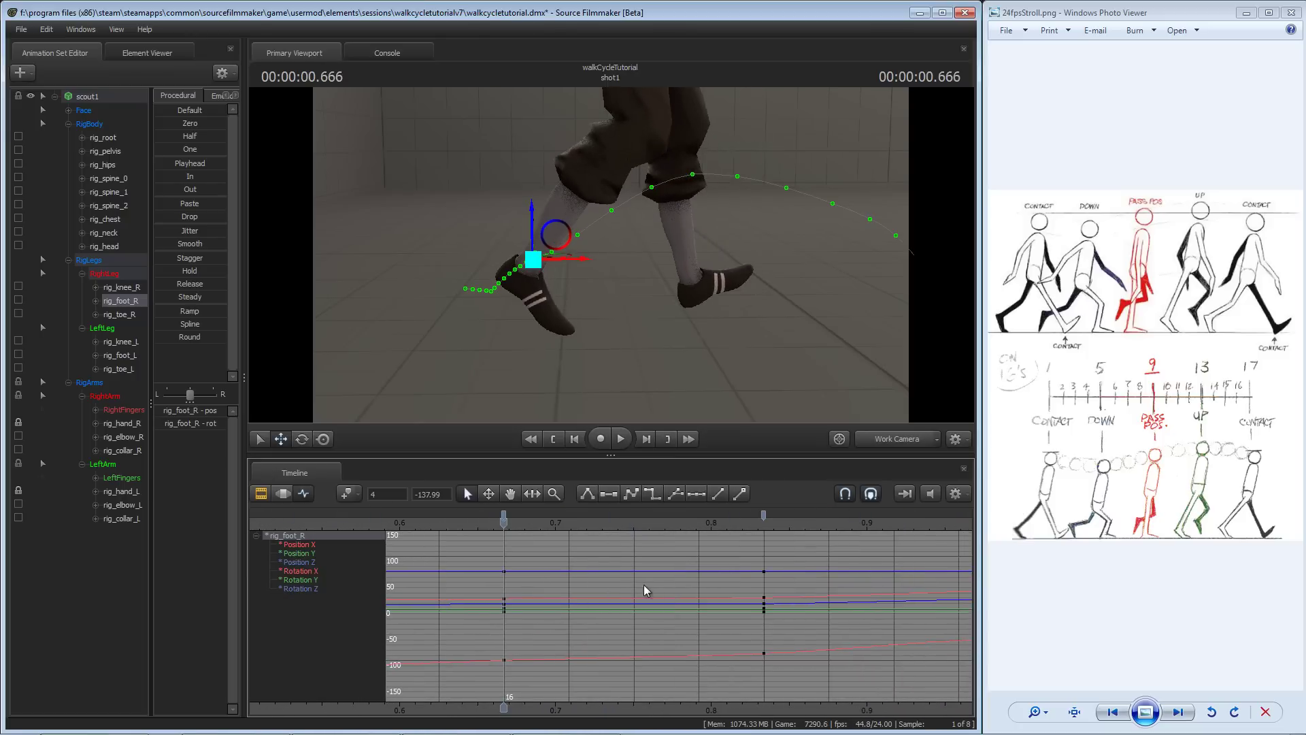
left_click_drag(549, 528, 755, 536)
right_click(502, 510)
left_click(476, 523)
left_click(515, 548)
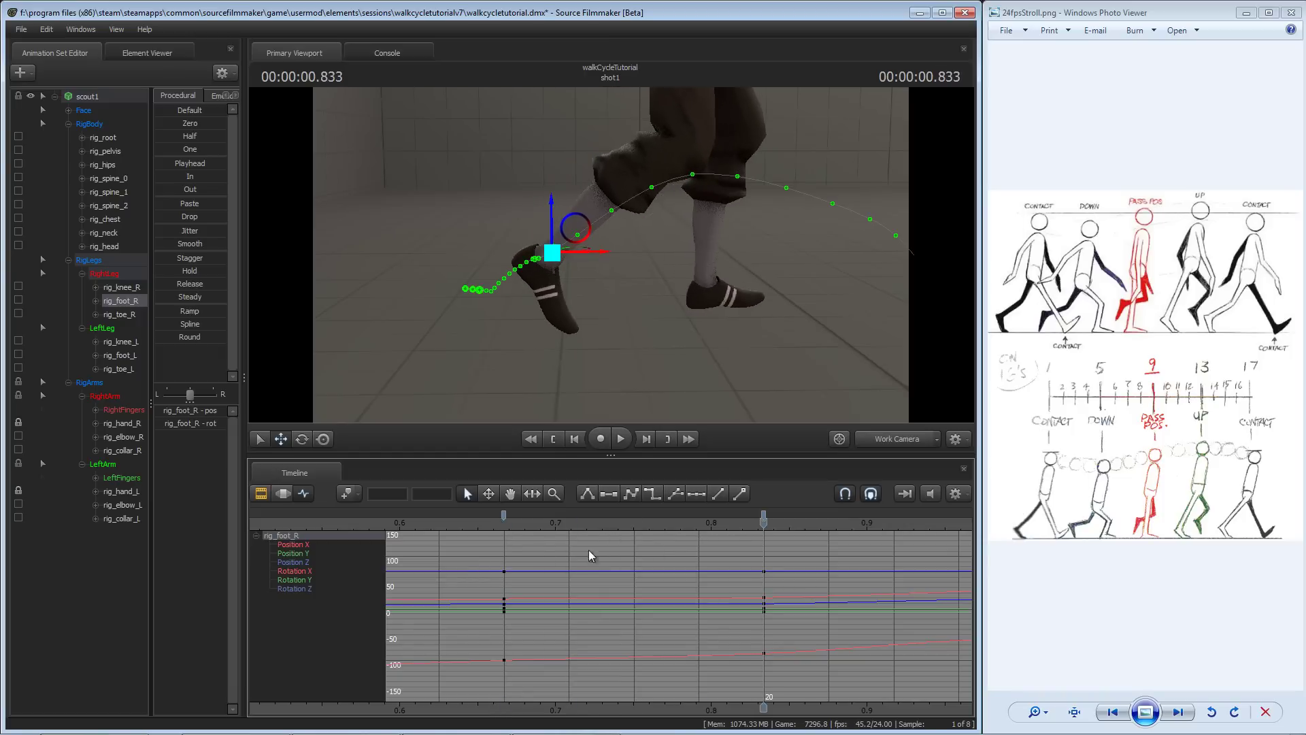
left_click_drag(530, 559, 729, 691)
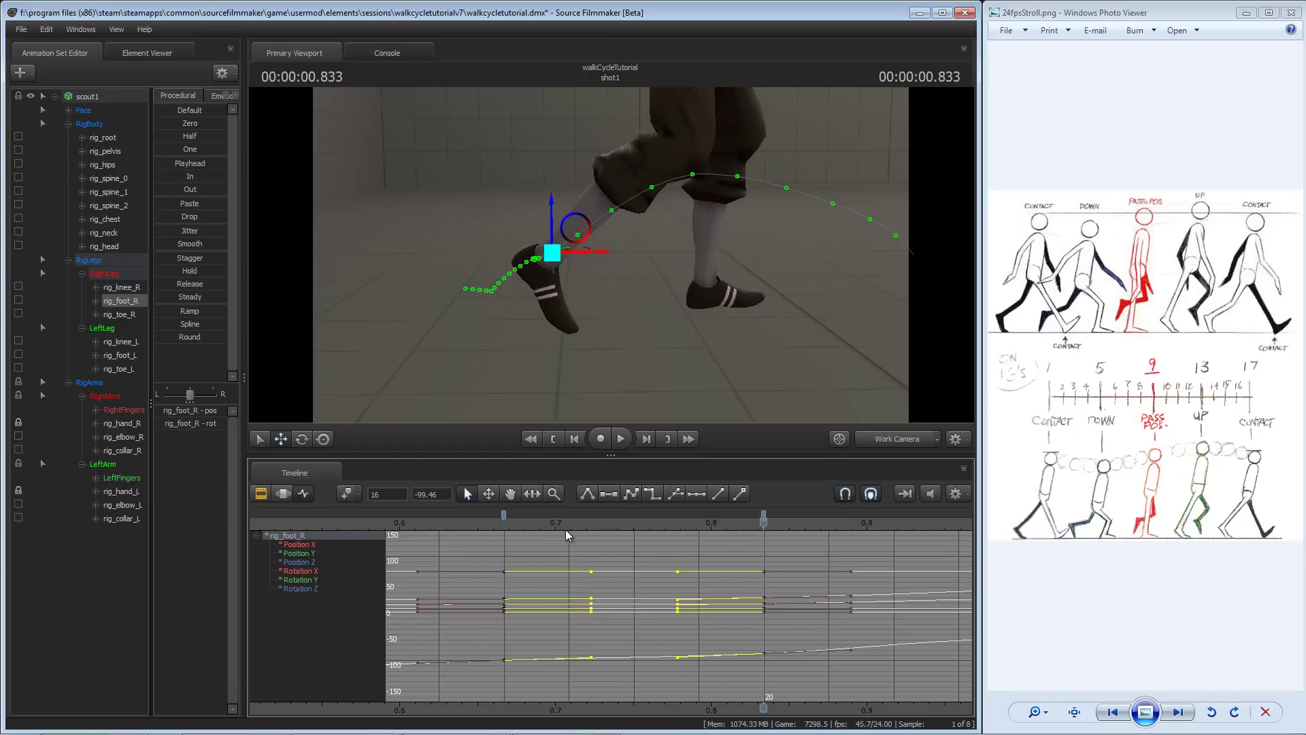
mouse_move(762, 522)
left_mouse_down()
mouse_move(512, 527)
mouse_move(763, 528)
left_mouse_up()
scroll(769, 581, "down", 3)
scroll(713, 578, "down", 3)
middle_click_drag(766, 377, 738, 382)
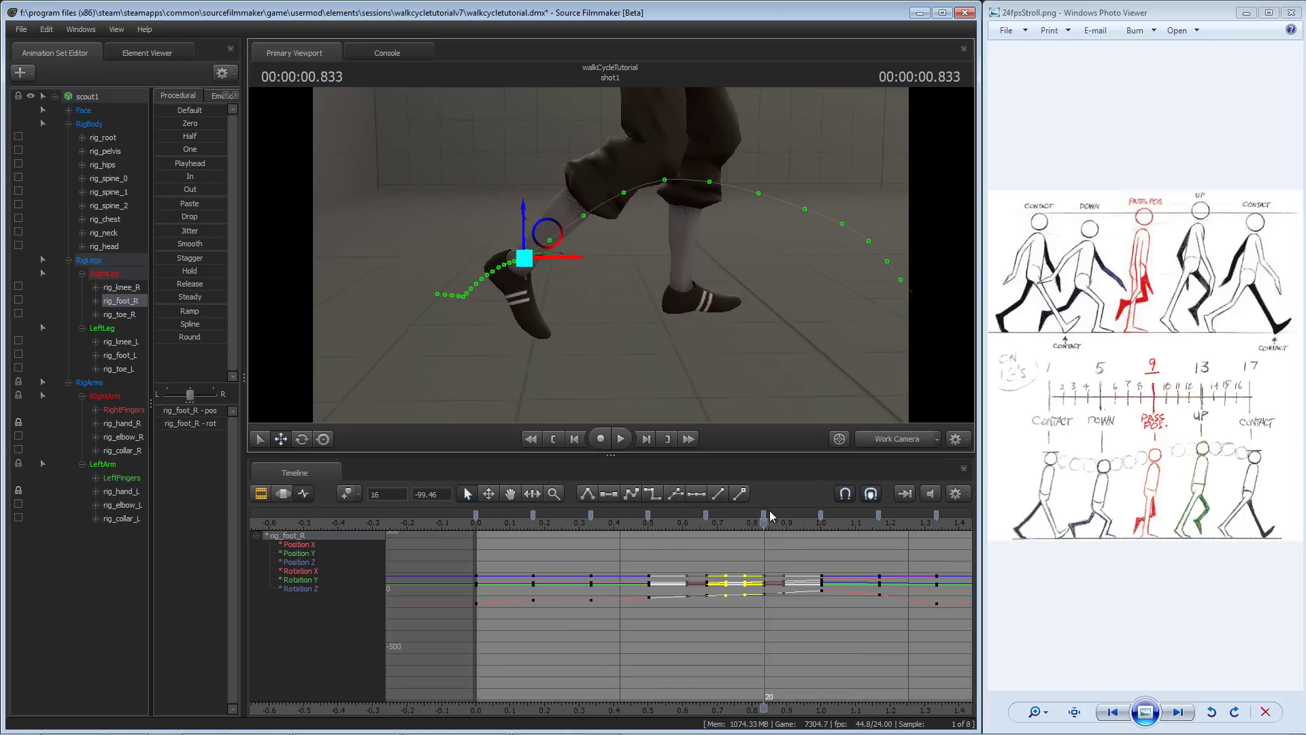
- Flatten the left foot's inner position and rotation tangents between the keys at frames 20 and 24
mouse_move(770, 517)
left_mouse_down()
mouse_move(883, 524)
mouse_move(761, 528)
mouse_move(806, 527)
mouse_move(792, 526)
left_mouse_up()
left_click(685, 286, "ctrl")
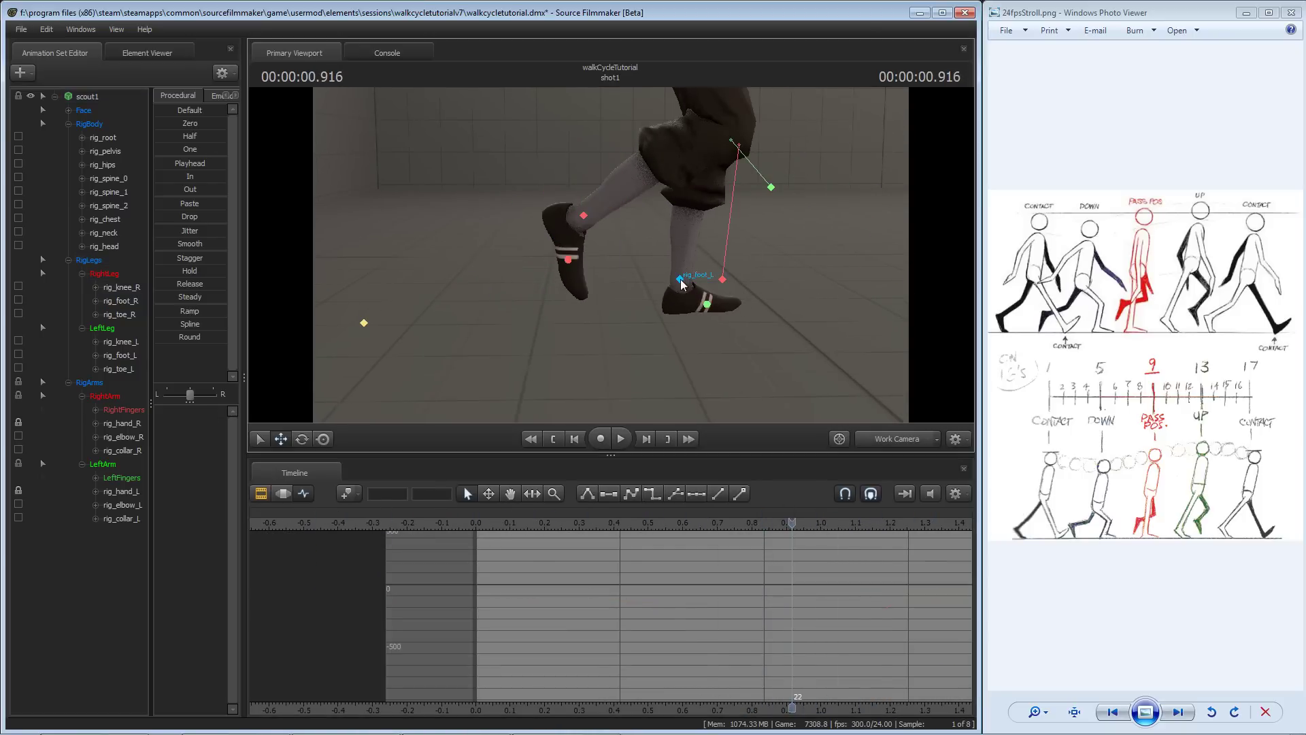
left_click(681, 281, "ctrl")
middle_click_drag(708, 326, 648, 308)
scroll(772, 581, "down", 1)
middle_click_drag(756, 584, 671, 572)
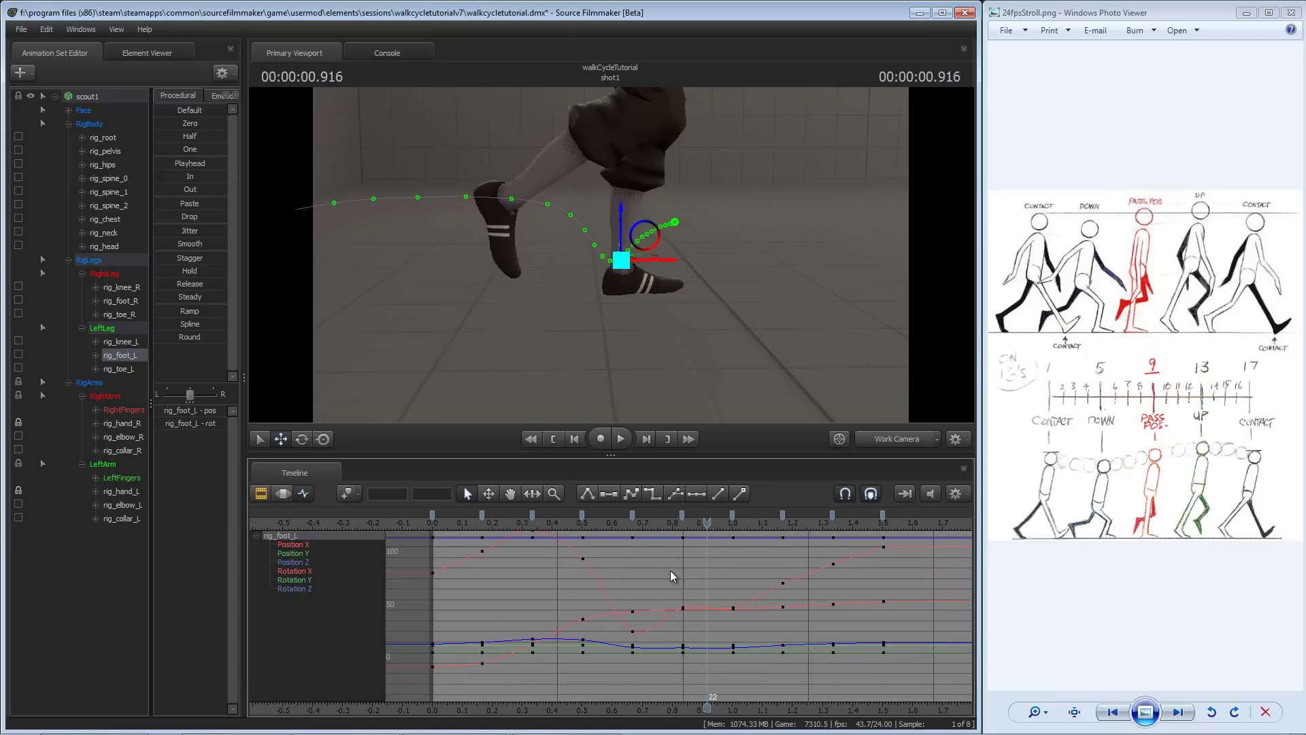
scroll(572, 613, "up", 6)
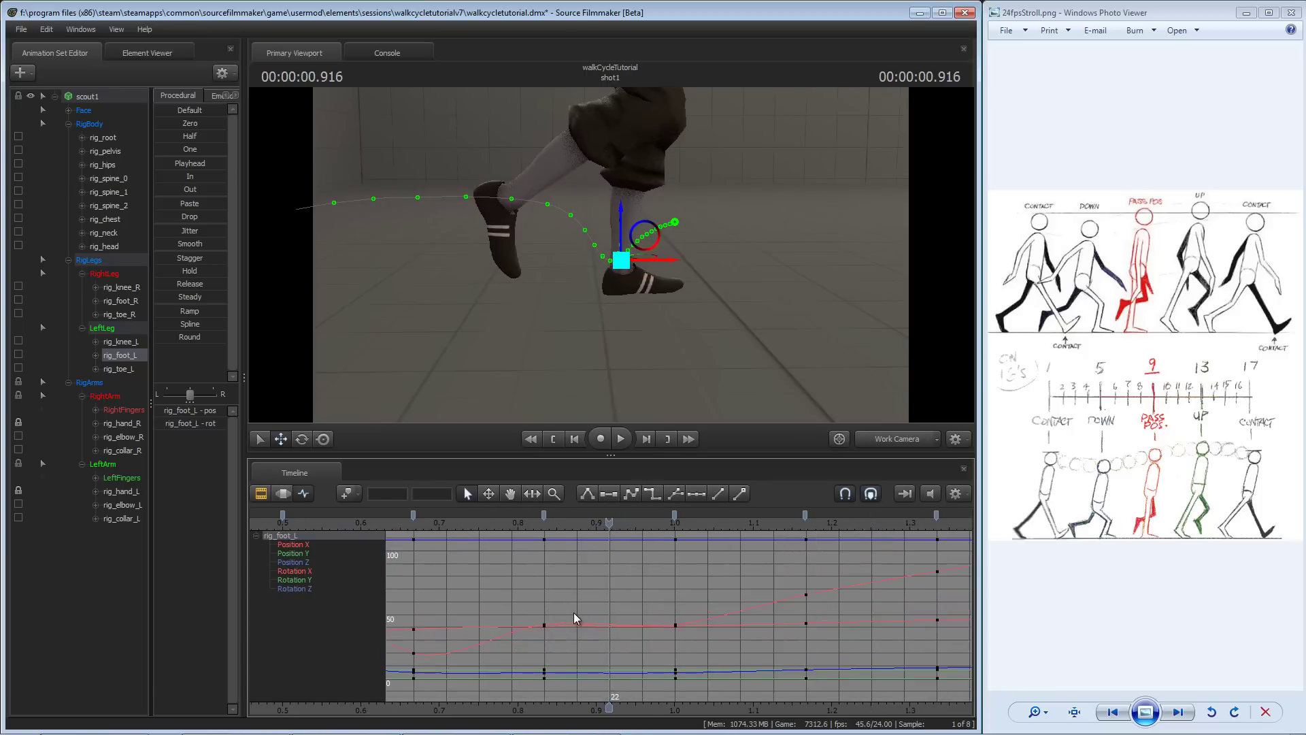
mouse_move(609, 524)
left_mouse_down()
mouse_move(555, 526)
mouse_move(608, 527)
left_mouse_up()
scroll(561, 578, "down", 5)
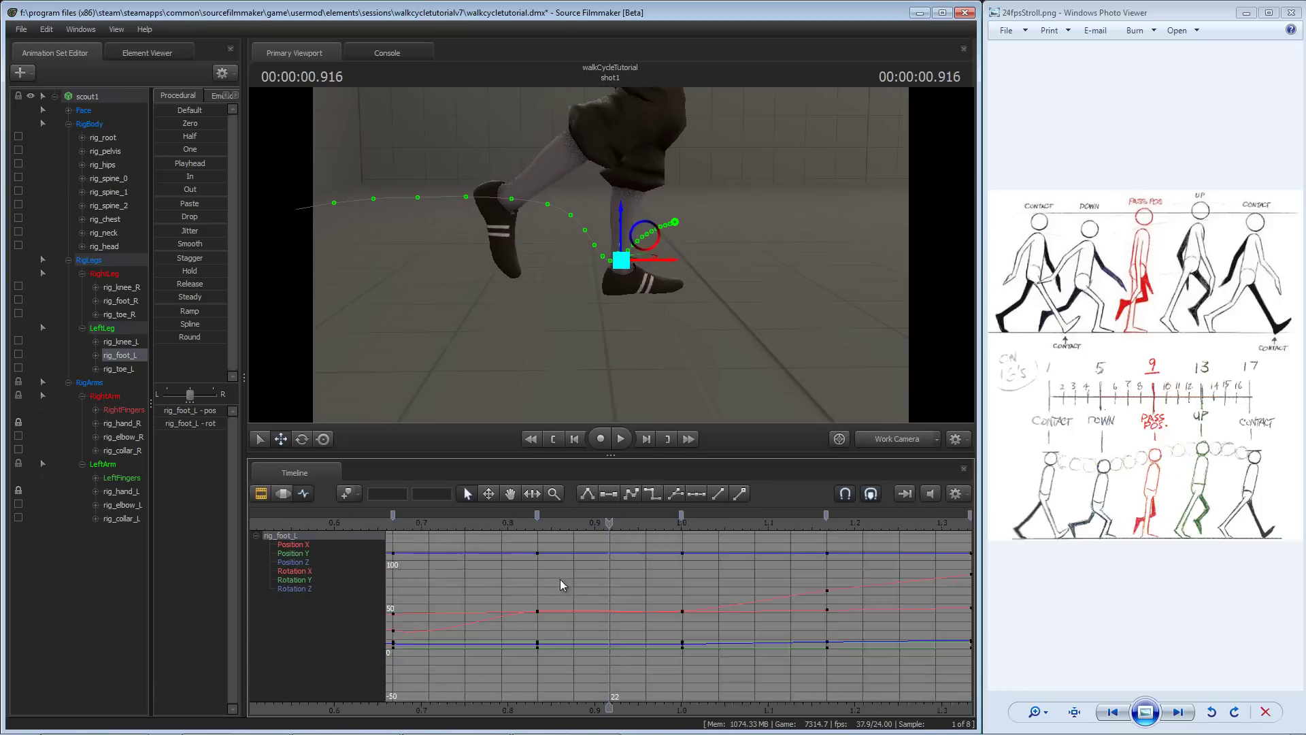
middle_click_drag(521, 543, 512, 544)
key("Left")
left_click_drag(513, 545, 646, 664)
left_click(603, 496)
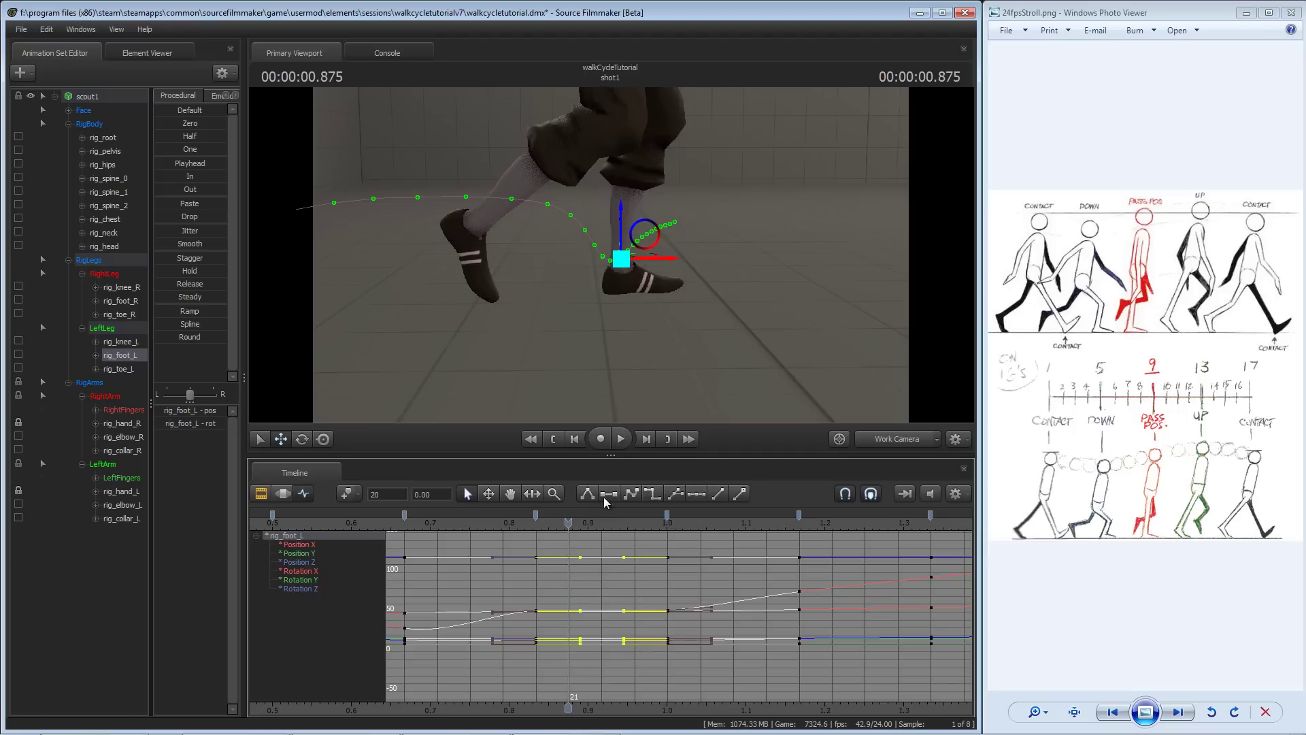
- Play back the walk cycle from frame 0 to check the planted feet, and save the session
left_click_drag(568, 522, 864, 529)
scroll(630, 583, "down", 5)
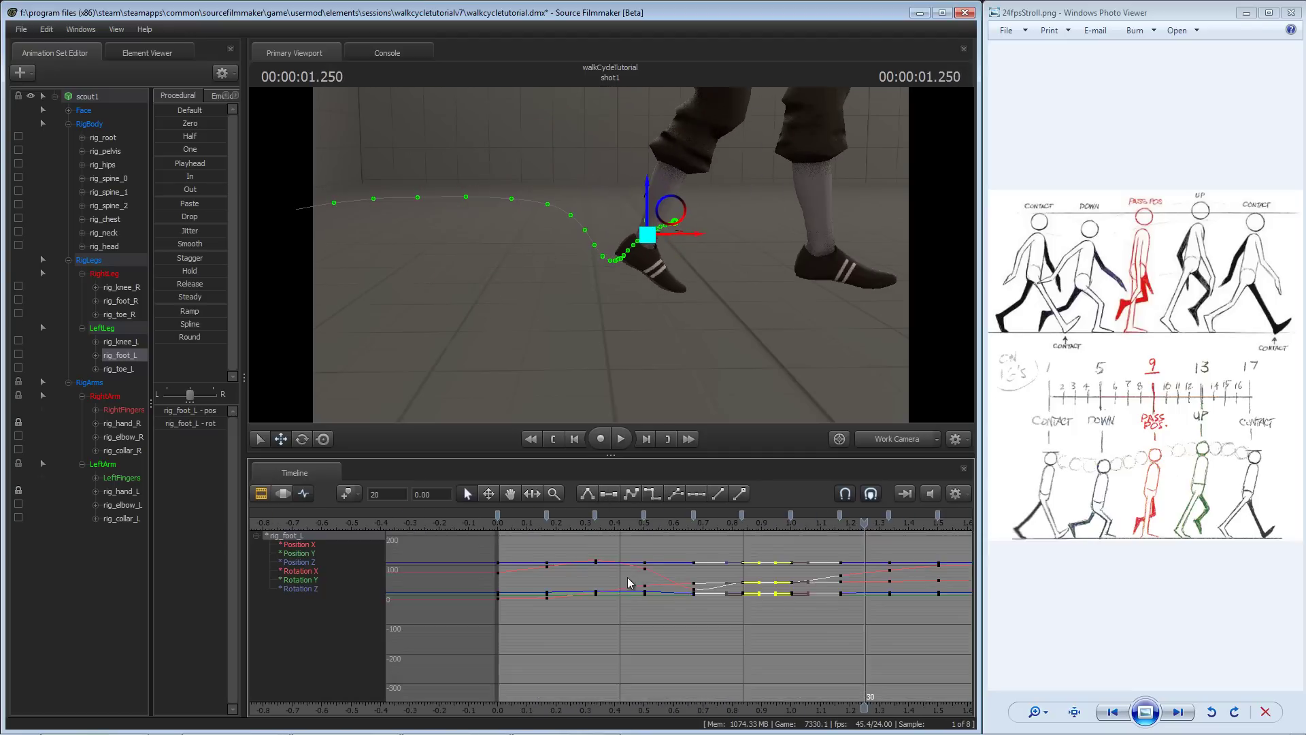
middle_click_drag(629, 583, 602, 604)
key("space")
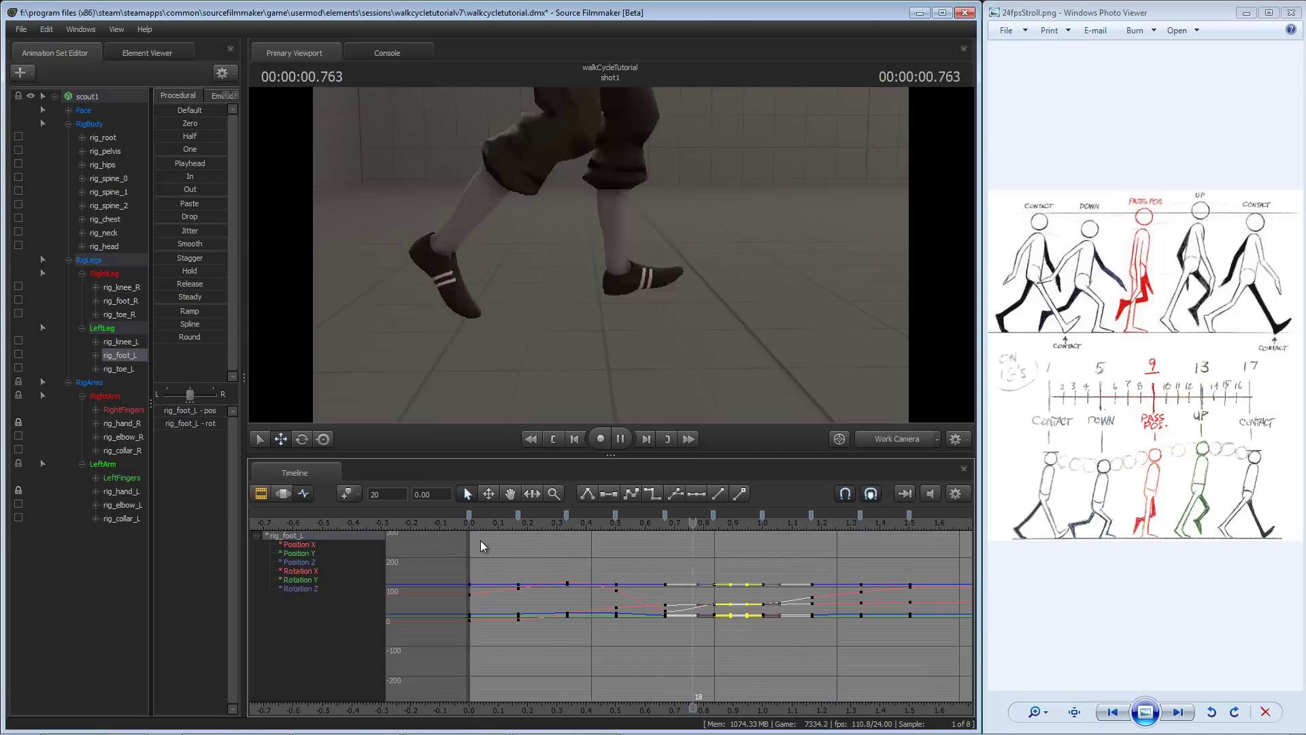
left_click(468, 523)
key("space")
key("space")
key("s")
left_click_drag(602, 236, 601, 235)
left_click(466, 524)
key("space")
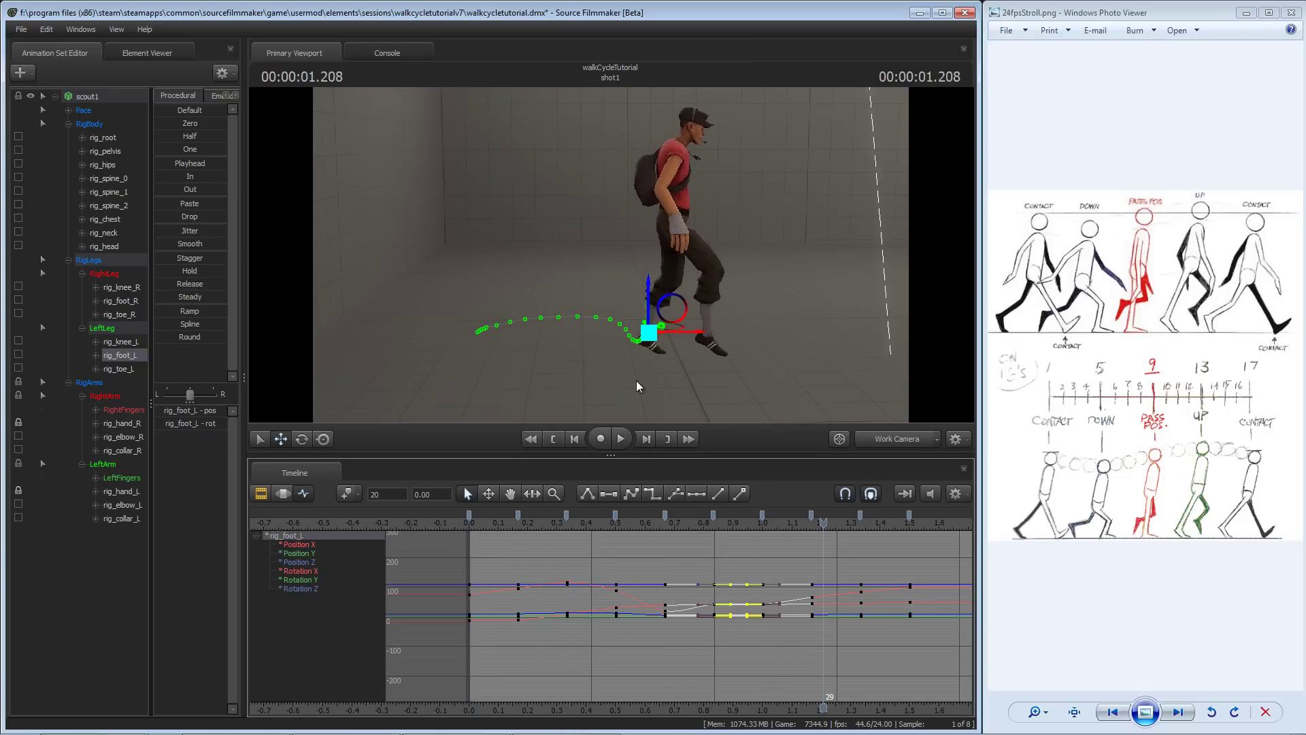
key("ctrl+s")
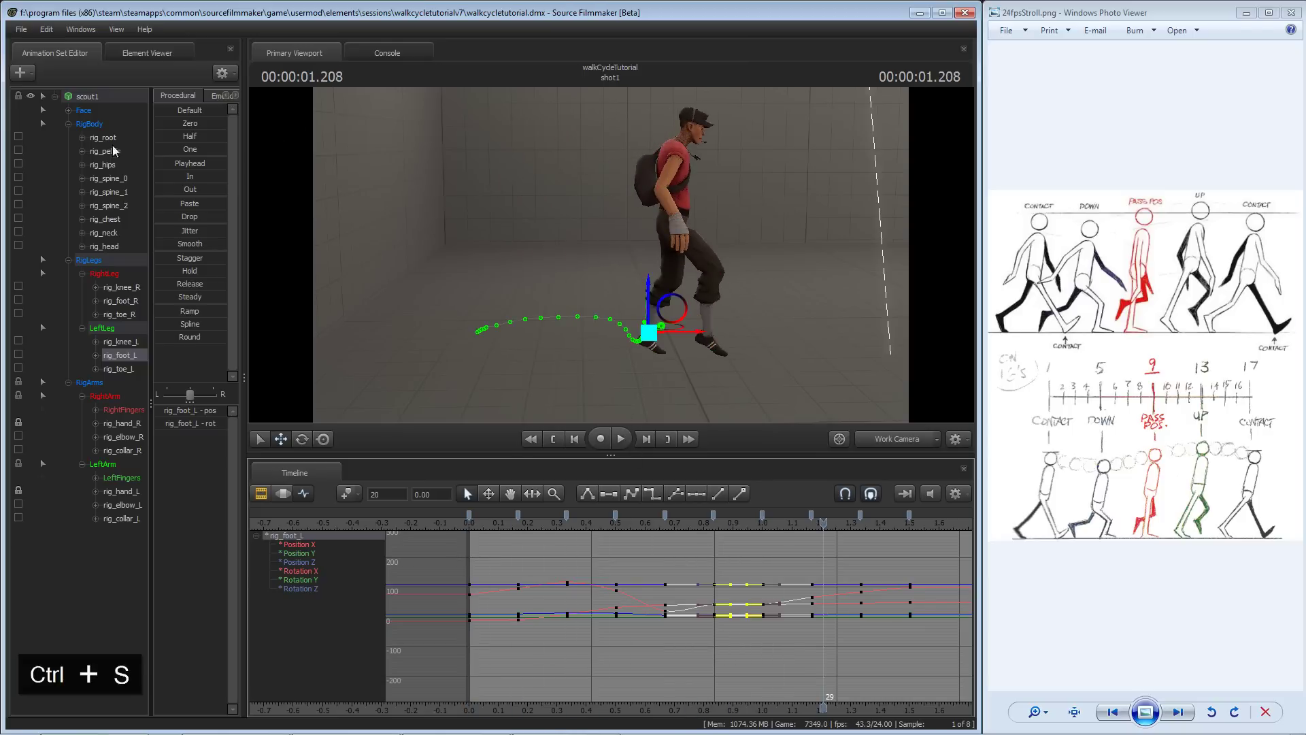
- Collapse the RigBody group and unlock the left and right hand controls at frame 0
left_click(69, 123)
left_click(68, 138)
left_click(68, 151)
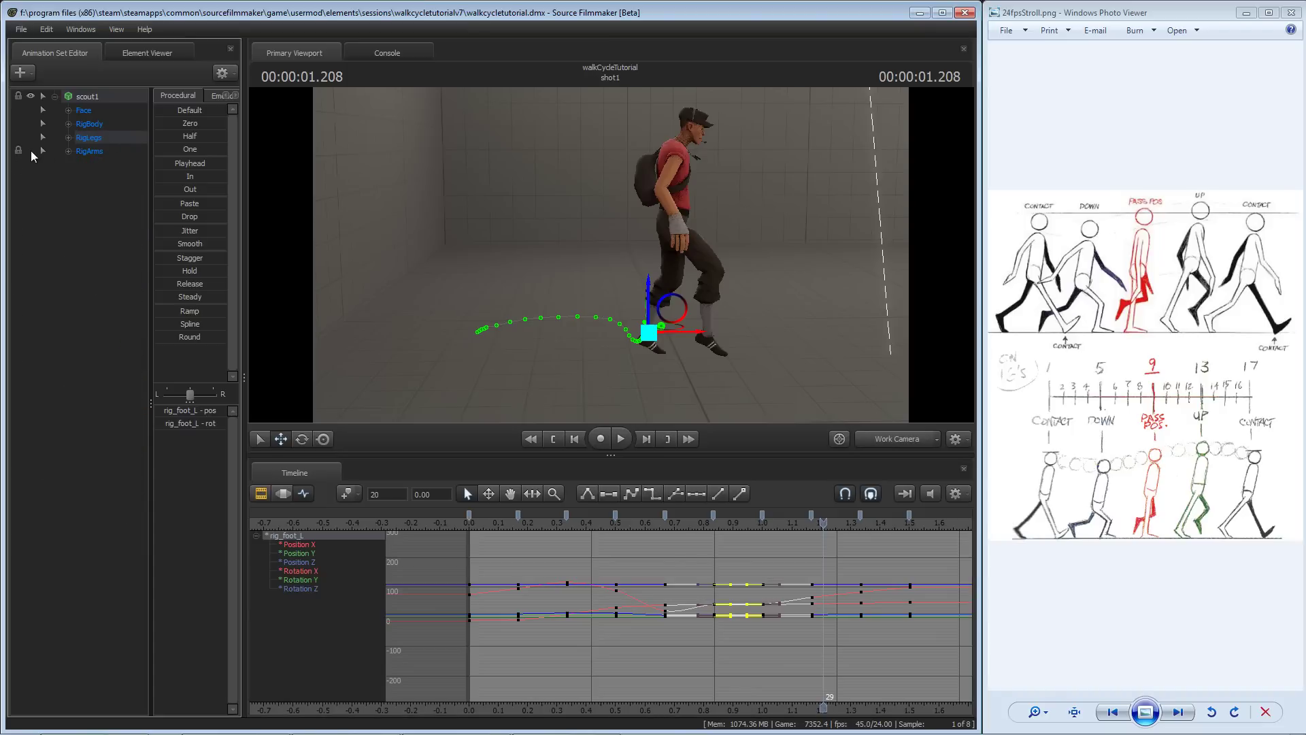
left_click(68, 150)
left_click(68, 137)
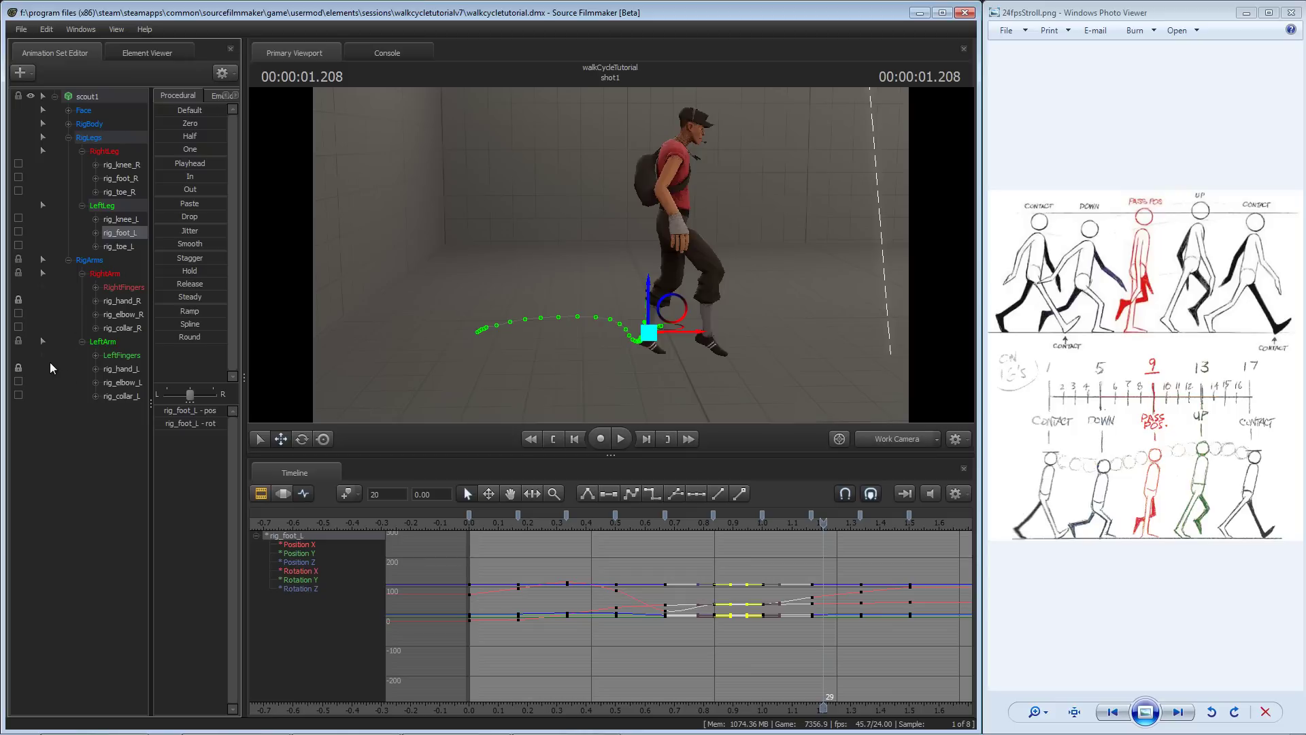
left_click(469, 524)
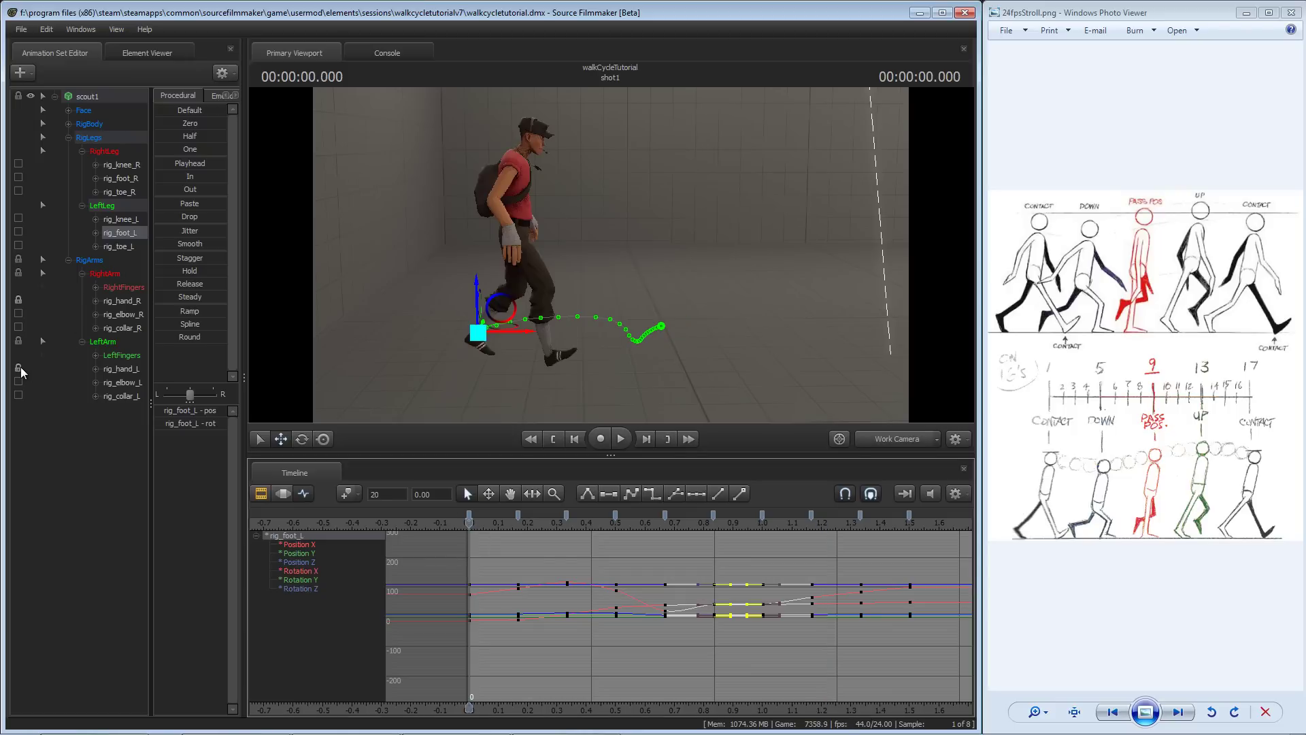
left_click(19, 368)
left_click(16, 300)
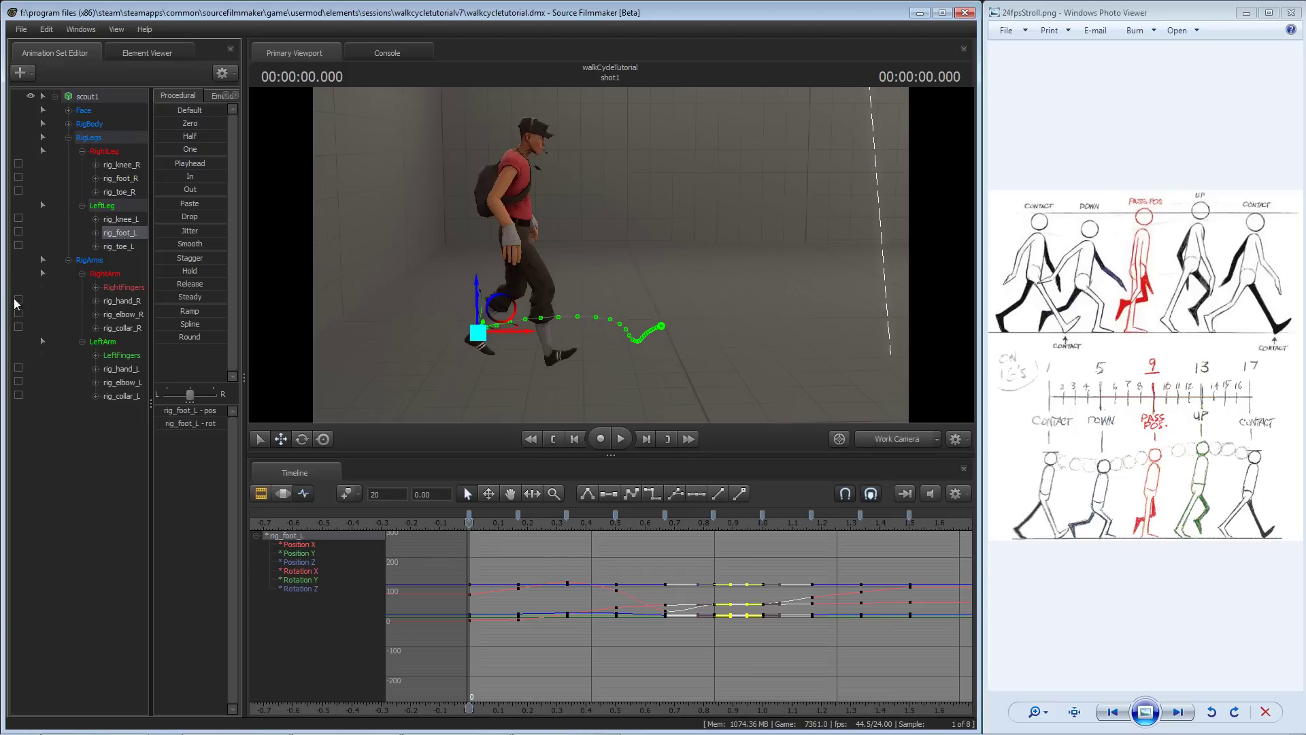
- Examine the right hand's curves and motion path at frames 16 and 8
left_click_drag(475, 517, 665, 520)
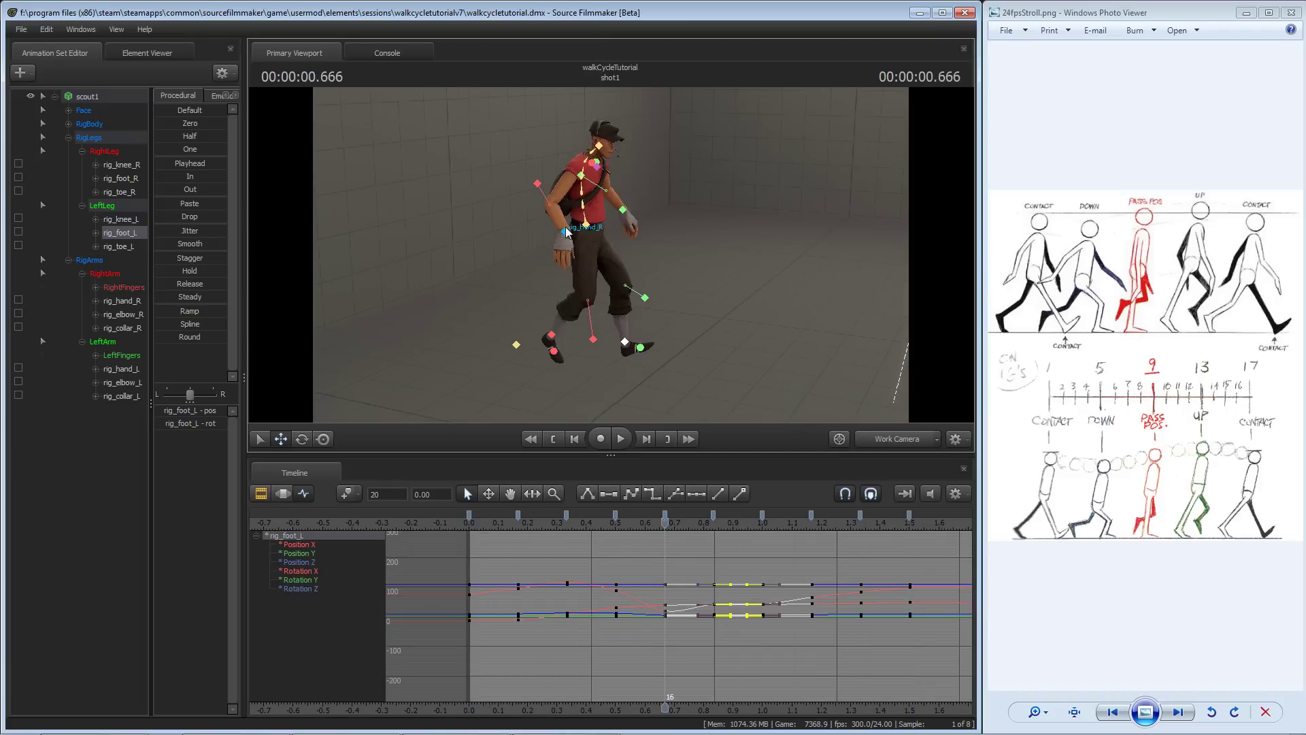
left_click(601, 227)
scroll(702, 616, "down", 3)
middle_click_drag(699, 616, 606, 592)
scroll(610, 602, "up", 2)
scroll(609, 601, "up", 3)
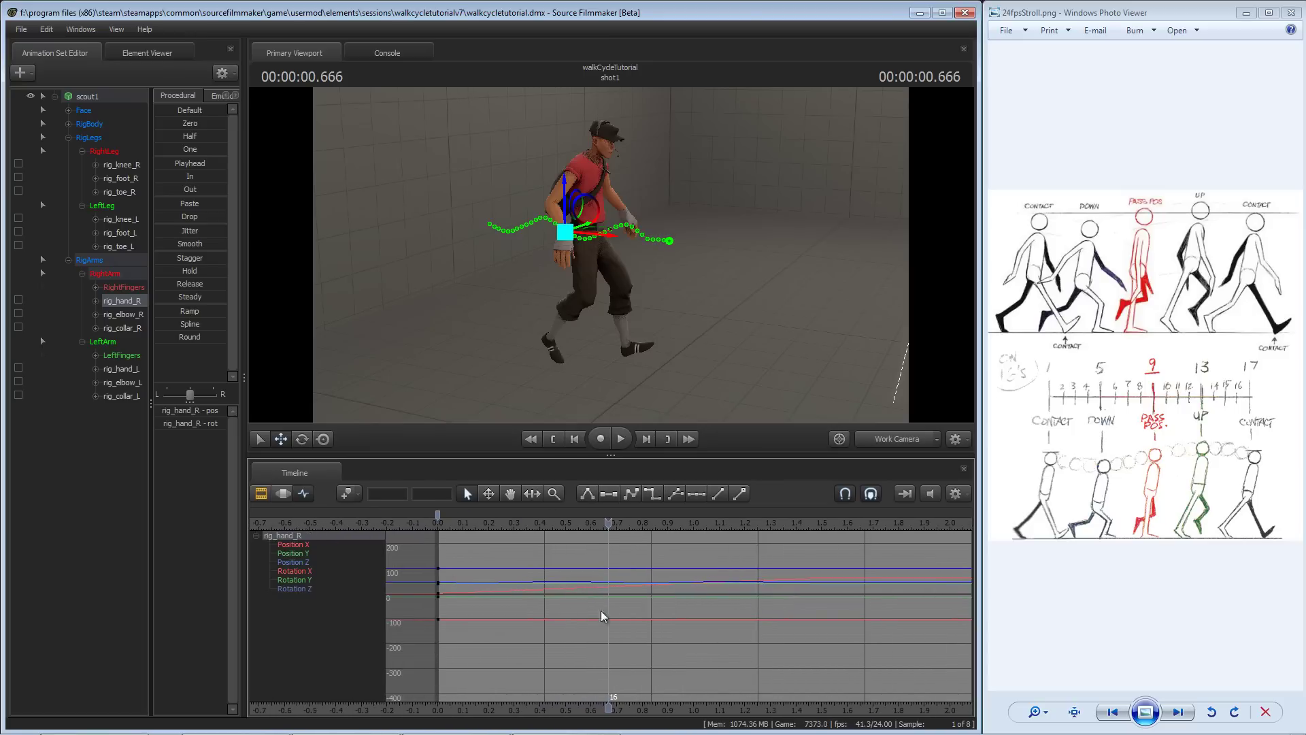
scroll(552, 580, "up", 5, "alt")
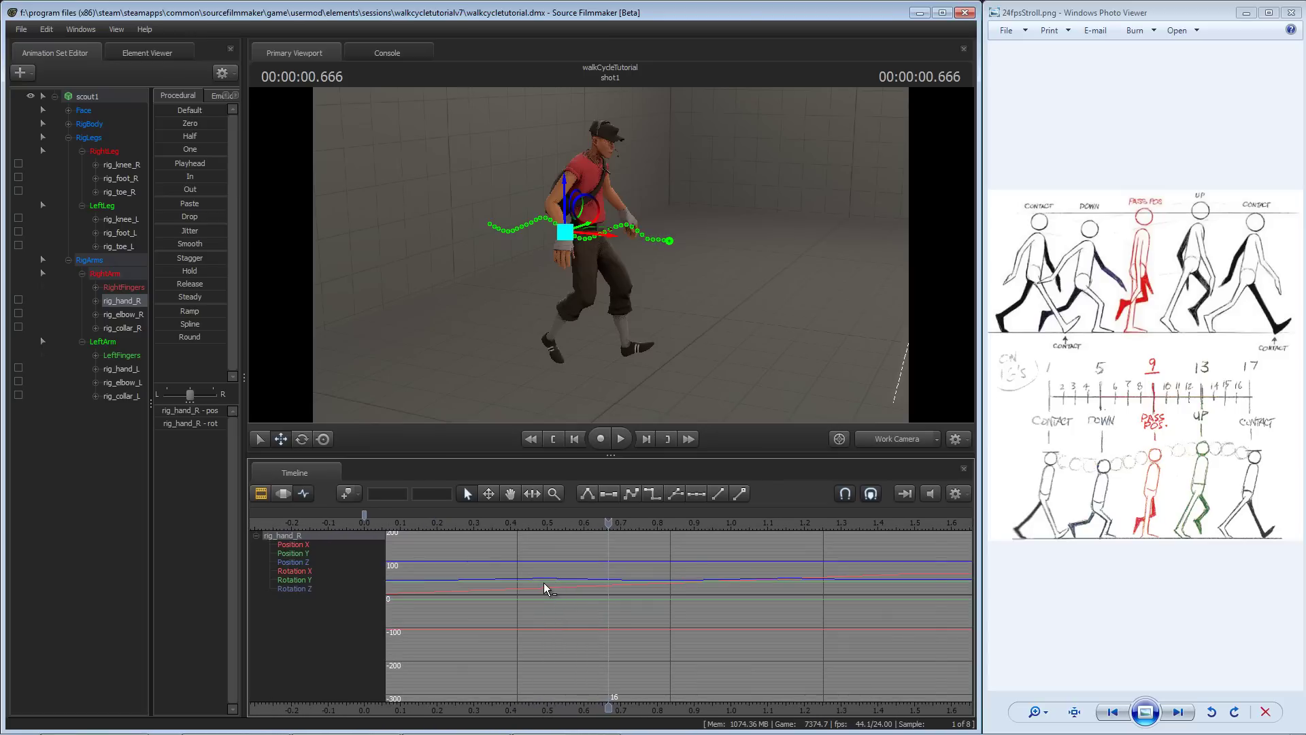
scroll(545, 583, "down", 3, "alt")
left_click_drag(607, 523, 523, 529)
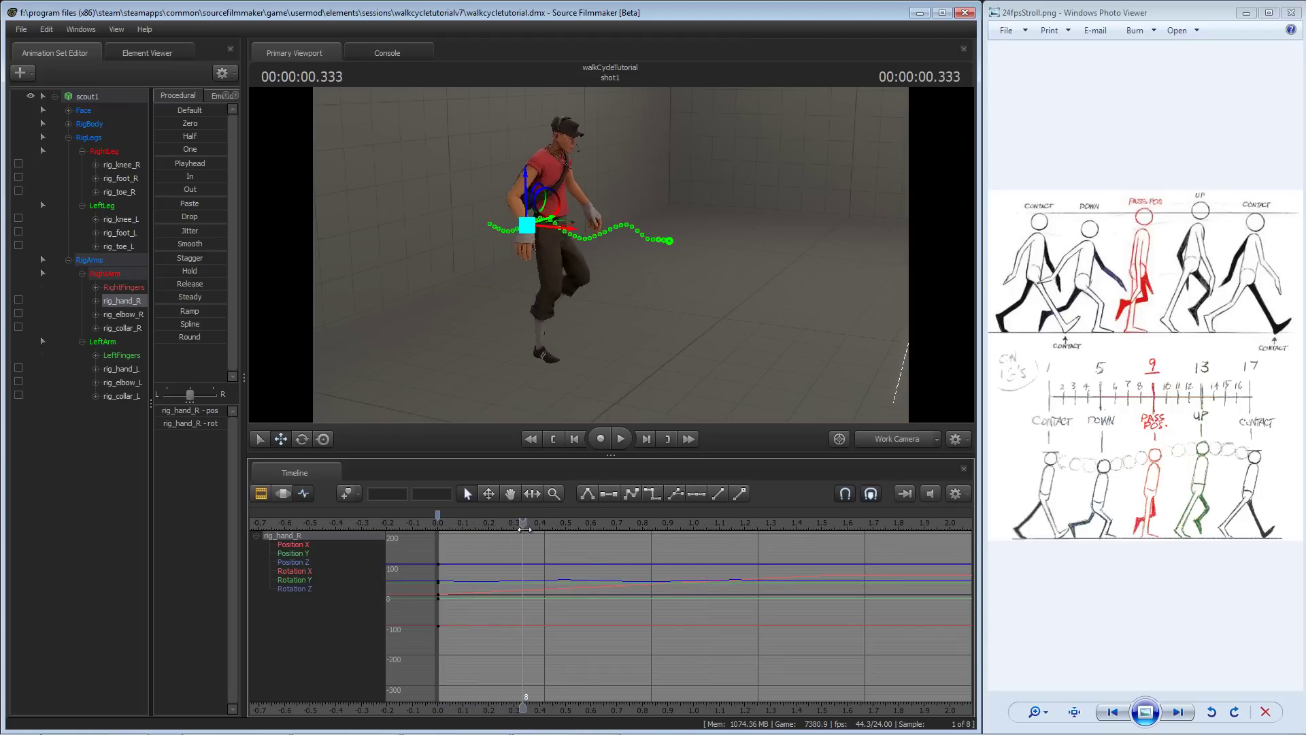
left_click_drag(498, 387, 531, 387, "alt")
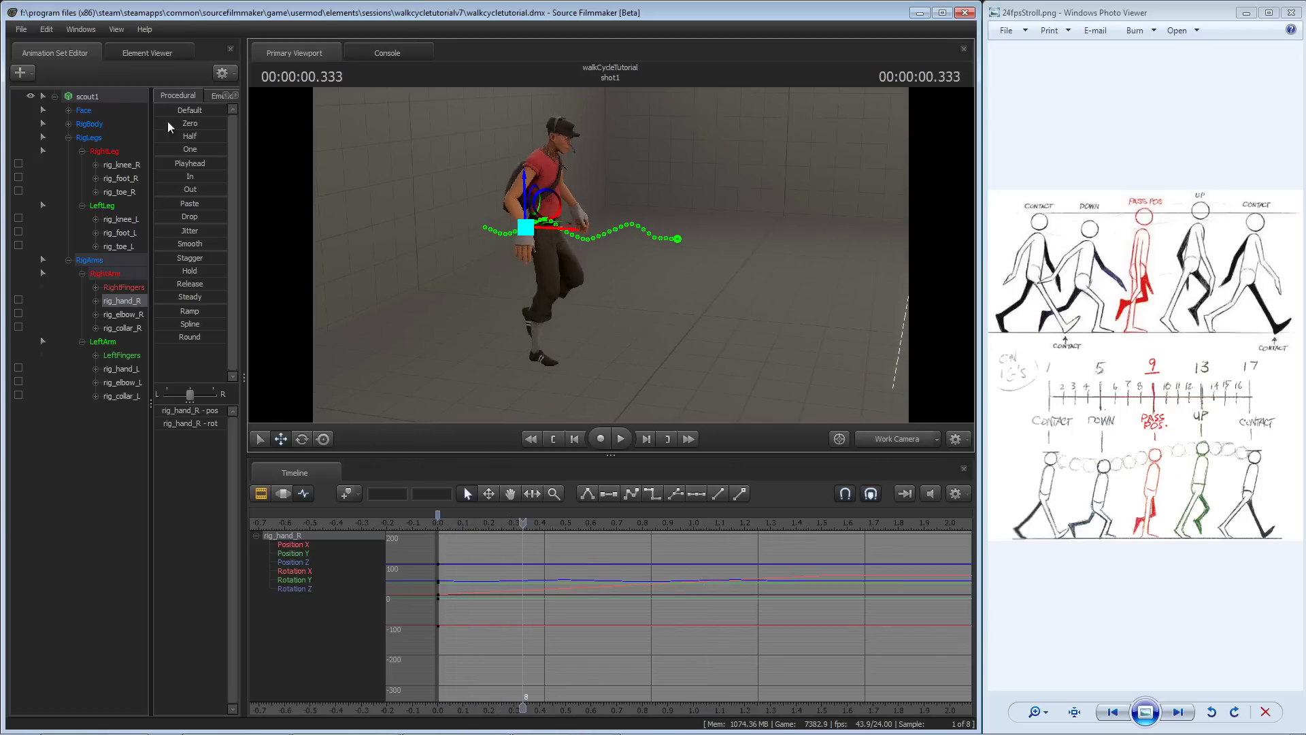
- Detach the rig_biped_scout1 rig from scout1 and save the session
left_click(87, 97)
right_click(85, 97)
mouse_move(156, 256)
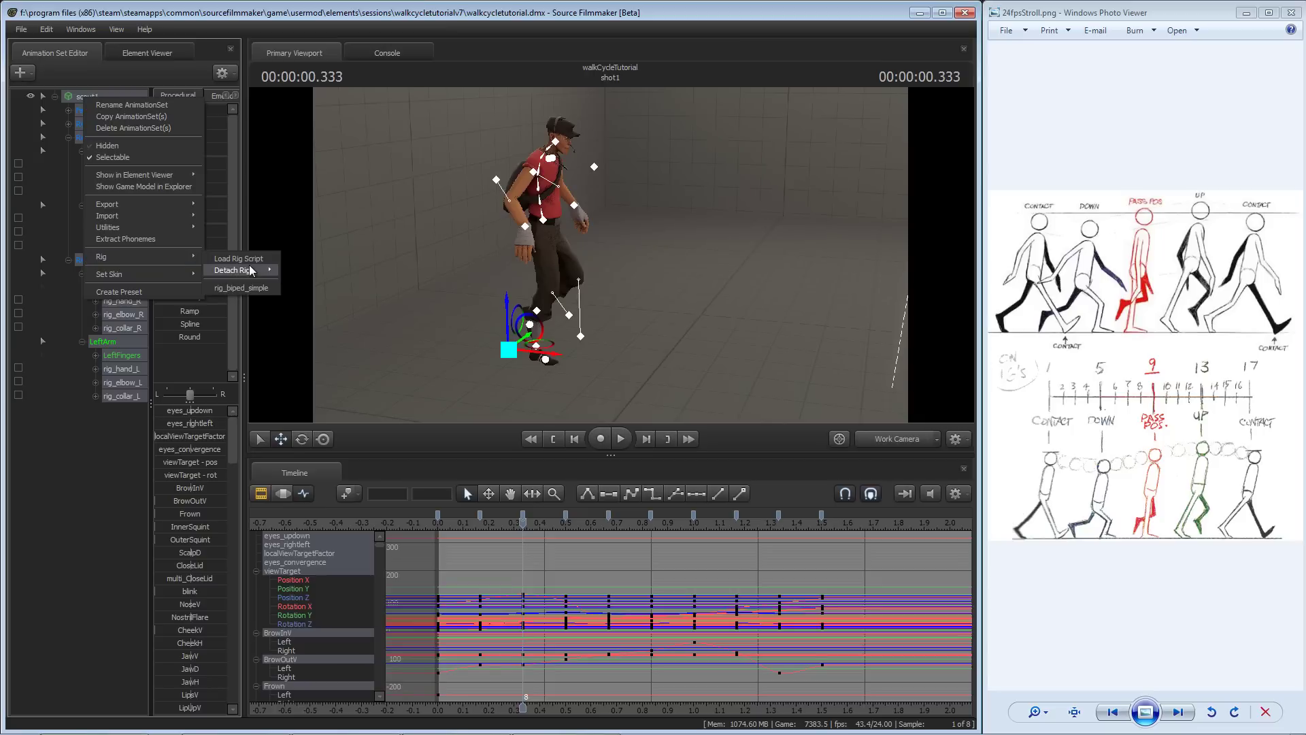
mouse_move(252, 272)
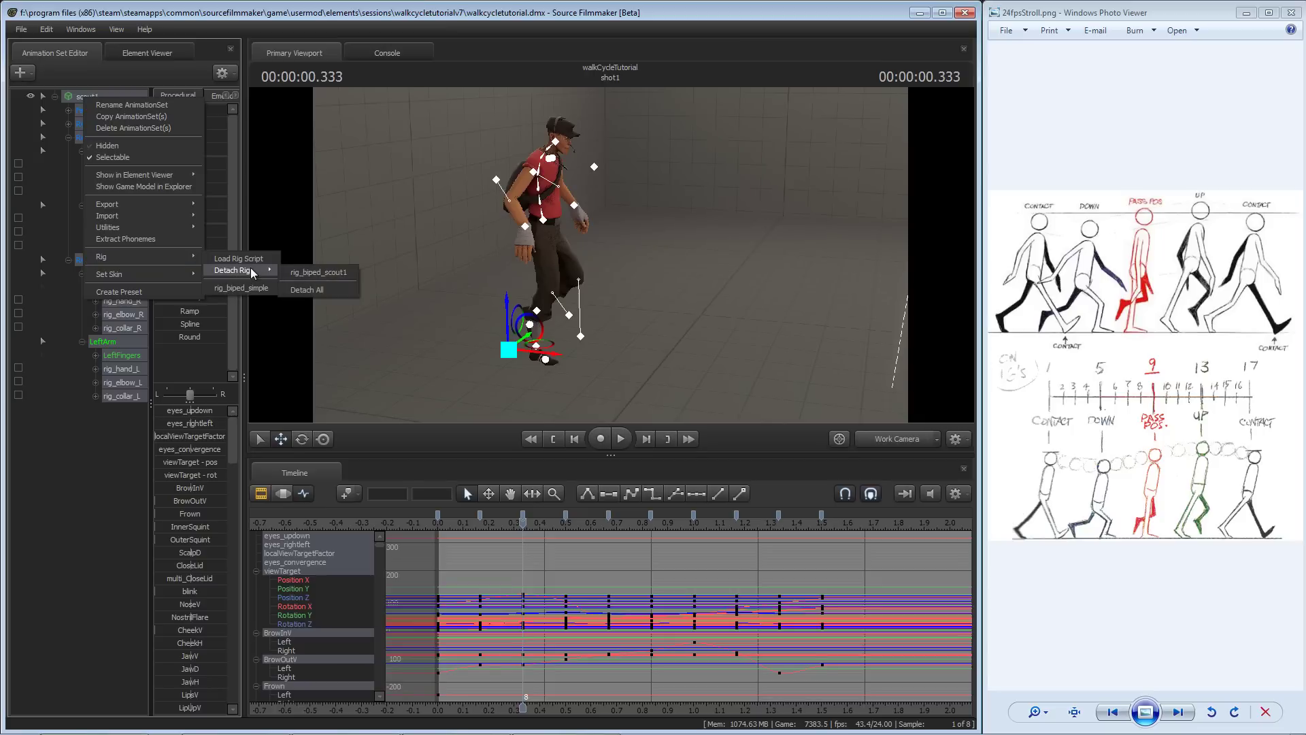
left_click(315, 272)
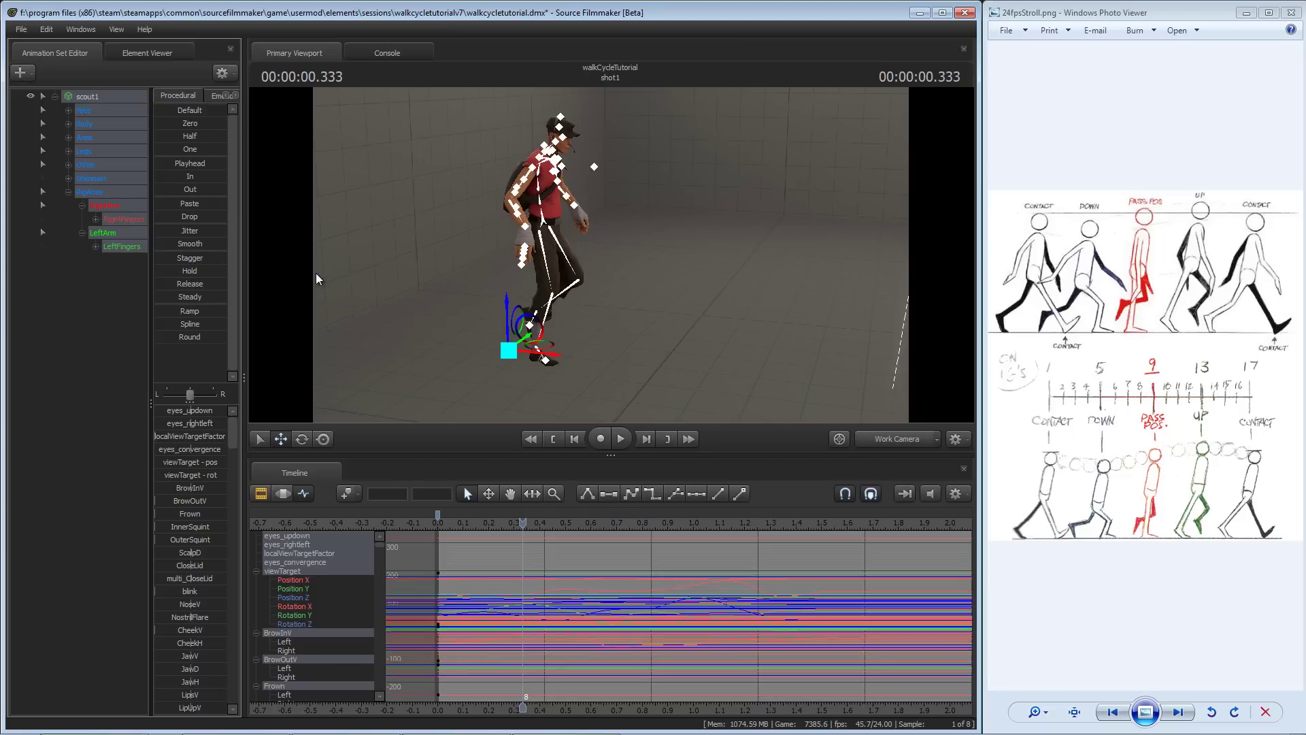
key("ctrl+s")
- Collapse the RigArms group, then expand and select the Unknown group to inspect its bones from the front
left_click_drag(568, 231, 521, 257)
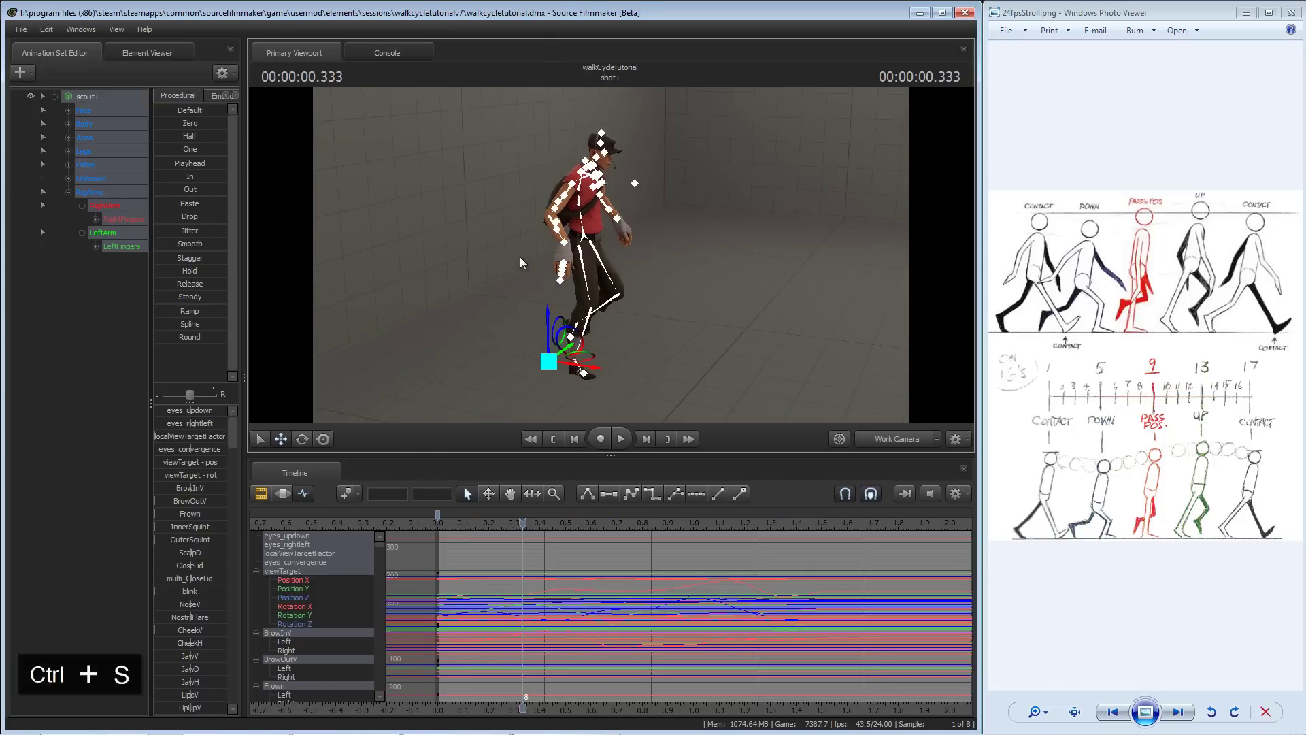
left_click(68, 191)
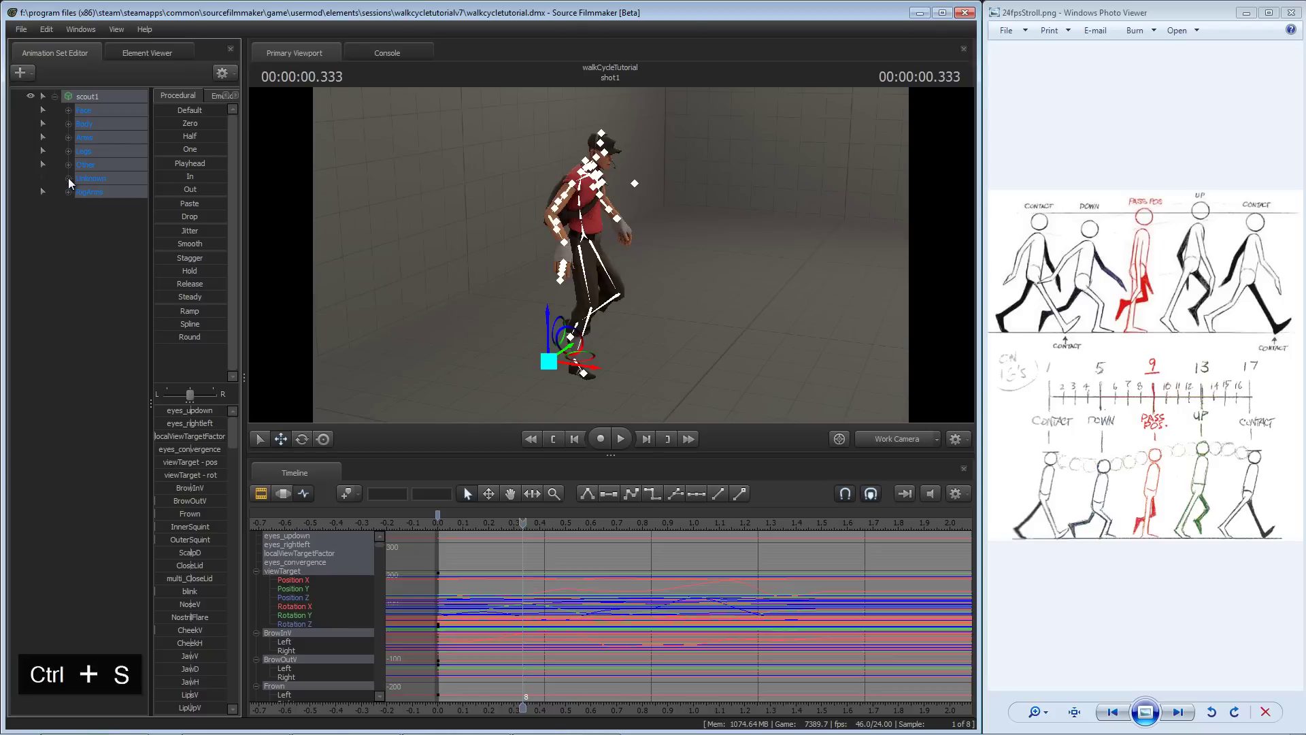
left_click(68, 179)
left_click(87, 181)
left_click_drag(680, 259, 595, 261, "alt")
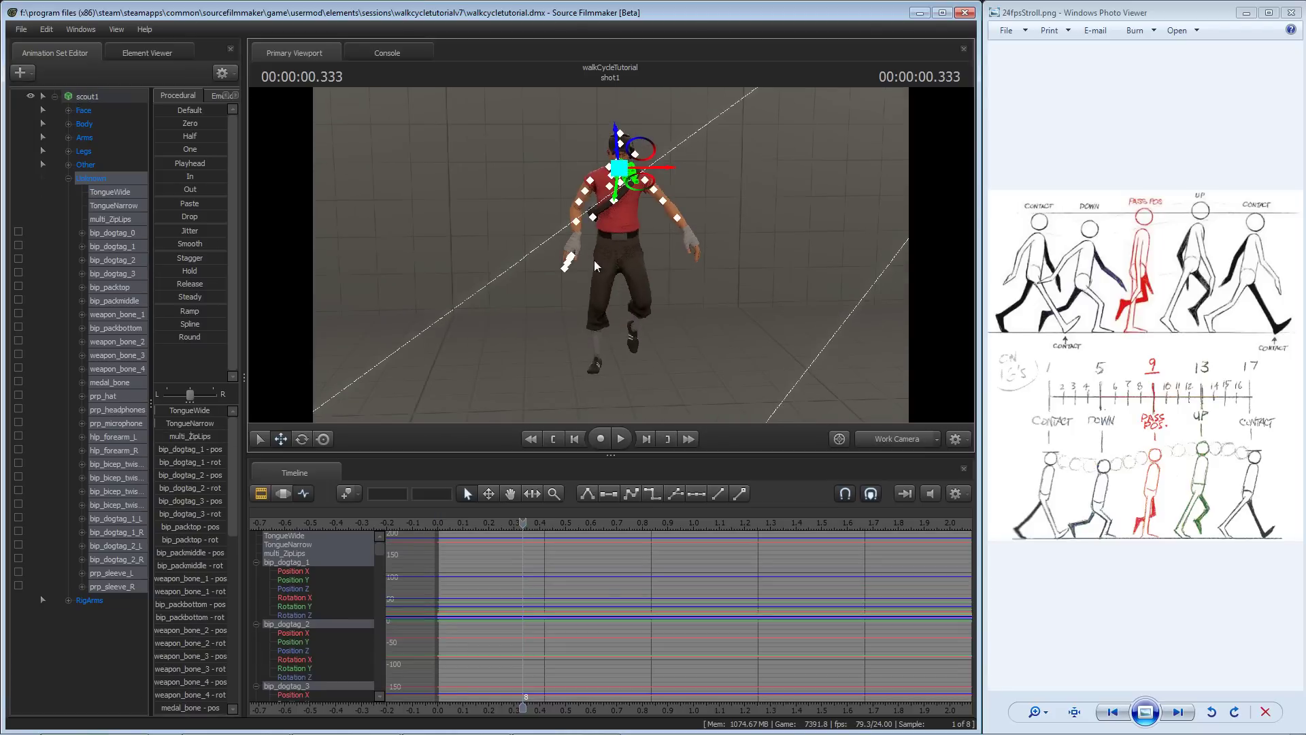
left_click(42, 177)
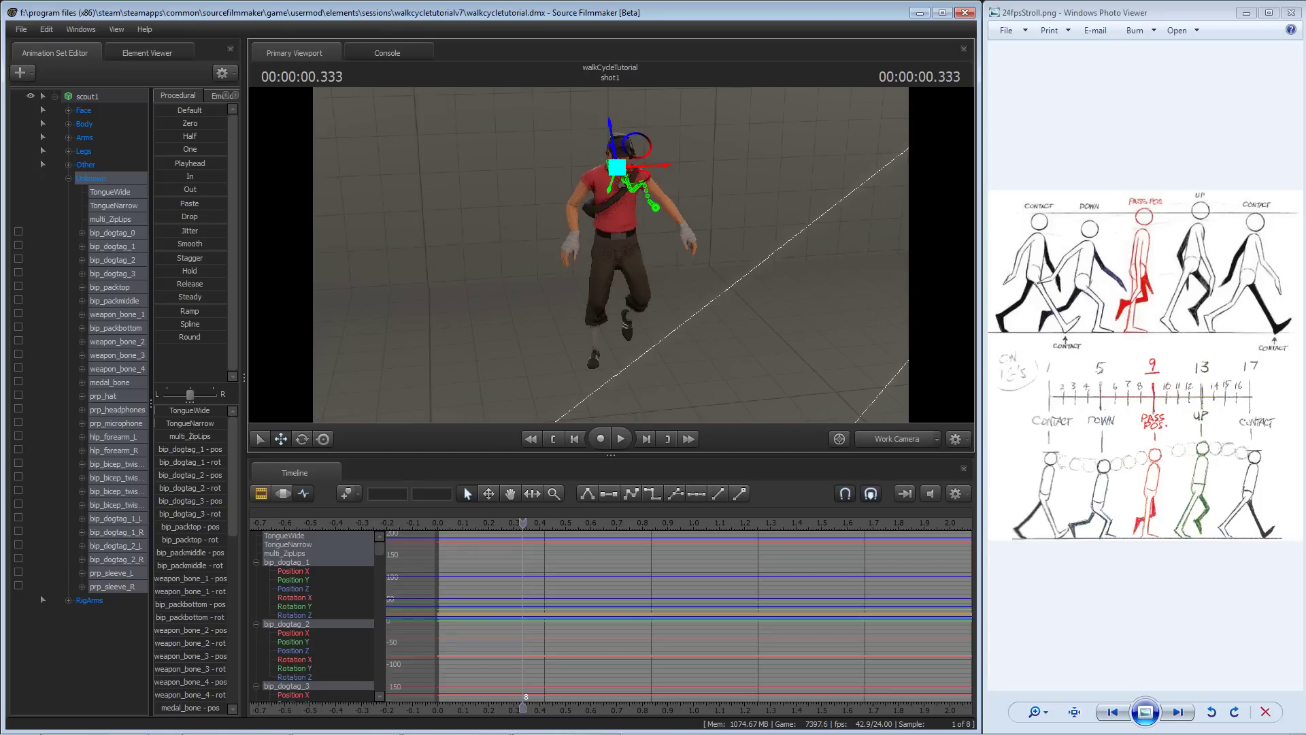
- Select the pelvis bone, return to frame 0, and examine its motion path from the side and from above
left_click(614, 234)
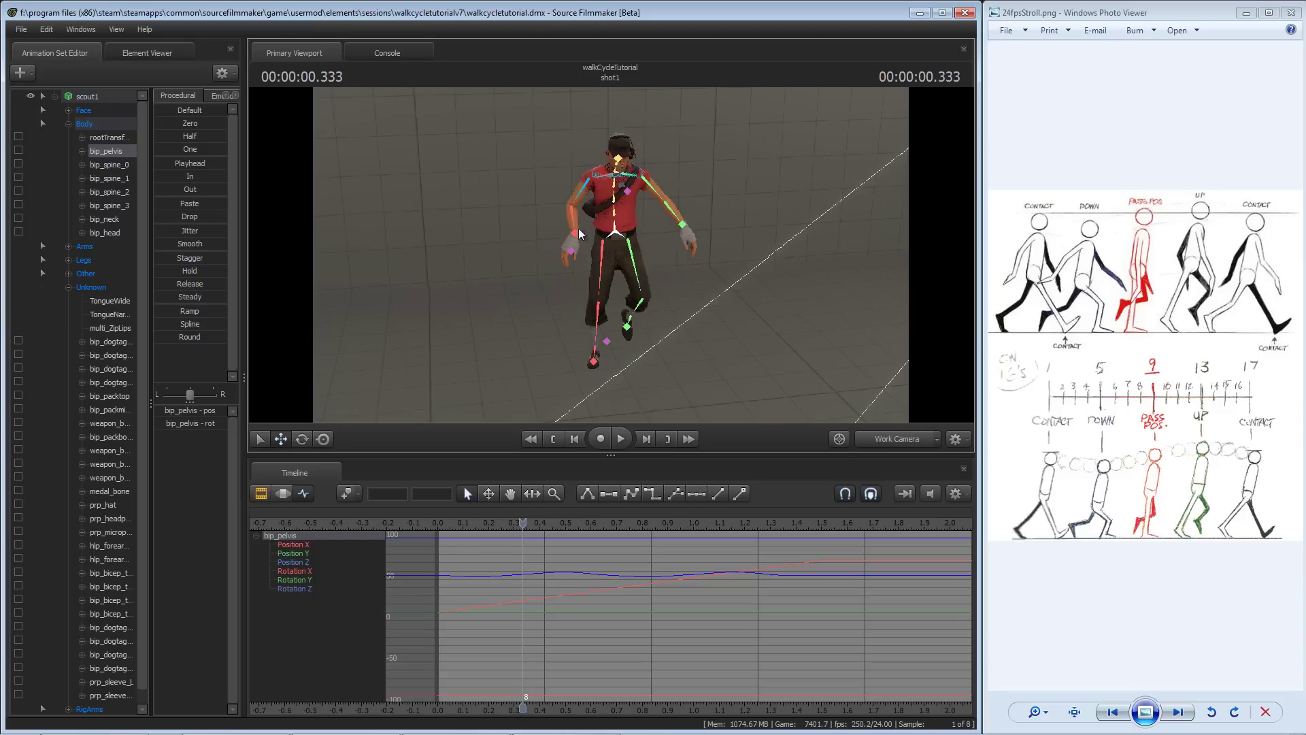
left_click_drag(603, 258, 606, 259, "alt")
right_click_drag(606, 259, 603, 258, "alt")
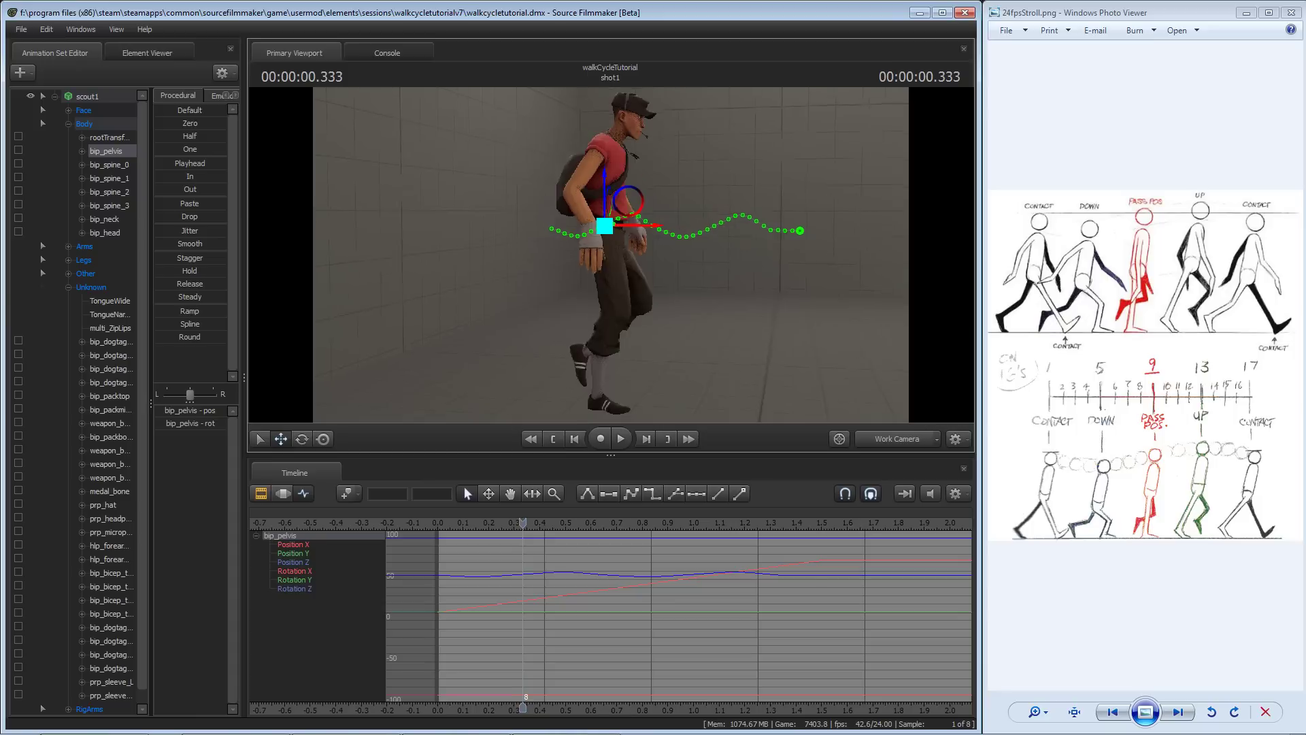
left_click_drag(602, 258, 603, 259, "alt")
left_click_drag(524, 523, 438, 521)
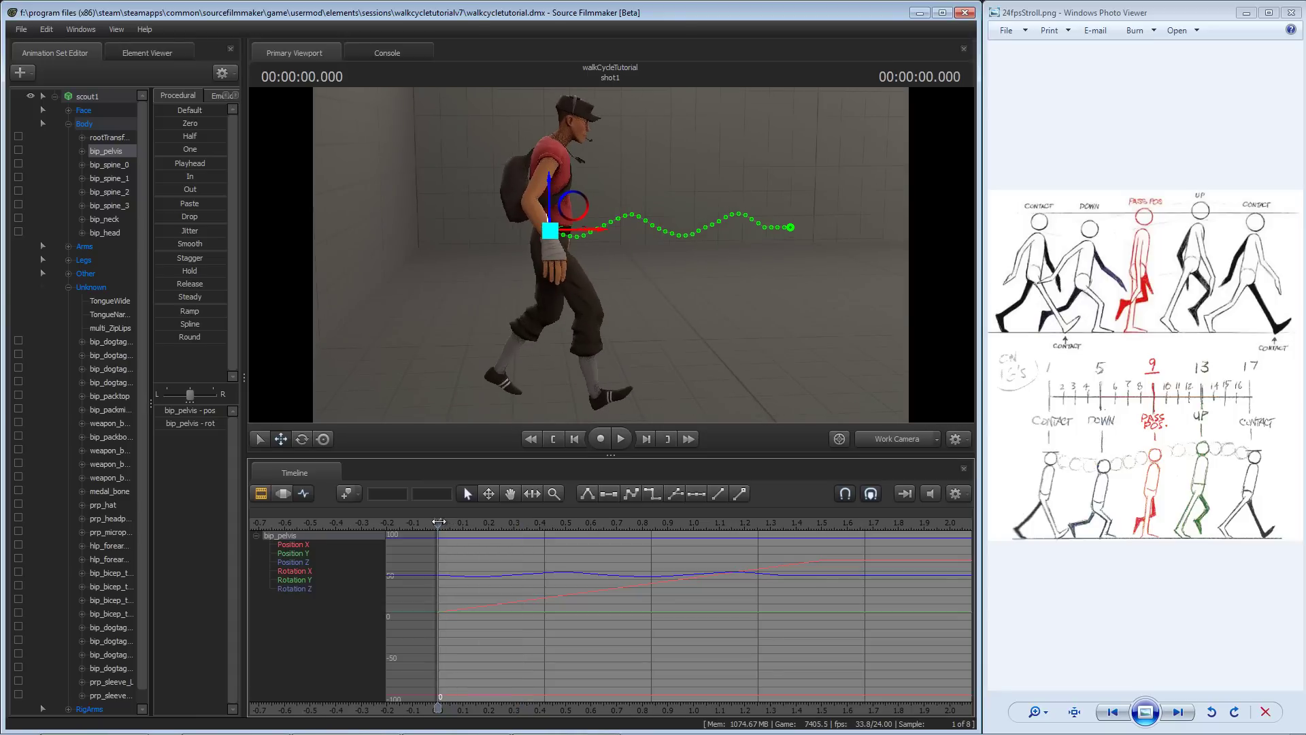
left_click_drag(611, 255, 609, 257, "alt")
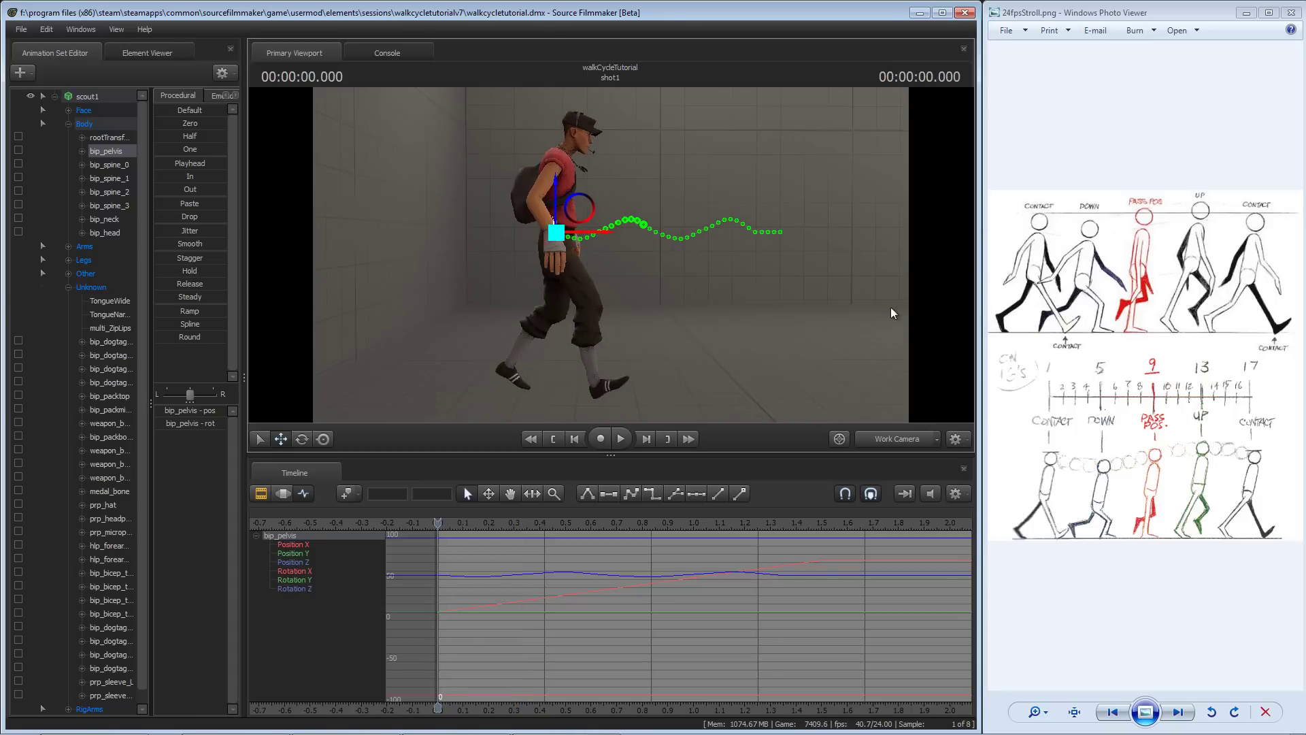
left_click_drag(611, 255, 611, 256, "alt")
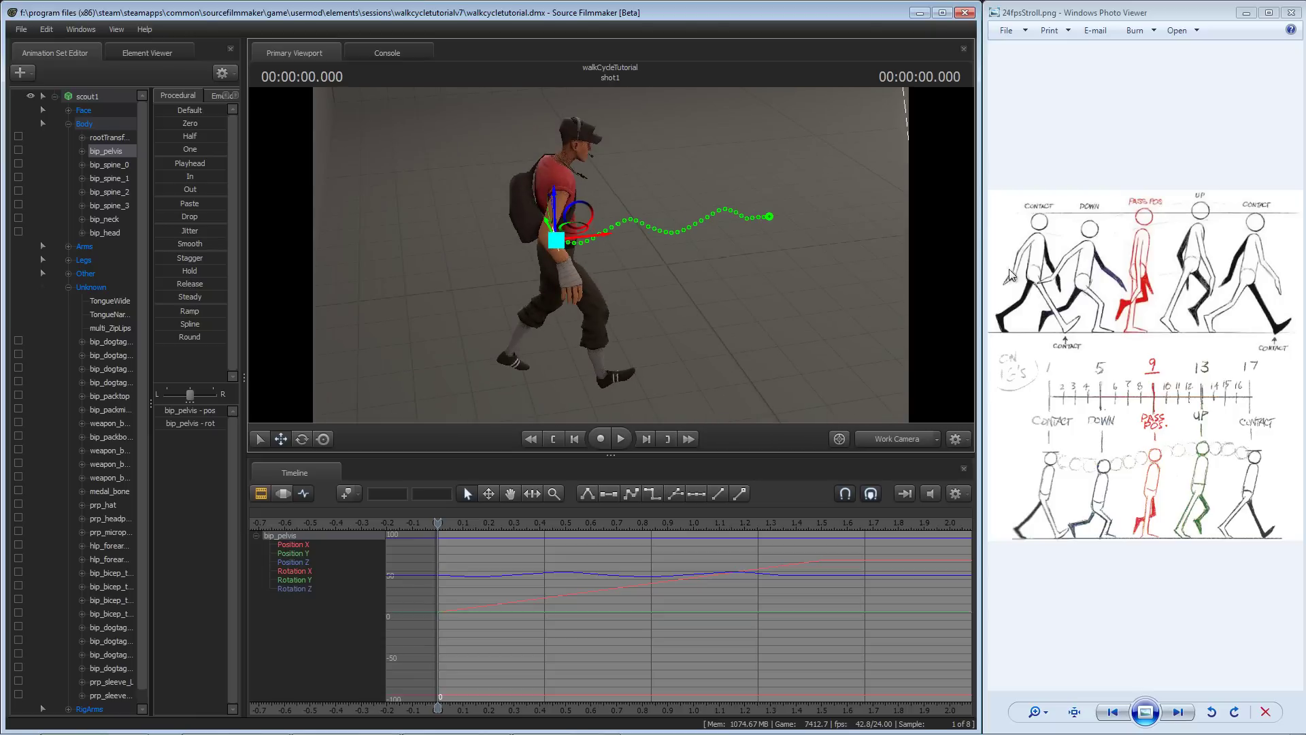
left_click_drag(601, 324, 610, 255, "alt")
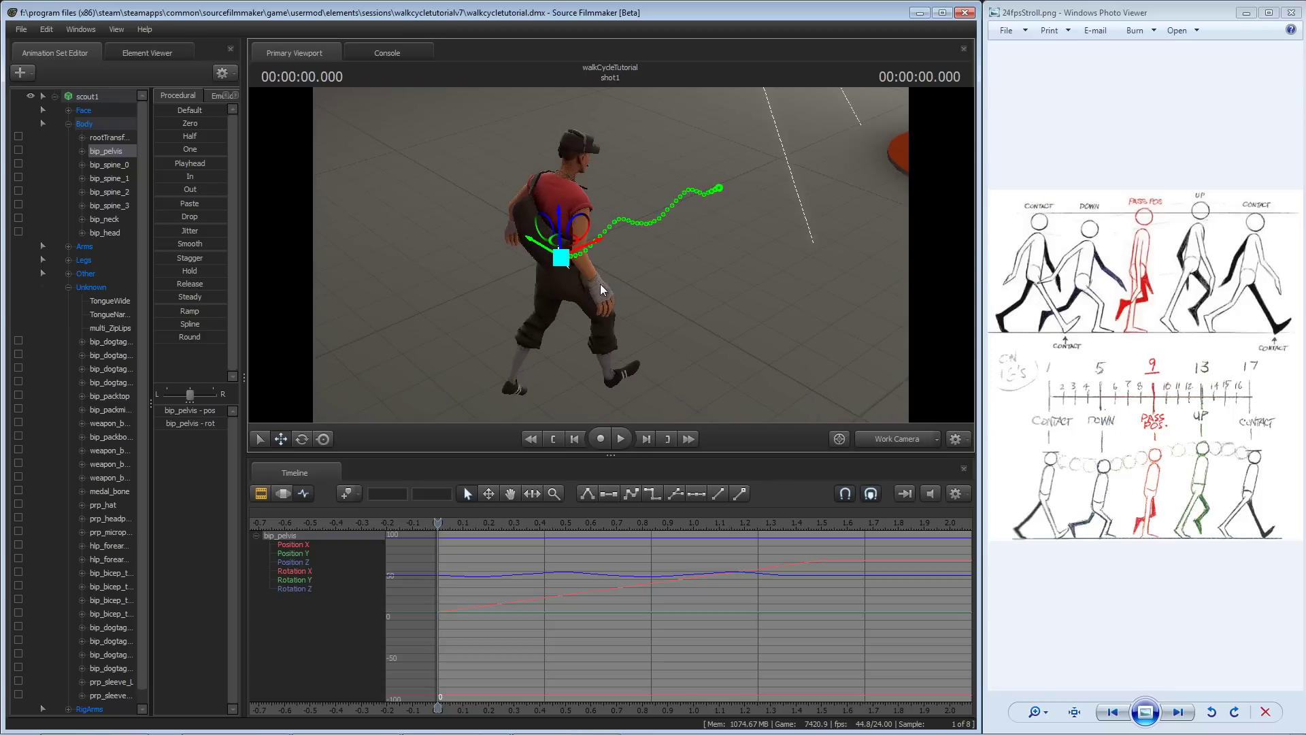
- Examine the pelvis motion path from several angles at frame 0 and minimise the 24fpsStroll.png reference image
left_click_drag(600, 284, 613, 259, "alt")
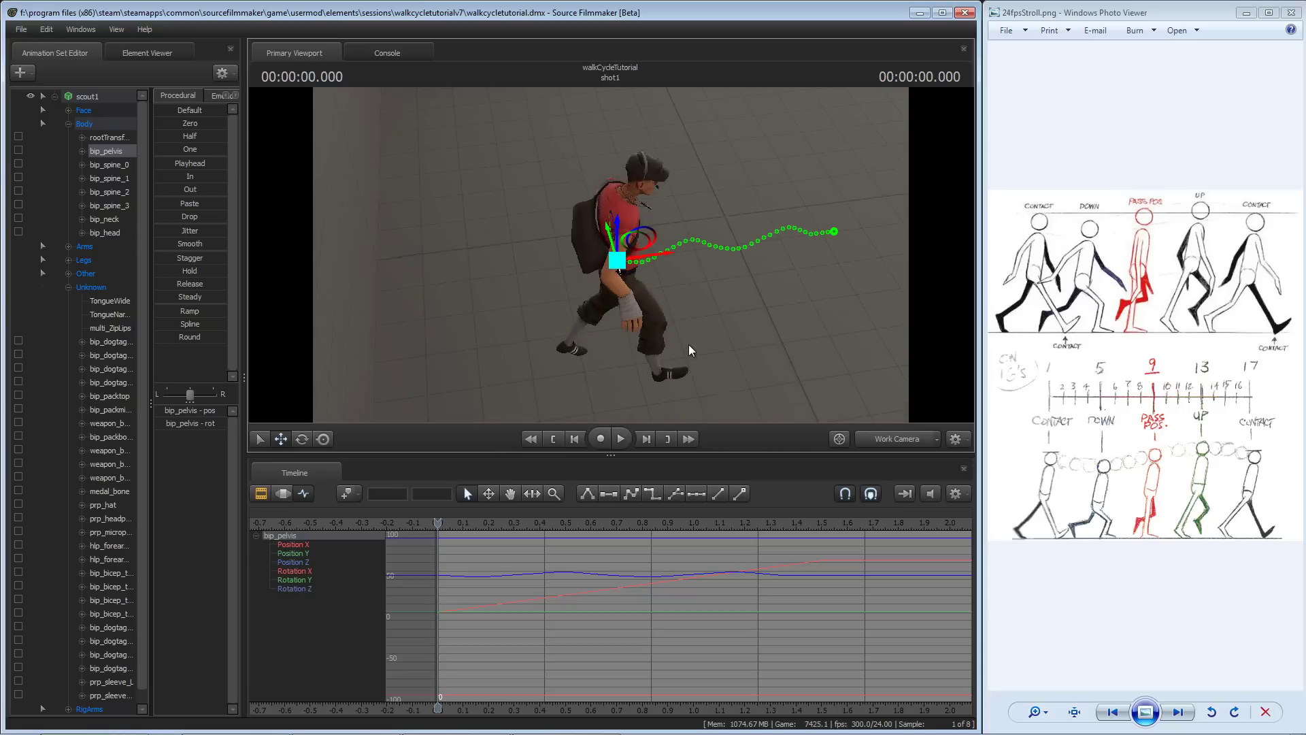
left_click_drag(689, 351, 671, 291, "alt")
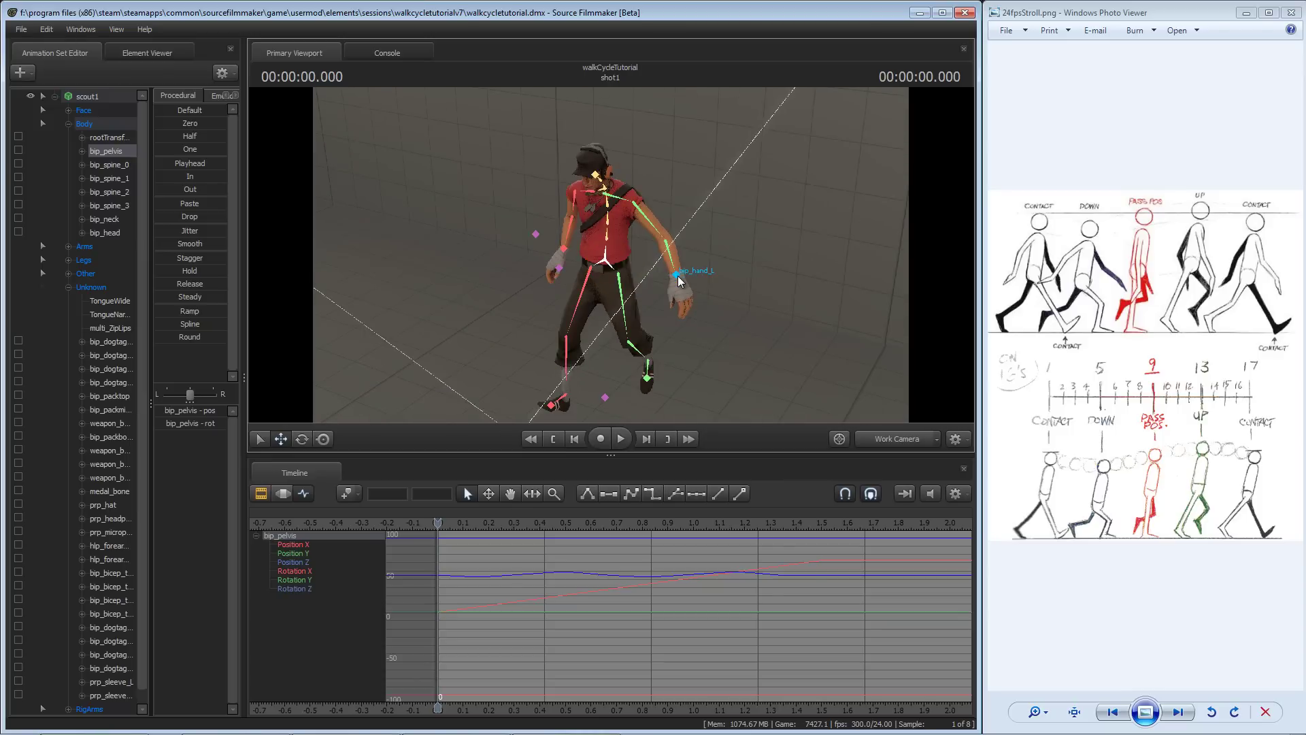
left_click_drag(535, 267, 620, 246, "alt")
left_click(1253, 12)
mouse_move(573, 303)
left_mouse_down("alt")
mouse_move(574, 323)
mouse_move(576, 303)
left_mouse_up("alt")
mouse_move(438, 523)
left_mouse_down()
mouse_move(769, 523)
mouse_move(438, 523)
left_mouse_up()
left_click_drag(579, 285, 498, 275, "alt")
- Select the right lower arm bone with the Rotate tool and examine the arm's pose and curves at frame 0
key("ctrl")
key("ctrl")
left_click(538, 241, "ctrl")
key("e")
mouse_move(437, 521)
left_mouse_down()
mouse_move(525, 523)
mouse_move(437, 522)
left_mouse_up()
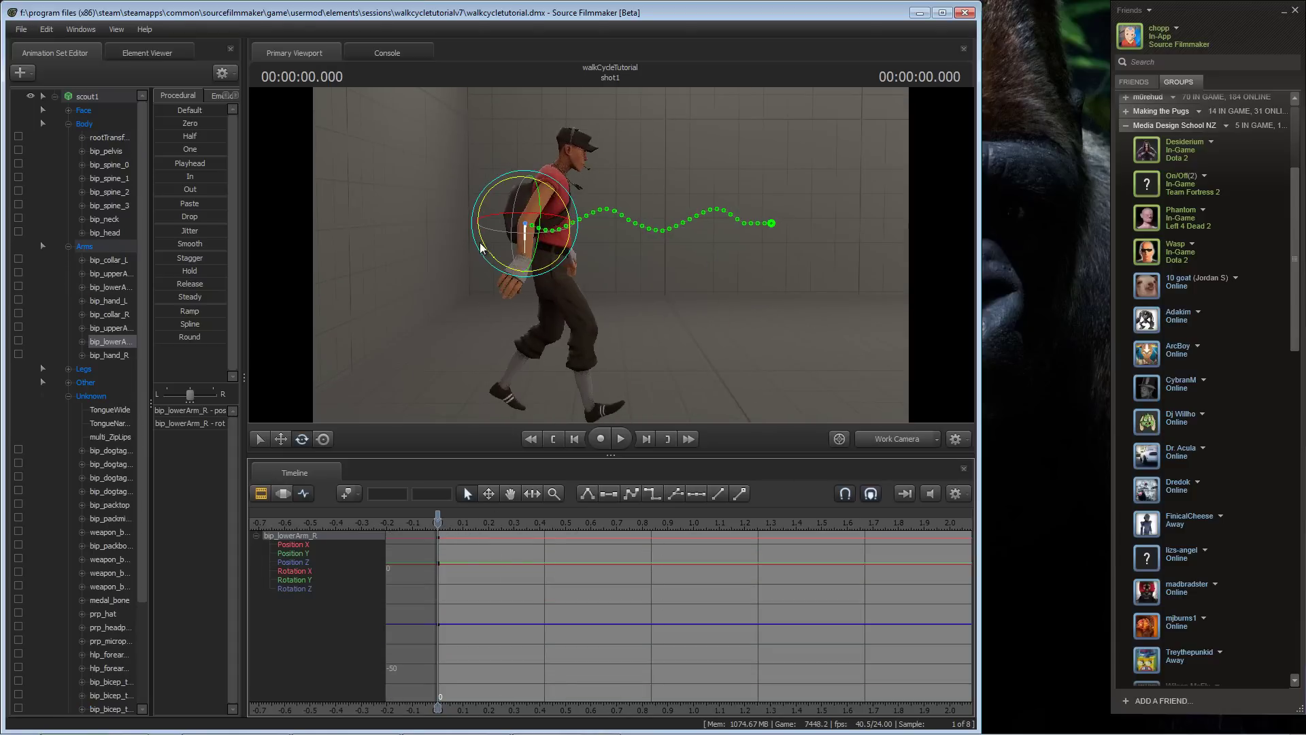
right_click_drag(658, 578, 603, 593, "alt")
middle_click_drag(602, 593, 655, 593, "alt")
right_click_drag(483, 305, 517, 304, "alt")
middle_click_drag(517, 305, 532, 296, "alt")
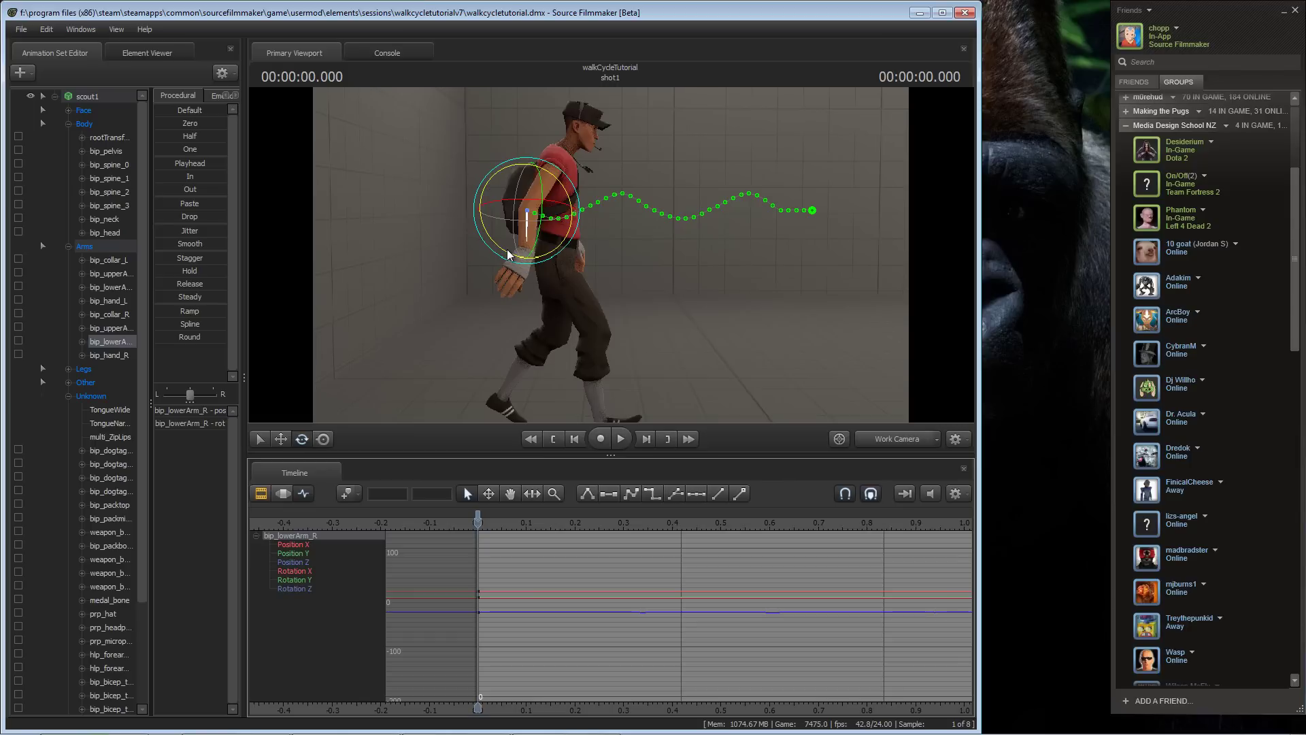
left_click_drag(507, 253, 620, 232, "alt")
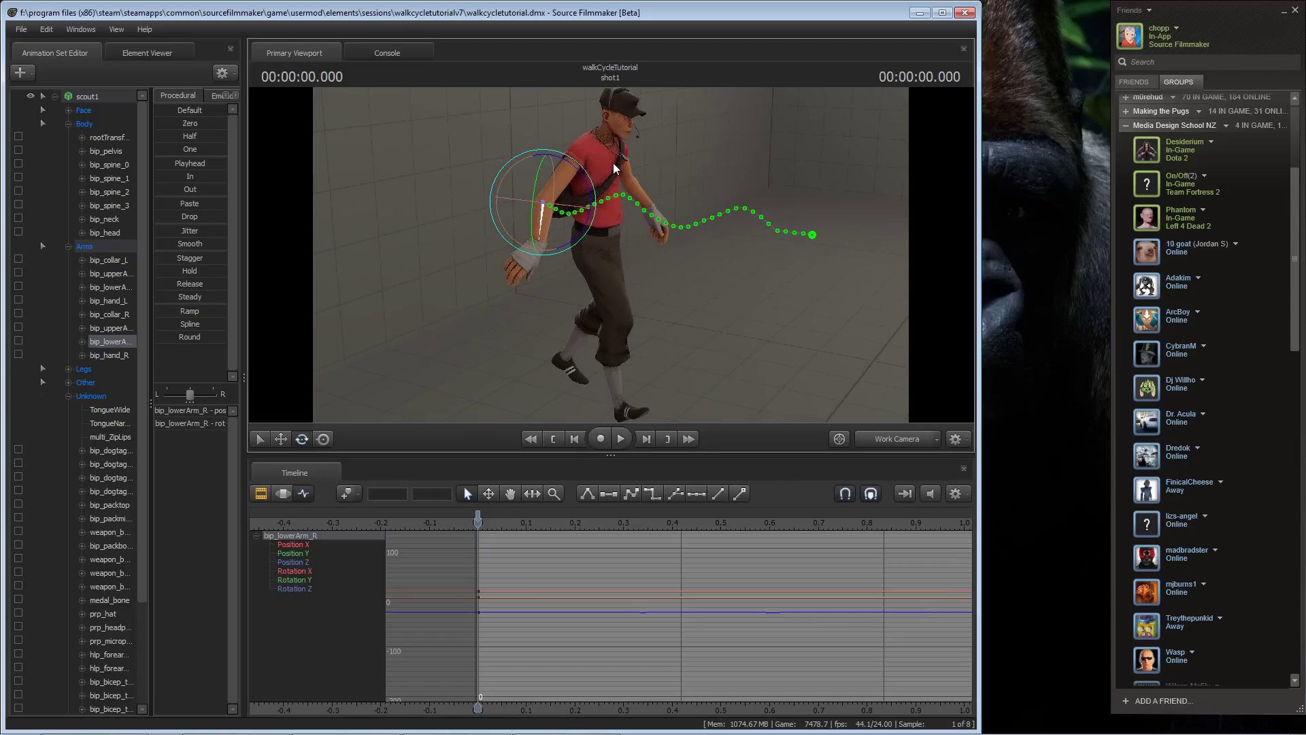
key("ctrl")
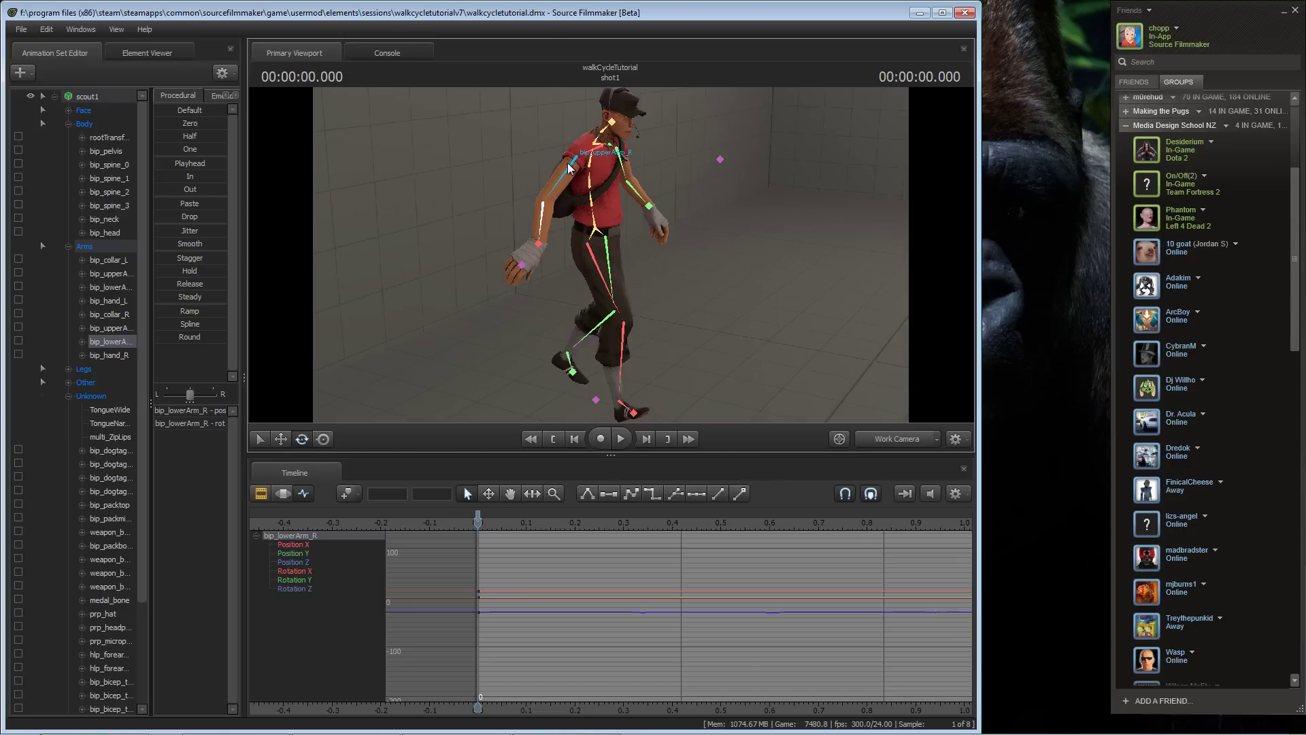
left_click_drag(520, 266, 414, 283, "alt")
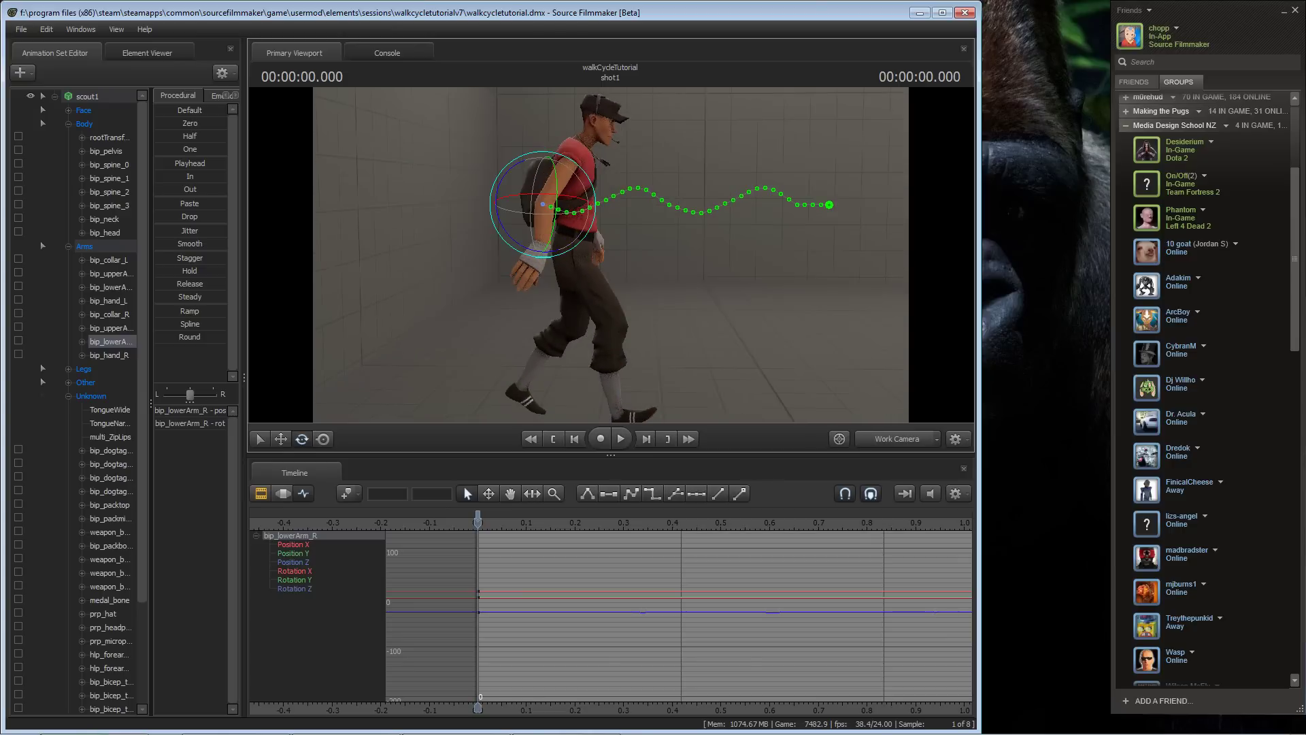
mouse_move(478, 522)
left_mouse_down()
mouse_move(728, 530)
mouse_move(482, 534)
left_mouse_up()
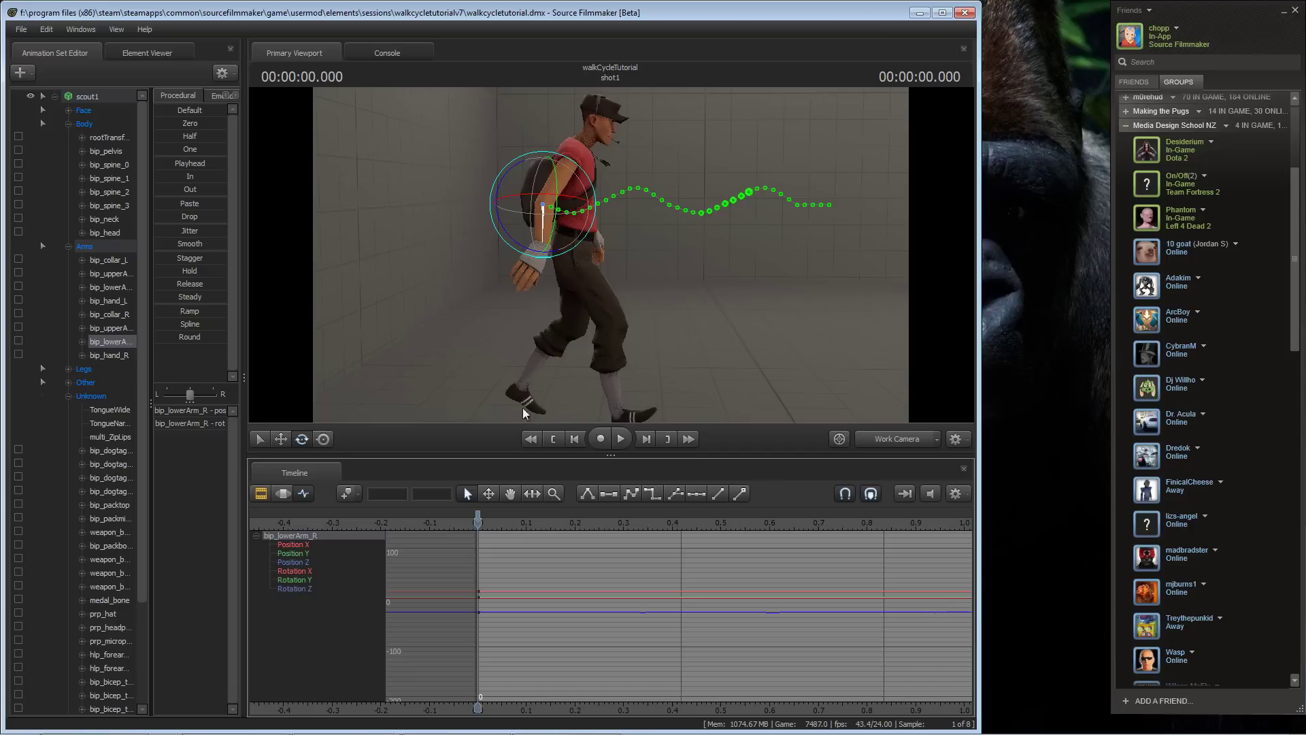
- Rotate the right hand at frame 0 so it hangs roughly in line with the forearm
left_click(527, 272, "ctrl")
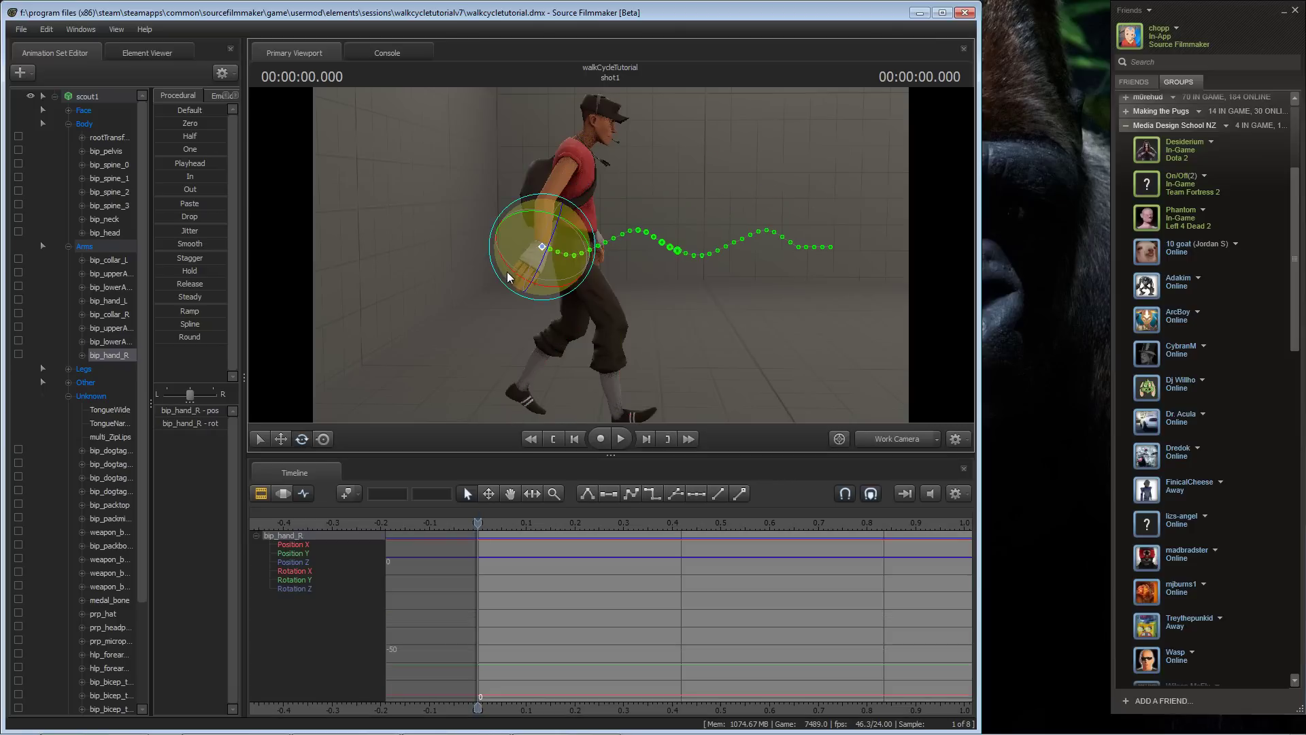
left_click_drag(507, 274, 568, 262)
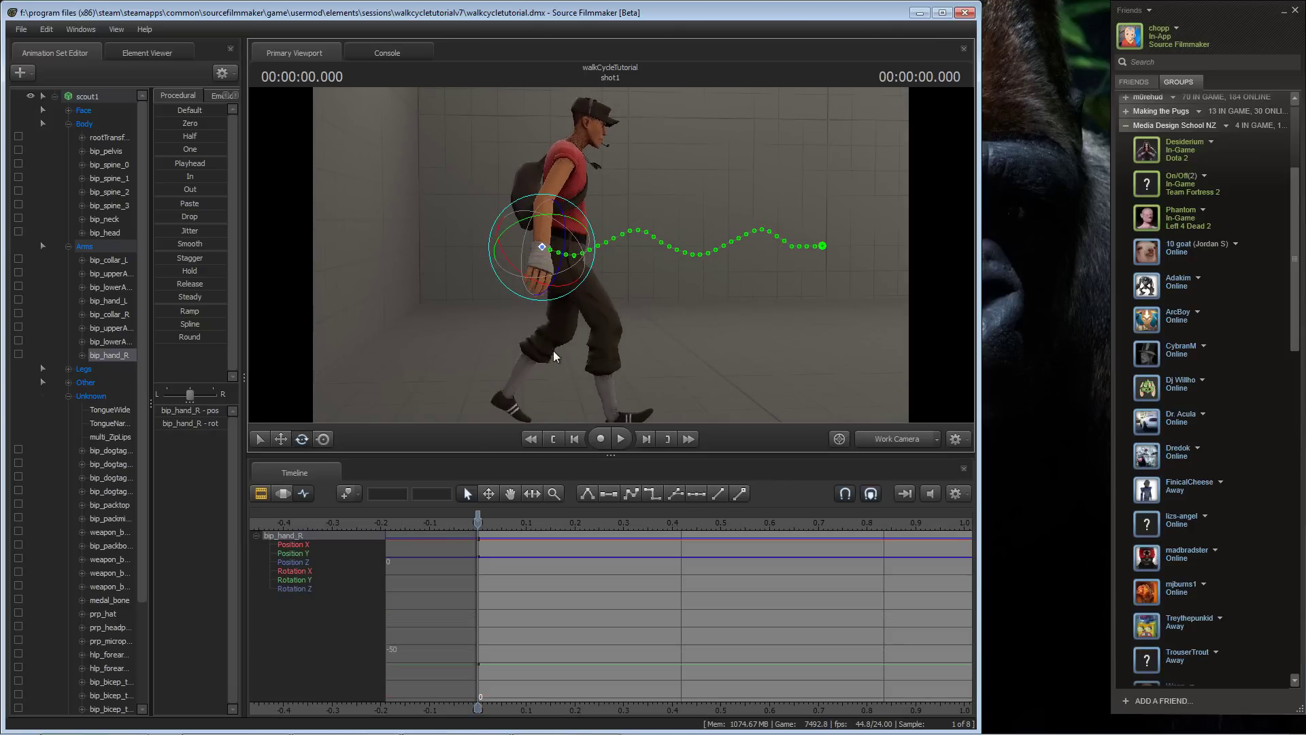
middle_click_drag(569, 331, 566, 348, "alt")
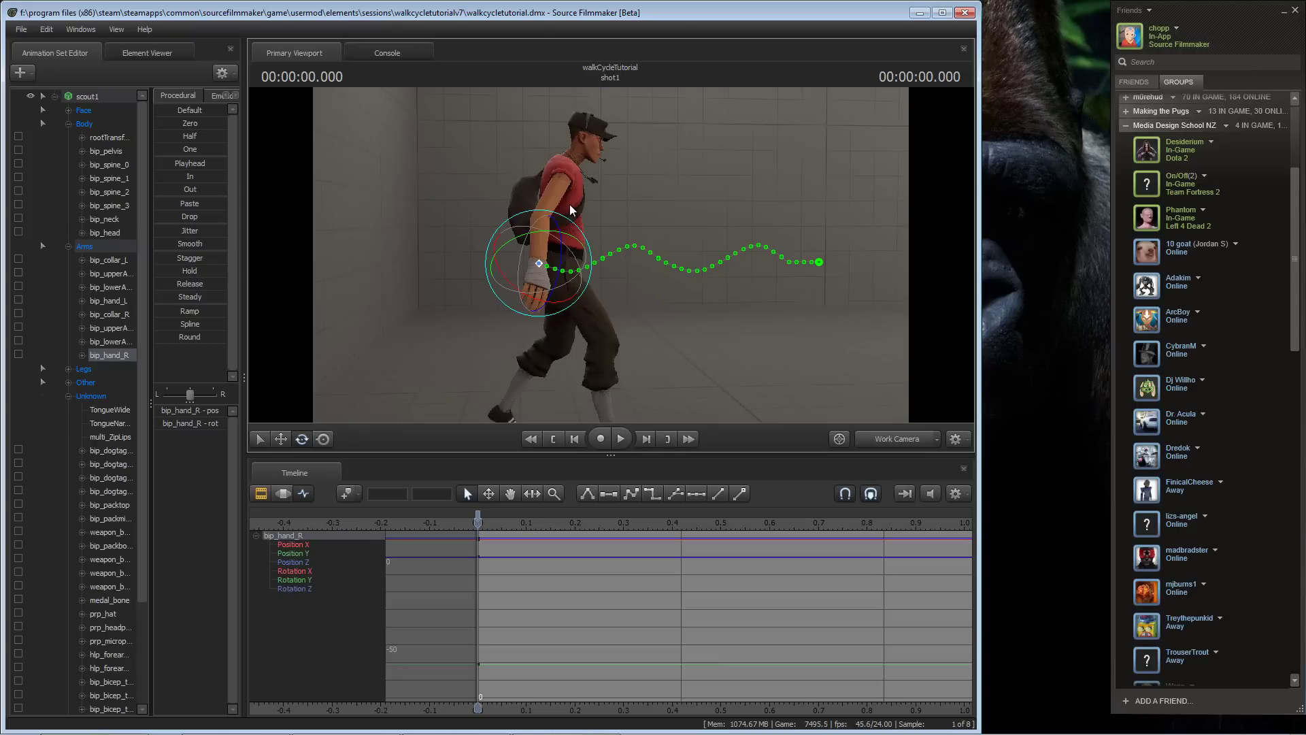
- From the front, rotate the left upper arm down closer to the body at frame 0
left_click_drag(578, 200, 634, 139, "alt")
left_click(646, 199, "ctrl")
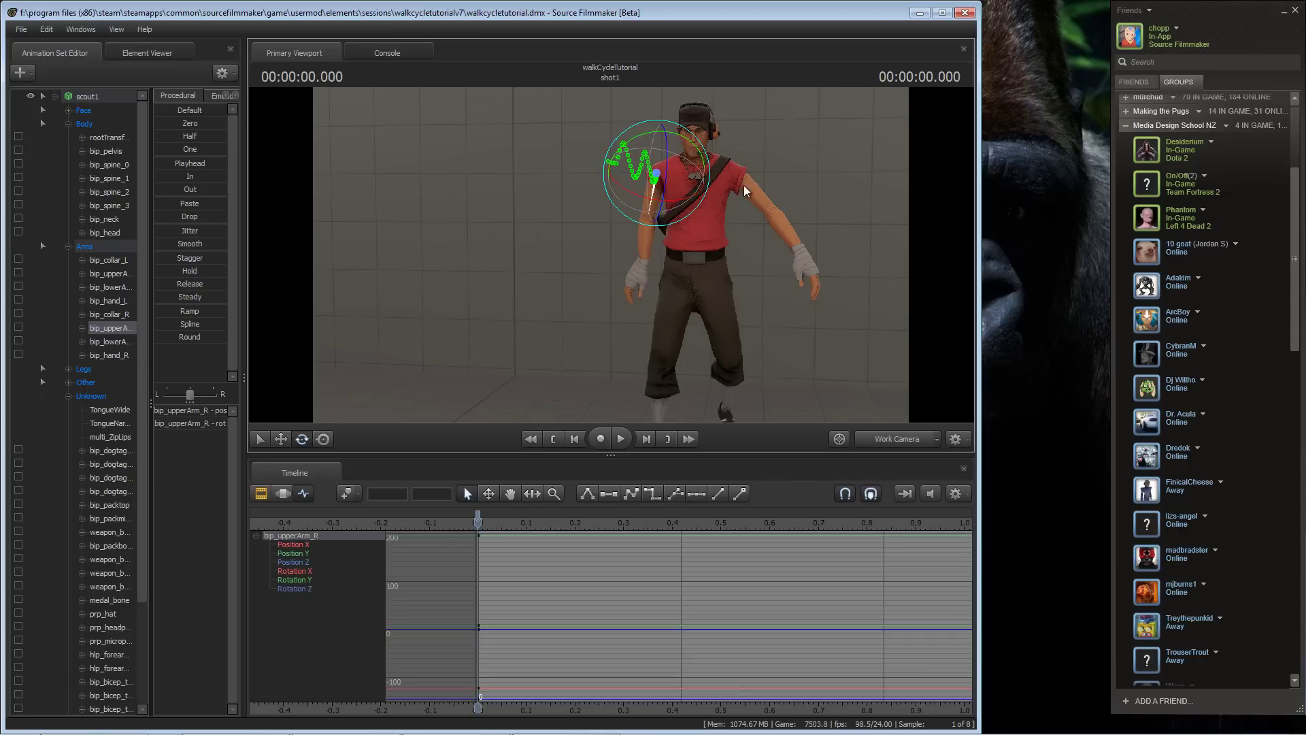
left_click(747, 184, "ctrl")
left_click_drag(748, 129, 771, 144)
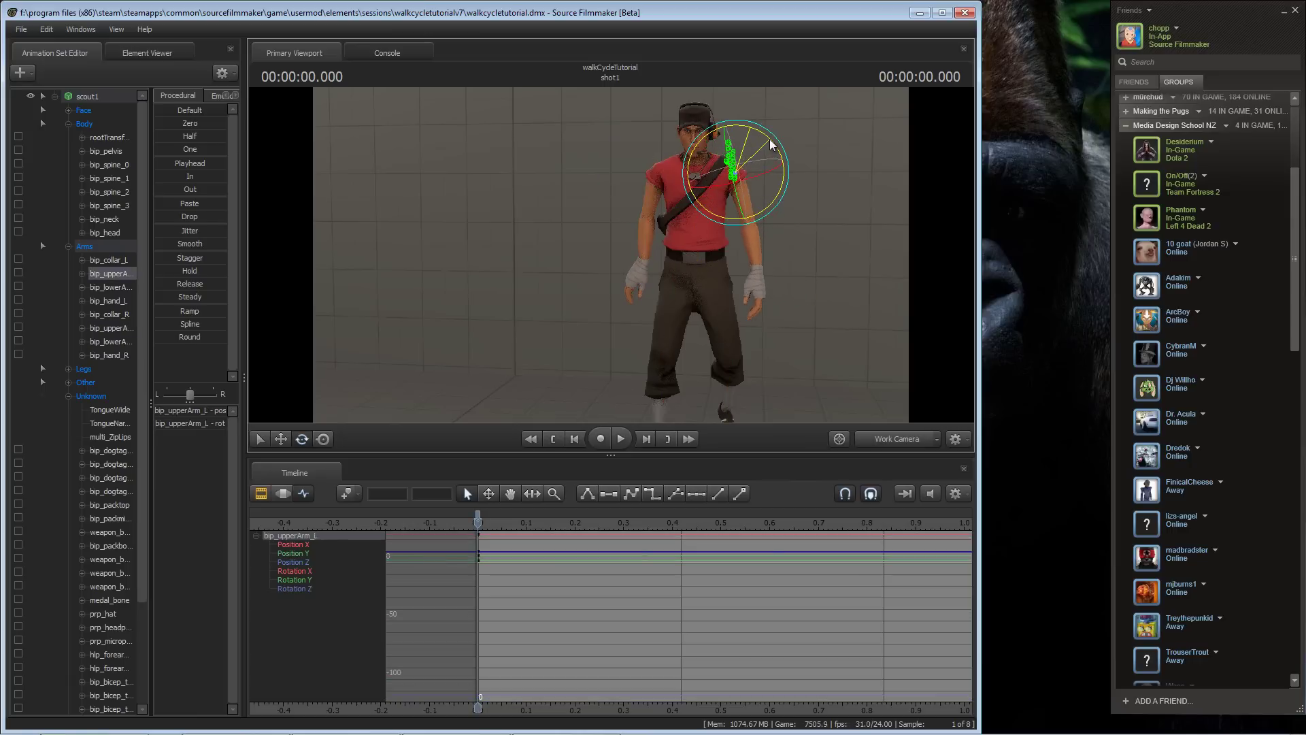
- From the side, rotate the right lower arm slightly backward at frame 0 to straighten the elbow
left_click_drag(687, 327, 596, 345, "alt")
middle_click_drag(594, 345, 611, 327)
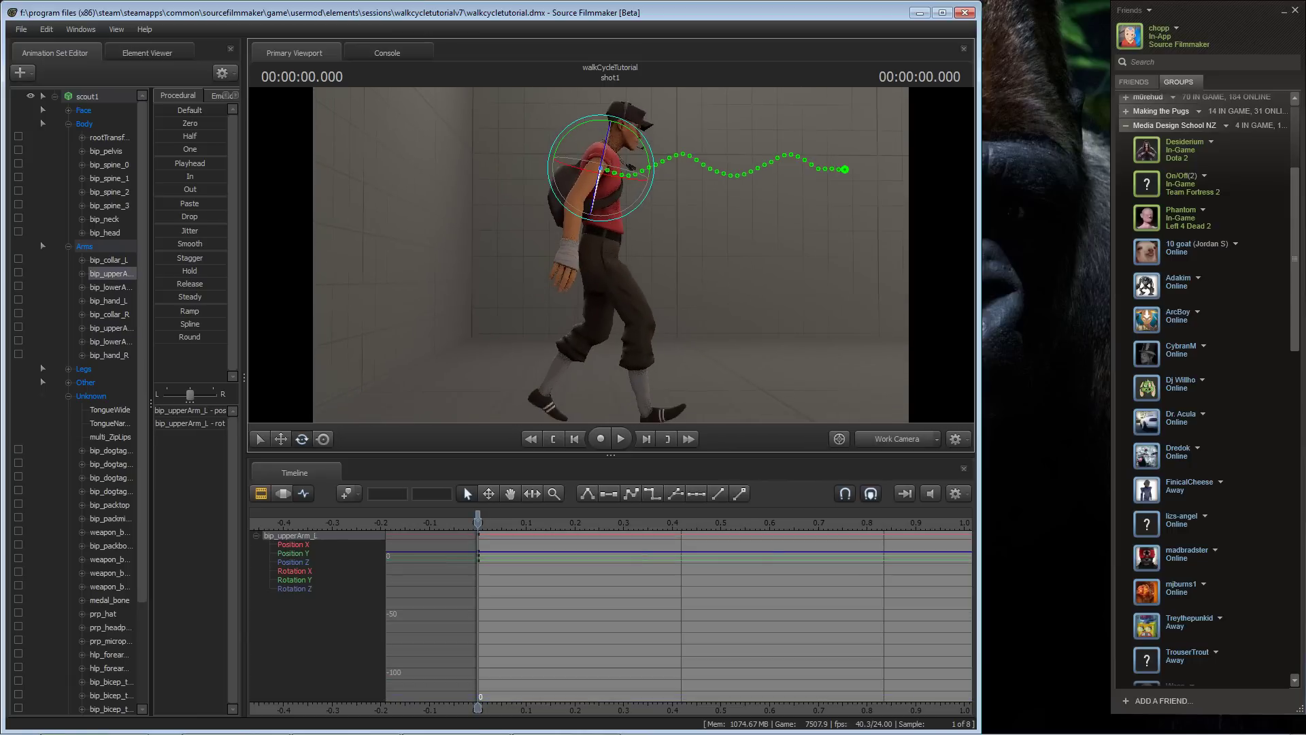
left_click_drag(611, 327, 606, 354, "alt")
left_click_drag(603, 274, 606, 257, "alt")
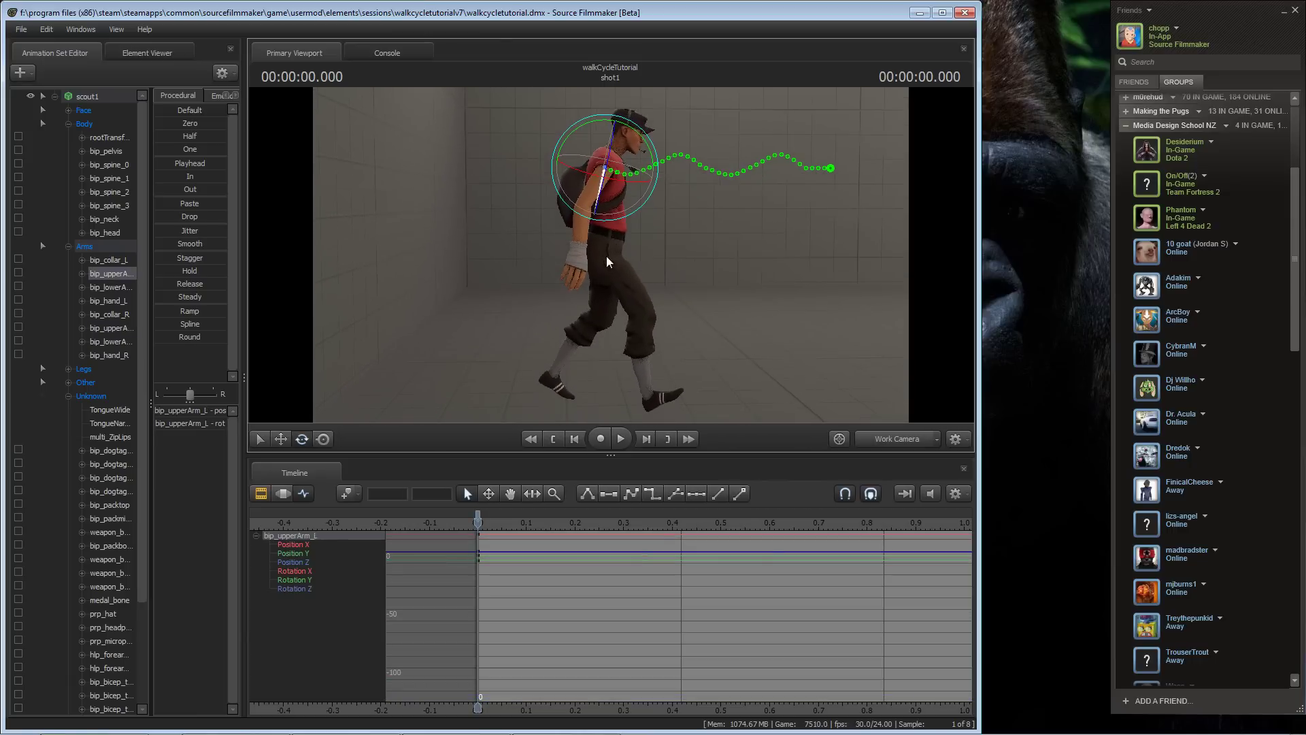
left_click(582, 234)
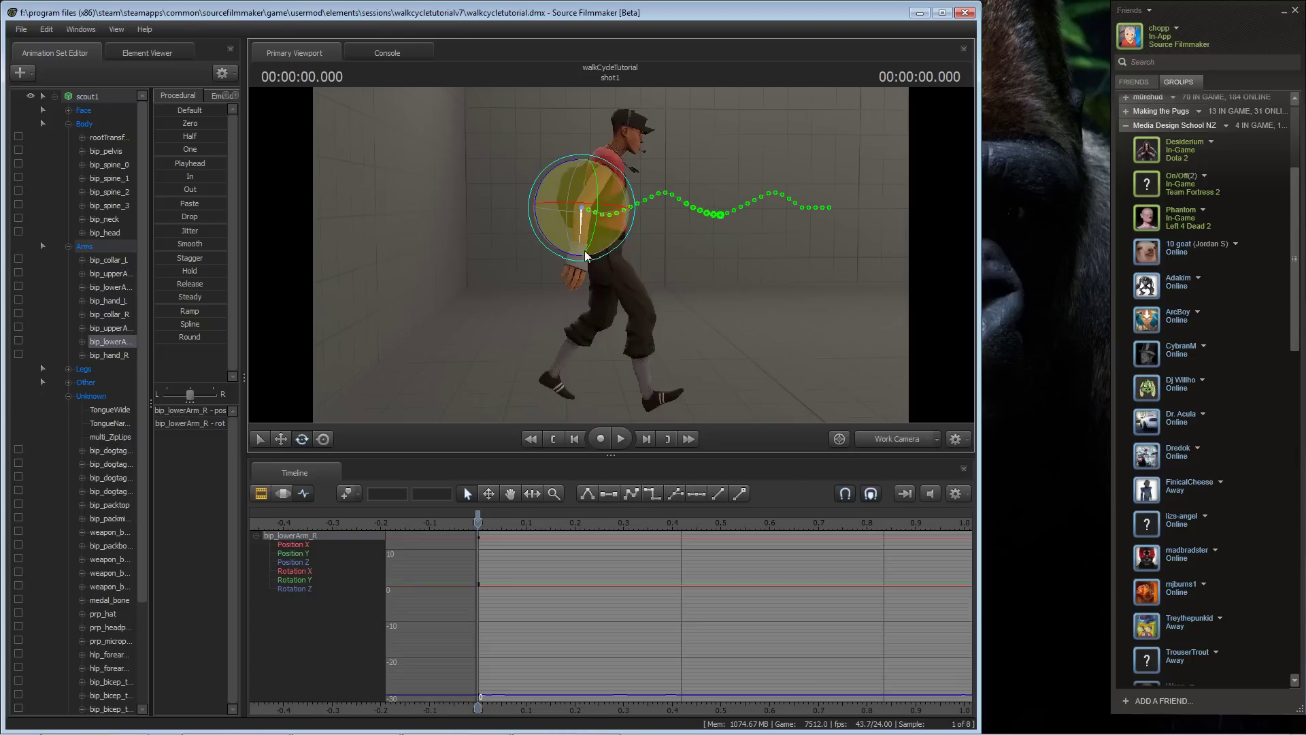
left_click_drag(557, 252, 611, 251)
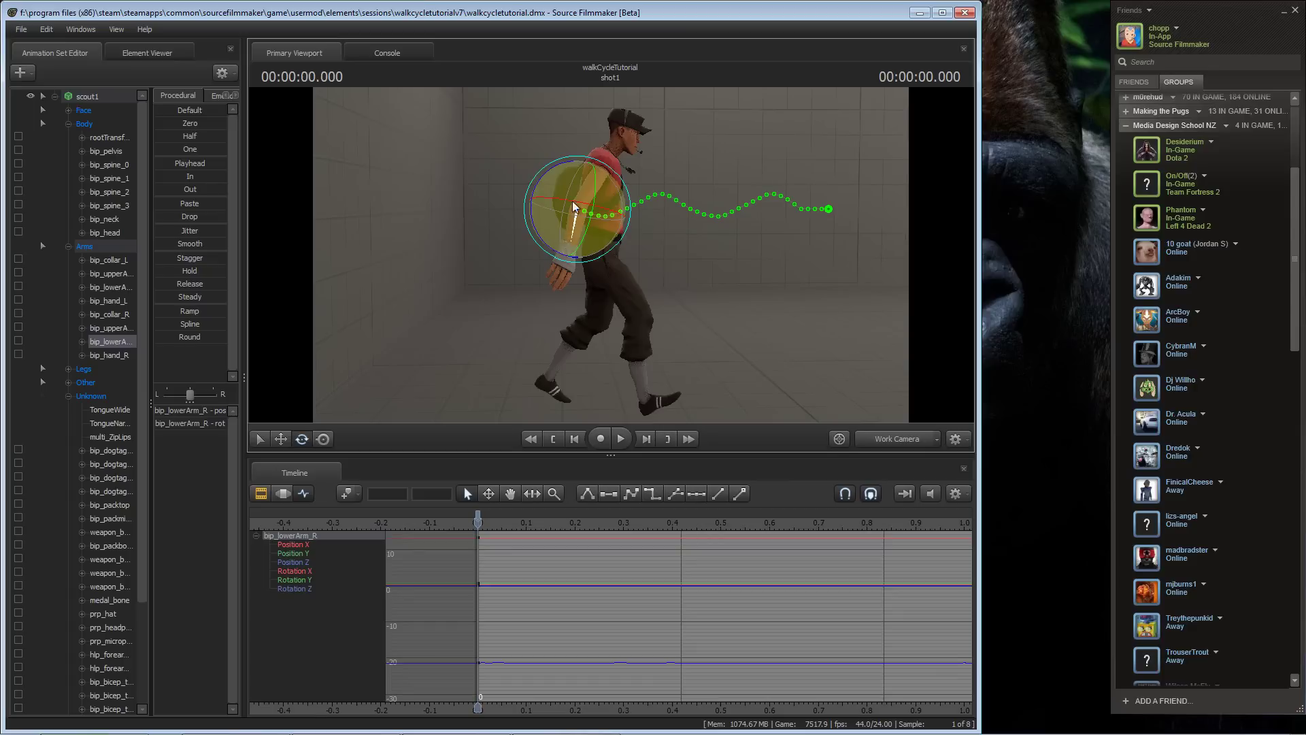
- Move to frame 4 and rotate the right upper arm farther back behind the body
left_click(568, 229, "ctrl")
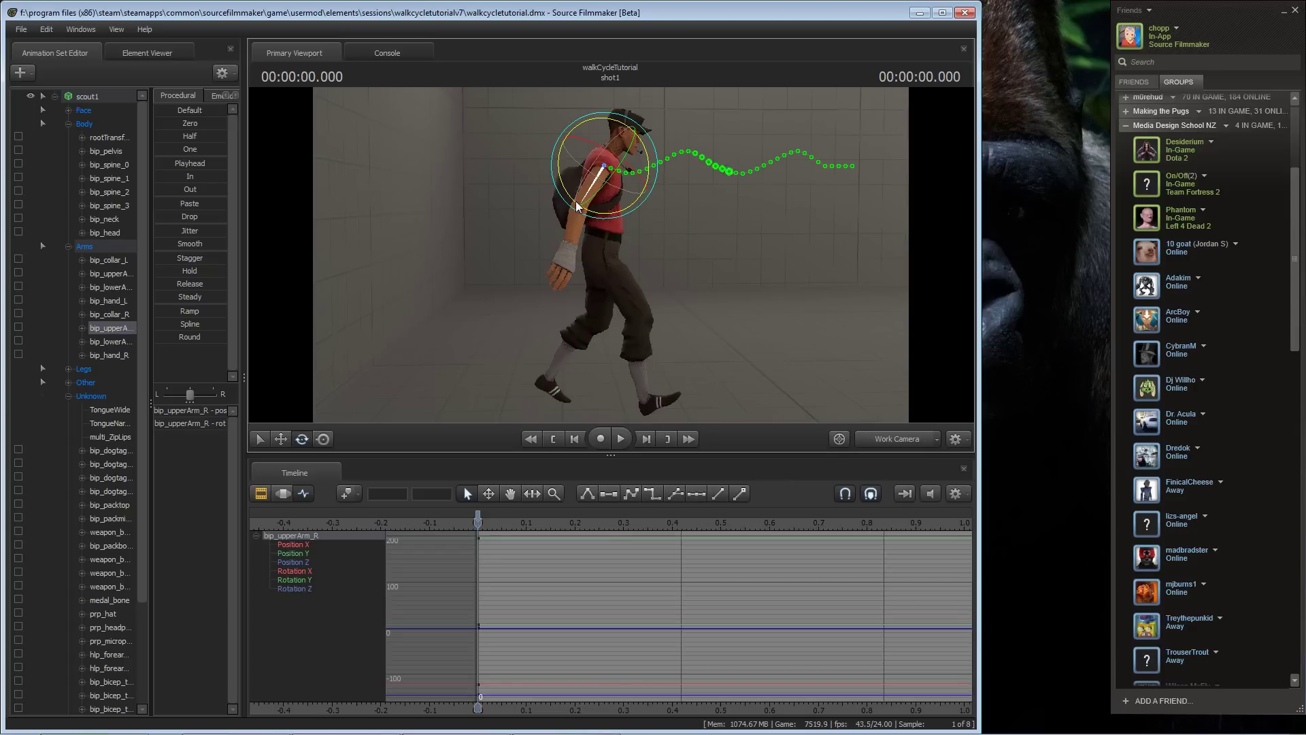
key("Right")
key("Right")
key("Right")
key("Right")
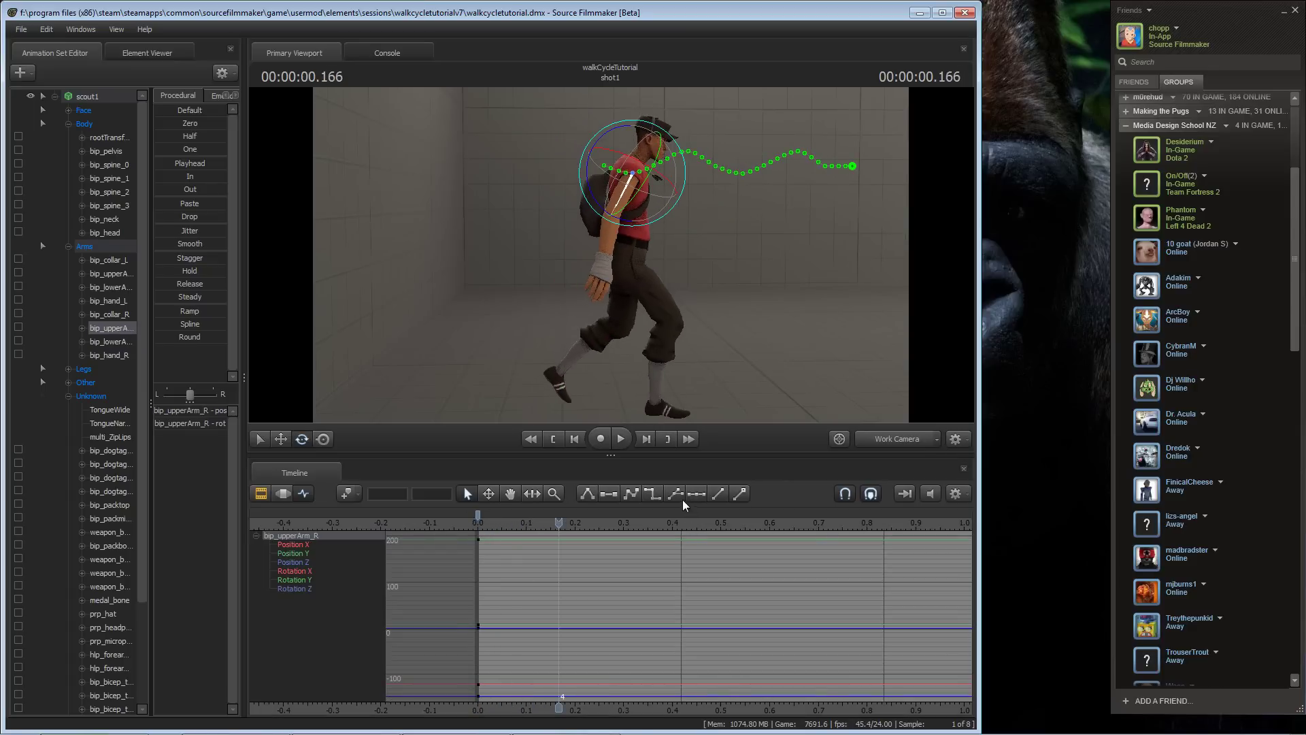
left_click_drag(631, 318, 617, 312)
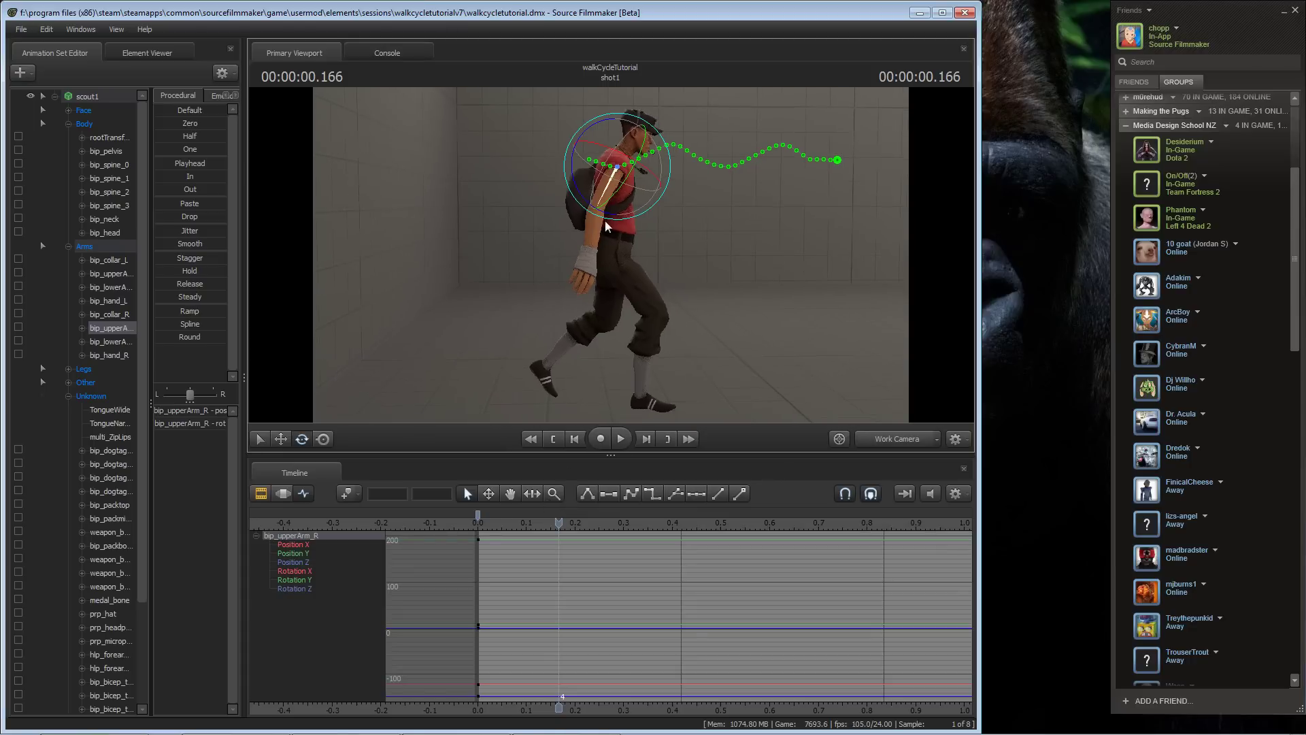
mouse_move(553, 523)
left_mouse_down()
mouse_move(479, 525)
mouse_move(566, 536)
left_mouse_up()
left_click_drag(589, 321, 612, 195)
left_click(612, 196)
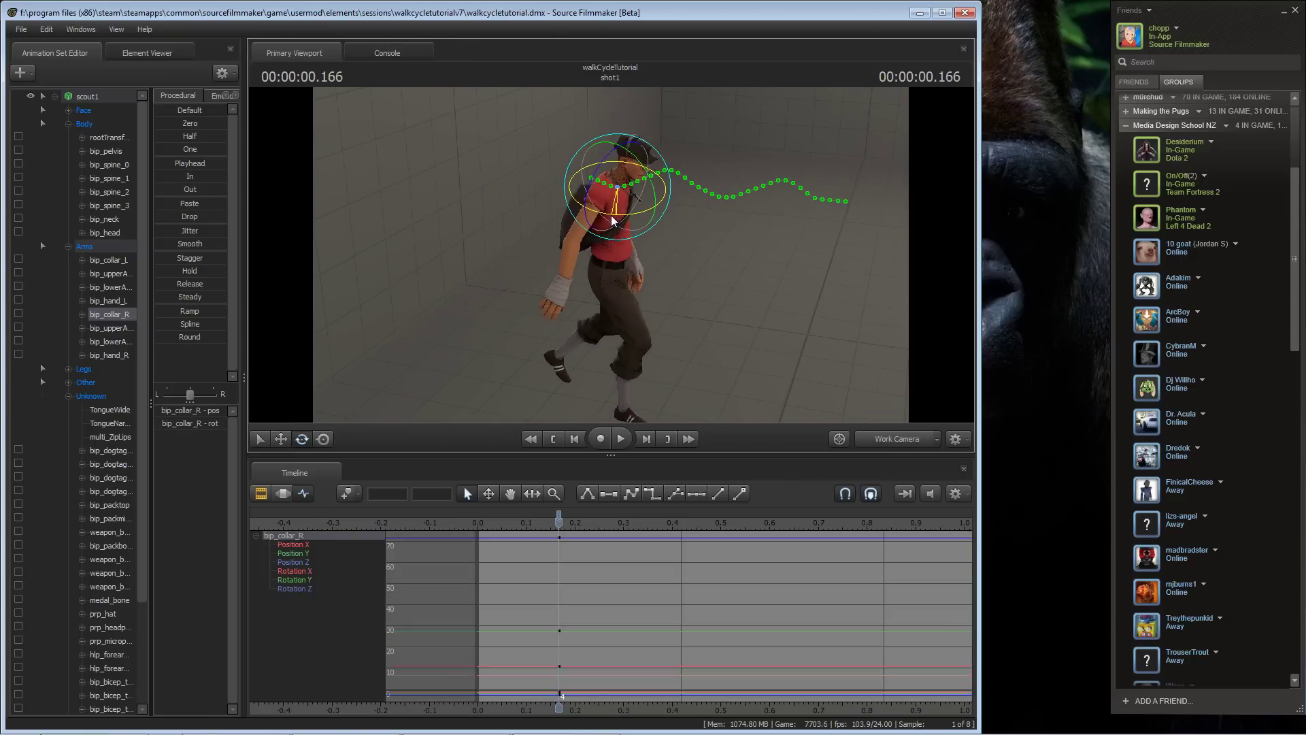
mouse_move(583, 255)
left_mouse_down()
mouse_move(599, 240)
mouse_move(590, 277)
mouse_move(559, 222)
mouse_move(579, 242)
left_mouse_up()
left_click(598, 240)
key("ctrl+z")
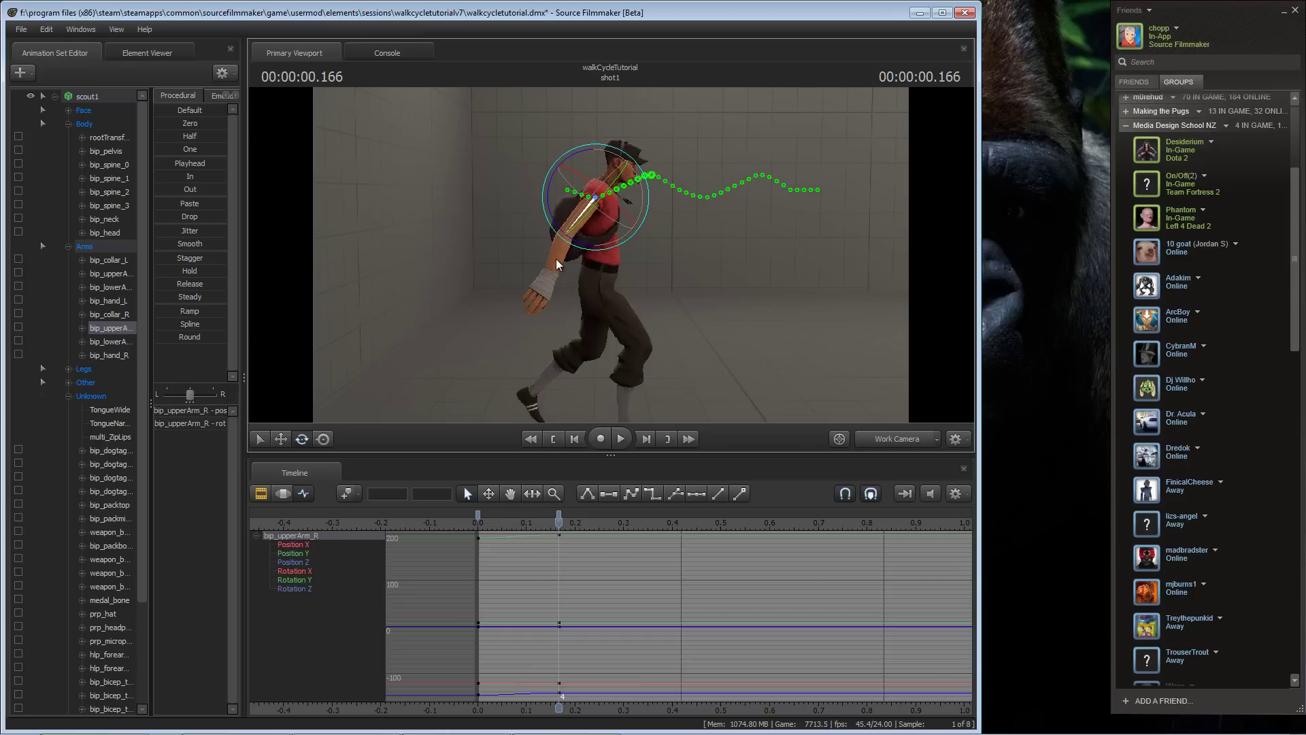
- At frame 4, rotate the right lower arm backward and adjust the right hand
left_click(556, 260, "ctrl")
left_click_drag(550, 283, 540, 281)
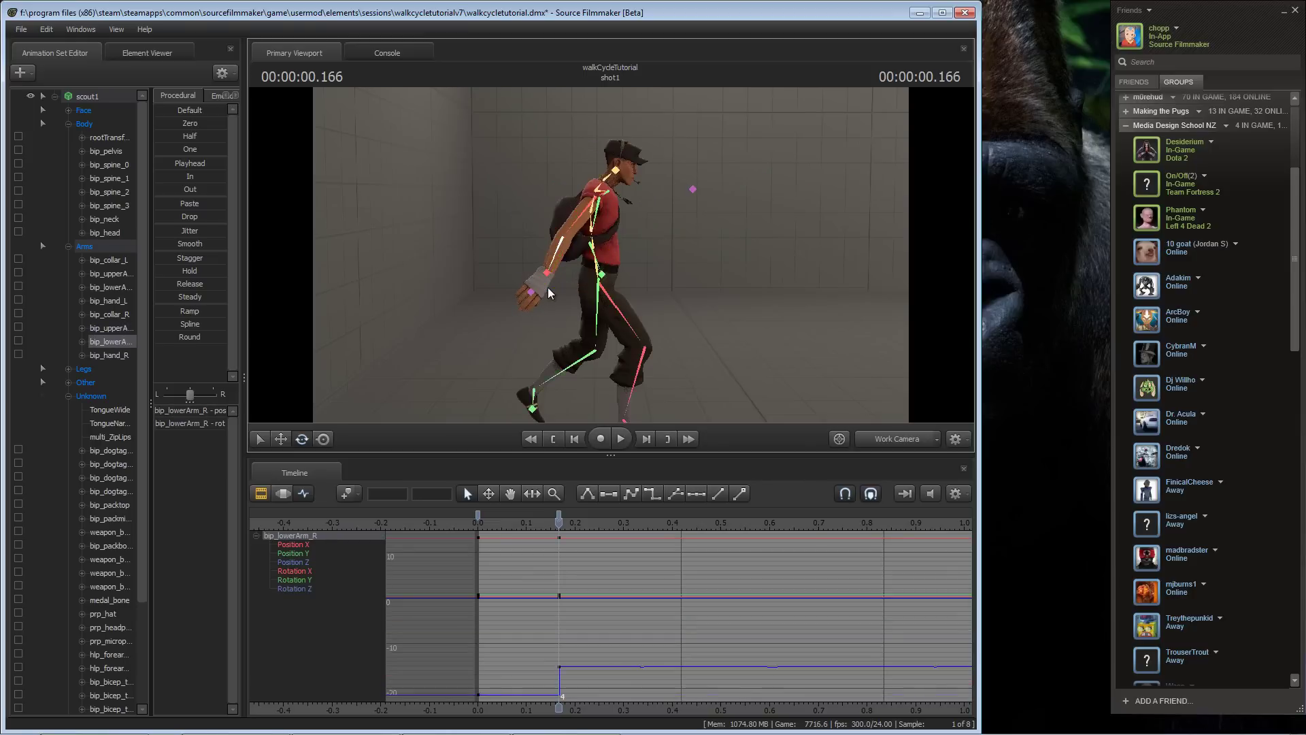
middle_click_drag(548, 287, 553, 256, "alt")
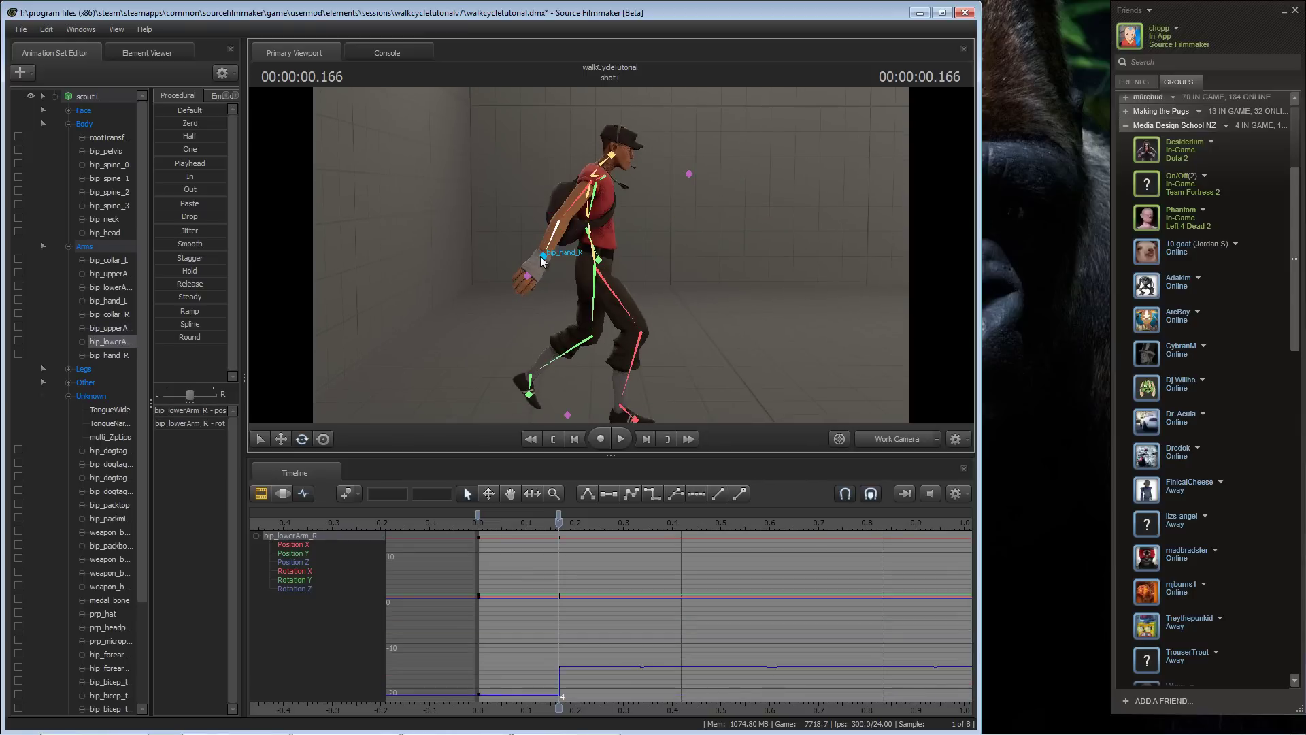
left_click(542, 258, "ctrl")
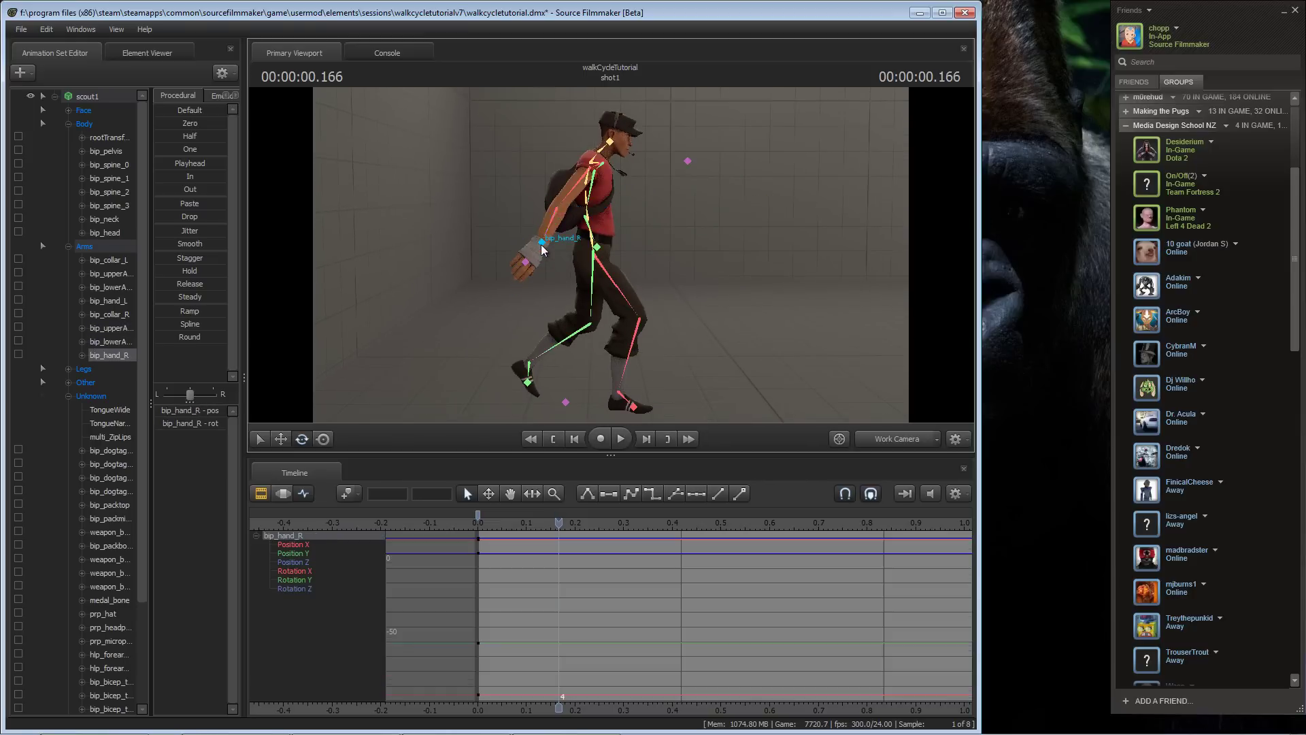
middle_click_drag(613, 287, 611, 277, "alt")
- Move to frame 8 and rotate the right upper arm forward so the arm hangs down beside the body
left_click_drag(565, 540, 647, 547, "shift")
middle_click_drag(628, 255, 595, 276, "alt")
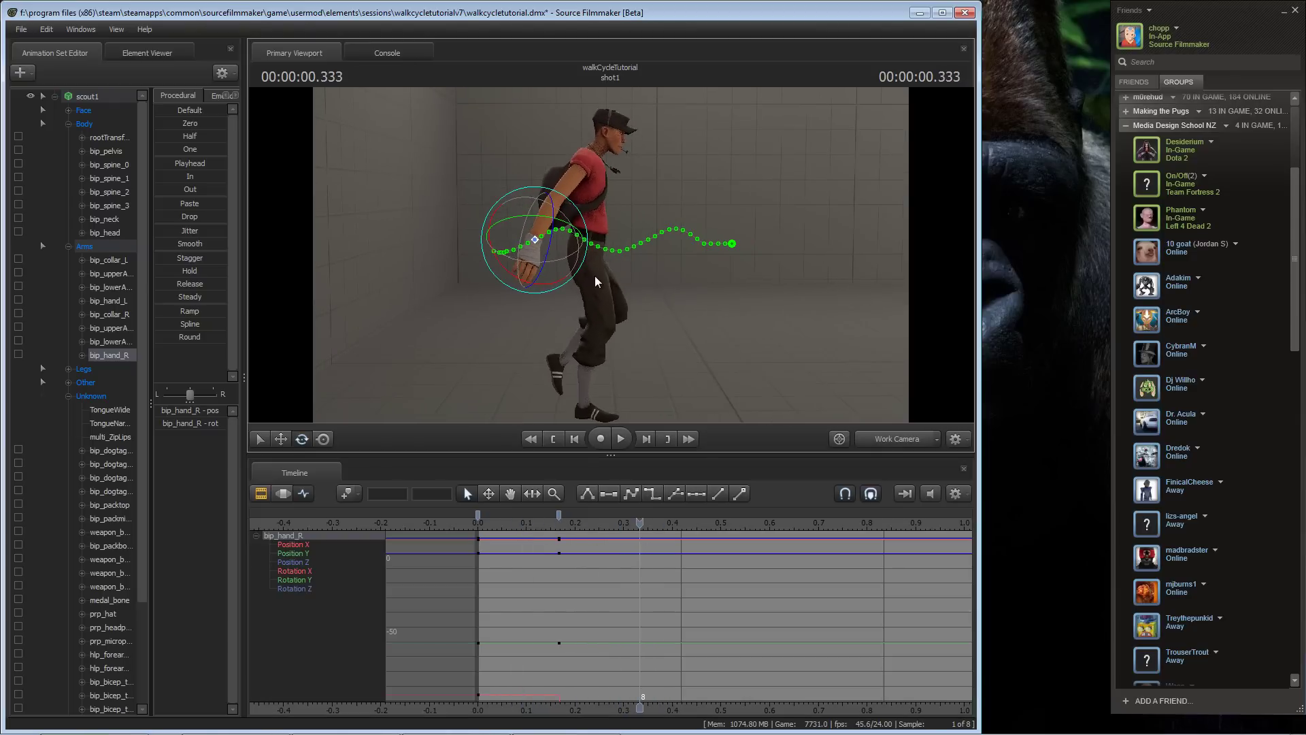
left_click(573, 192)
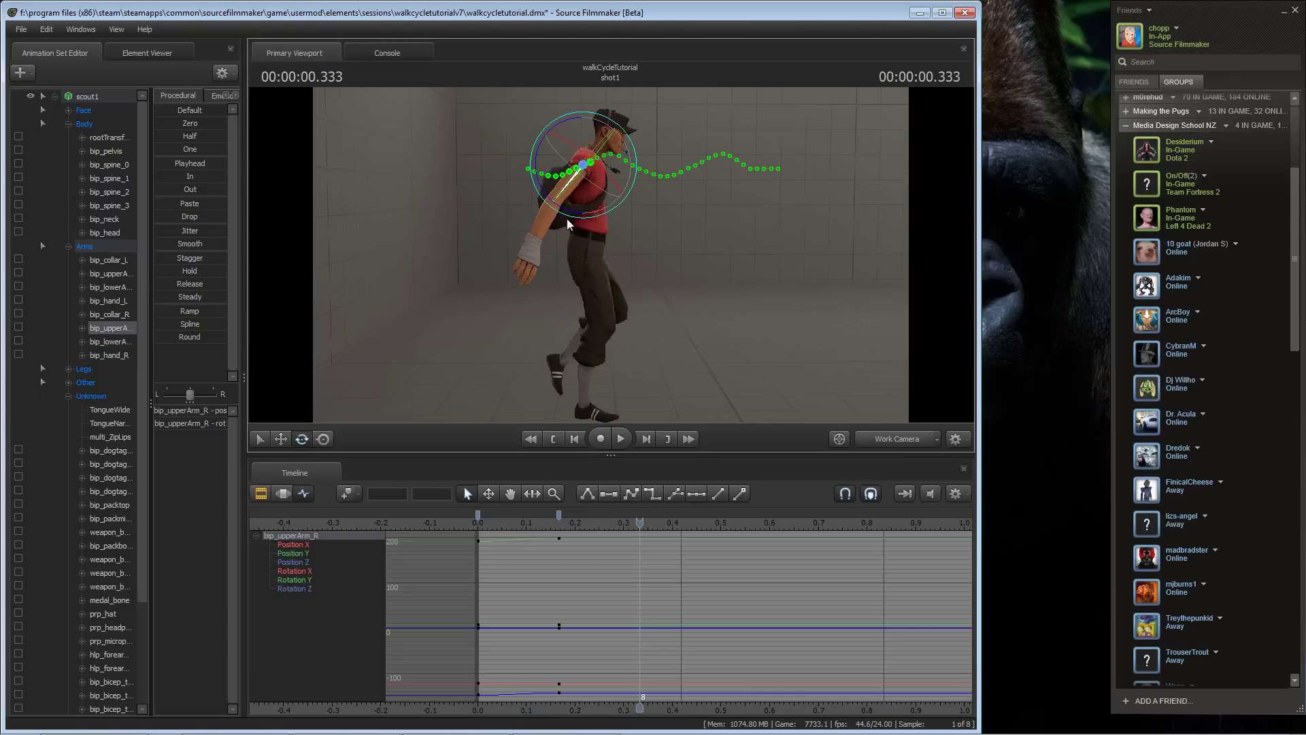
left_click_drag(568, 214, 555, 349)
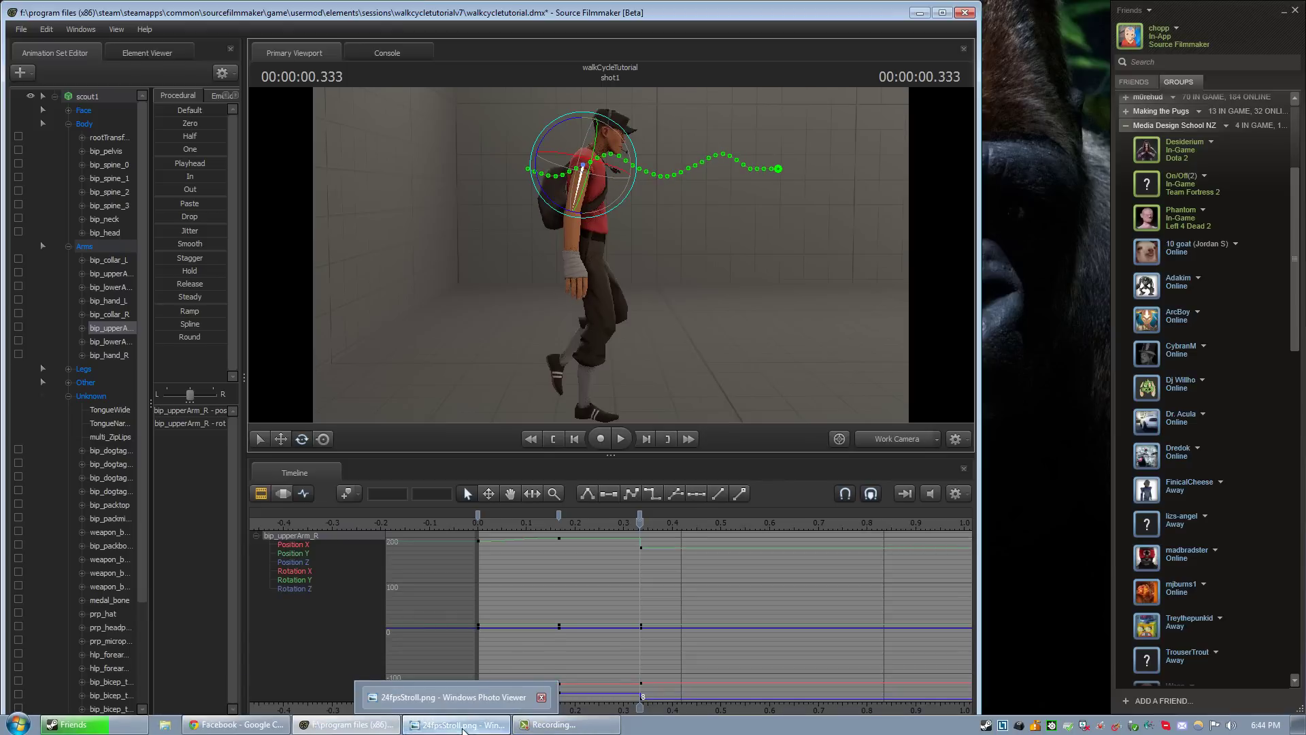
- Restore the 24fpsStroll.png reference image and rotate the right lower arm slightly backward at frame 8
left_click(455, 728)
left_click(779, 16)
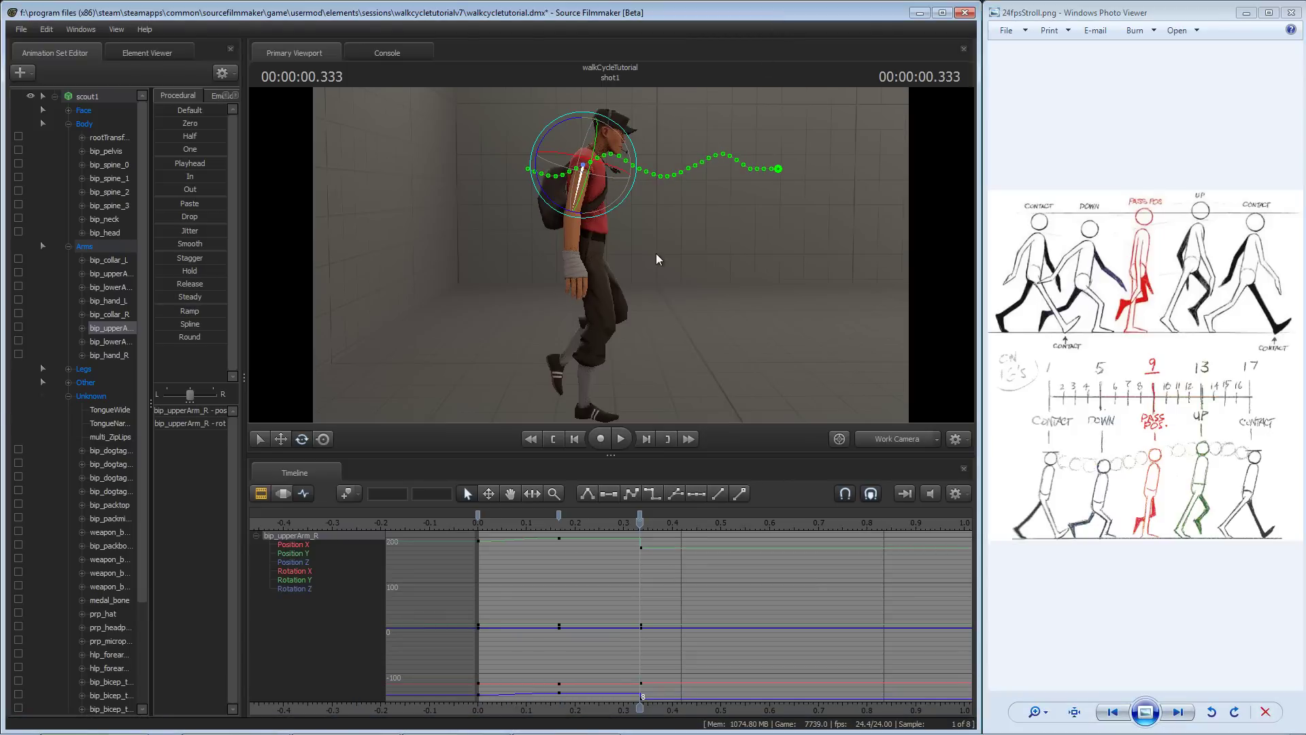
middle_click_drag(597, 206, 605, 188)
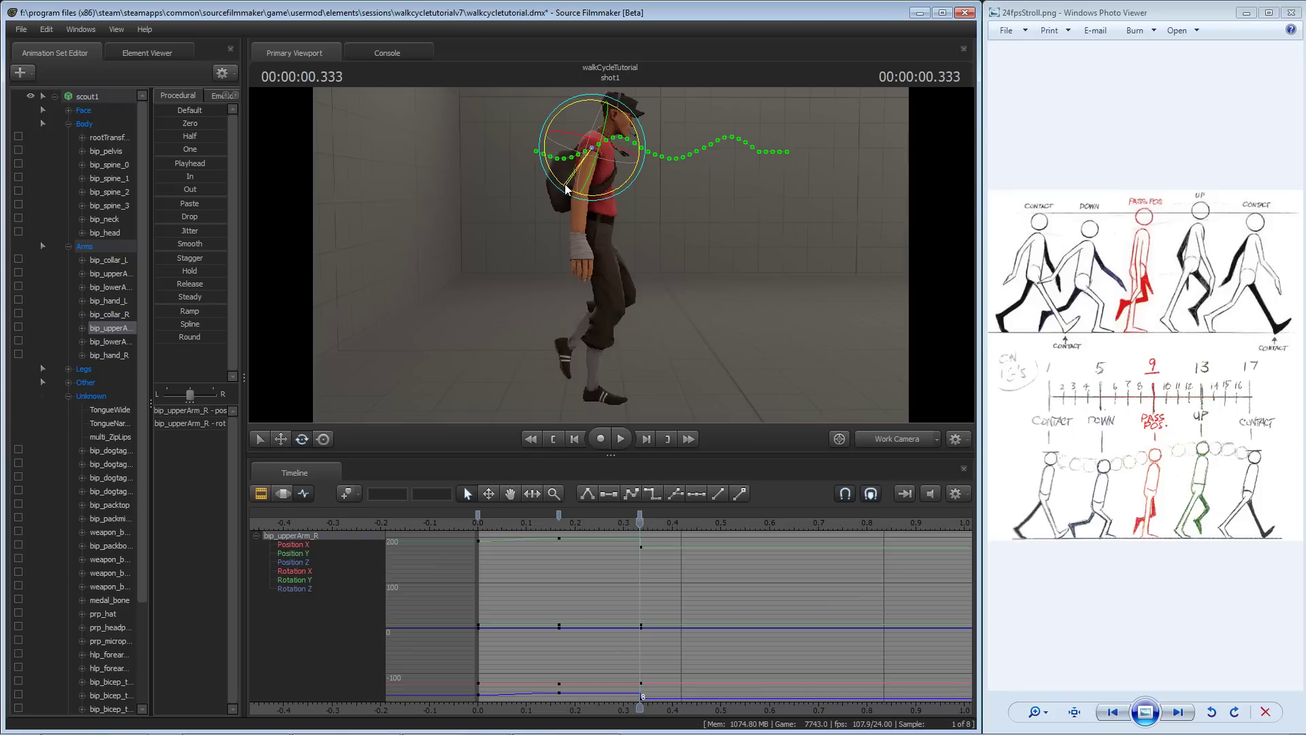
left_click(589, 251)
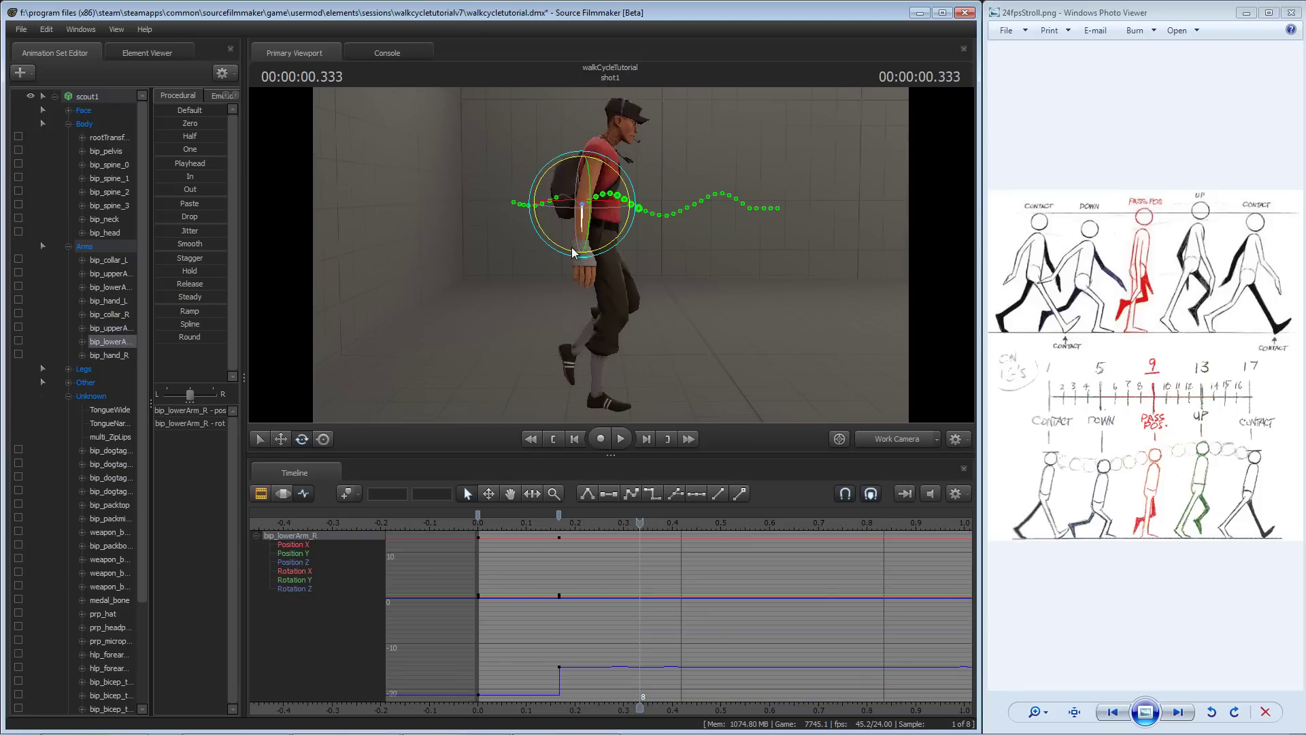
left_click_drag(574, 252, 568, 250)
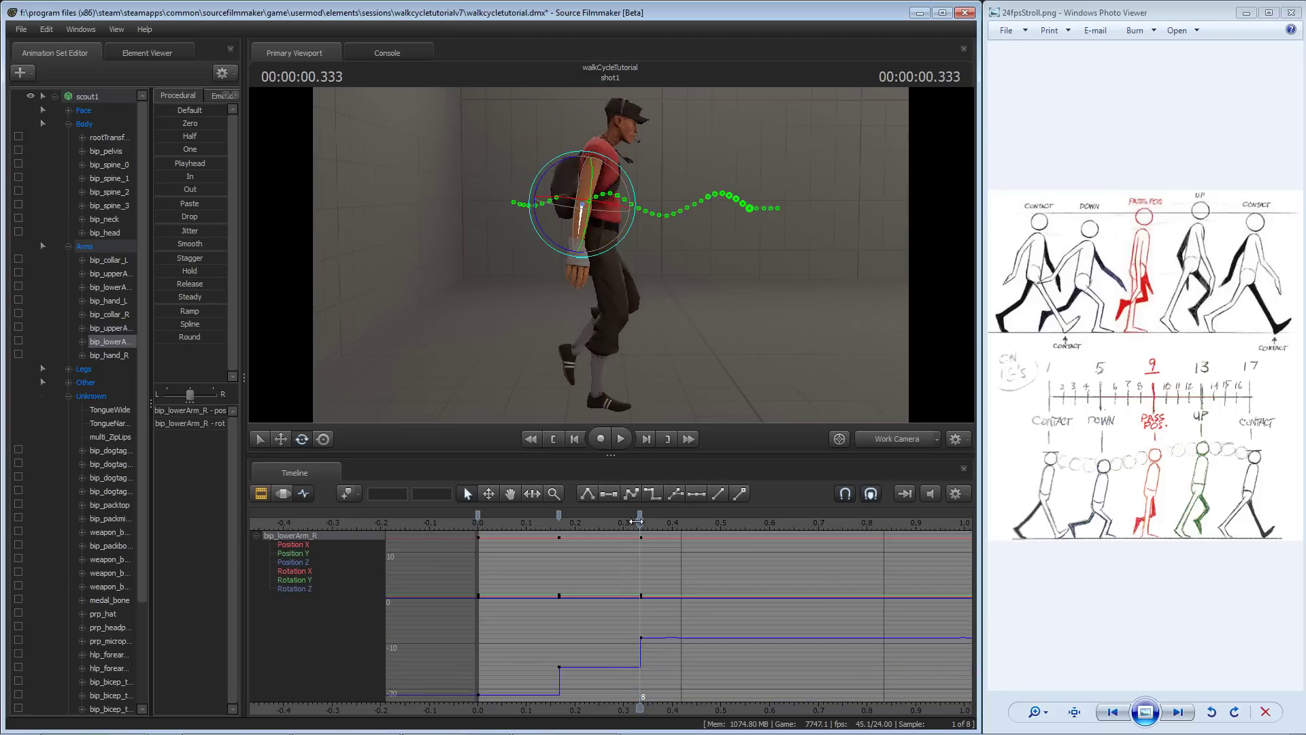
- Widen the main window to reveal the full timeline toolbar and set the keymode to Spline
mouse_move(636, 521)
left_mouse_down()
mouse_move(497, 521)
mouse_move(681, 521)
mouse_move(622, 521)
mouse_move(660, 521)
mouse_move(627, 519)
mouse_move(648, 518)
left_mouse_up()
left_click_drag(977, 546, 1239, 544)
left_click(1001, 497)
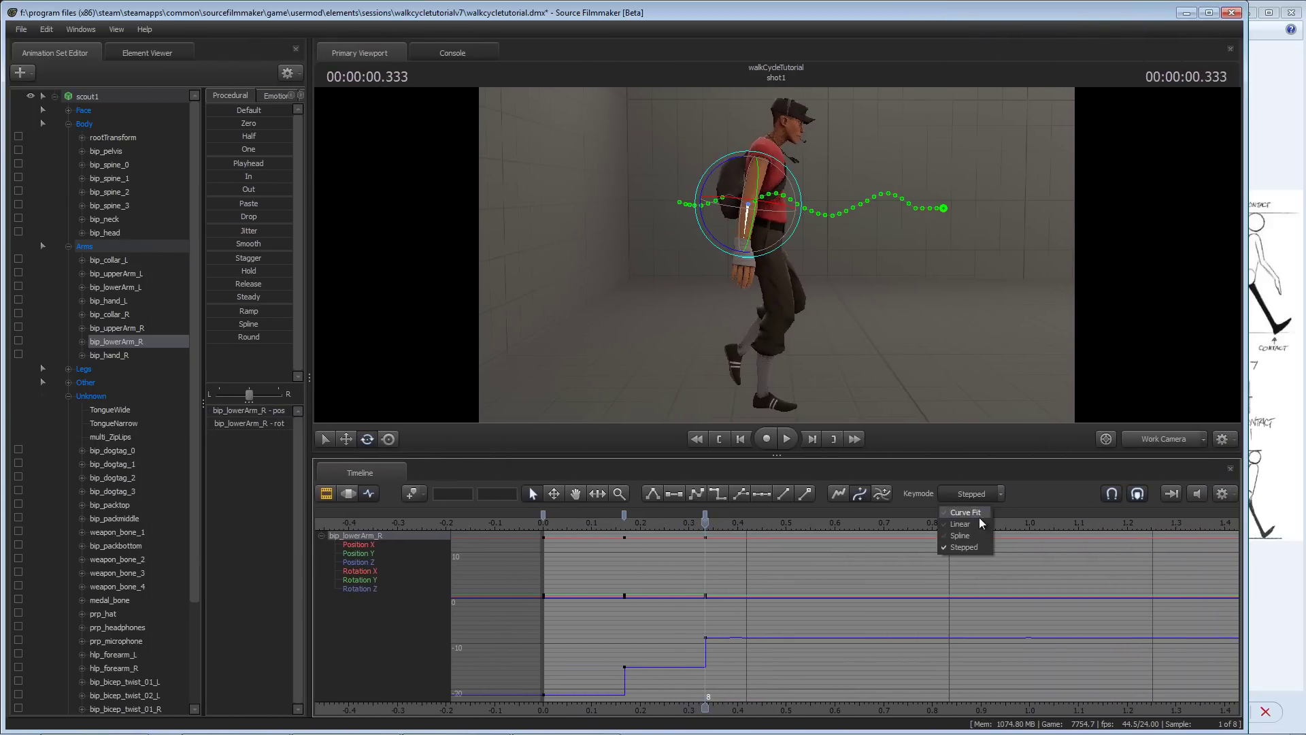
left_click(985, 537)
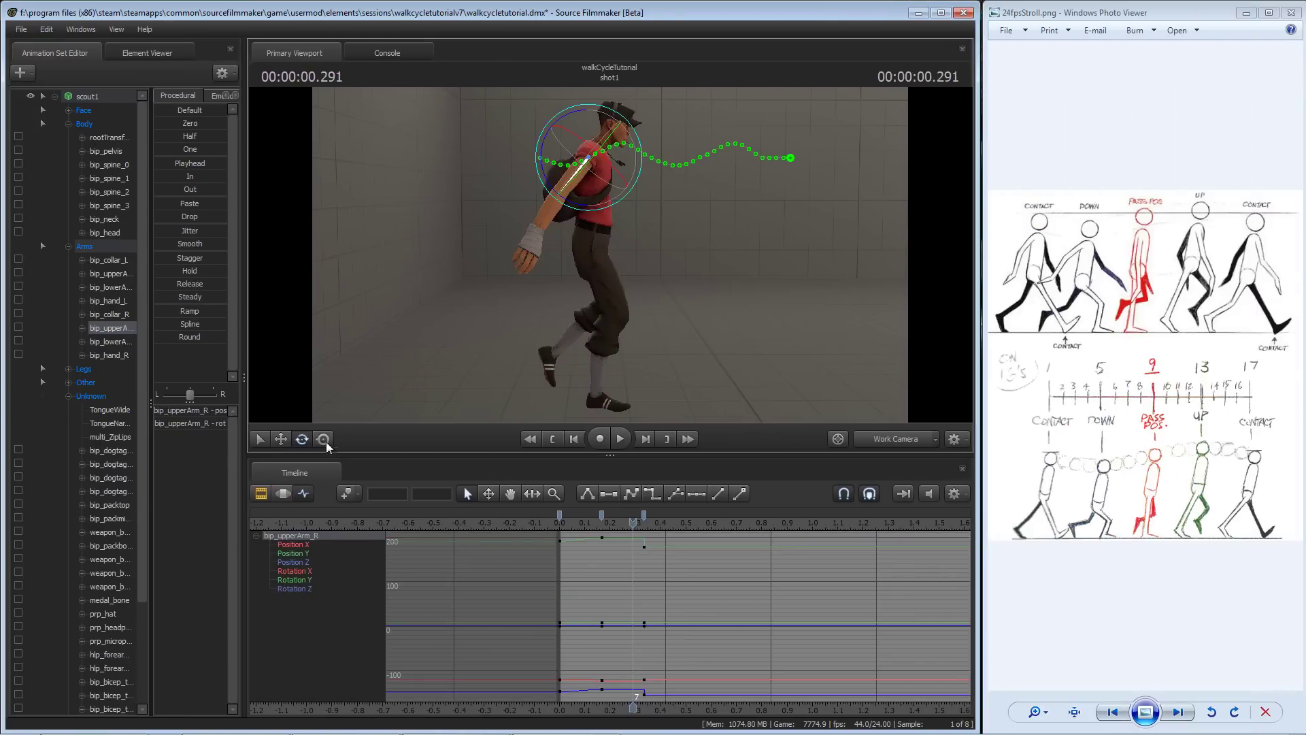
- Select the existing keyframes of all bones in the Arms group and set their curves to Spline
left_click(92, 249)
scroll(429, 615, "down", 4)
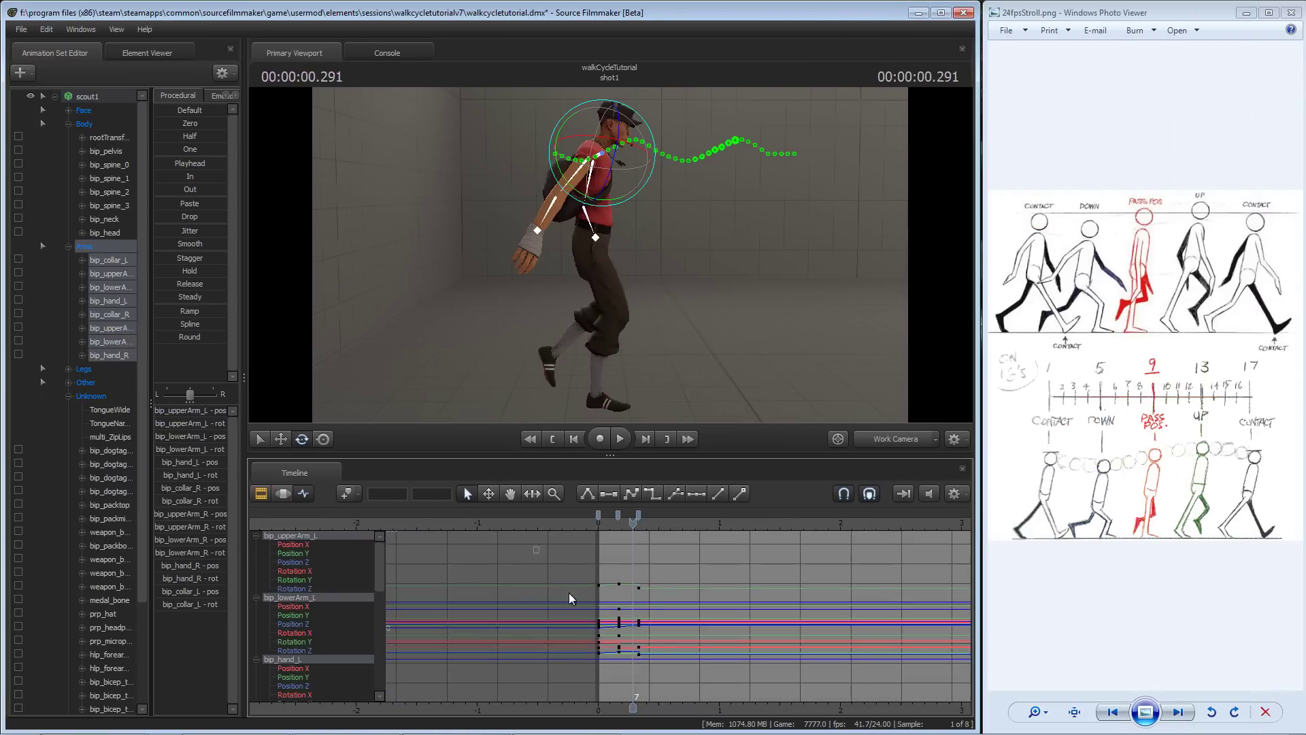
left_click_drag(534, 664, 646, 546)
left_click(630, 492)
left_click(614, 591)
scroll(613, 592, "up", 7)
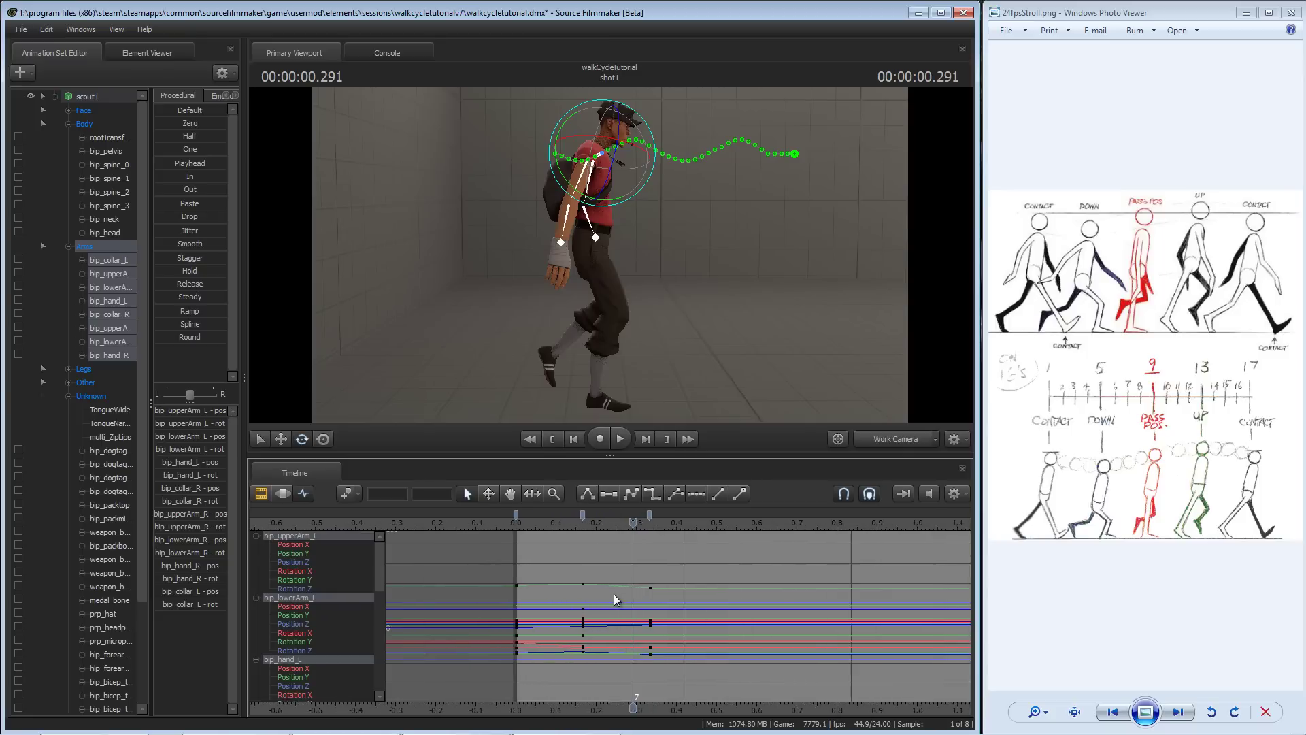
middle_click_drag(565, 593, 630, 584)
scroll(581, 585, "up", 2)
scroll(545, 583, "up", 1)
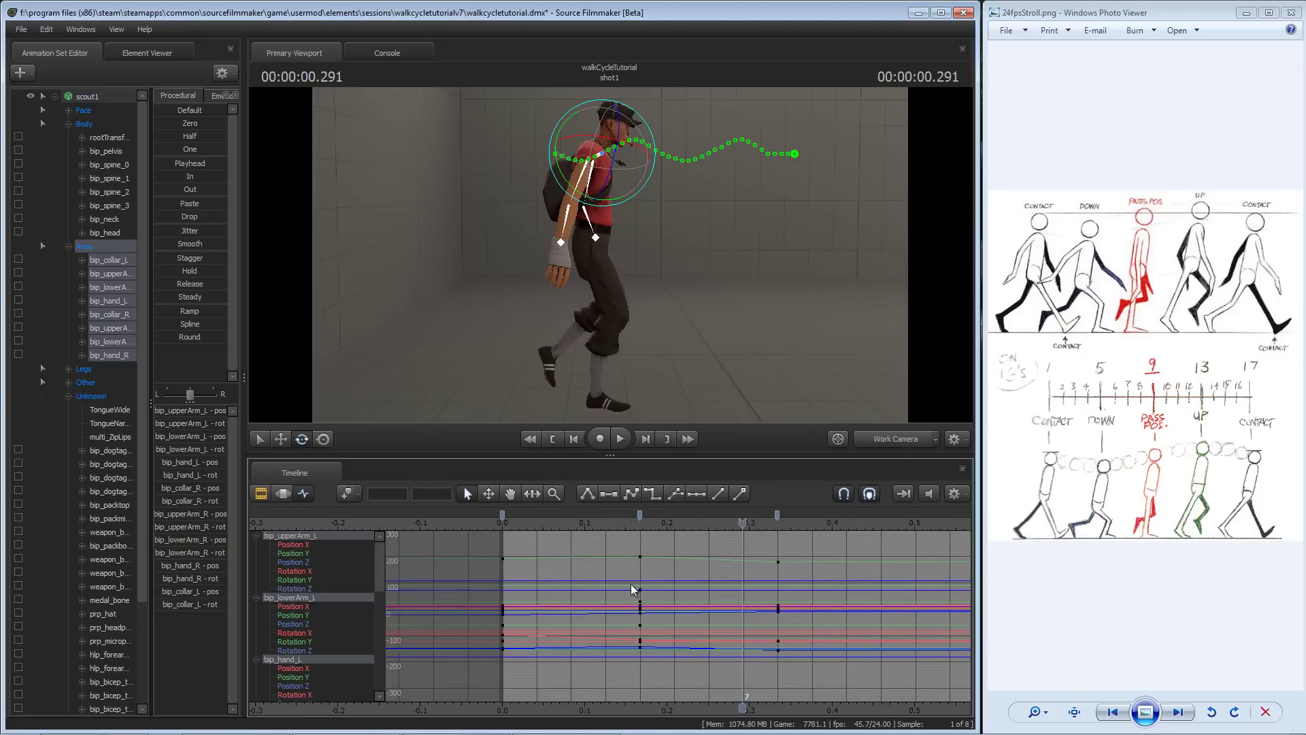
- At frame 12, rotate the right upper arm forward past the body and bend the right lower arm
left_click_drag(537, 526, 777, 523)
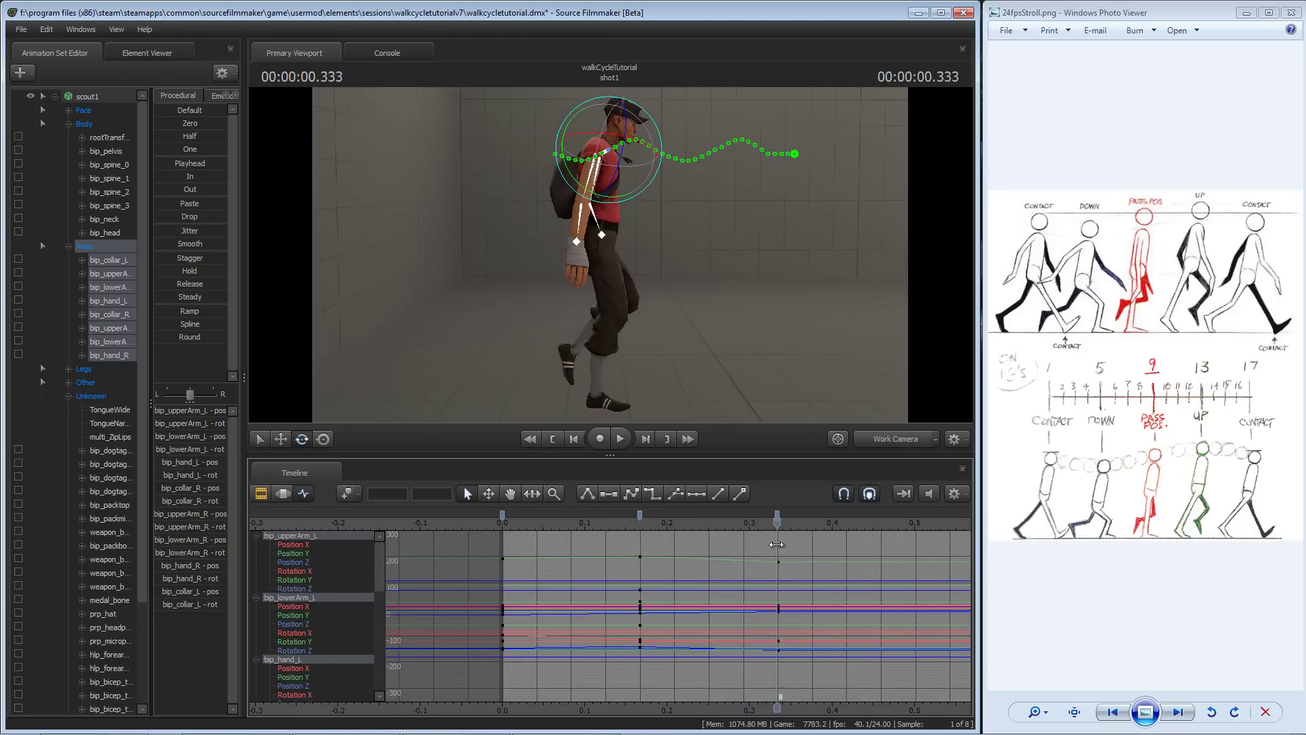
left_click_drag(712, 550, 674, 578)
scroll(566, 614, "down", 3)
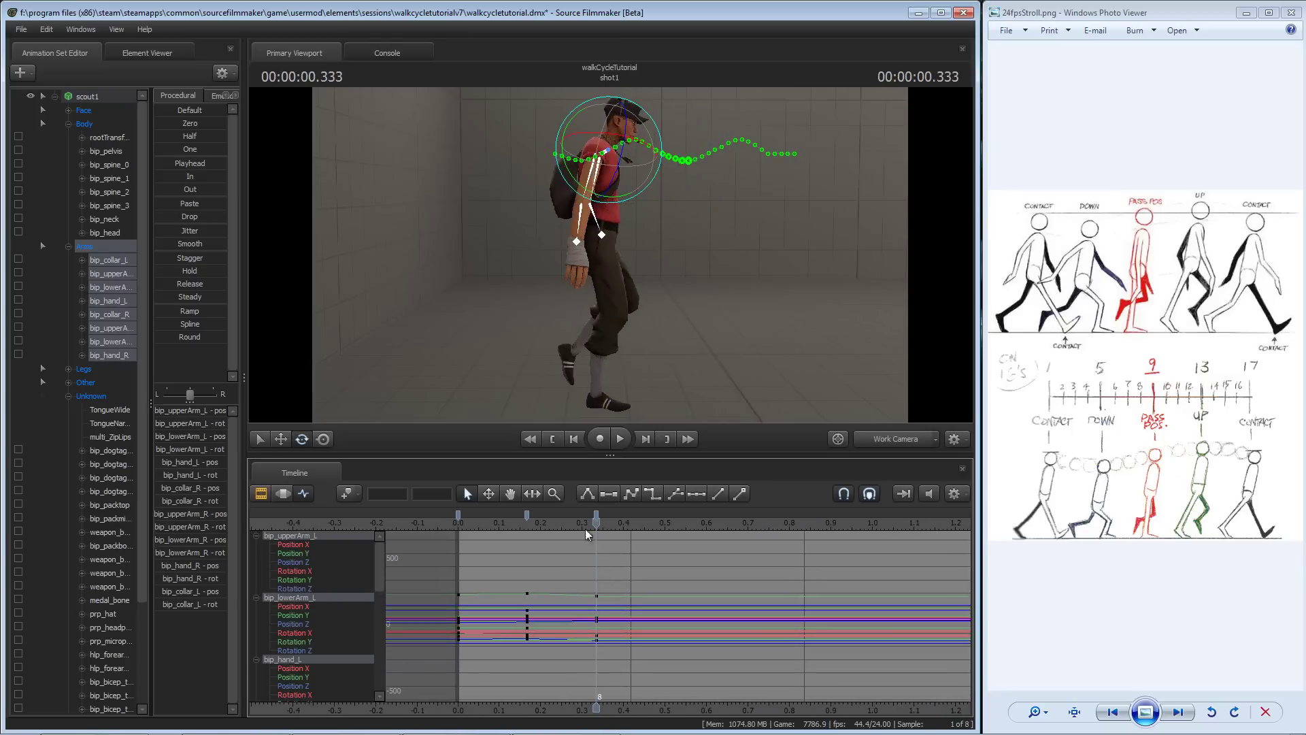
left_click_drag(594, 521, 666, 526)
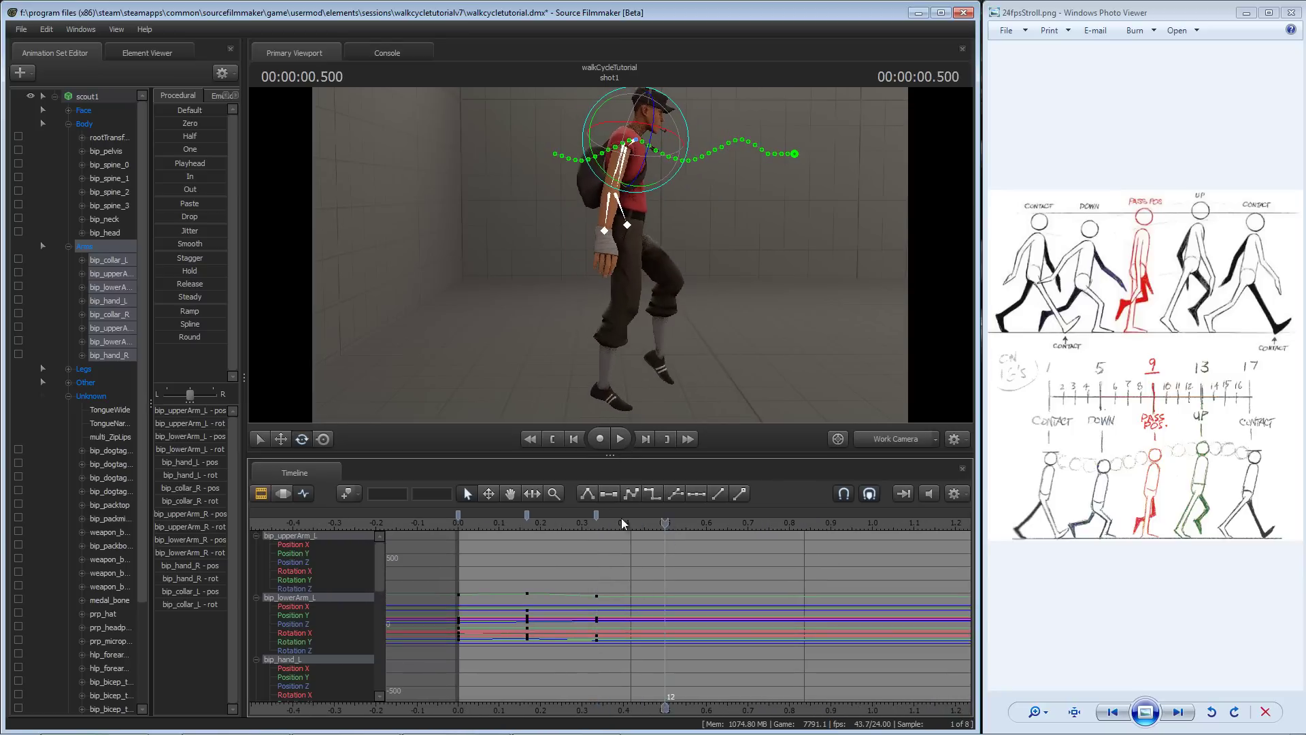
left_click_drag(617, 293, 601, 291)
left_click(591, 181, "ctrl")
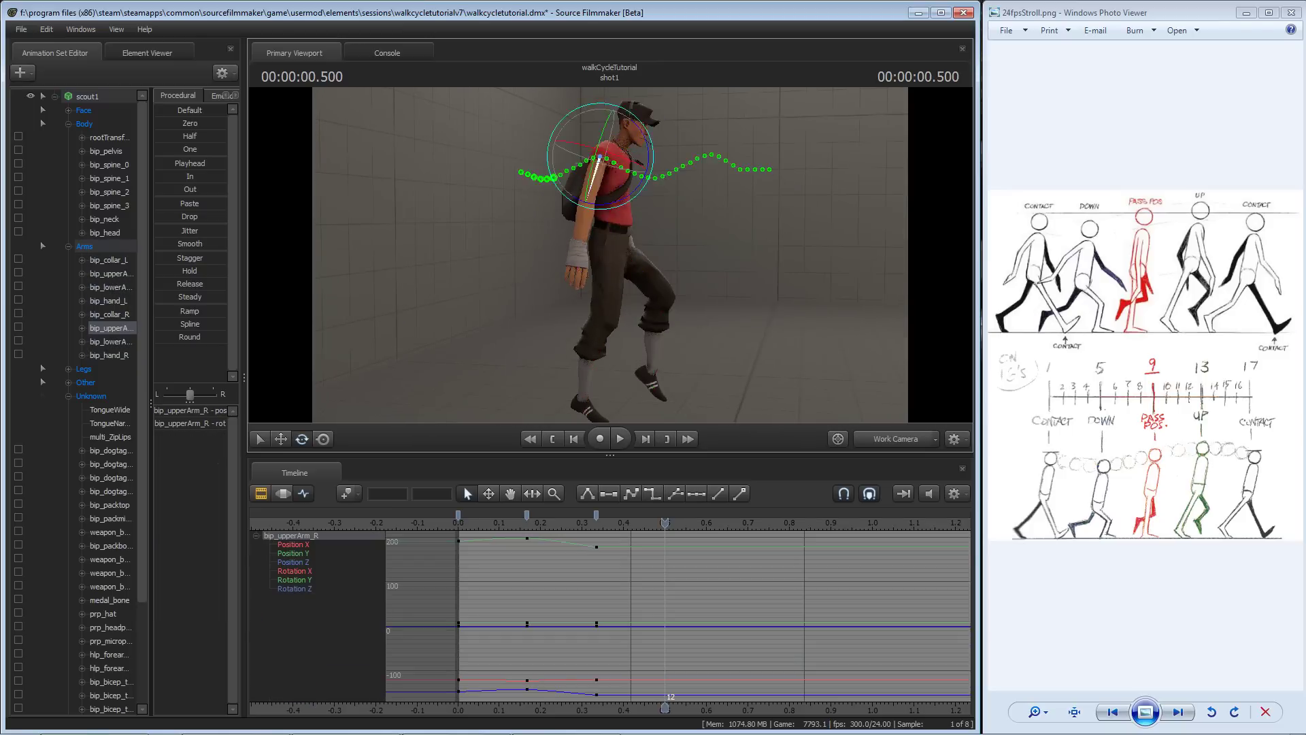
left_click_drag(591, 182, 597, 218, "alt")
key("e")
left_click(614, 228, "ctrl")
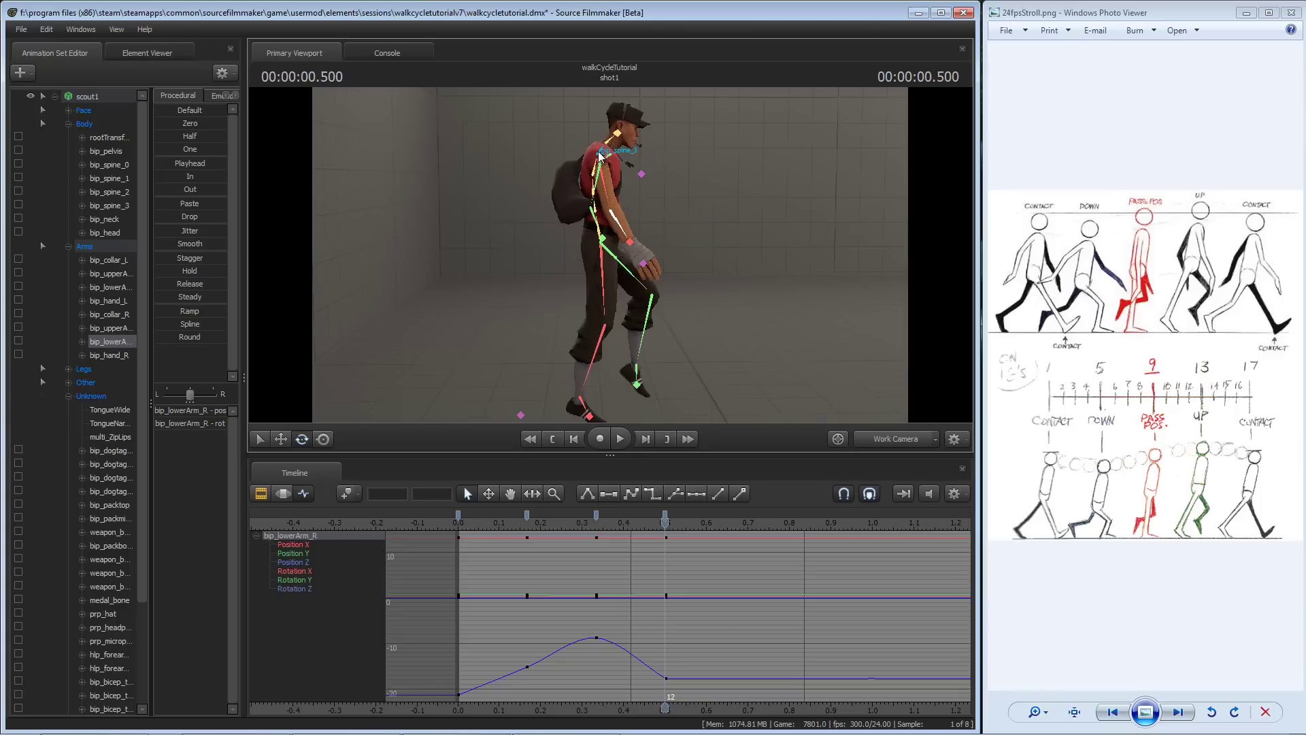
- Rotate the right collar bone at frame 12 and refine the right upper arm's rotation
left_click_drag(598, 158, 601, 236, "alt")
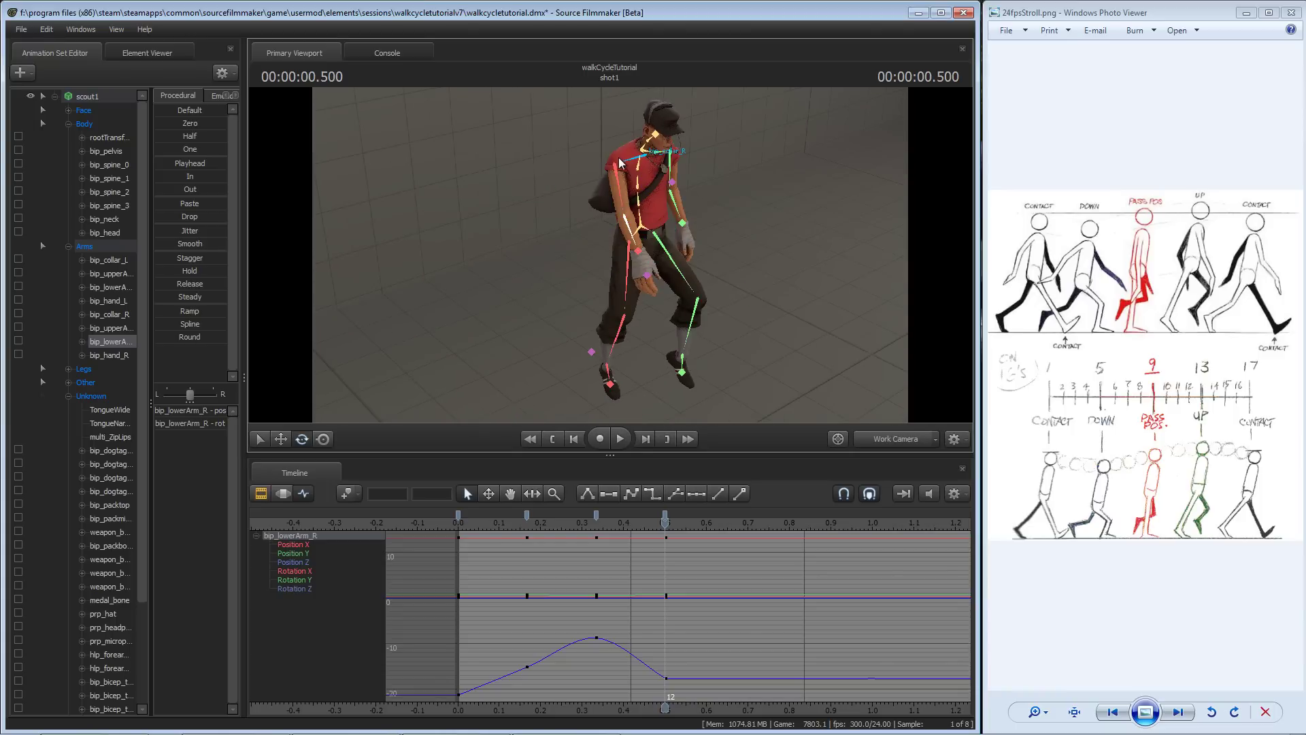
left_click(620, 162)
left_click_drag(620, 164, 614, 184, "alt")
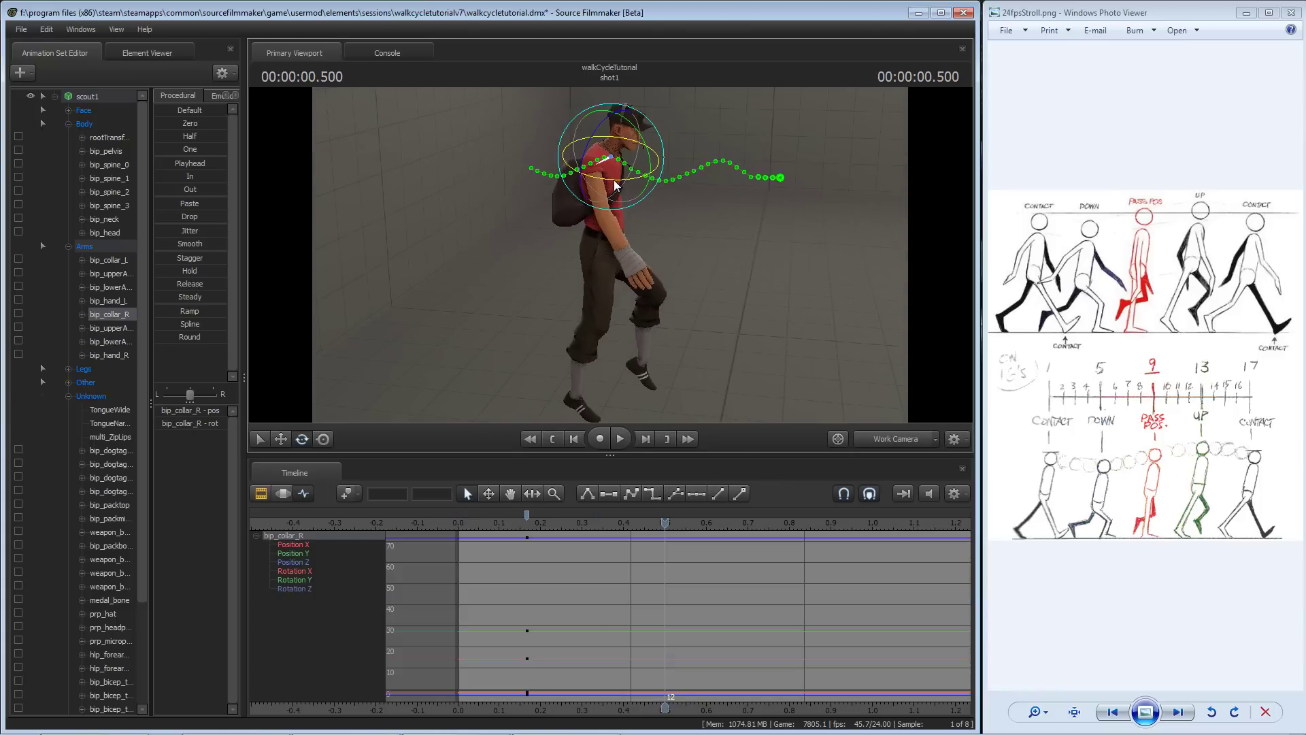
left_click_drag(615, 184, 653, 235, "alt")
left_click(610, 216)
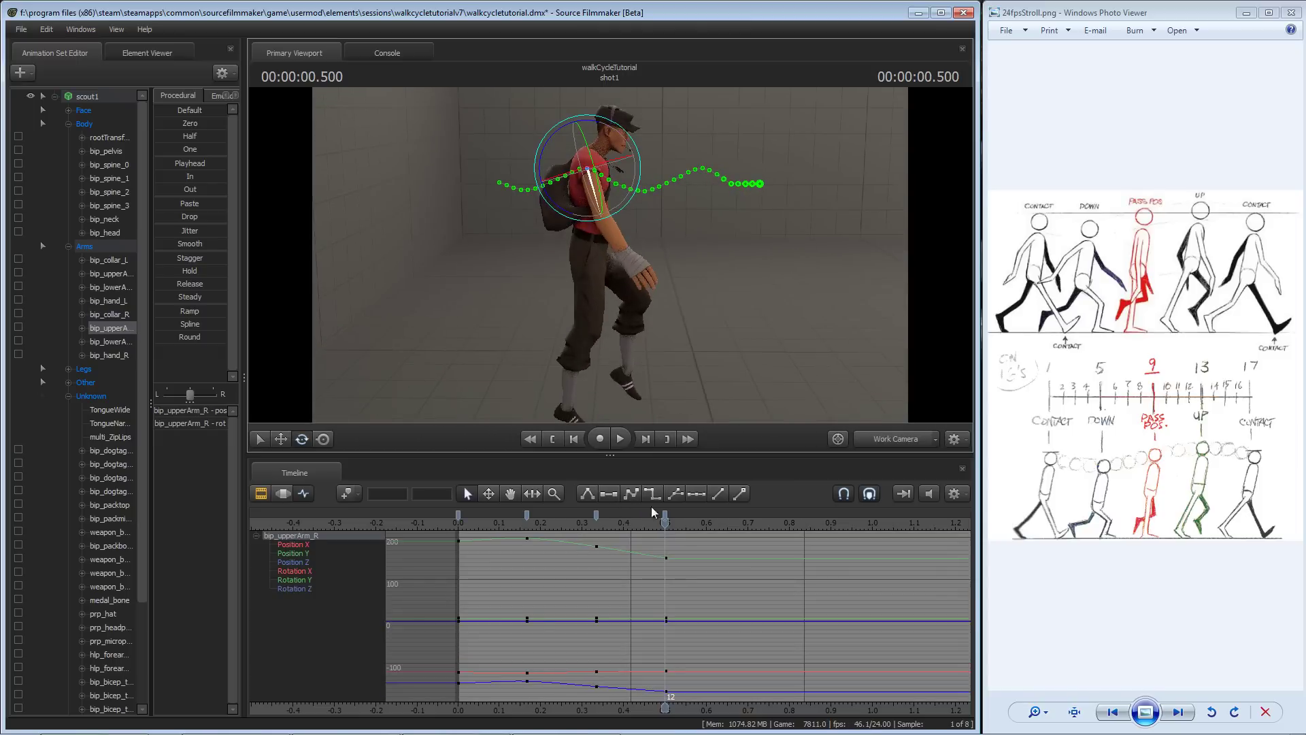
- At frame 16, rotate the right upper arm farther forward, bend the right lower arm and adjust the right hand
left_click_drag(664, 526, 742, 545)
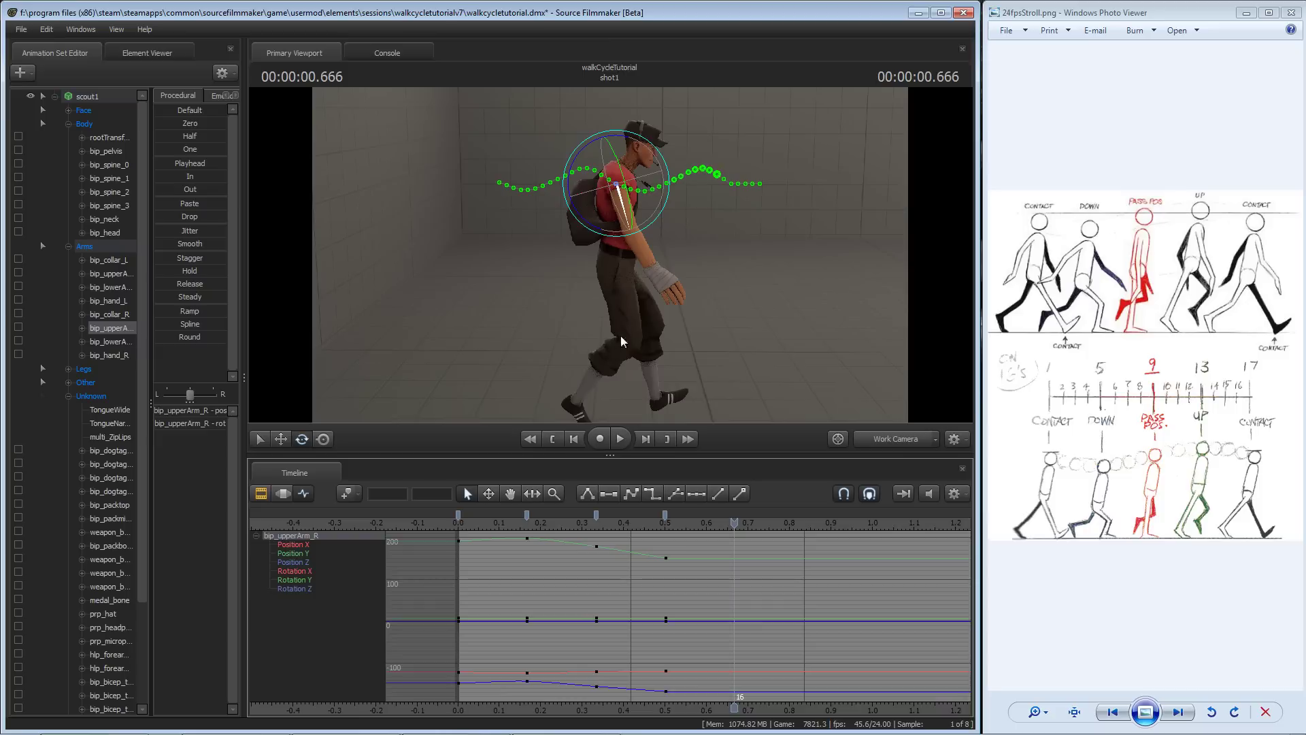
key("ctrl")
left_click_drag(604, 229, 615, 232)
key("ctrl")
left_click(645, 250)
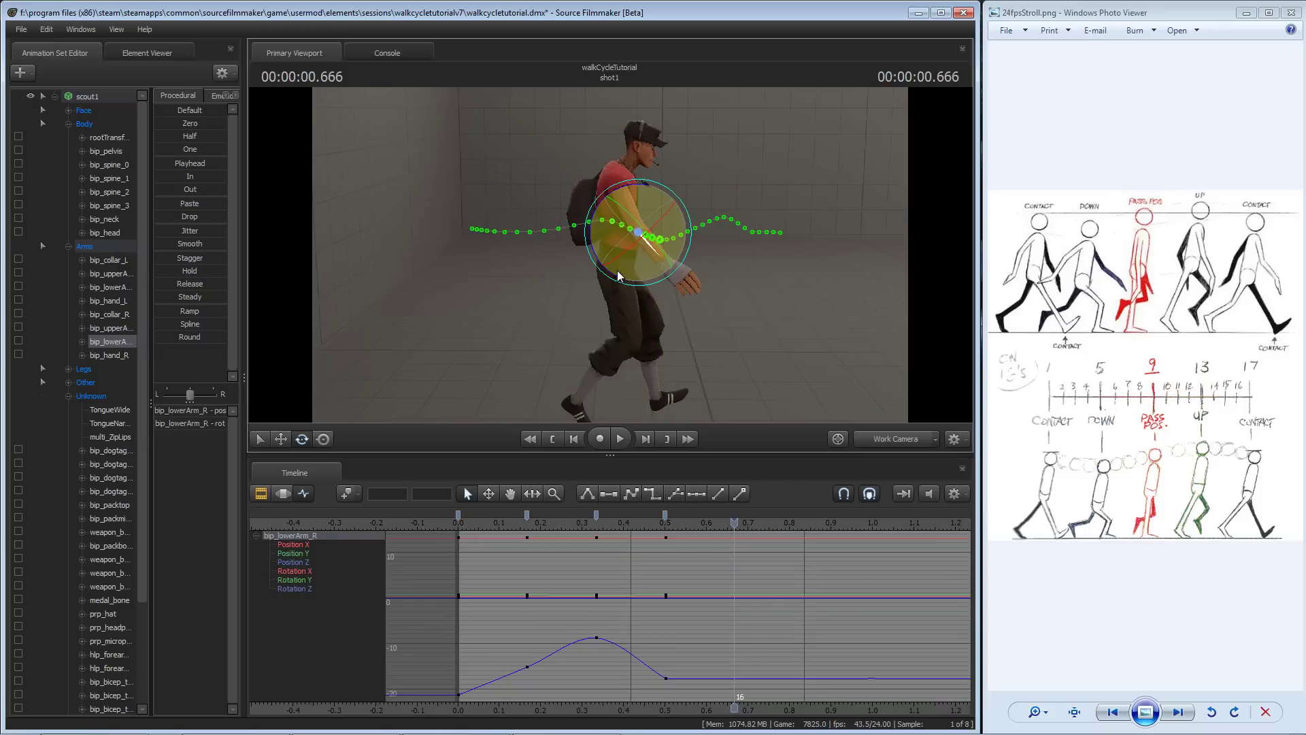
left_click(672, 271, "ctrl")
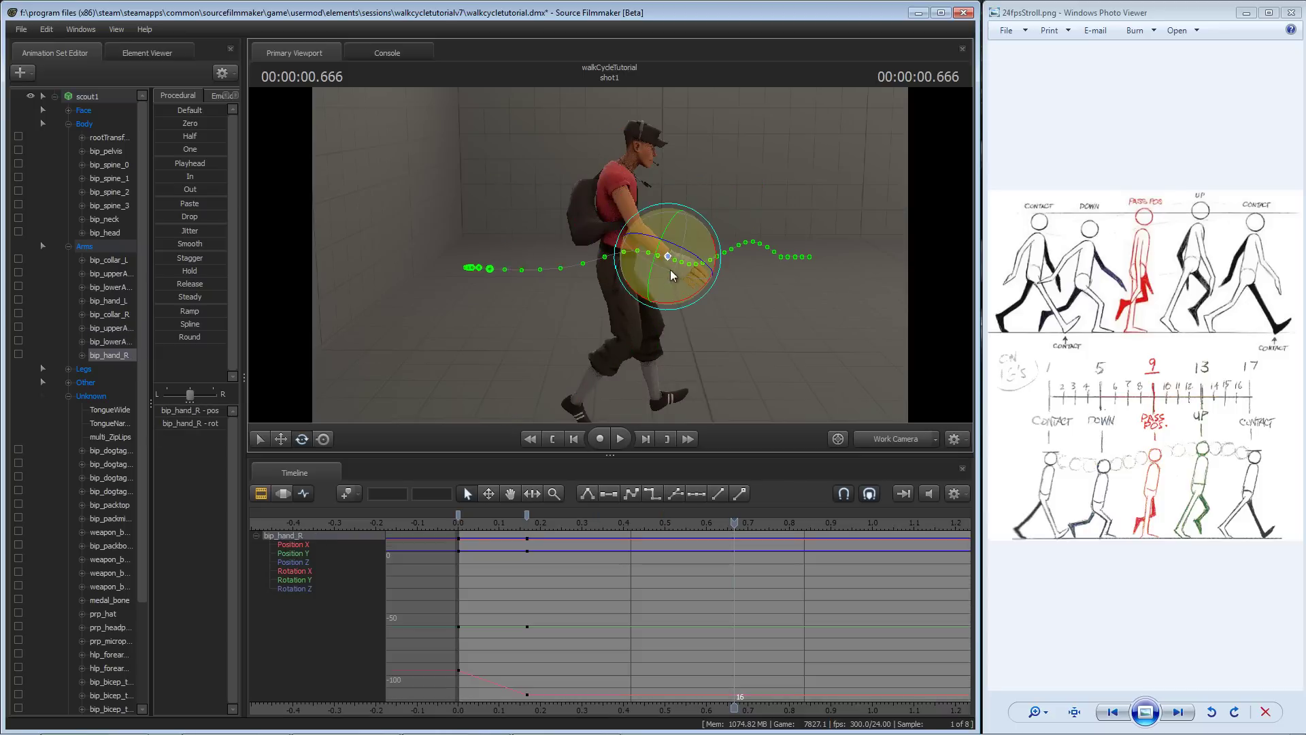
left_click_drag(680, 300, 668, 300)
- At frame 20, pose the right upper arm, lower arm and hand at the forward extreme of the swing
left_click_drag(604, 378, 627, 434)
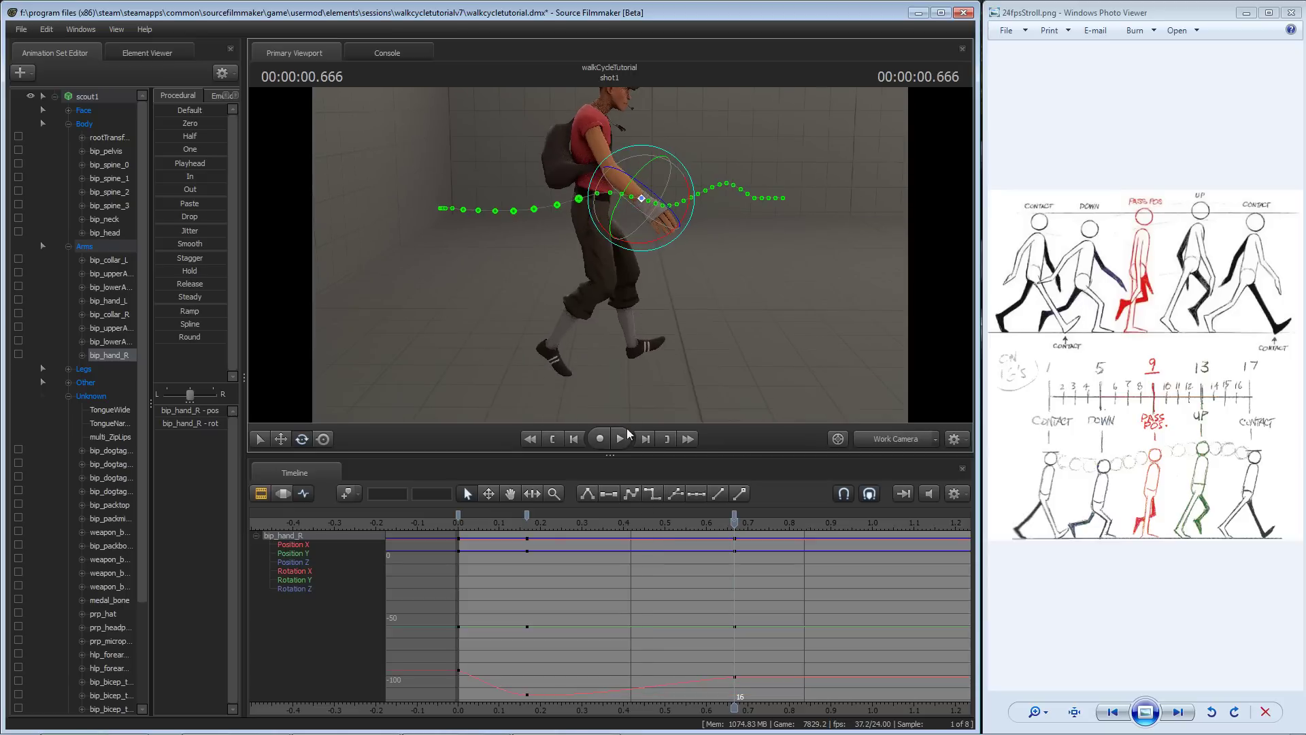
scroll(700, 647, "down", 4)
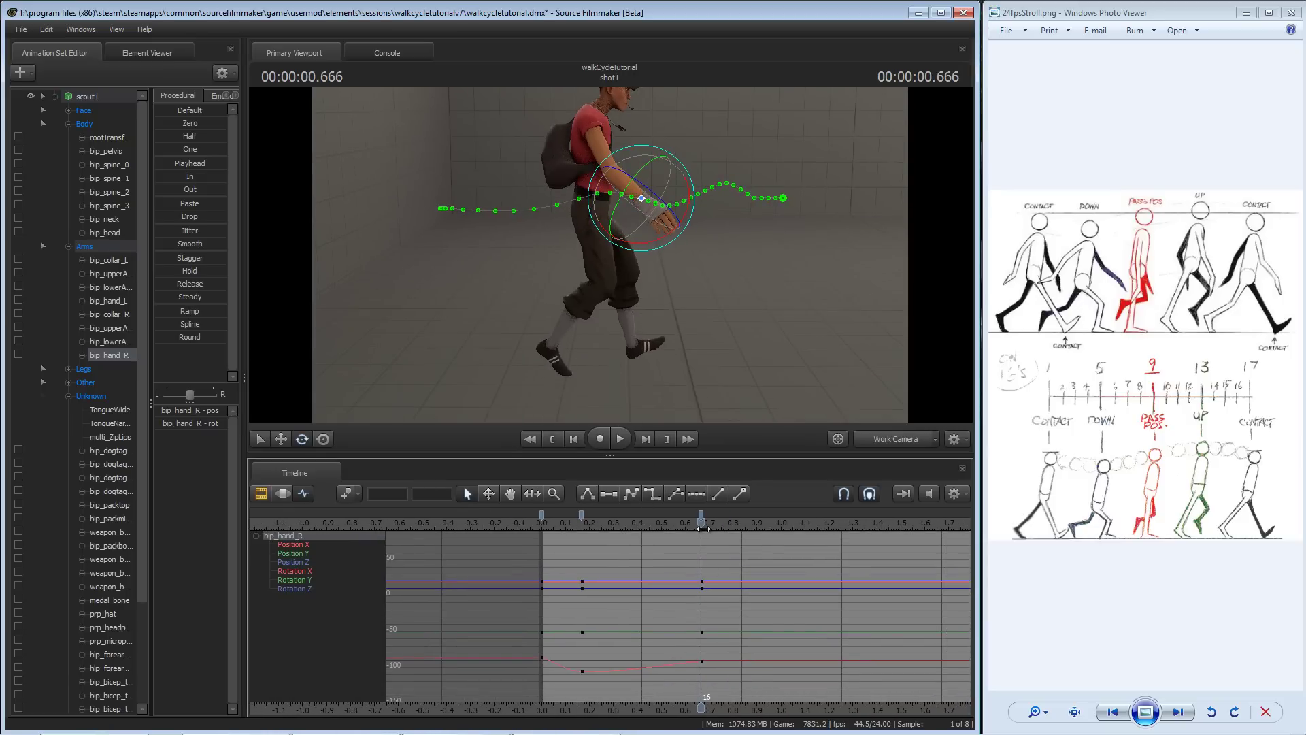
left_click_drag(703, 528, 740, 523)
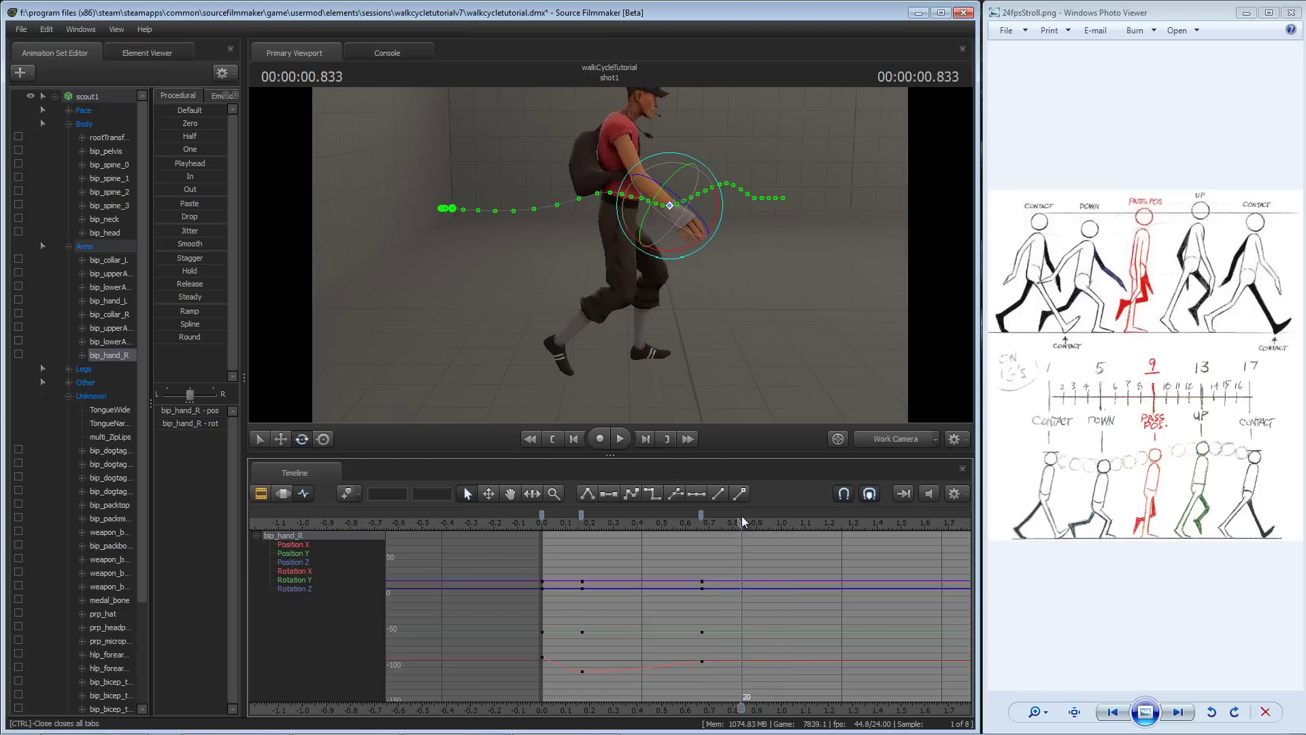
left_click_drag(741, 526, 743, 525)
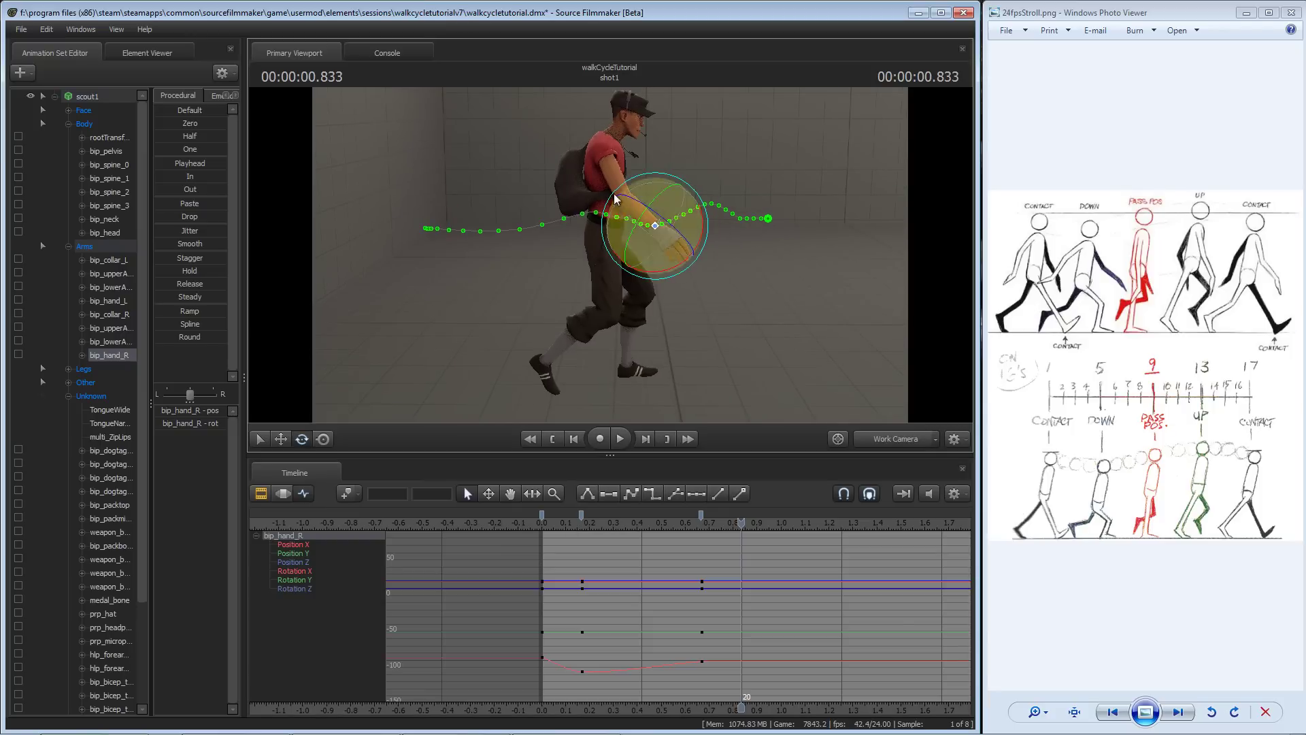
left_click(619, 193)
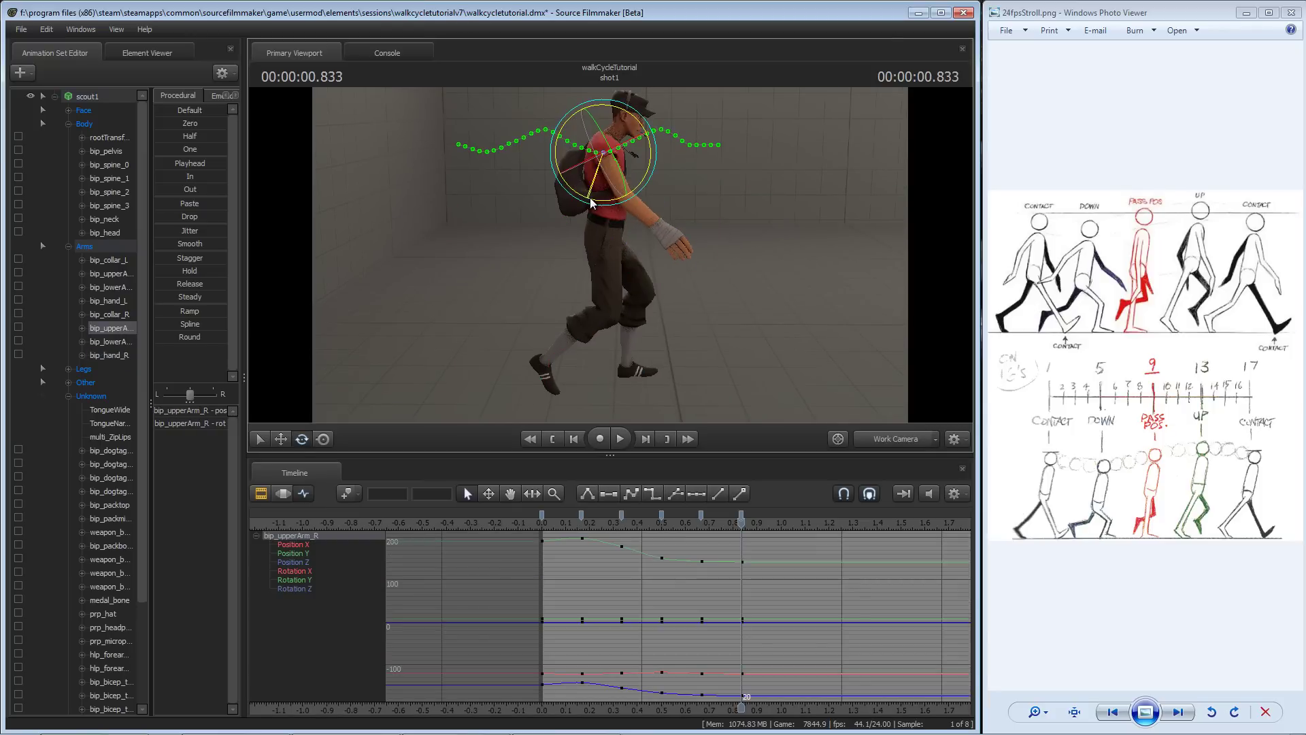
left_click(629, 210)
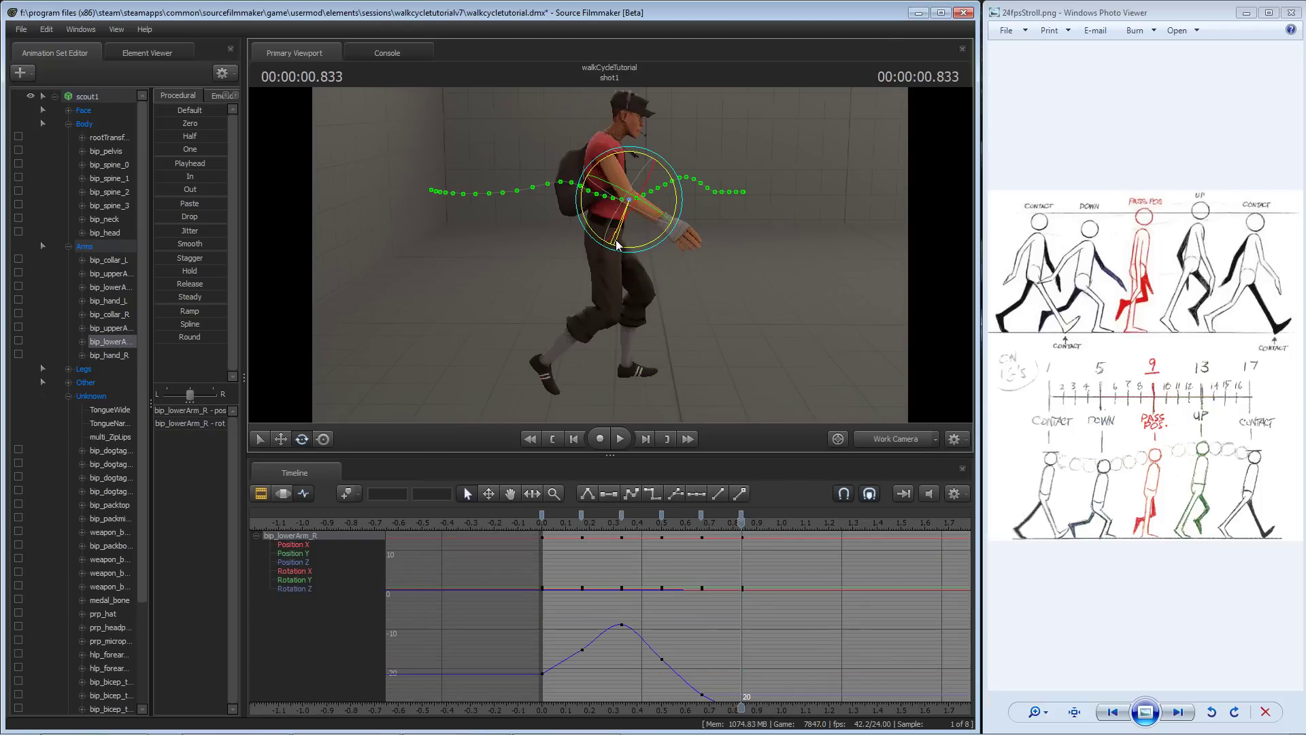
left_click(675, 229)
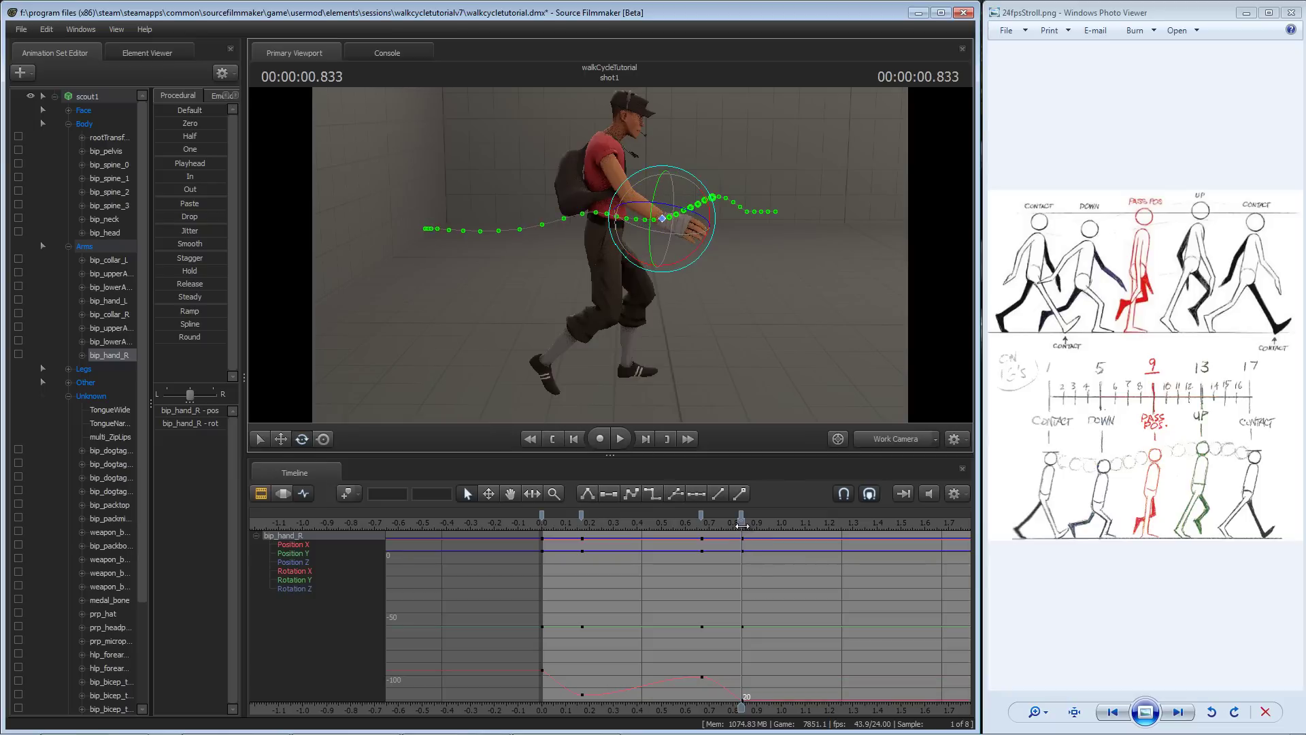
- Move to frame 32, rotate the right upper arm backward and straighten the right lower arm
left_click_drag(742, 524, 861, 554)
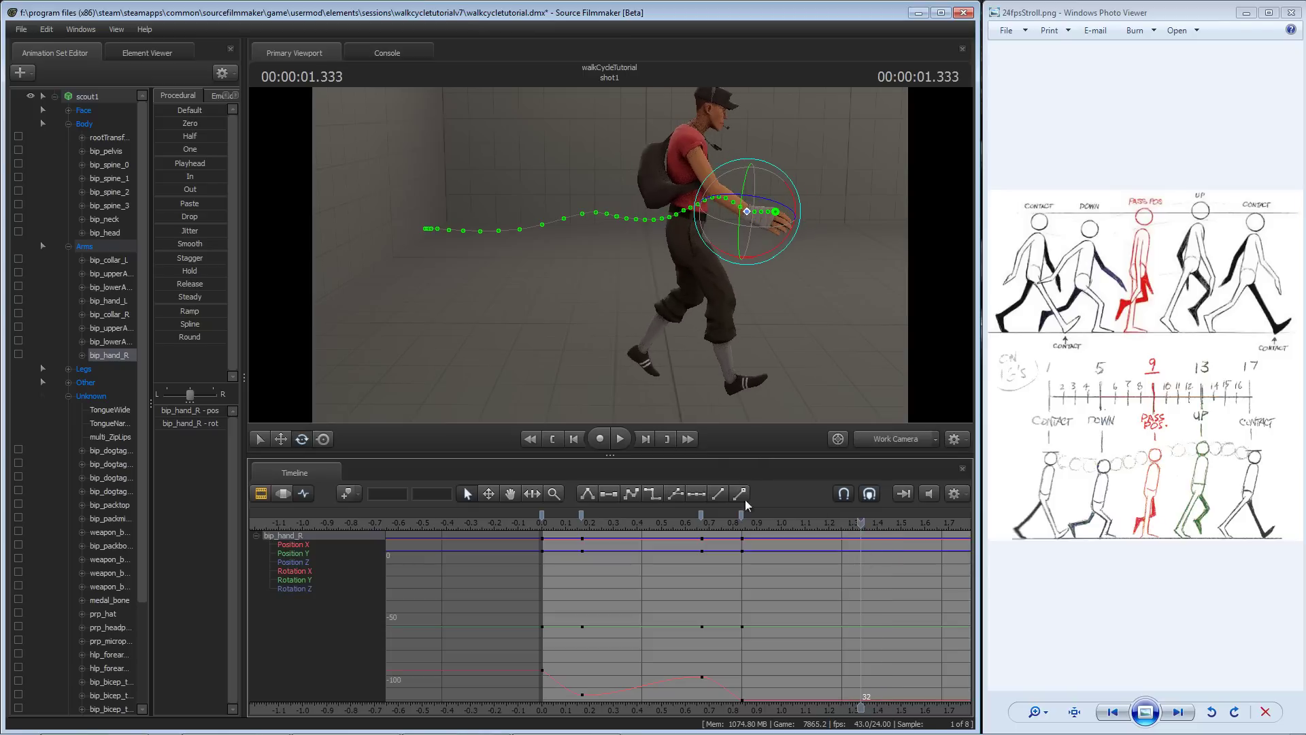
left_click_drag(576, 275, 590, 283)
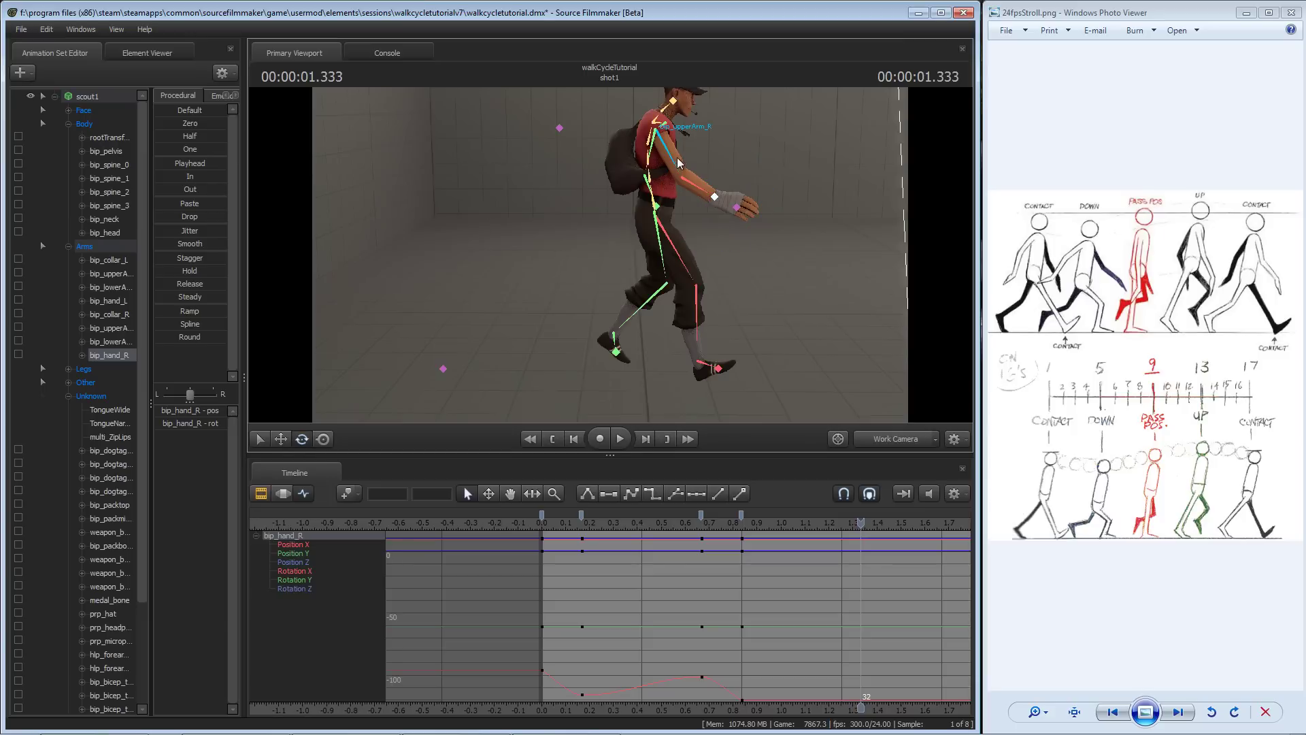
left_click(683, 188)
left_click_drag(642, 178, 594, 167)
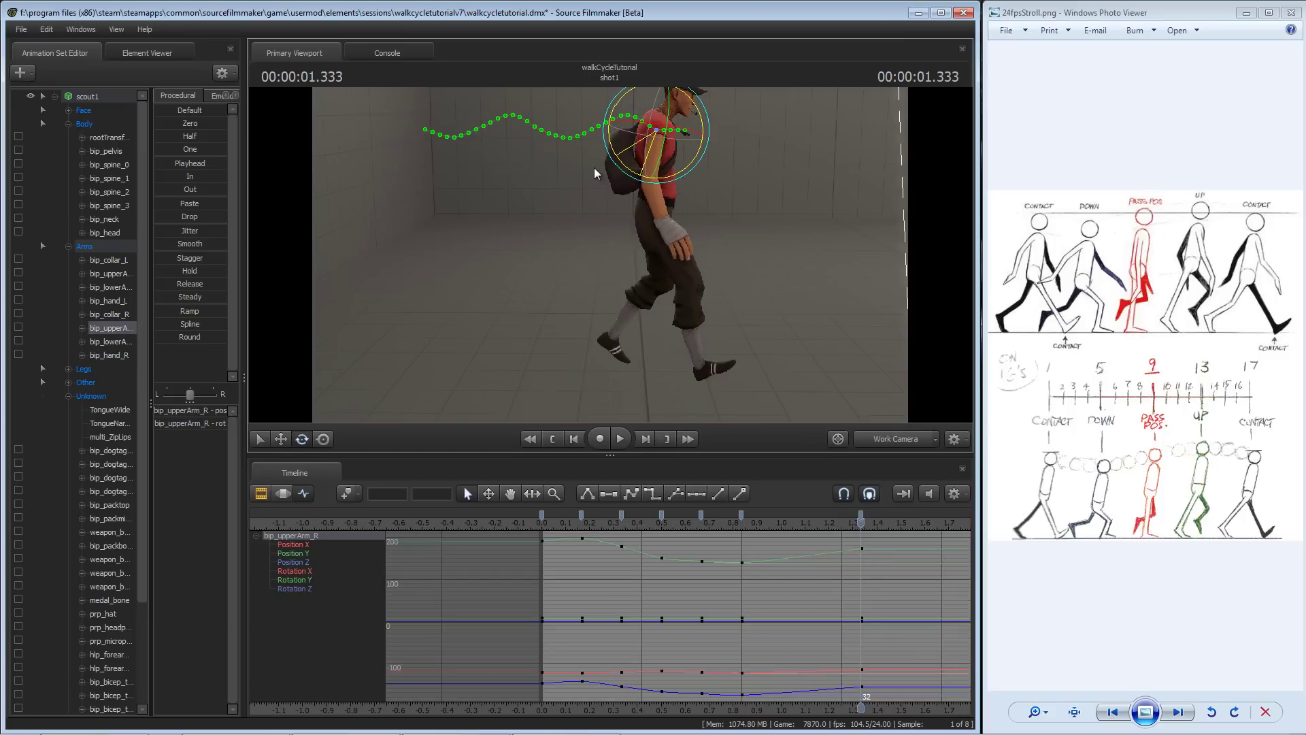
left_click_drag(663, 242, 609, 255, "alt")
left_click(651, 204, "ctrl")
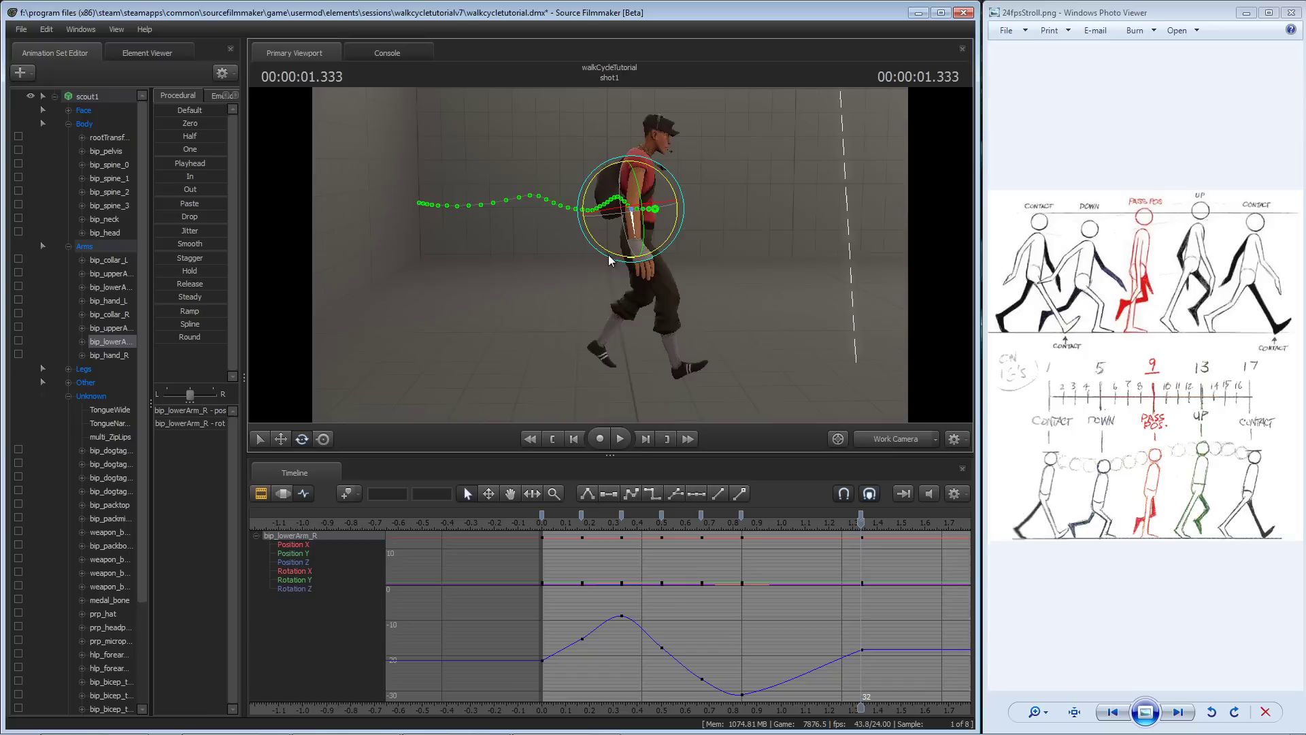
- Refine the right upper arm's backward rotation at frame 32 and rotate the right collar bone
left_click_drag(639, 188, 631, 235, "alt")
left_click(637, 199, "ctrl")
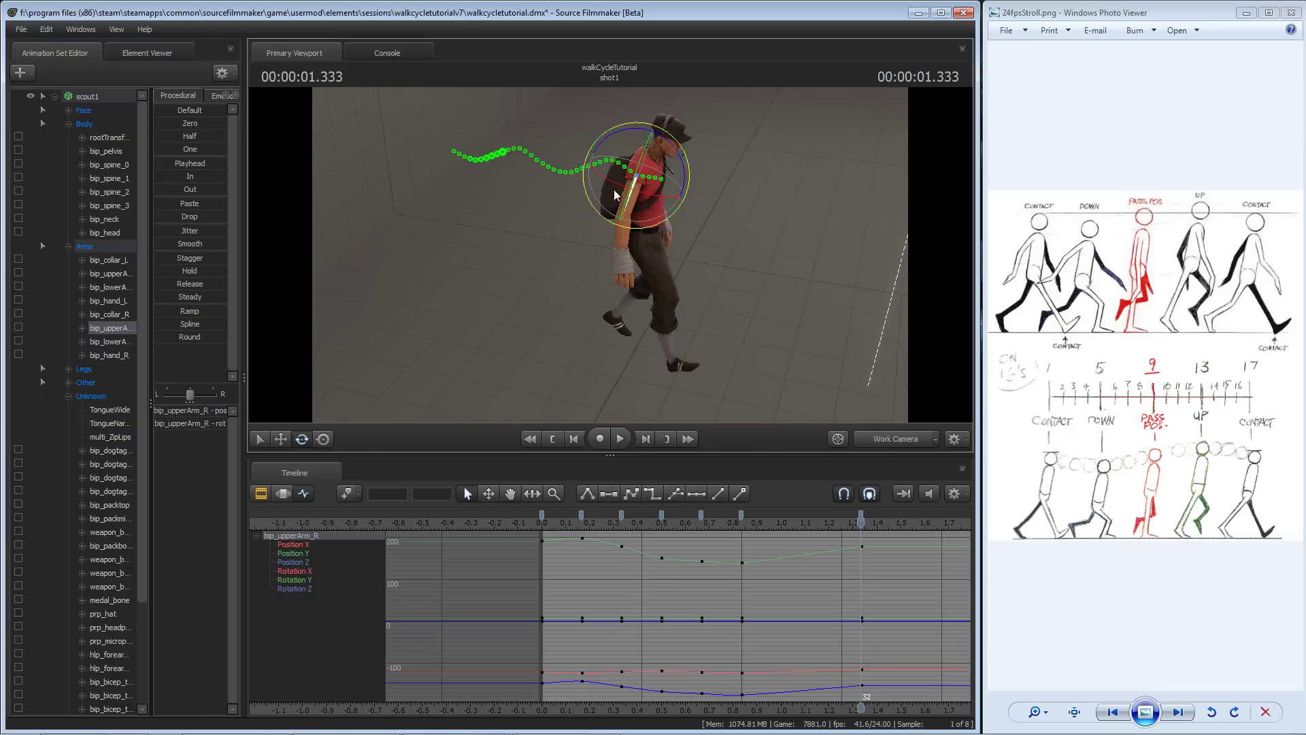
left_click_drag(646, 179, 618, 252, "alt")
left_click(657, 185)
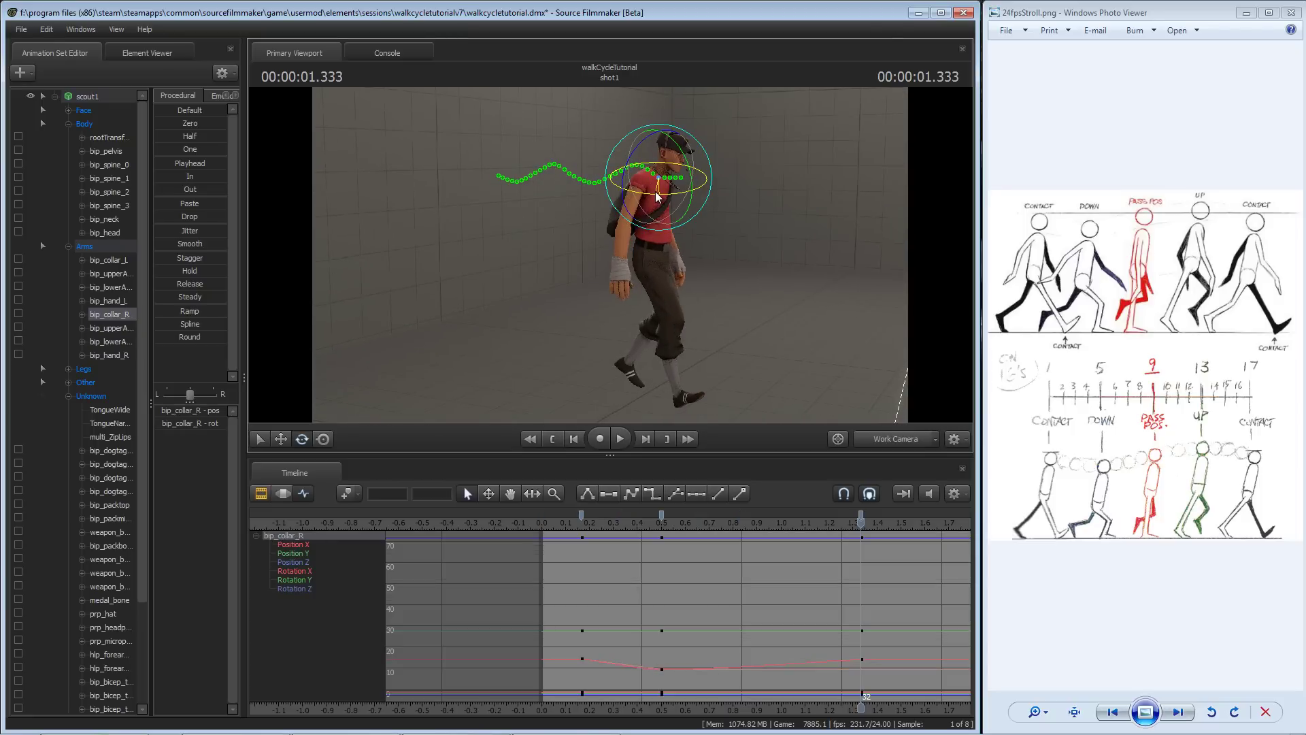
left_click_drag(645, 199, 602, 316, "alt")
left_click(626, 239, "ctrl")
left_click(636, 233, "ctrl")
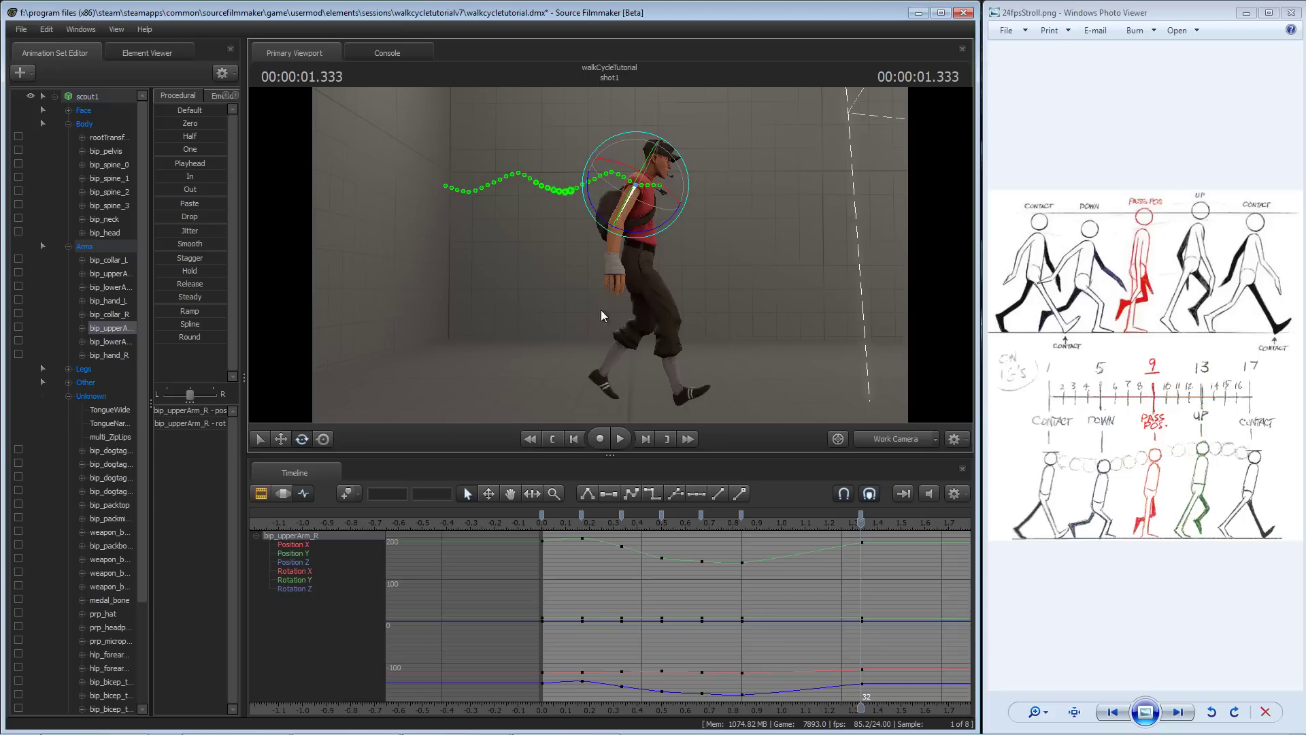
- Play back and scrub the walk from frame 0 to review the right arm's swing
key("space")
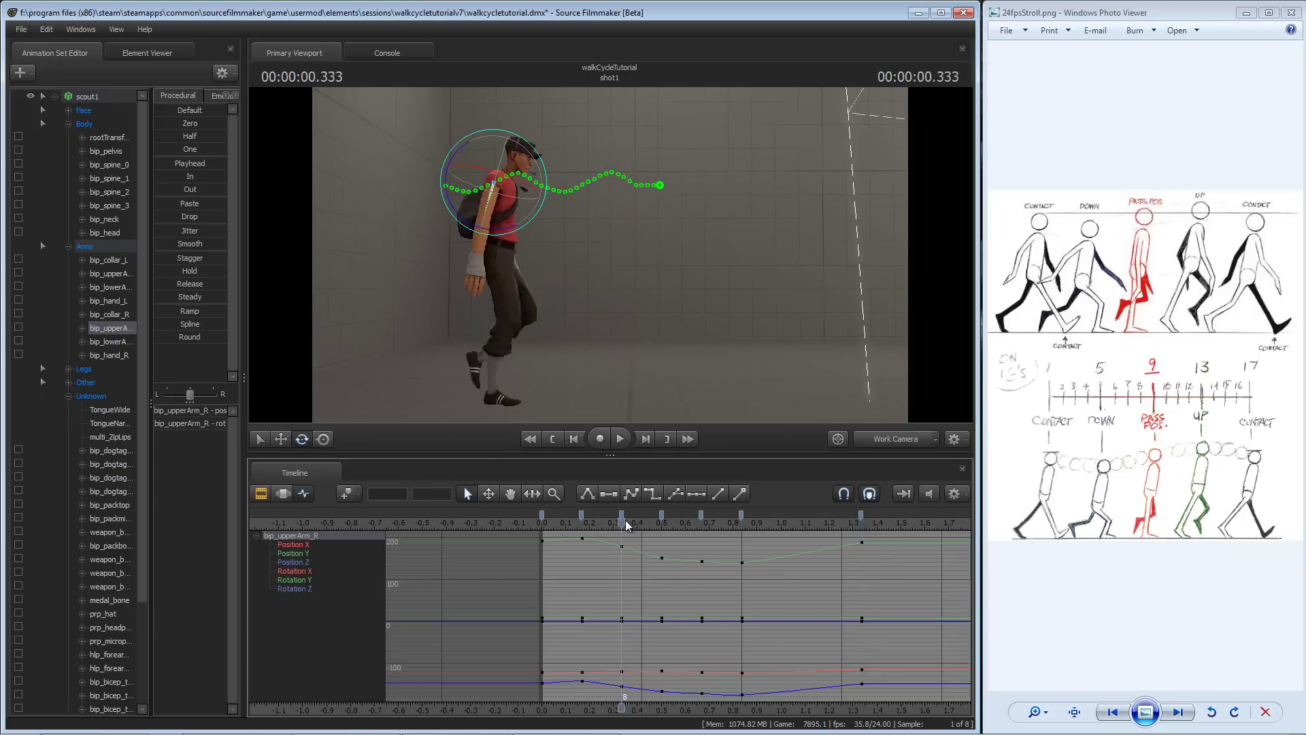
key("space")
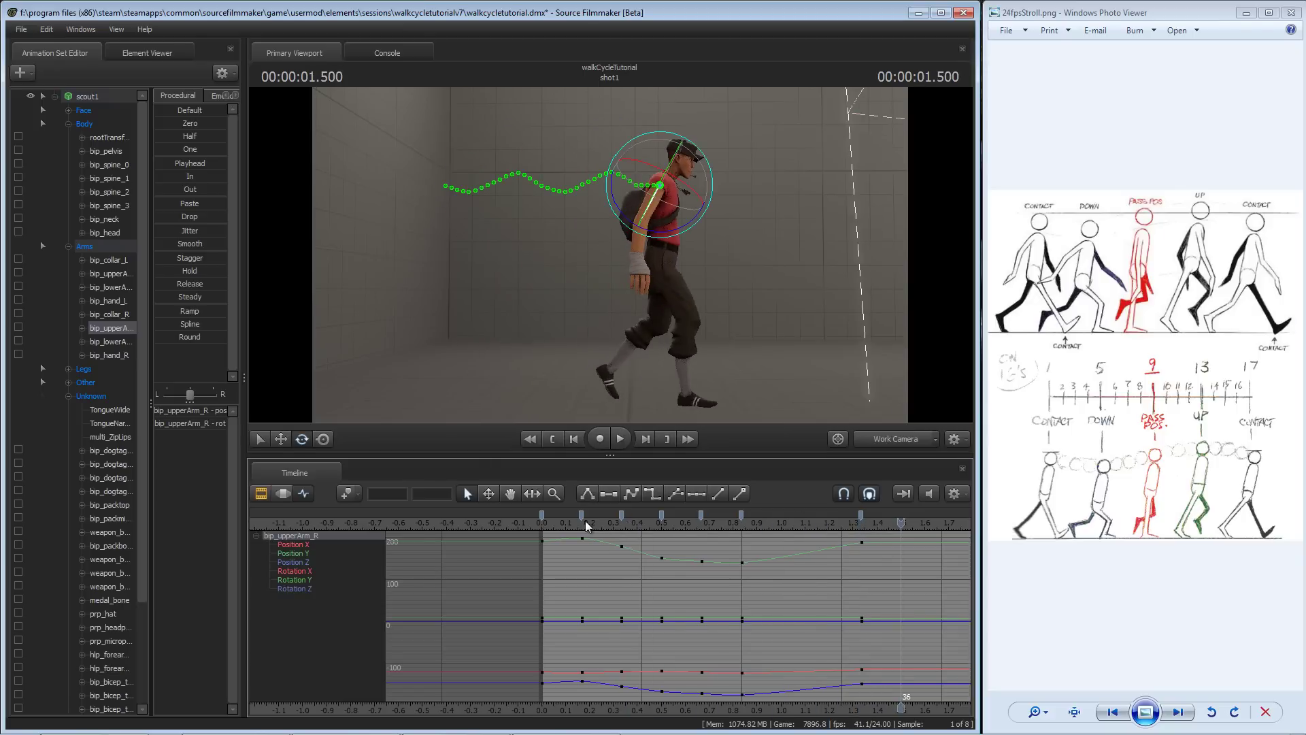
left_click(543, 522)
key("space")
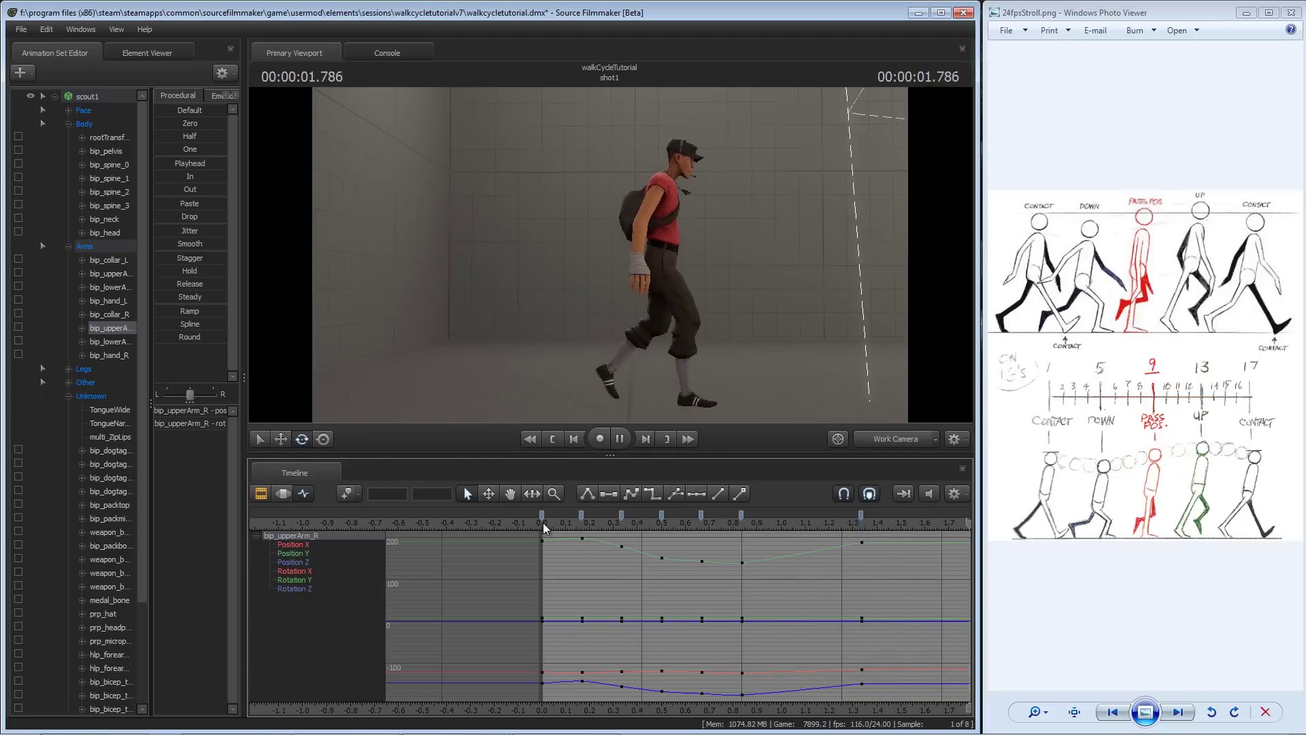
left_click_drag(543, 522, 757, 542)
left_click_drag(821, 543, 542, 536)
key("space")
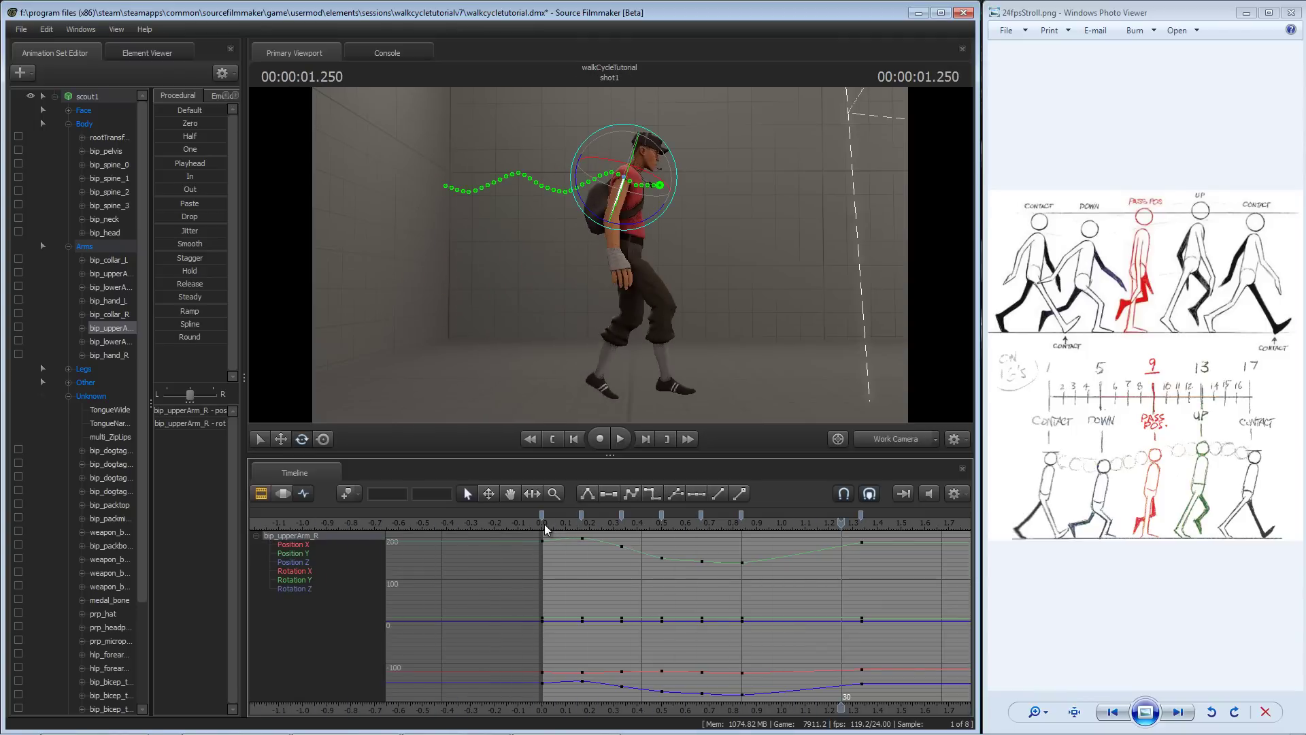
- Scrub the walk up to frame 17 and select the right lower arm bone for a close-up check of the forward swing
left_click_drag(544, 523, 700, 537)
scroll(715, 596, "down", 2)
middle_click_drag(715, 596, 690, 596)
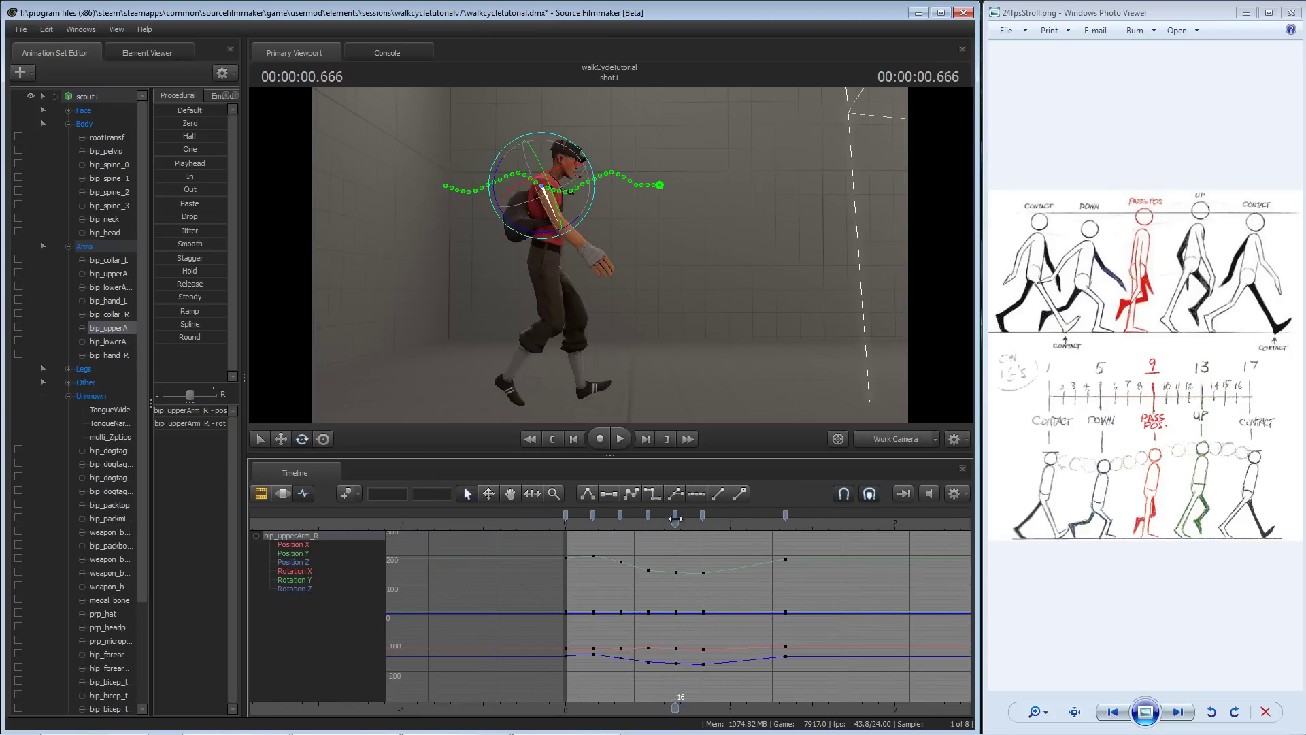
mouse_move(676, 523)
left_mouse_down()
mouse_move(698, 523)
mouse_move(566, 525)
mouse_move(696, 524)
mouse_move(679, 530)
left_mouse_up()
key("space")
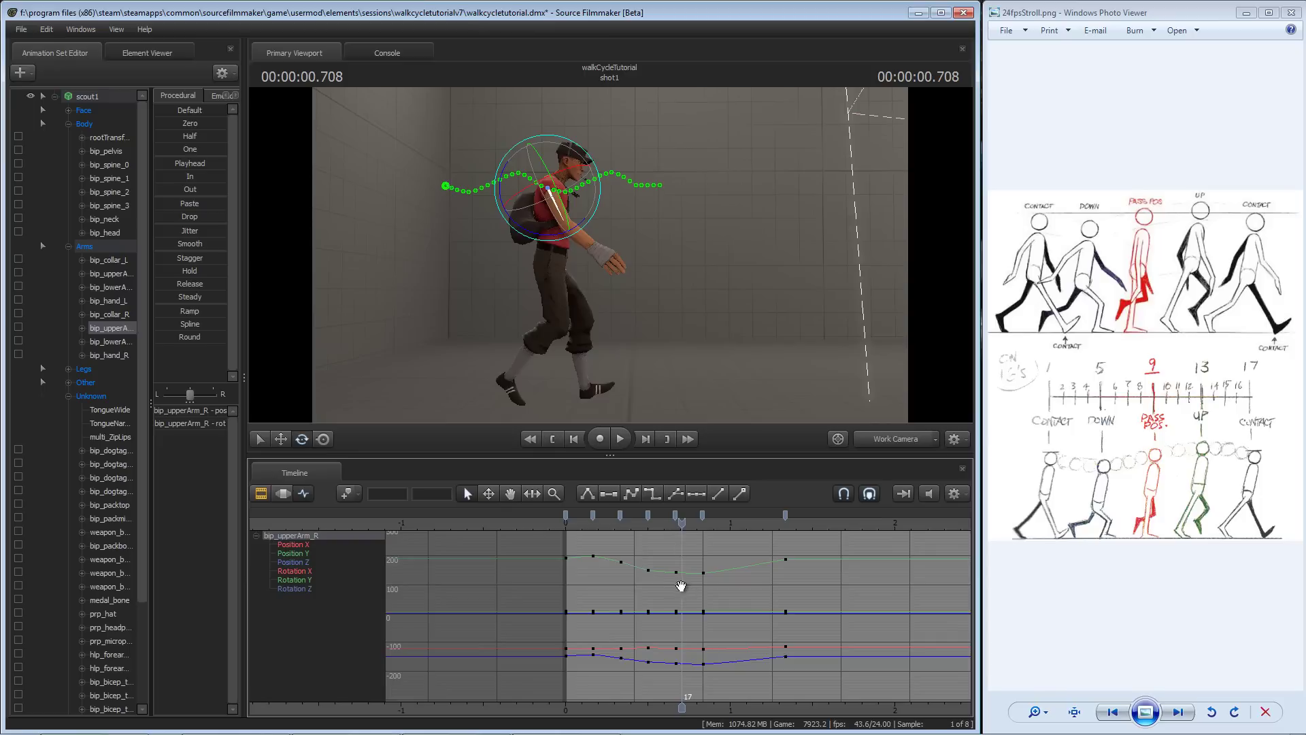
left_click_drag(586, 345, 603, 356, "alt")
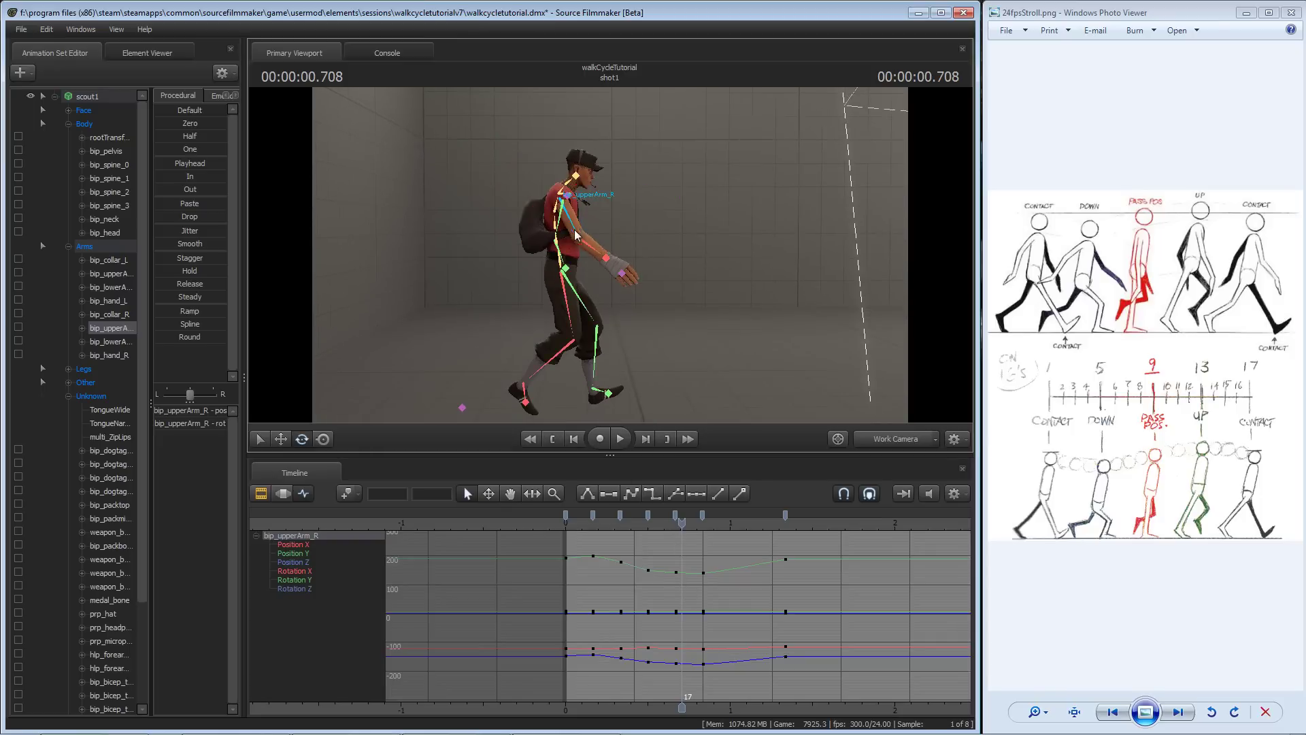
left_click(600, 260, "ctrl")
right_click_drag(606, 308, 607, 249, "alt")
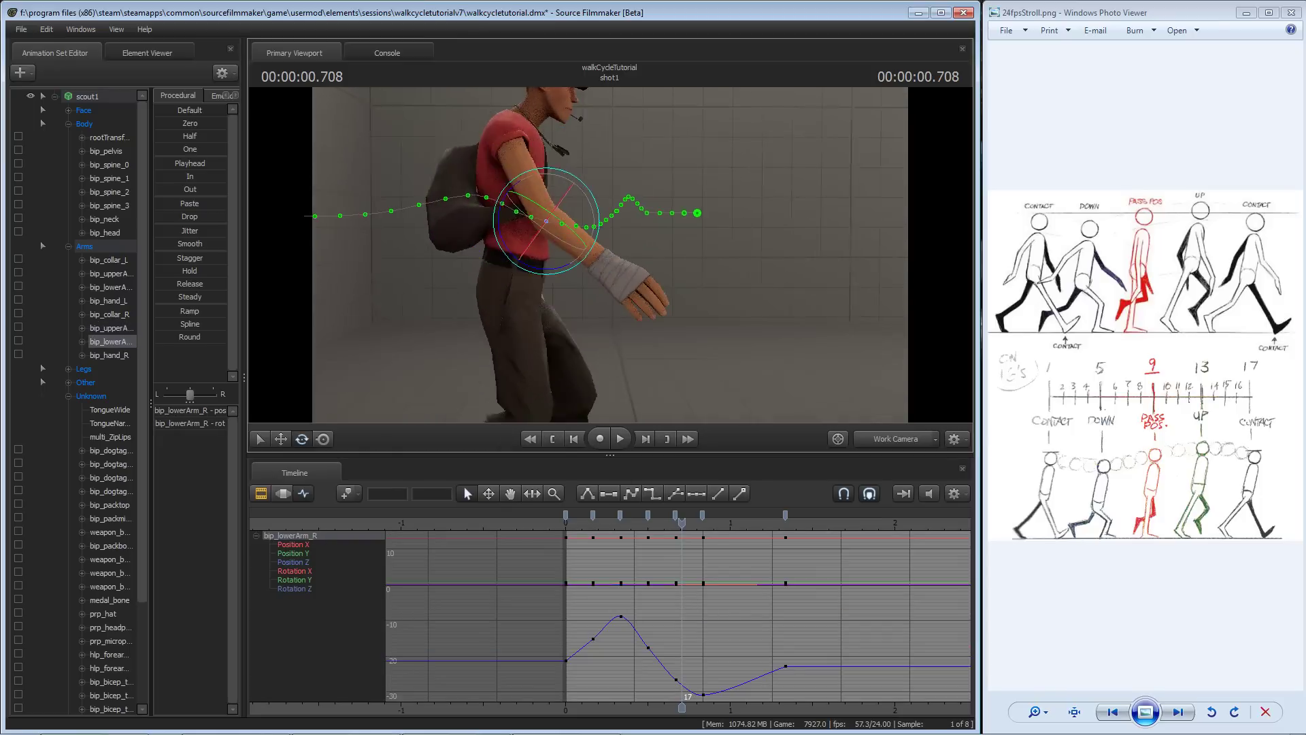
middle_click_drag(608, 249, 614, 258, "alt")
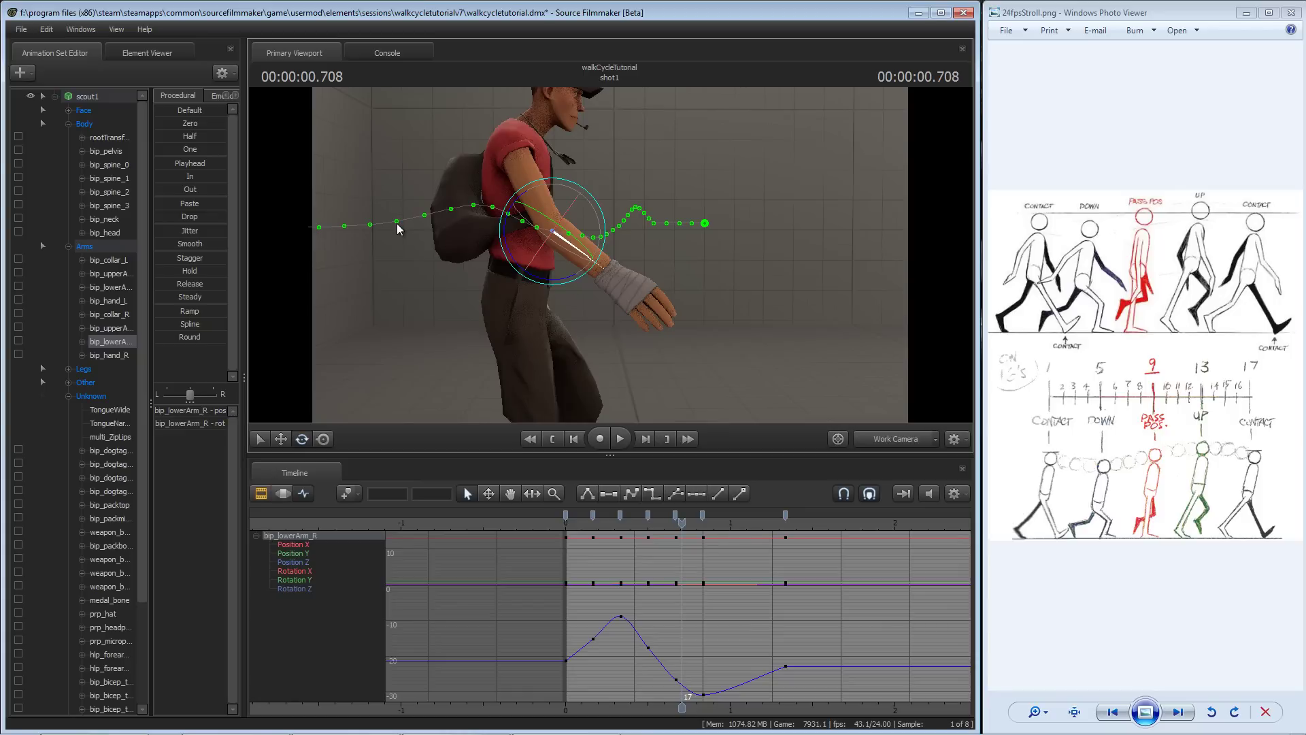
- Step frame by frame between frames 12 and 17 to examine the right lower arm's motion into the forward swing
key("Left")
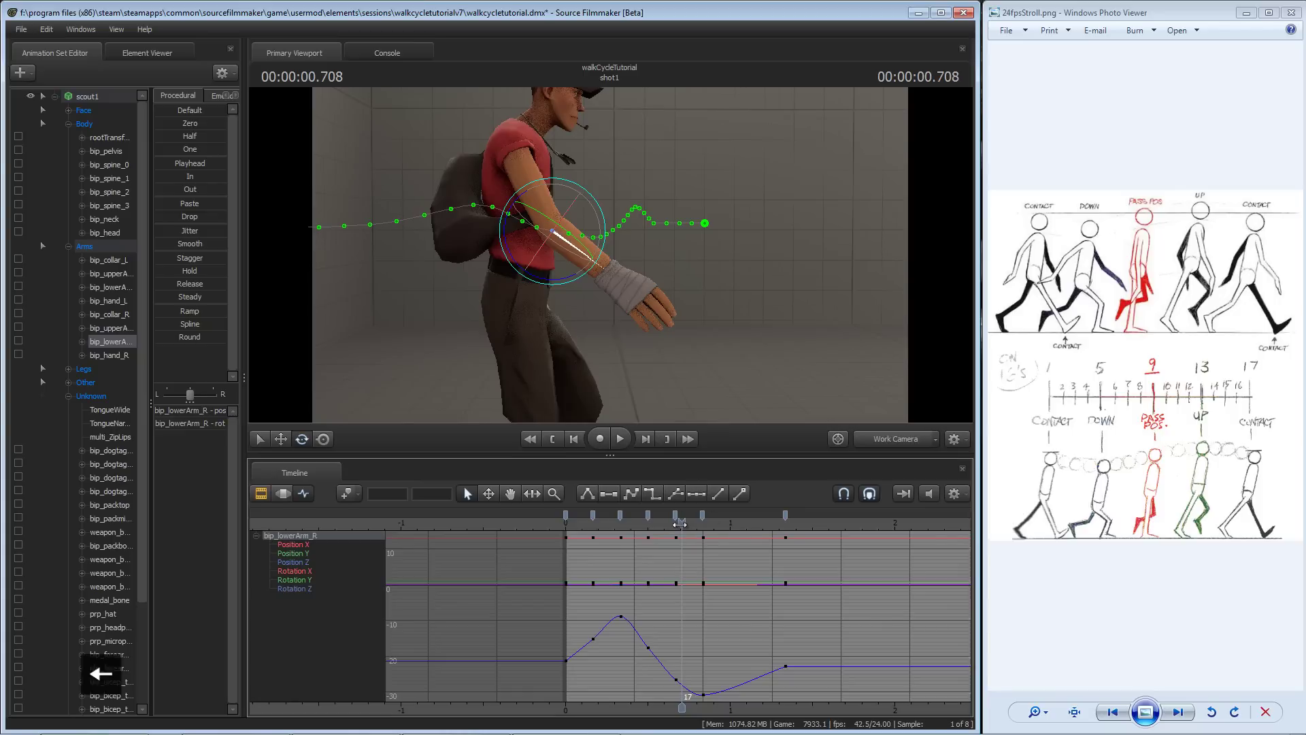
key("Left")
key("Left")
key("Left")
key("Left")
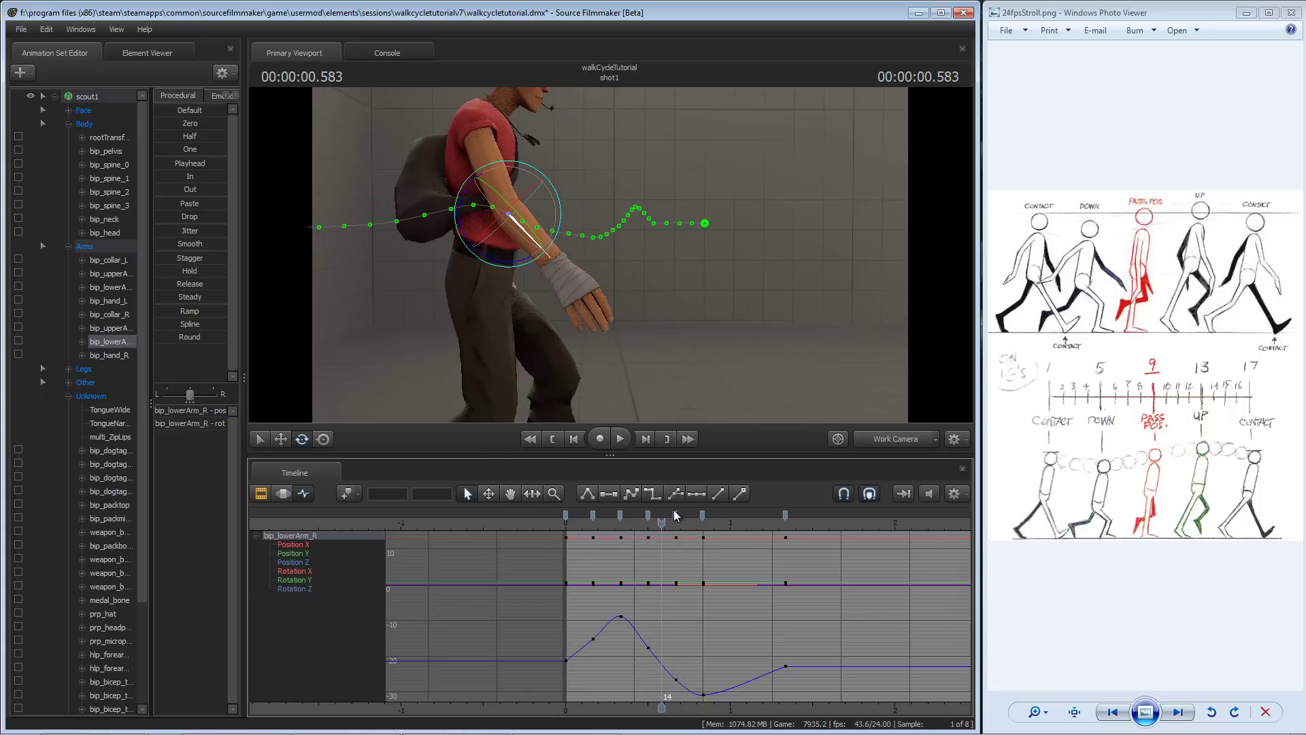
key("Left")
key("Left")
key("Right")
key("Right")
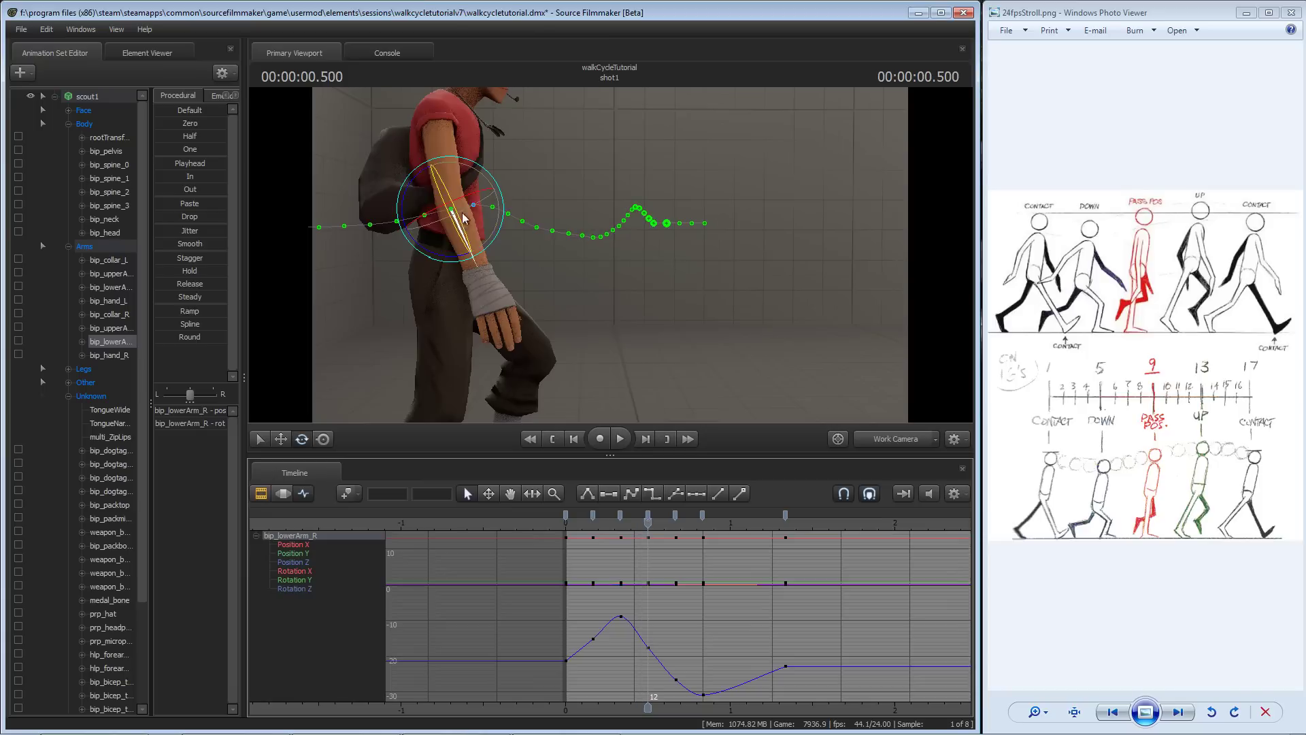
key("Right")
key("Right")
key("Right")
key("Right")
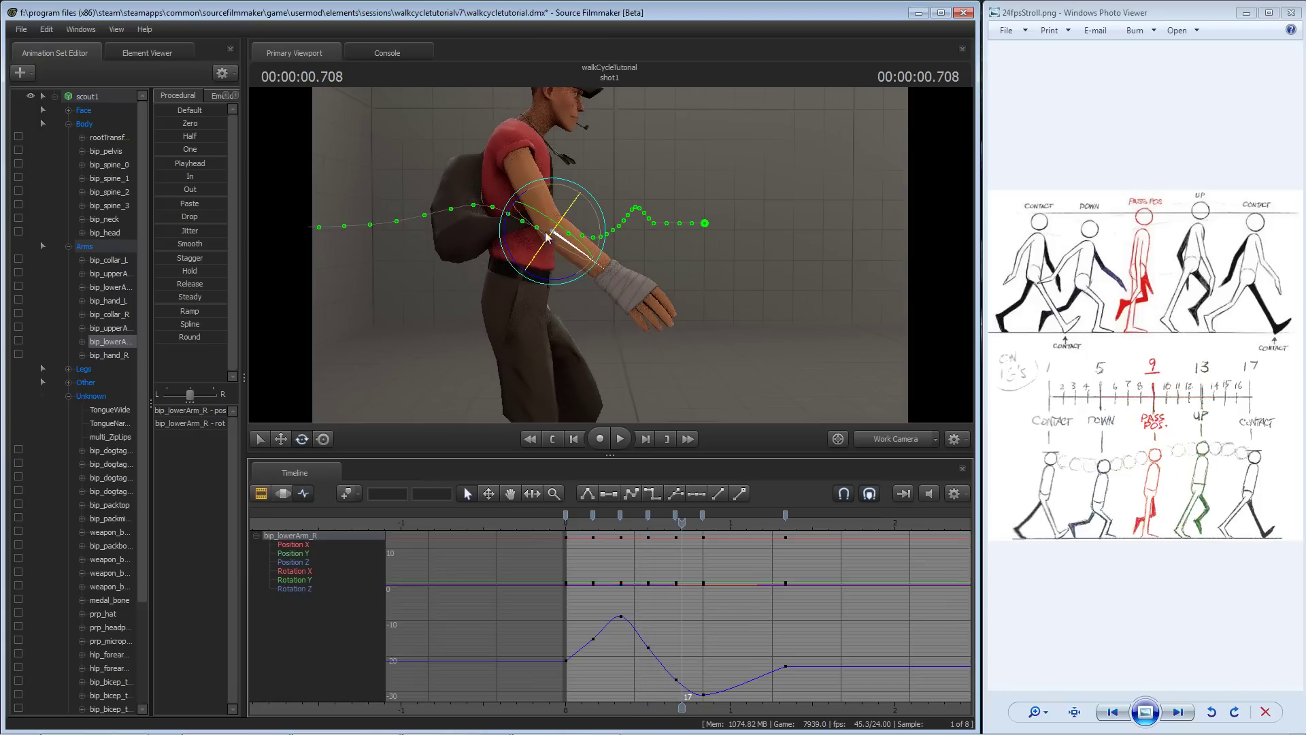
key("Left")
key("Left")
key("Left")
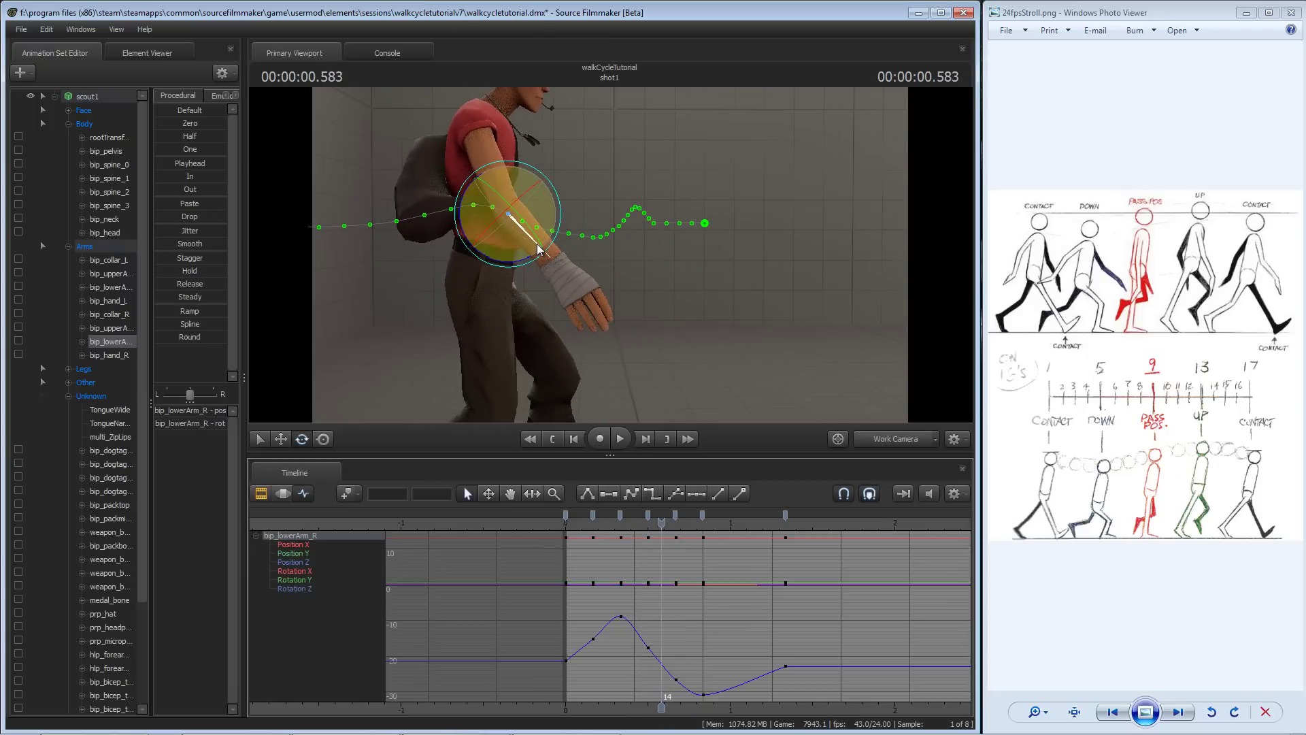
key("Right")
key("Right")
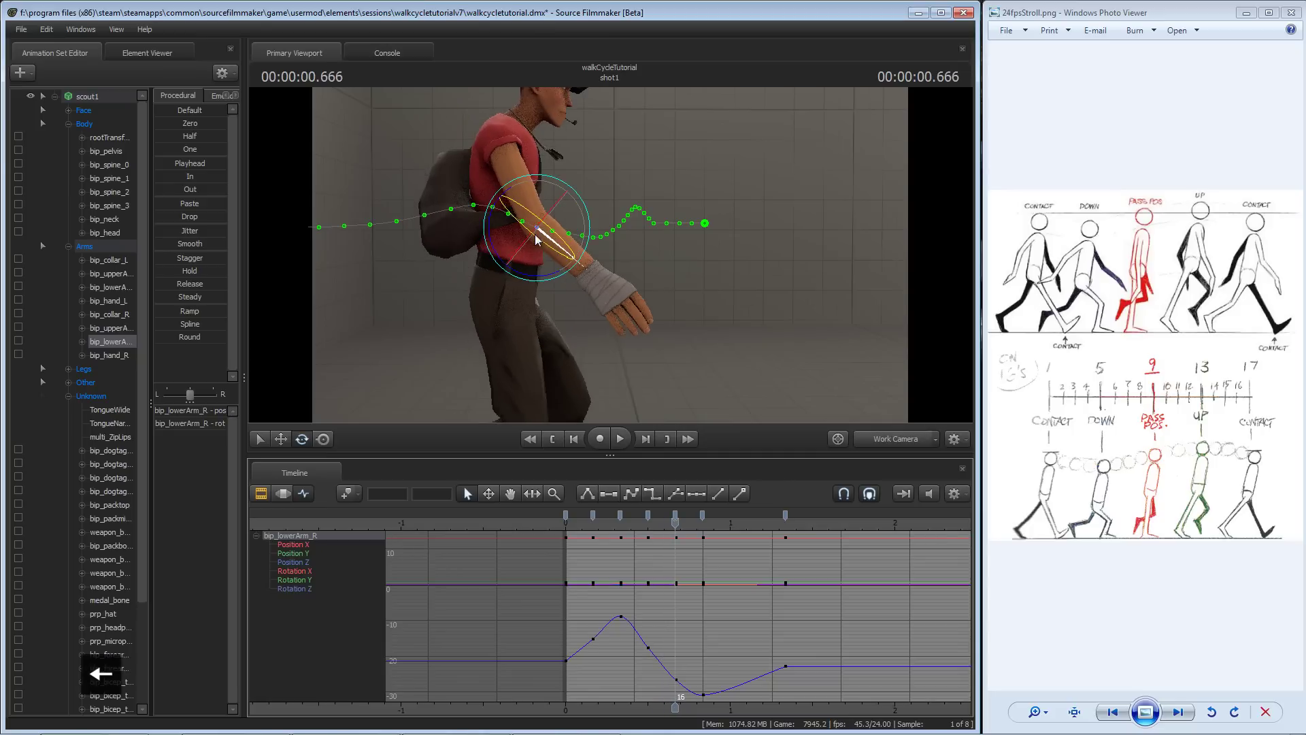
key("Left")
key("Left")
key("Left")
key("Right")
key("Right")
key("Right")
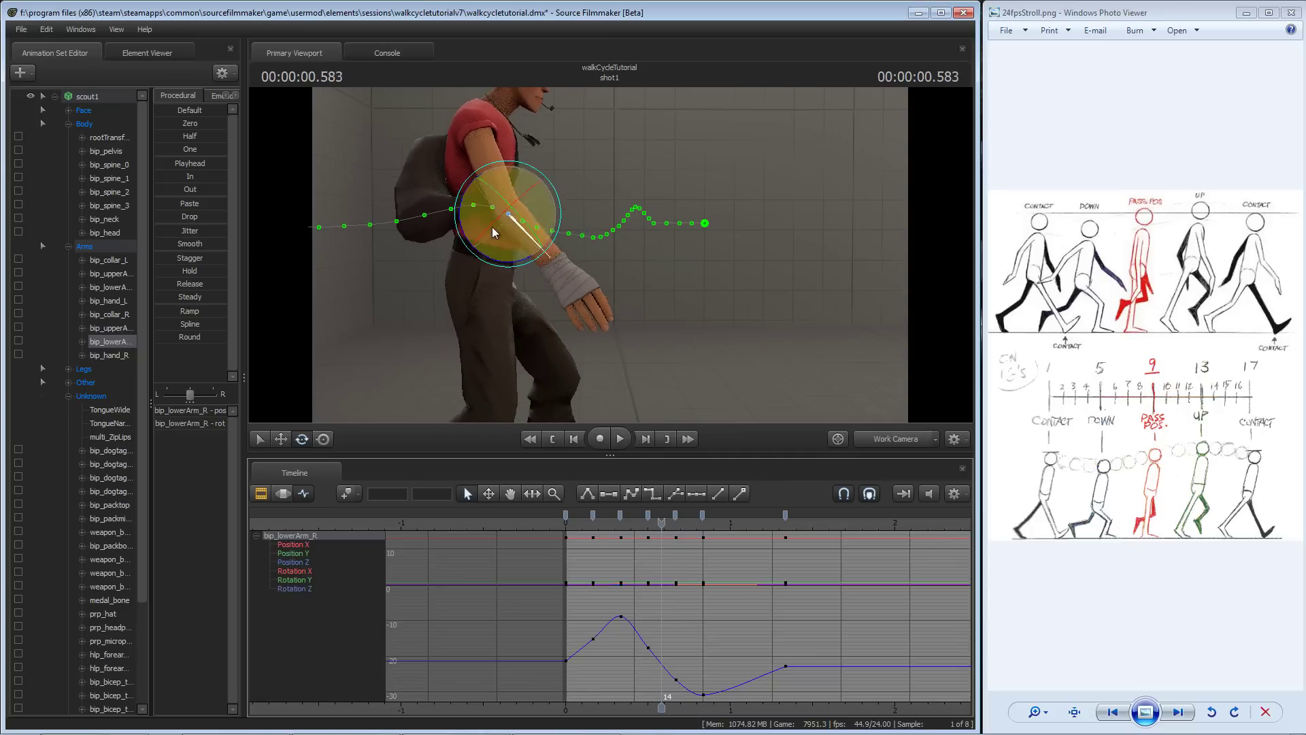
- Step frame by frame back and forth past frame 20 to frame 35 to examine how the right lower arm reverses direction
key("Right")
key("Right")
key("Right")
key("Right")
key("Right")
key("Right")
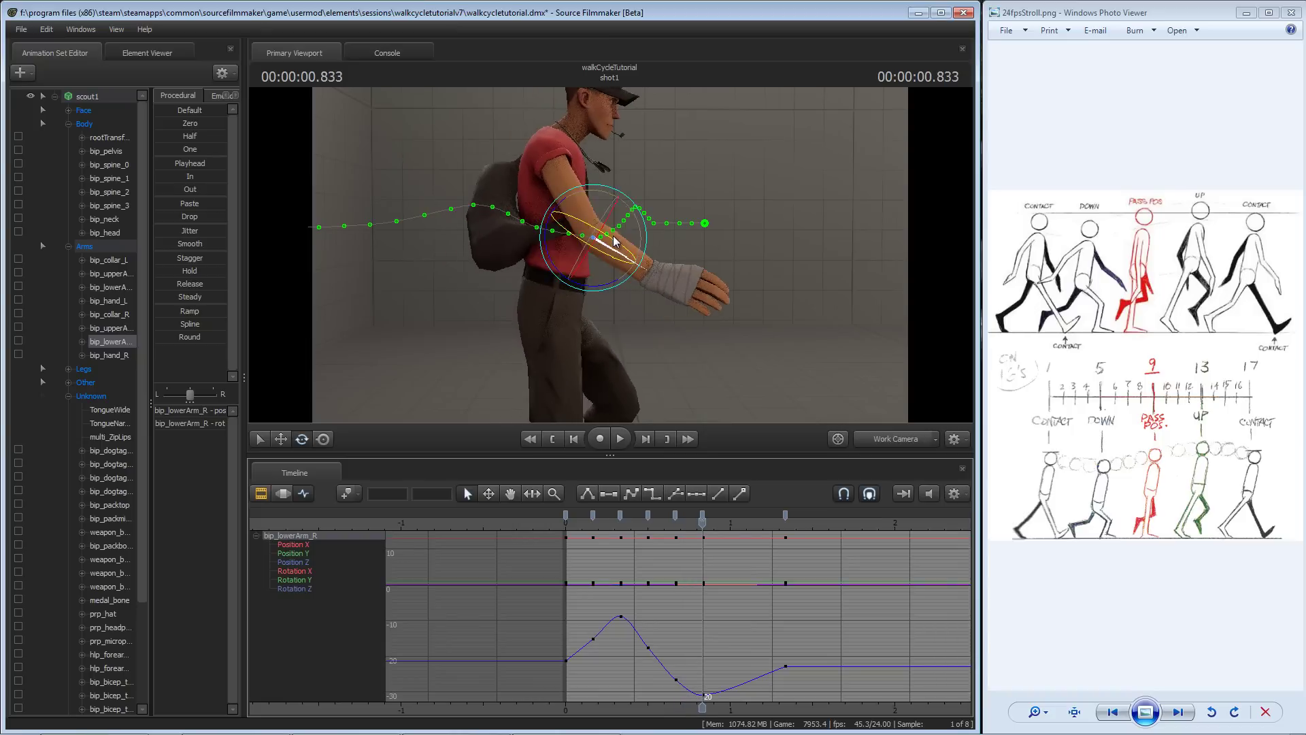
key("Right")
key("Right")
key("Right")
key("Right")
key("Right")
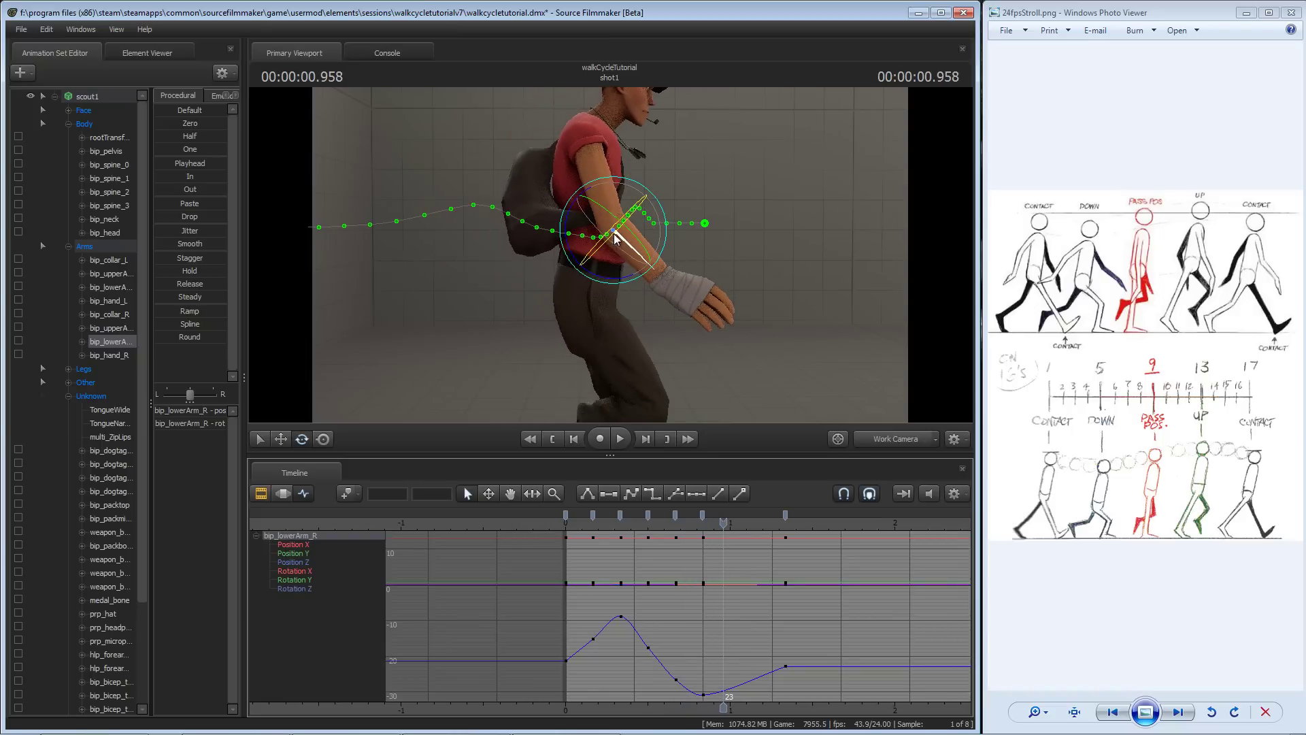
key("Left")
key("Left")
key("Left")
key("Left")
key("Left")
key("Left")
key("Left")
key("Left")
key("Left")
key("Left")
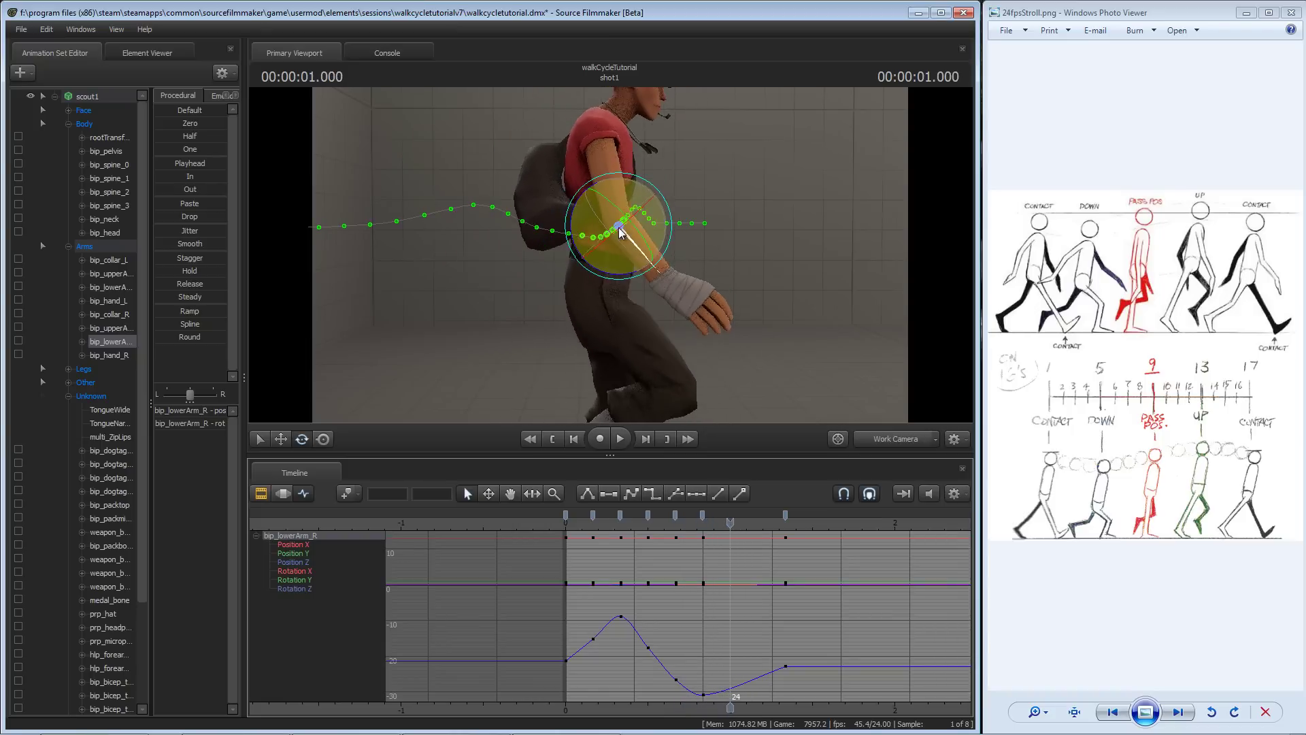
key("Right")
key("Right")
key("Right")
key("Right")
key("Right")
key("Right")
key("Right")
key("Right")
key("Right")
key("Right")
key("Right")
key("Right")
key("Right")
key("Right")
key("Right")
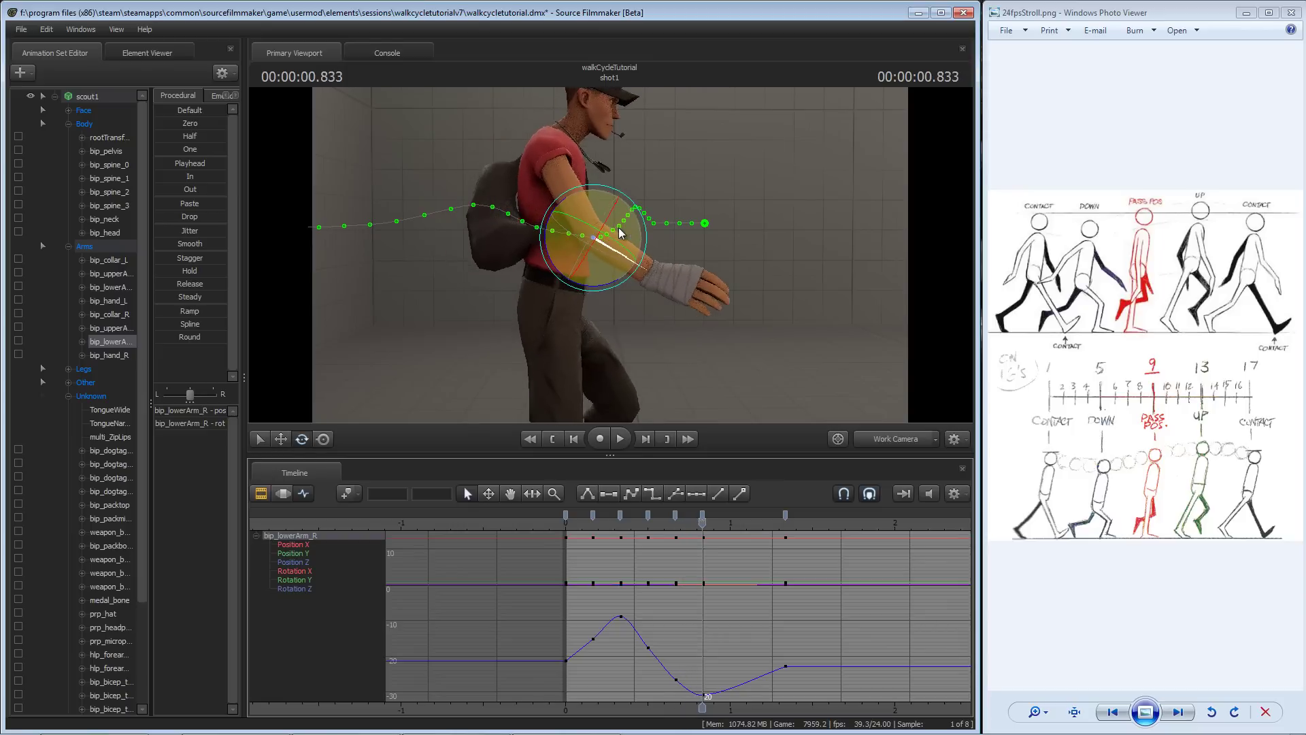
key("Left")
key("Left")
key("Left")
key("Left")
key("Left")
key("Left")
key("Left")
key("Left")
key("Left")
key("Left")
key("Left")
key("Left")
key("Left")
key("Left")
key("Left")
key("Left")
key("Left")
key("Left")
key("Left")
key("Left")
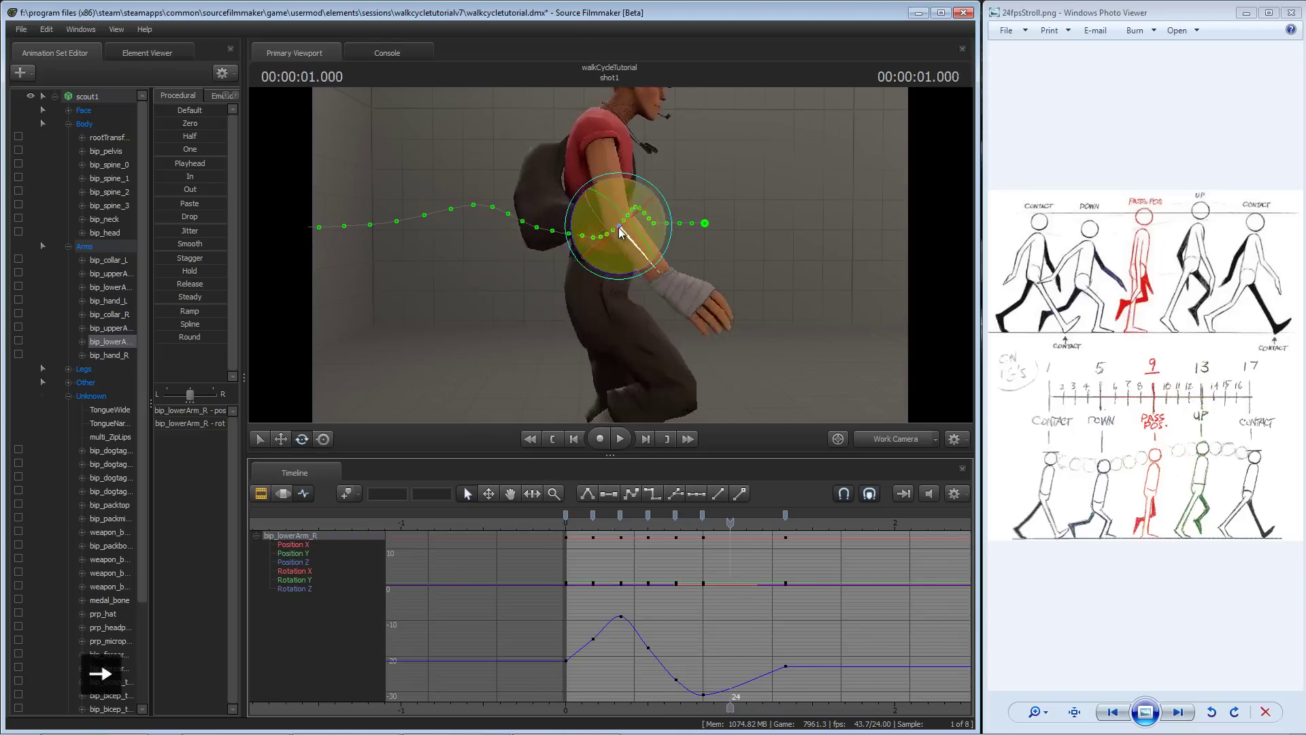
key("Right")
key("Right")
key("Right")
key("Right")
key("Right")
key("Right")
key("Right")
key("Right")
key("Right")
key("Right")
key("Right")
key("Right")
key("Right")
key("Right")
key("Right")
key("Right")
key("Right")
key("Right")
key("Right")
key("Right")
key("Right")
key("Right")
key("Right")
key("Right")
key("Right")
key("Right")
key("Right")
key("Right")
key("Right")
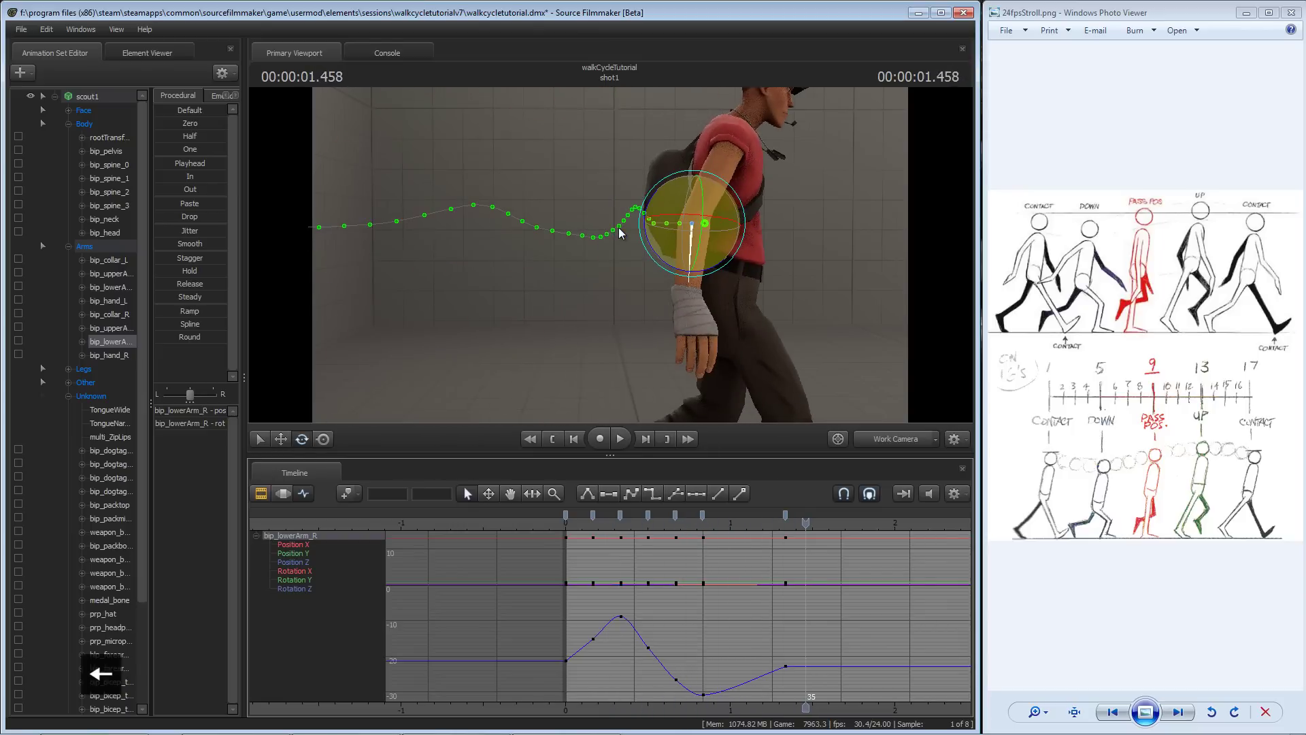
key("Left")
- Play back and scrub the walk around frame 20 to check the right lower arm's turnaround at the forward extreme
key("space")
left_click_drag(704, 523, 693, 529)
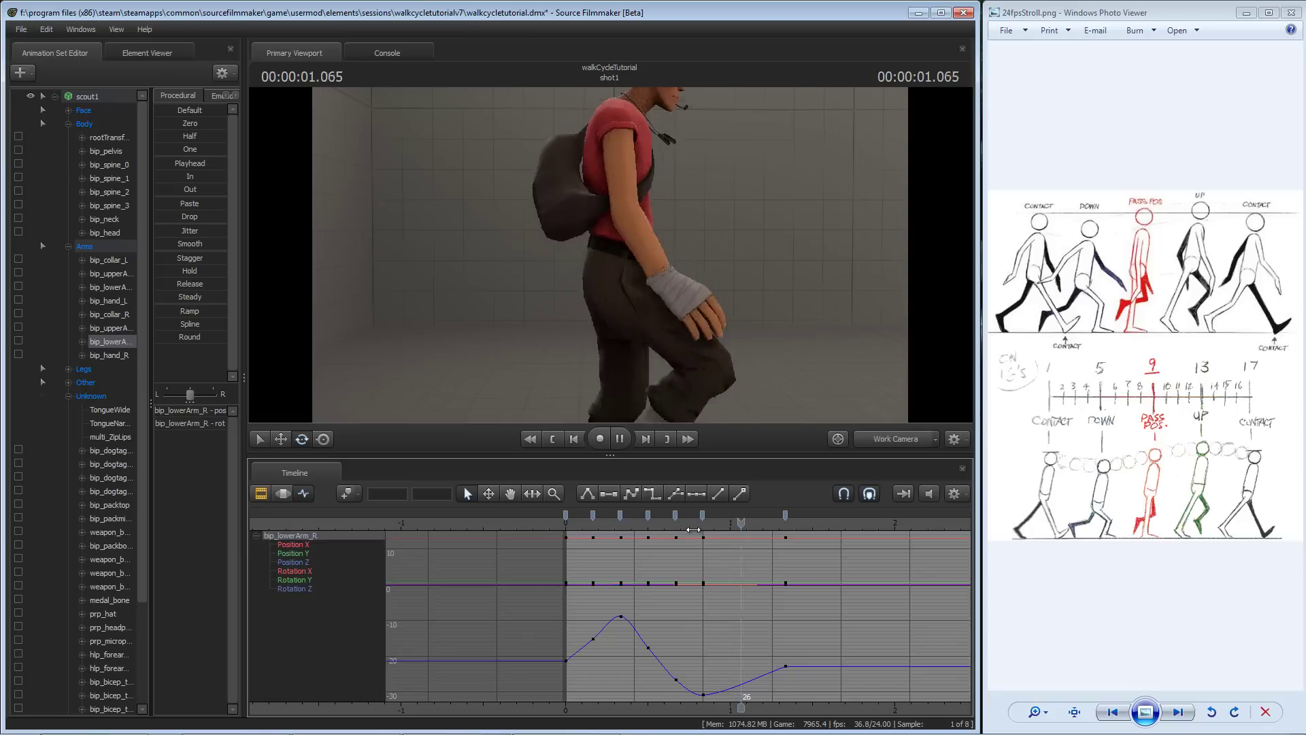
key("space")
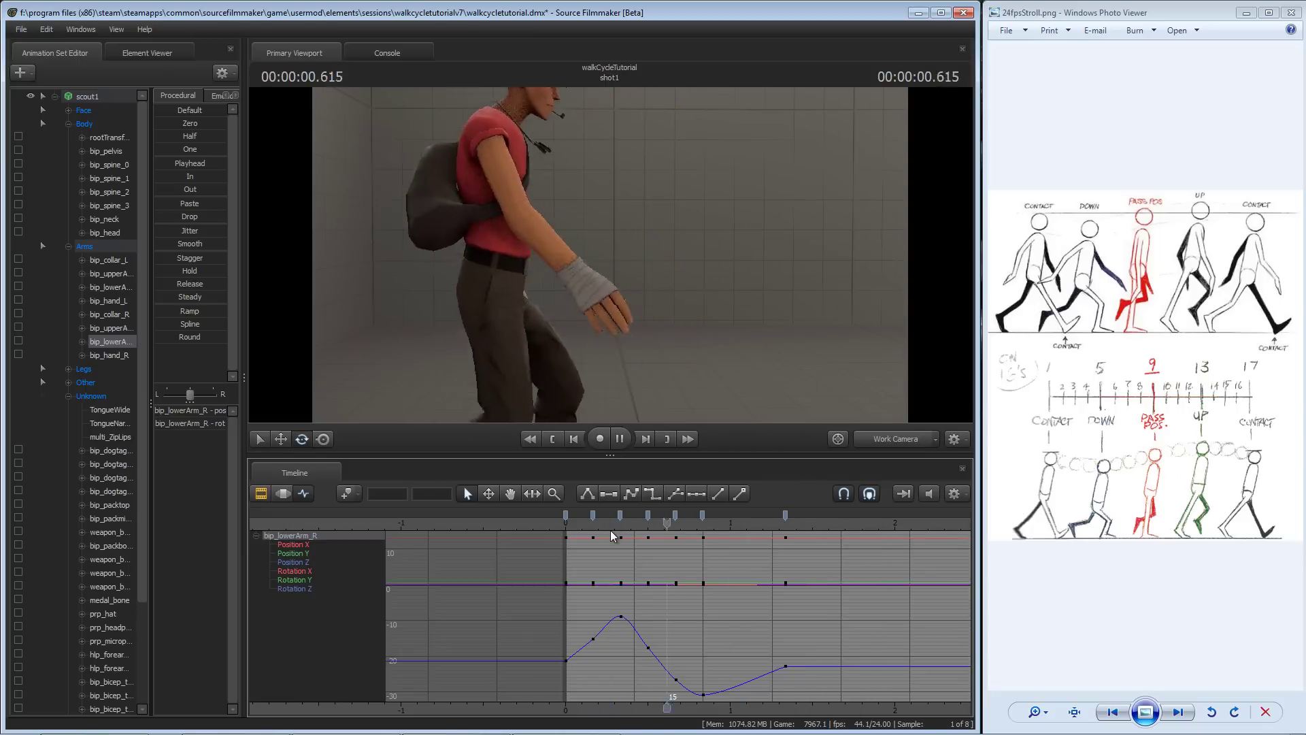
left_click_drag(610, 529, 687, 527)
key("space")
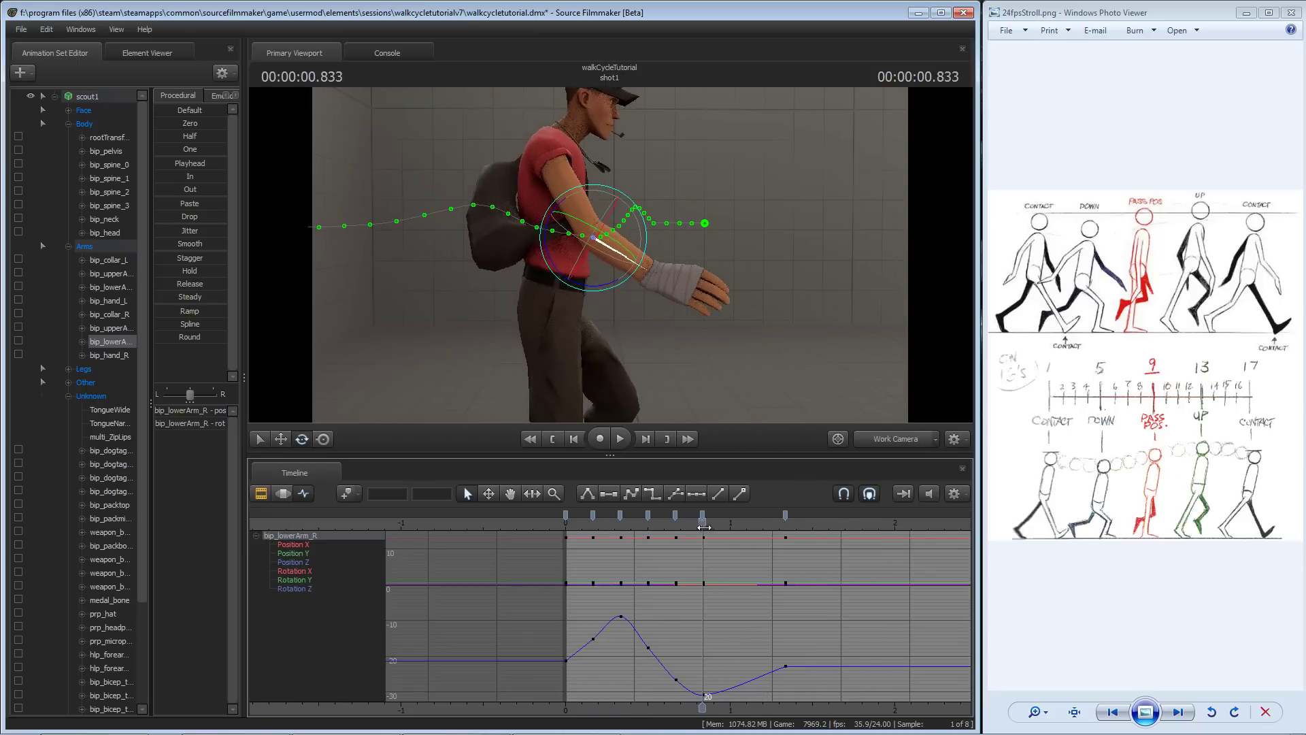
key("space")
key("space")
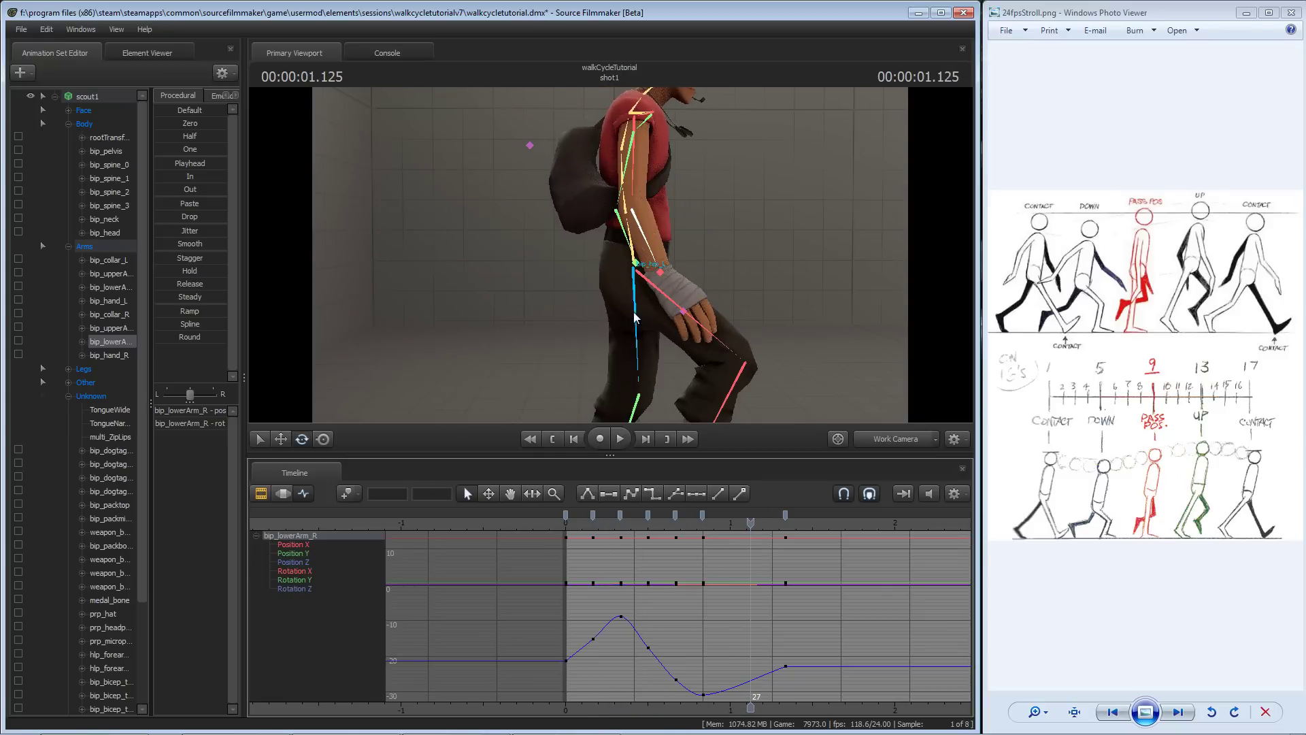
- Select the right hand bone and play back the walk to review its rotation curves and motion path
left_click(670, 282)
mouse_move(706, 522)
left_mouse_down()
mouse_move(651, 524)
mouse_move(704, 528)
left_mouse_up()
key("space")
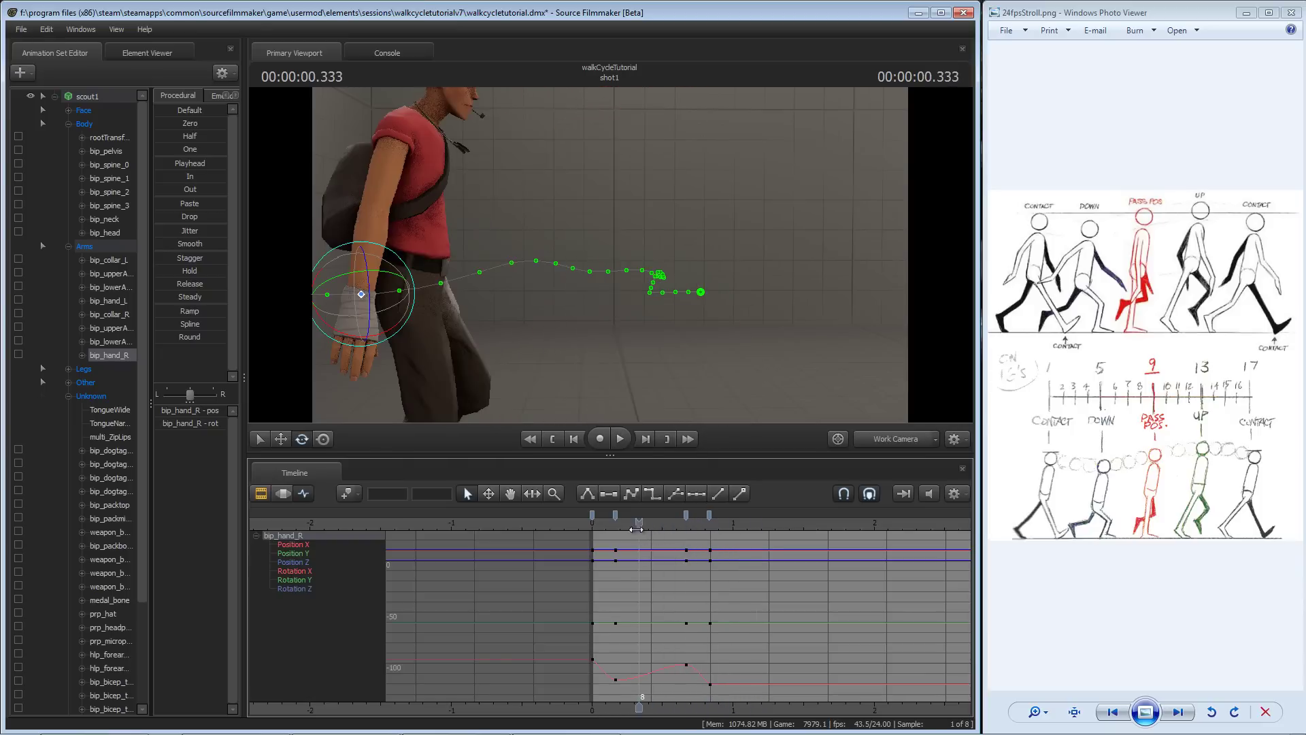
key("space")
key("space")
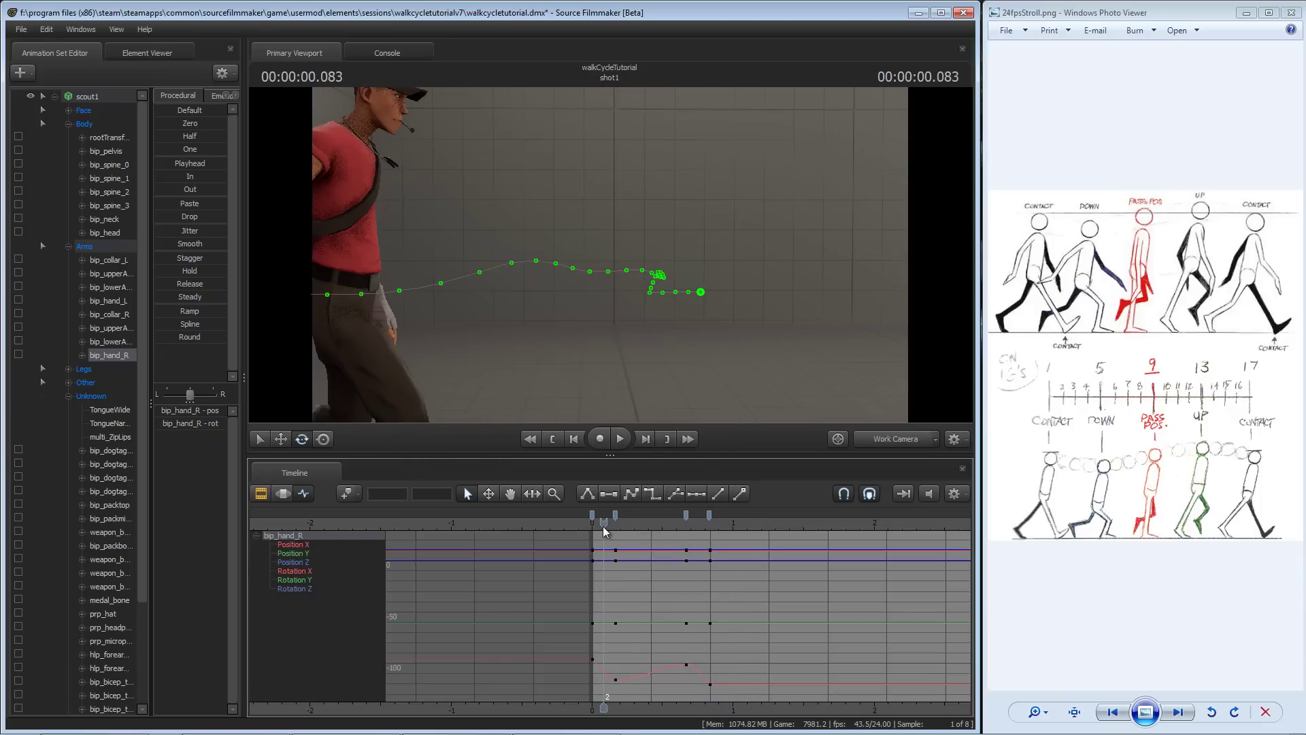
key("space")
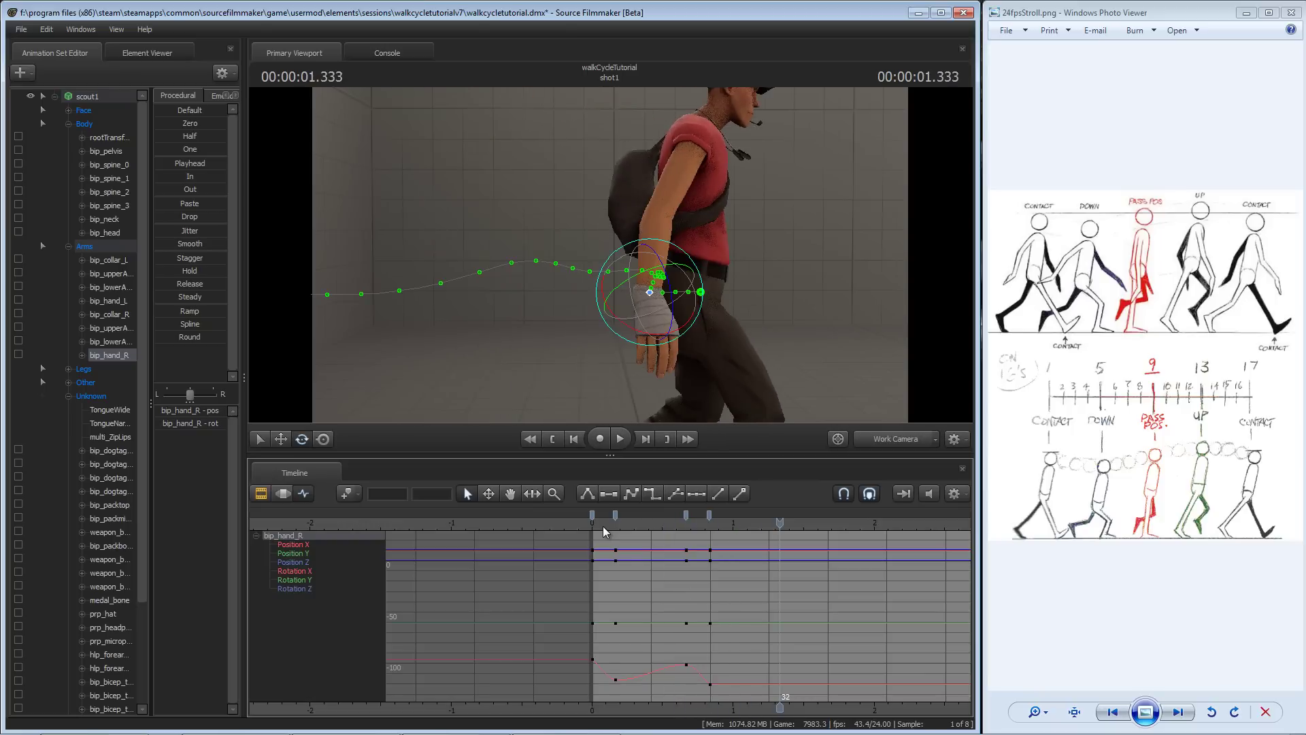
key("space")
key("space")
- Select the right upper arm at frame 20 and play back the swing to compare its timing with the hand
left_click_drag(777, 529, 710, 523)
left_click(609, 243, "ctrl")
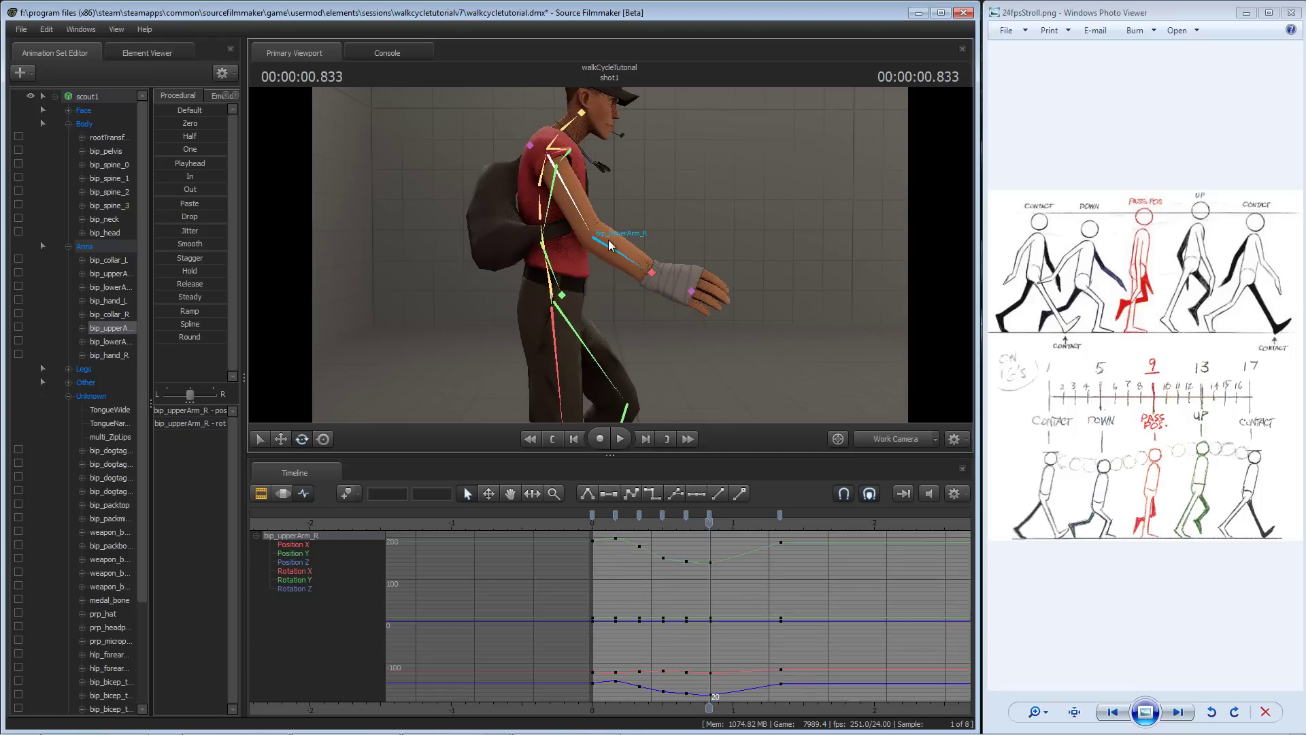
key("space")
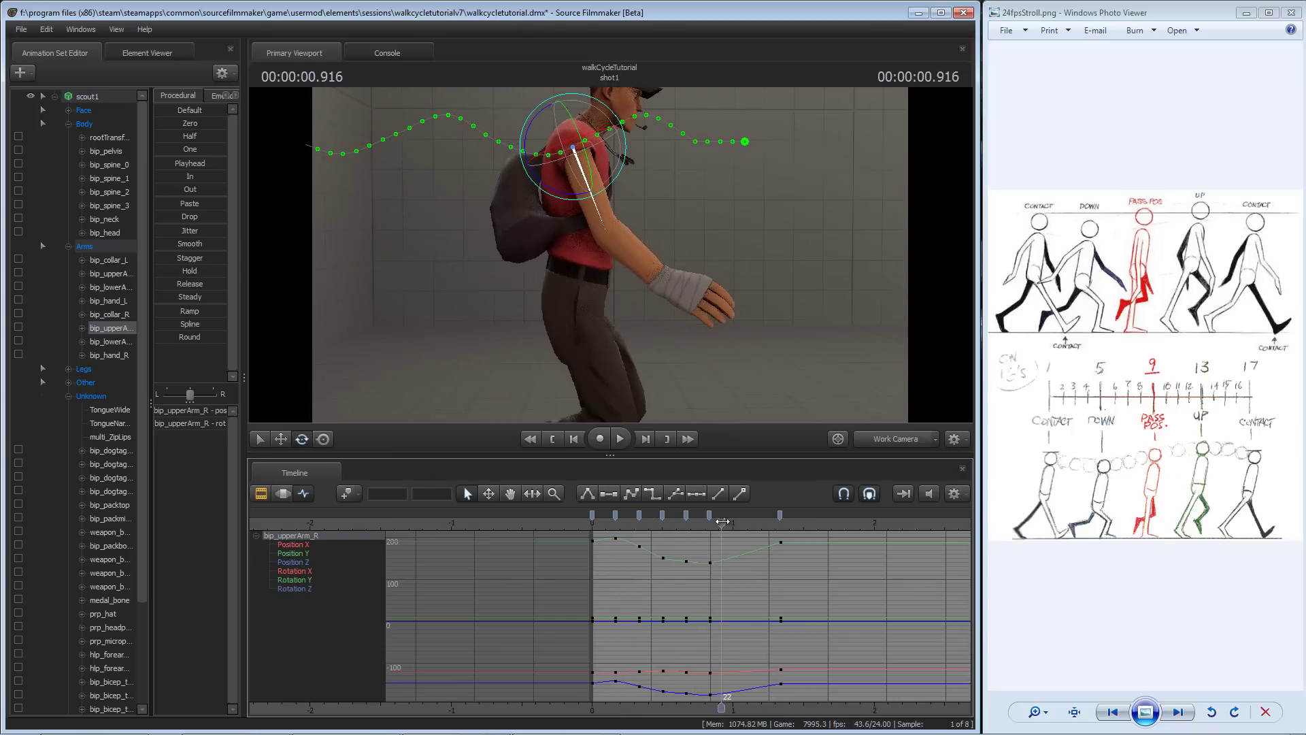
left_click(681, 525)
key("space")
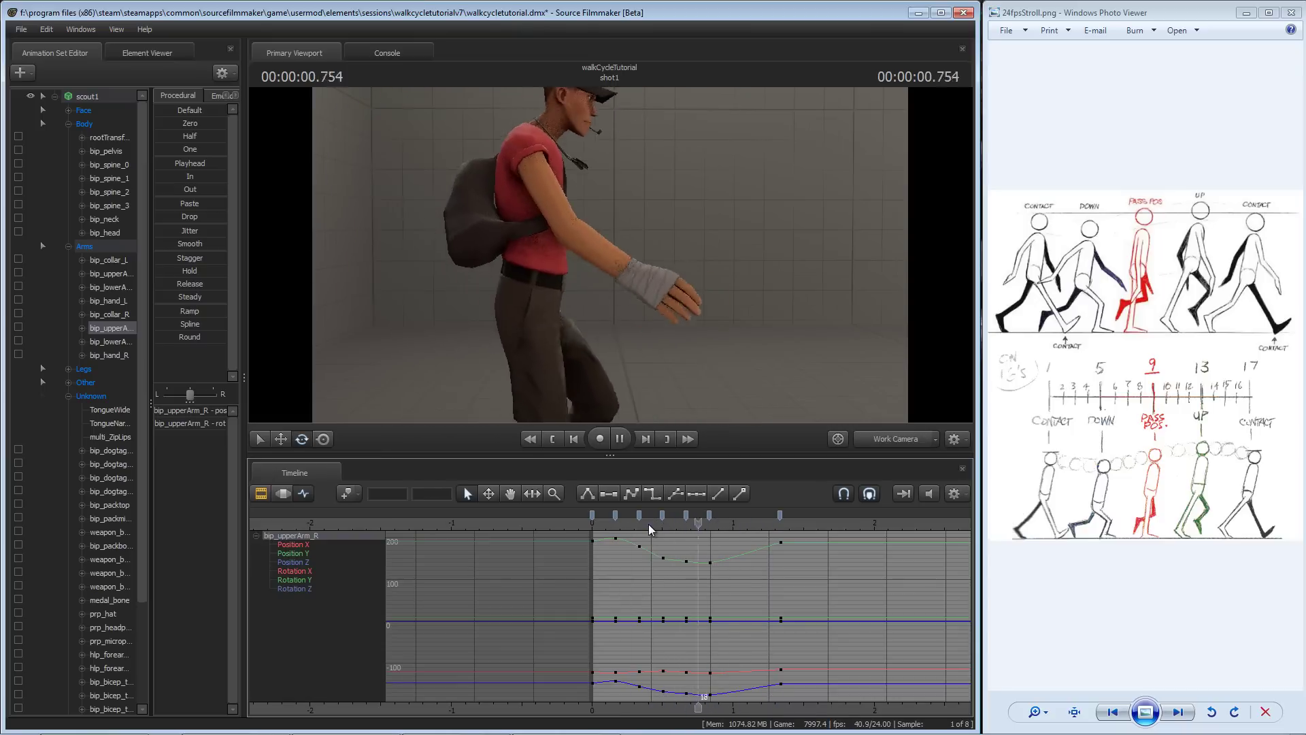
key("space")
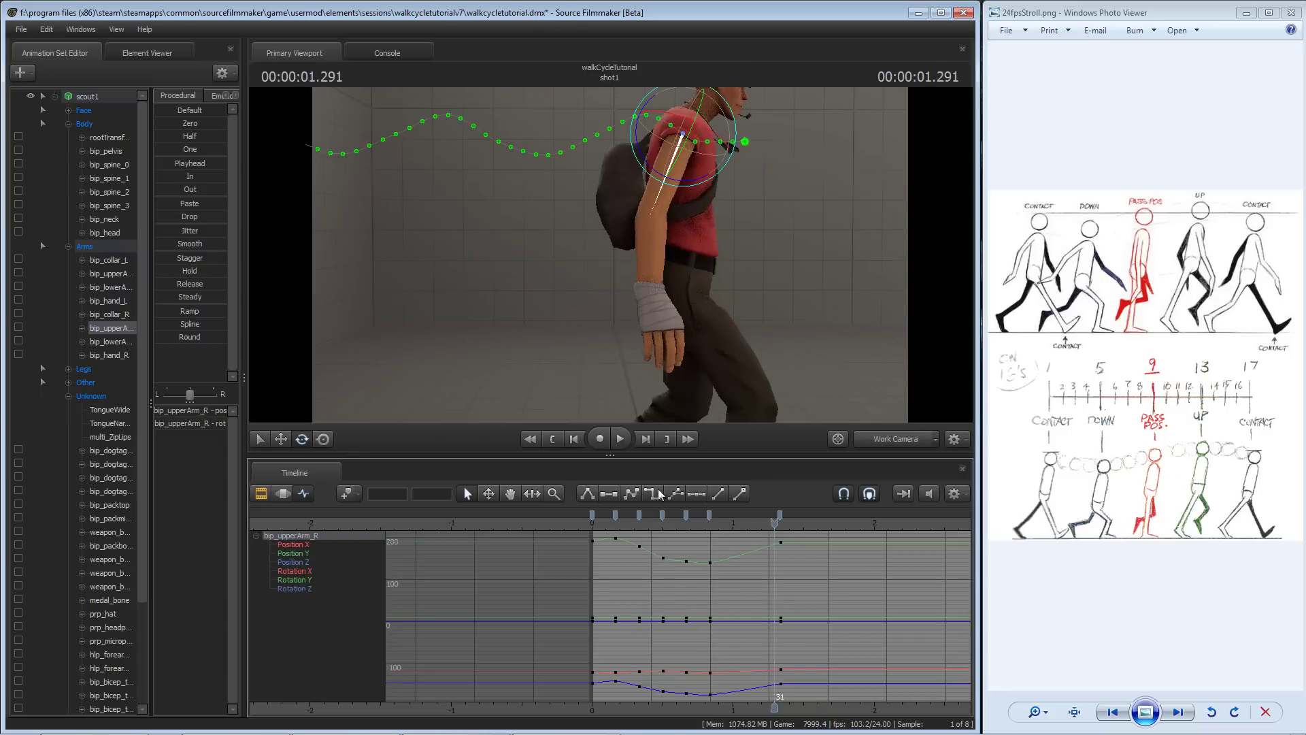
- Select the right hand's keys at frame 20 and move them to frame 24
left_click(651, 286)
scroll(721, 597, "down", 2)
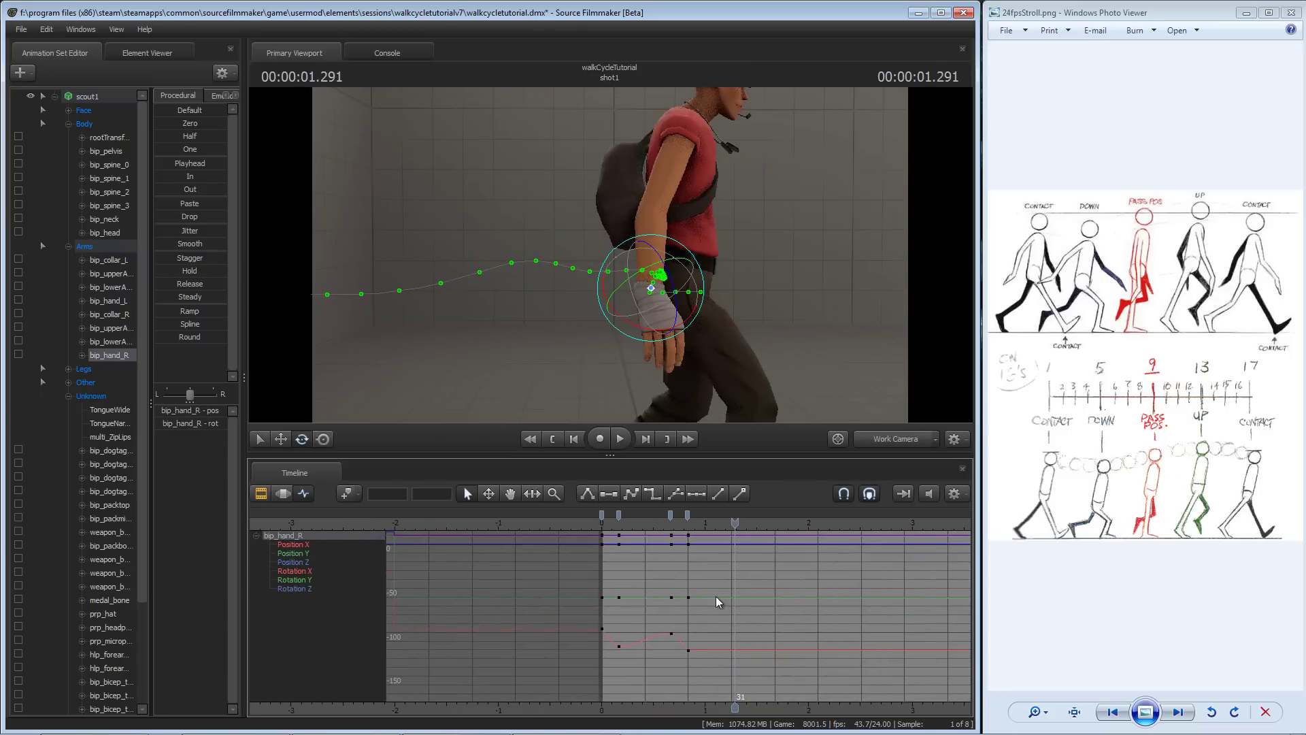
left_click_drag(697, 534, 678, 677)
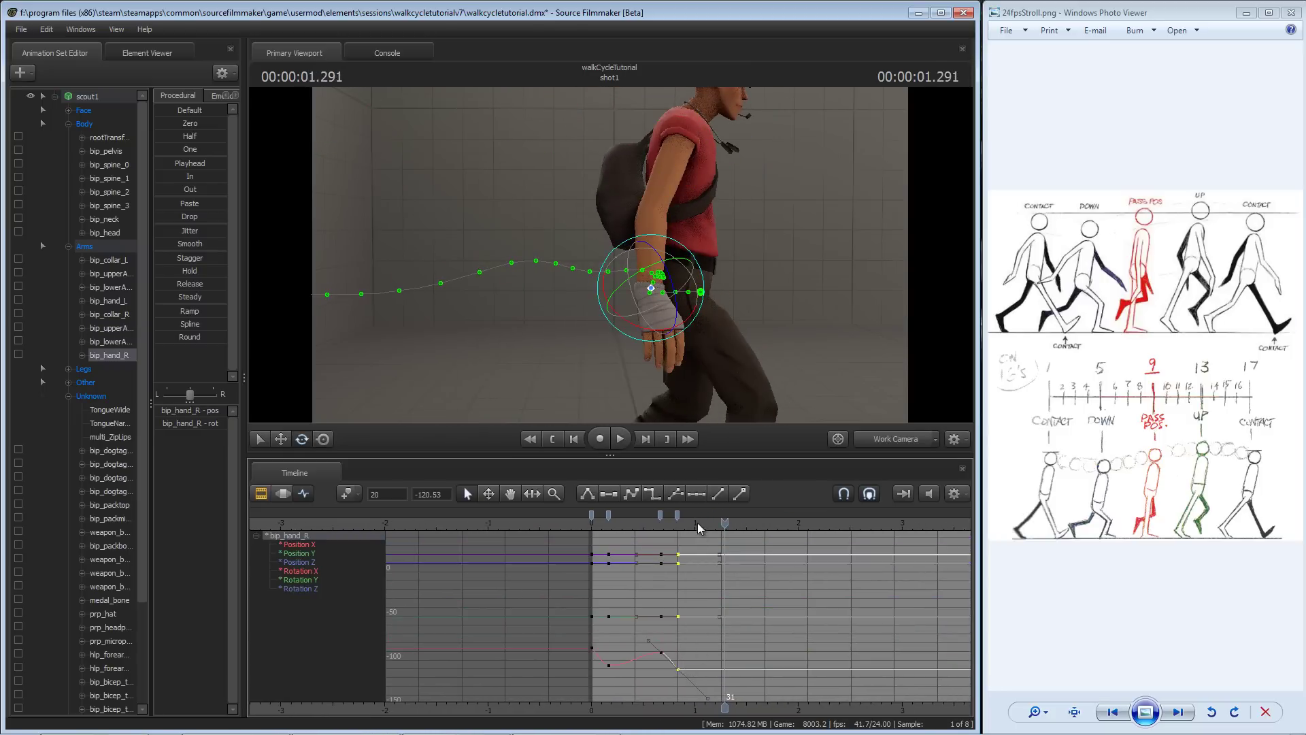
left_click(679, 523)
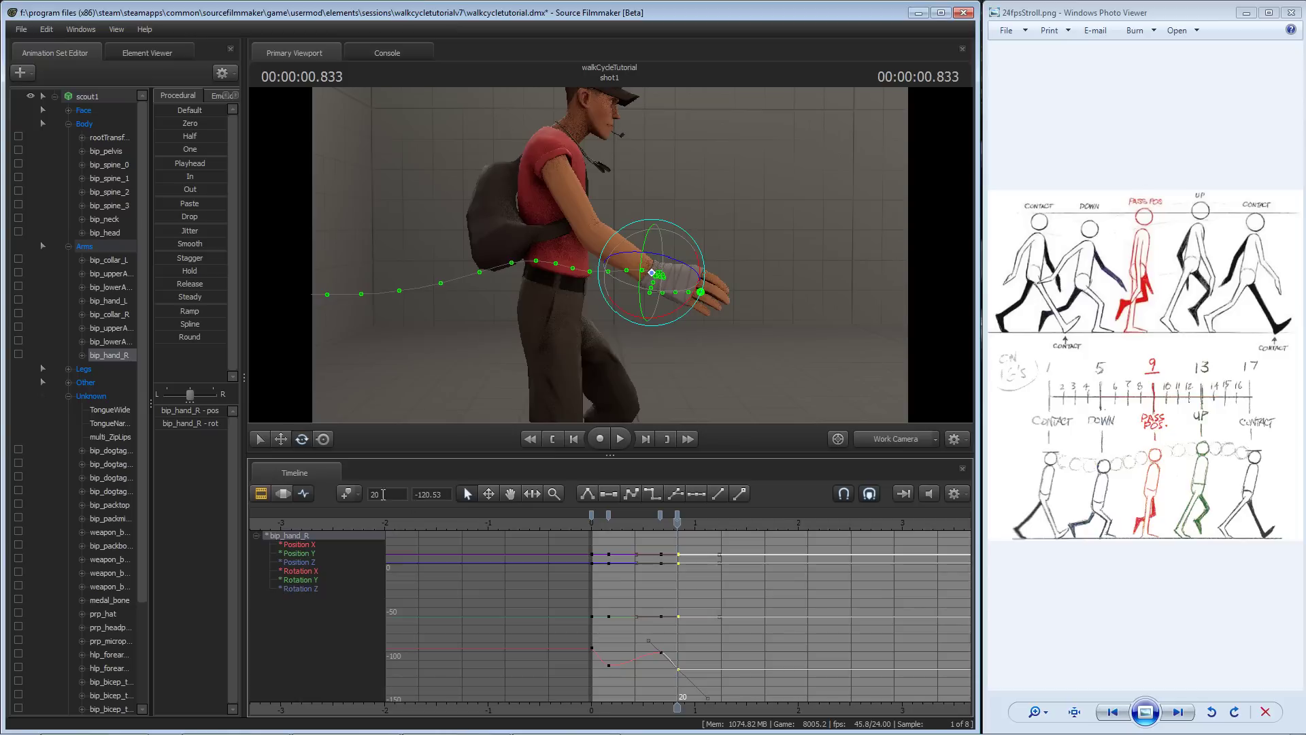
type("4")
key("Return")
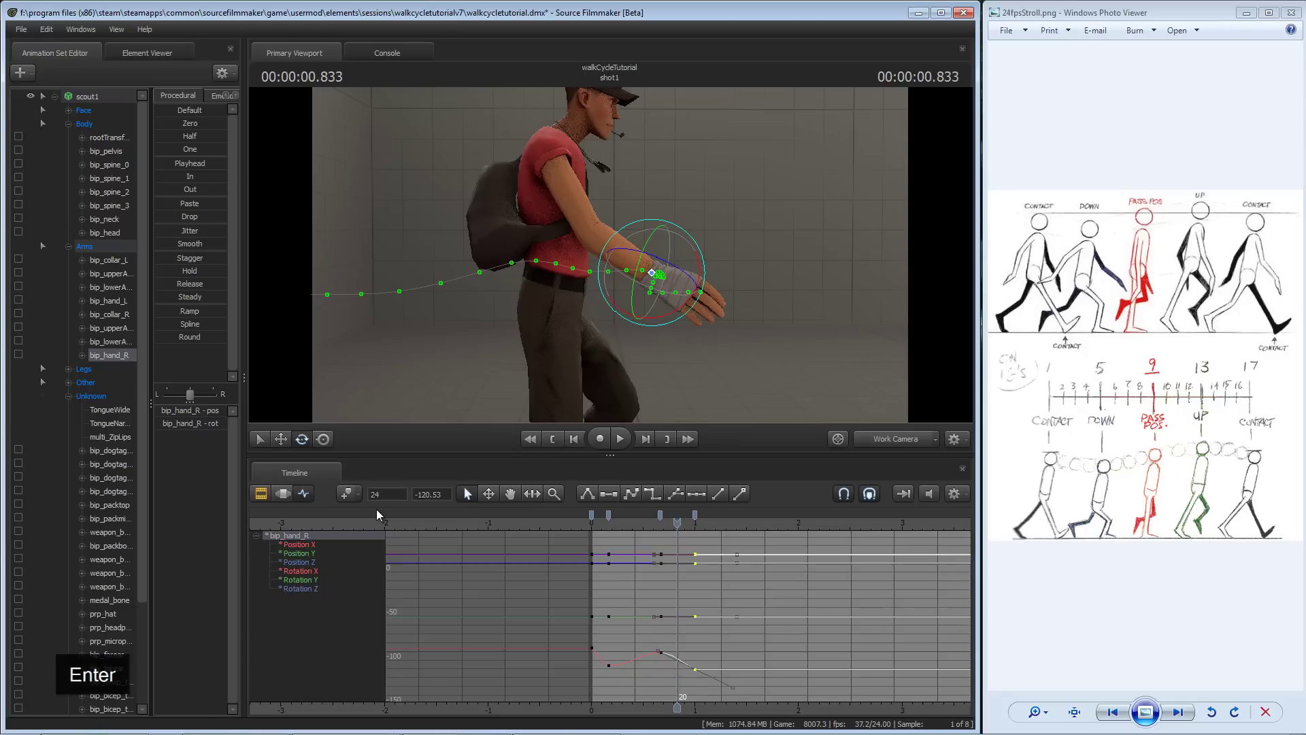
- Play back the walk and scrub to frame 17 to check how the right hand drags behind the arm
key("space")
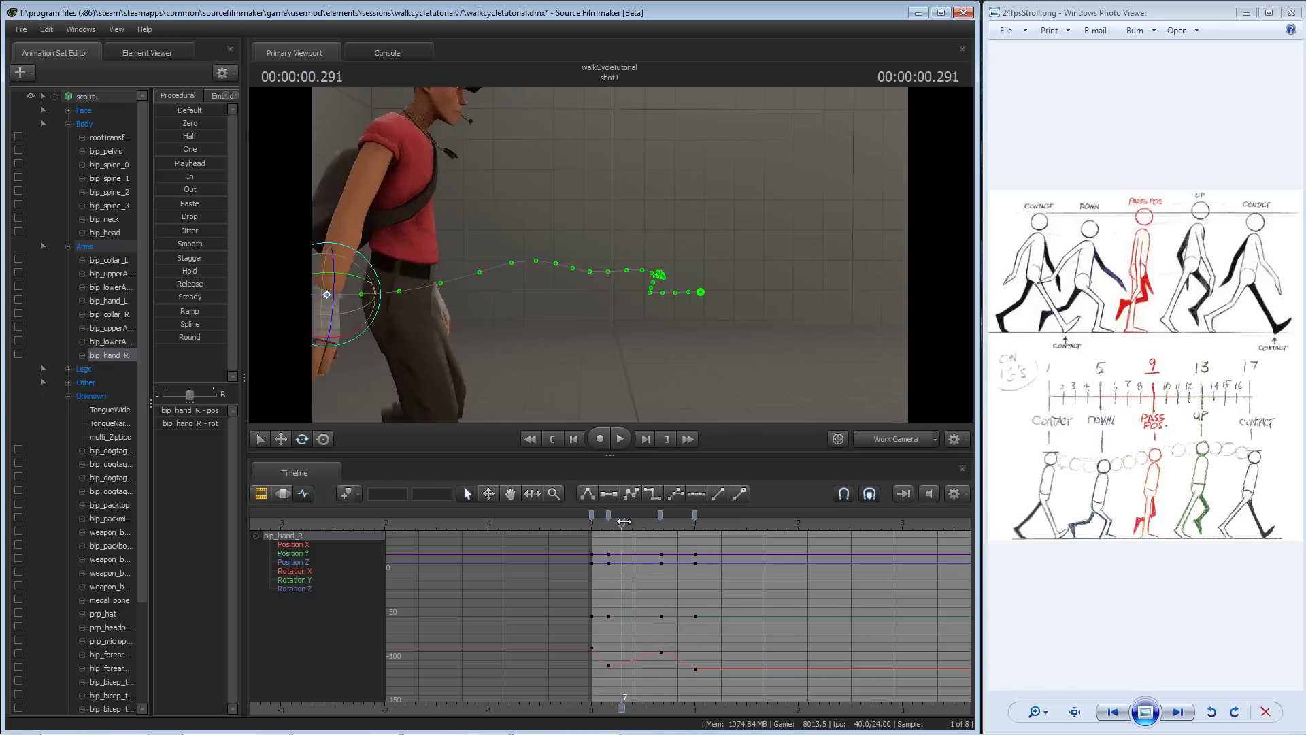
left_click(661, 525)
left_click_drag(661, 525, 664, 525)
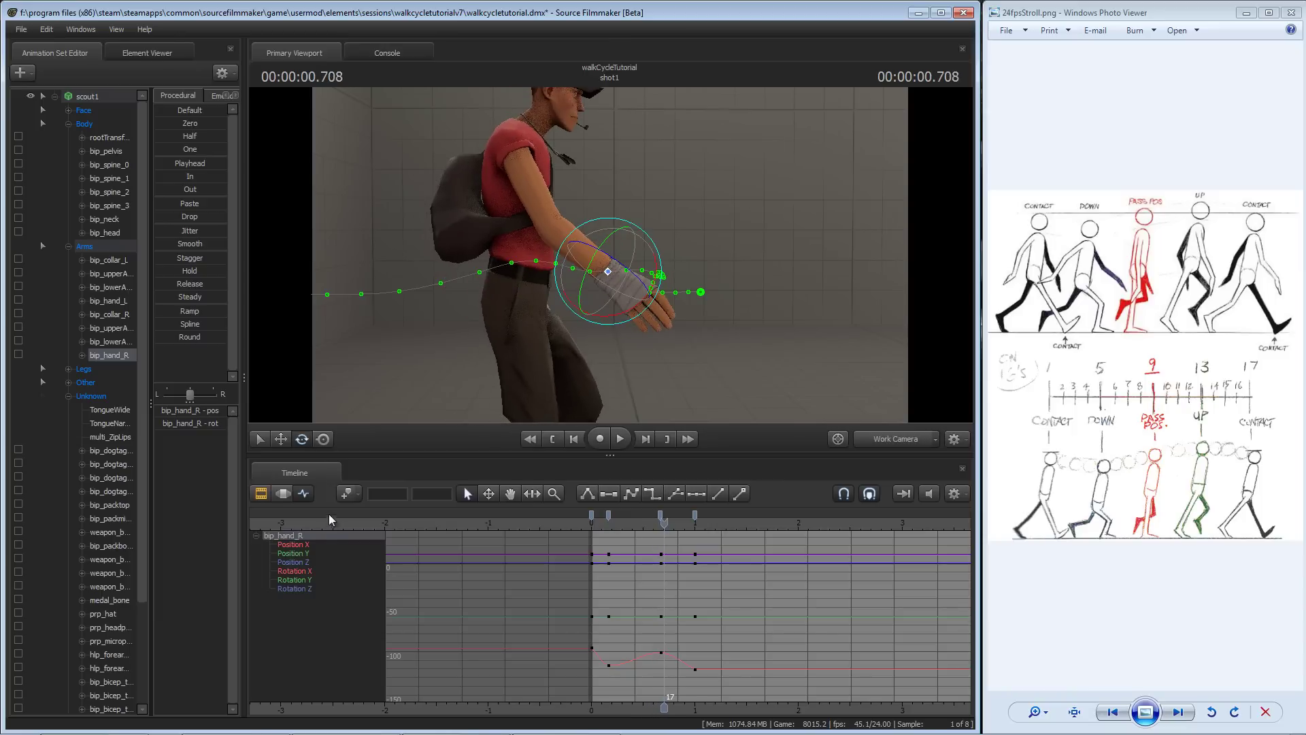
- Select the right lower arm bone and play back the walk to review its keys and rotation curves
left_click(569, 238)
scroll(600, 570, "down", 2)
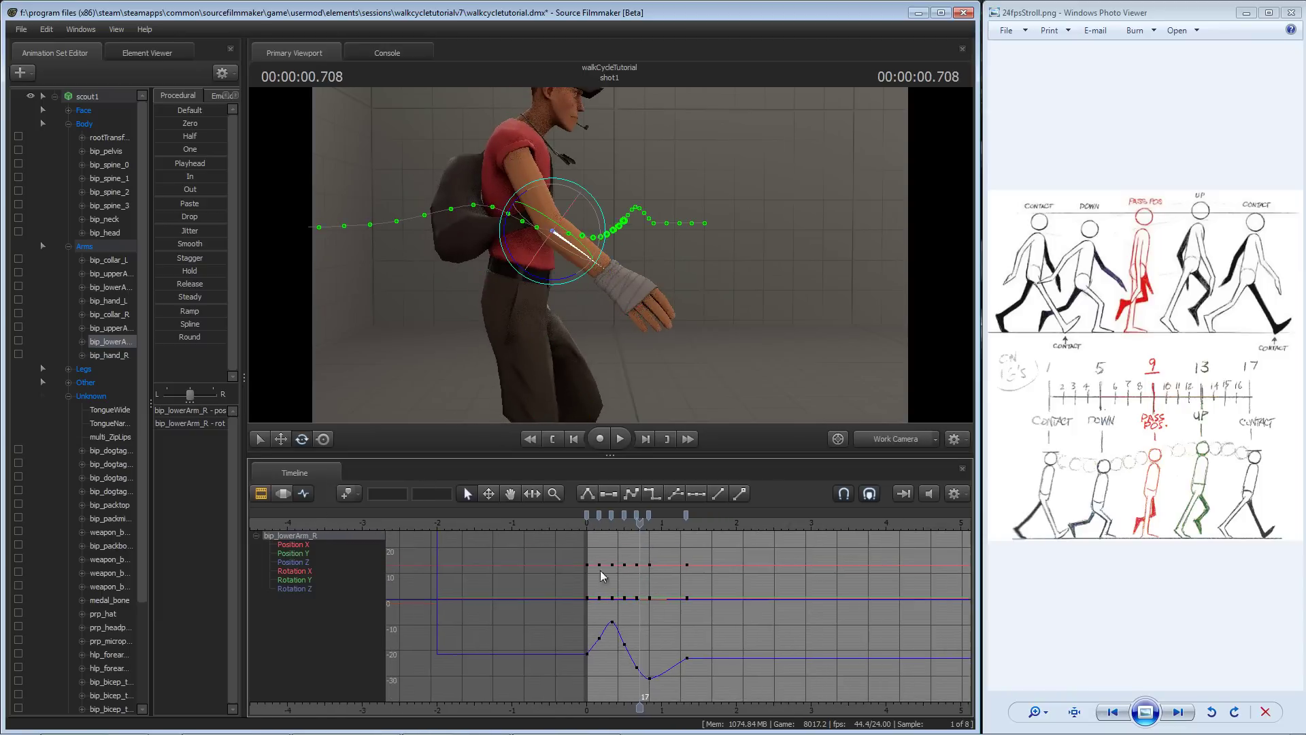
left_click_drag(735, 672, 738, 672)
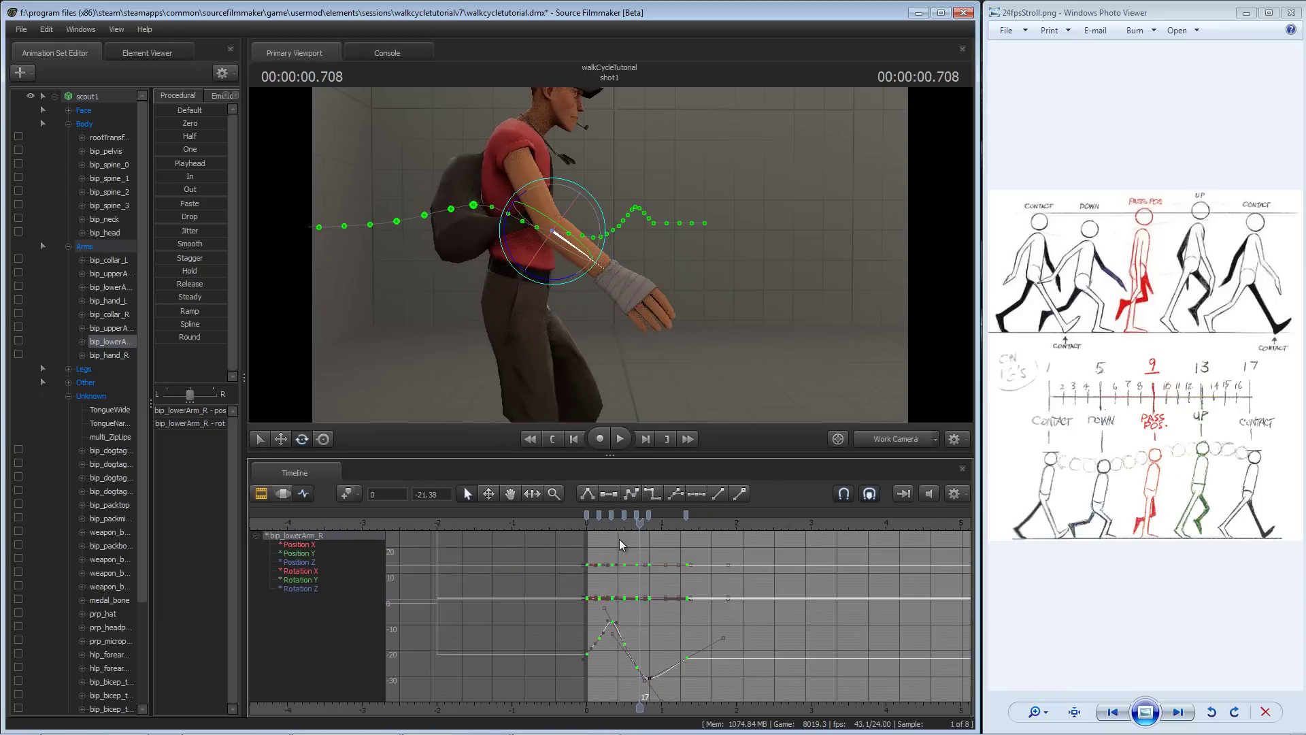
left_click(619, 539)
key("space")
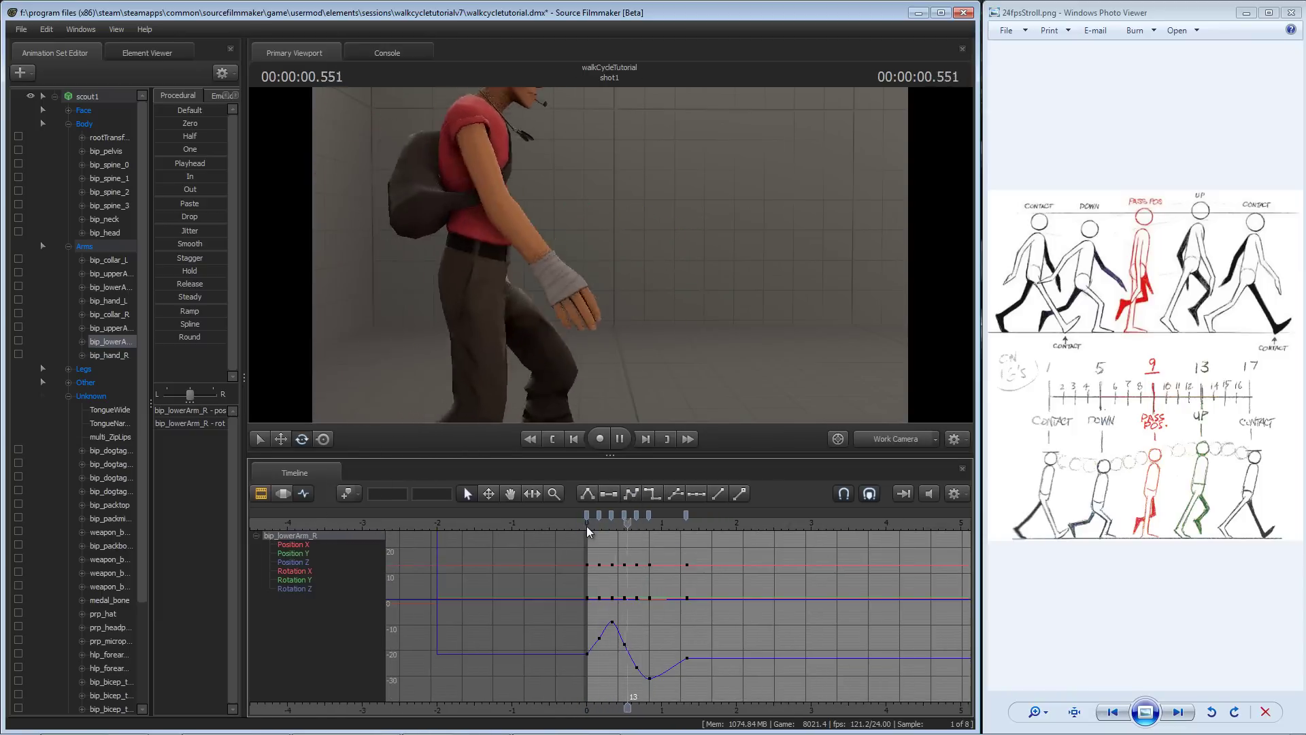
key("space")
- Select the right upper arm bone and examine its keys and rotation curves
left_click(624, 160)
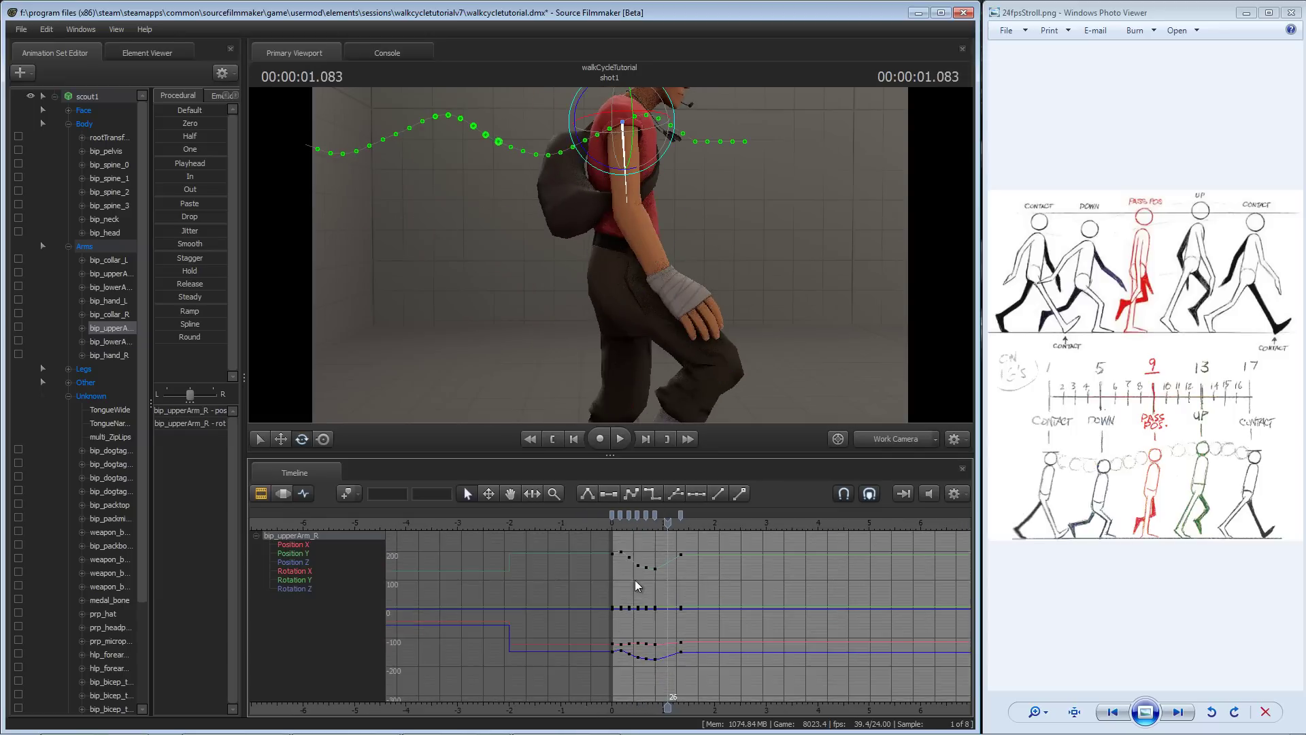
left_click_drag(747, 682, 746, 681)
left_click(659, 544)
- Select the right collar bone and shift its middle keys to about frame 18
left_click_drag(664, 309, 628, 217, "alt")
middle_click_drag(628, 216, 617, 272, "alt")
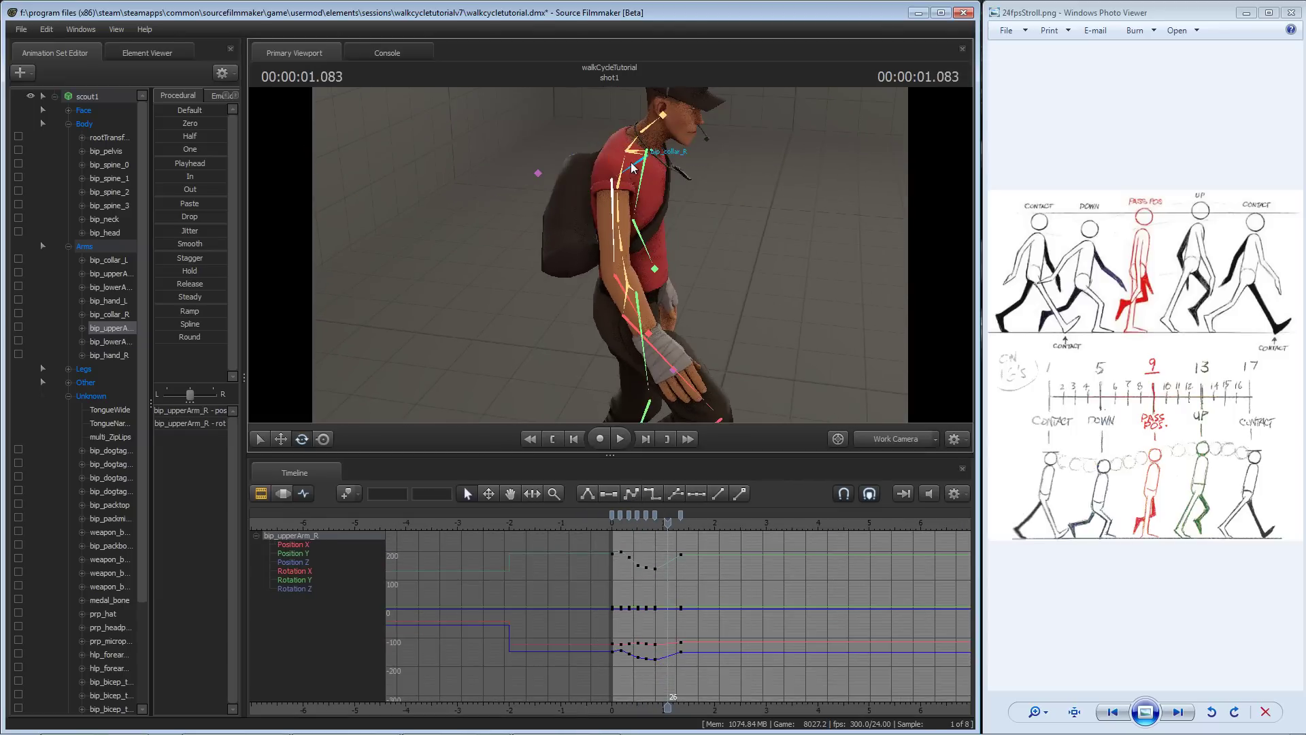
left_click(633, 167)
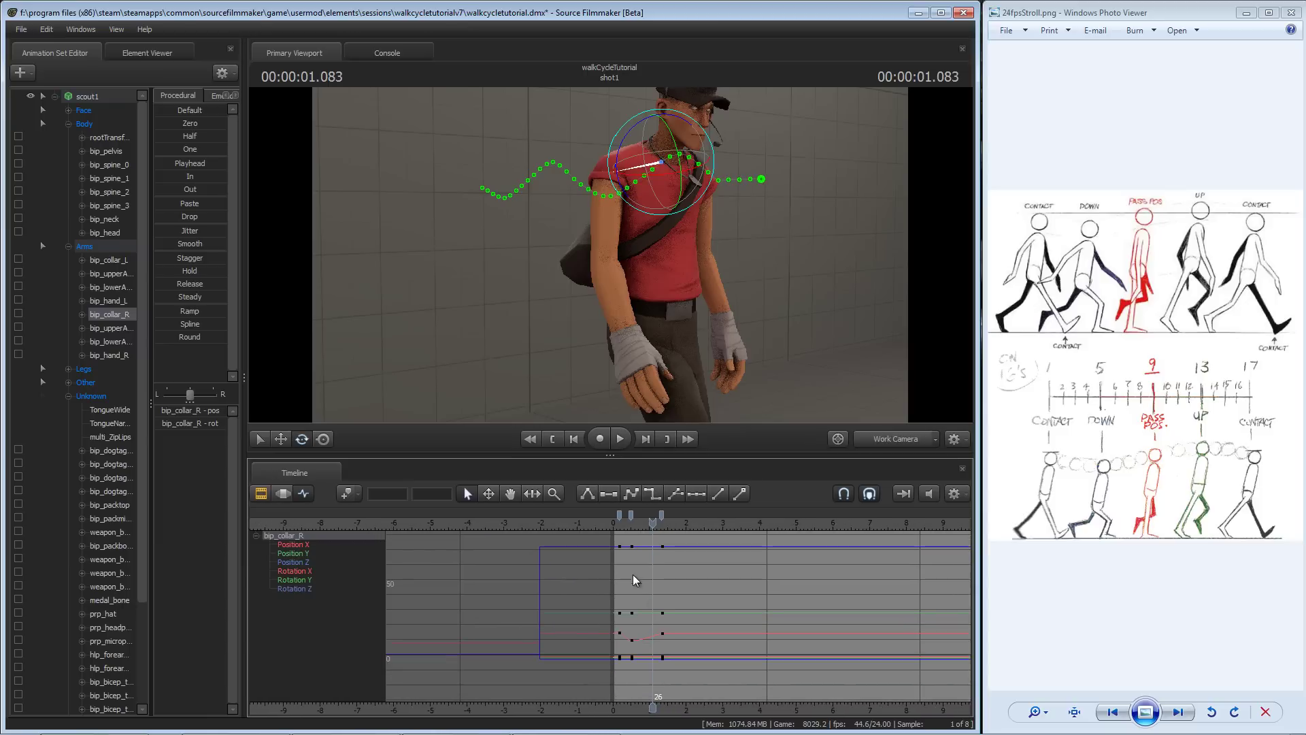
middle_click_drag(632, 580, 633, 590, "alt")
left_click_drag(592, 540, 696, 667)
middle_click_drag(679, 607, 679, 598, "alt")
right_click_drag(679, 597, 647, 621, "alt")
left_click_drag(615, 658, 624, 592)
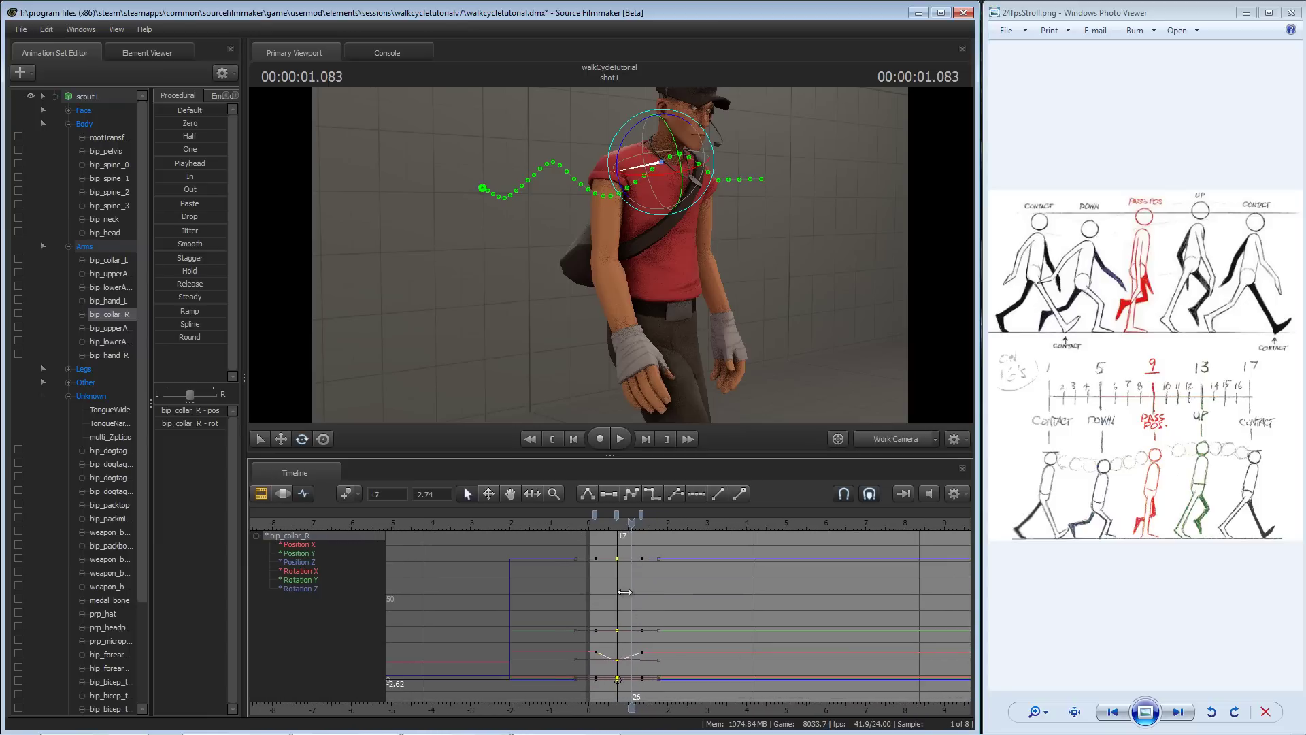
- Scrub to frame 20 and set the right collar's middle keys to frame 20
left_click(620, 524)
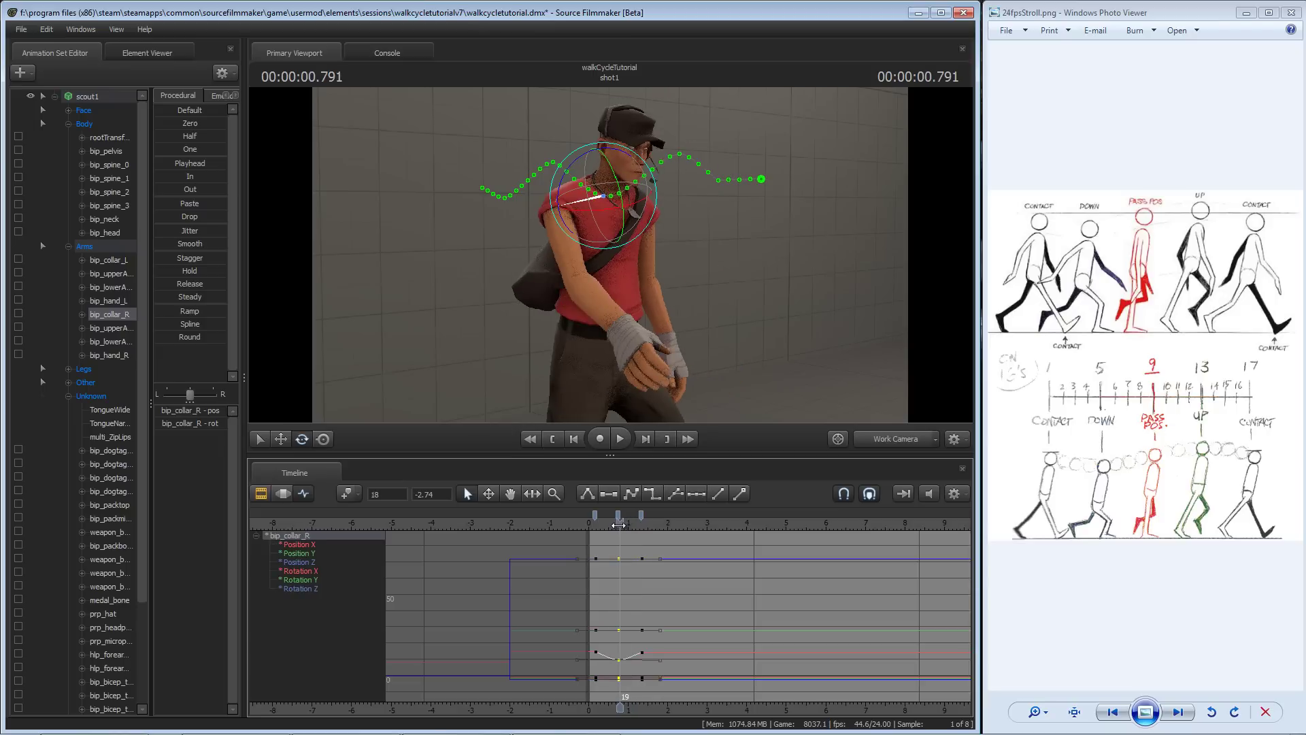
left_click_drag(618, 525, 621, 528)
left_click_drag(371, 497, 301, 485)
type("20")
key("Return")
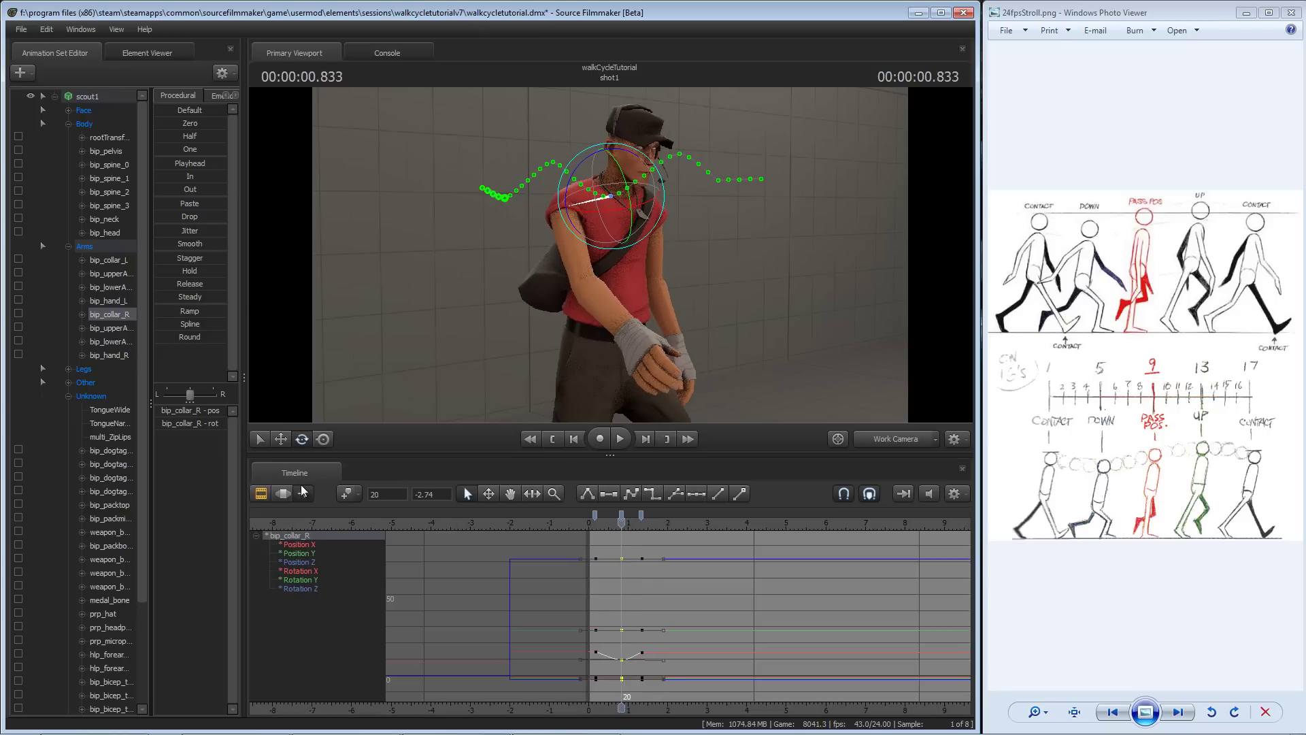
- Play back the walk from a closer and a wider side angle to check the right collar's timing
key("space")
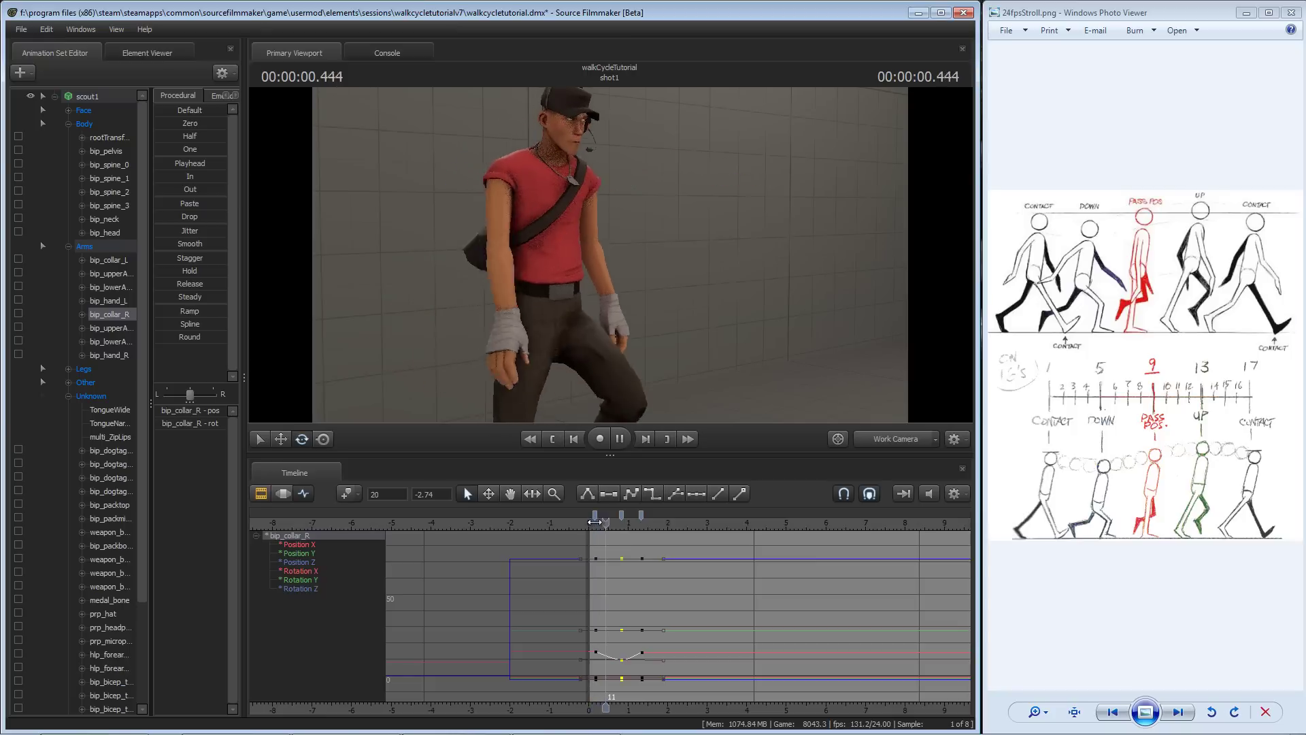
key("space")
left_click_drag(593, 353, 670, 286, "alt")
right_click_drag(670, 285, 623, 270, "alt")
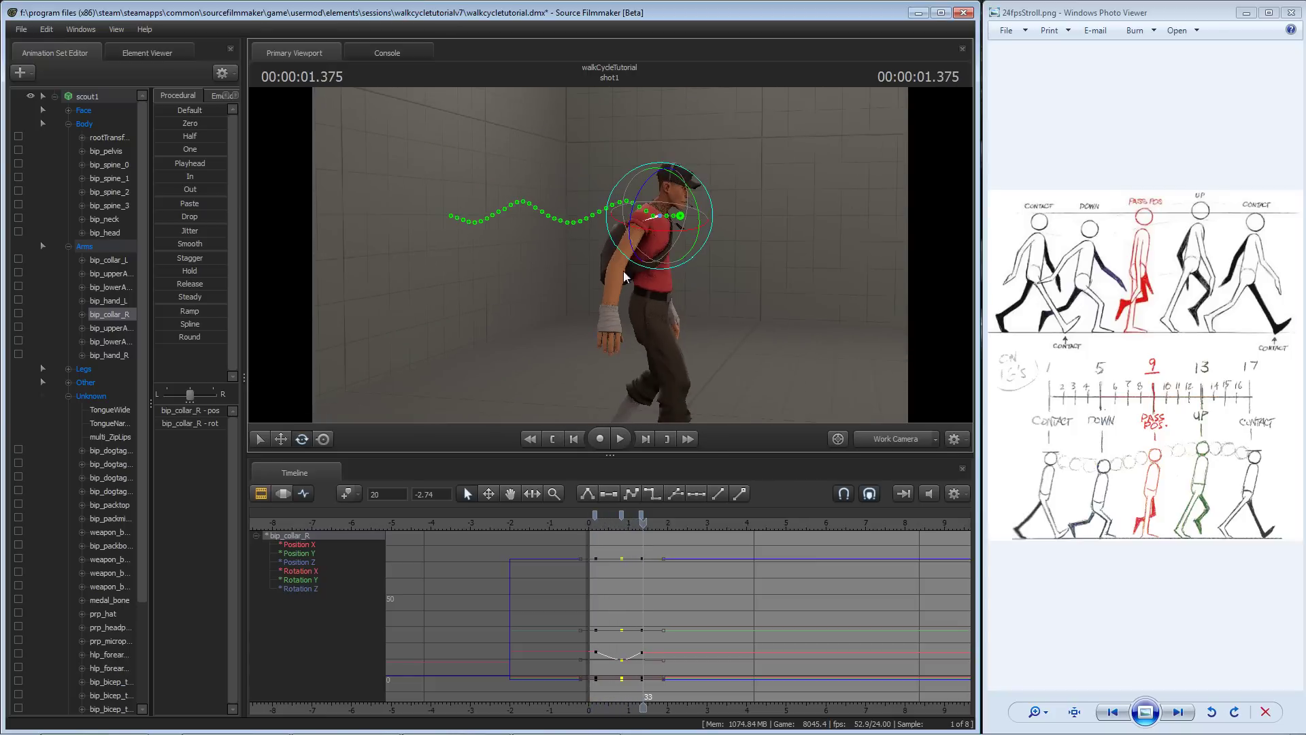
mouse_move(623, 270)
left_mouse_down("alt")
mouse_move(585, 300)
mouse_move(609, 254)
left_mouse_up("alt")
key("space")
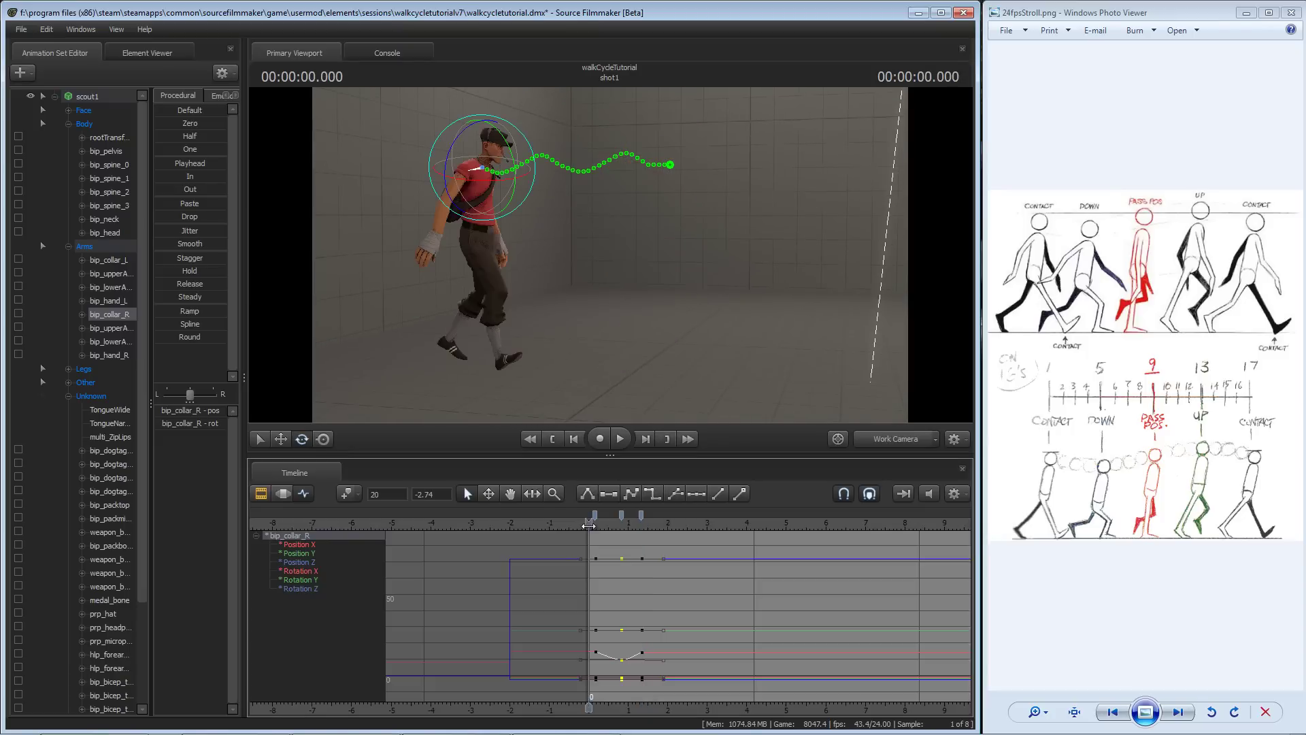
key("space")
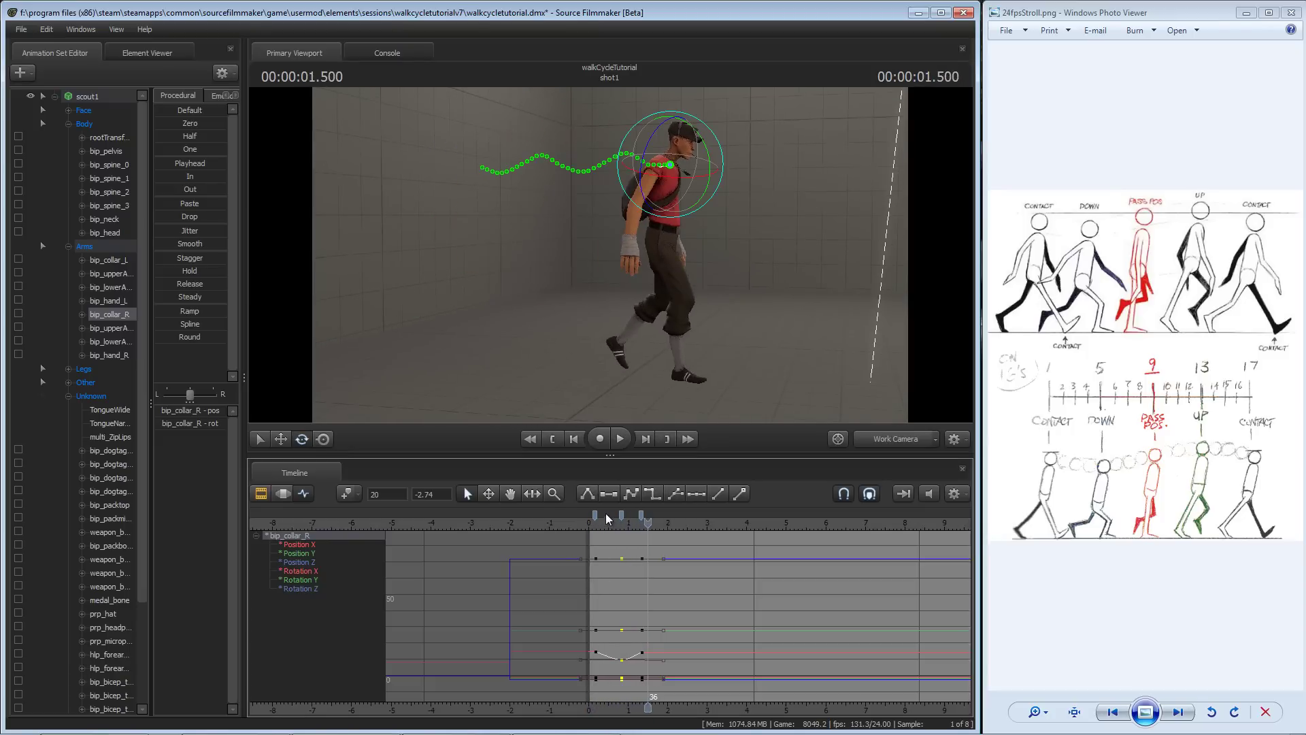
- Replay the walk from frame 0 repeatedly to review the right arm swing together with the full-body motion
left_click_drag(605, 514, 585, 524)
key("space")
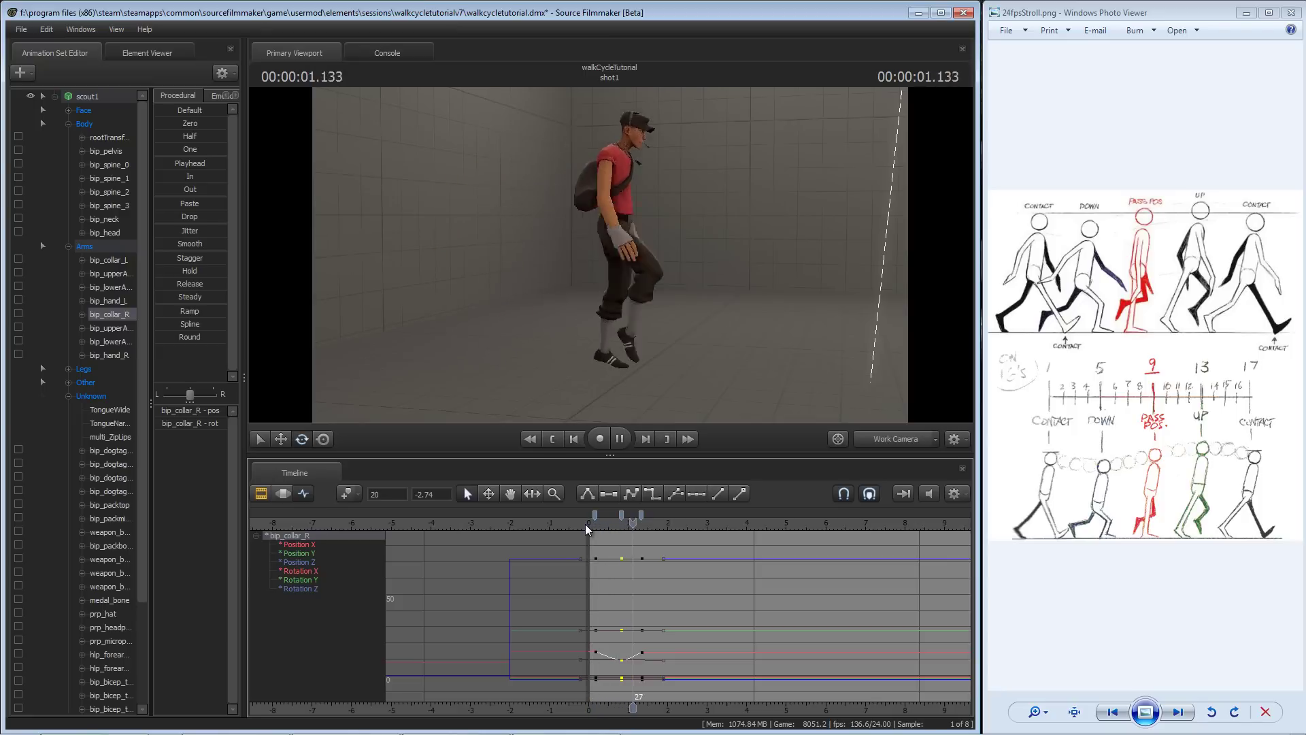
key("space")
key("space")
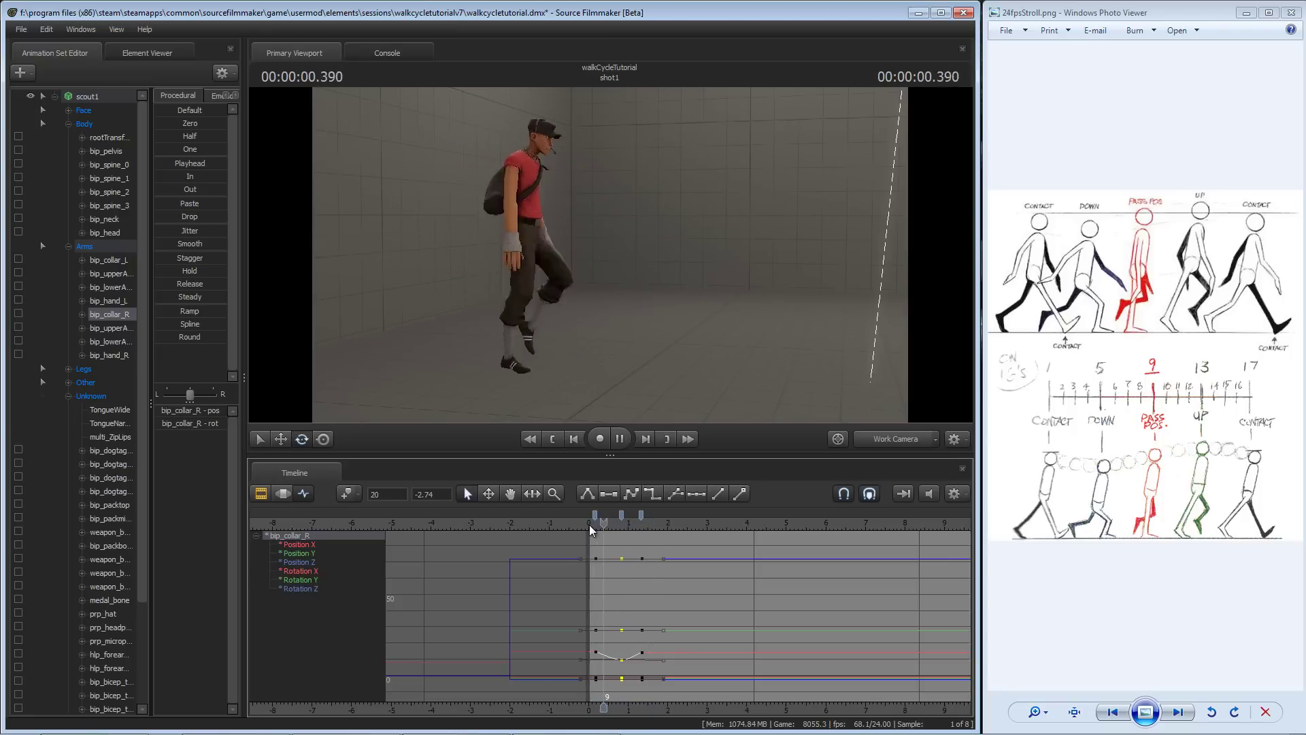
key("space")
key("space")
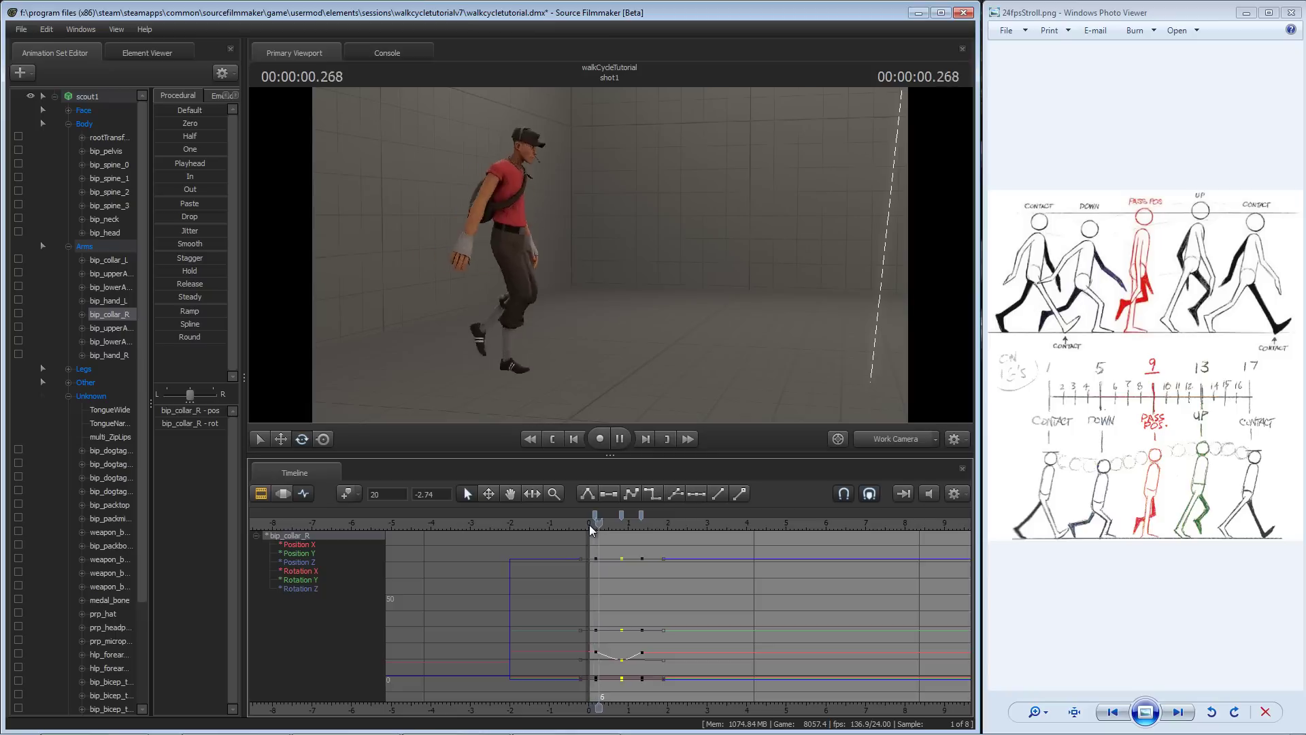
key("space")
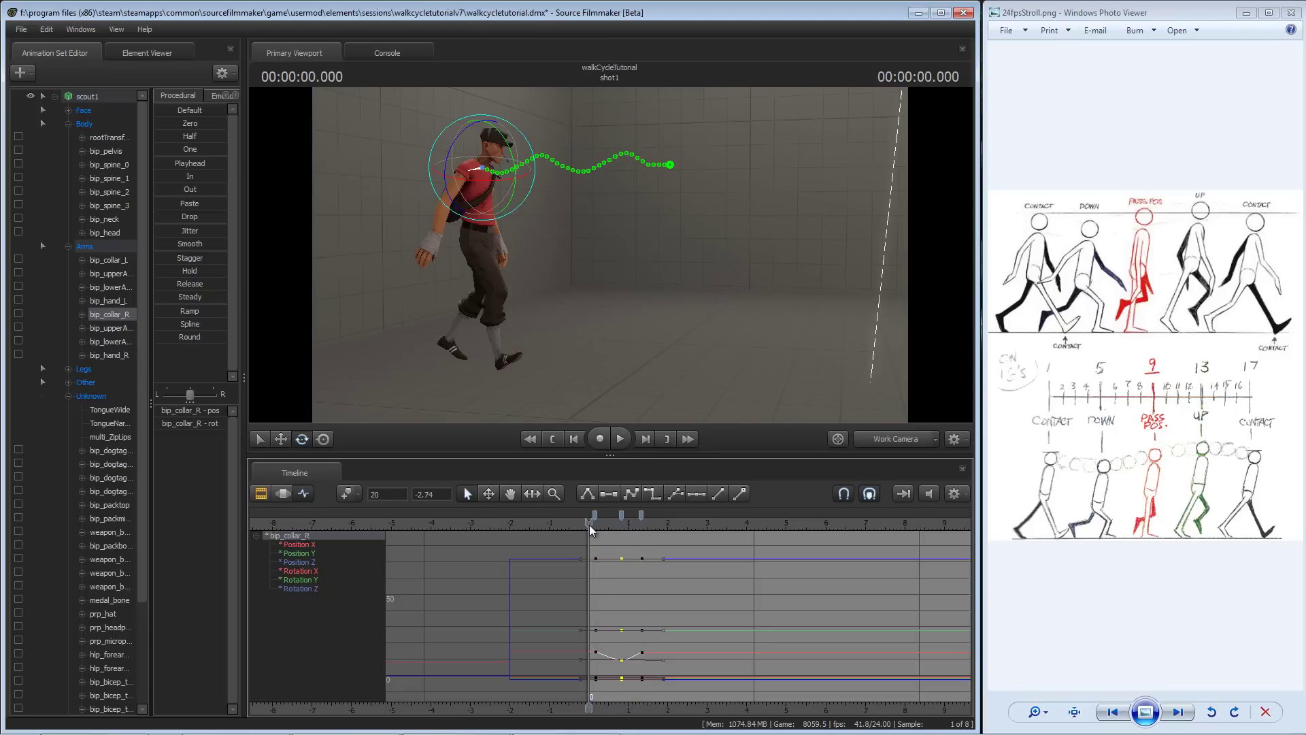
key("space")
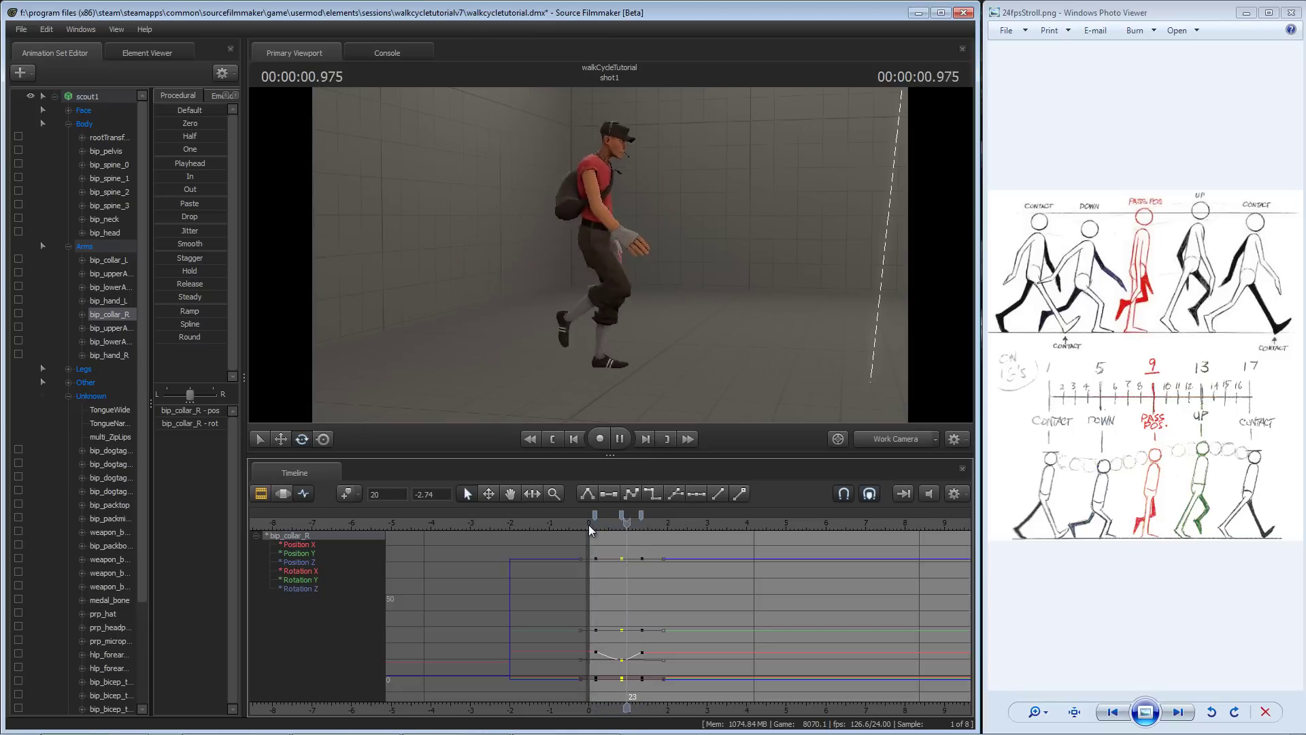
key("space")
key("space")
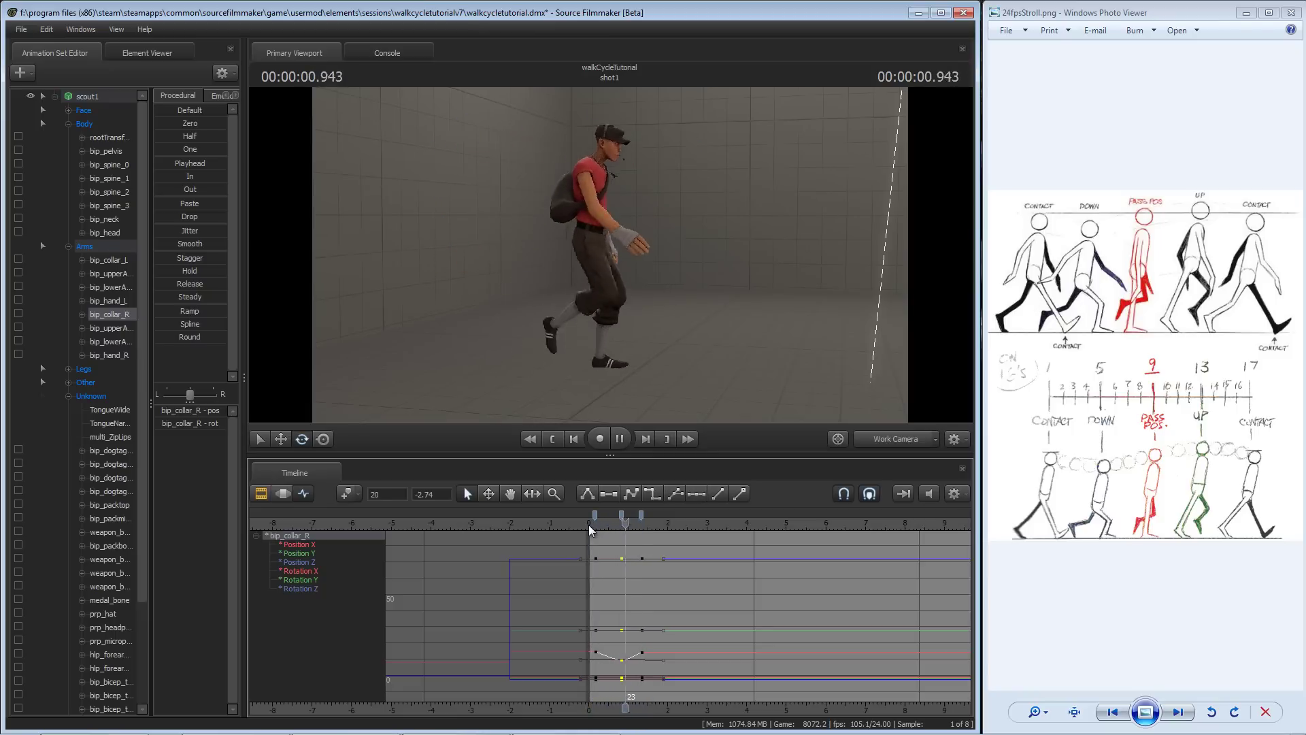
key("space")
key("space")
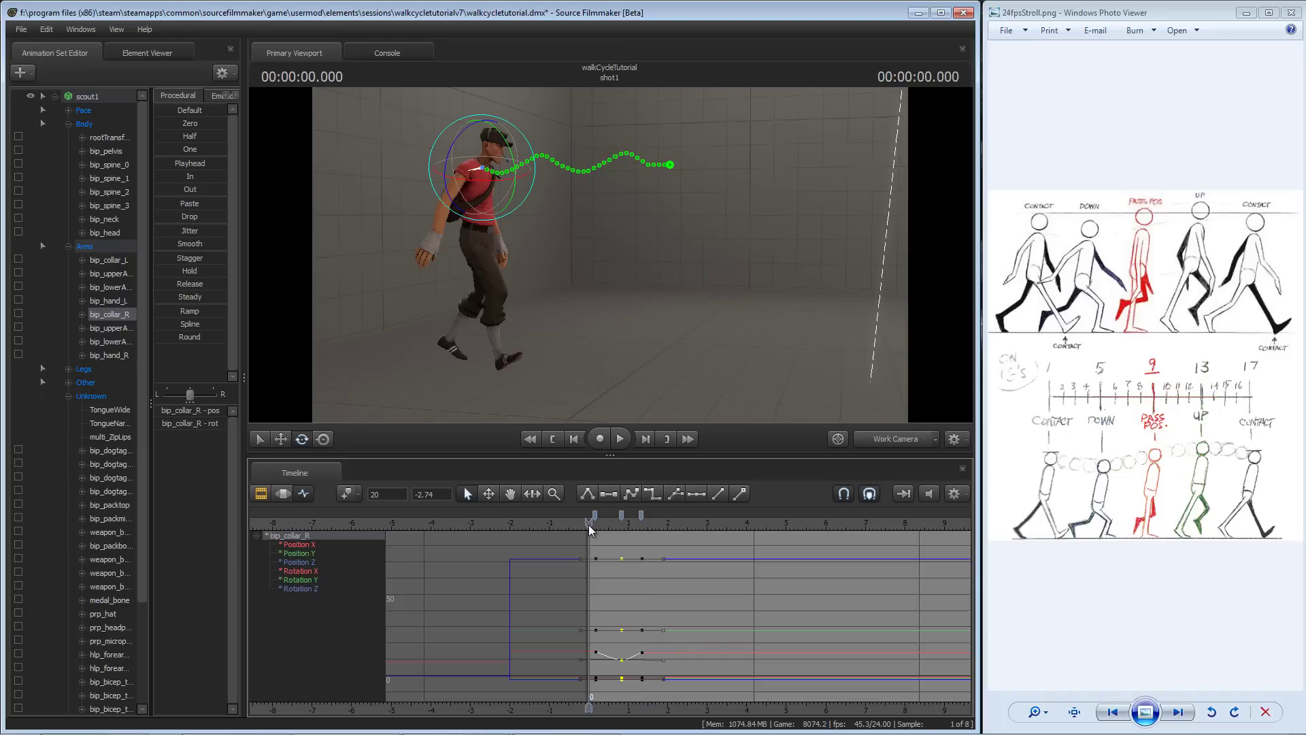
key("space")
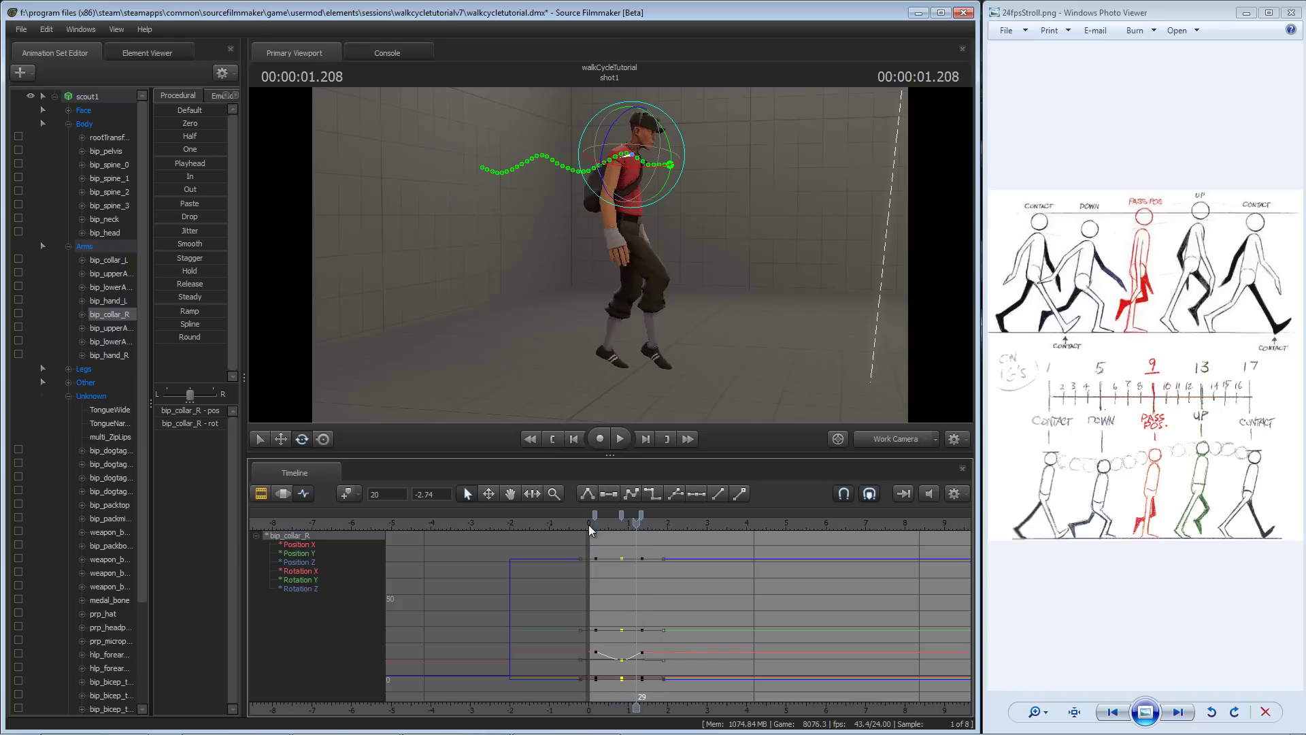
key("space")
key("space")
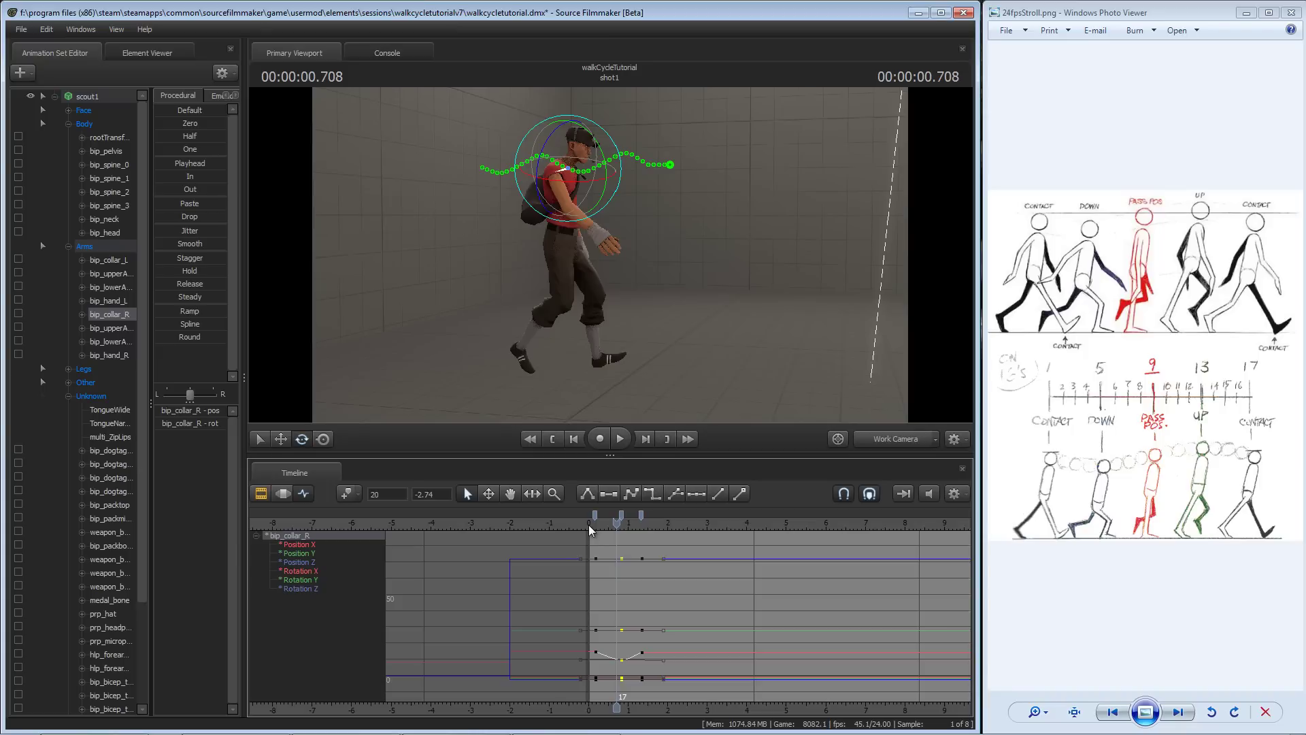
key("space")
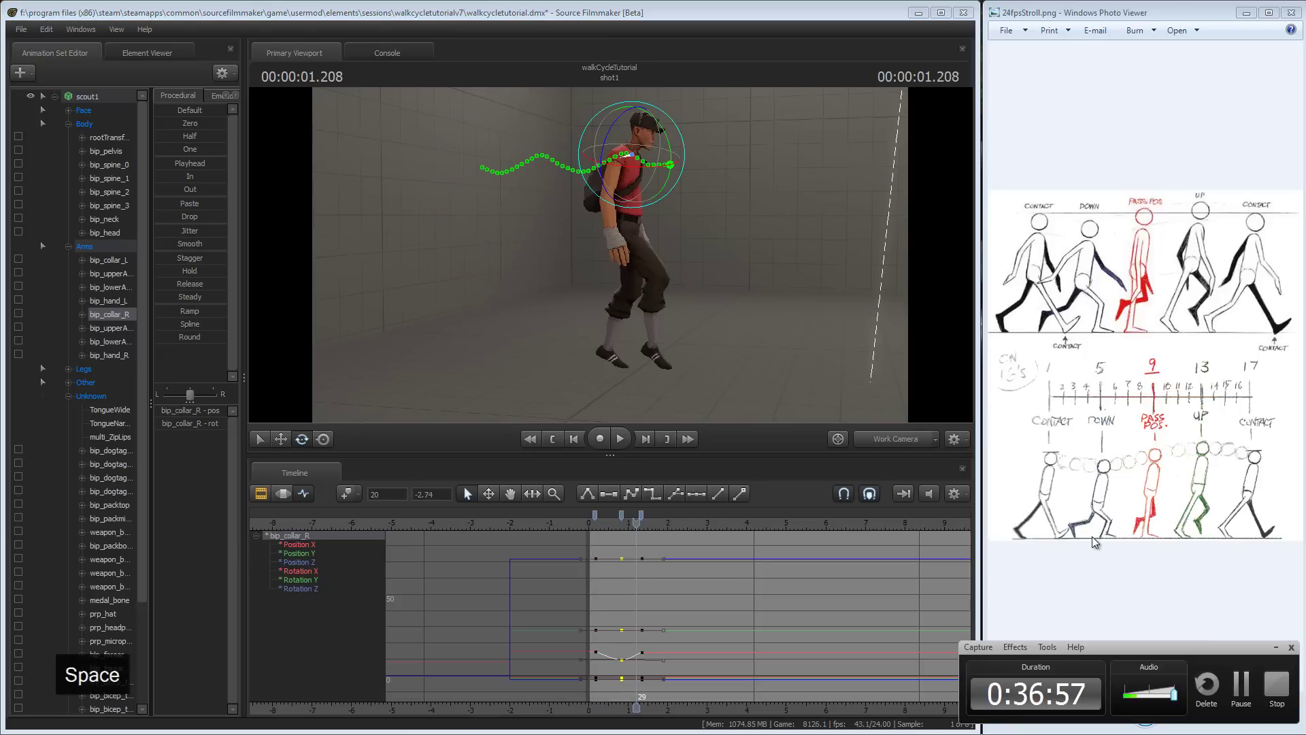